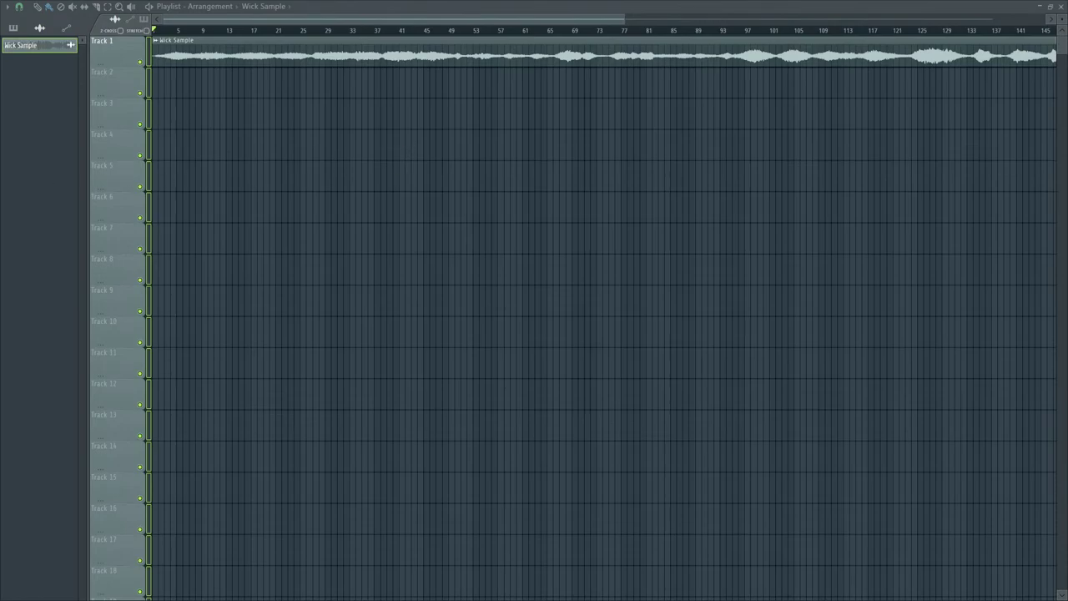
# Step: Open the mixer at full size and examine the routing of the Wick Sample, Wick Sample Dry and Wick Sample Wet tracks
pyautogui.press('F9')
pyautogui.moveTo(403, 171); pyautogui.dragTo(558, 94)
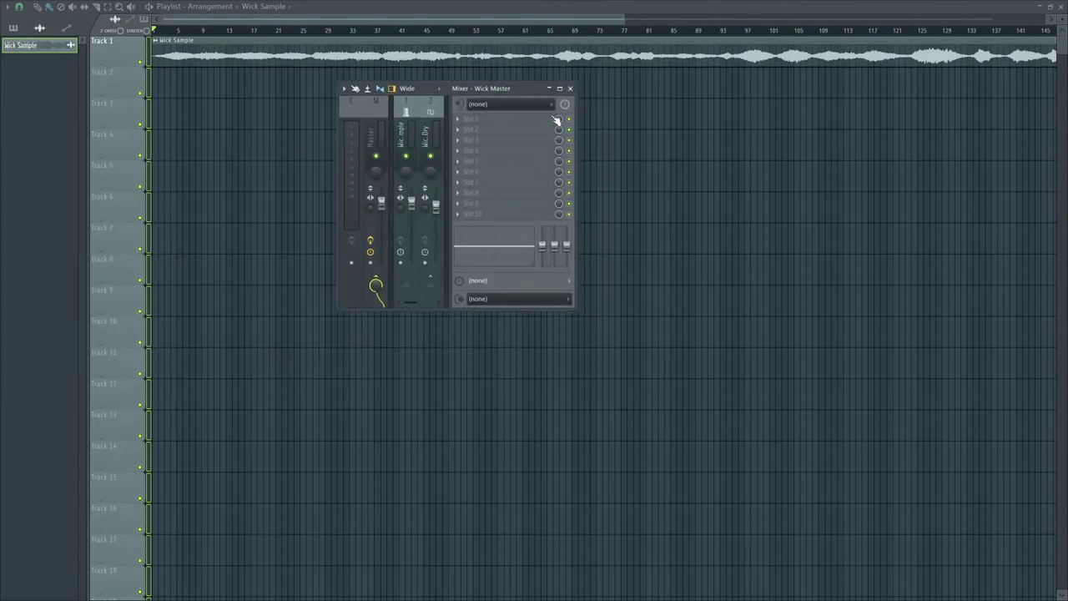
pyautogui.click(557, 86)
pyautogui.click(95, 117)
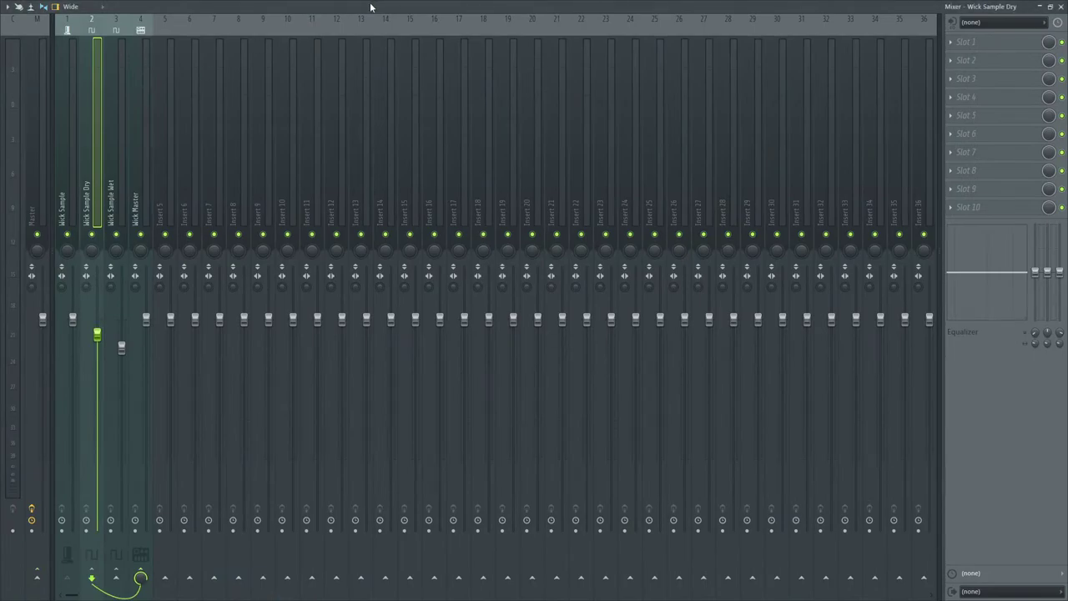
pyautogui.click(67, 117)
pyautogui.click(95, 129)
pyautogui.click(119, 125)
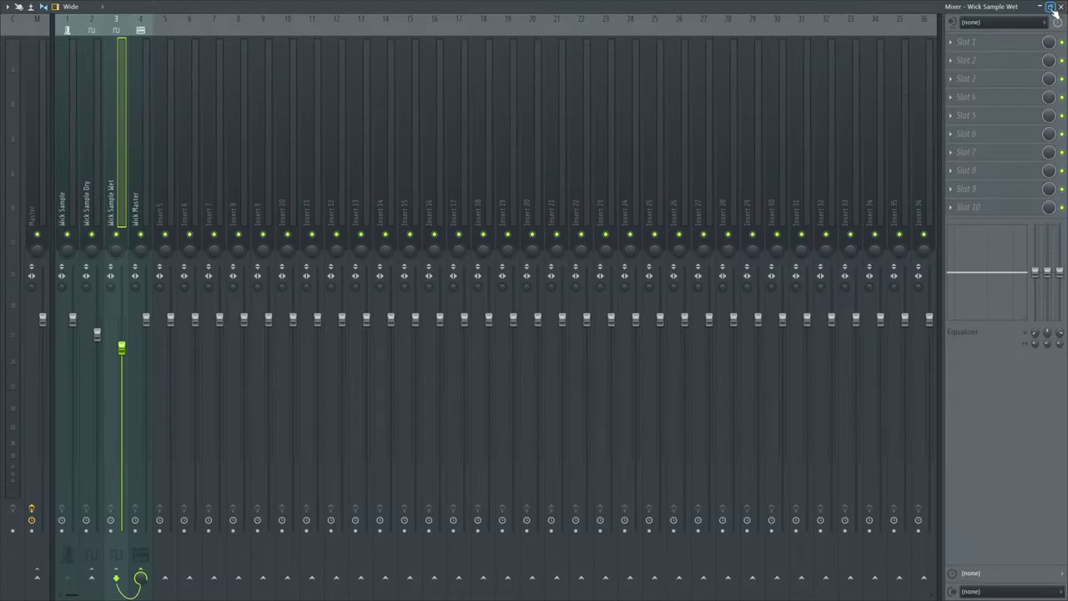
pyautogui.click(1050, 6)
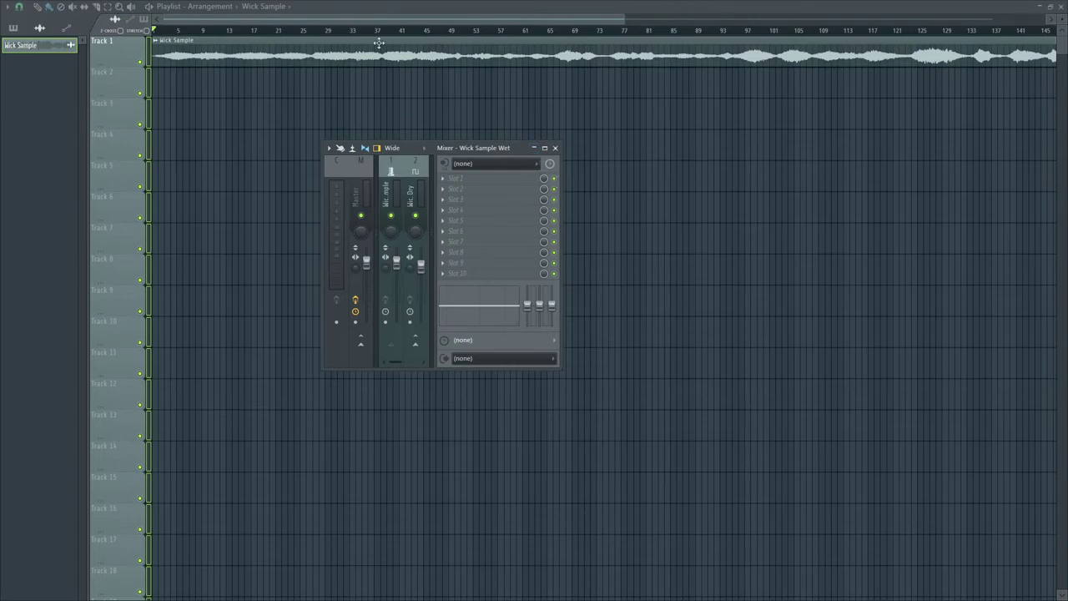
# Step: Compare how the Wick Sample Dry and Wick Sample Wet tracks are routed in the enlarged mixer
pyautogui.click(545, 148)
pyautogui.click(73, 134)
pyautogui.click(92, 130)
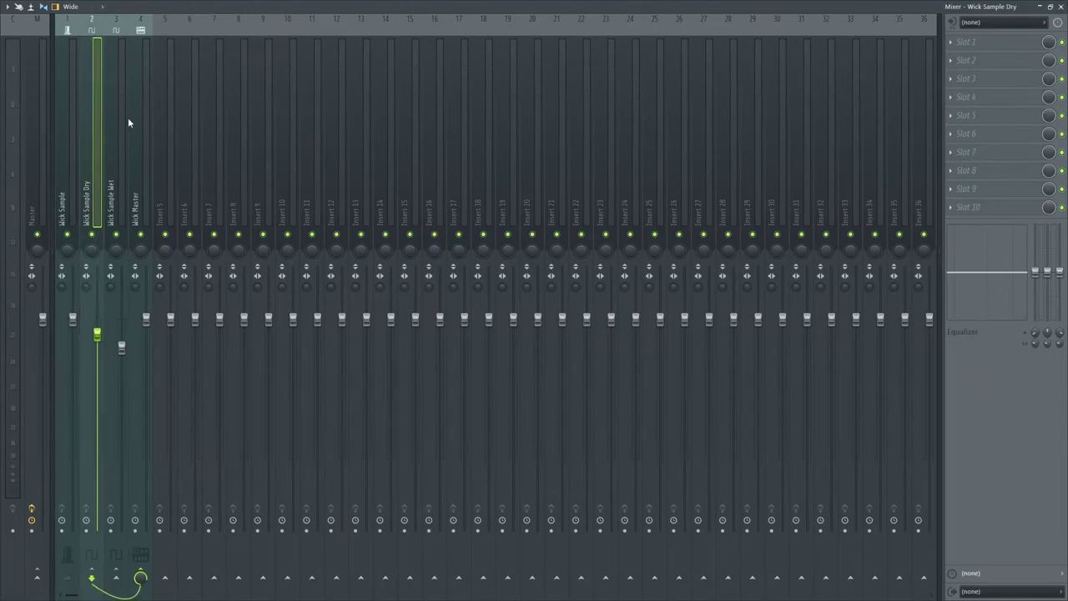
pyautogui.click(126, 123)
pyautogui.click(83, 109)
pyautogui.click(123, 109)
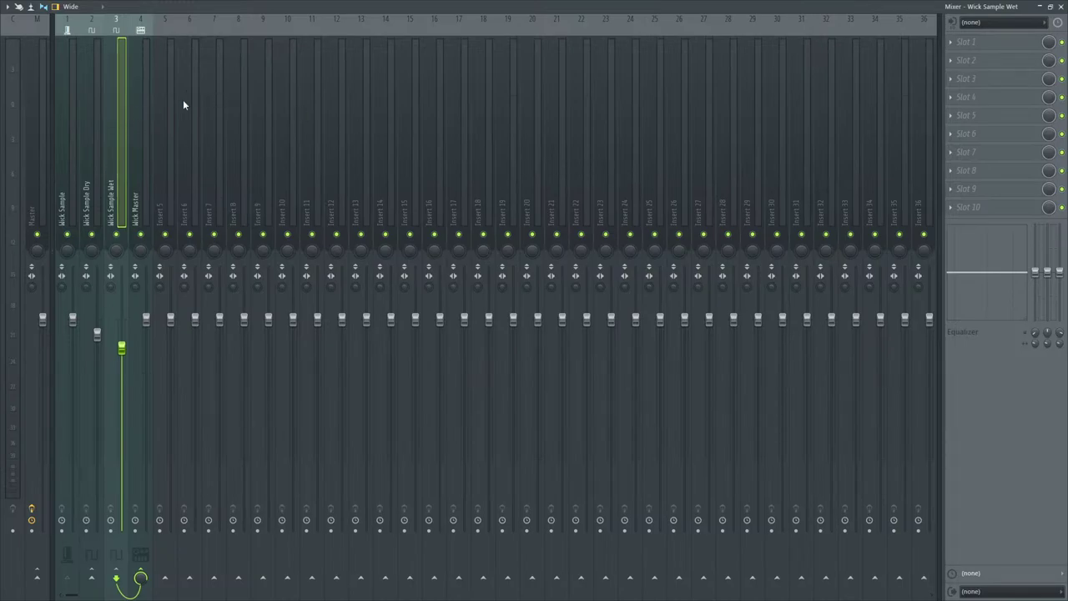
pyautogui.click(1051, 6)
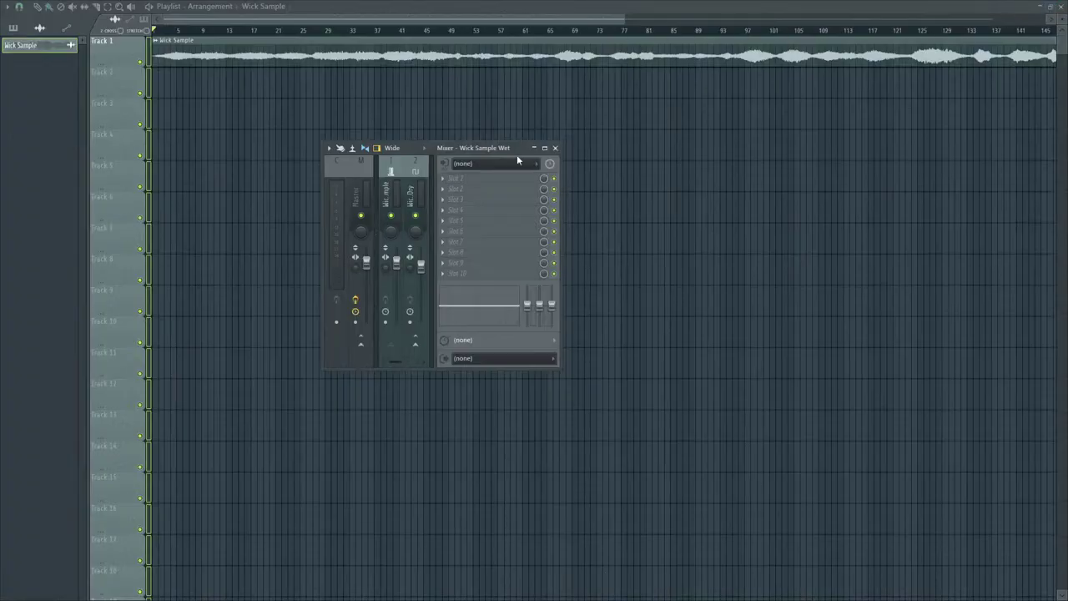
pyautogui.moveTo(518, 154); pyautogui.dragTo(522, 55)
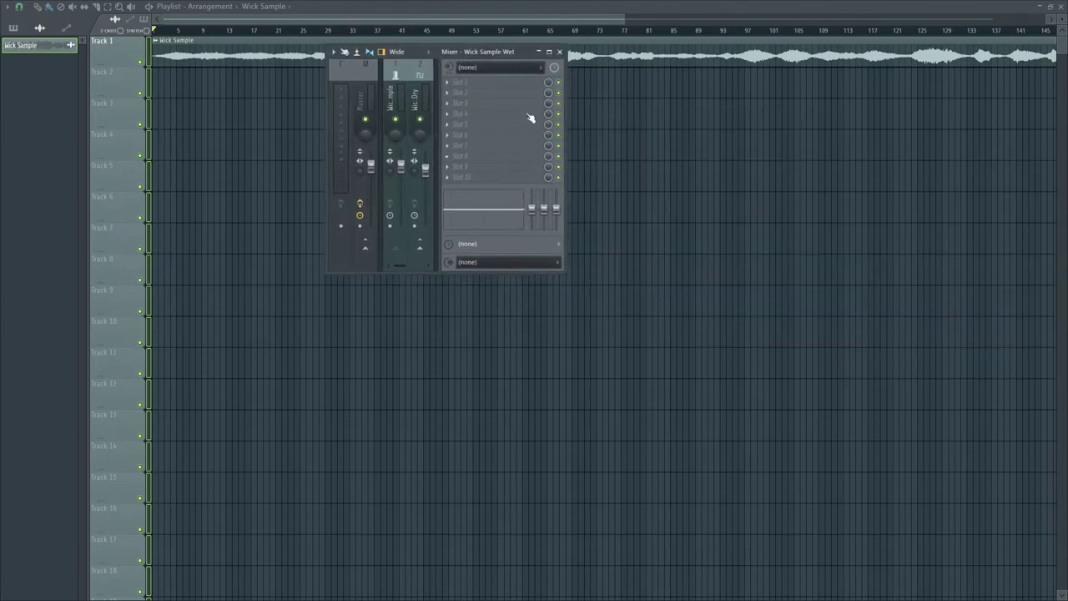
pyautogui.click(549, 52)
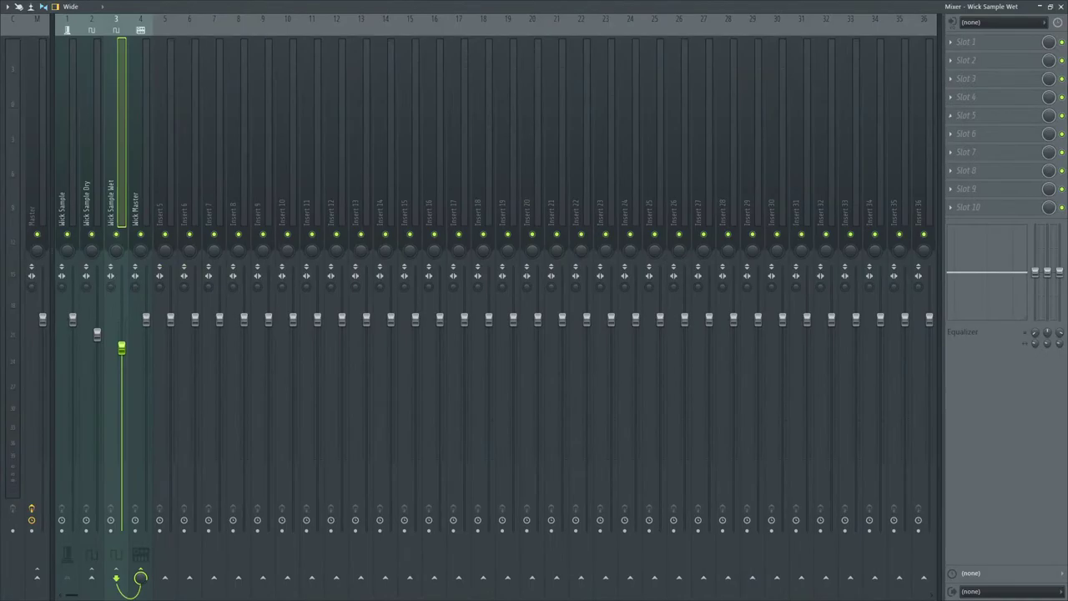
pyautogui.click(1049, 6)
pyautogui.moveTo(523, 55); pyautogui.dragTo(410, 57)
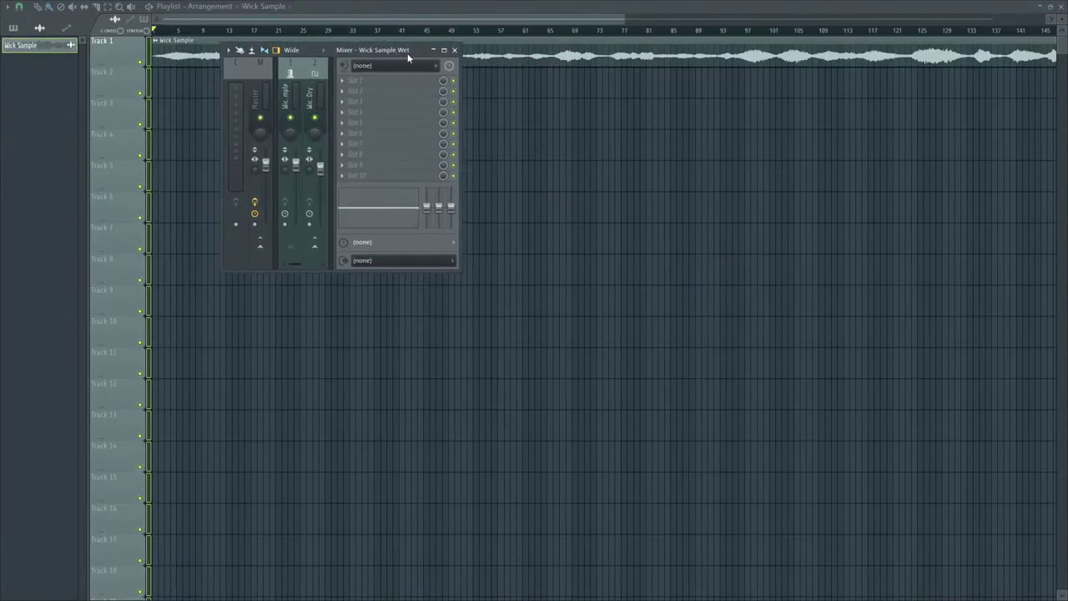
pyautogui.click(446, 52)
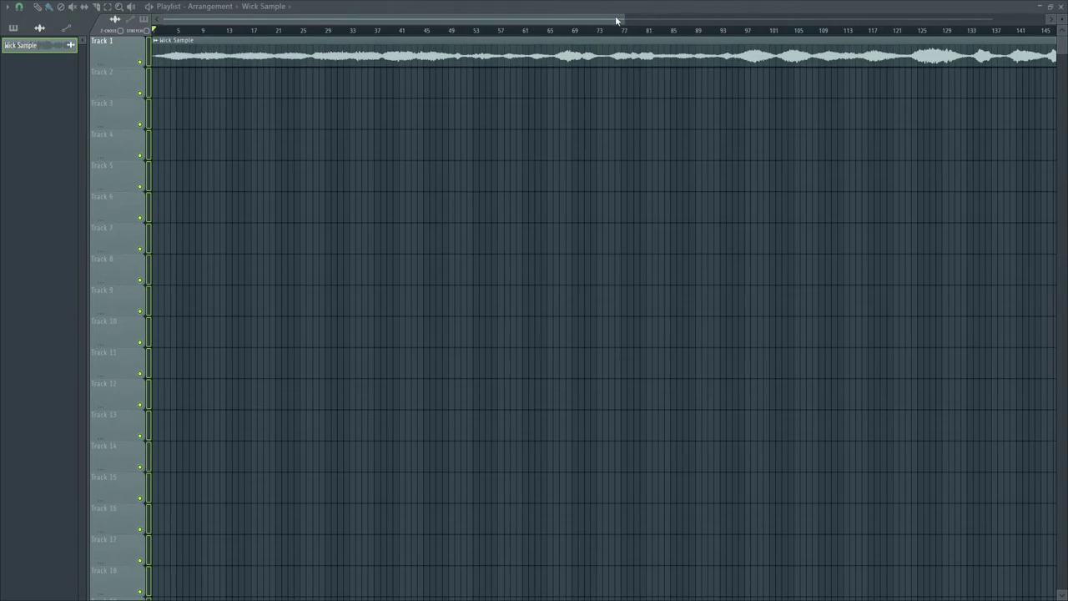
# Step: Audition the early part of the Wick Sample from about bar 17 and from about bar 38
pyautogui.moveTo(618, 20); pyautogui.dragTo(520, 39)
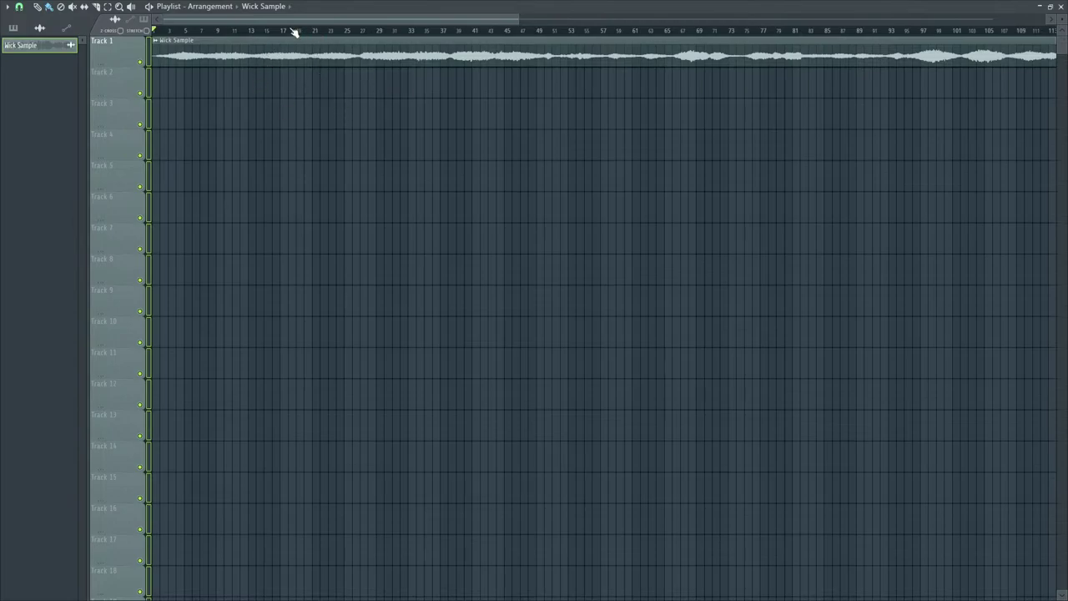
pyautogui.moveTo(293, 30)
pyautogui.mouseDown()
pyautogui.moveTo(301, 35)
pyautogui.moveTo(226, 33)
pyautogui.mouseUp()
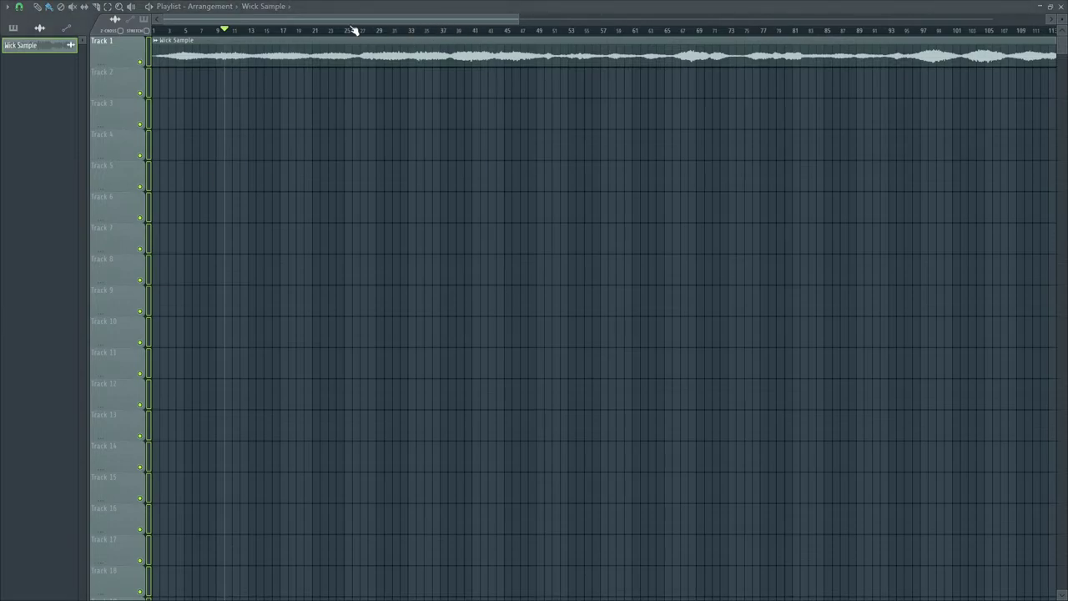
pyautogui.moveTo(281, 31)
pyautogui.mouseDown()
pyautogui.moveTo(200, 31)
pyautogui.moveTo(125, 20)
pyautogui.moveTo(233, 31)
pyautogui.moveTo(110, 8)
pyautogui.mouseUp()
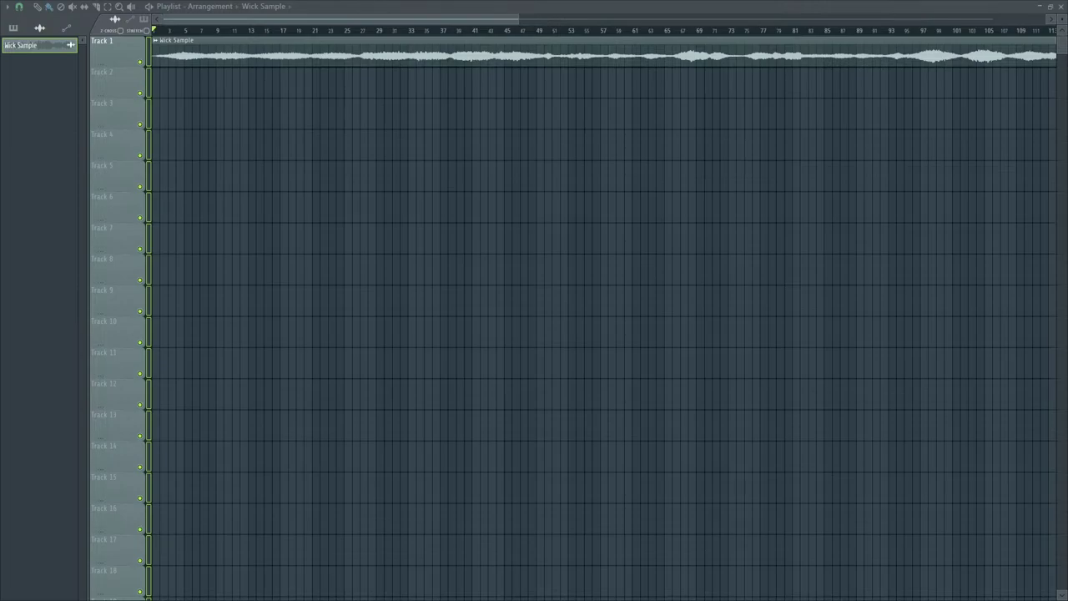
pyautogui.moveTo(292, 32); pyautogui.dragTo(287, 31)
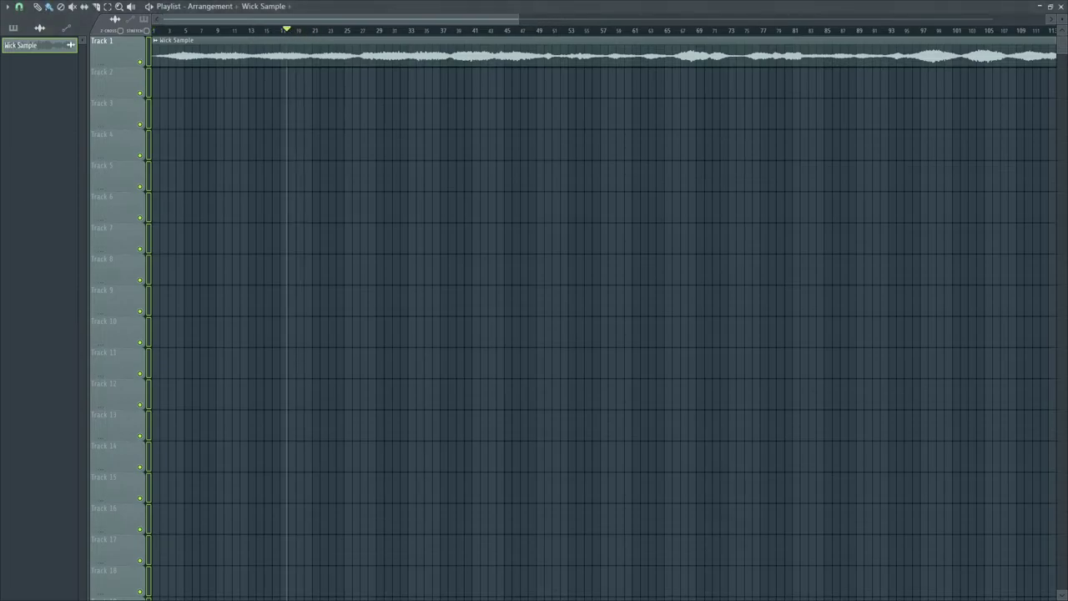
pyautogui.press('space')
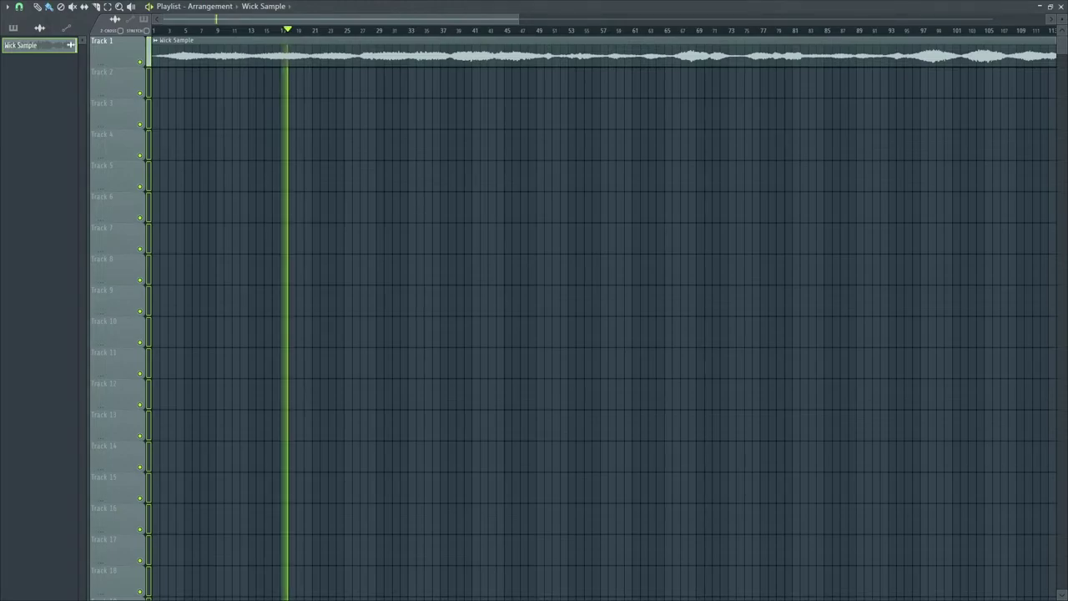
pyautogui.press('space')
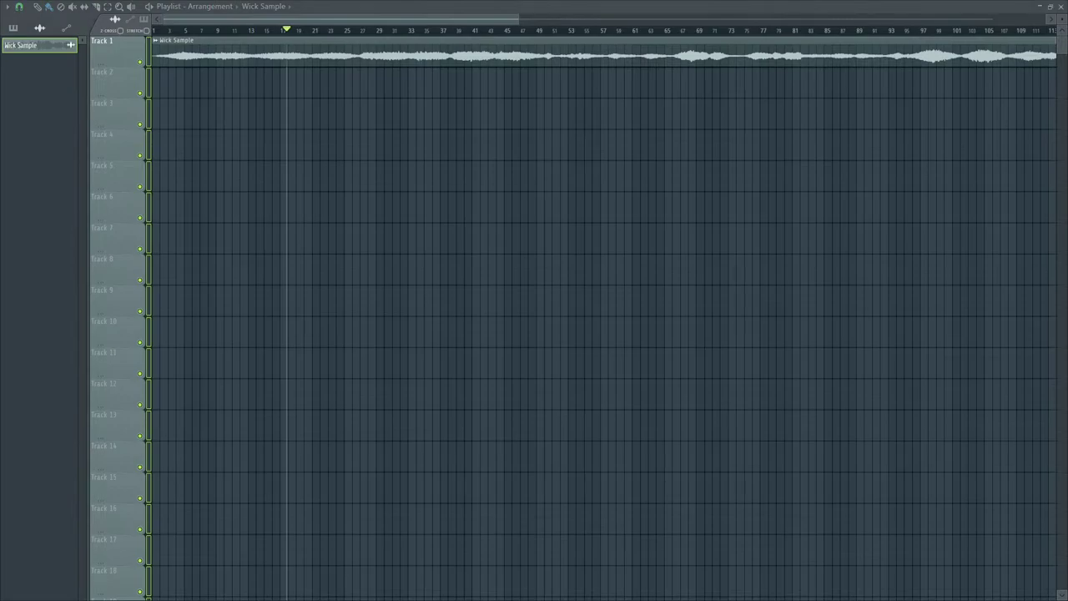
pyautogui.press('space')
pyautogui.click(448, 30)
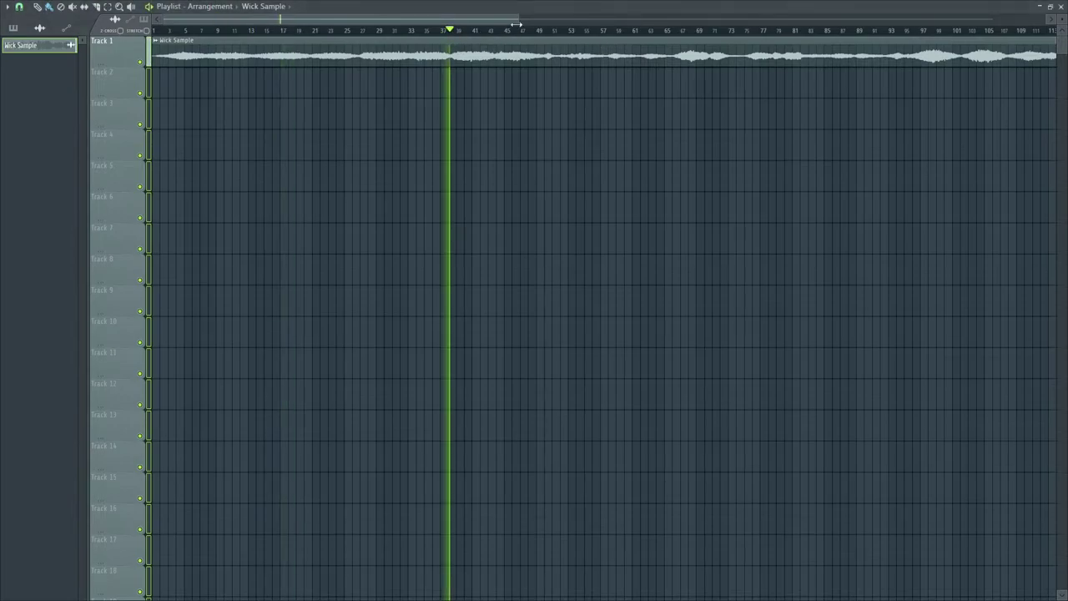
# Step: Listen to several later passages of the Wick Sample between about bars 98 and 160
pyautogui.moveTo(518, 19); pyautogui.dragTo(793, 19)
pyautogui.click(593, 32)
pyautogui.click(722, 33)
pyautogui.click(792, 31)
pyautogui.click(873, 34)
pyautogui.click(830, 31)
pyautogui.click(846, 32)
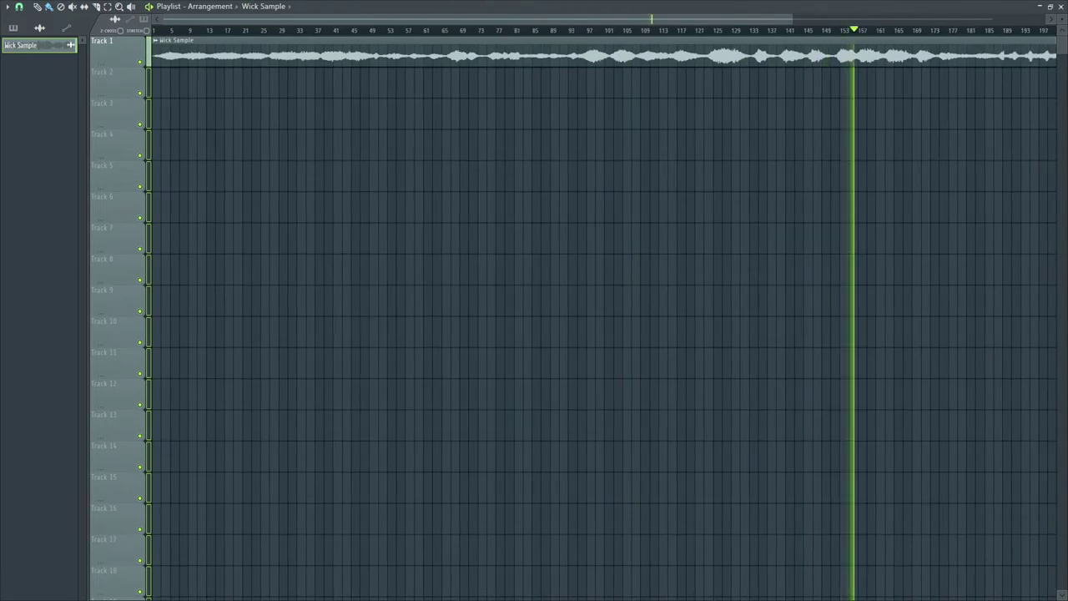
pyautogui.press('space')
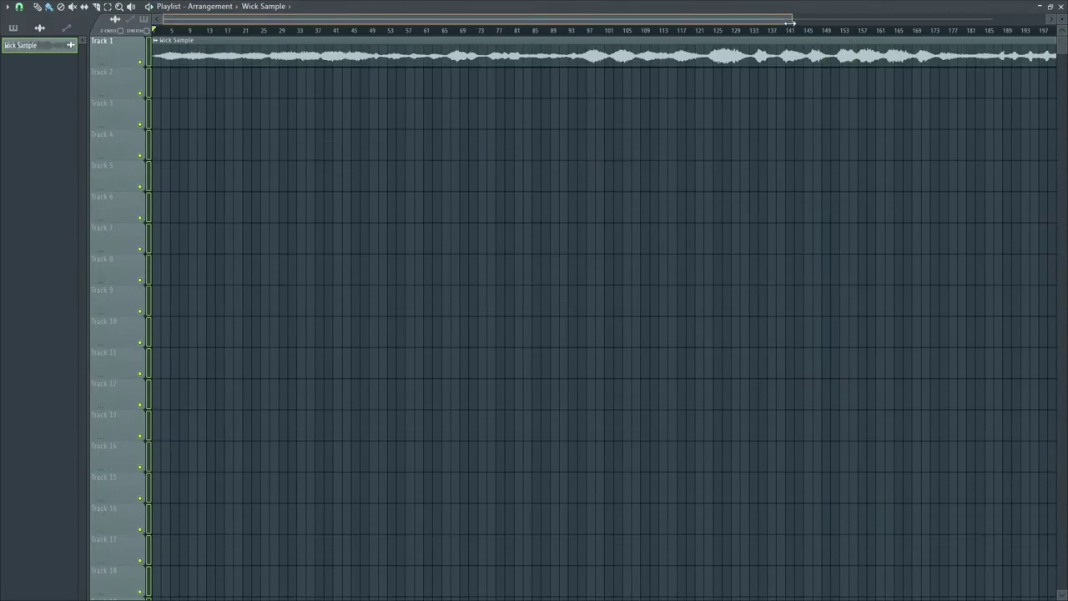
# Step: Add the BEEJ_SAUCE_STICK sample to the playlist and place its clip on Track 2 at bar 2
pyautogui.moveTo(794, 20); pyautogui.dragTo(308, 46)
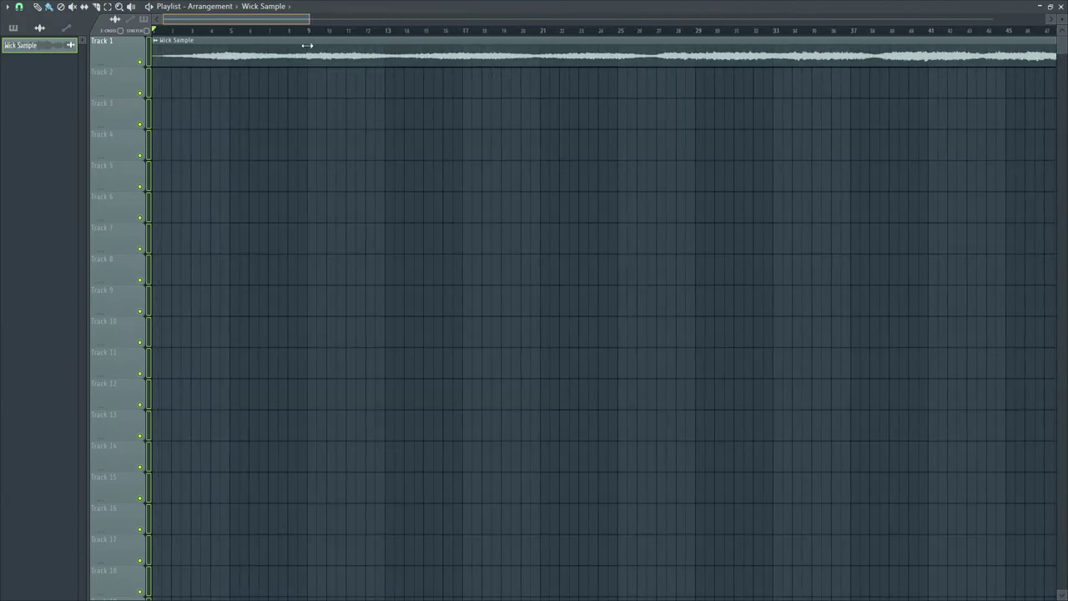
pyautogui.moveTo(371, 33); pyautogui.dragTo(481, 42)
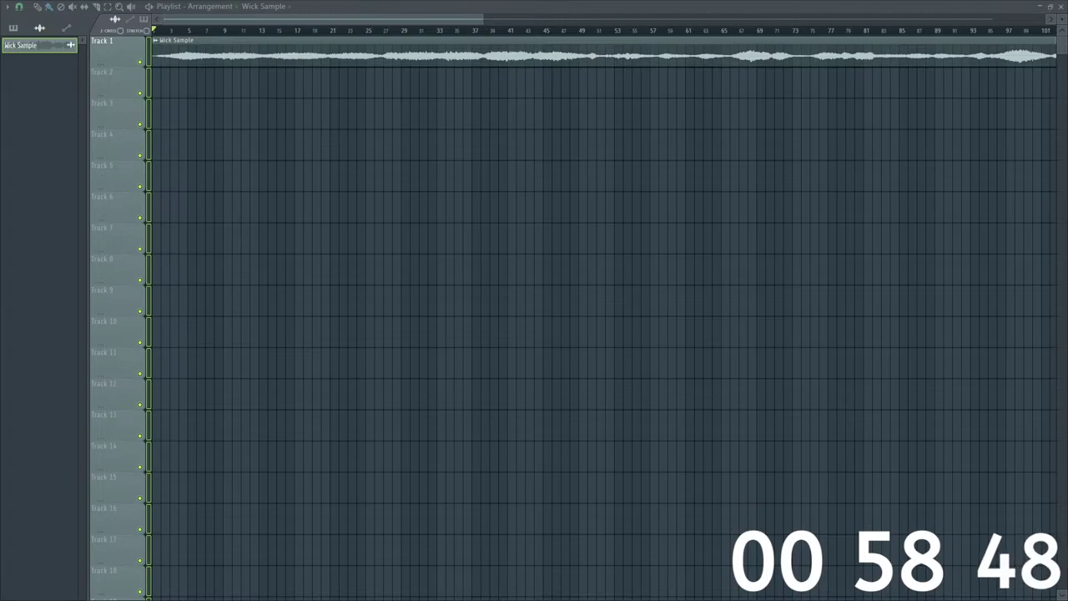
pyautogui.moveTo(138, 287); pyautogui.dragTo(212, 173)
pyautogui.moveTo(498, 19); pyautogui.dragTo(235, 19)
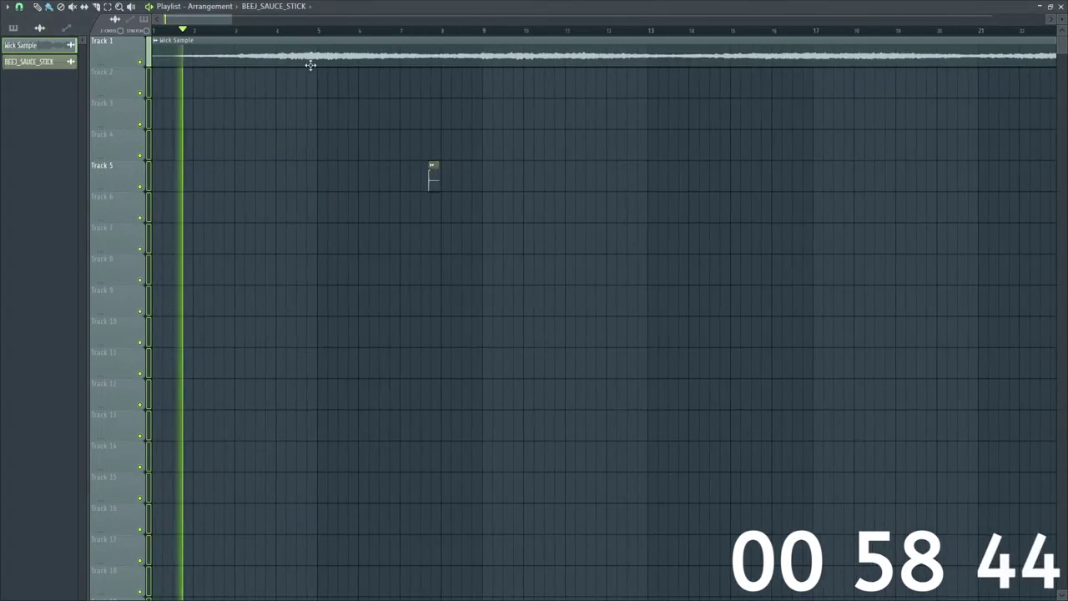
pyautogui.moveTo(434, 187); pyautogui.dragTo(195, 91)
pyautogui.moveTo(233, 19); pyautogui.dragTo(181, 18)
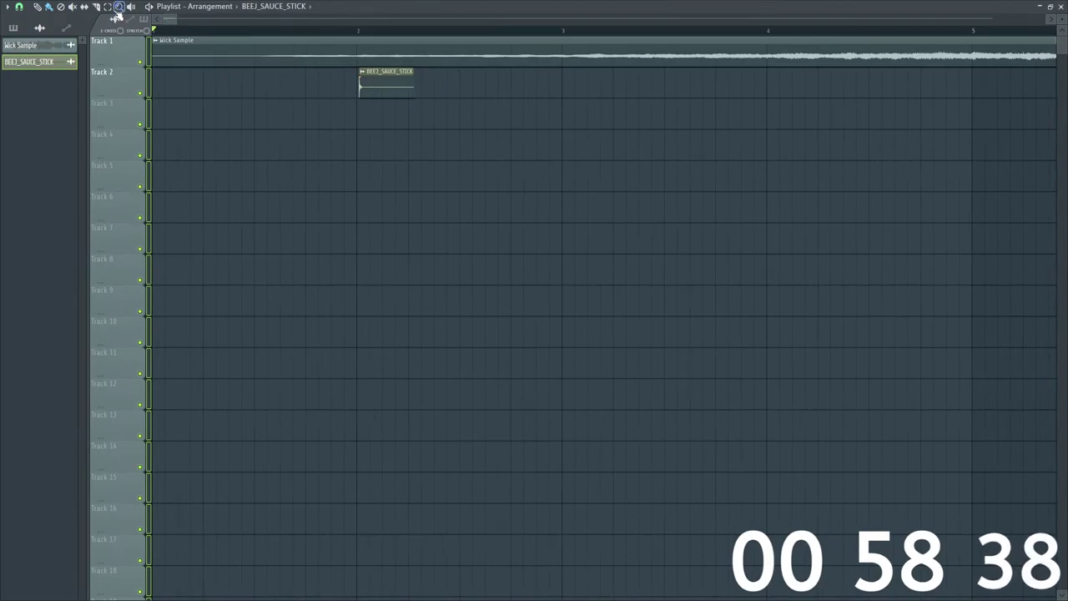
# Step: Move the stick clip on Track 2 to the middle of bar 1 and play the arrangement to check its timing
pyautogui.press('space')
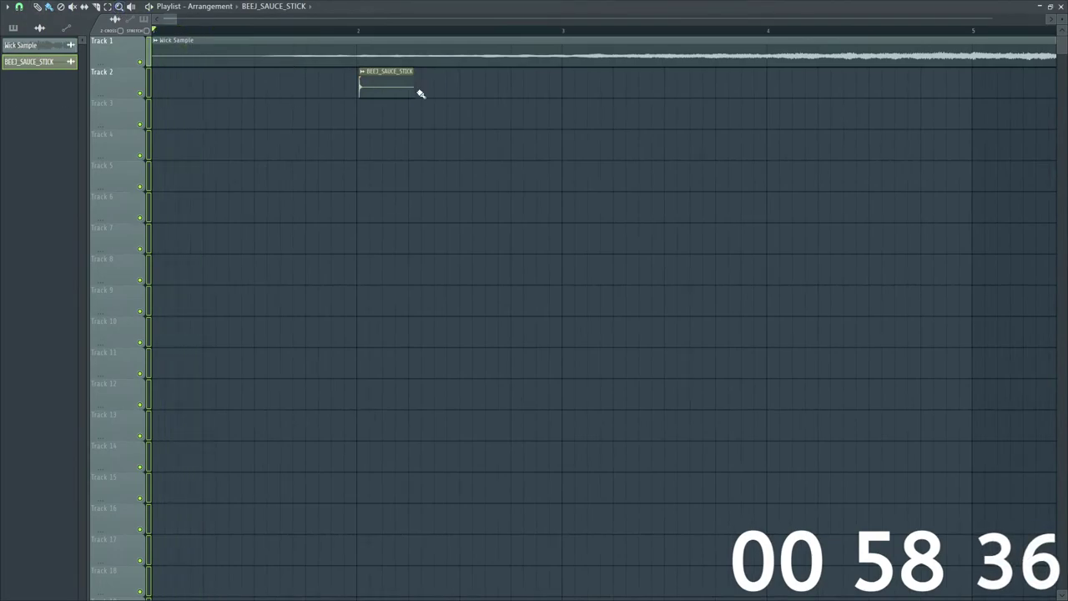
pyautogui.moveTo(369, 84); pyautogui.dragTo(272, 80)
pyautogui.press('space')
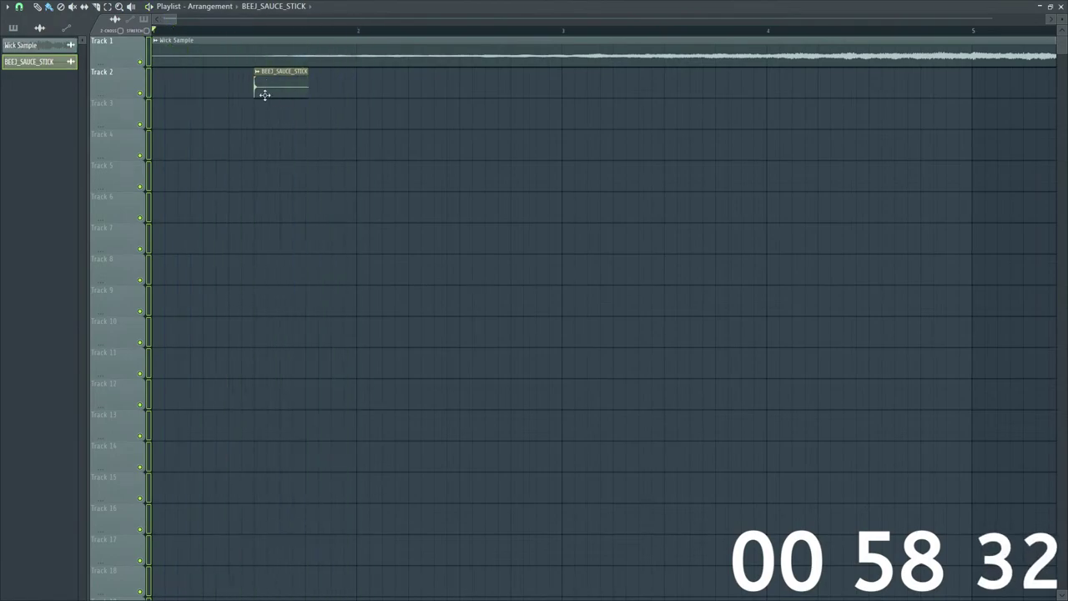
pyautogui.press('space')
# Step: Place a second stick clip on Track 3 late in bar 1 and audition it with the sample
pyautogui.press('space')
pyautogui.click(295, 109)
pyautogui.moveTo(295, 109); pyautogui.dragTo(361, 120)
pyautogui.press('space')
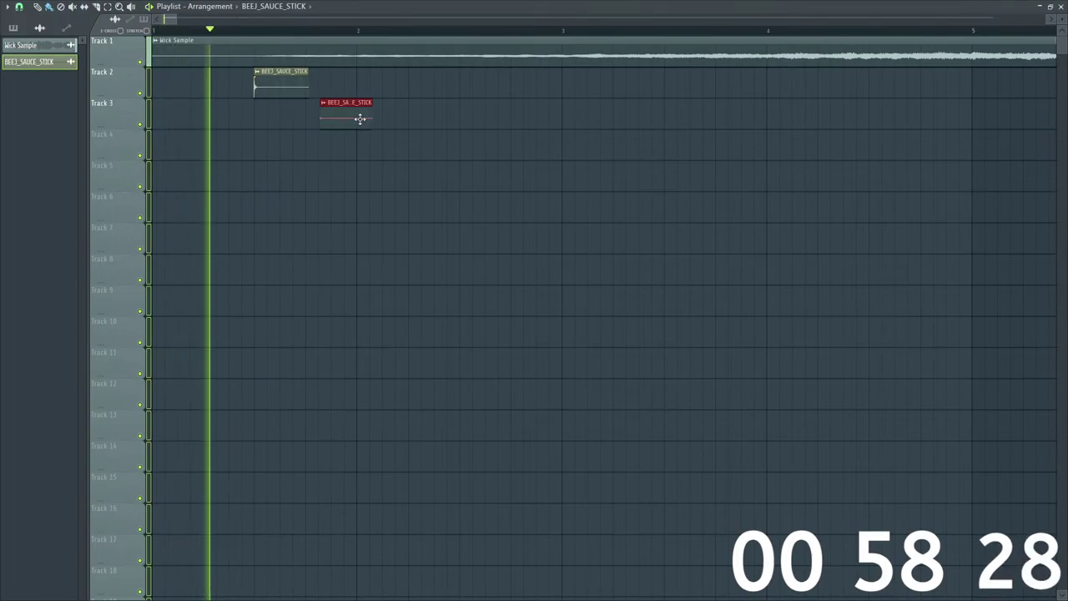
pyautogui.press('space')
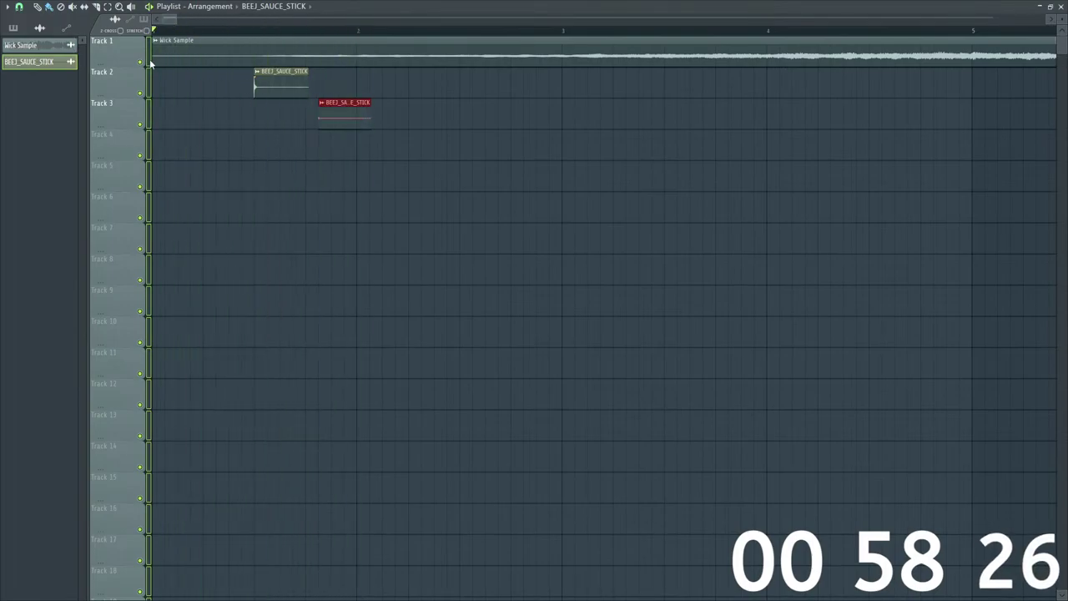
# Step: Mute every playlist track except Tracks 2 and 3 to hear the stick clips alone
pyautogui.rightClick(142, 63)
pyautogui.press('space')
pyautogui.press('space')
pyautogui.press('space')
pyautogui.press('space')
pyautogui.click(140, 93)
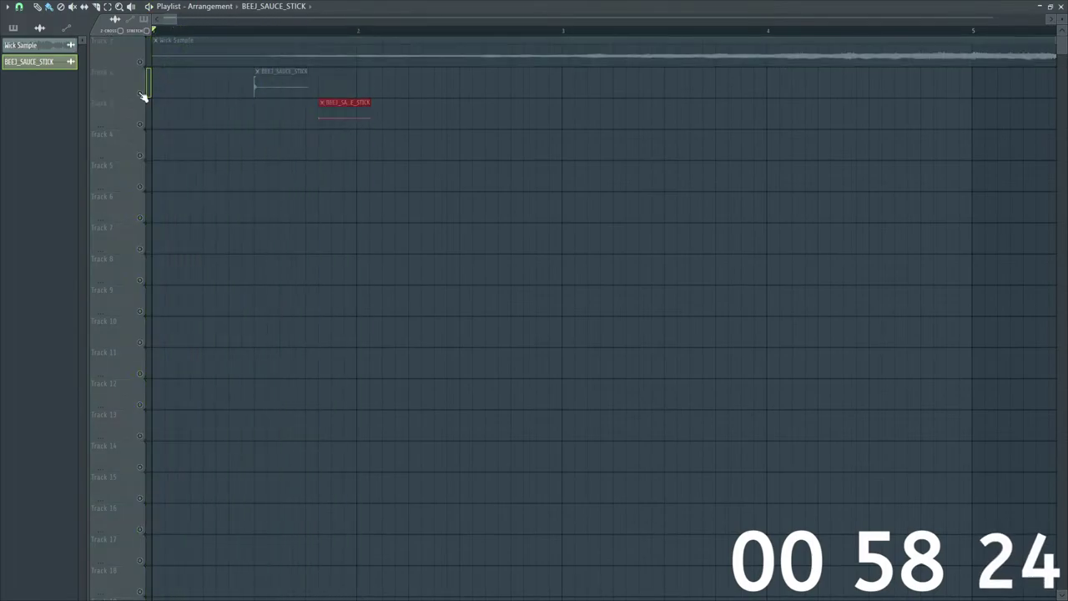
pyautogui.press('space')
pyautogui.click(140, 125)
# Step: Set the Track 3 stick clip half a beat before bar 2 and add two more clips on Track 2 within bar 2
pyautogui.moveTo(351, 129); pyautogui.dragTo(360, 125)
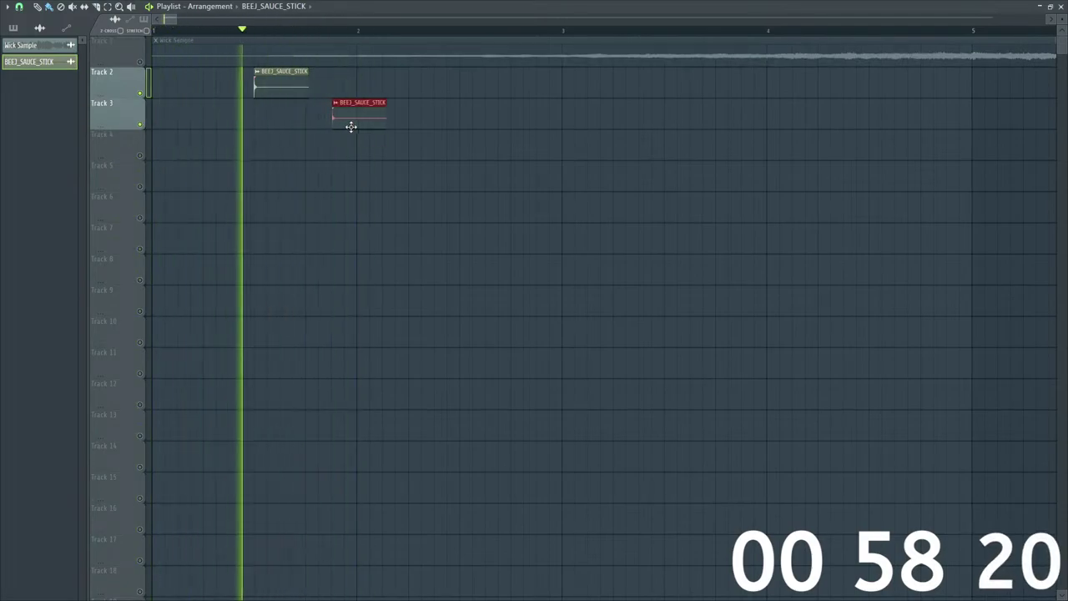
pyautogui.moveTo(350, 127); pyautogui.dragTo(356, 126)
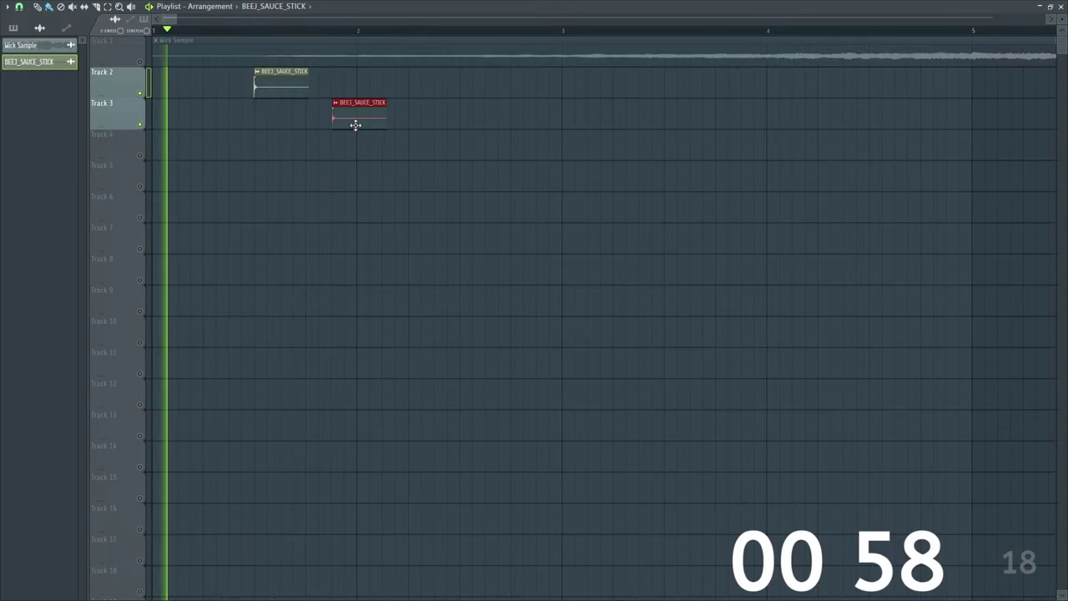
pyautogui.click(414, 94)
pyautogui.moveTo(414, 93); pyautogui.dragTo(471, 98)
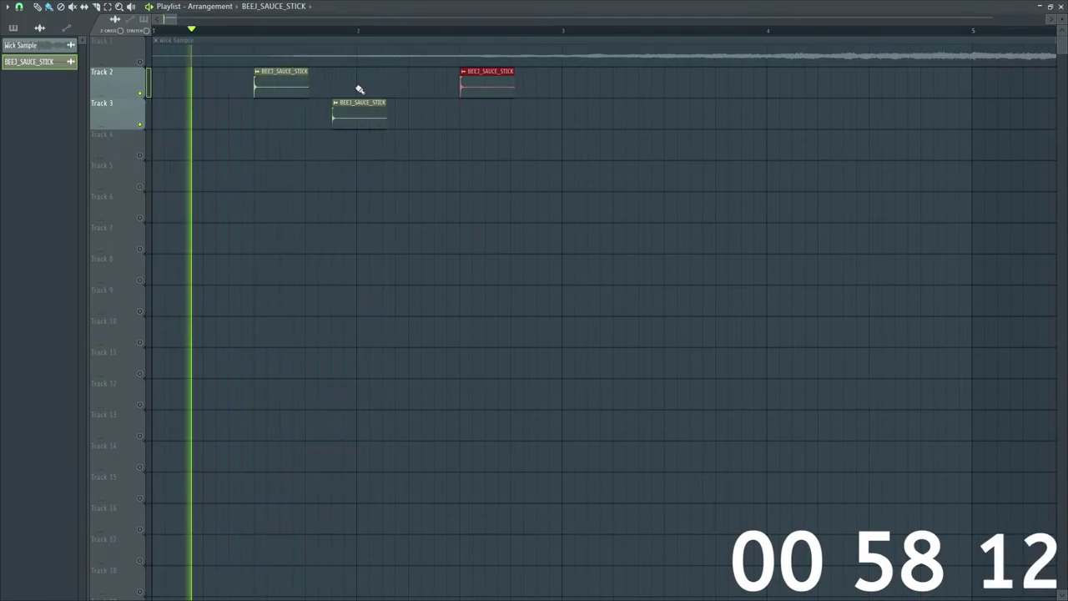
pyautogui.moveTo(360, 90); pyautogui.dragTo(397, 87)
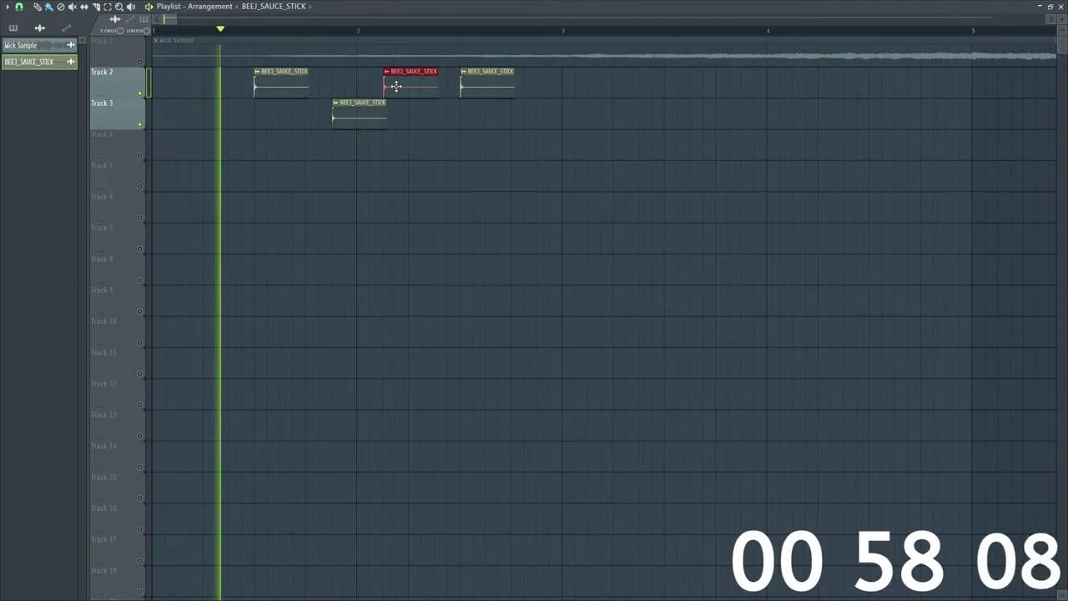
# Step: Trim the start of the first stick clip in bar 2 on Track 2 and audition the pattern
pyautogui.moveTo(176, 19); pyautogui.dragTo(174, 19)
pyautogui.press('space')
pyautogui.press('space')
pyautogui.hotkey('ctrl', 'd')
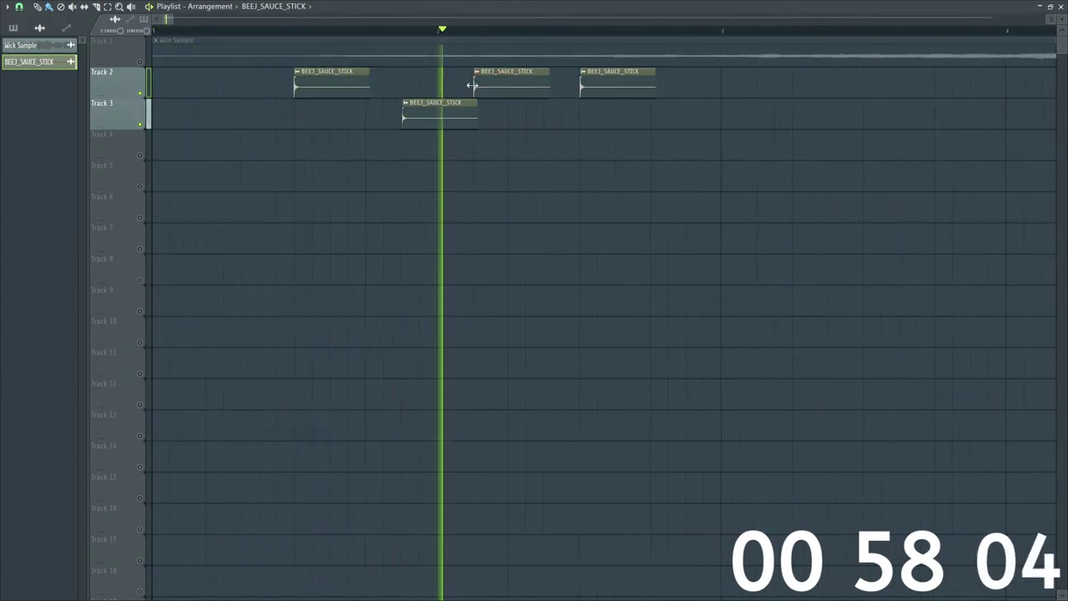
pyautogui.moveTo(472, 87); pyautogui.dragTo(485, 87)
pyautogui.press('space')
pyautogui.press('space')
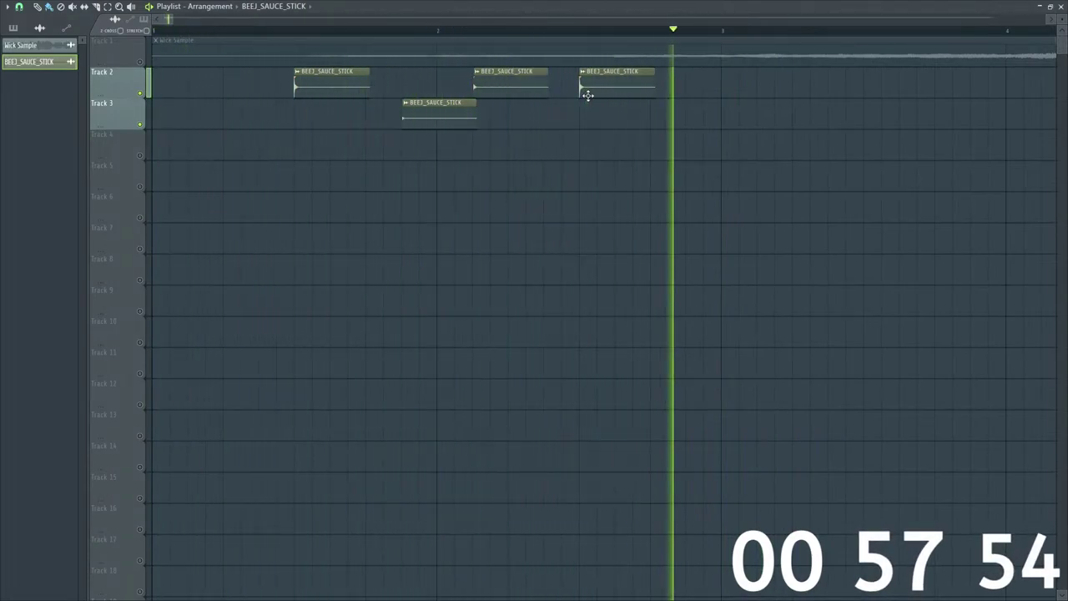
# Step: Set snapping to Line and copy the four stick clips from bars 1 and 2 two bars on, into bars 3 and 4
pyautogui.press('space')
pyautogui.moveTo(171, 19)
pyautogui.mouseDown()
pyautogui.moveTo(233, 19)
pyautogui.moveTo(190, 19)
pyautogui.mouseUp()
pyautogui.click(108, 6)
pyautogui.moveTo(369, 88); pyautogui.dragTo(196, 103)
pyautogui.click(20, 9)
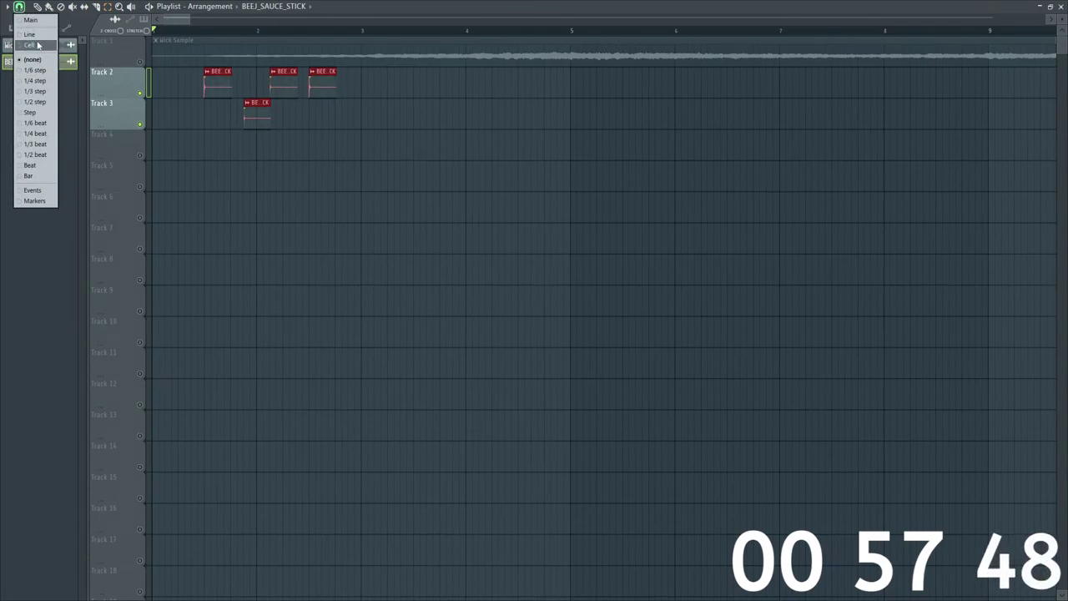
pyautogui.click(34, 35)
pyautogui.hotkey('ctrl', 'b')
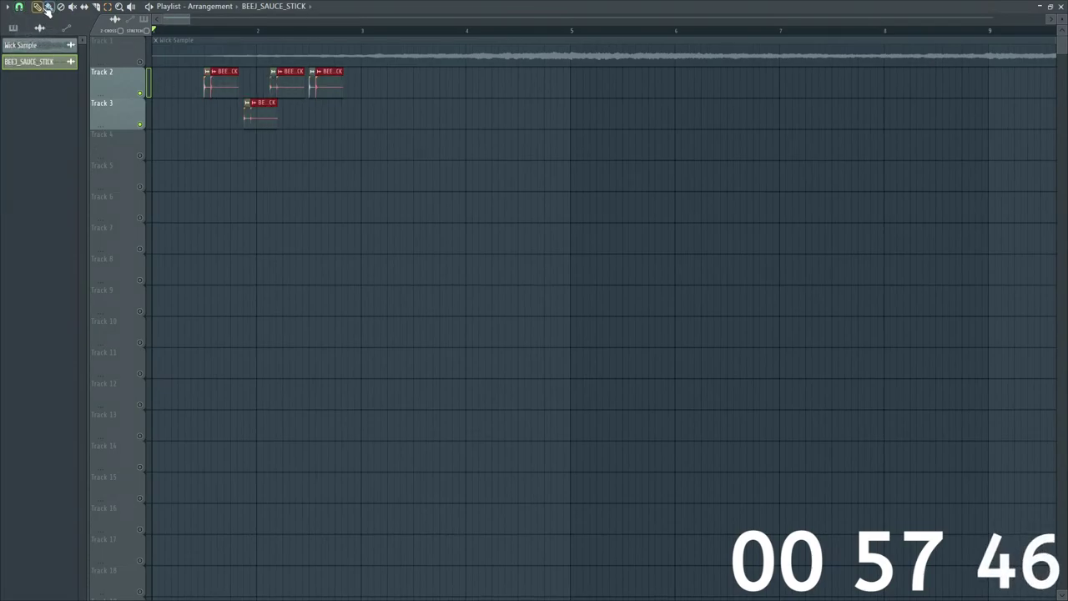
pyautogui.moveTo(222, 86); pyautogui.dragTo(426, 90)
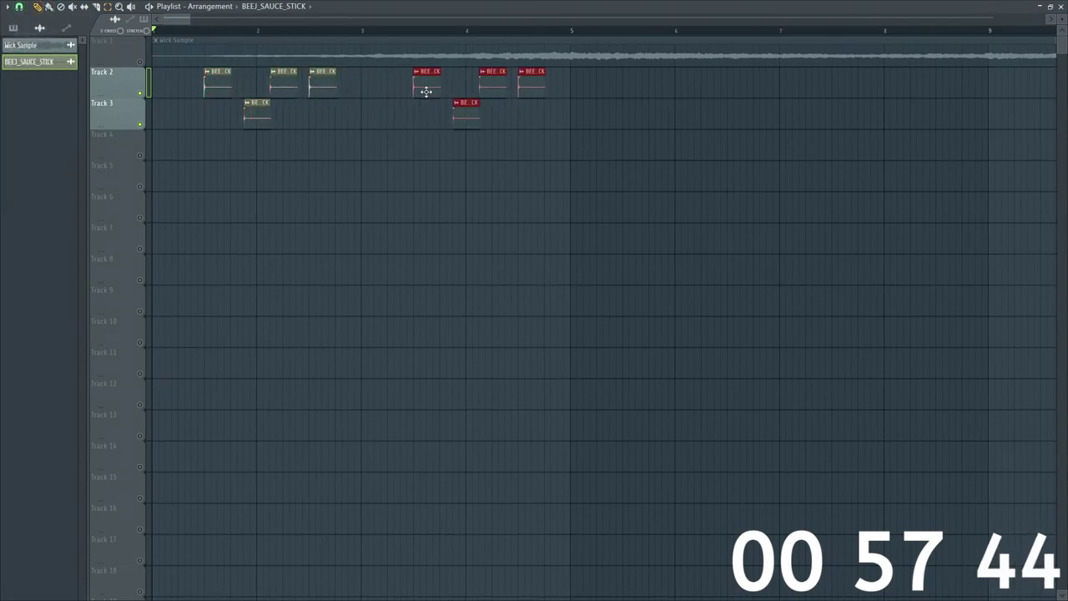
# Step: Turn snapping off, audition the copied stick clips, and fine-tune the starts of the Track 2 clips in bars 3 and 4
pyautogui.click(19, 7)
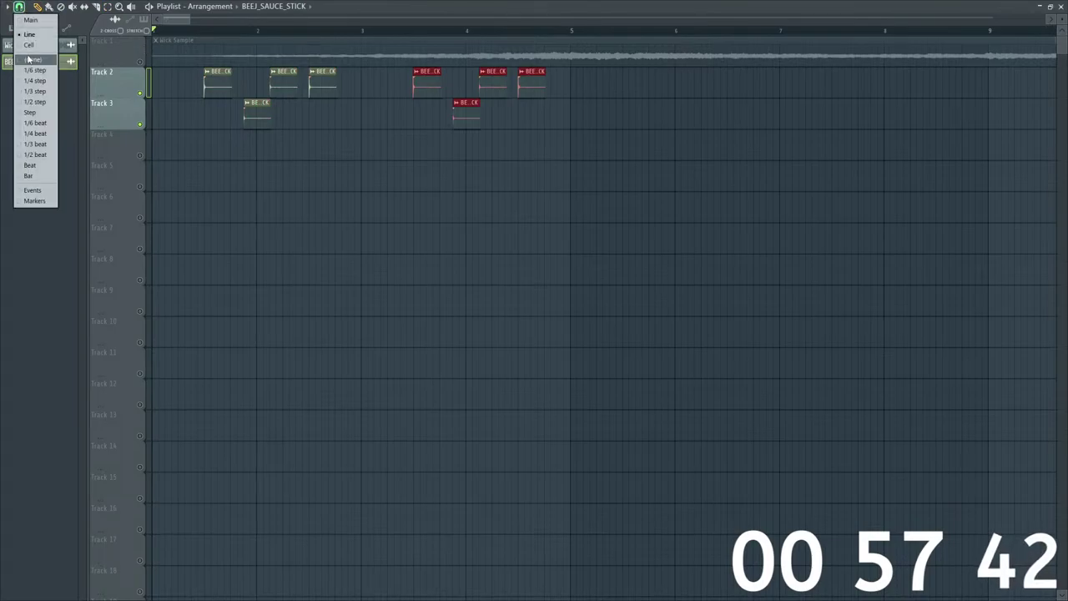
pyautogui.click(33, 58)
pyautogui.press('space')
pyautogui.moveTo(189, 21); pyautogui.dragTo(178, 21)
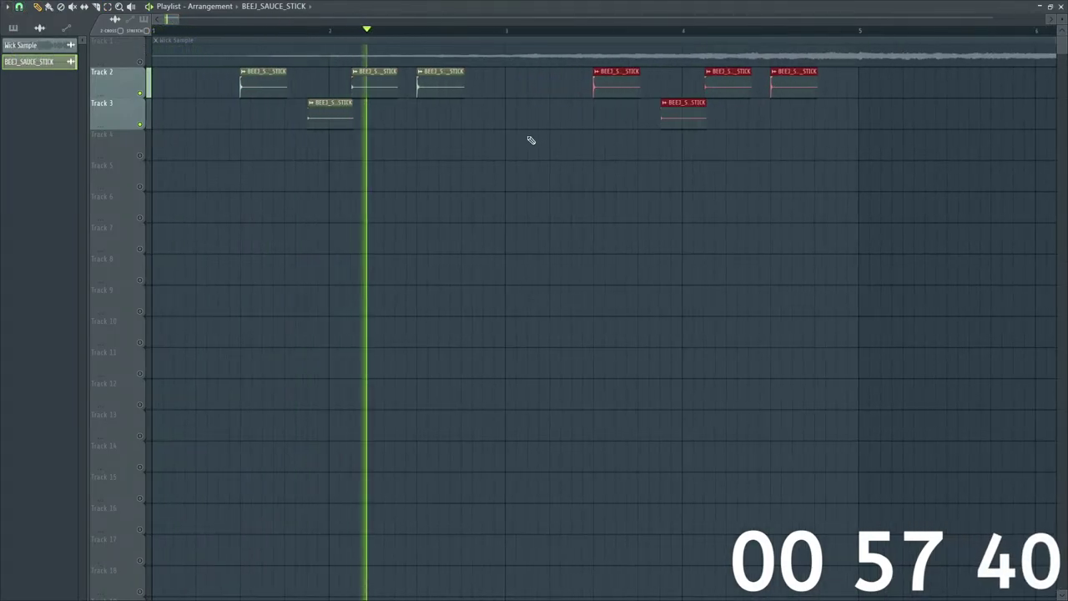
pyautogui.doubleClick(530, 135)
pyautogui.rightClick(559, 135)
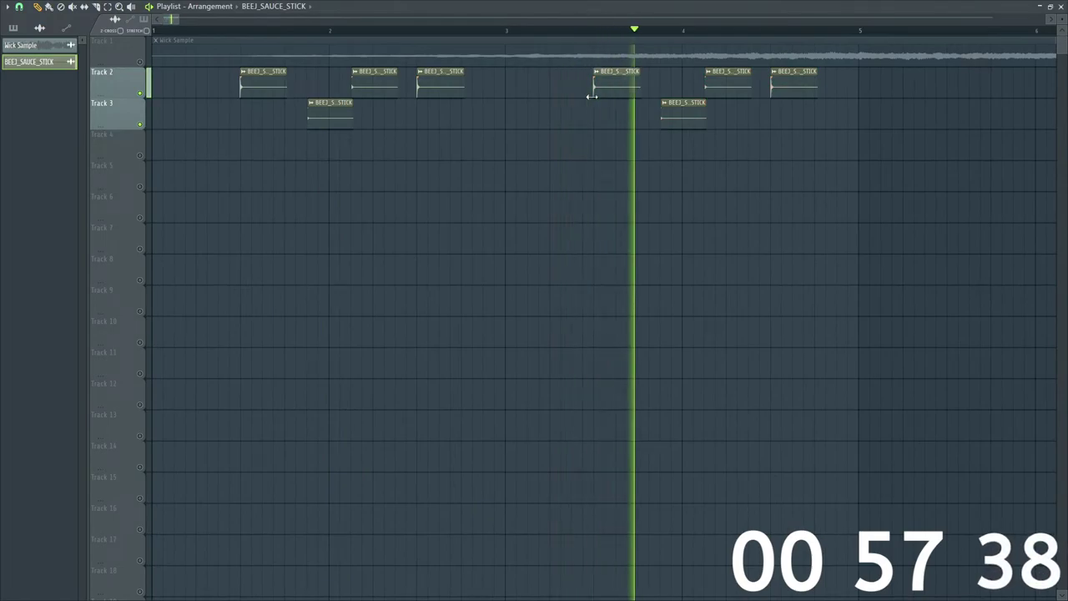
pyautogui.press('space')
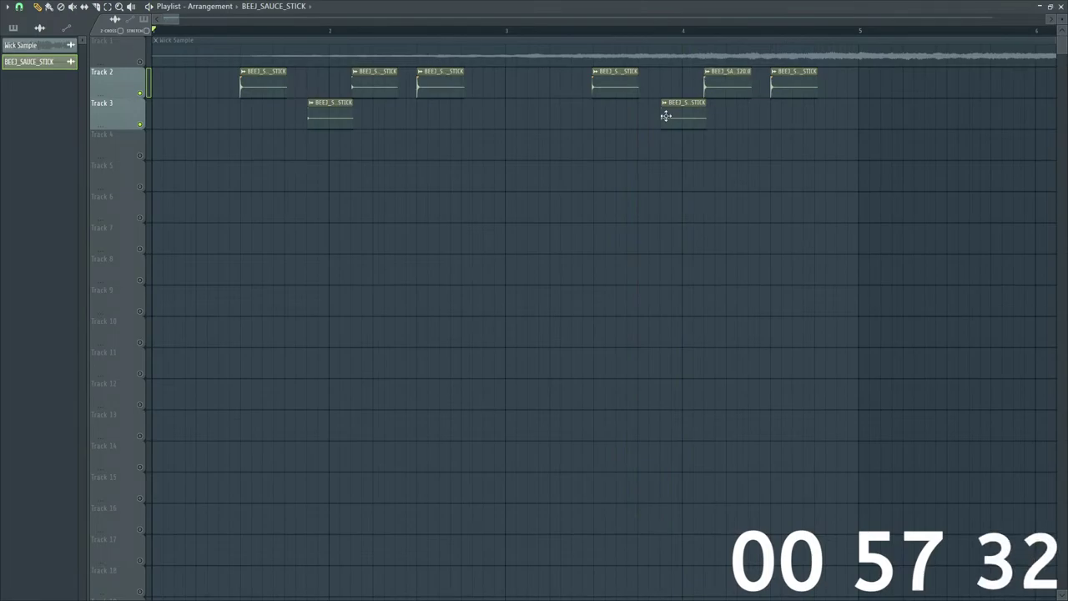
pyautogui.moveTo(772, 94); pyautogui.dragTo(774, 94)
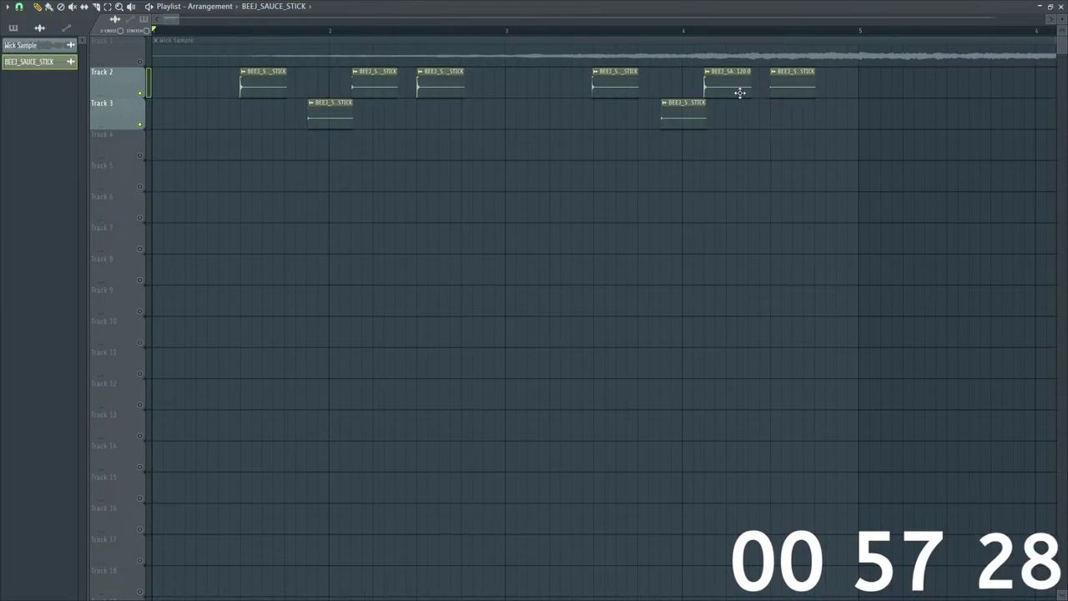
# Step: Place another stick clip on Track 3 just before bar 5 and audition the pattern
pyautogui.moveTo(865, 118); pyautogui.dragTo(861, 117)
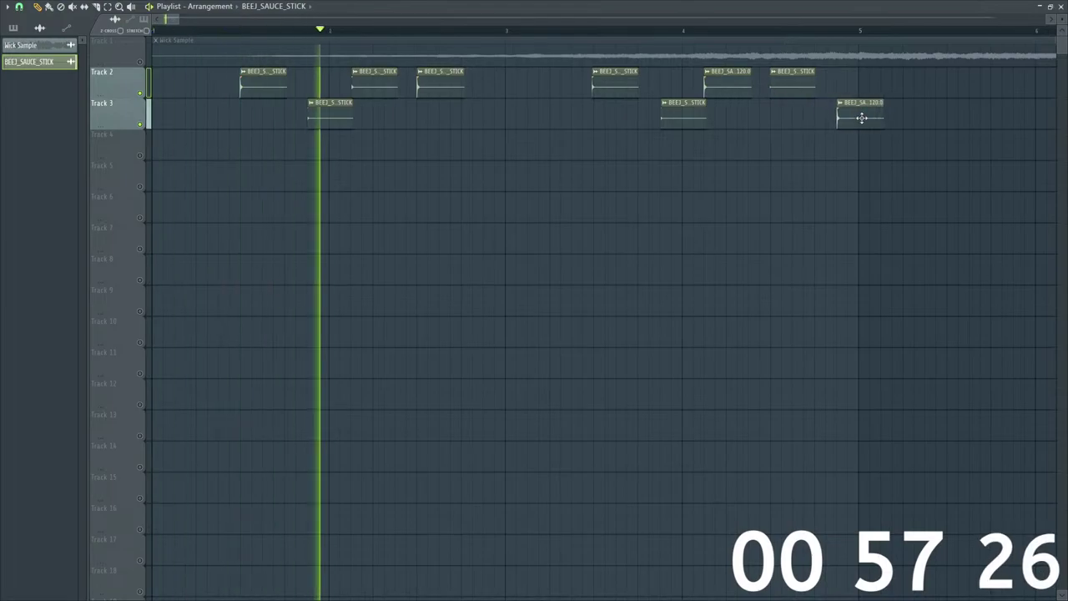
pyautogui.moveTo(177, 19); pyautogui.dragTo(219, 16)
pyautogui.press('space')
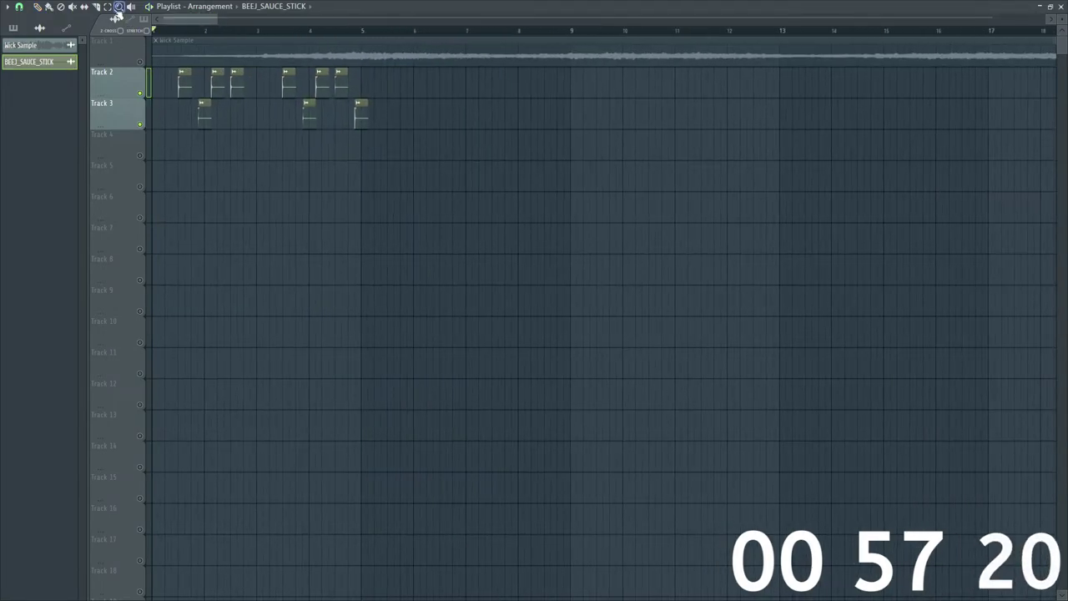
# Step: Set snapping to Line and copy the five stick clips from bars 3 and 4 into bars 5 and 6
pyautogui.click(22, 8)
pyautogui.click(22, 8)
pyautogui.click(22, 7)
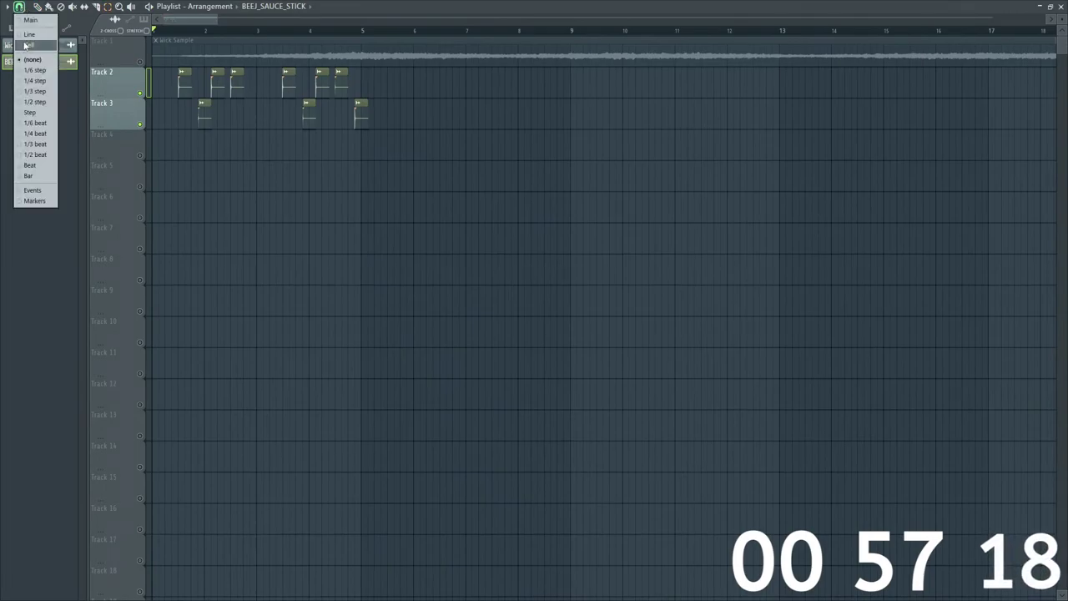
pyautogui.click(38, 34)
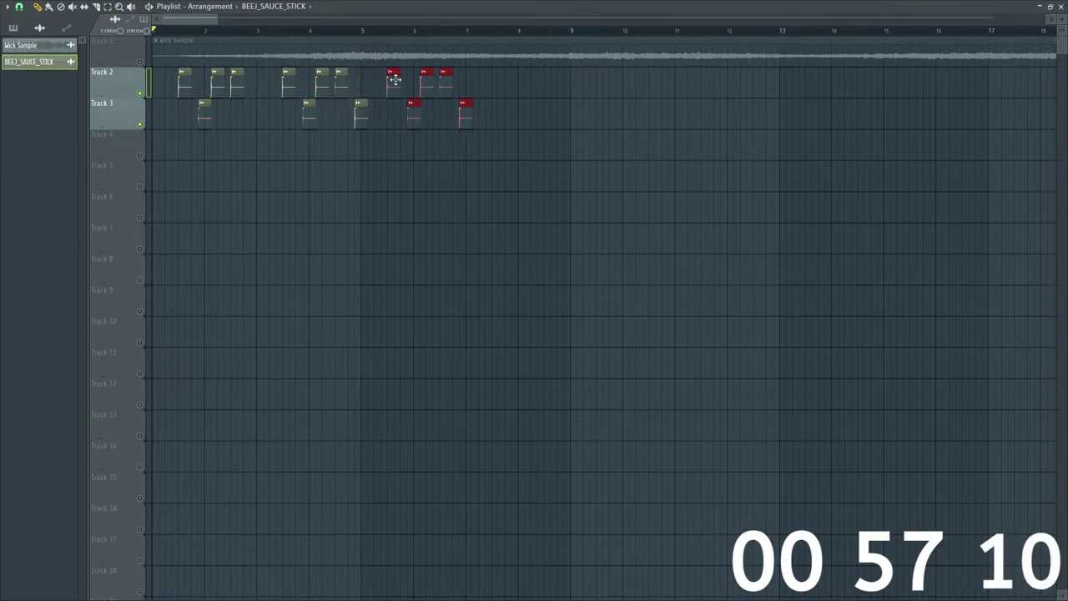
# Step: Turn snapping off, audition the copied clips, and shift the start of the Track 3 clip before bar 5 slightly earlier
pyautogui.press('space')
pyautogui.moveTo(215, 19); pyautogui.dragTo(190, 19)
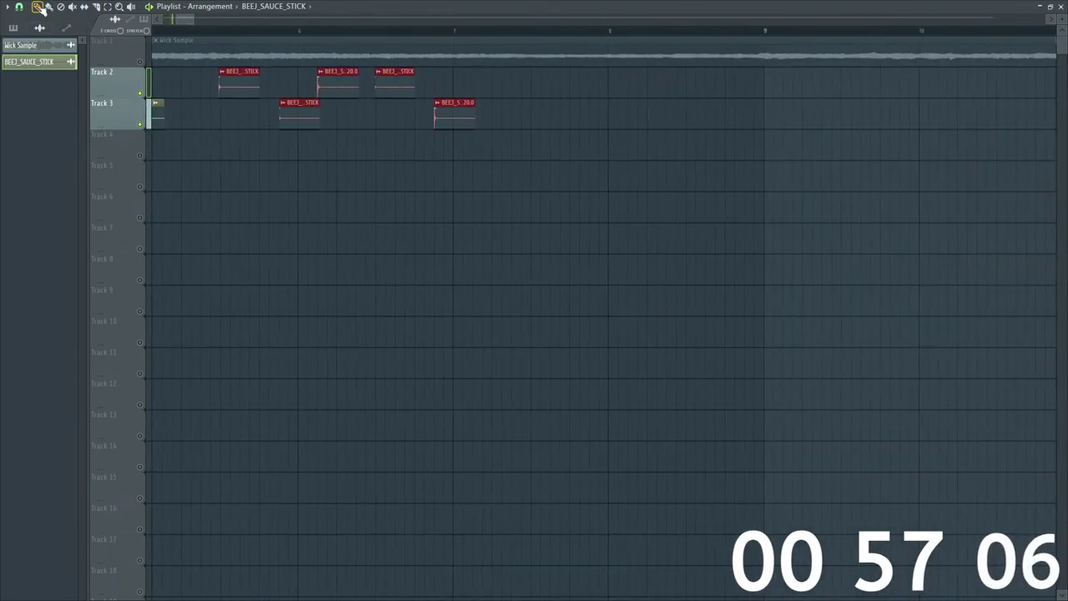
pyautogui.click(23, 6)
pyautogui.click(34, 59)
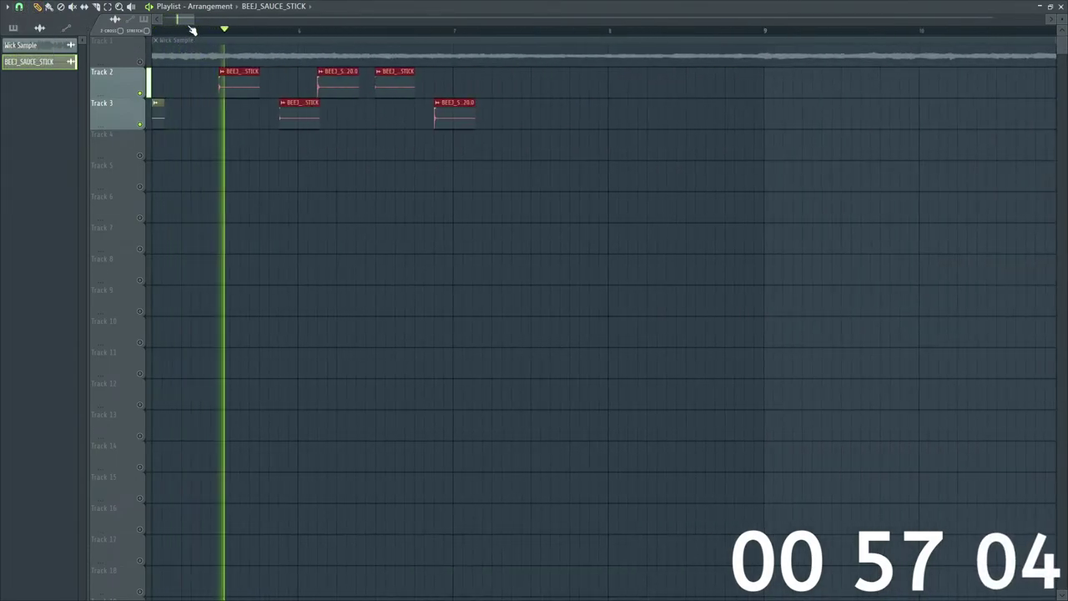
pyautogui.moveTo(188, 21); pyautogui.dragTo(180, 24)
pyautogui.moveTo(397, 126); pyautogui.dragTo(400, 125)
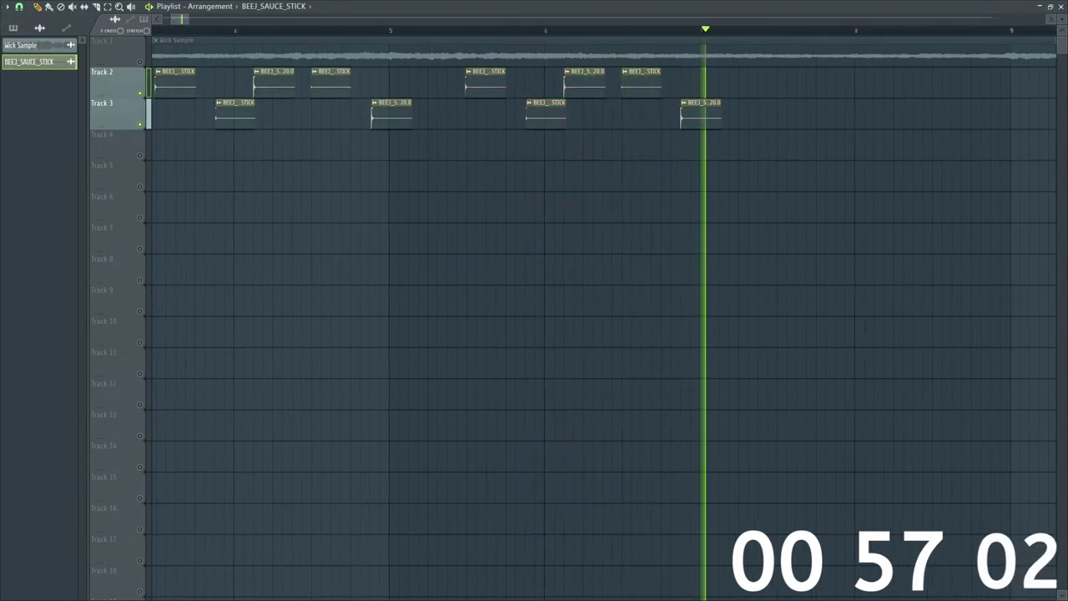
pyautogui.press('space')
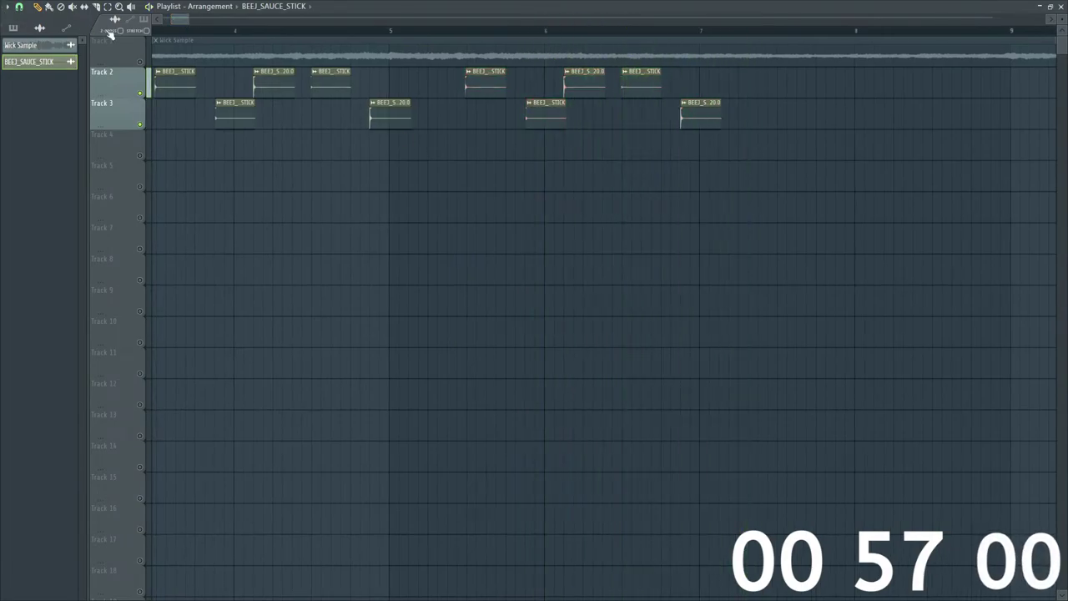
# Step: Adjust the starts of the Track 2 stick clips midway through bars 5 and 6, auditioning the pattern
pyautogui.moveTo(169, 20); pyautogui.dragTo(178, 22)
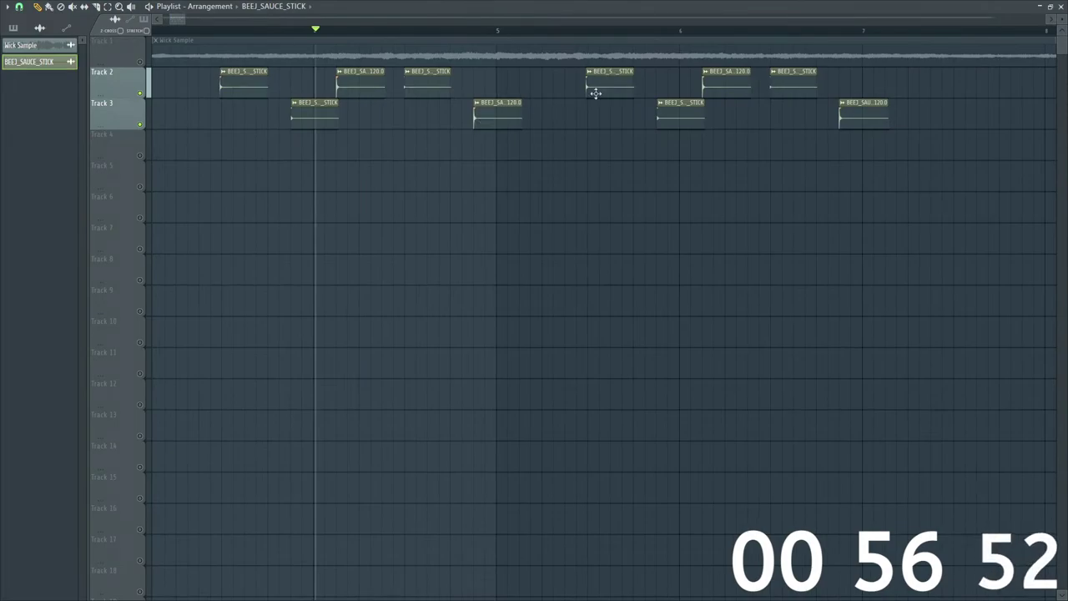
pyautogui.moveTo(587, 93); pyautogui.dragTo(604, 92)
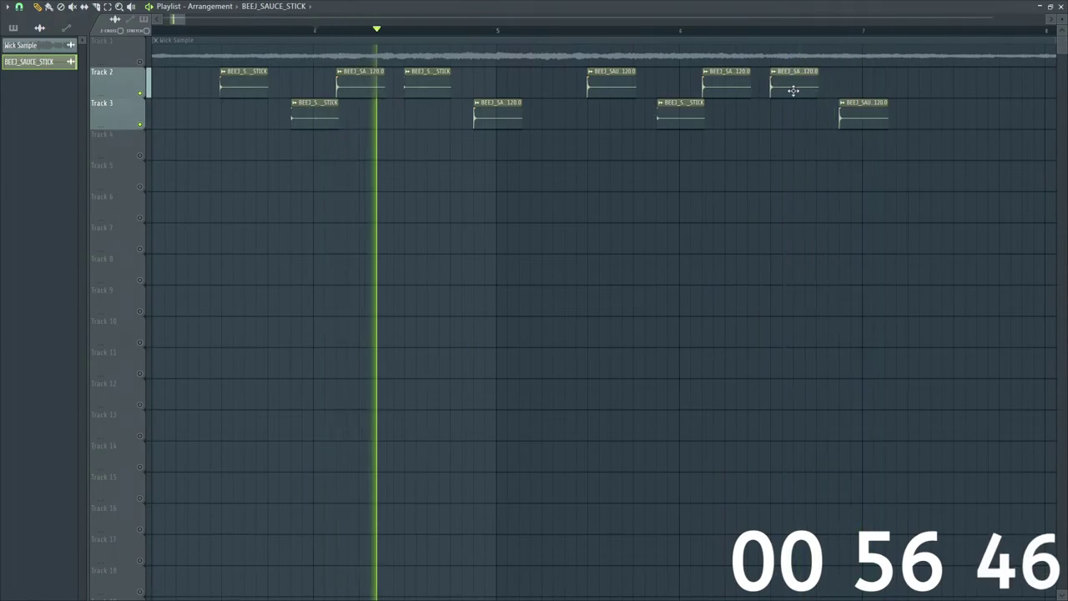
pyautogui.press('space')
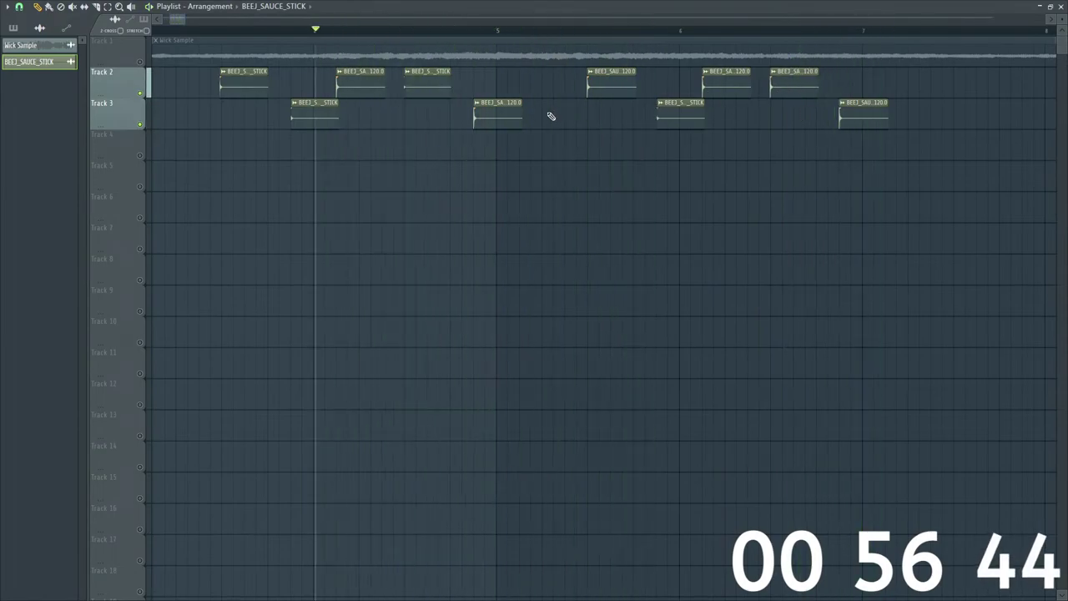
# Step: Add shortened stick clips on Track 3 midway through bars 5 and 6, and trim the start of the clip before bar 7
pyautogui.press('space')
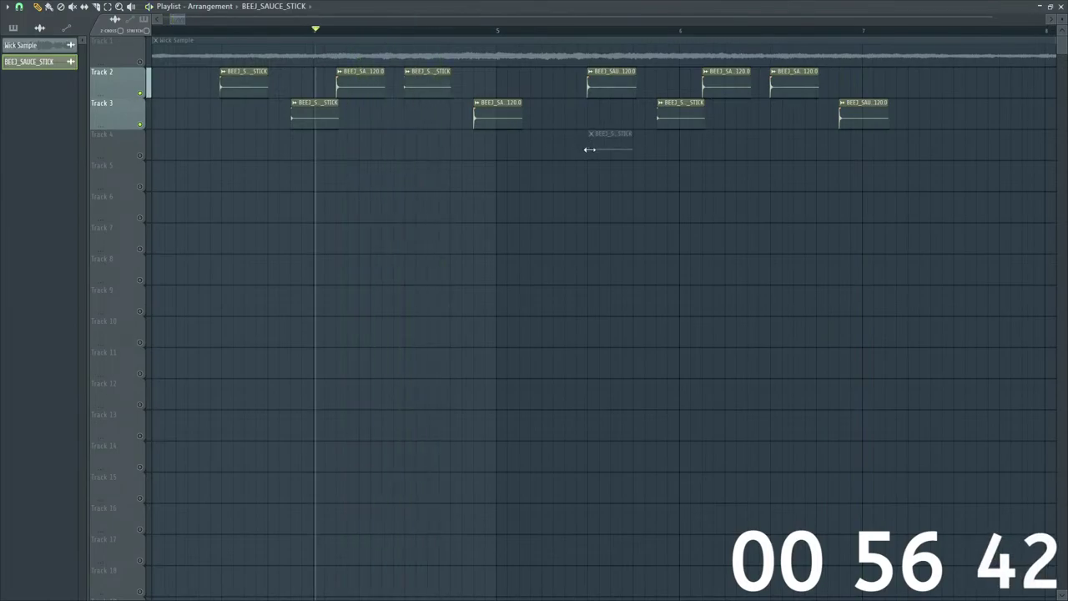
pyautogui.press('space')
pyautogui.moveTo(596, 148); pyautogui.dragTo(603, 116)
pyautogui.press('space')
pyautogui.press('space')
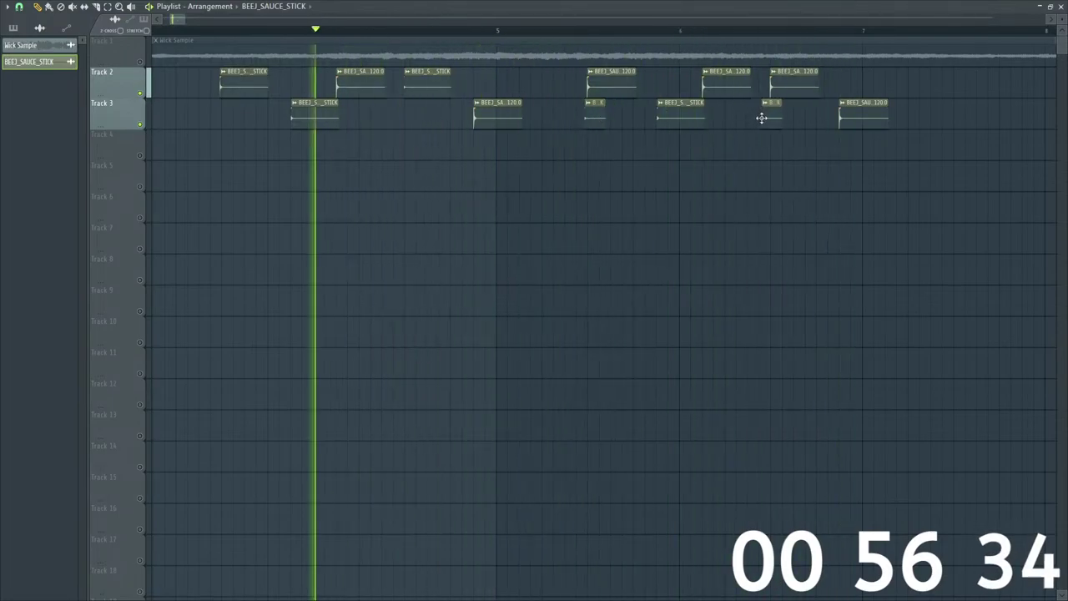
pyautogui.moveTo(762, 117); pyautogui.dragTo(767, 117)
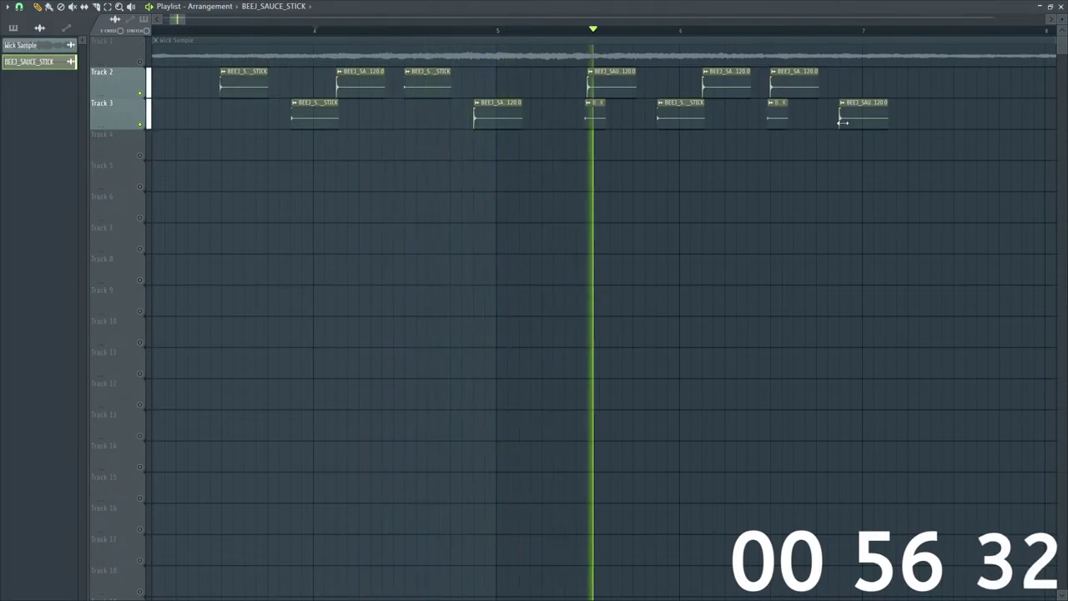
pyautogui.moveTo(842, 123); pyautogui.dragTo(845, 123)
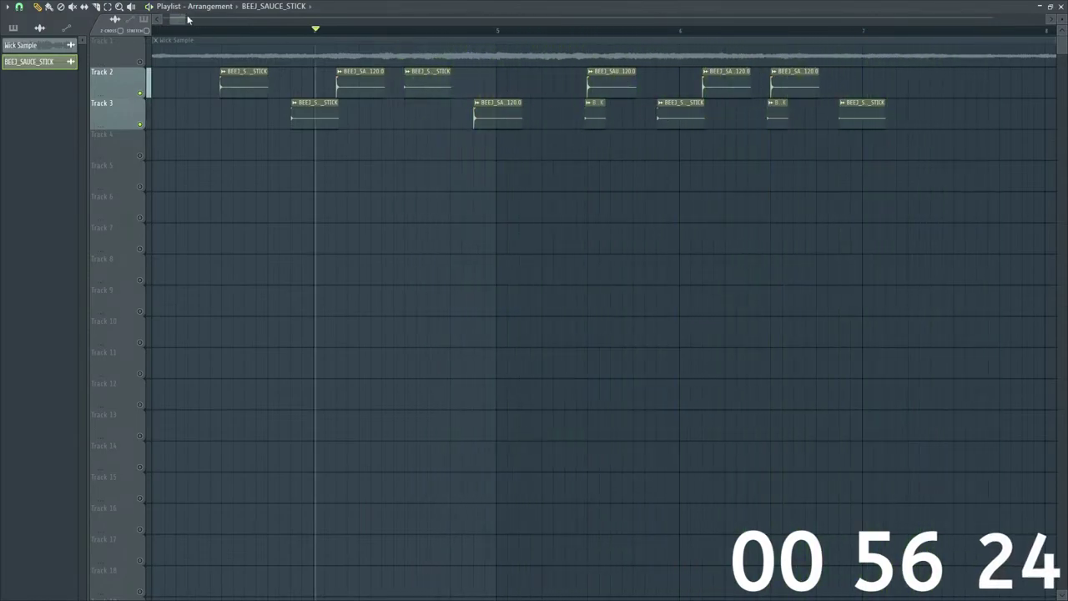
# Step: Copy the Track 2 and Track 3 stick clips from bars 5 and 6 two bars on, into bars 7 and 8
pyautogui.press('space')
pyautogui.moveTo(186, 20); pyautogui.dragTo(213, 19)
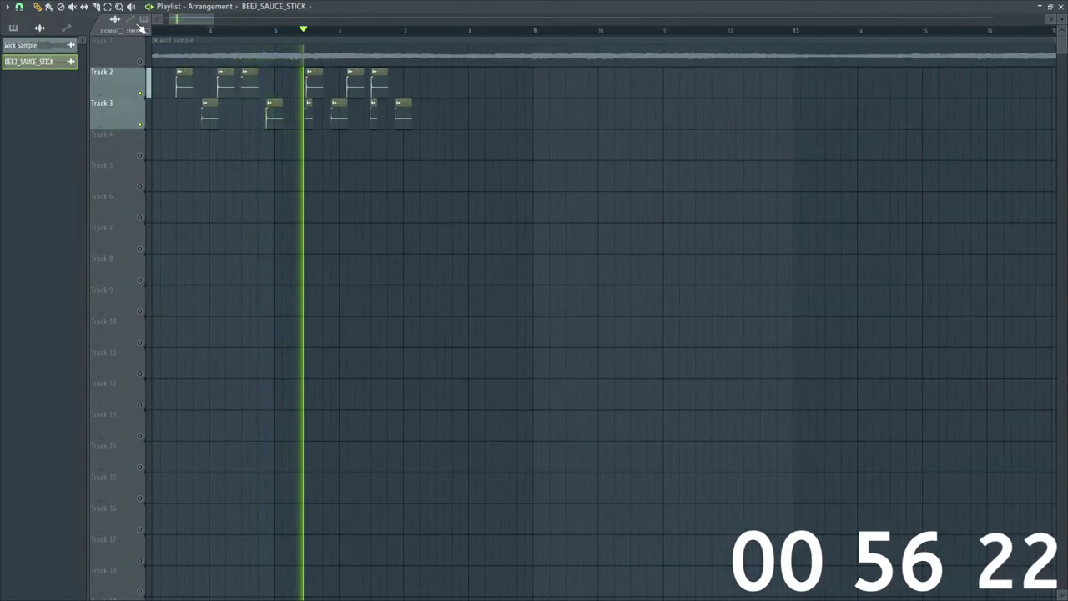
pyautogui.moveTo(301, 70); pyautogui.dragTo(424, 129)
pyautogui.hotkey('ctrl', 'c')
pyautogui.hotkey('ctrl', 'v')
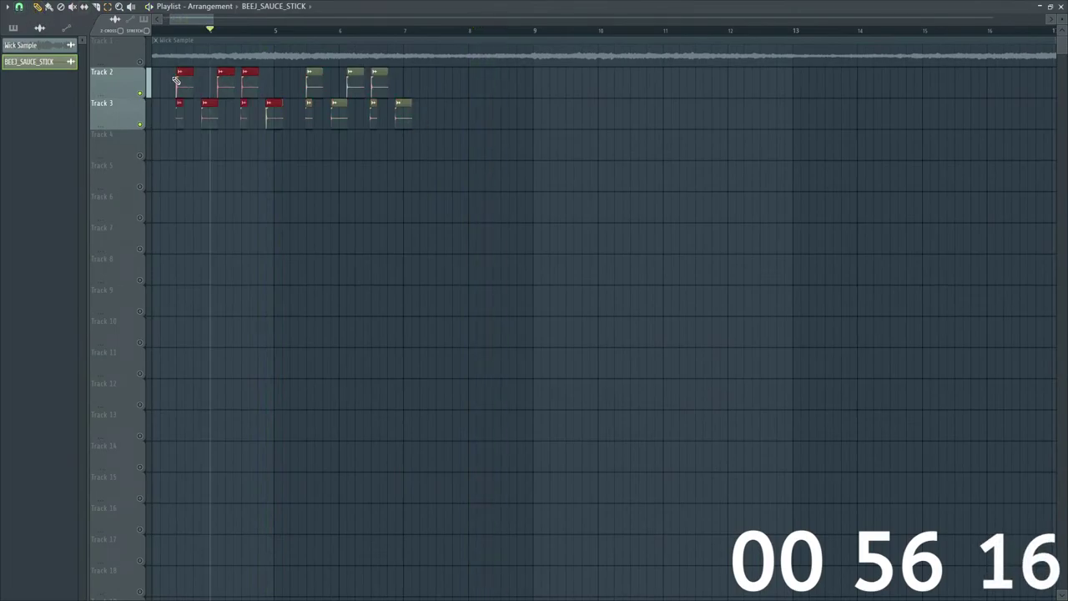
pyautogui.moveTo(185, 80); pyautogui.dragTo(448, 86)
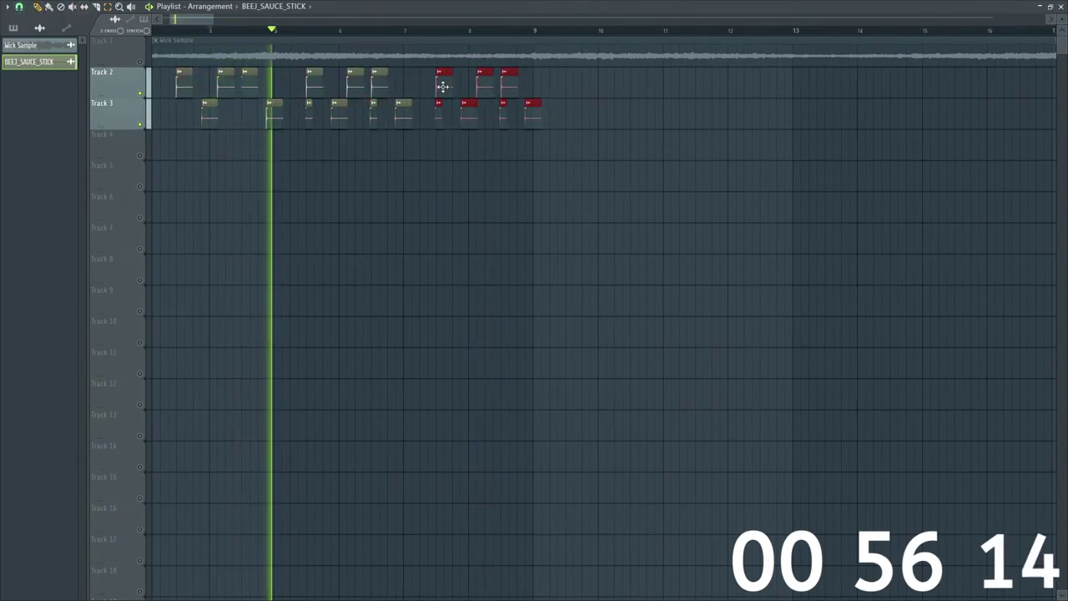
# Step: Audition the copied stick clips through bars 7 and 8 and clear the selection
pyautogui.moveTo(213, 20); pyautogui.dragTo(188, 19)
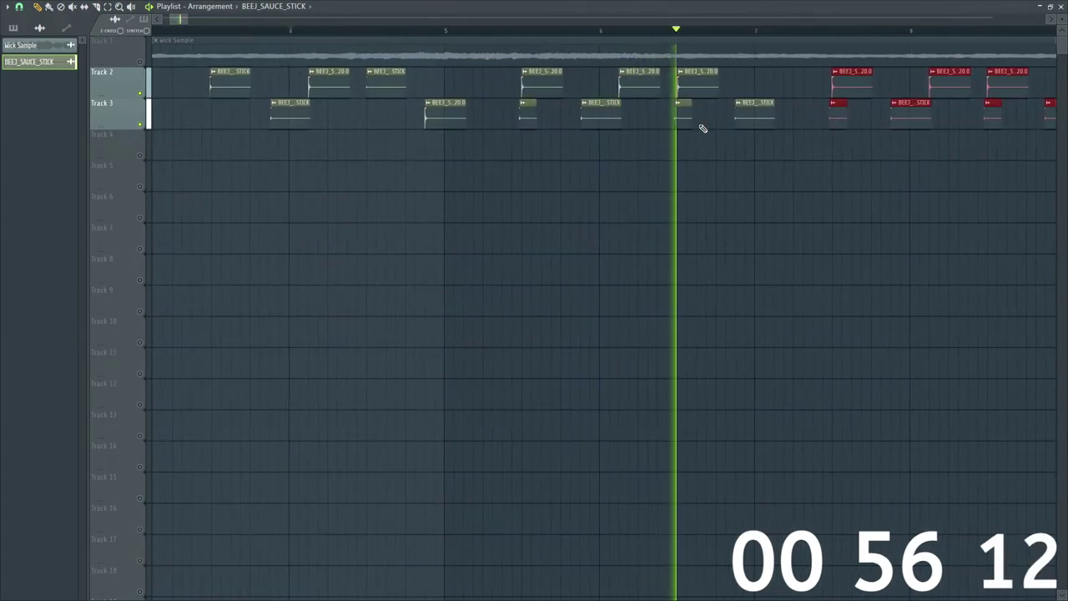
pyautogui.scroll(4, 373, 57)
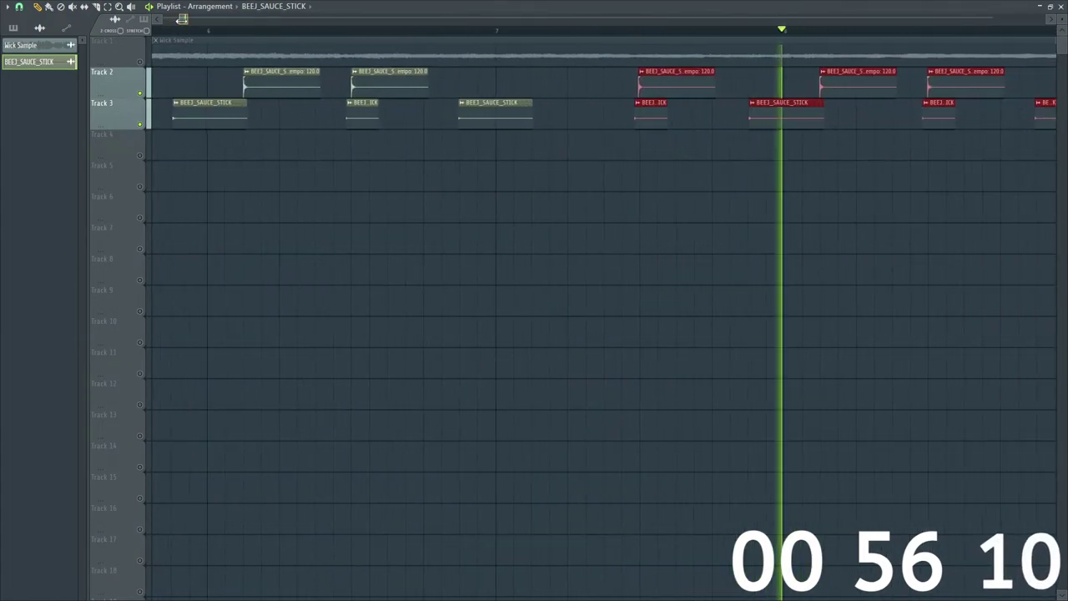
pyautogui.moveTo(739, 89); pyautogui.dragTo(746, 91)
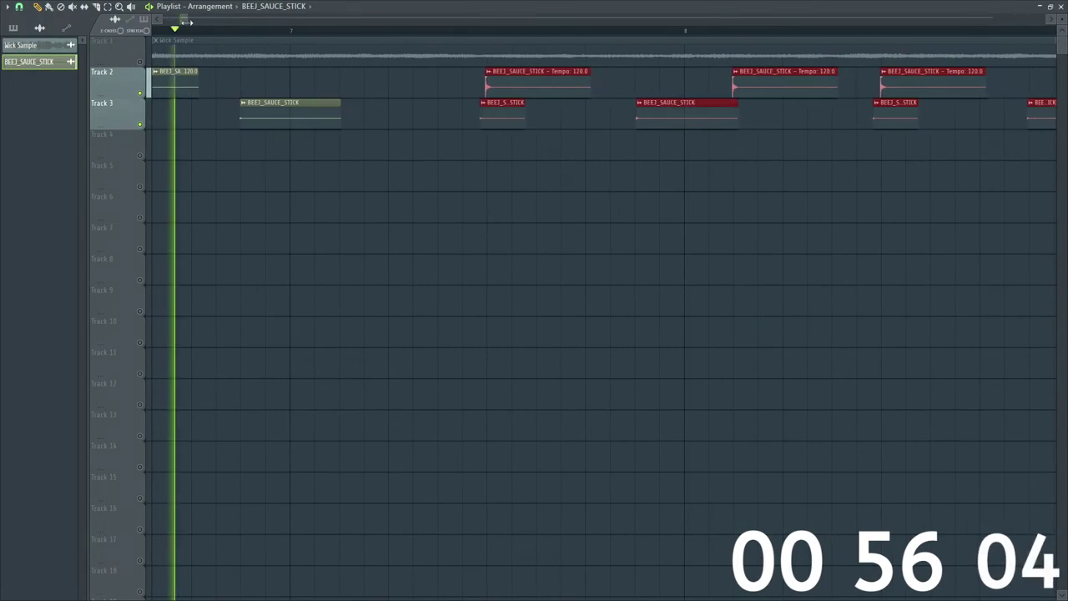
pyautogui.moveTo(187, 21)
pyautogui.mouseDown()
pyautogui.moveTo(233, 23)
pyautogui.moveTo(202, 19)
pyautogui.mouseUp()
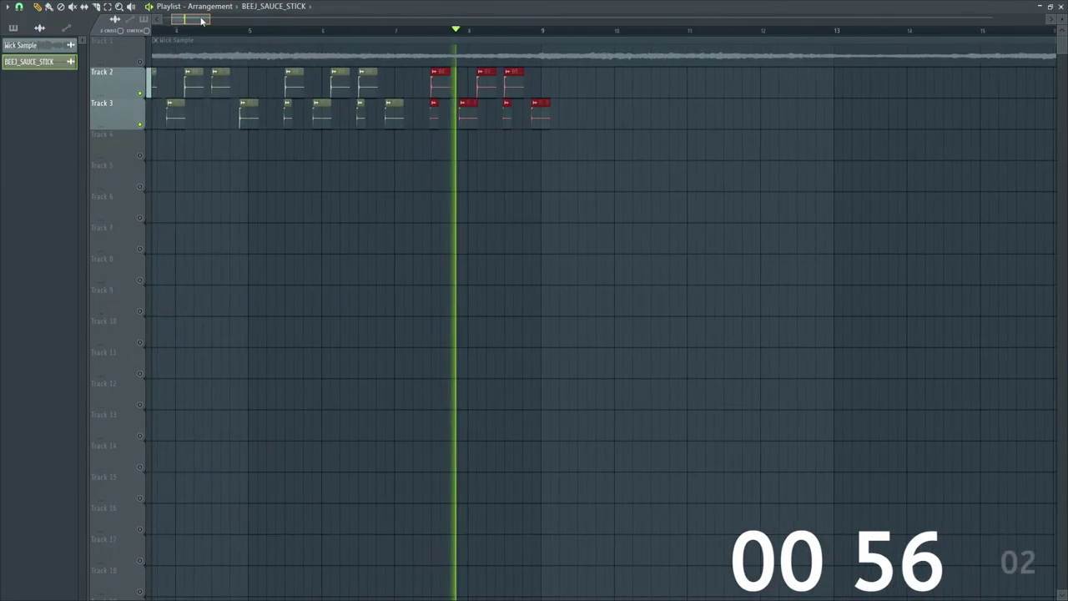
pyautogui.click(464, 155)
pyautogui.rightClick(464, 156)
pyautogui.press('space')
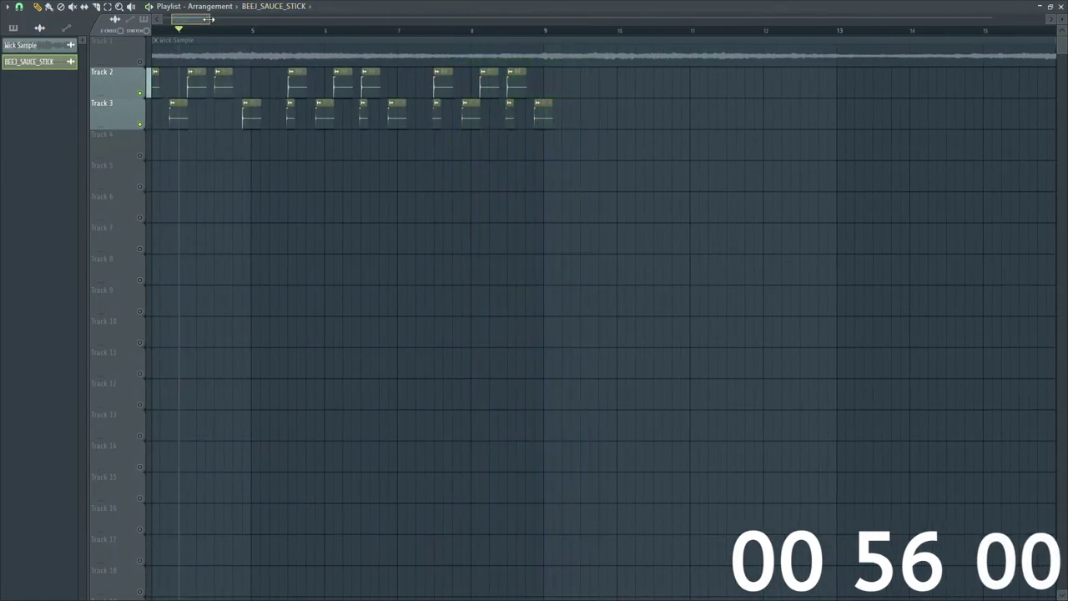
# Step: Fine-tune the starts of the stick clips in bars 7 and 8 on Tracks 2 and 3, replaying from late in bar 6
pyautogui.moveTo(209, 19); pyautogui.dragTo(185, 19)
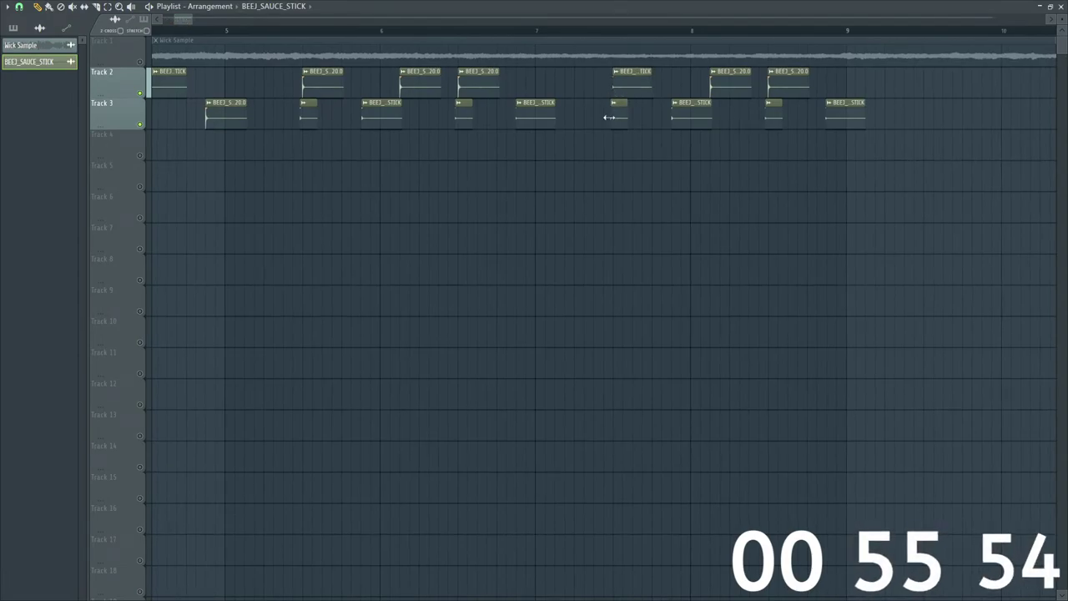
pyautogui.click(614, 29)
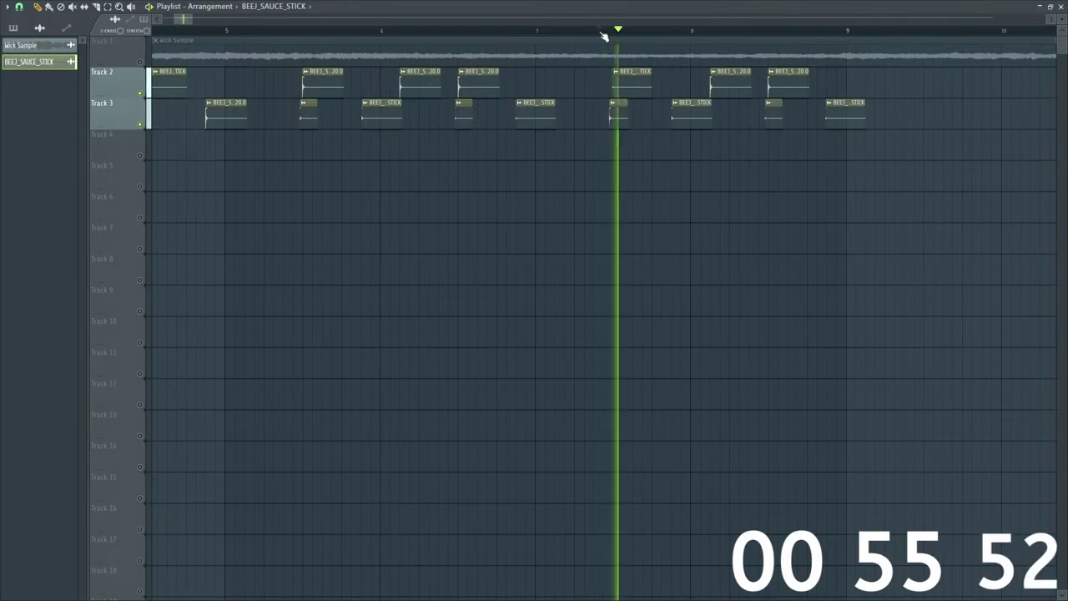
pyautogui.click(504, 34)
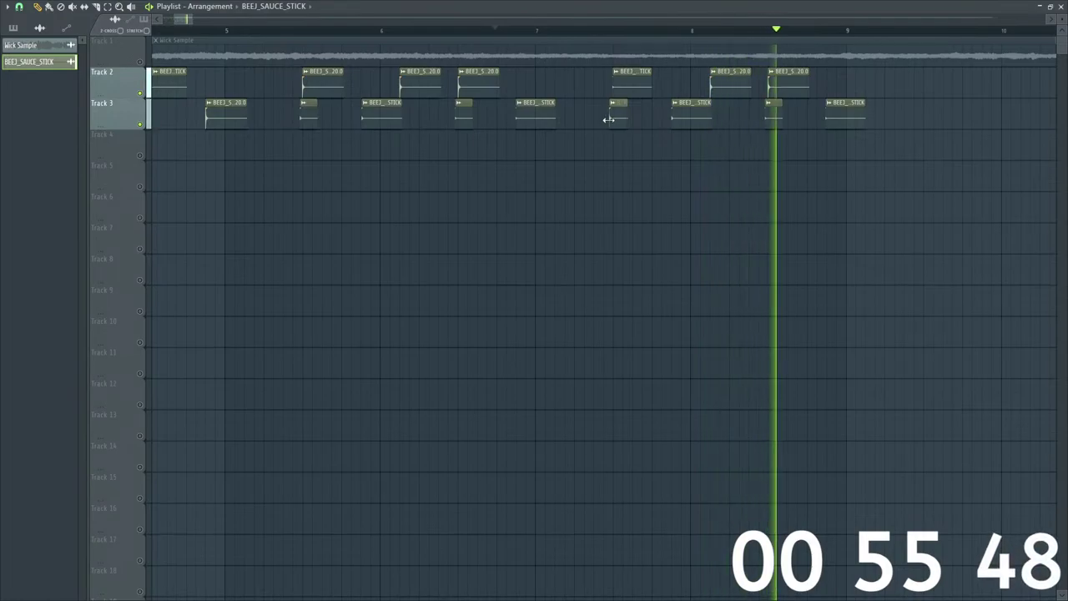
pyautogui.click(491, 33)
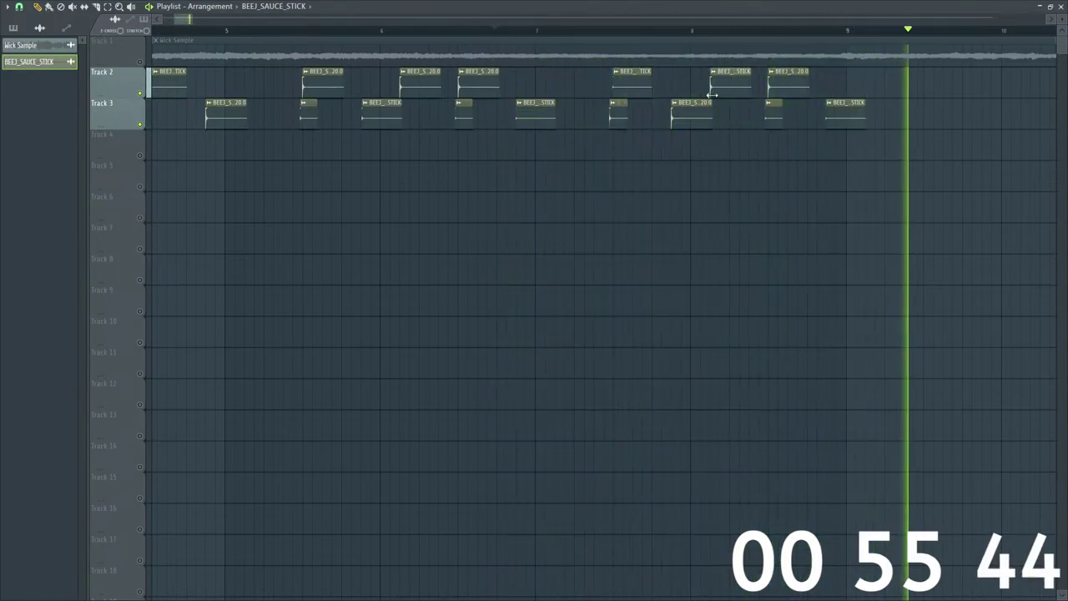
# Step: Adjust the starts of the stick clips in bar 8 on Tracks 2 and 3, including the one just before bar 9, auditioning the result
pyautogui.moveTo(709, 96); pyautogui.dragTo(714, 94)
pyautogui.press('space')
pyautogui.press('space')
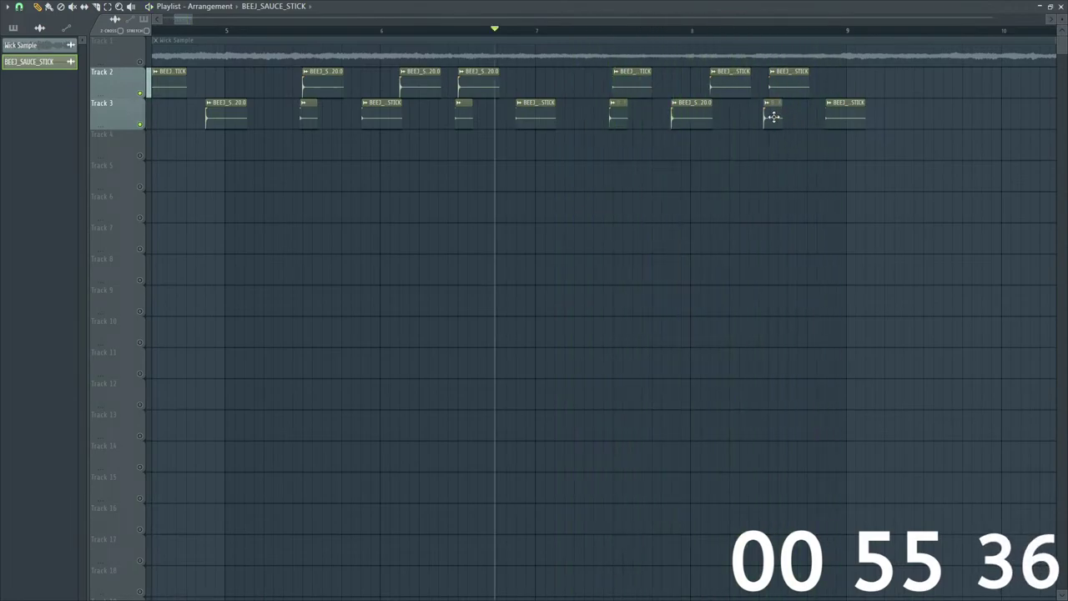
pyautogui.press('space')
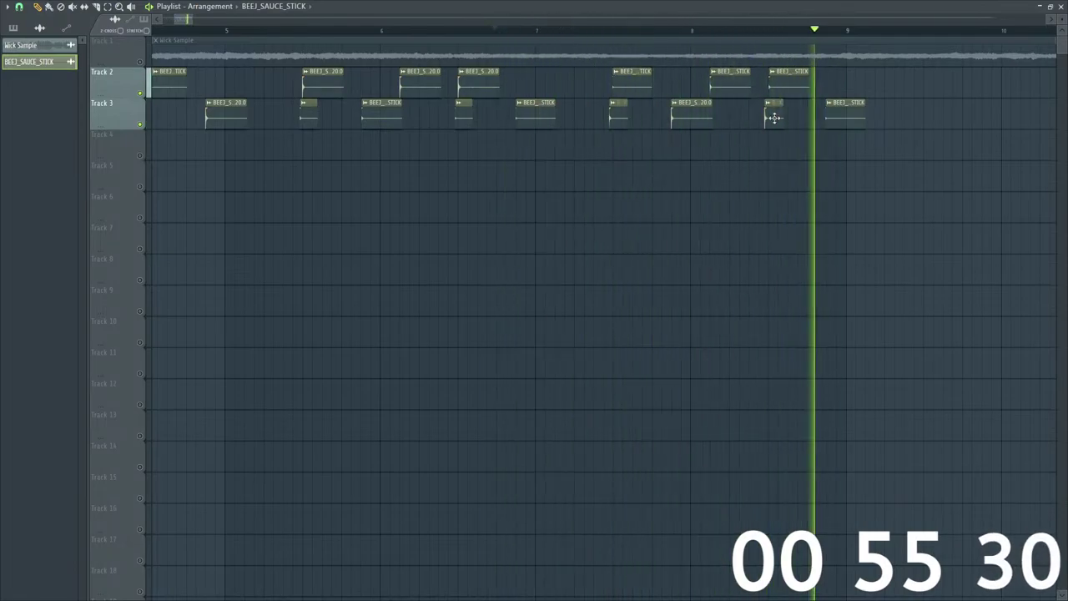
pyautogui.press('space')
pyautogui.moveTo(827, 125); pyautogui.dragTo(842, 125)
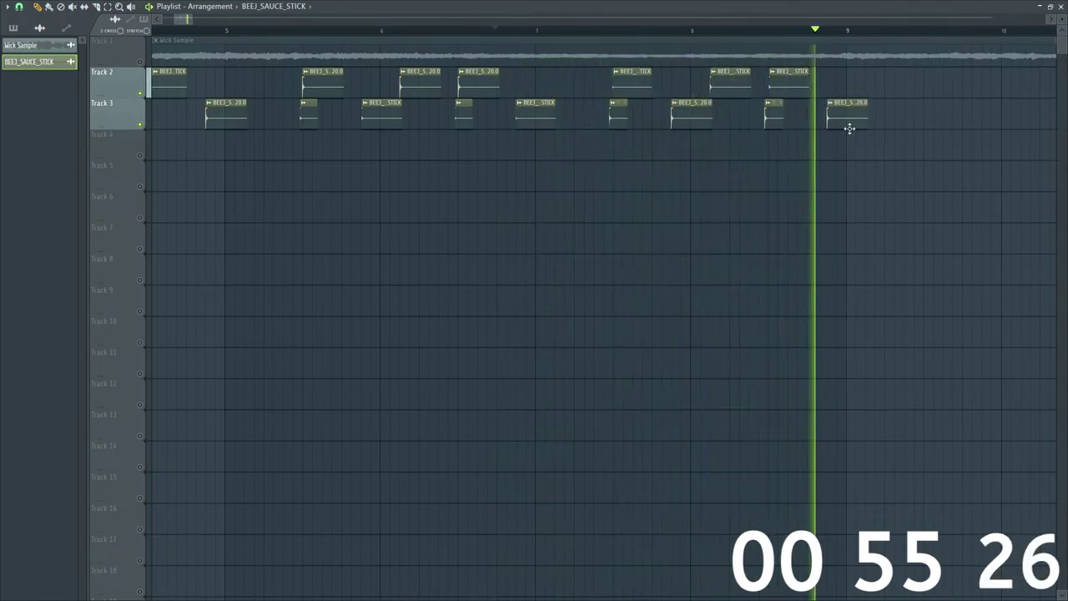
# Step: Set playlist snapping to Line and copy the Track 2 and Track 3 stick clips from bars 5–8 into bars 9–12
pyautogui.moveTo(191, 20)
pyautogui.mouseDown()
pyautogui.moveTo(242, 19)
pyautogui.moveTo(197, 19)
pyautogui.mouseUp()
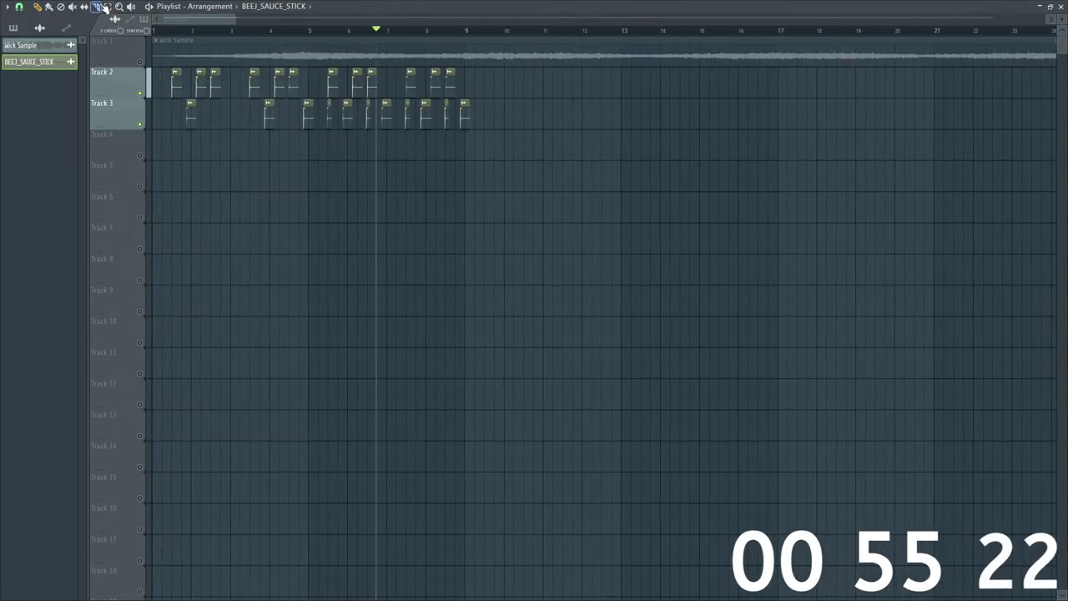
pyautogui.moveTo(314, 73); pyautogui.dragTo(469, 152)
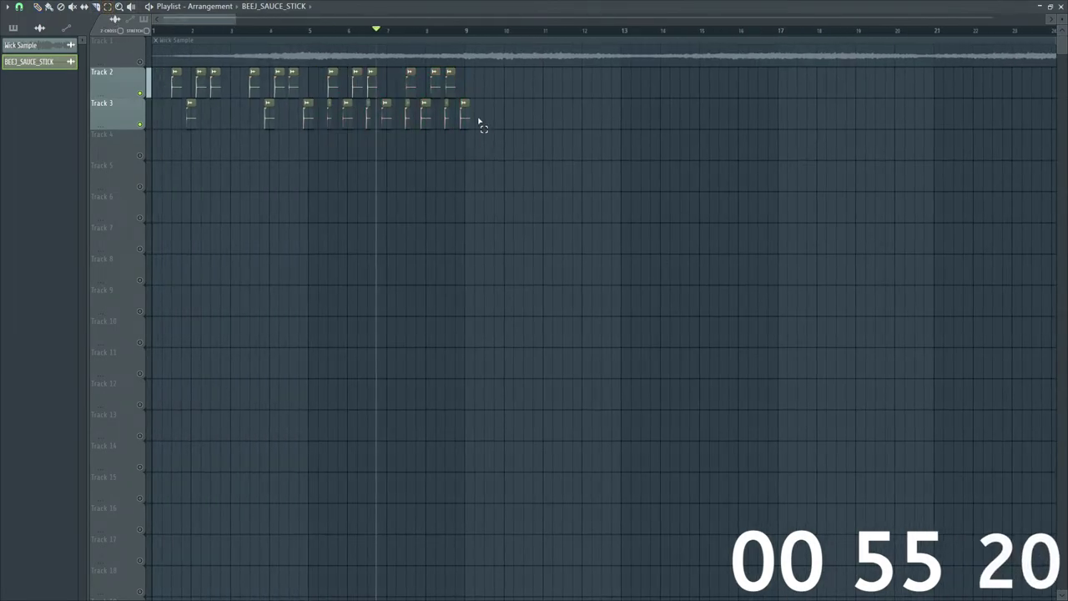
pyautogui.moveTo(425, 123); pyautogui.dragTo(334, 149)
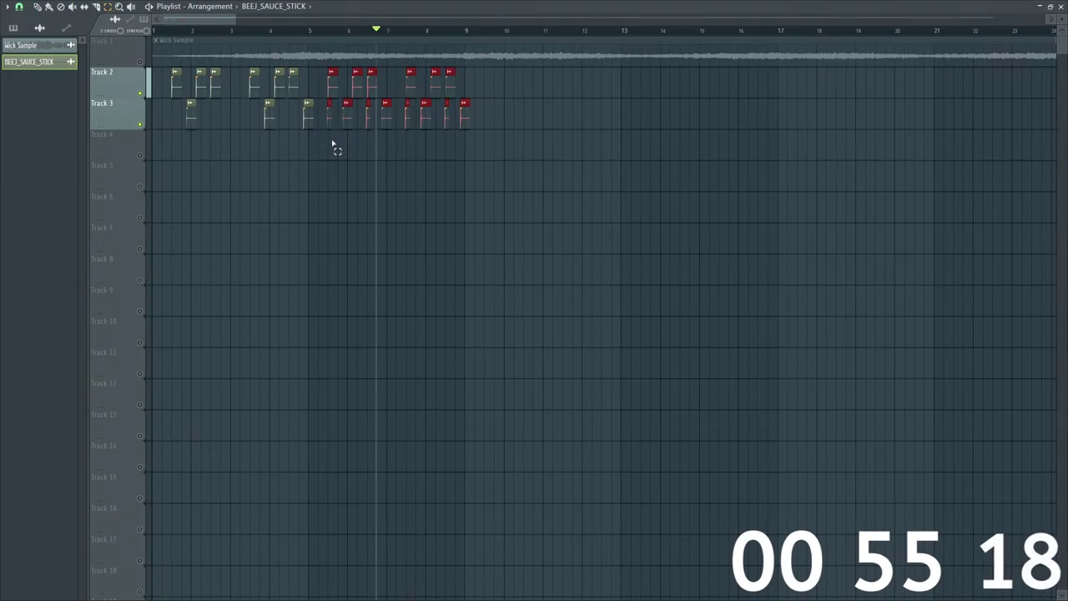
pyautogui.click(21, 6)
pyautogui.click(30, 59)
pyautogui.click(21, 5)
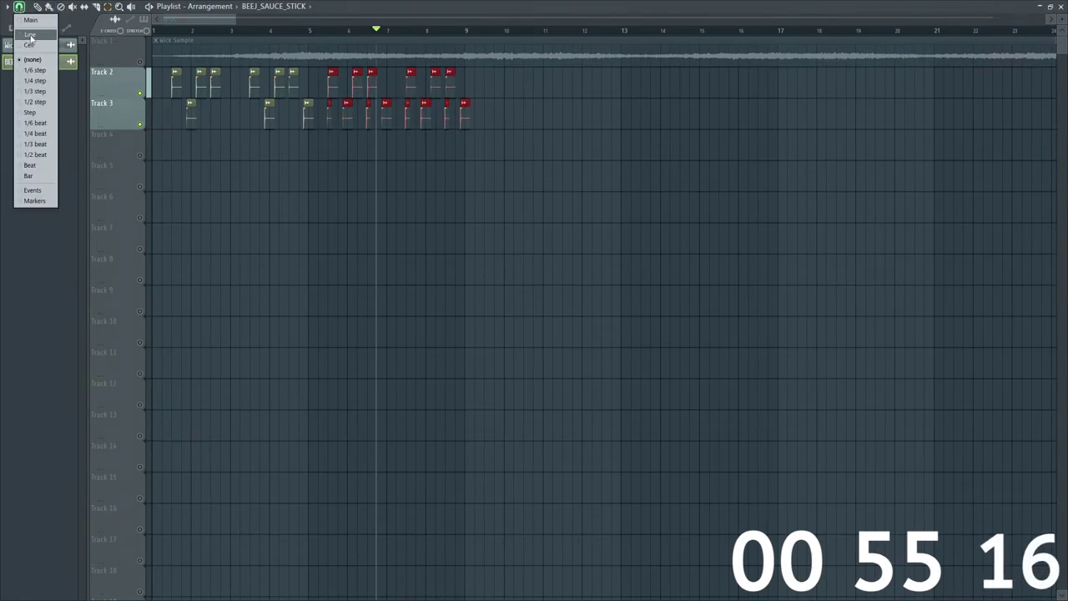
pyautogui.click(30, 36)
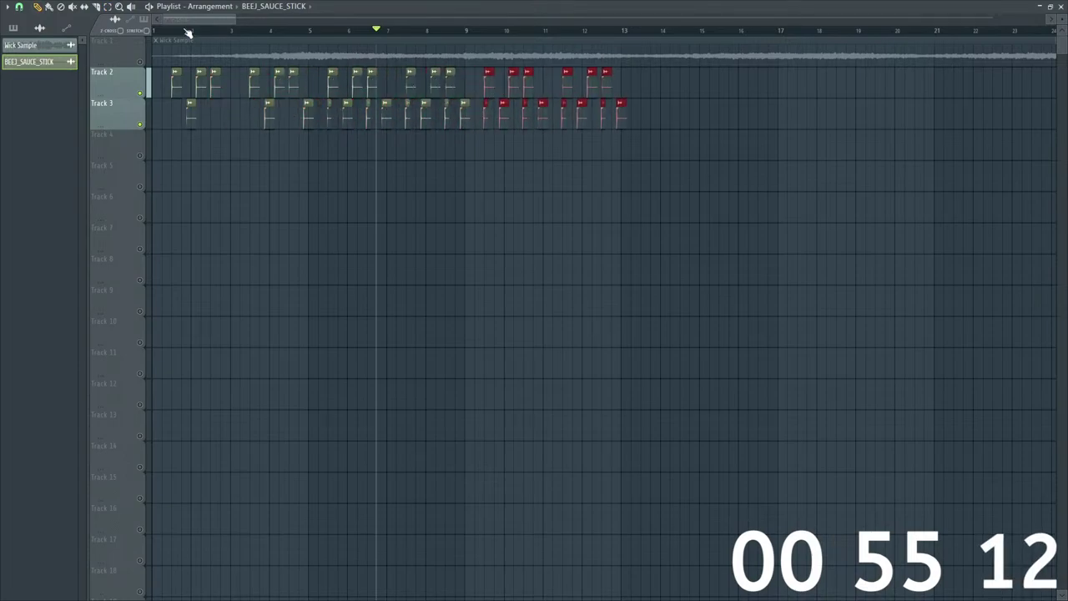
pyautogui.moveTo(164, 22); pyautogui.dragTo(192, 22)
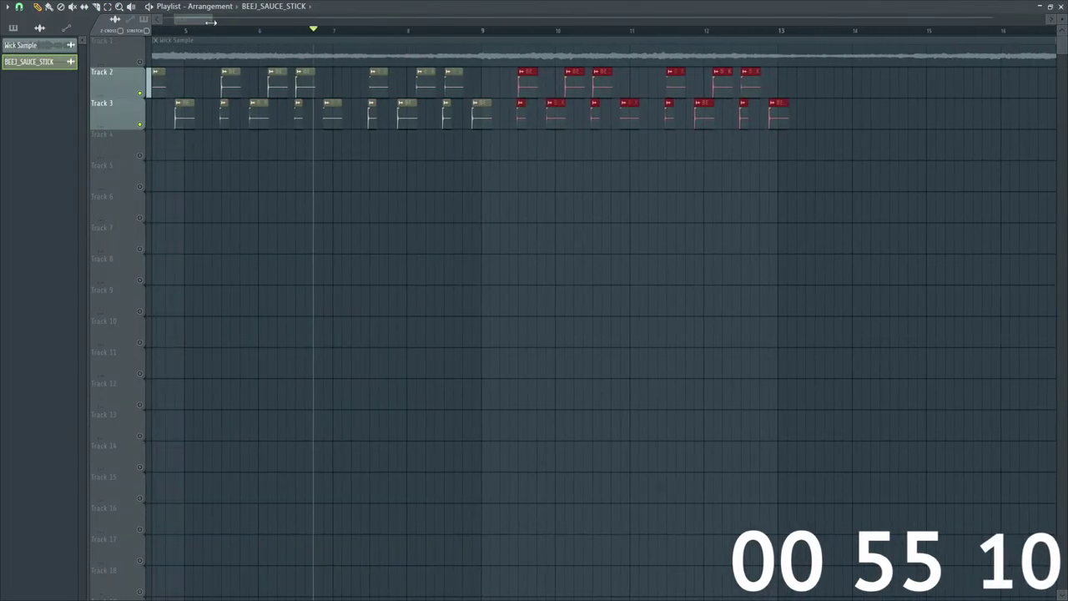
pyautogui.click(487, 144)
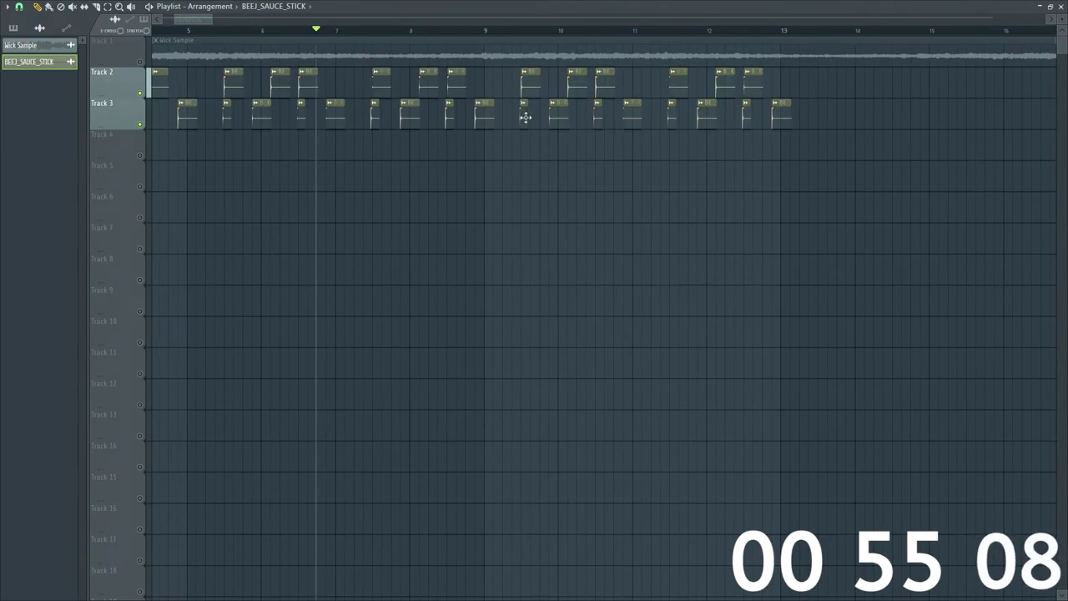
# Step: Set playlist snapping to none and add a shortened stick clip on Track 2 early in bar 9
pyautogui.click(20, 6)
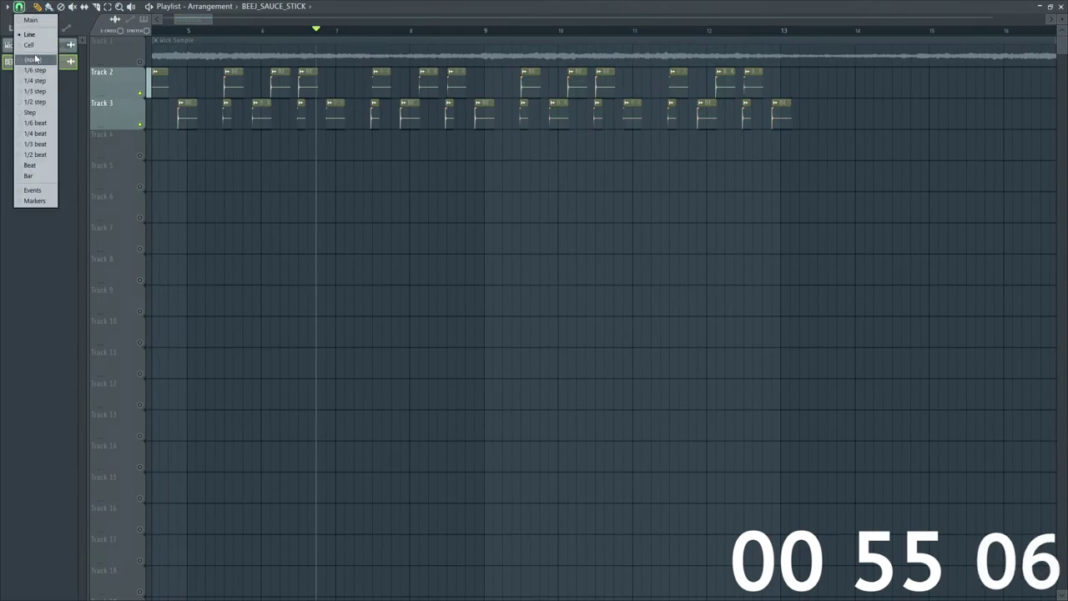
pyautogui.click(35, 59)
pyautogui.click(18, 7)
pyautogui.click(34, 58)
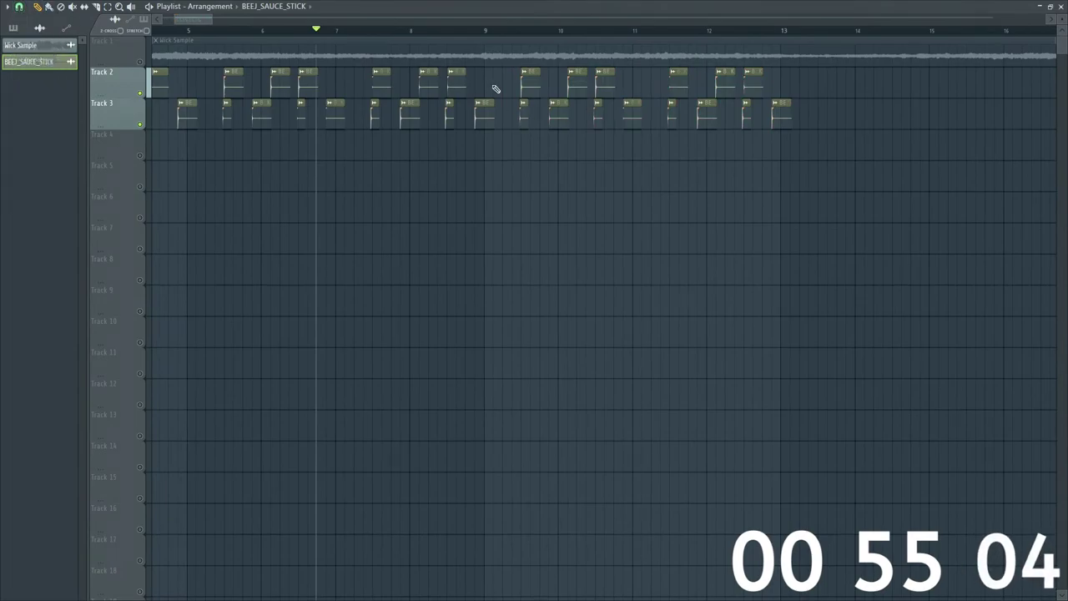
pyautogui.moveTo(177, 19); pyautogui.dragTo(185, 19)
pyautogui.scroll(3, 186, 20)
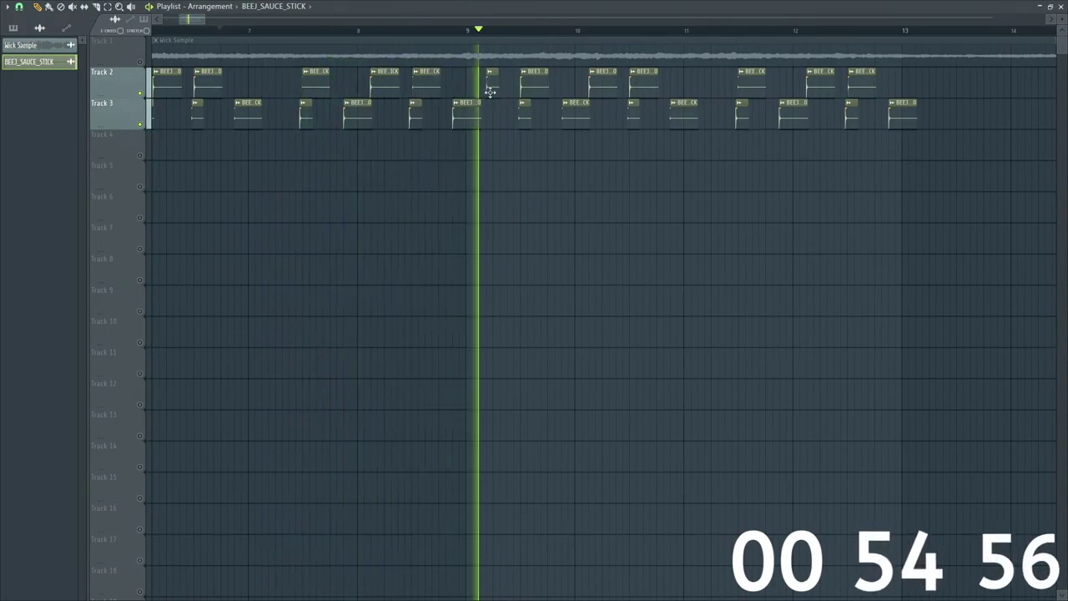
pyautogui.press('space')
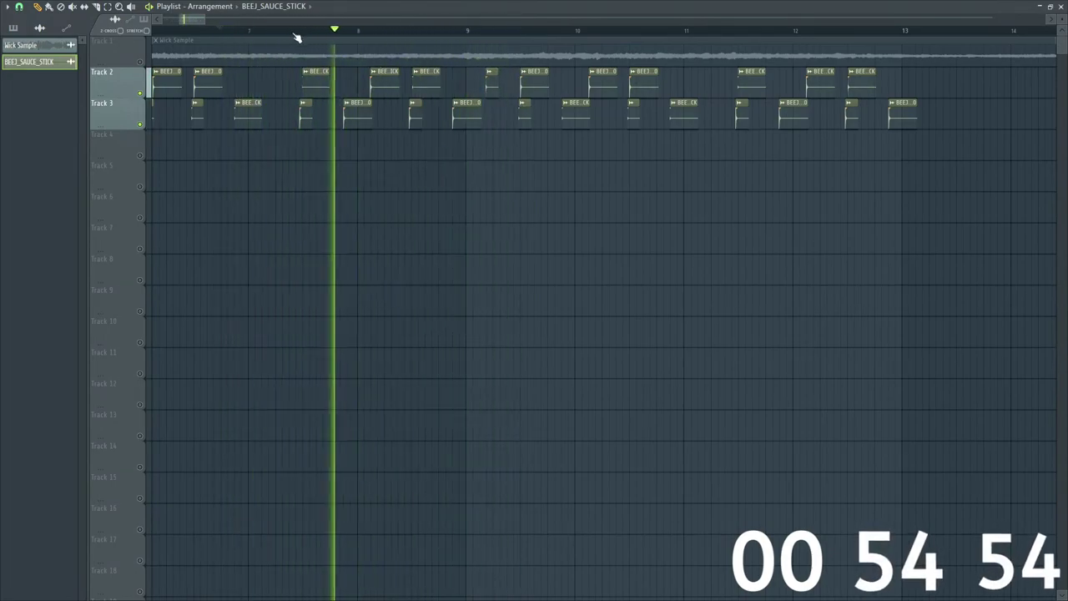
# Step: Move the short Track 2 stick clip in bar 9 slightly earlier, replaying from just before bar 9
pyautogui.moveTo(180, 20); pyautogui.dragTo(182, 20)
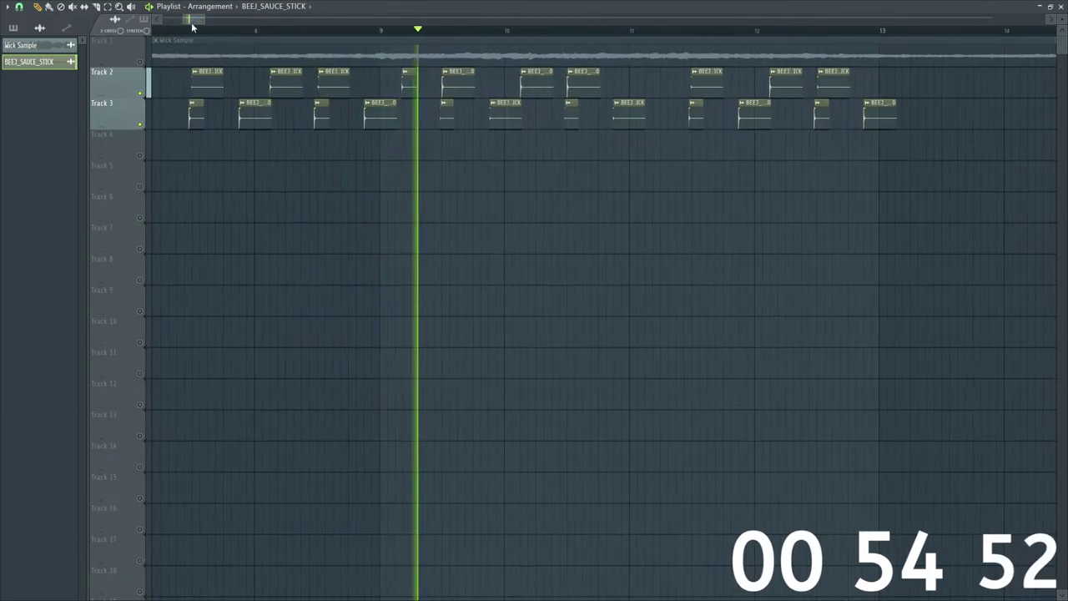
pyautogui.click(366, 32)
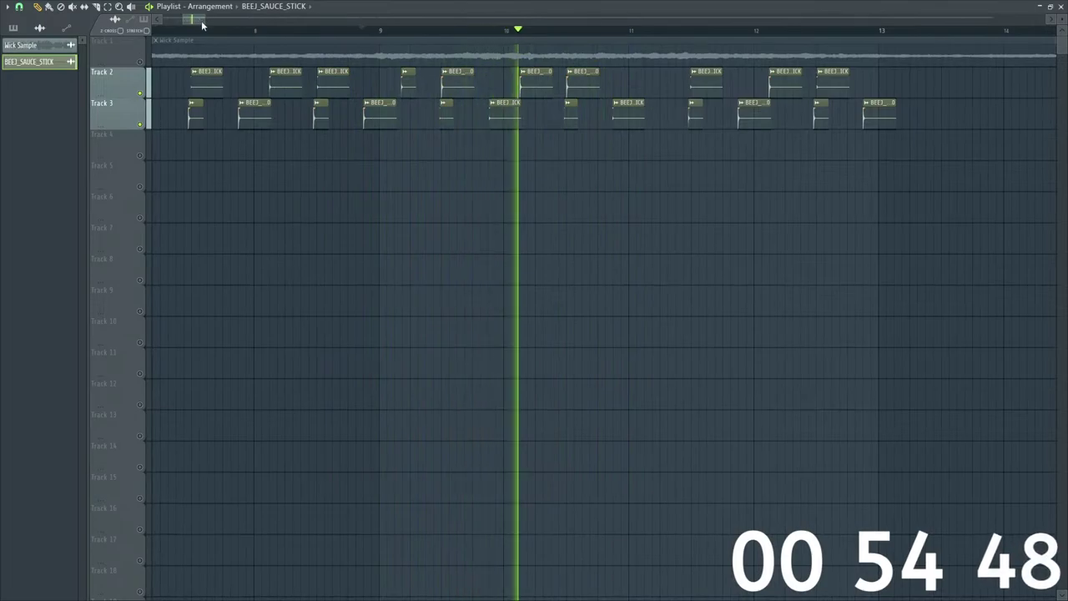
pyautogui.moveTo(202, 22); pyautogui.dragTo(199, 22)
pyautogui.press('space')
pyautogui.press('space')
pyautogui.press('space')
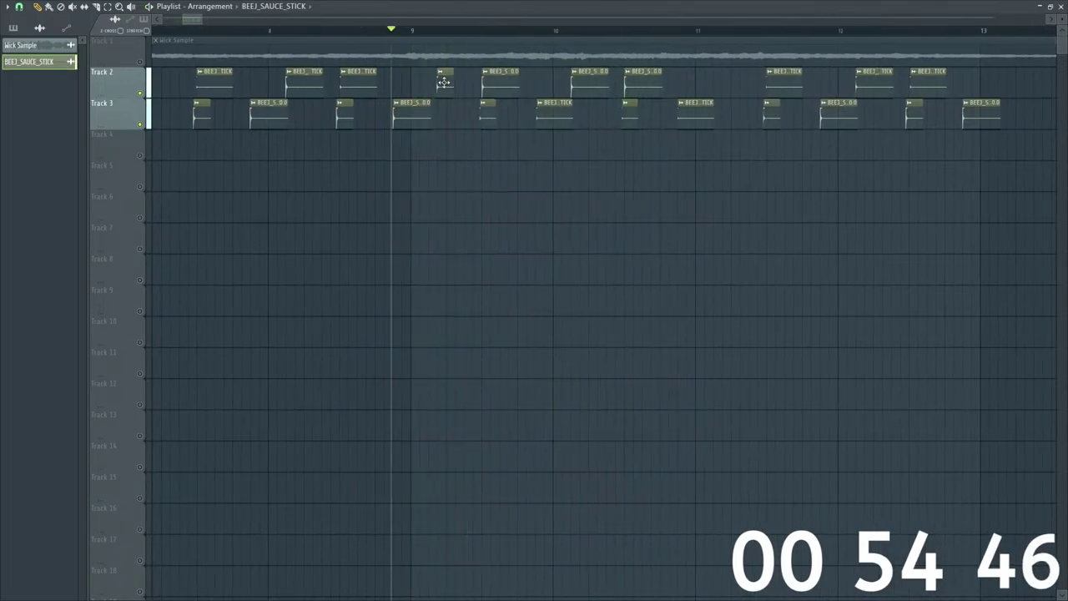
pyautogui.moveTo(441, 82); pyautogui.dragTo(435, 83)
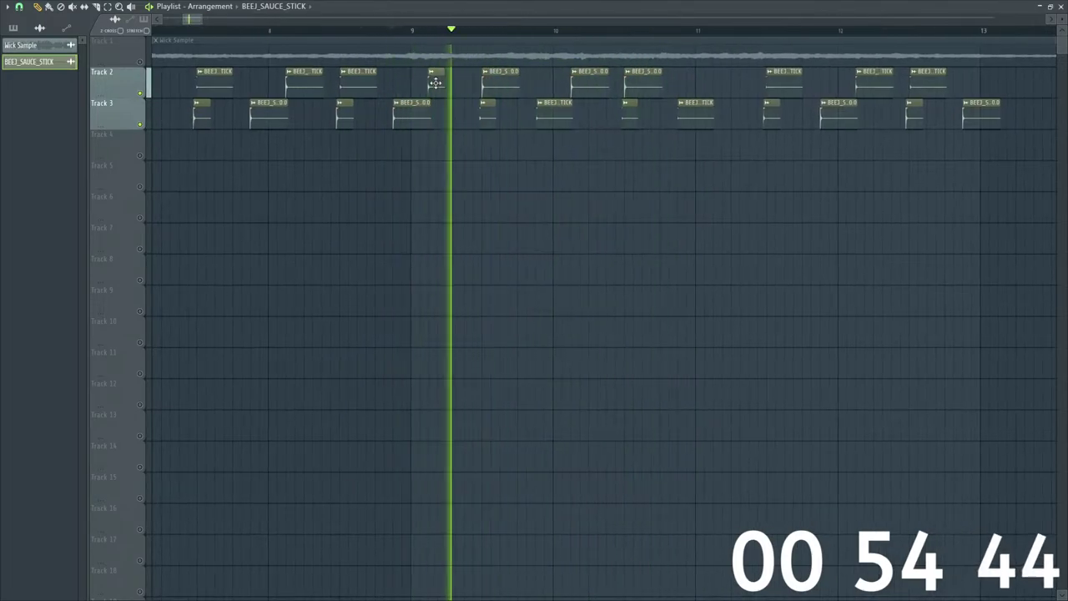
pyautogui.press('space')
pyautogui.press('space')
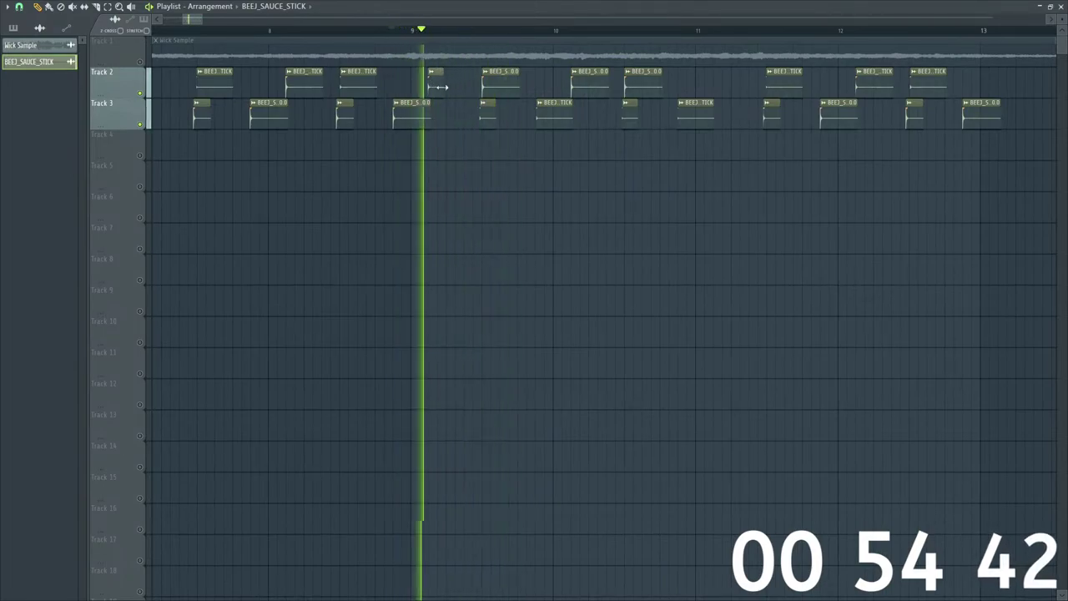
# Step: Fine-tune the starts of the Track 2 stick clips in bar 10, replaying from early in bar 9
pyautogui.press('space')
pyautogui.press('space')
pyautogui.moveTo(444, 106); pyautogui.dragTo(462, 106)
pyautogui.press('space')
pyautogui.press('space')
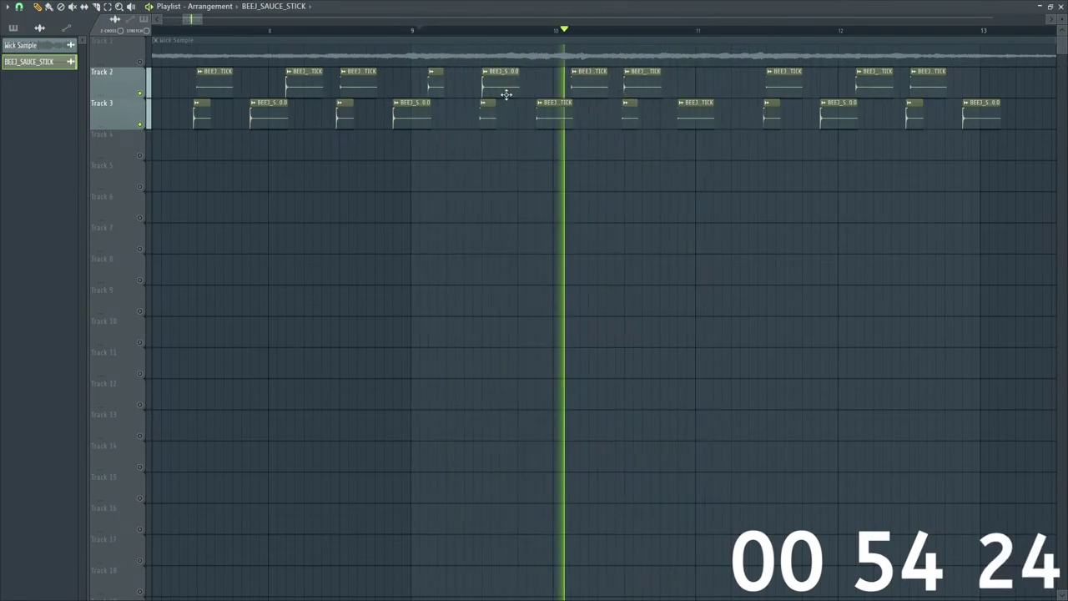
# Step: Add a stick clip on Track 2 about one beat into bar 11, nudge it slightly earlier and replay the passage
pyautogui.click(745, 89)
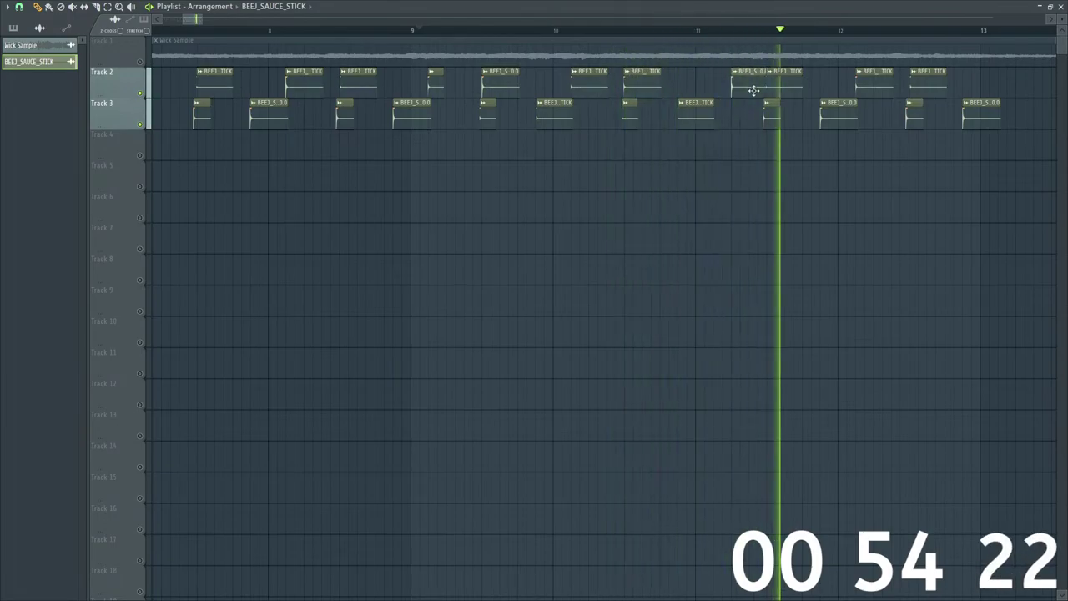
pyautogui.moveTo(755, 91); pyautogui.dragTo(751, 91)
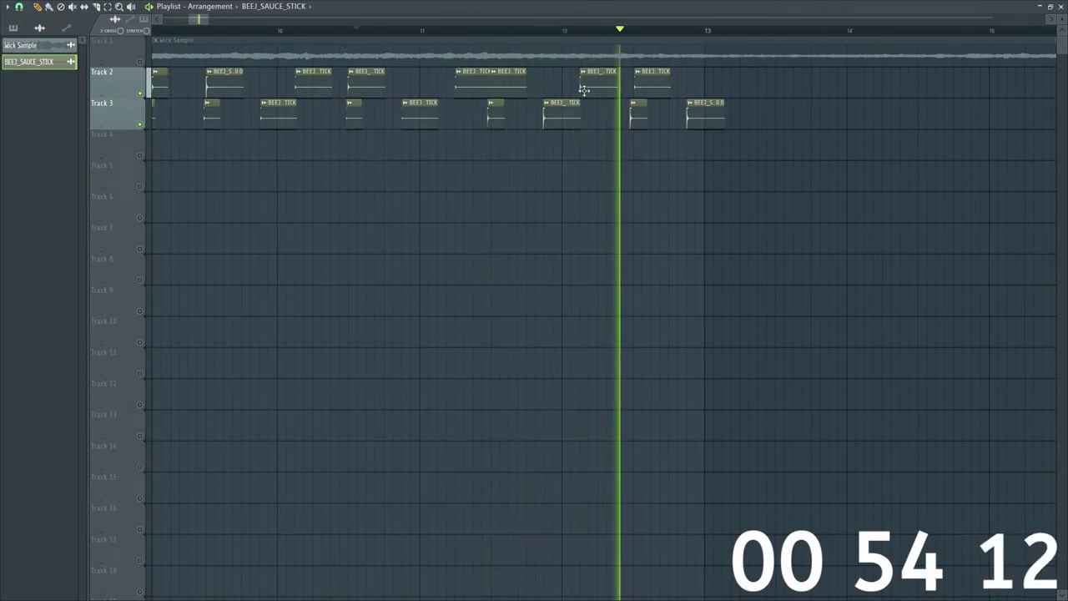
pyautogui.press('space')
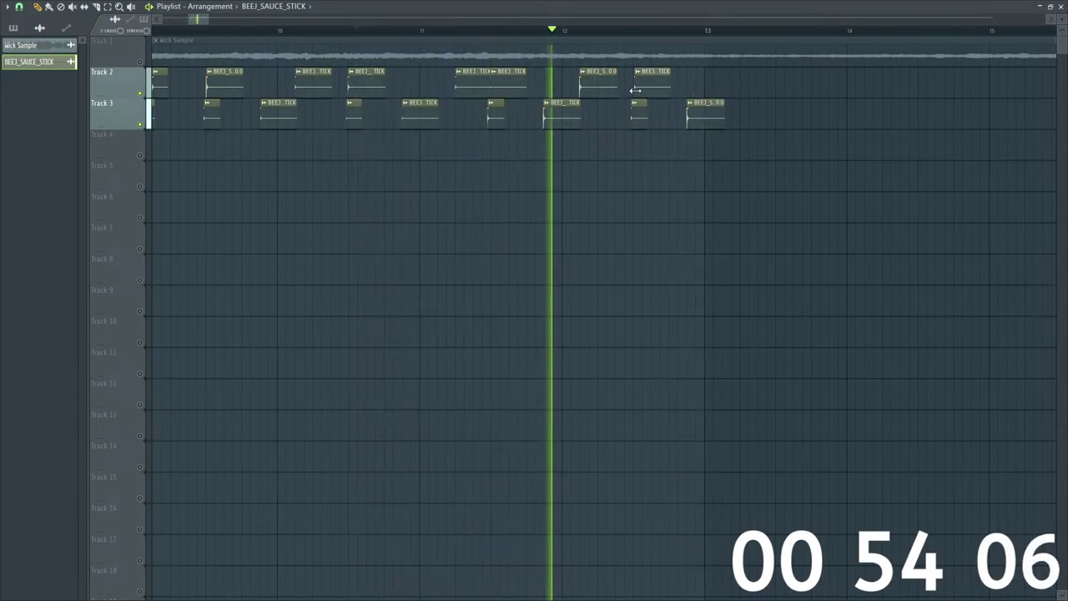
# Step: Adjust the Track 2 and Track 3 clip starts late in bar 12 and nudge the short Track 3 clip in bar 11, replaying from bar 11
pyautogui.moveTo(636, 91); pyautogui.dragTo(632, 88)
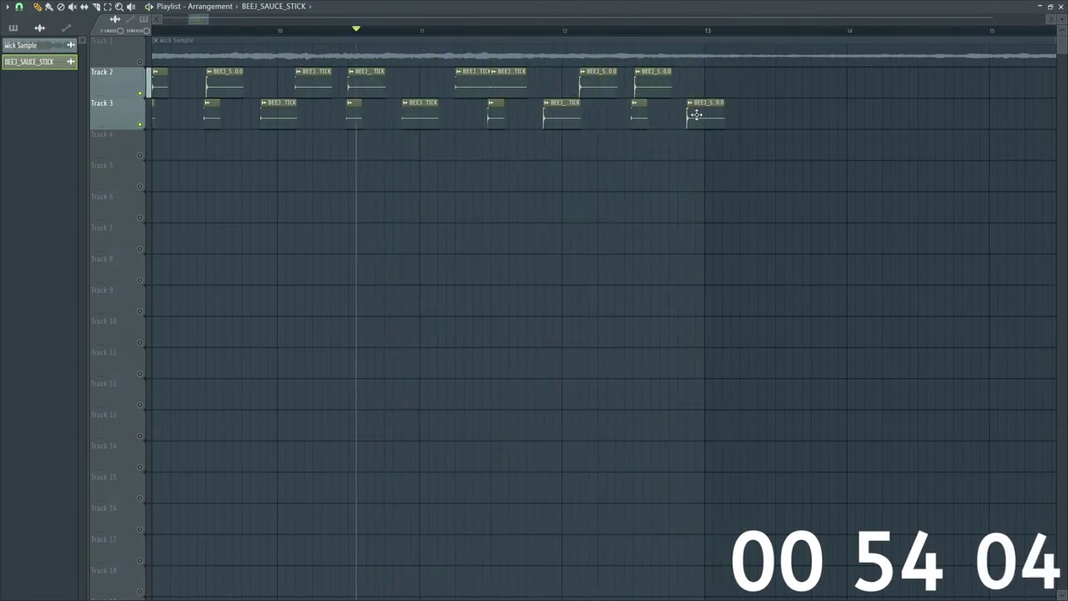
pyautogui.moveTo(685, 119); pyautogui.dragTo(688, 119)
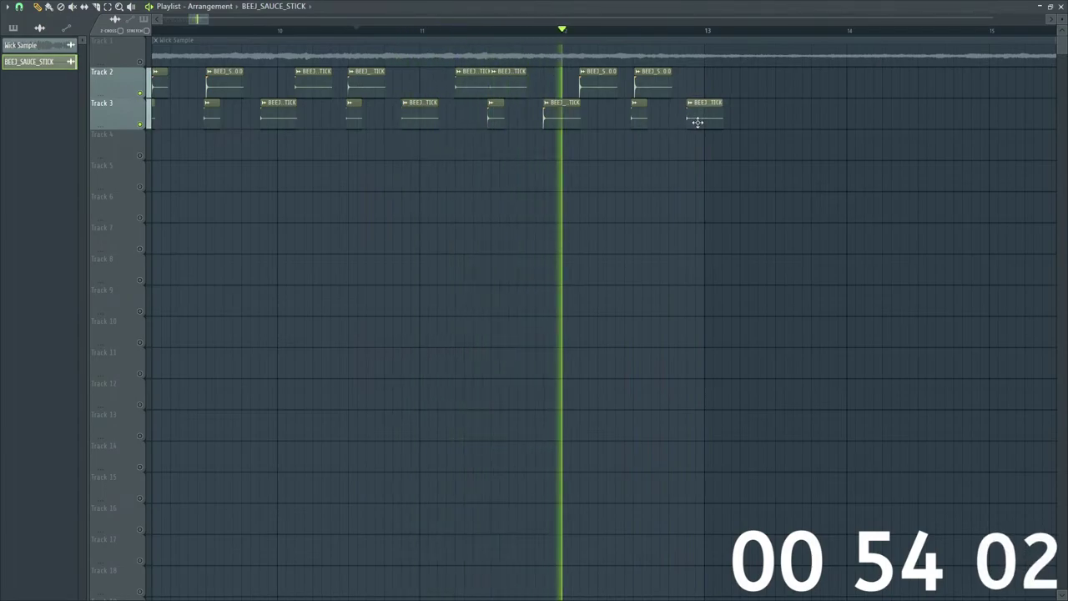
pyautogui.click(454, 35)
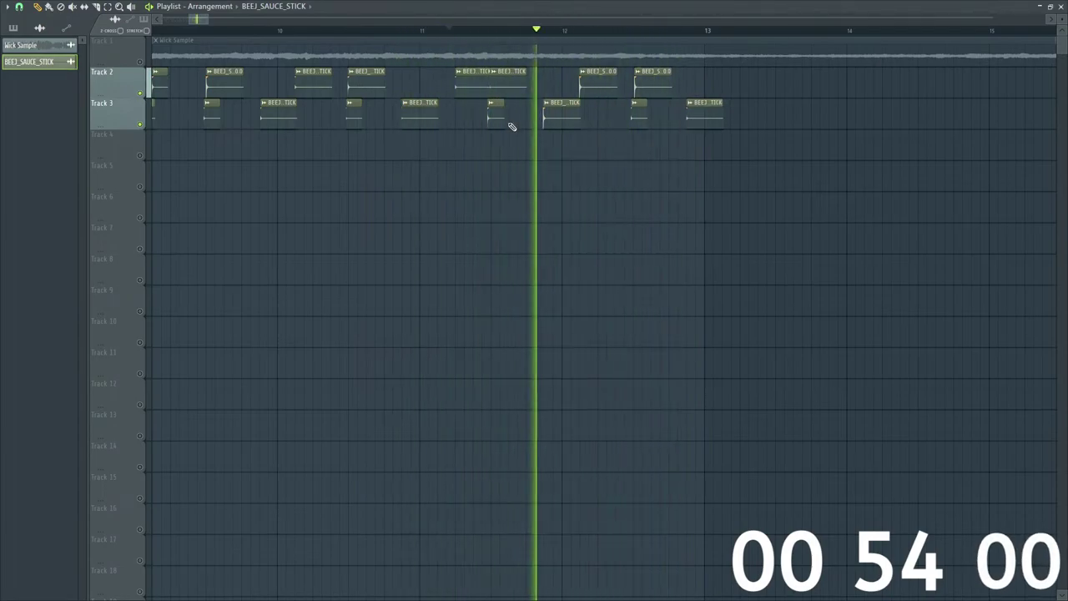
pyautogui.moveTo(490, 121); pyautogui.dragTo(492, 123)
pyautogui.press('space')
pyautogui.press('space')
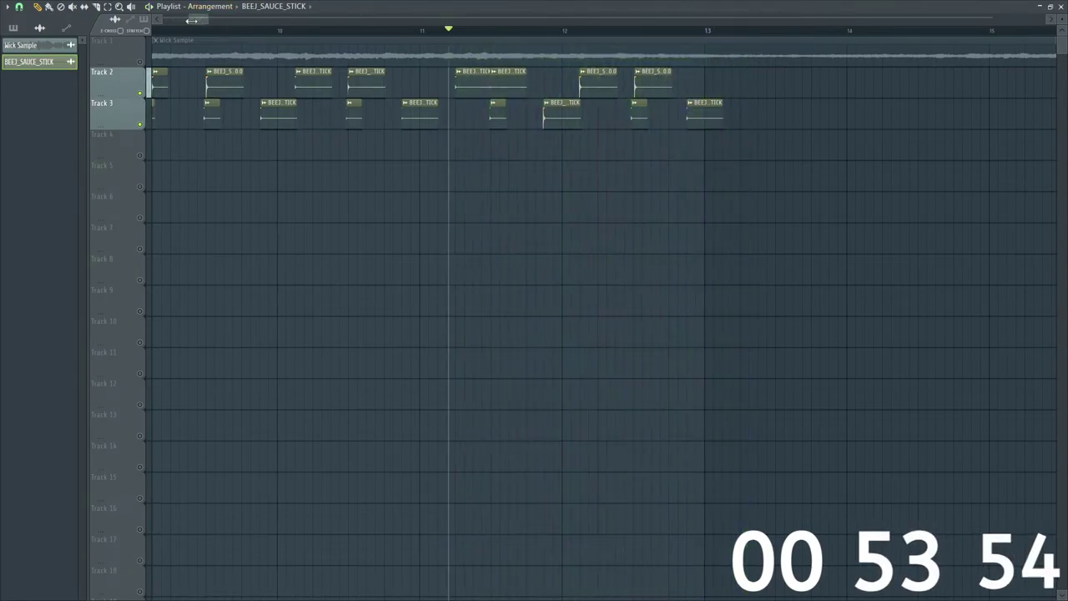
# Step: Turn snapping back on and copy the Track 2 and Track 3 stick clips from bars 9–12 into bars 13–16
pyautogui.moveTo(191, 20); pyautogui.dragTo(240, 22)
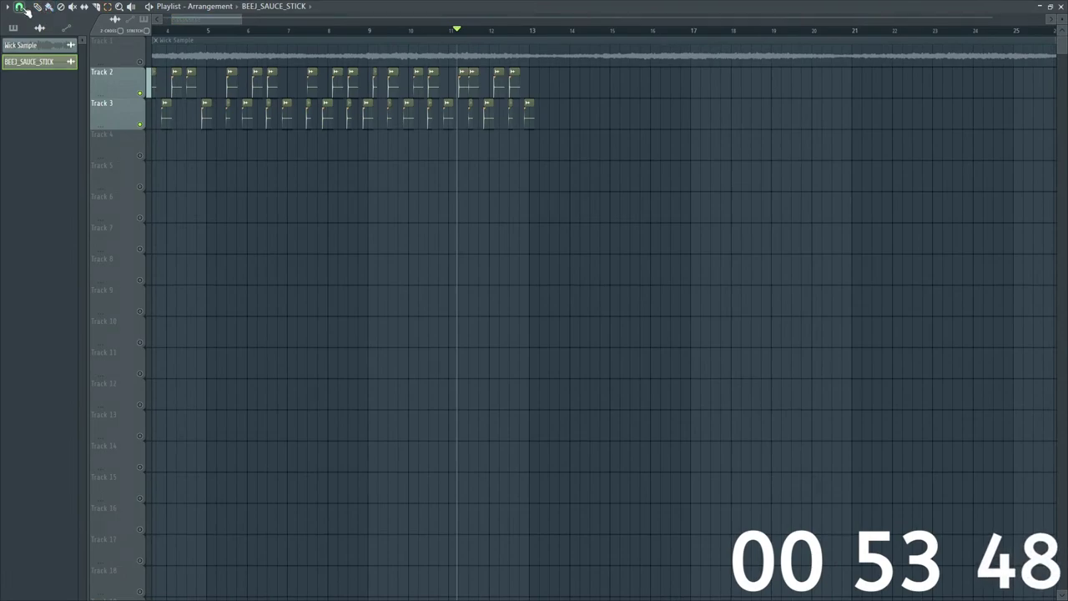
pyautogui.click(25, 8)
pyautogui.click(40, 44)
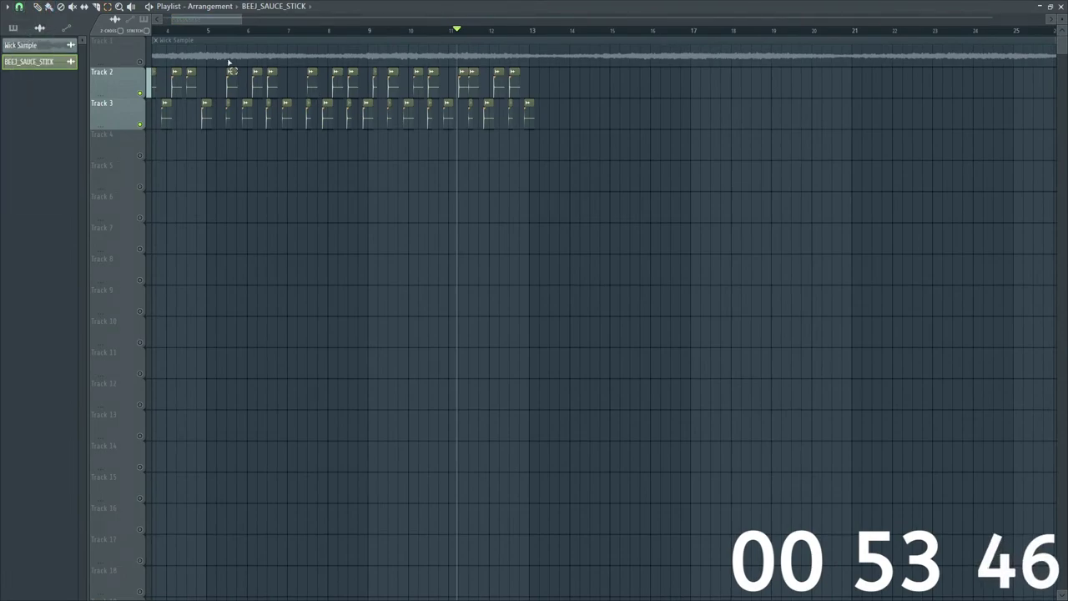
pyautogui.moveTo(406, 106); pyautogui.dragTo(538, 141)
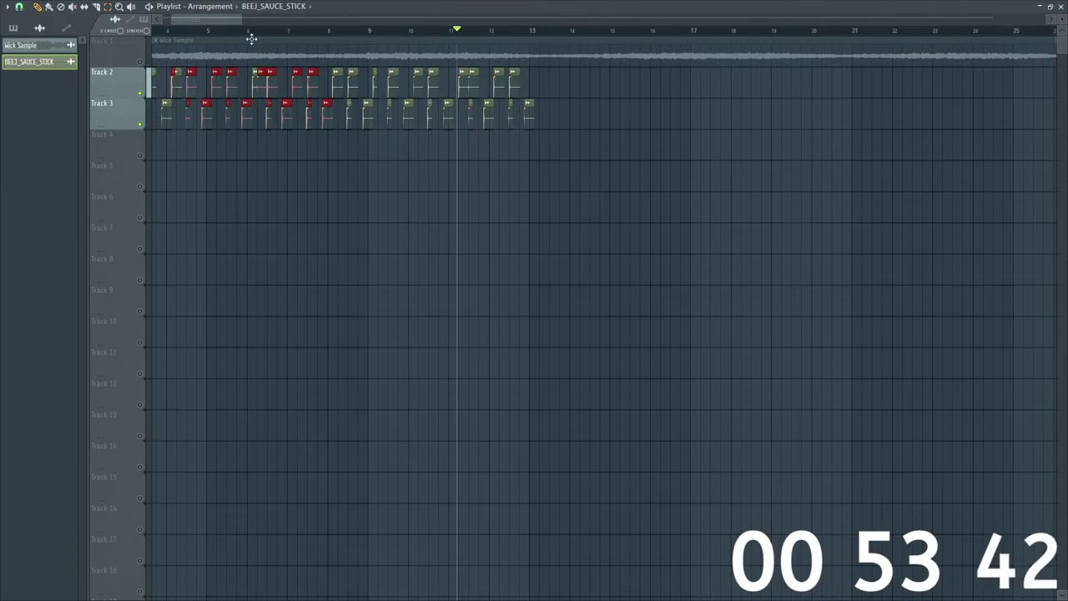
pyautogui.moveTo(238, 23); pyautogui.dragTo(200, 23)
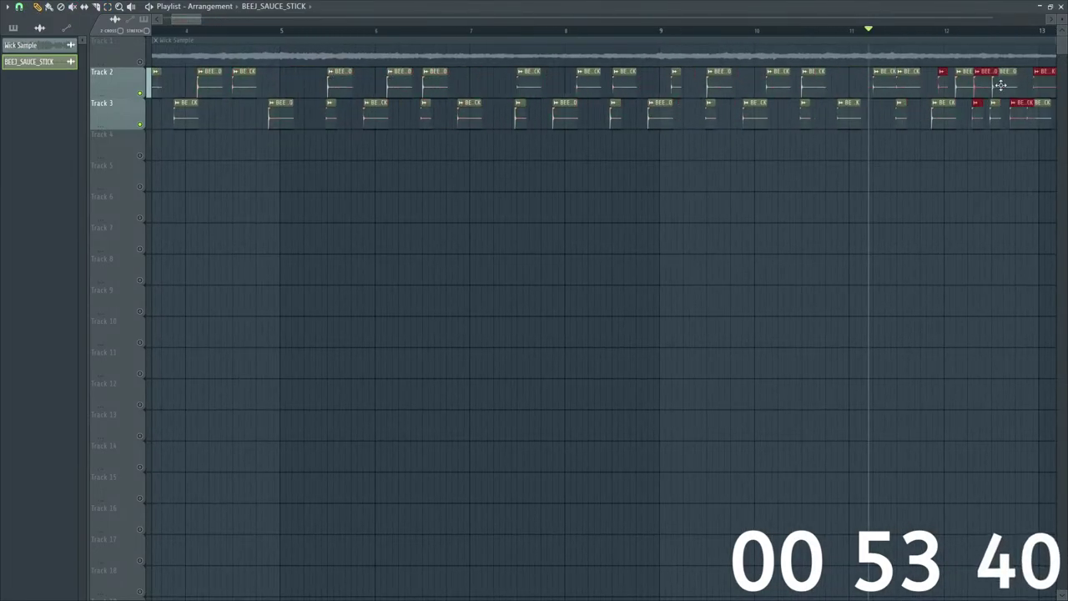
pyautogui.moveTo(1001, 85); pyautogui.dragTo(949, 89)
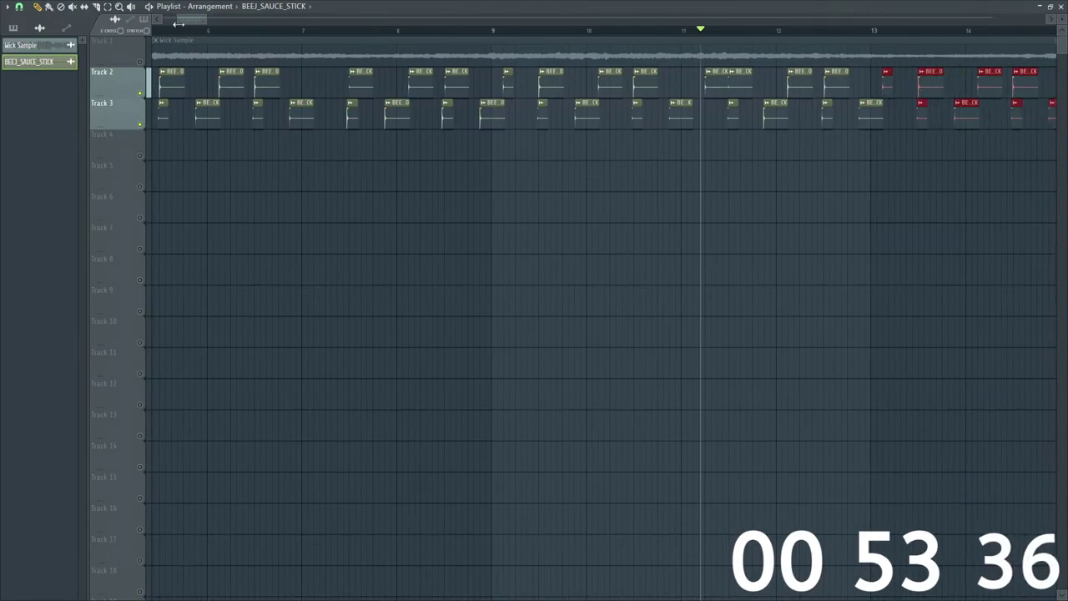
pyautogui.moveTo(178, 24); pyautogui.dragTo(263, 20)
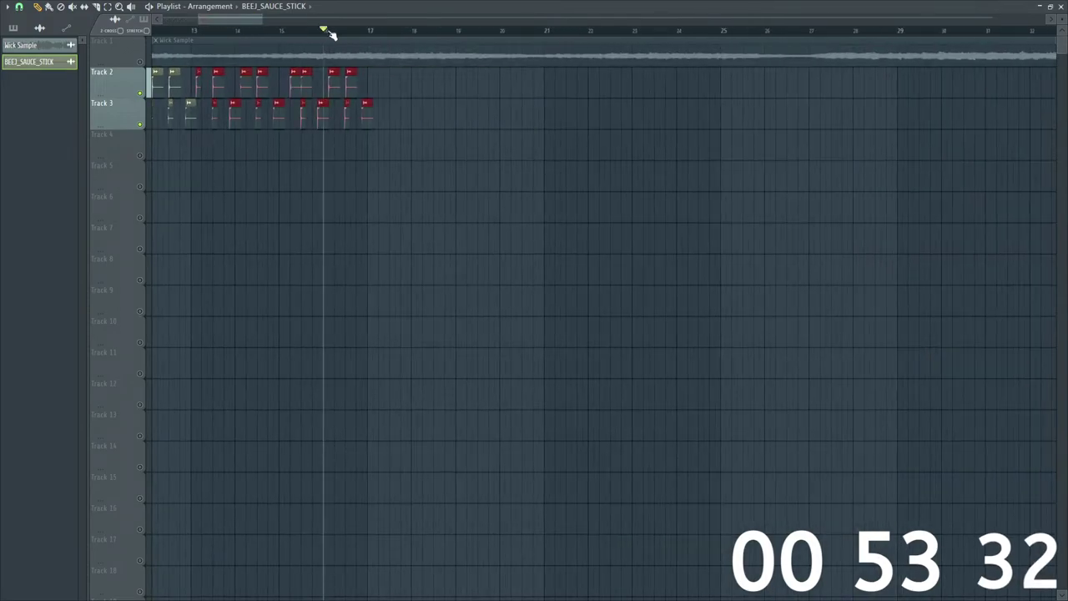
pyautogui.moveTo(265, 24); pyautogui.dragTo(213, 20)
# Step: Audition the copied stick clips from just before bar 13 and set playlist snapping to none
pyautogui.press('space')
pyautogui.press('space')
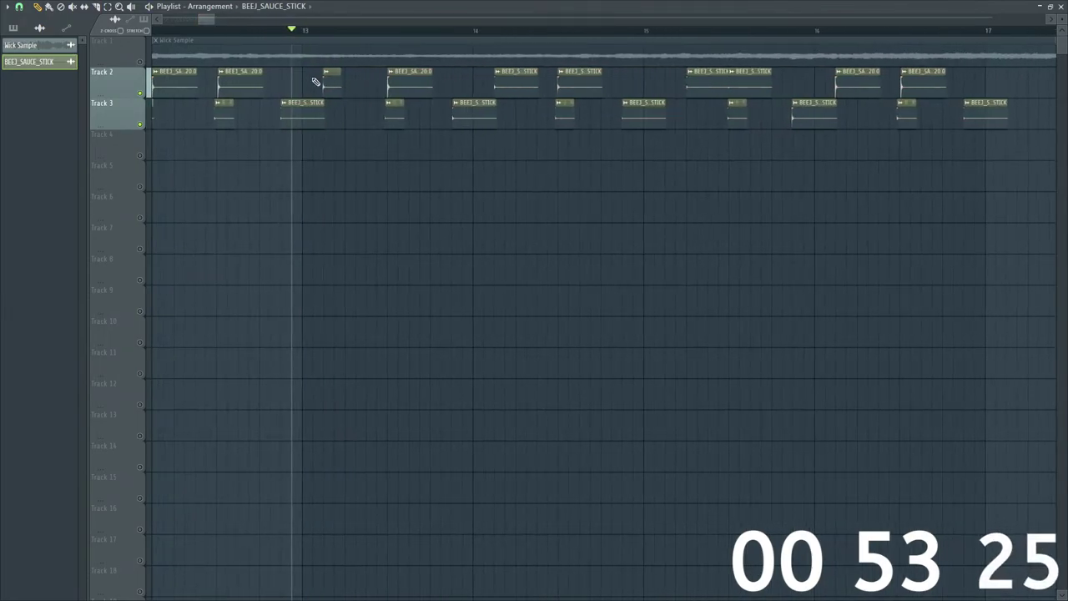
pyautogui.click(21, 6)
pyautogui.click(36, 59)
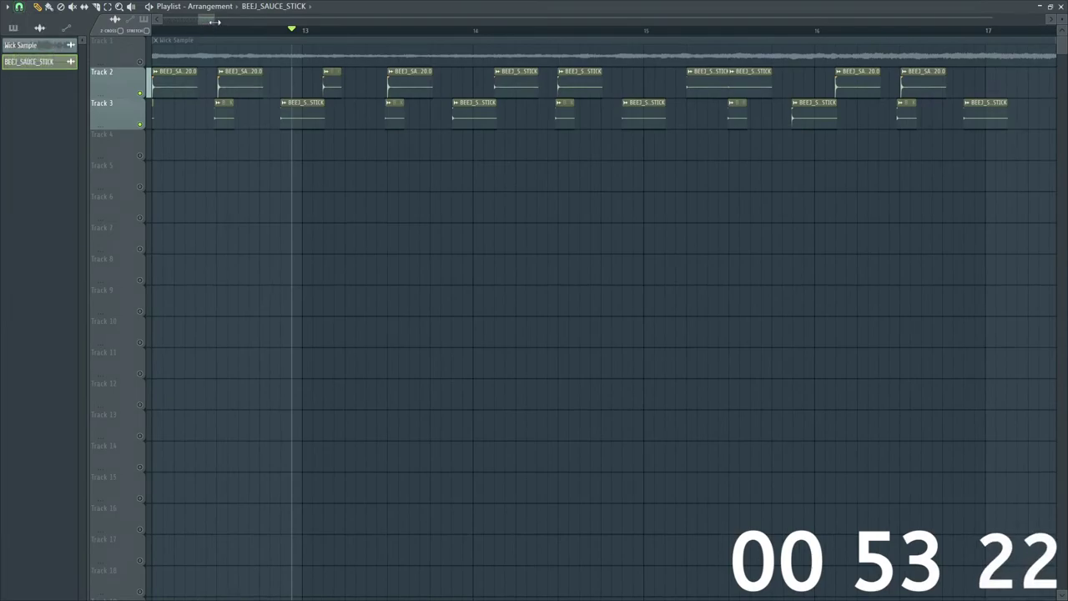
# Step: Add a stick clip on Track 2 late in bar 14, nudge the Track 3 clip beneath it slightly later and replay
pyautogui.moveTo(216, 21); pyautogui.dragTo(212, 22)
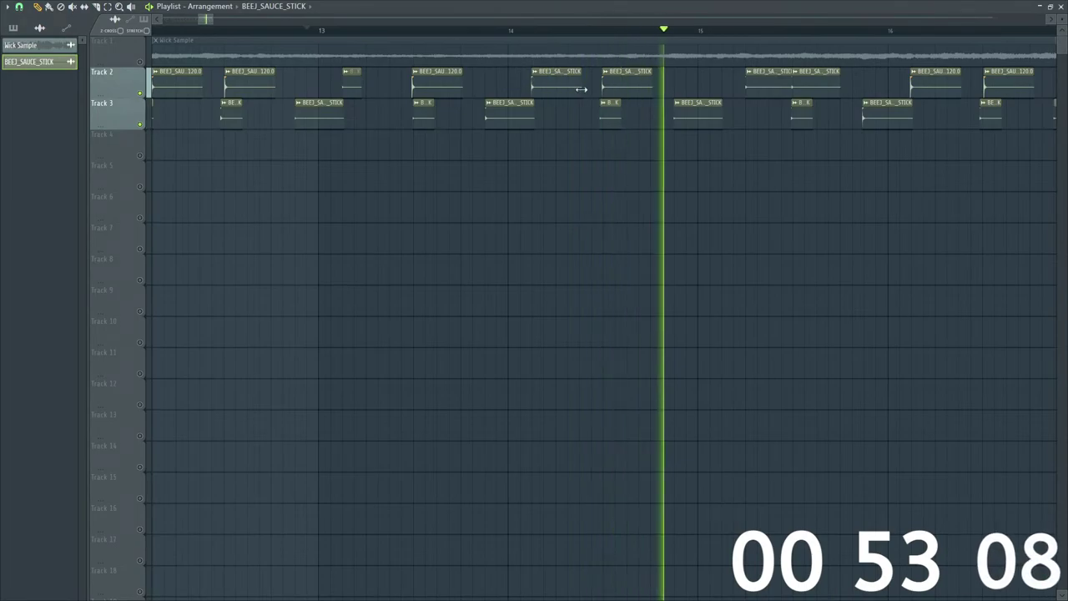
pyautogui.click(693, 87)
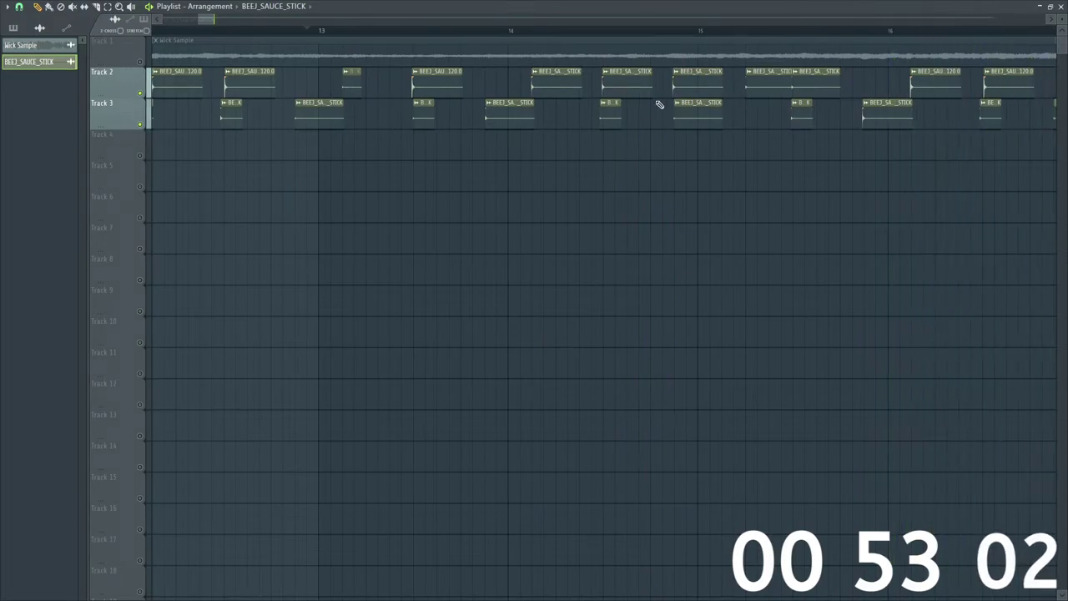
pyautogui.moveTo(673, 118); pyautogui.dragTo(675, 118)
pyautogui.press('space')
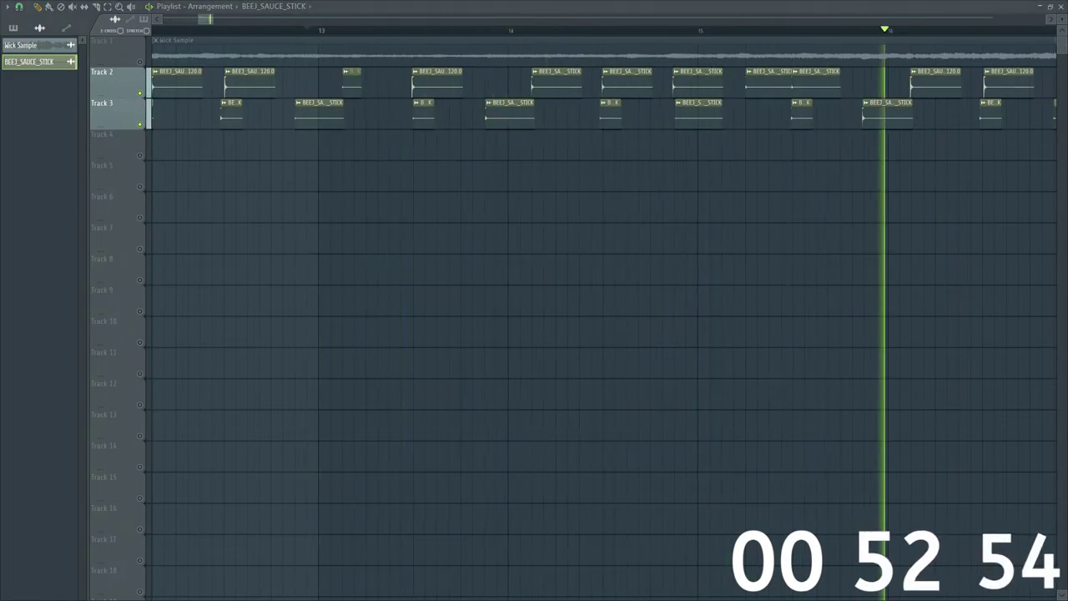
# Step: Shift the start of the second Track 2 clip in bar 15 later and fine-tune the short Track 3 clip beneath it, replaying bar 15
pyautogui.click(656, 30)
pyautogui.moveTo(212, 20); pyautogui.dragTo(216, 21)
pyautogui.press('space')
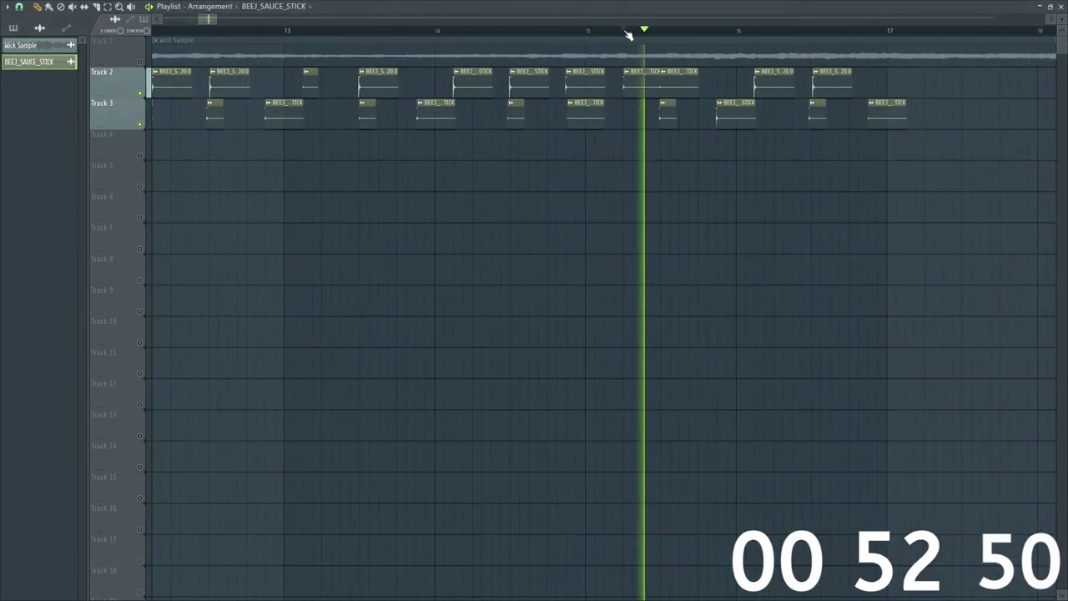
pyautogui.press('space')
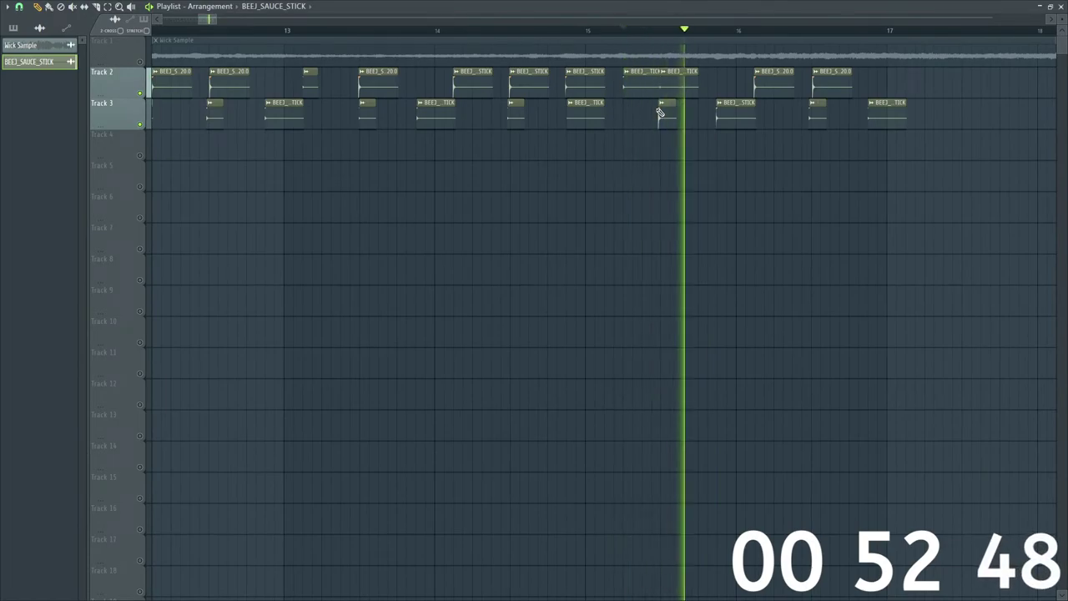
pyautogui.press('space')
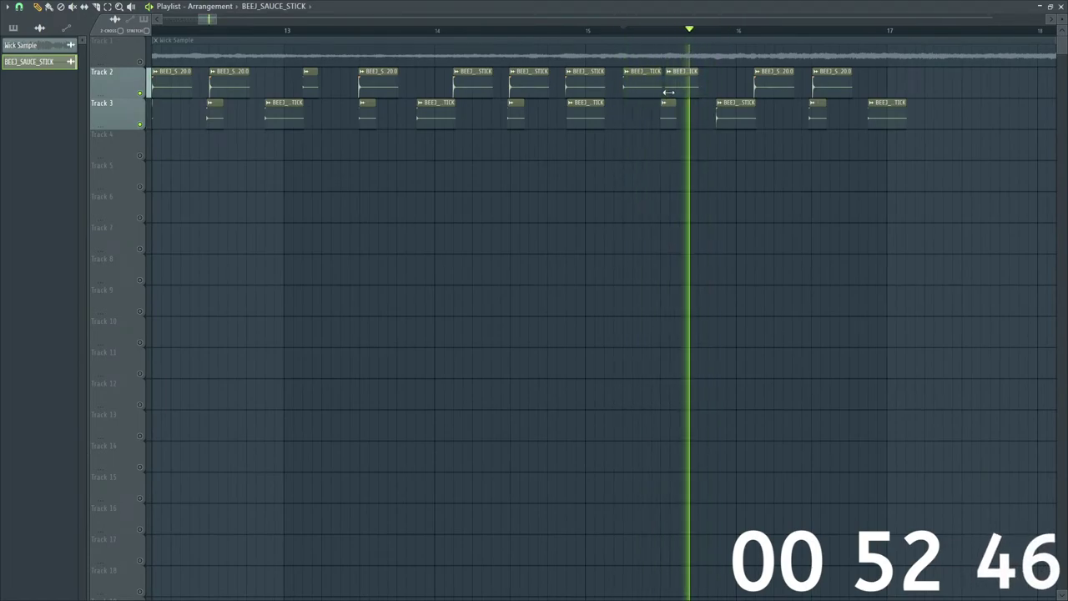
pyautogui.press('space')
pyautogui.press('space')
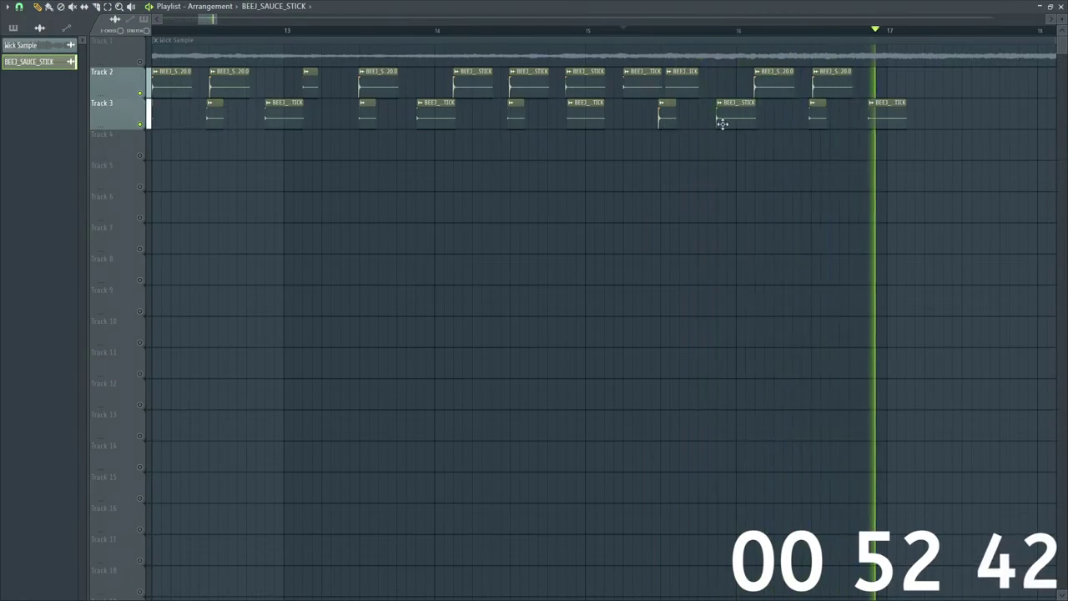
# Step: Fine-tune the start of the Track 3 clip just before bar 16 and replay bar 16
pyautogui.press('space')
pyautogui.press('space')
pyautogui.moveTo(219, 23); pyautogui.dragTo(224, 21)
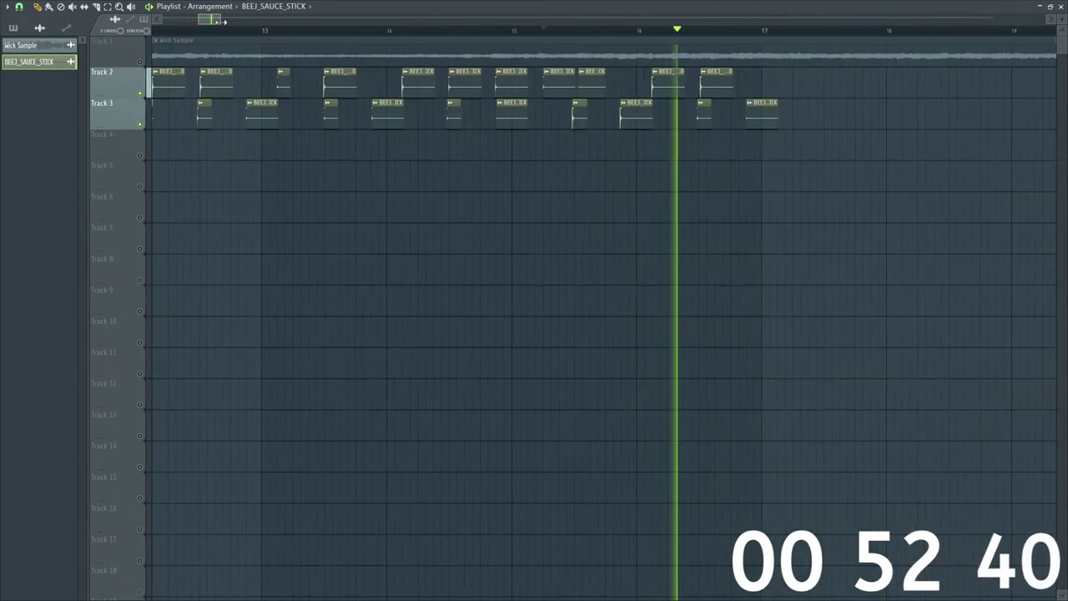
pyautogui.click(699, 35)
pyautogui.press('space')
pyautogui.press('space')
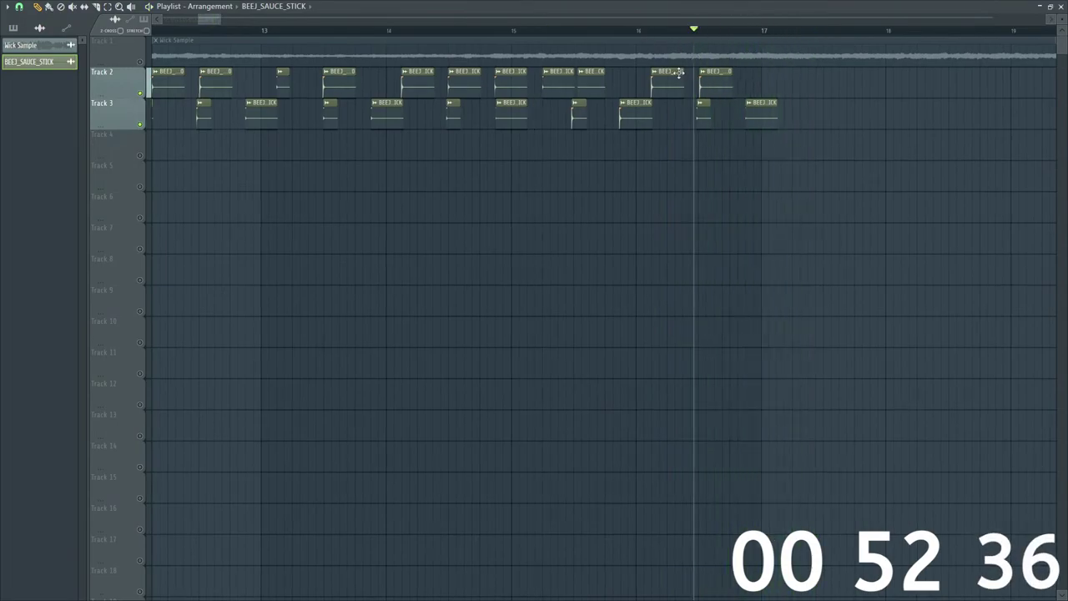
pyautogui.press('space')
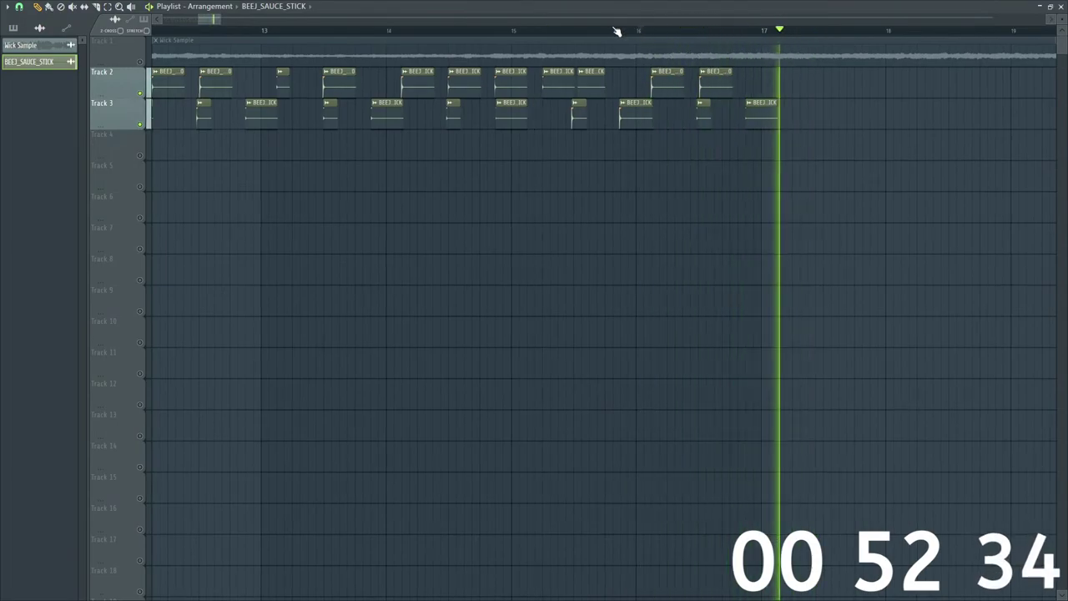
# Step: Copy the Track 2 and Track 3 stick clips from bar 16 into bar 17 and align them by ear
pyautogui.click(616, 31)
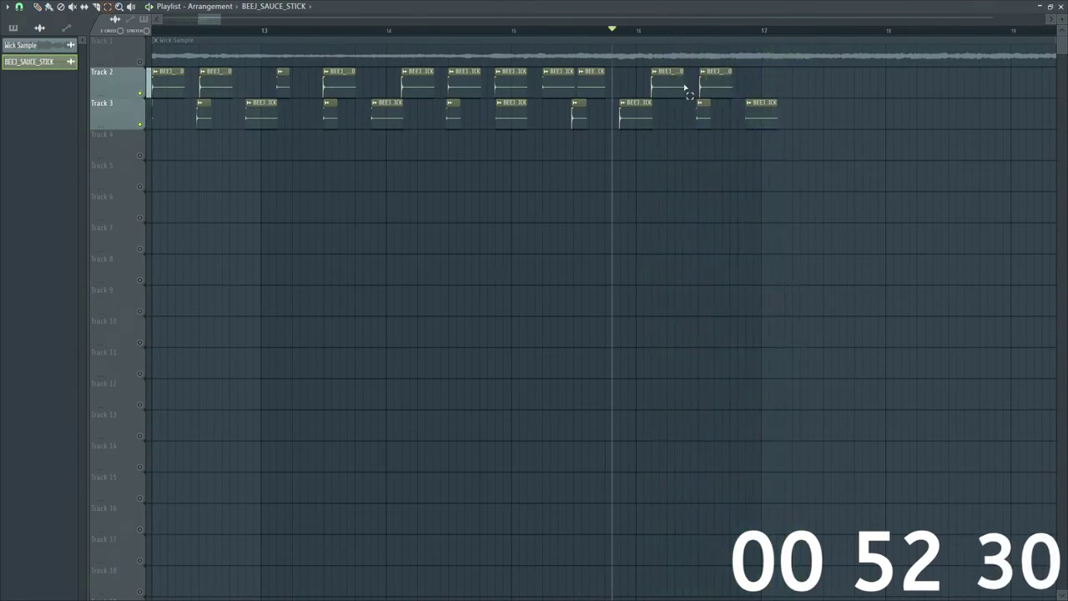
pyautogui.moveTo(685, 87); pyautogui.dragTo(822, 134)
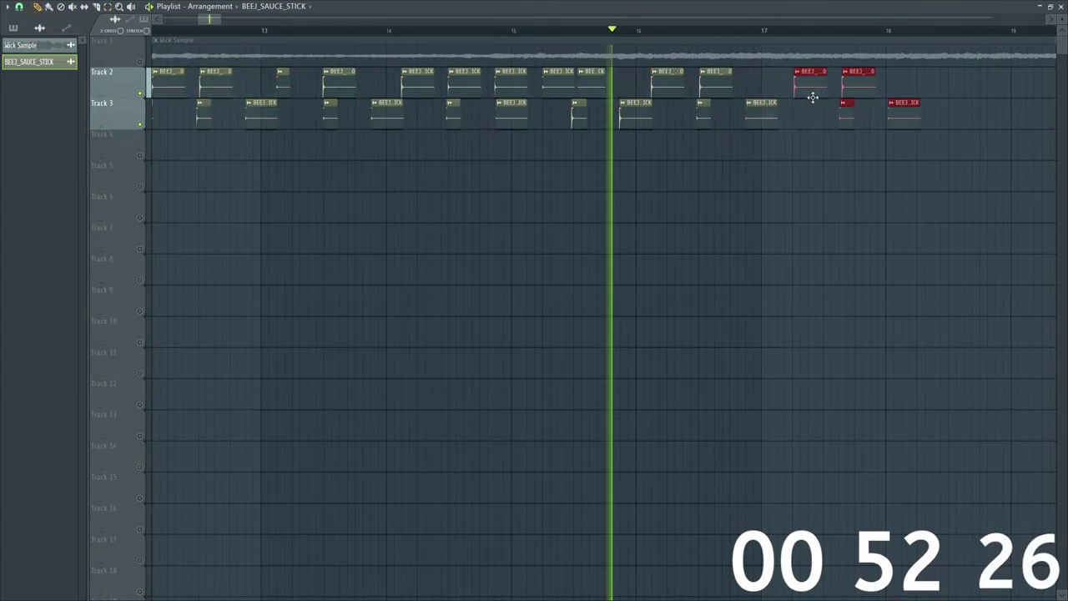
pyautogui.moveTo(813, 98); pyautogui.dragTo(811, 98)
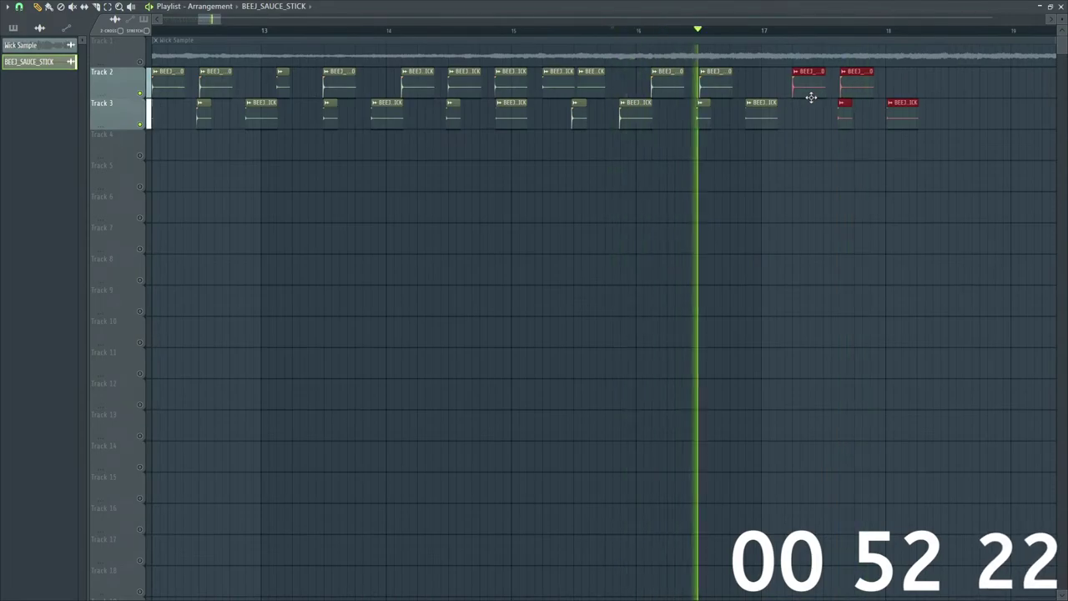
pyautogui.moveTo(813, 98); pyautogui.dragTo(866, 97)
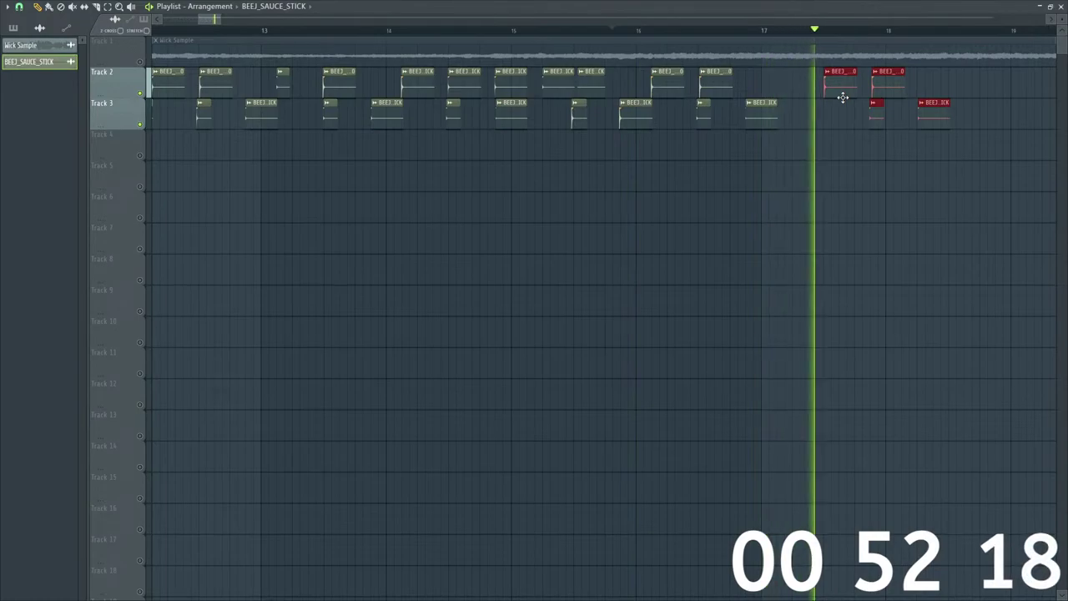
pyautogui.moveTo(843, 98); pyautogui.dragTo(794, 97)
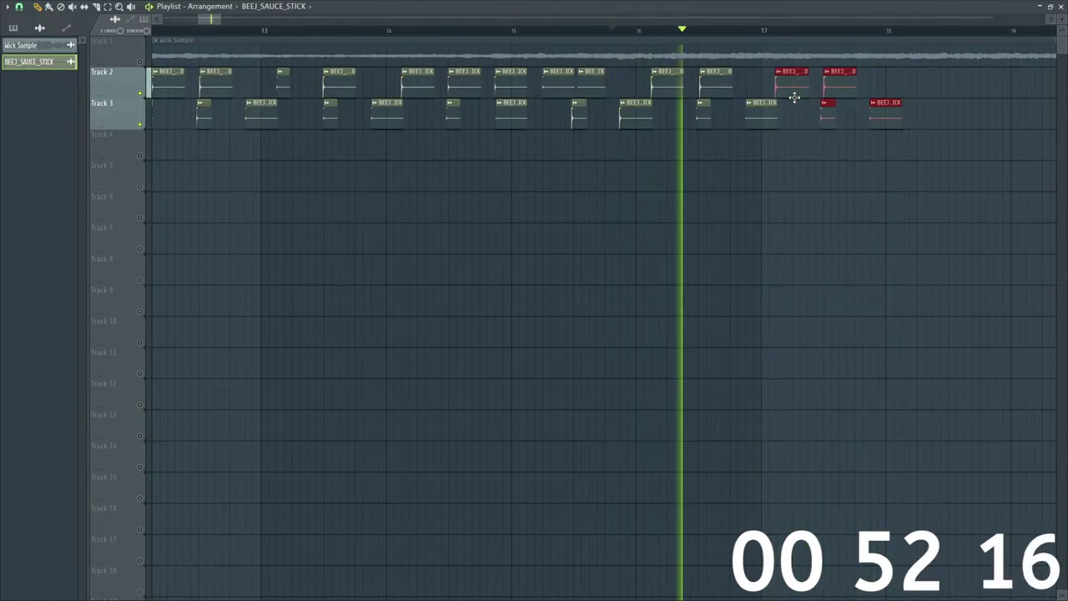
# Step: Try an extra stick clip on Track 3 in the second half of bar 17 and delete it again
pyautogui.click(841, 138)
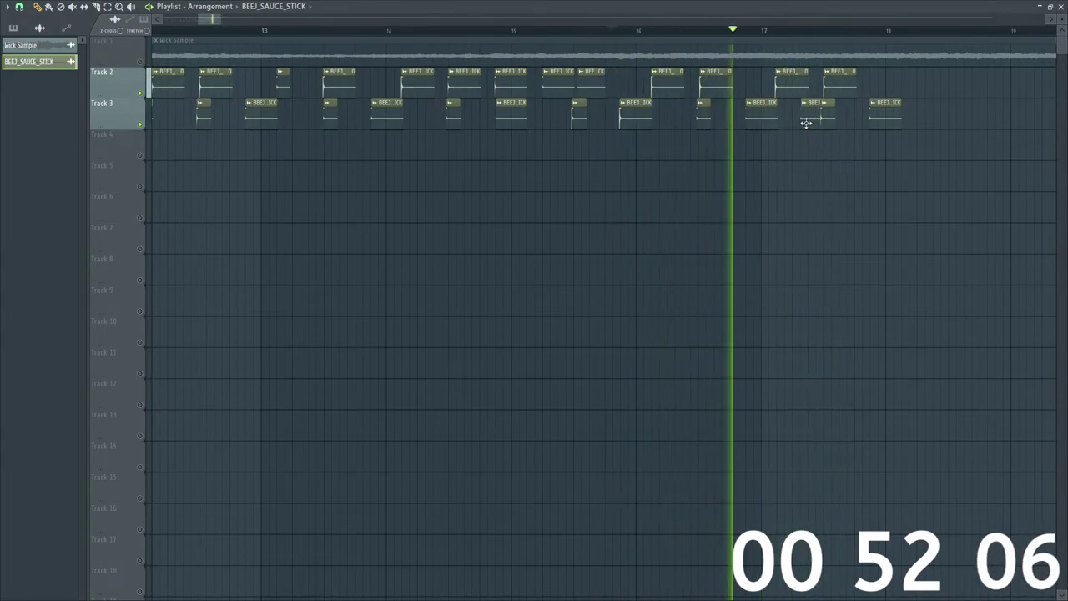
pyautogui.moveTo(810, 121); pyautogui.dragTo(865, 123)
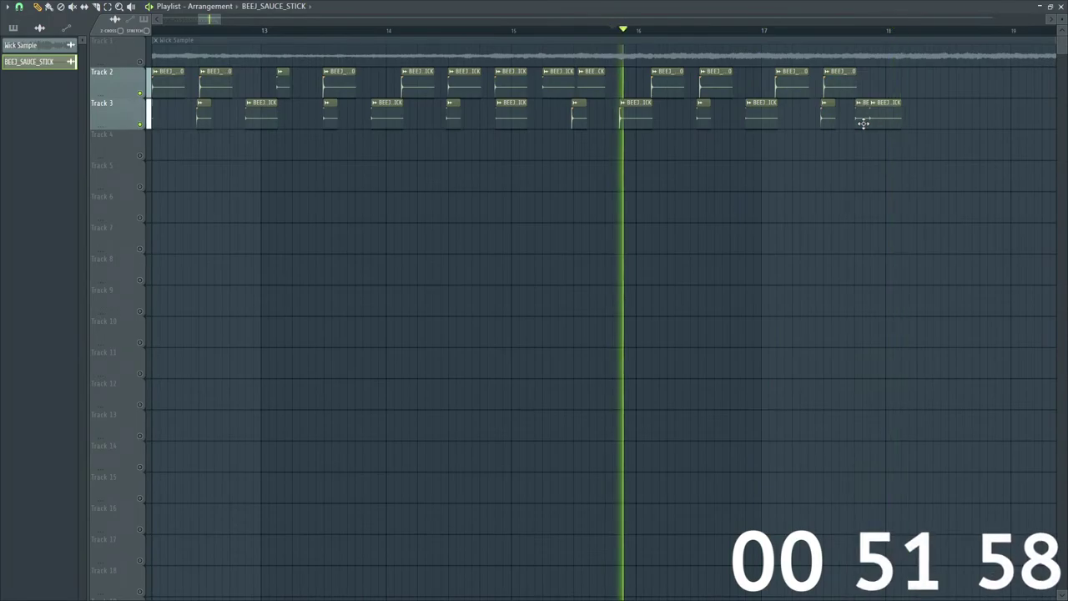
pyautogui.rightClick(864, 123)
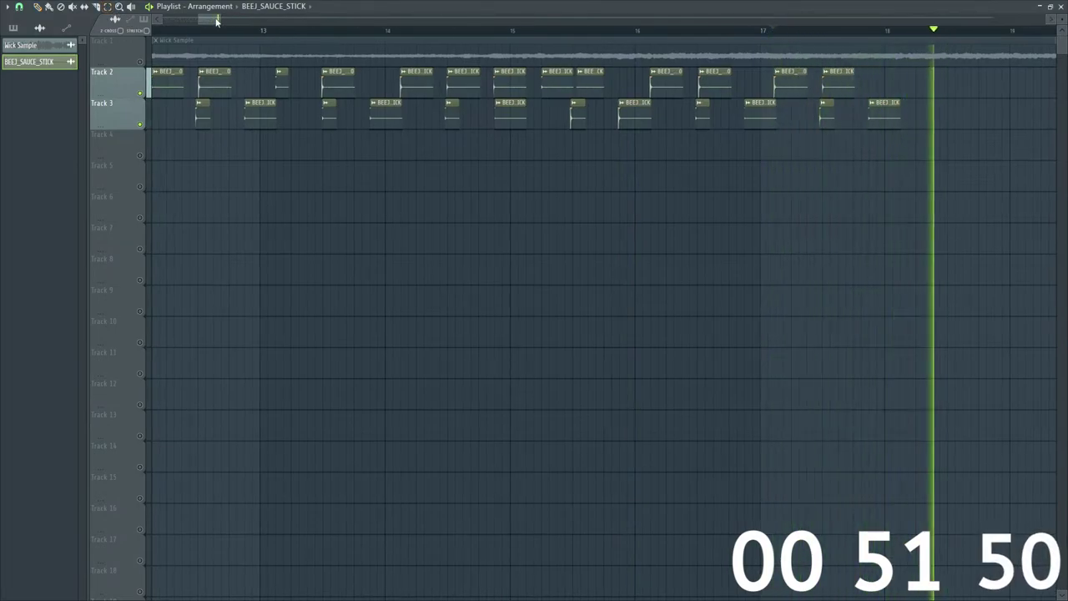
# Step: Copy the stick clips on Tracks 2 and 3 from bars 14–16 into bars 18–20 and deselect them
pyautogui.moveTo(221, 17); pyautogui.dragTo(230, 18)
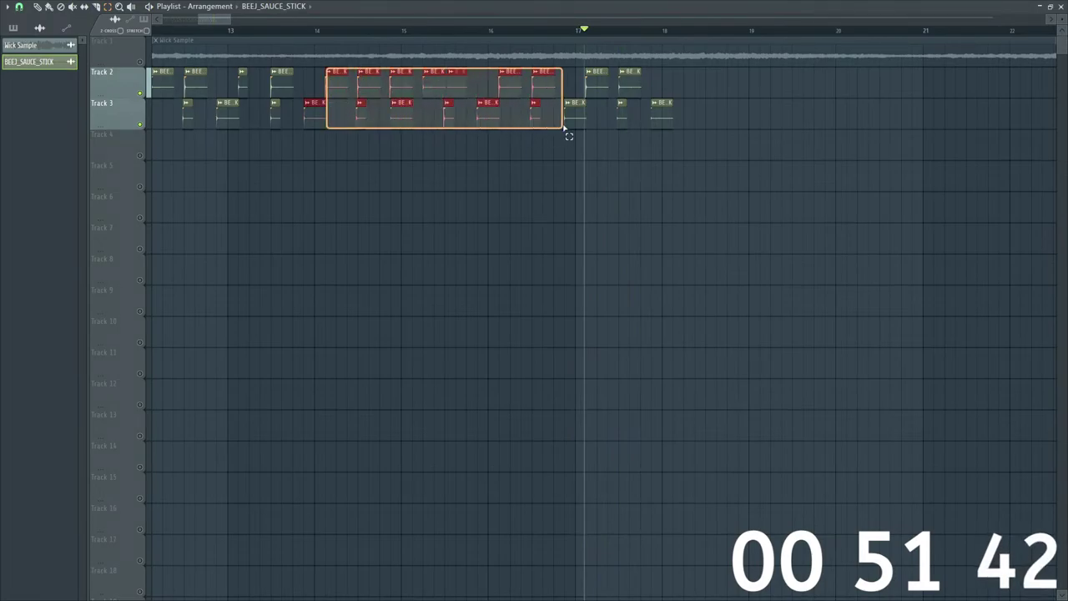
pyautogui.moveTo(563, 127); pyautogui.dragTo(568, 128)
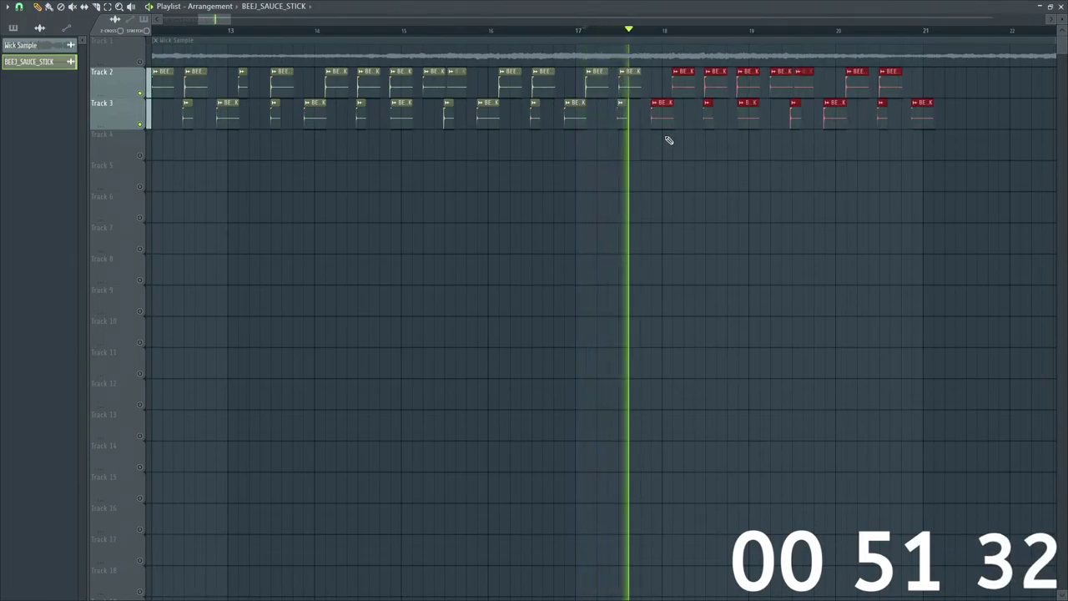
pyautogui.hotkey('ctrl', 'd')
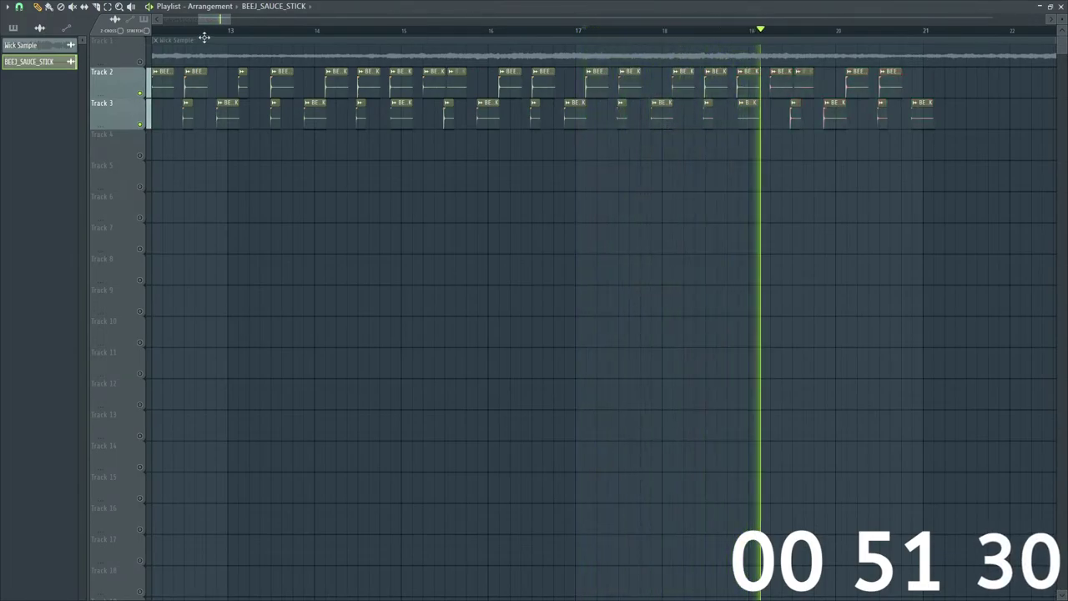
# Step: Nudge the Track 2 clip just before bar 19, delete the Track 3 clip beneath it and replay from just before bar 17
pyautogui.moveTo(200, 23); pyautogui.dragTo(212, 23)
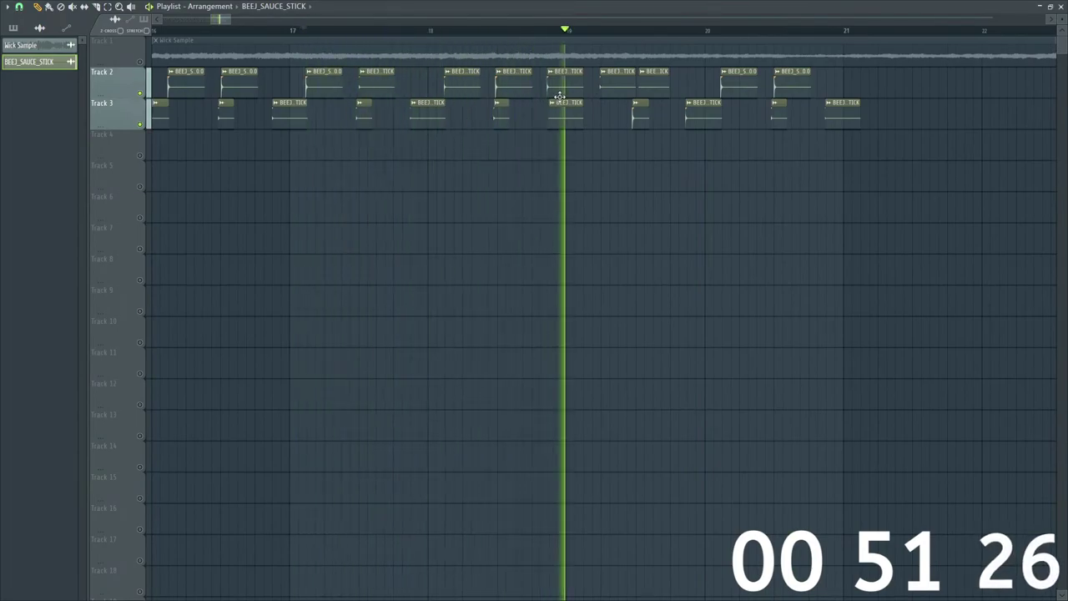
pyautogui.press('space')
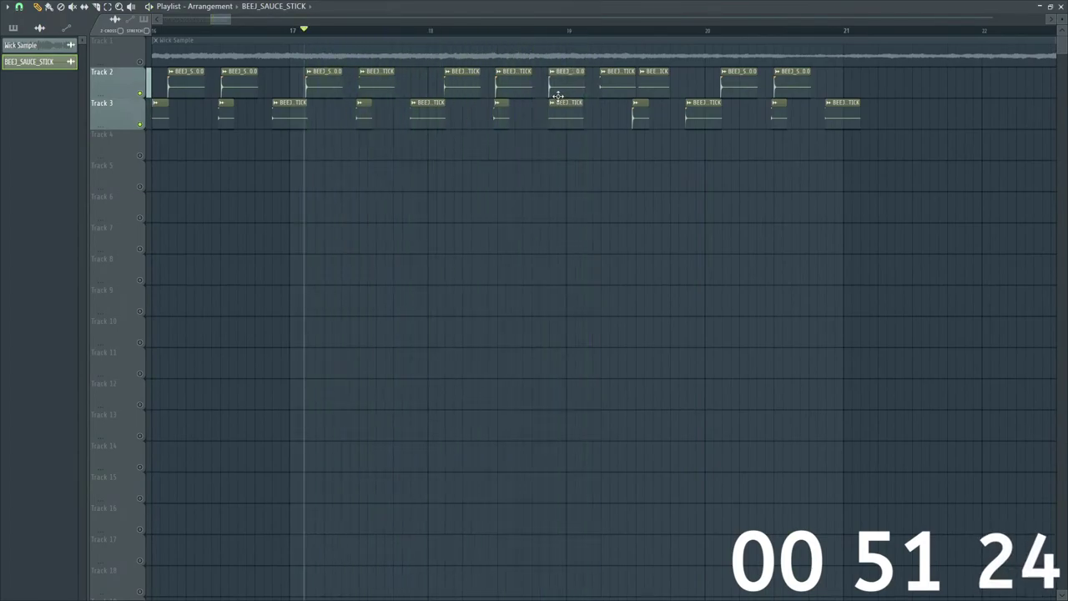
pyautogui.press('space')
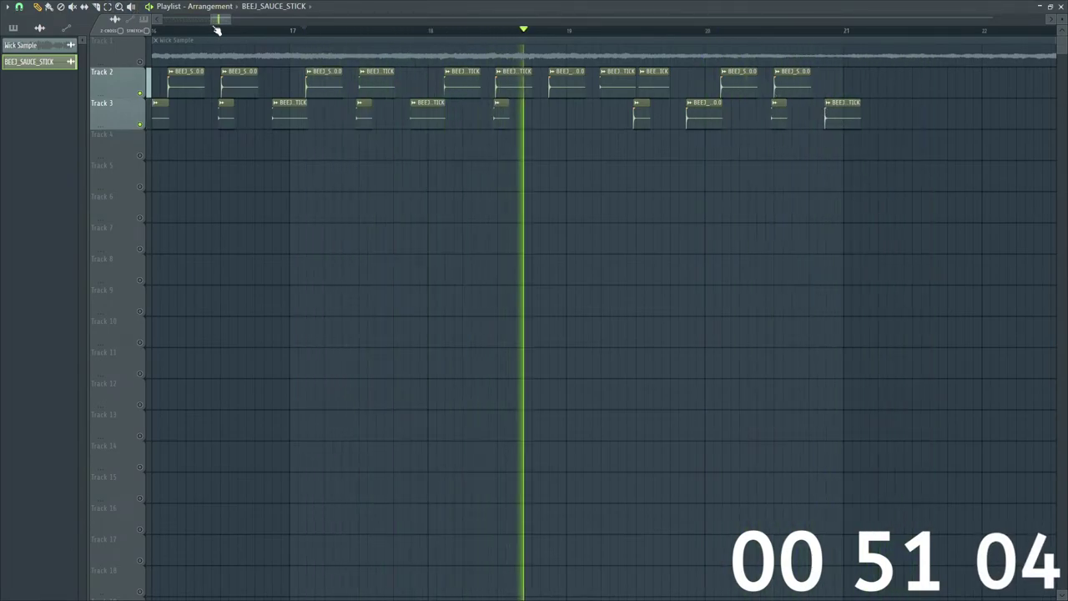
pyautogui.moveTo(214, 19); pyautogui.dragTo(194, 20)
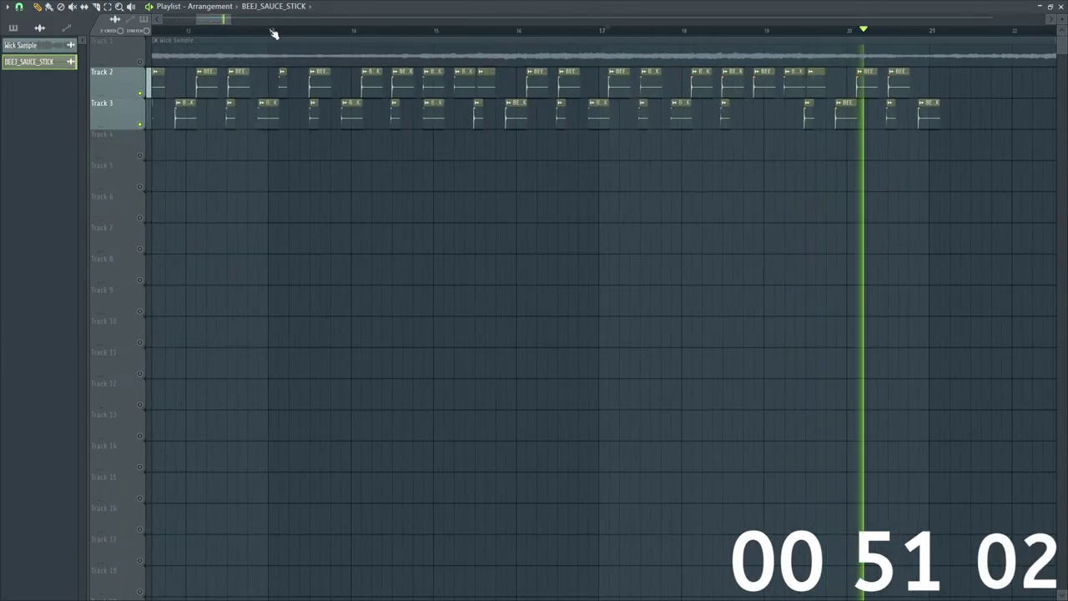
pyautogui.click(599, 32)
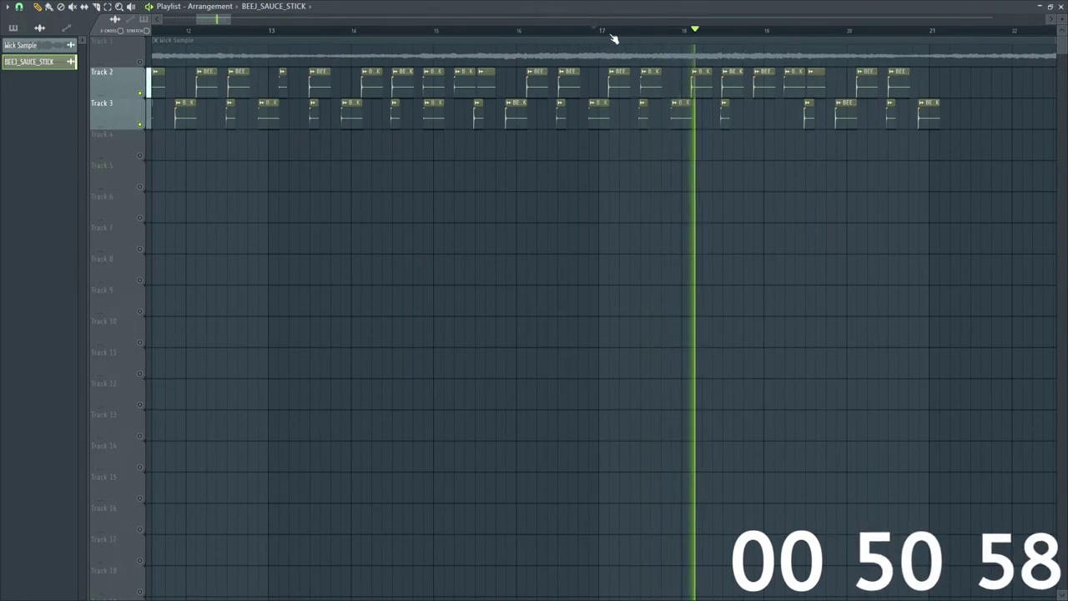
pyautogui.press('space')
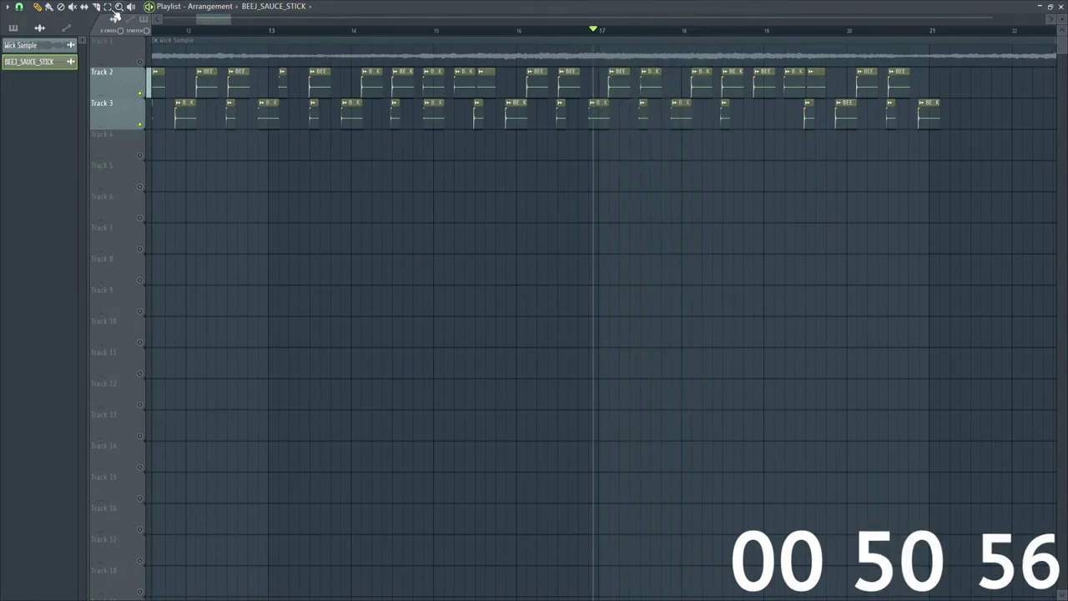
# Step: Change the playlist snapping and copy the Track 2 and Track 3 stick clips from bars 17–20 into bars 21–24
pyautogui.moveTo(608, 67); pyautogui.dragTo(960, 167)
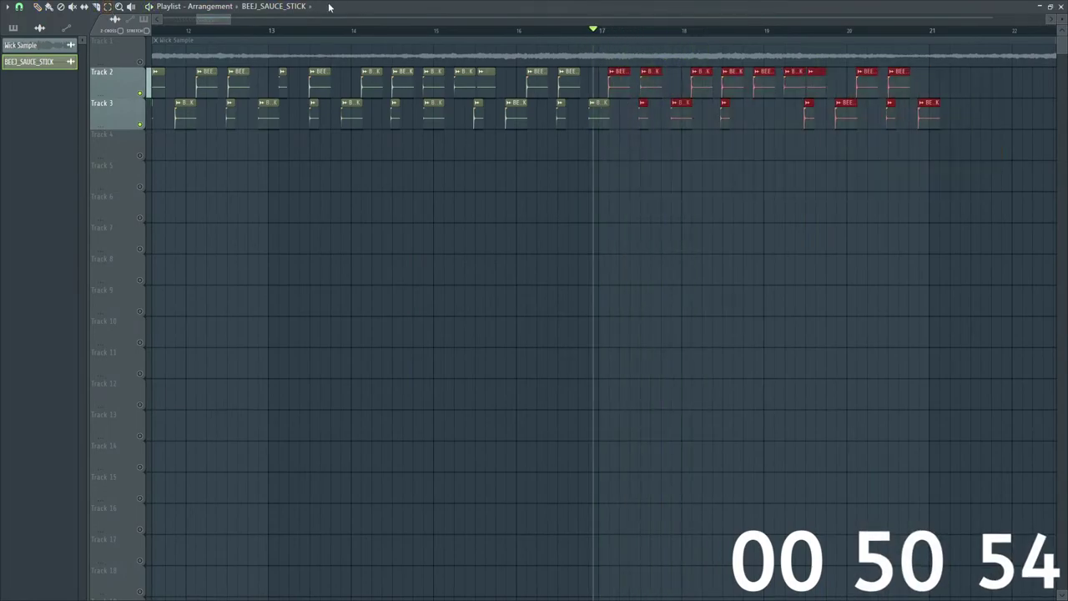
pyautogui.moveTo(224, 21)
pyautogui.mouseDown()
pyautogui.moveTo(433, 18)
pyautogui.moveTo(245, 18)
pyautogui.mouseUp()
pyautogui.click(18, 7)
pyautogui.click(31, 45)
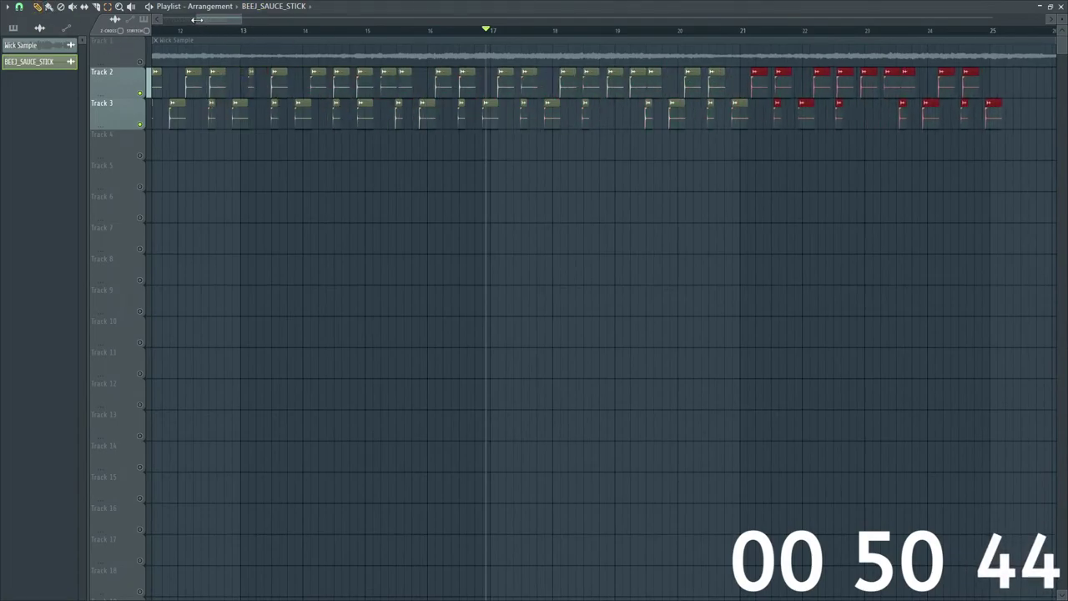
# Step: Turn playlist snapping off and audition the copied stick clips in bars 21–24
pyautogui.moveTo(197, 19); pyautogui.dragTo(225, 19)
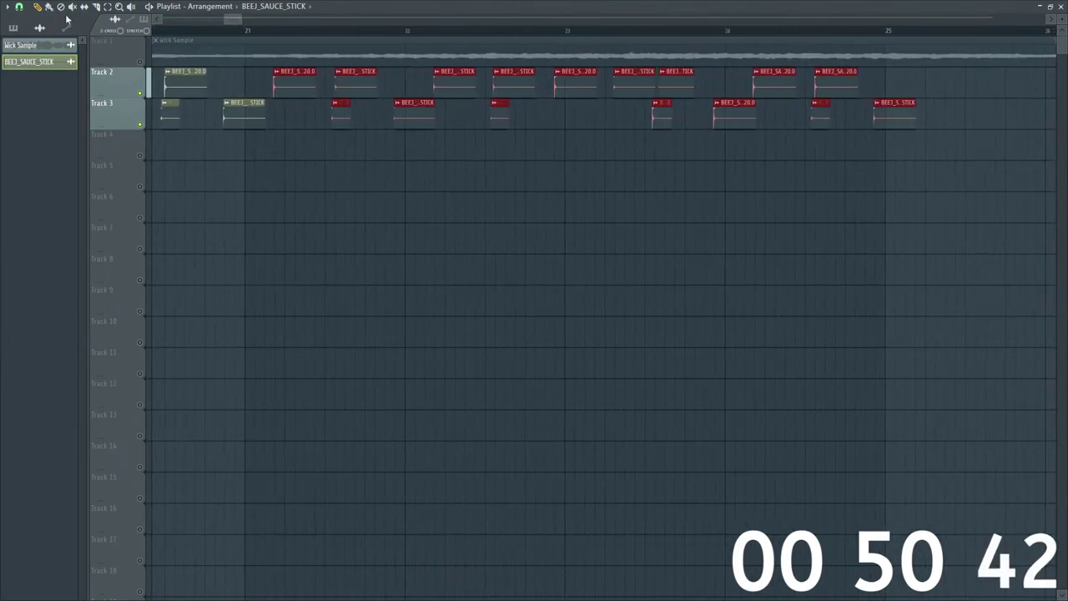
pyautogui.click(23, 7)
pyautogui.click(38, 61)
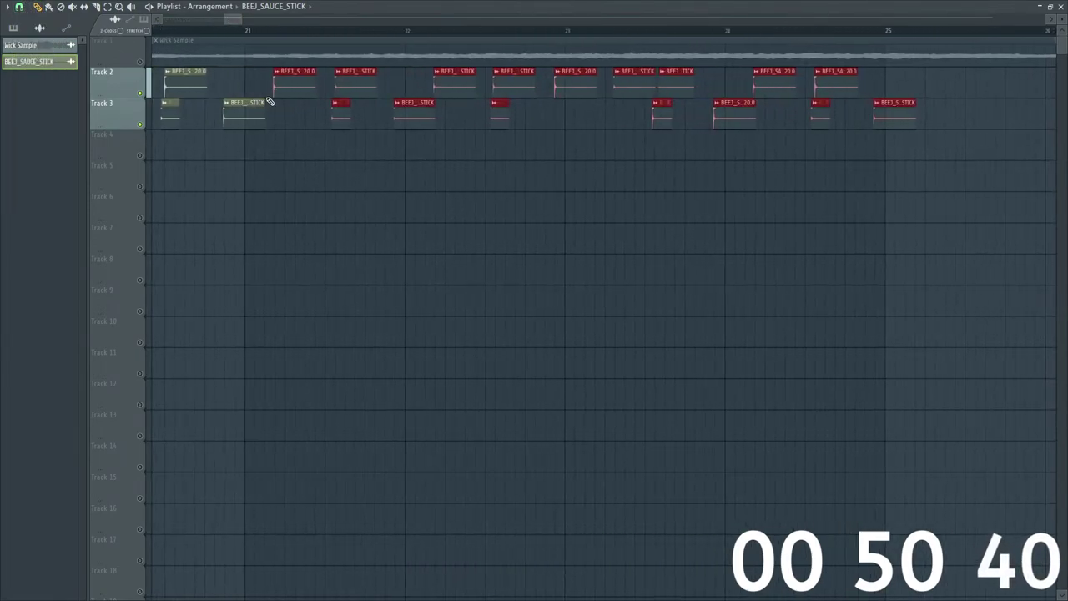
pyautogui.moveTo(236, 24)
pyautogui.mouseDown()
pyautogui.moveTo(201, 19)
pyautogui.moveTo(232, 24)
pyautogui.mouseUp()
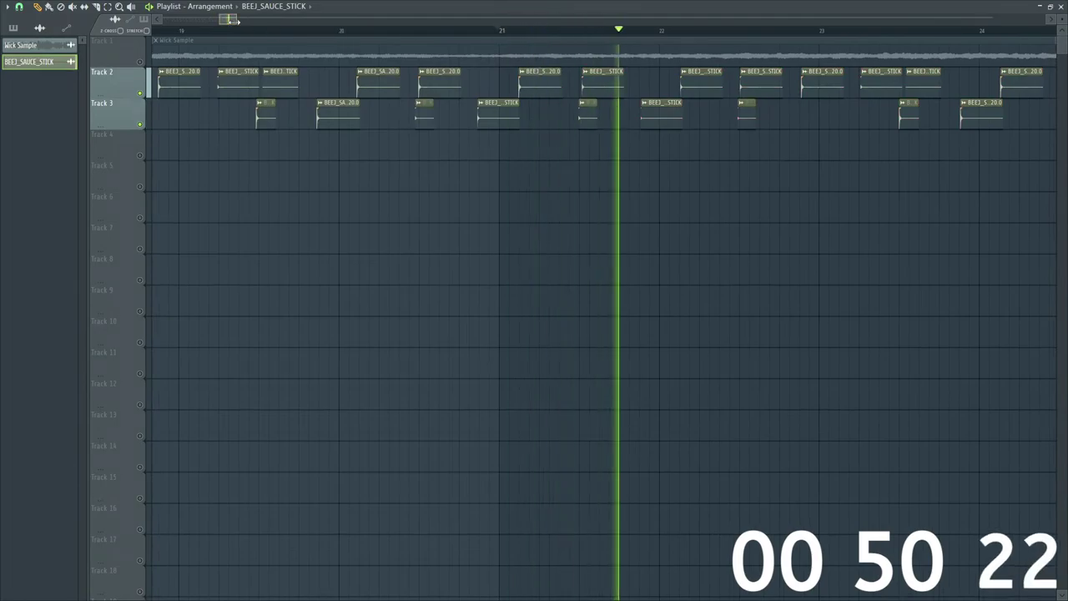
pyautogui.moveTo(235, 20); pyautogui.dragTo(245, 20)
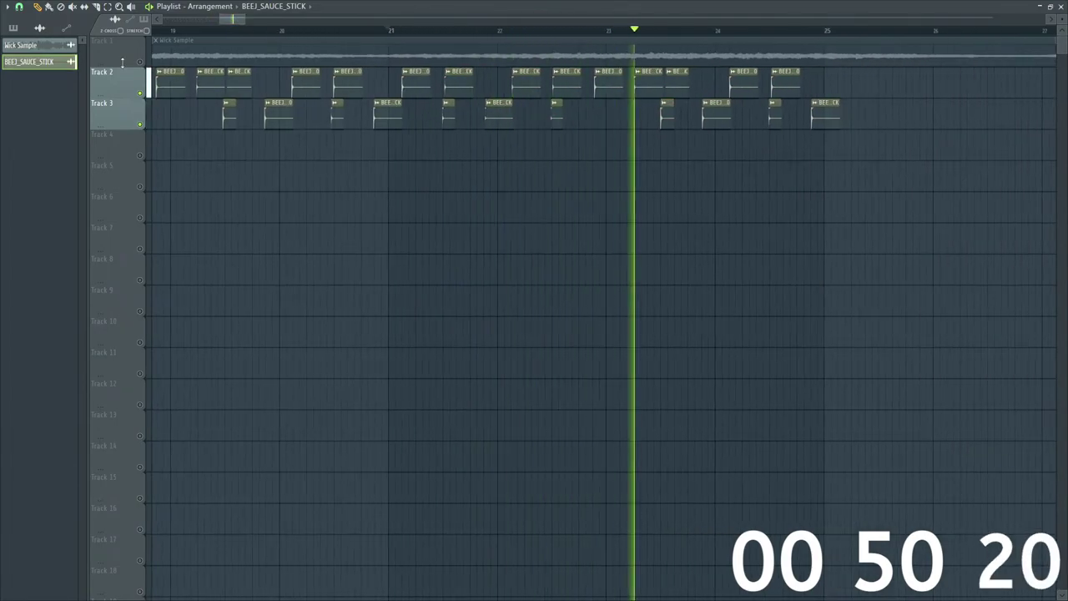
# Step: Return to the start of the arrangement, show all stick clips through bar 24 and turn playlist snapping back on
pyautogui.moveTo(220, 21); pyautogui.dragTo(163, 20)
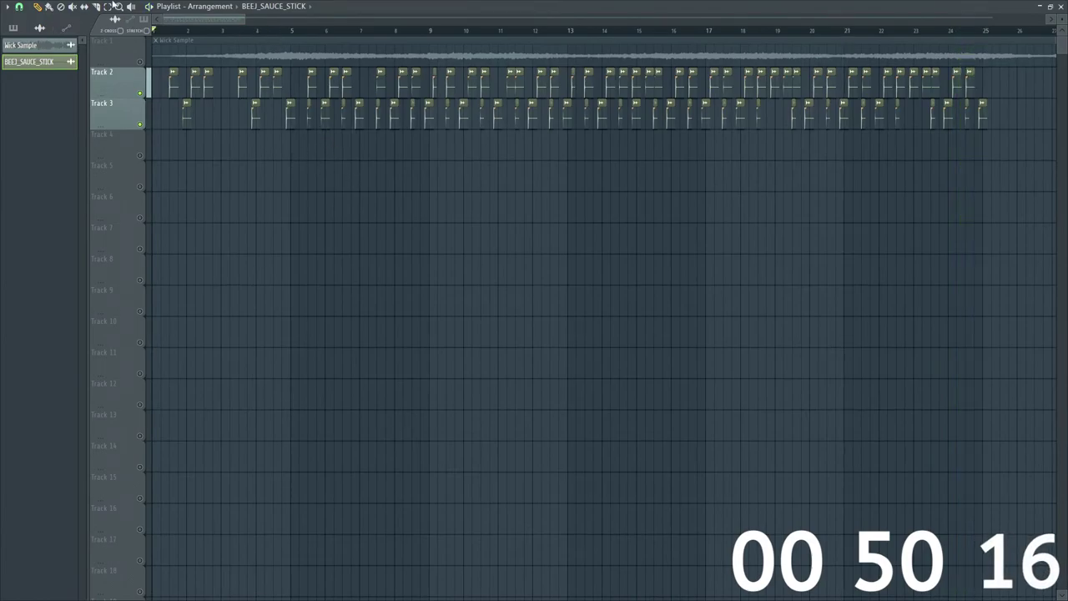
pyautogui.click(22, 8)
pyautogui.click(31, 40)
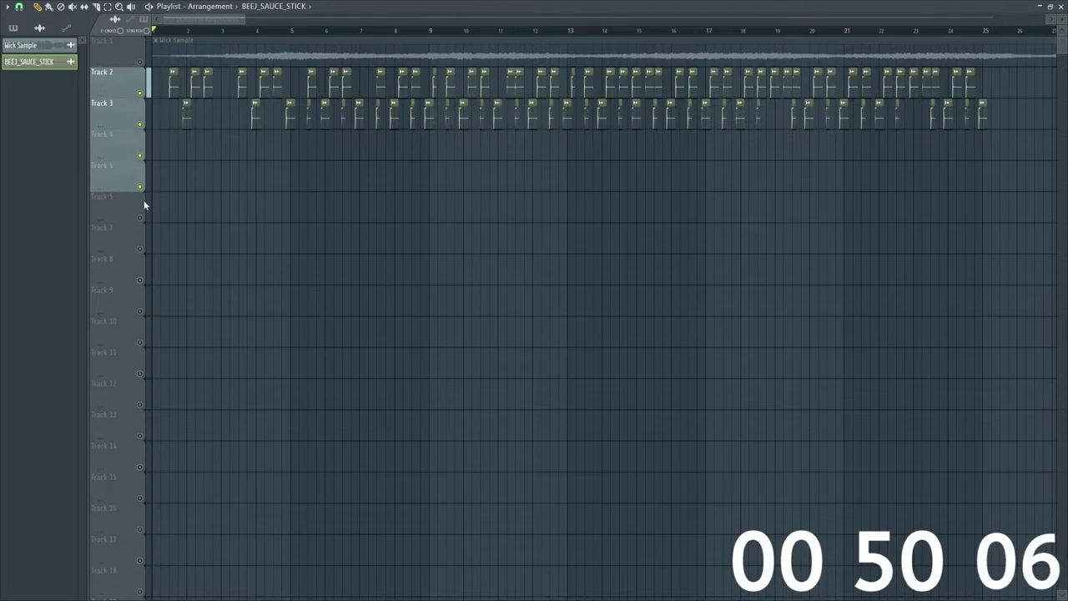
# Step: Unmute Track 1 and audition the Wick Sample with the stick pattern from the start of the arrangement
pyautogui.click(139, 62)
pyautogui.press('space')
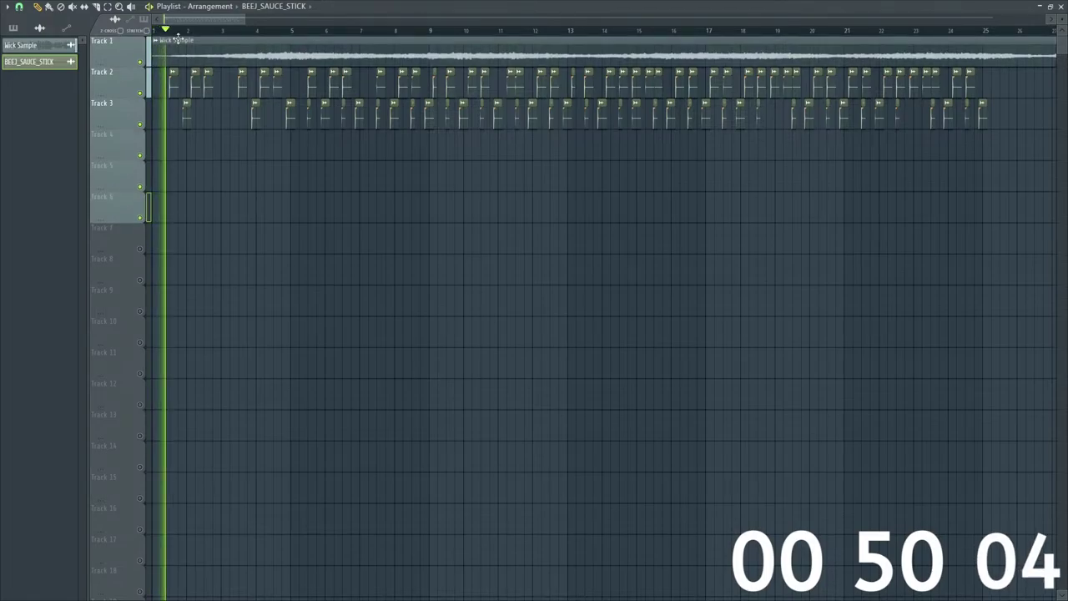
pyautogui.moveTo(153, 61); pyautogui.dragTo(172, 57)
pyautogui.press('space')
pyautogui.press('space')
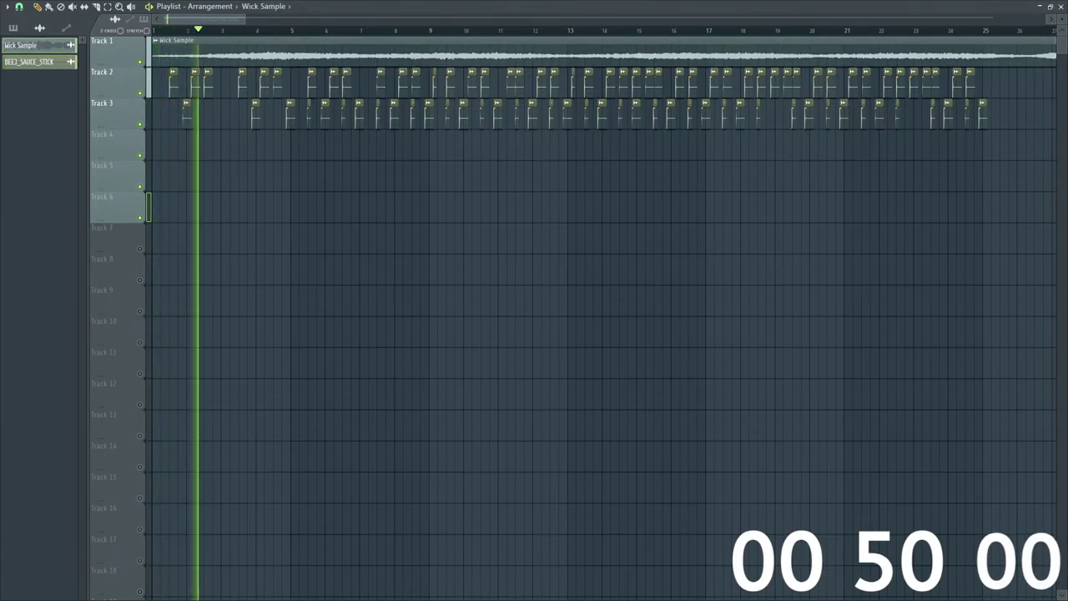
pyautogui.press('space')
pyautogui.press('space')
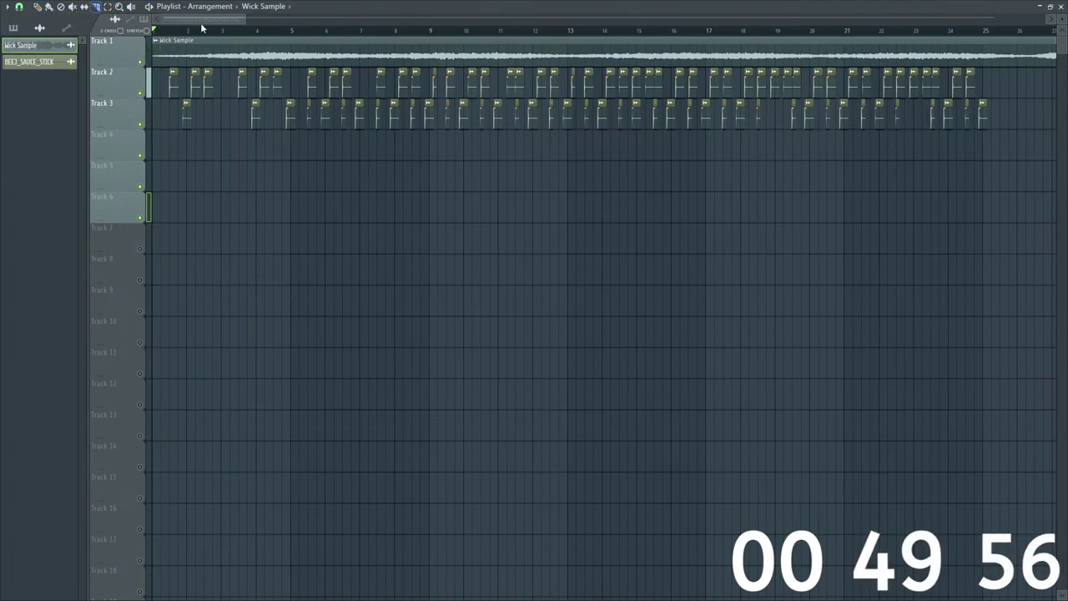
# Step: Slice the Track 1 Wick Sample at bar 2, shift the remainder to about bar 2.5 and play it back
pyautogui.moveTo(247, 21); pyautogui.dragTo(210, 19)
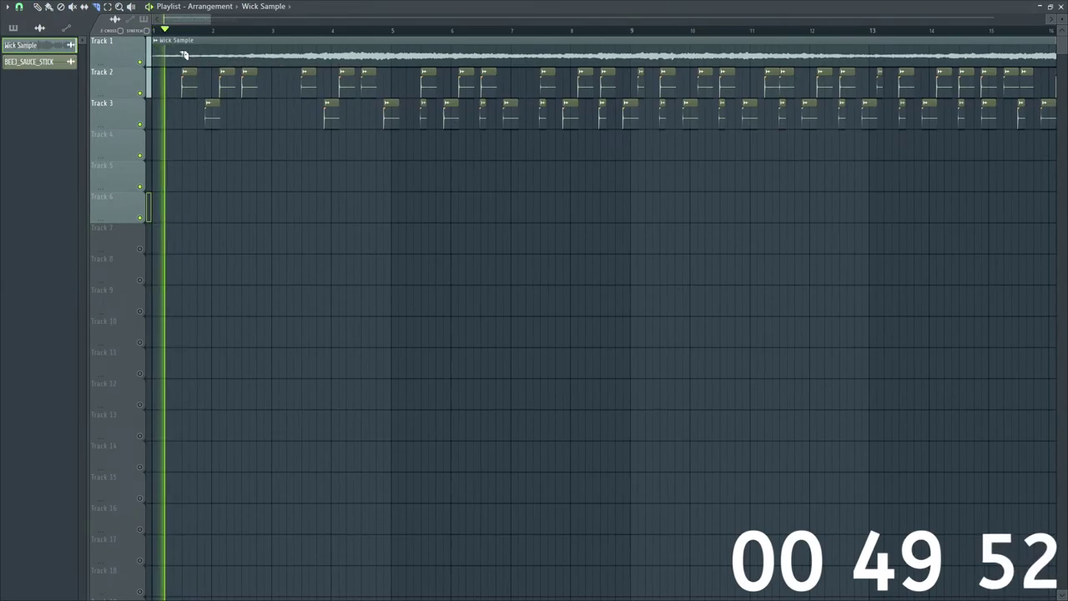
pyautogui.press('space')
pyautogui.moveTo(209, 19); pyautogui.dragTo(185, 25)
pyautogui.press('space')
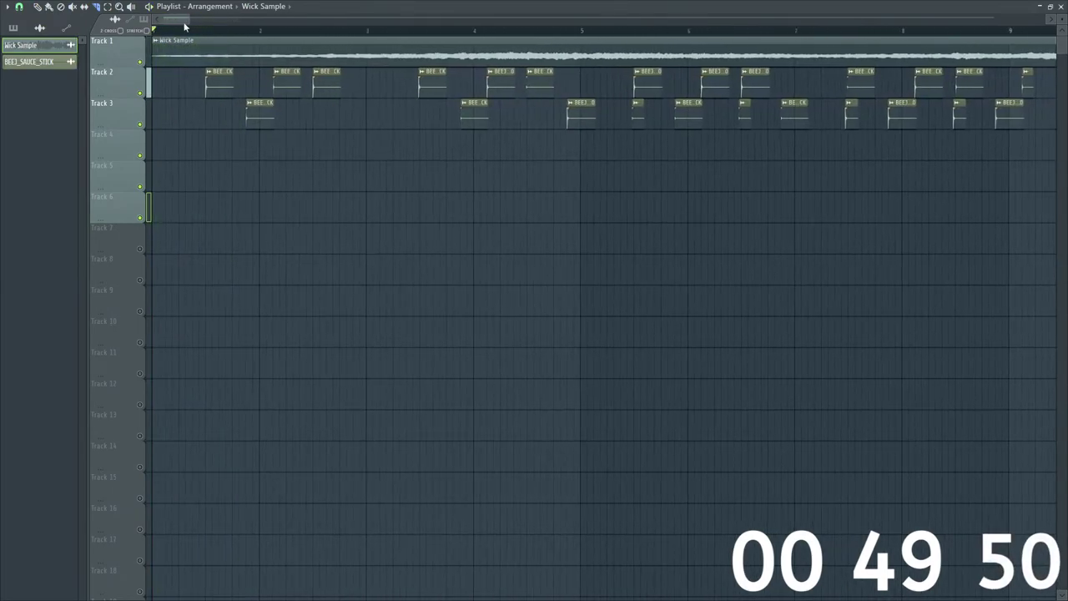
pyautogui.click(262, 50)
pyautogui.press('space')
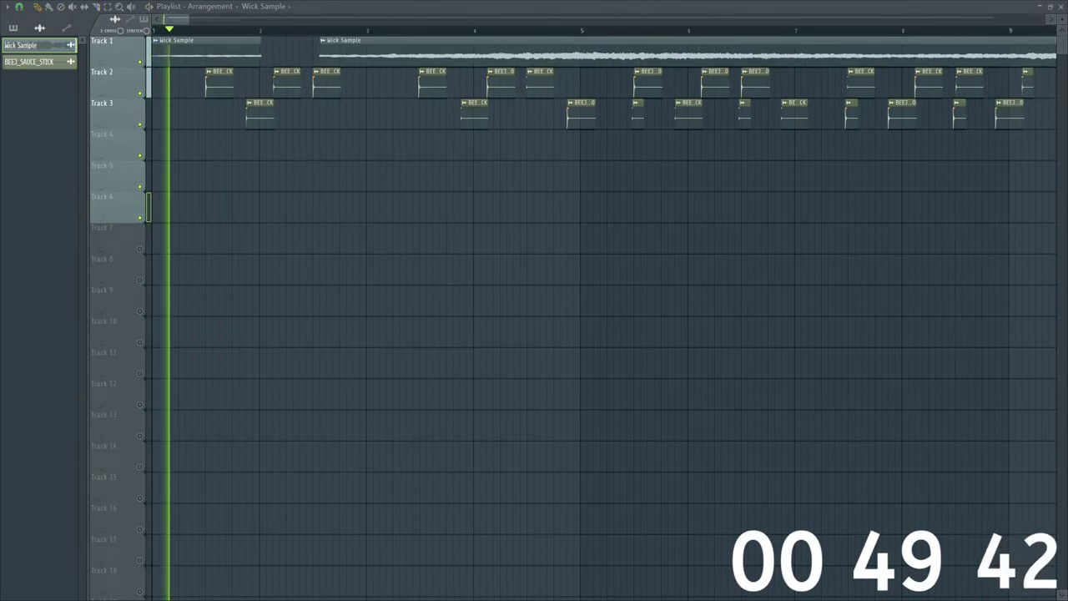
# Step: Audition the gap in Track 1 and pull the second Wick Sample clip back to just after bar 2
pyautogui.press('space')
pyautogui.press('space')
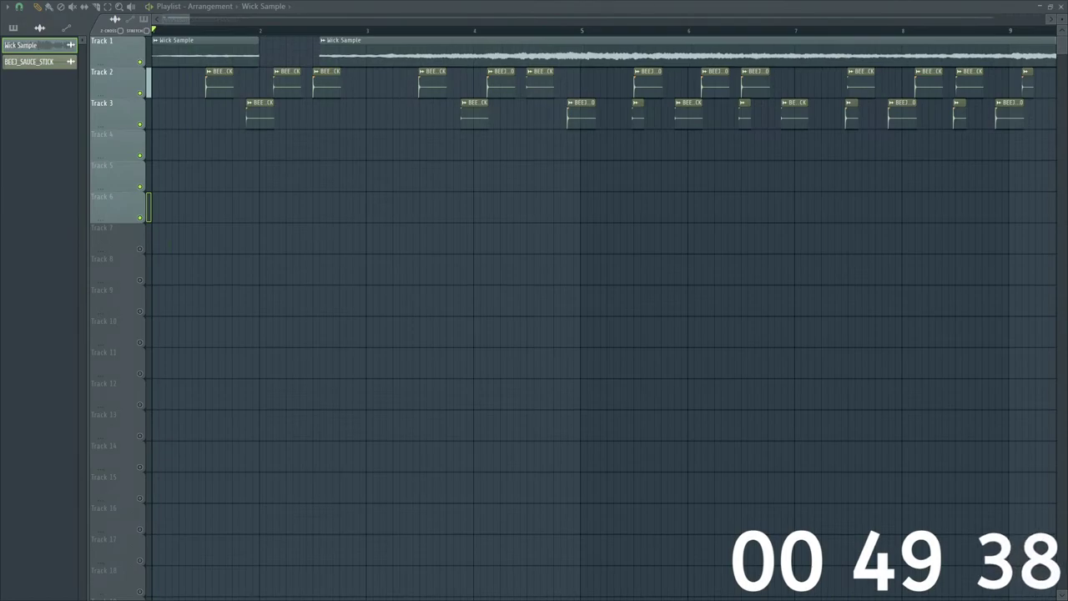
pyautogui.press('space')
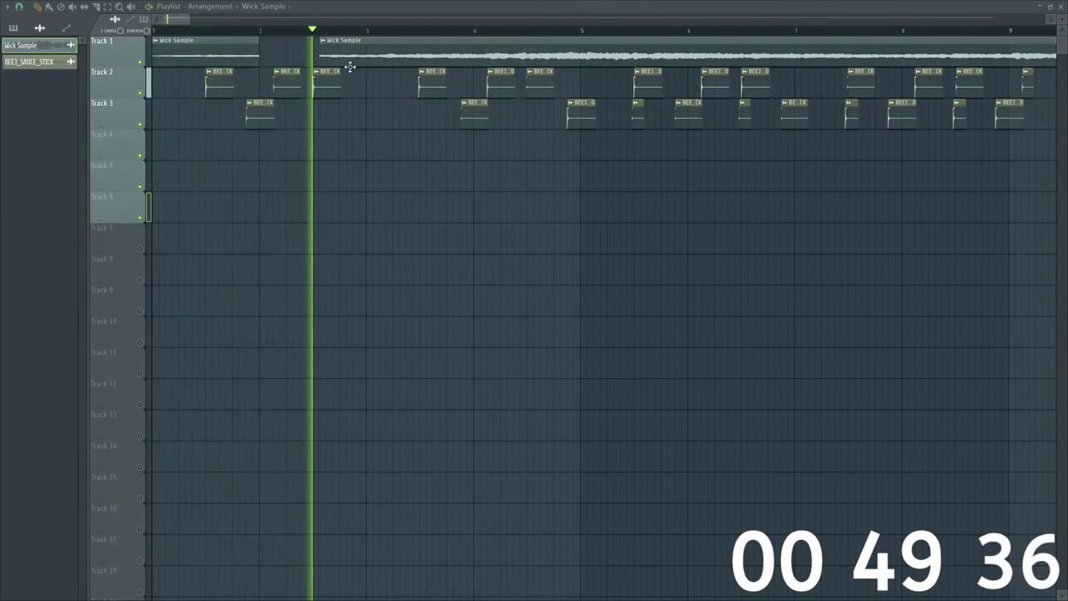
pyautogui.press('space')
pyautogui.moveTo(350, 65); pyautogui.dragTo(313, 58)
pyautogui.press('space')
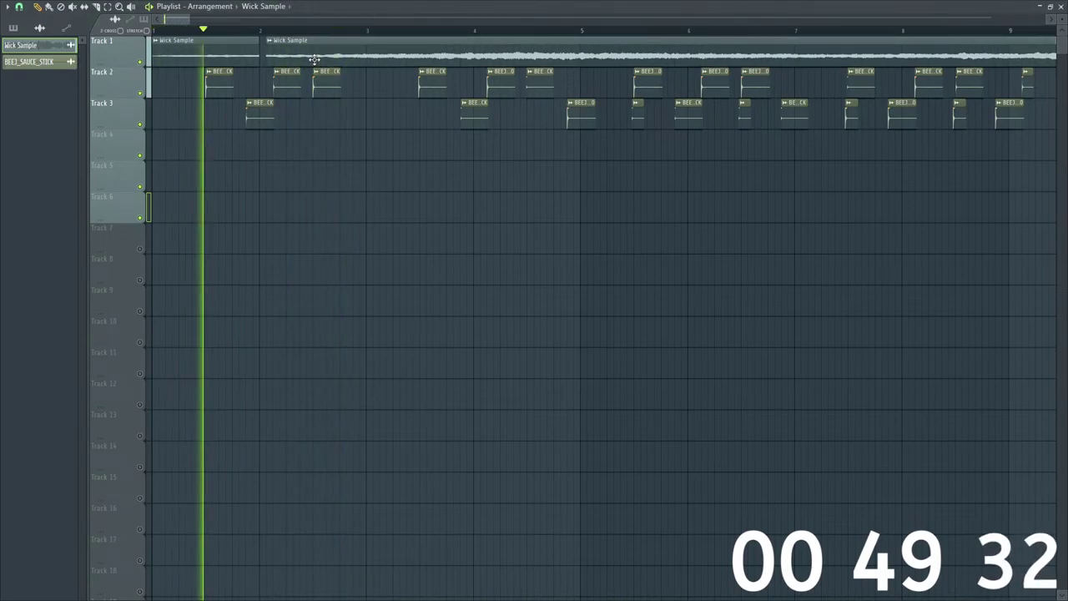
# Step: Slice the Wick Sample at bar 3, nudge the remainder slightly past the bar line and replay from the start
pyautogui.click(96, 7)
pyautogui.press('space')
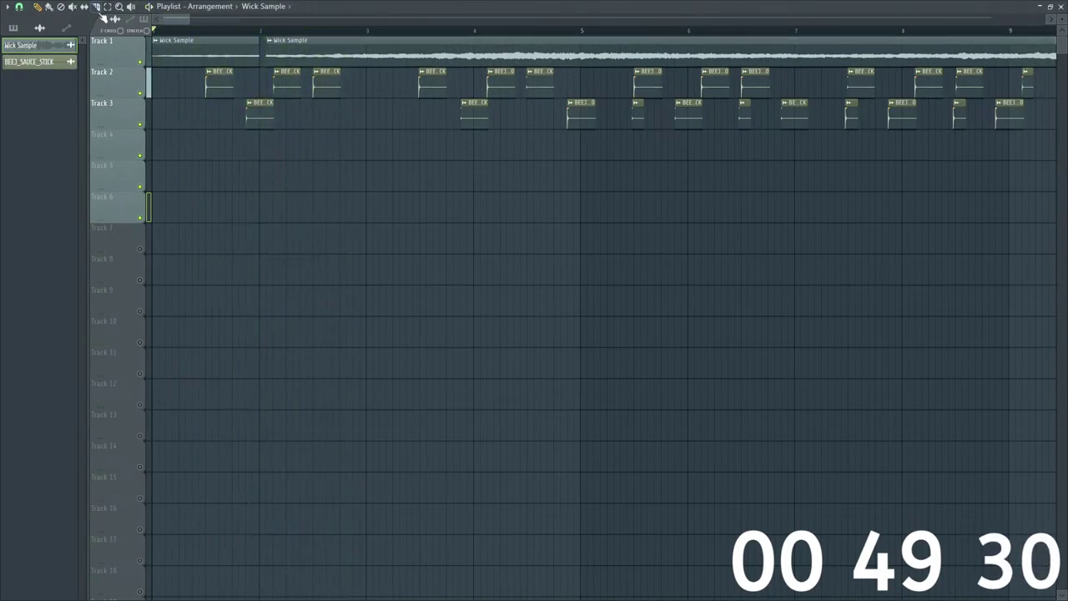
pyautogui.press('space')
pyautogui.moveTo(371, 45); pyautogui.dragTo(370, 75)
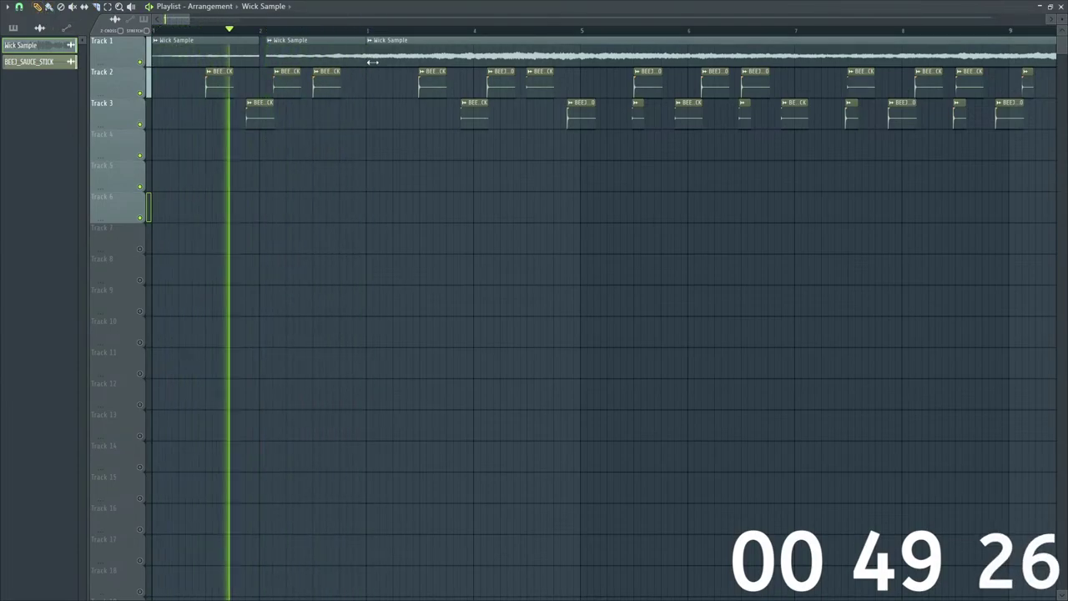
pyautogui.moveTo(370, 62); pyautogui.dragTo(375, 62)
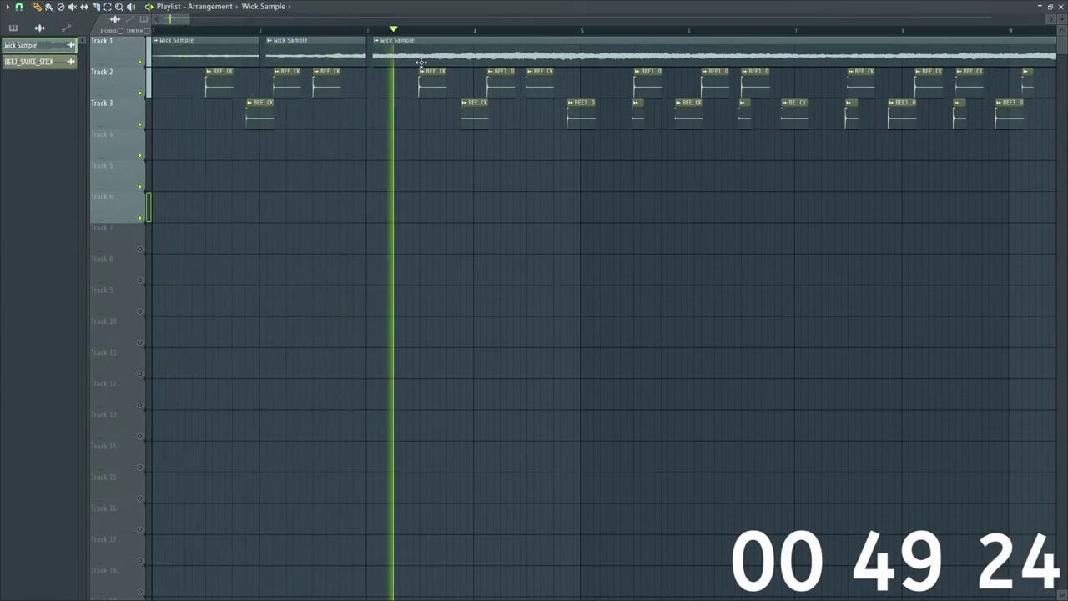
pyautogui.press('space')
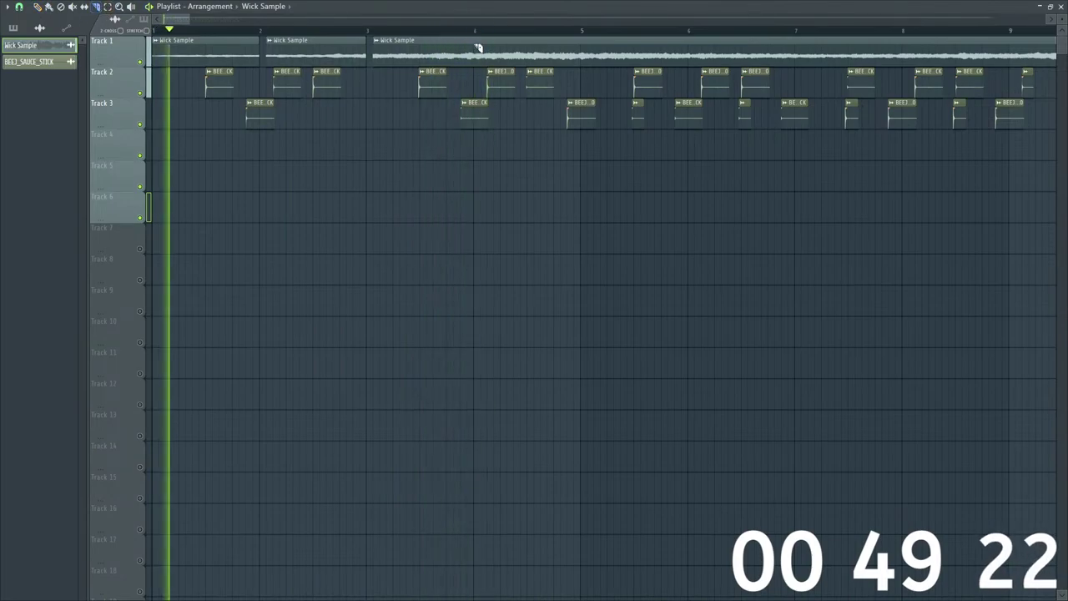
# Step: Slice the Wick Sample at bars 4 and 5 and place two short quarter-bar slices from bar 5
pyautogui.moveTo(478, 48); pyautogui.dragTo(502, 52)
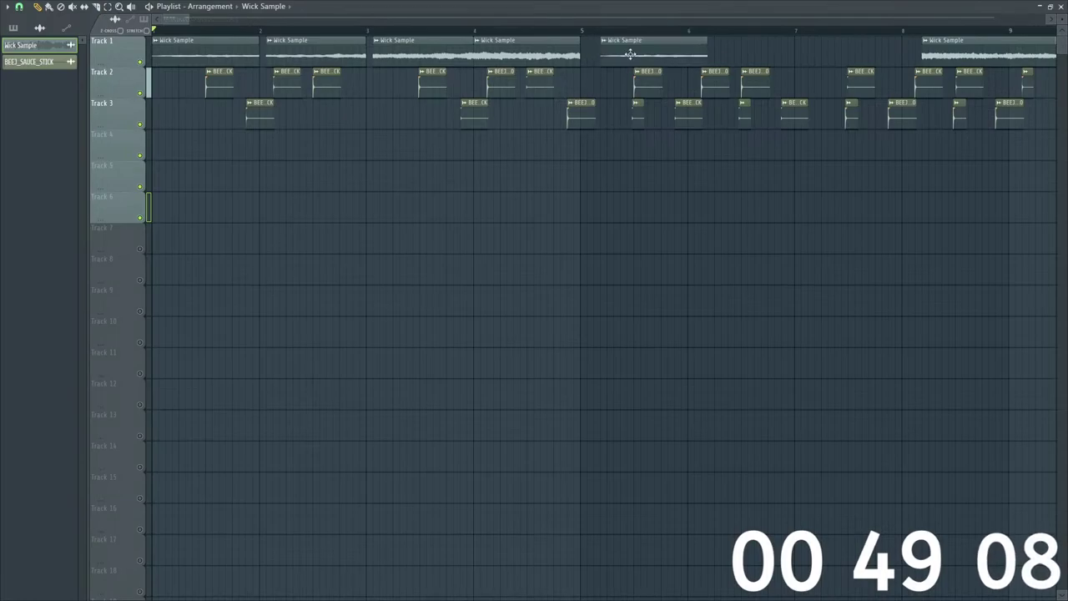
pyautogui.press('space')
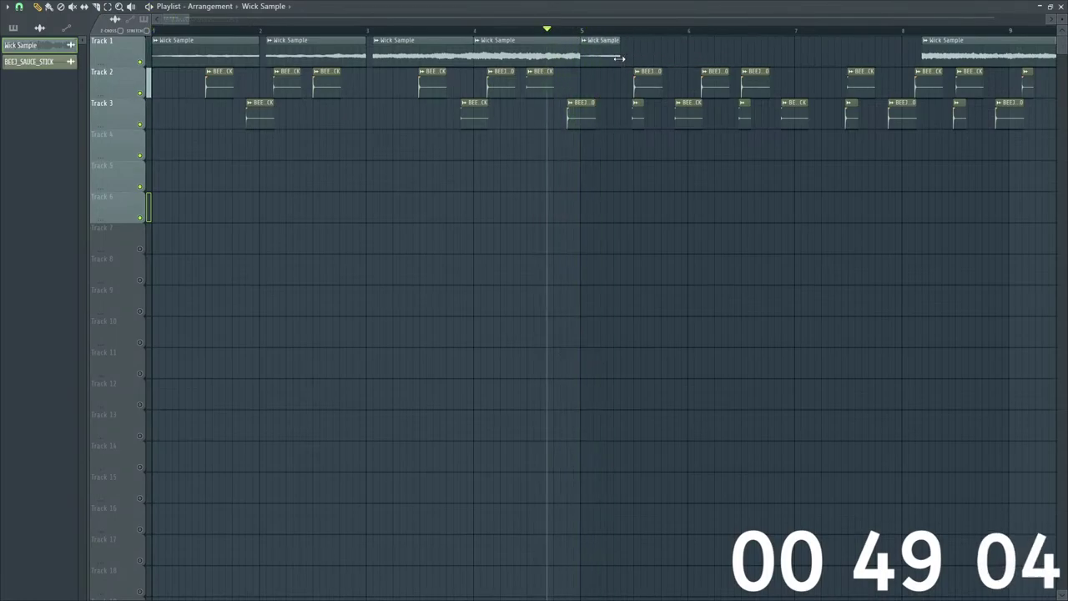
pyautogui.moveTo(629, 56); pyautogui.dragTo(623, 56)
pyautogui.press('space')
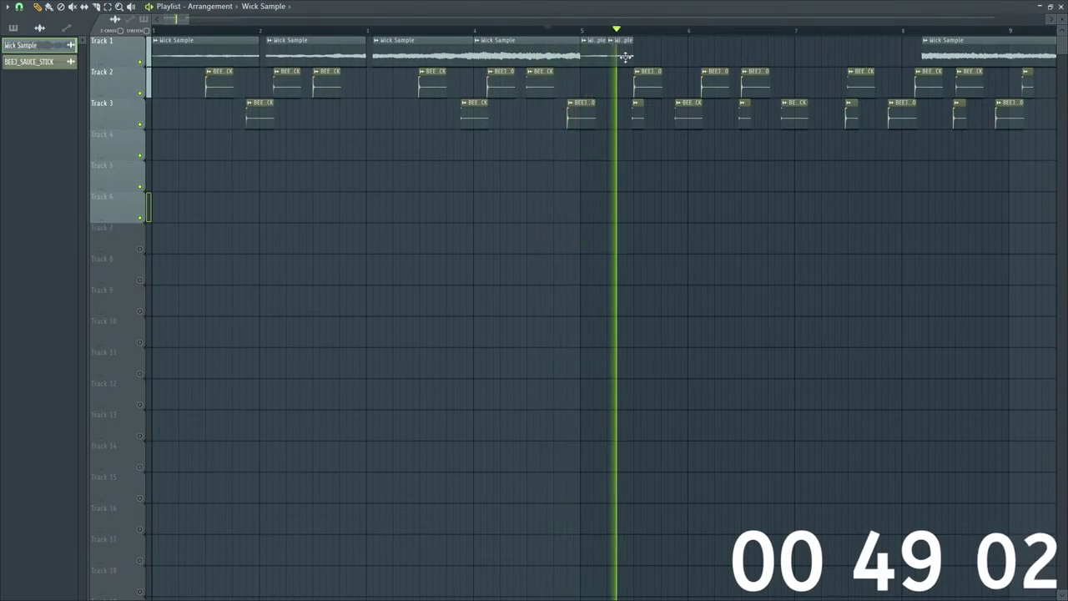
# Step: Move the long Wick Sample remainder against the short slices at bar 5.5, readjust it there and audition the join
pyautogui.press('space')
pyautogui.moveTo(901, 56); pyautogui.dragTo(649, 53)
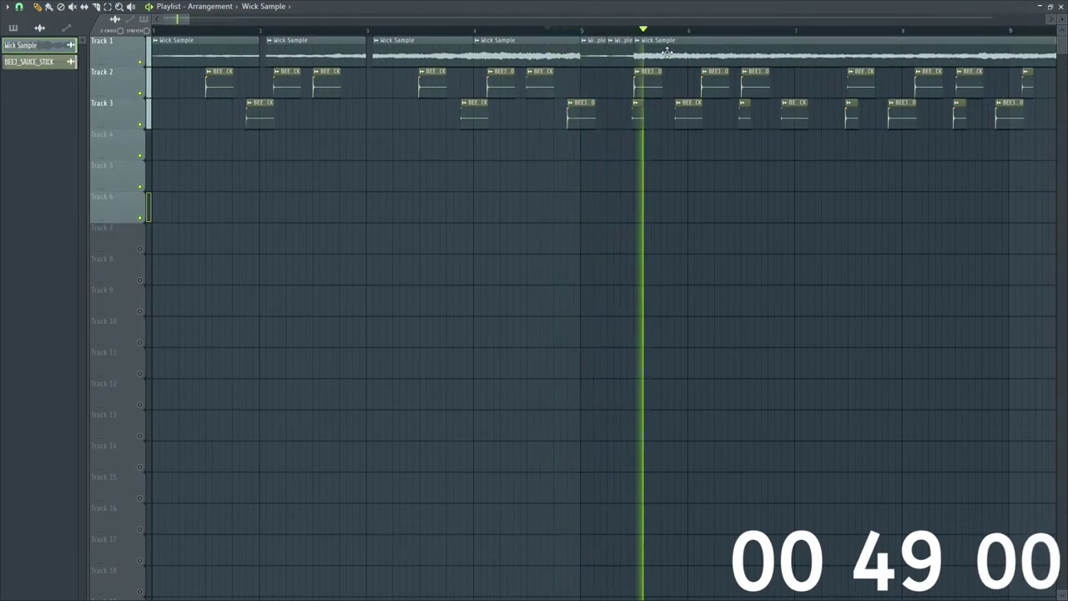
pyautogui.press('space')
pyautogui.press('space')
pyautogui.press('space')
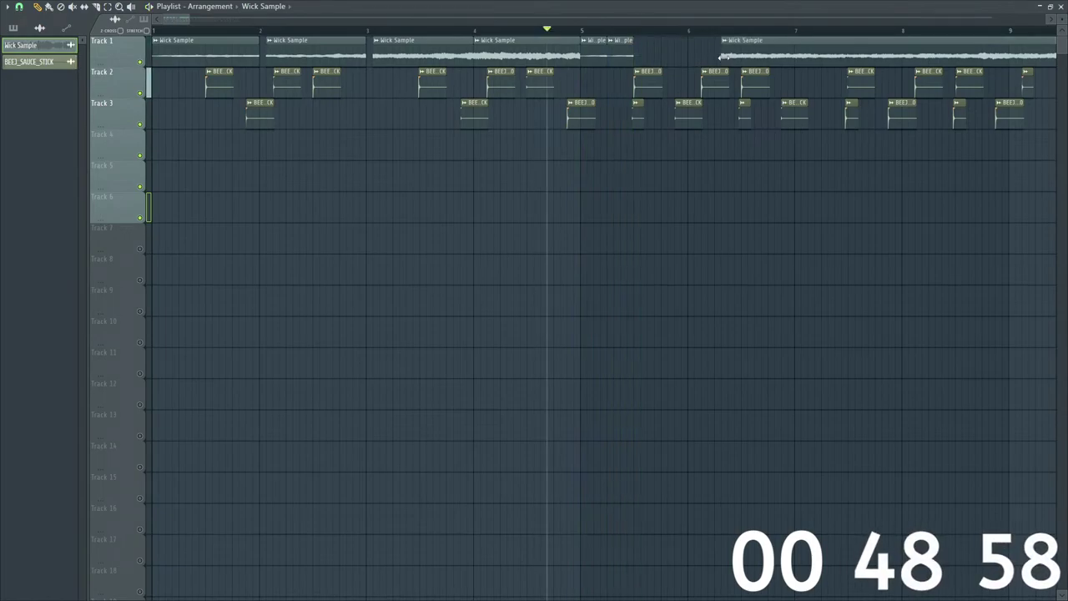
pyautogui.press('space')
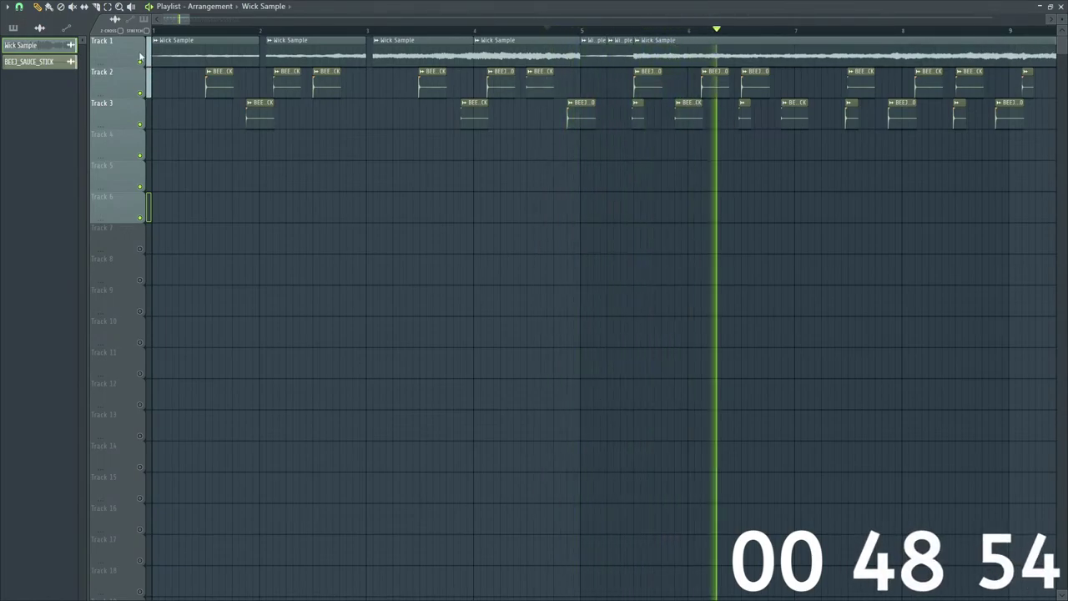
# Step: Slice the Wick Sample a quarter bar after bar 5.5 and repeat the short slice up to bar 6
pyautogui.moveTo(180, 19)
pyautogui.mouseDown()
pyautogui.moveTo(223, 23)
pyautogui.moveTo(194, 20)
pyautogui.mouseUp()
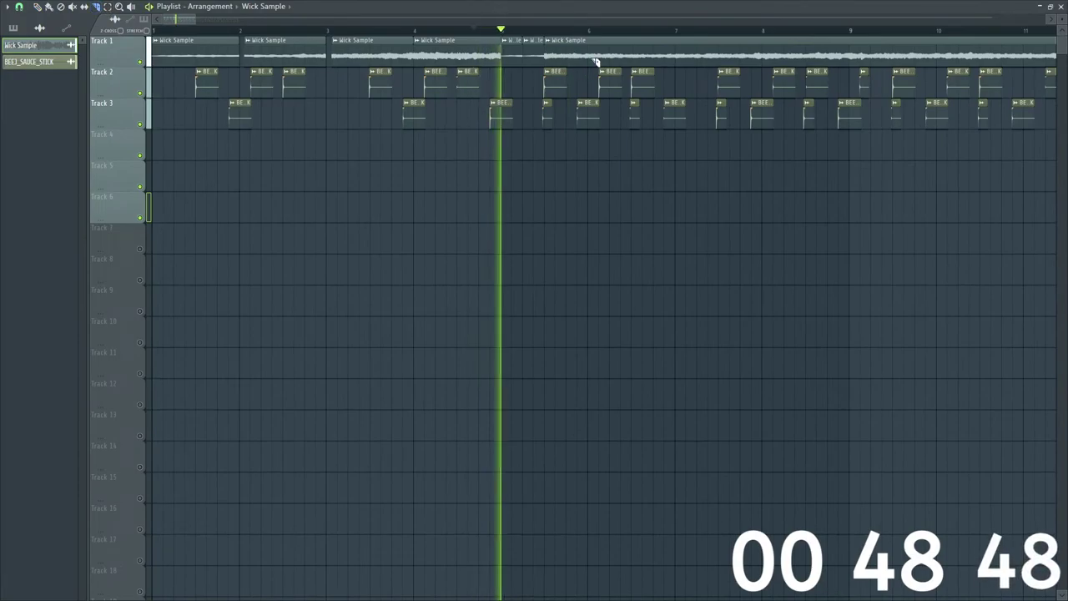
pyautogui.click(568, 63)
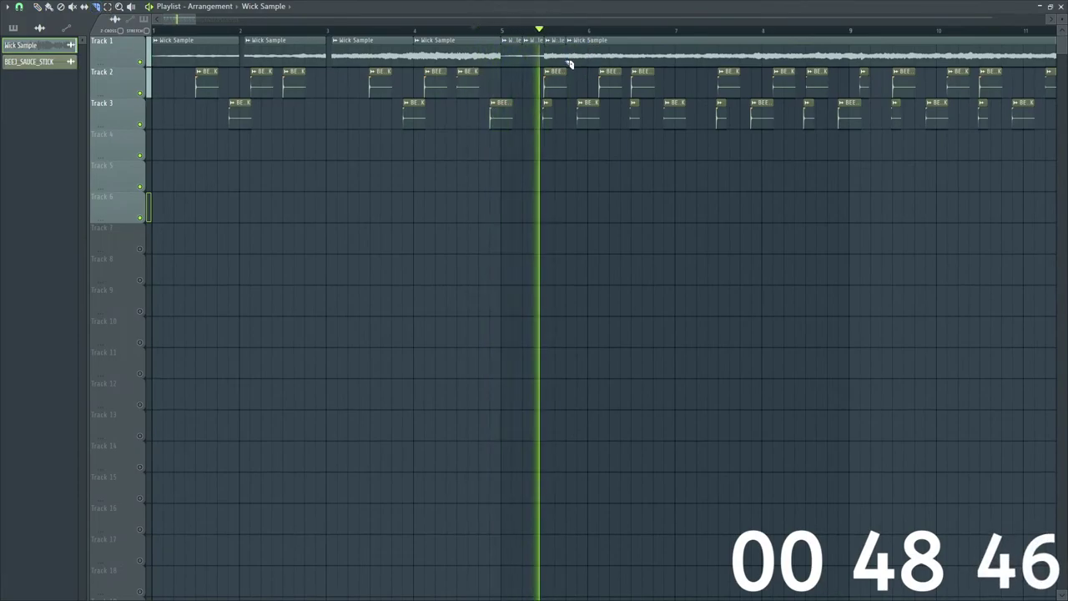
pyautogui.click(37, 6)
pyautogui.press('space')
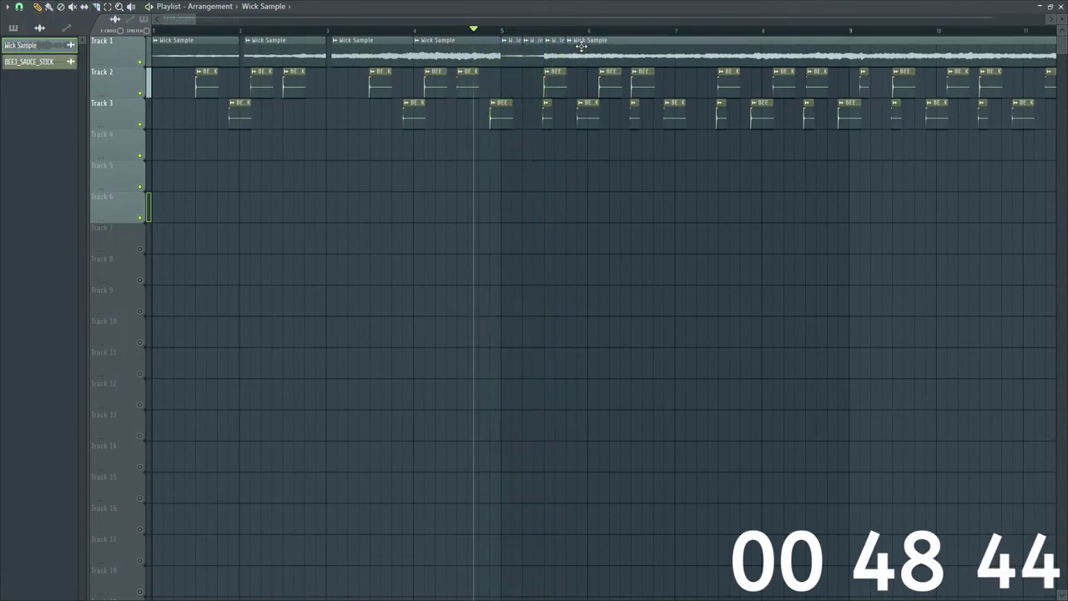
pyautogui.press('space')
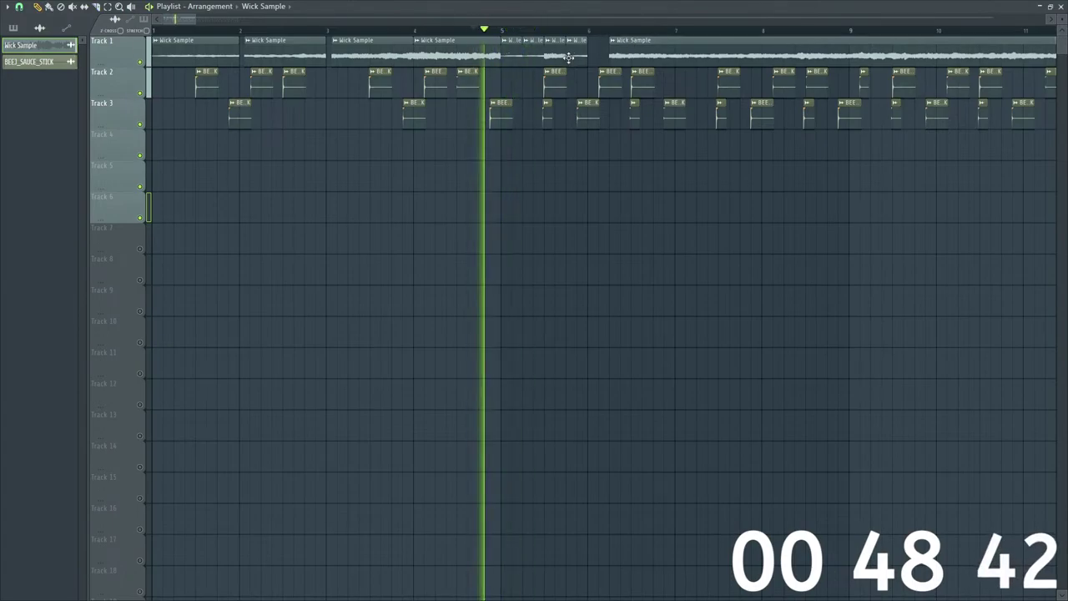
# Step: Move the long Wick Sample remainder to bar 6, slice it at bar 8 and replay the section
pyautogui.moveTo(628, 59); pyautogui.dragTo(606, 58)
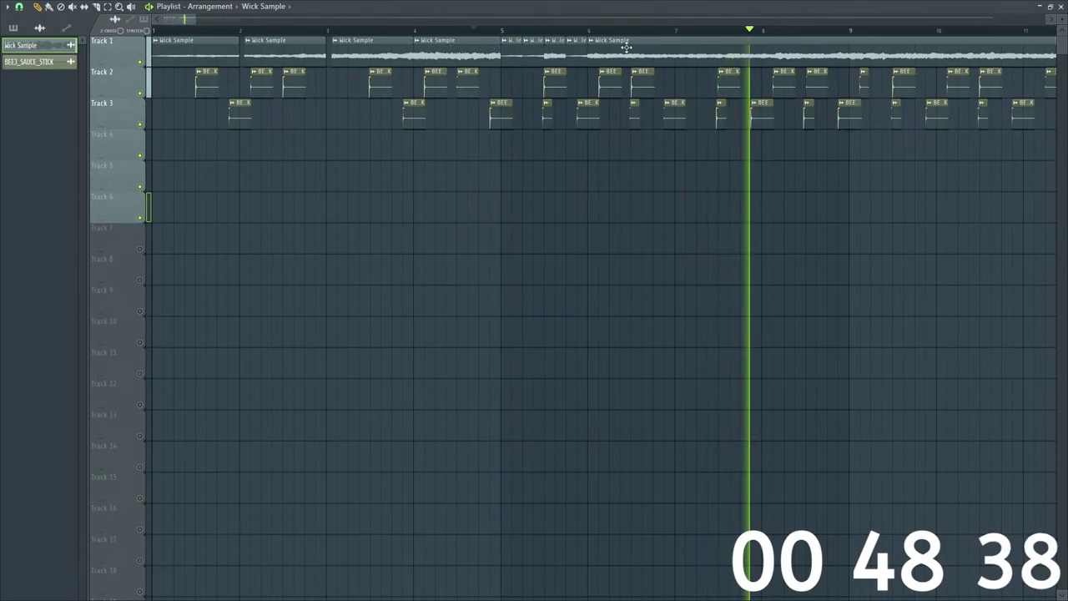
pyautogui.click(766, 52)
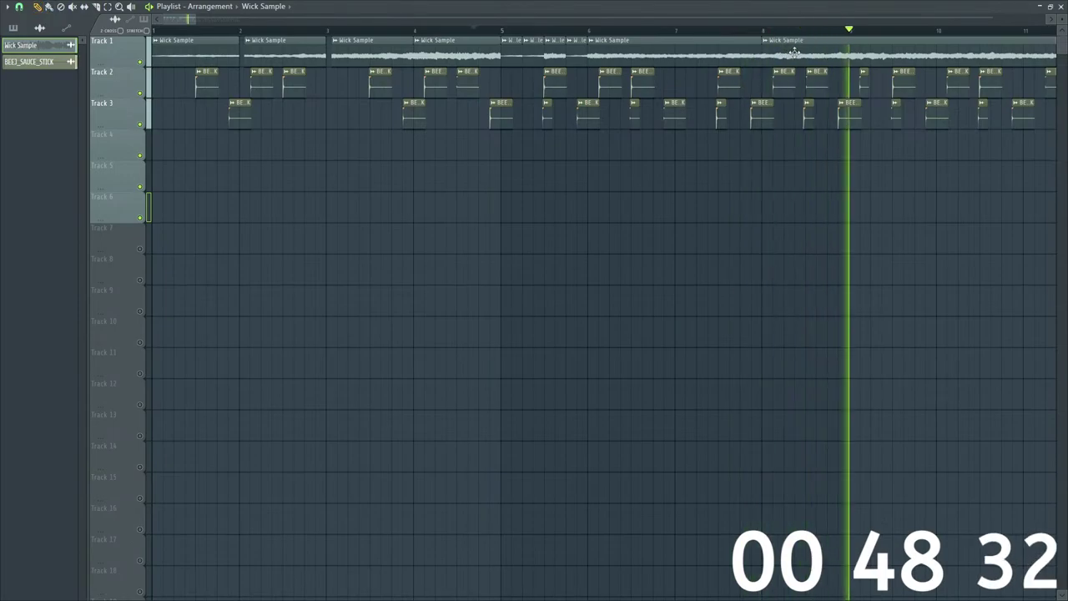
pyautogui.press('space')
# Step: Create a channel volume automation clip for the Wick Sample on Track 4 and shape its curve through bar 5
pyautogui.moveTo(190, 18); pyautogui.dragTo(242, 17)
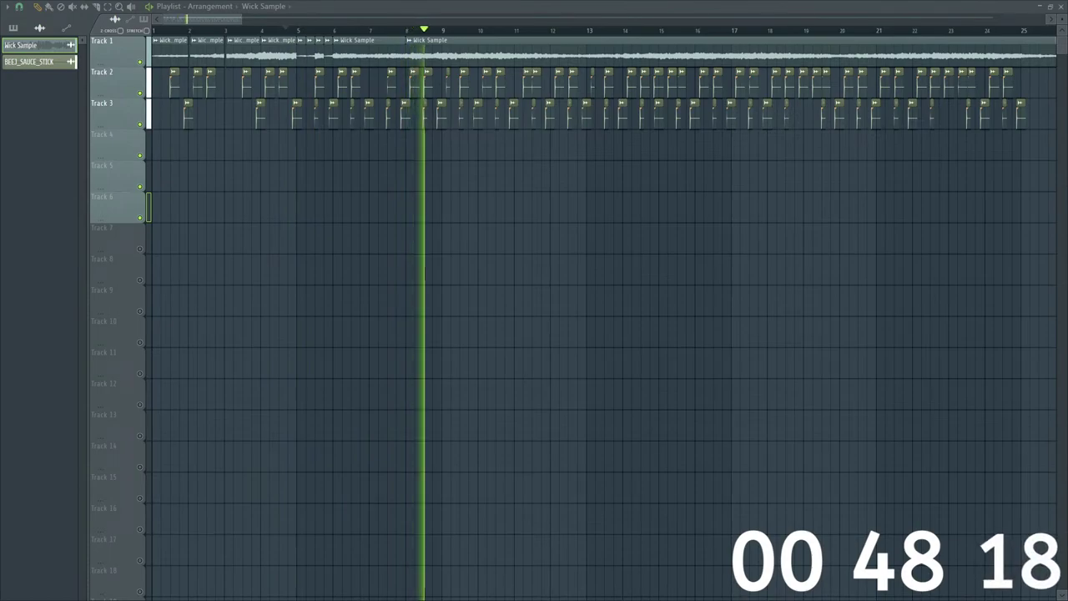
pyautogui.moveTo(243, 19); pyautogui.dragTo(236, 18)
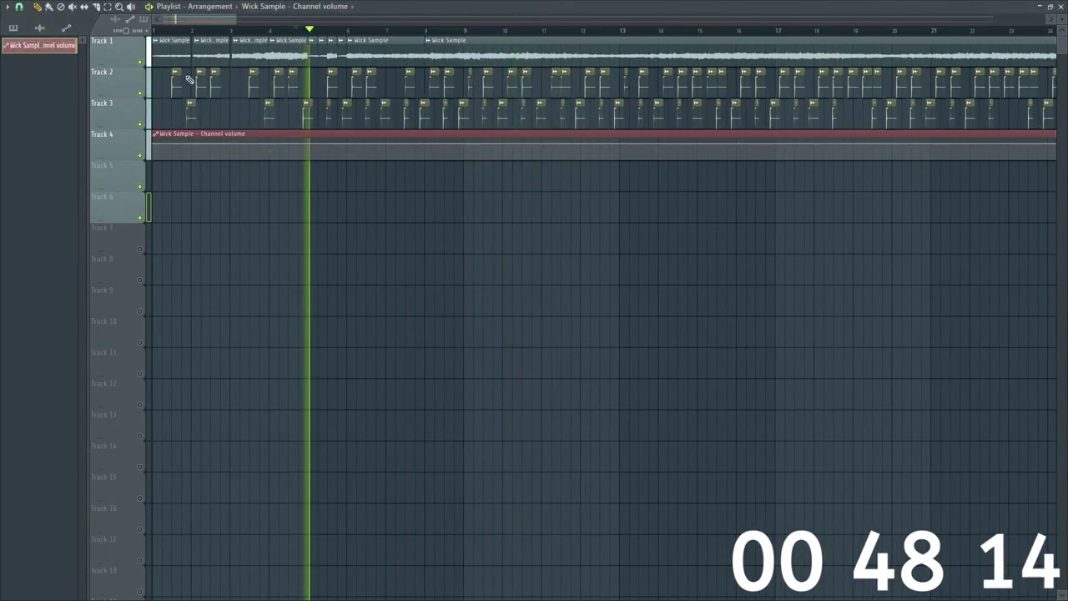
pyautogui.press('space')
pyautogui.press('space')
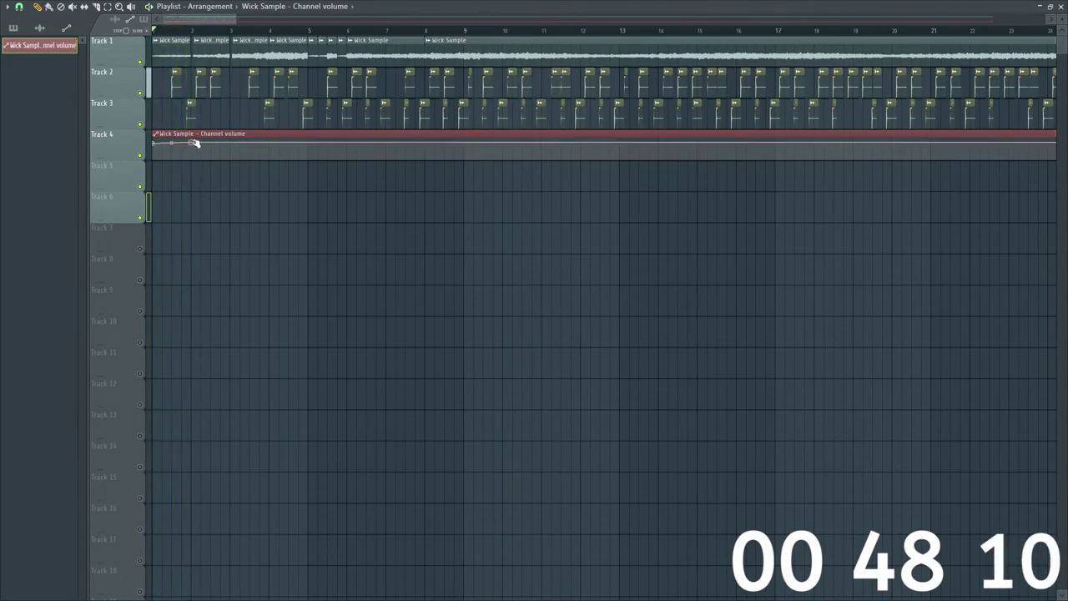
pyautogui.press('space')
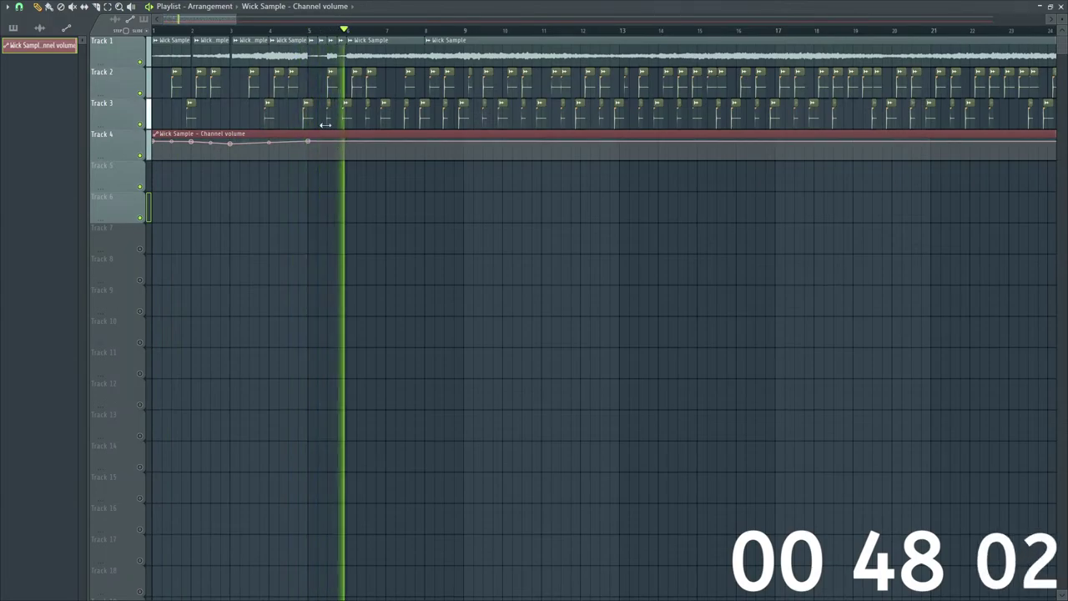
# Step: Add volume automation points between bars 5 and 6, dip the level at bars 5.5 and 6, and replay from just before bar 5
pyautogui.moveTo(237, 18); pyautogui.dragTo(206, 19)
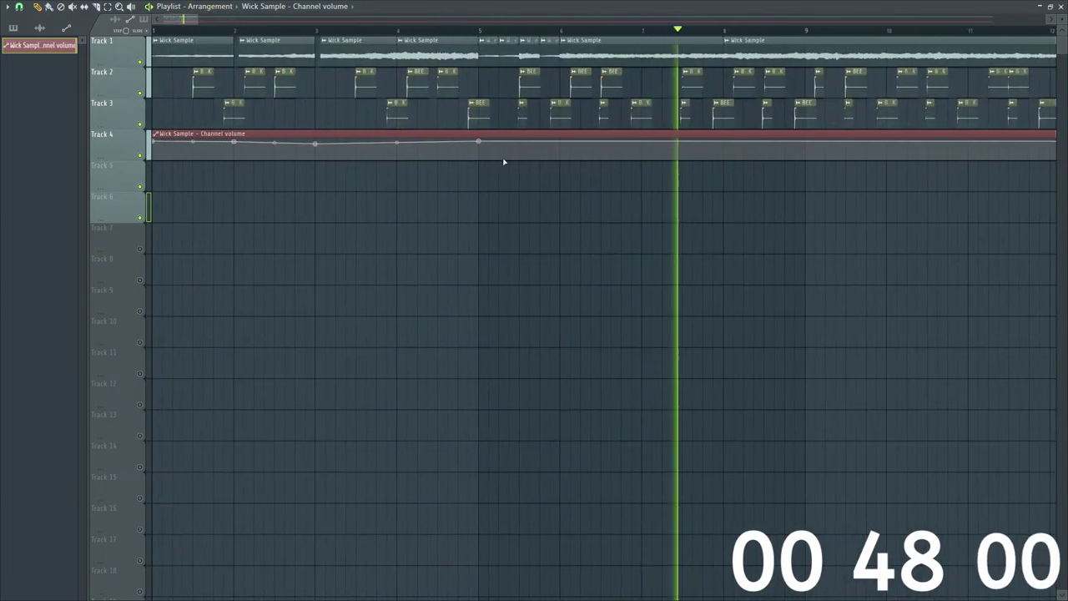
pyautogui.rightClick(540, 143)
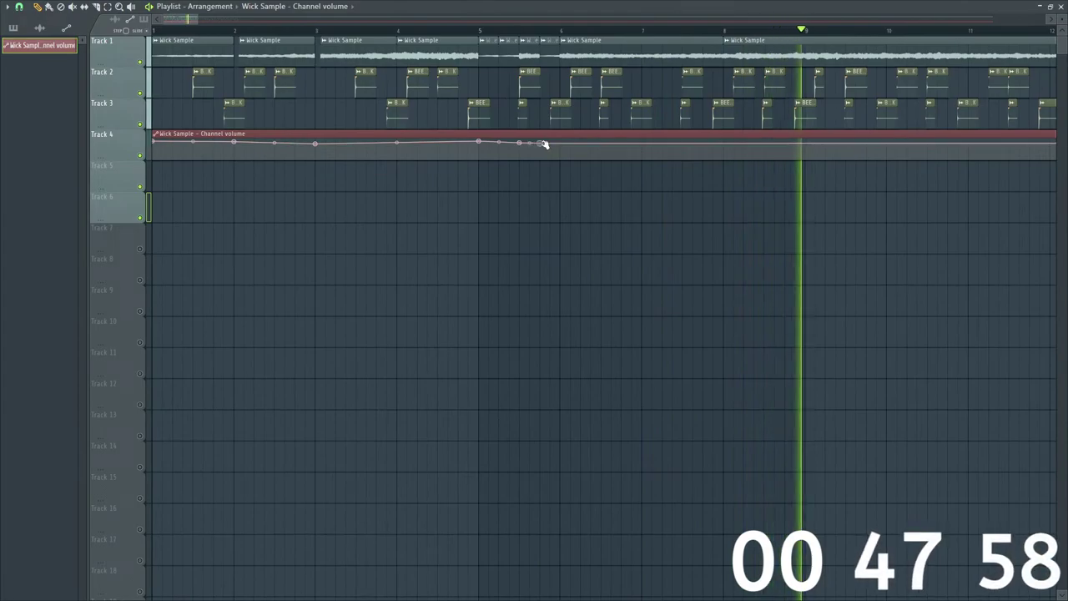
pyautogui.moveTo(519, 143); pyautogui.dragTo(519, 147)
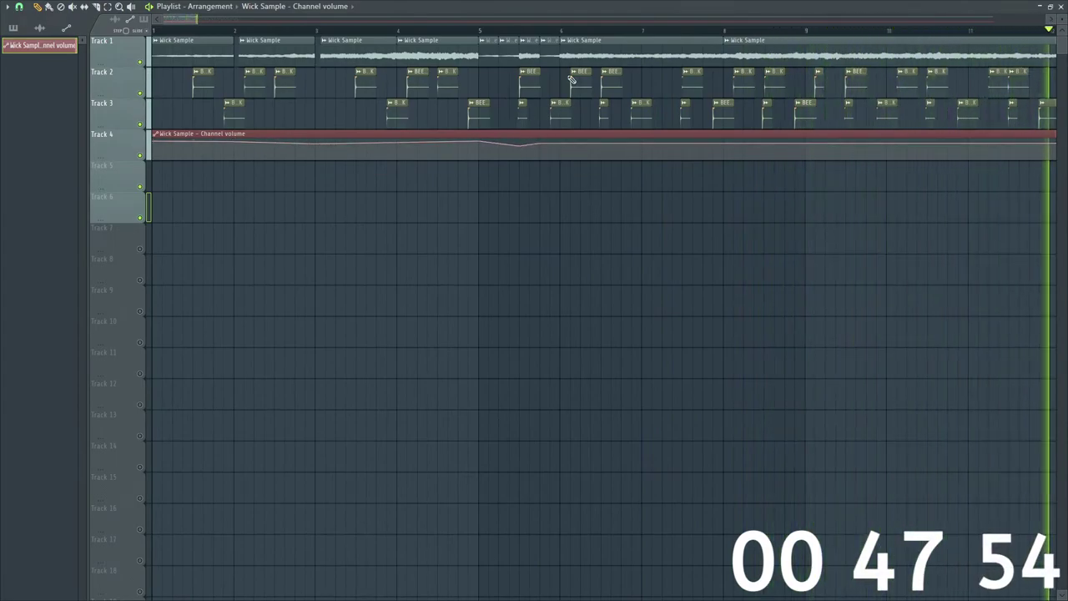
pyautogui.click(462, 30)
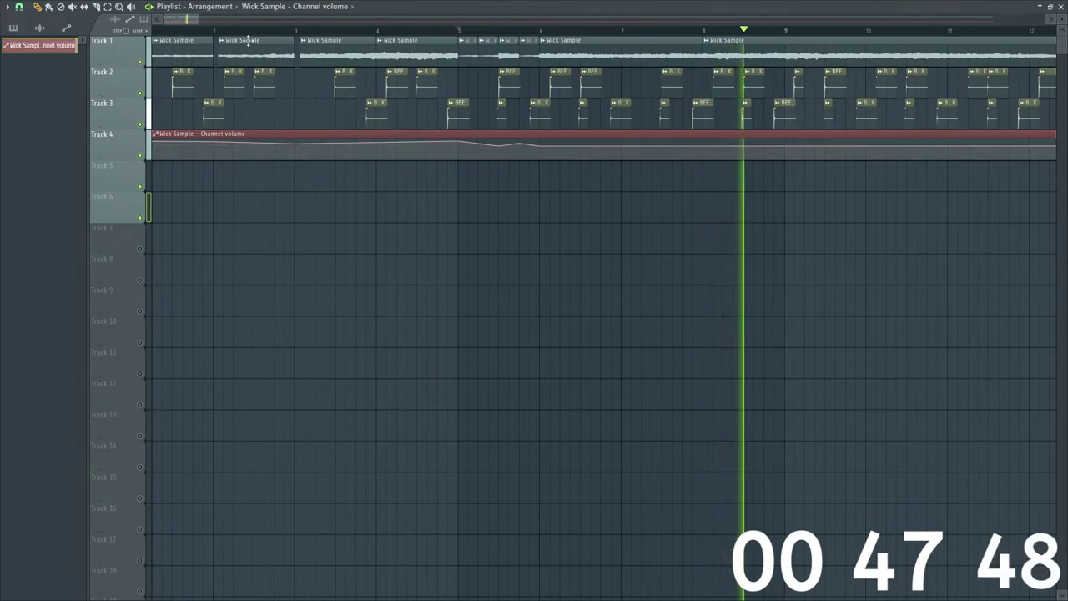
# Step: Slice the Wick Sample at bar 10 and move the remainder to about bar 12.6
pyautogui.moveTo(196, 14)
pyautogui.mouseDown()
pyautogui.moveTo(221, 20)
pyautogui.moveTo(210, 19)
pyautogui.mouseUp()
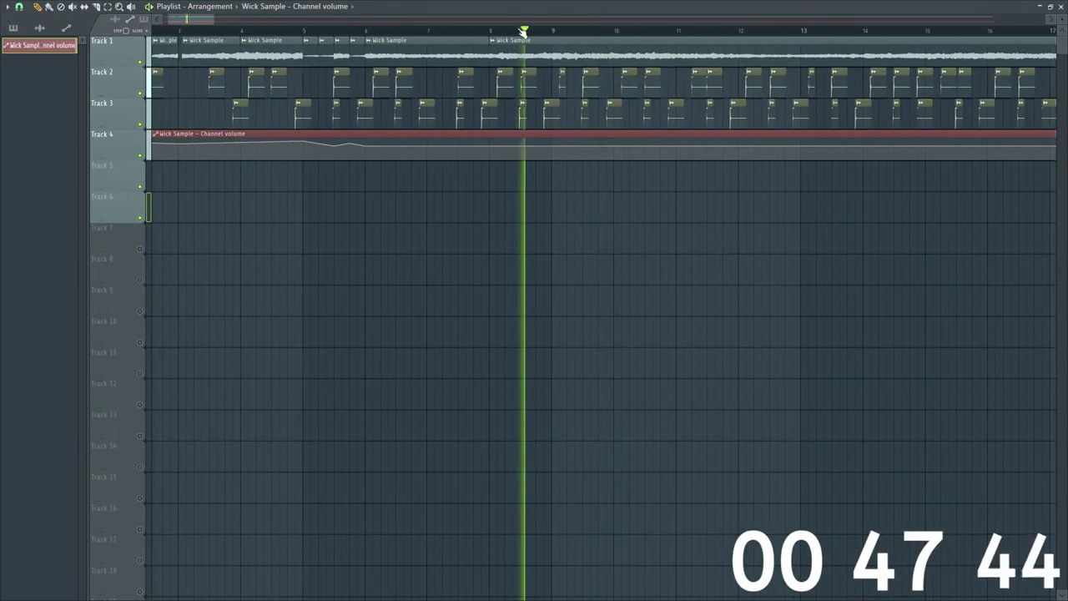
pyautogui.press('space')
pyautogui.click(620, 69)
pyautogui.press('space')
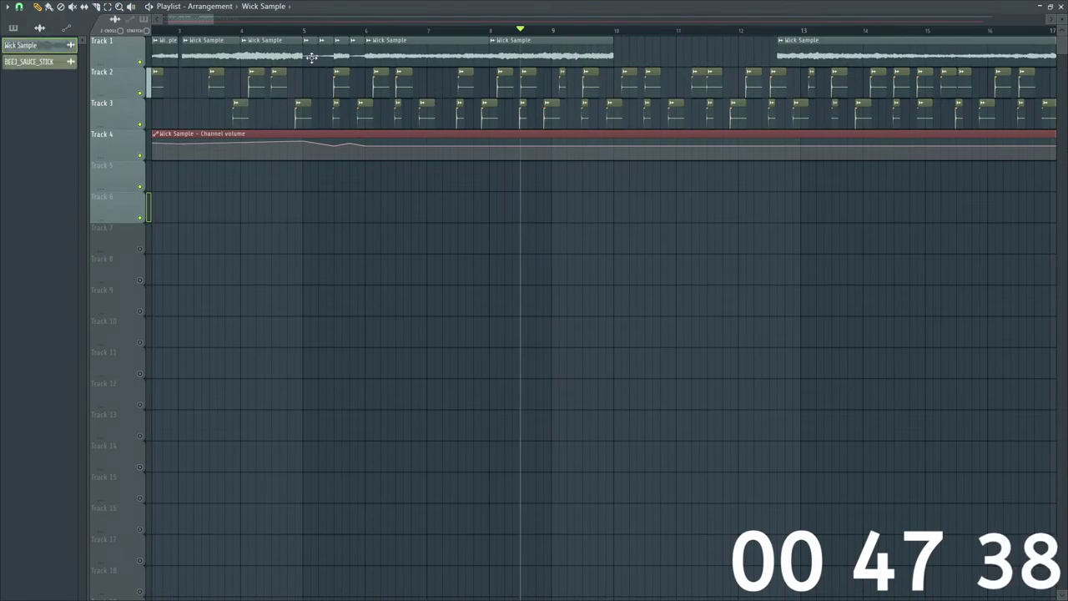
# Step: Shorten the Wick Sample clip to end at bar 9 and place short chops at bars 9 and 9.25
pyautogui.moveTo(643, 53); pyautogui.dragTo(551, 57)
pyautogui.press('space')
pyautogui.press('space')
pyautogui.press('space')
pyautogui.press('space')
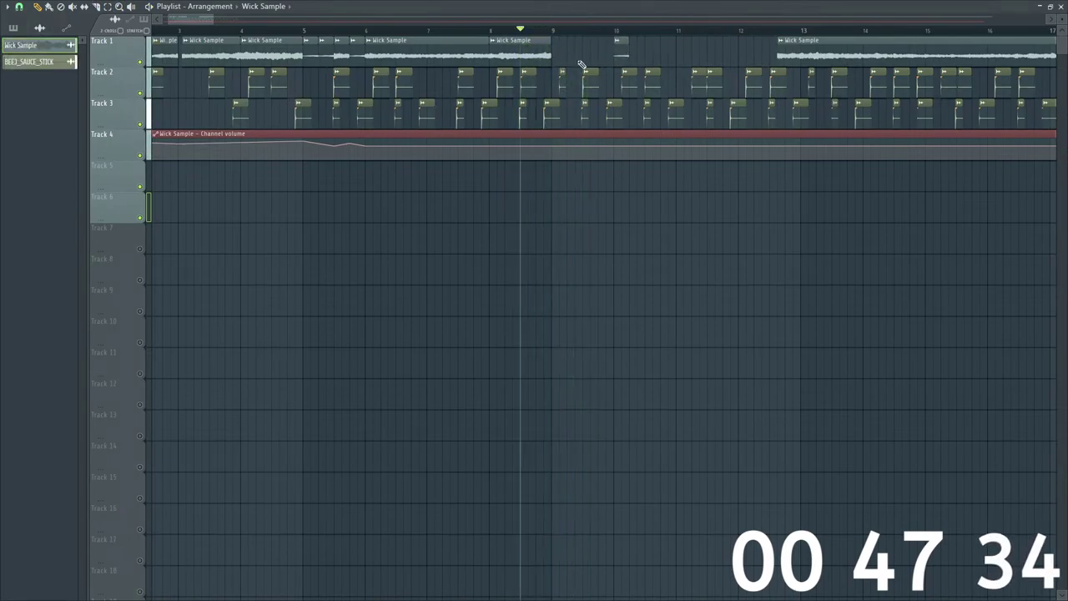
pyautogui.click(569, 59)
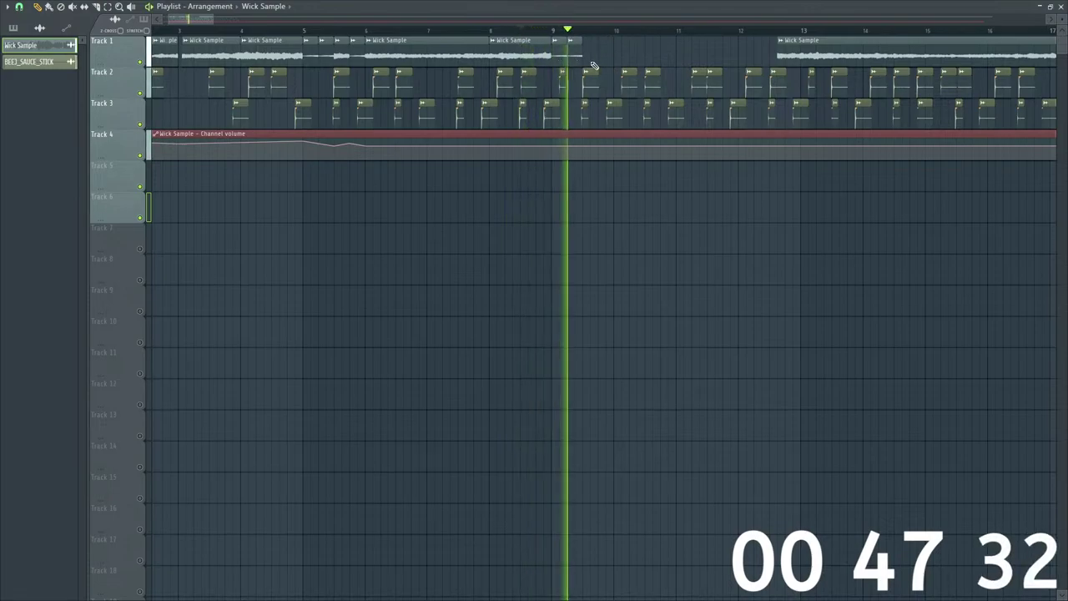
pyautogui.rightClick(587, 58)
pyautogui.press('space')
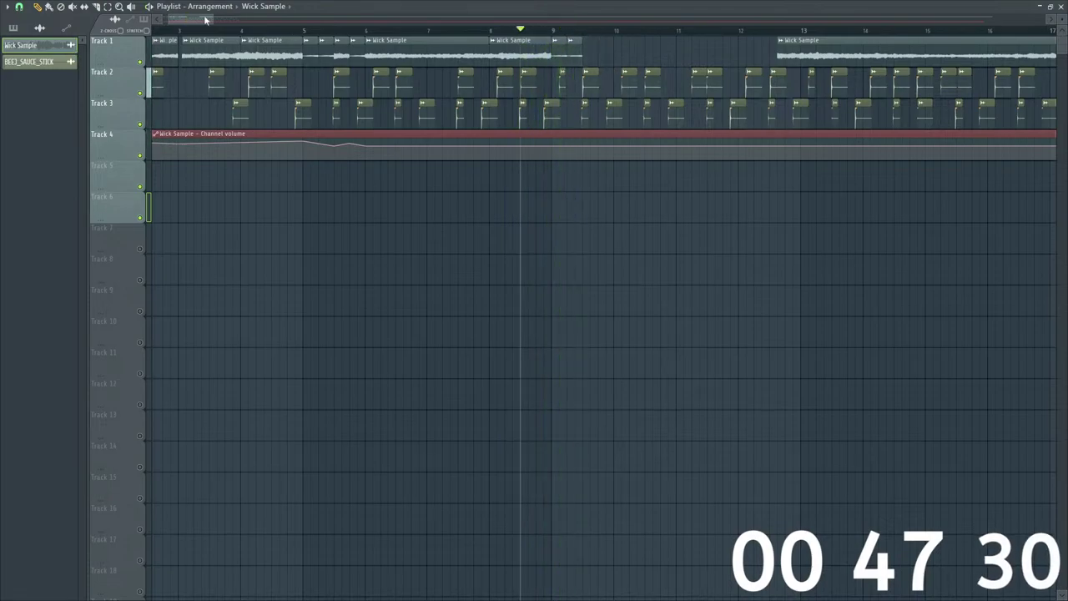
# Step: Place a Wick Sample clip at bar 9.5, shorten it to a quarter-bar chop and repeat it at bar 9.75
pyautogui.moveTo(206, 19); pyautogui.dragTo(188, 20)
pyautogui.press('space')
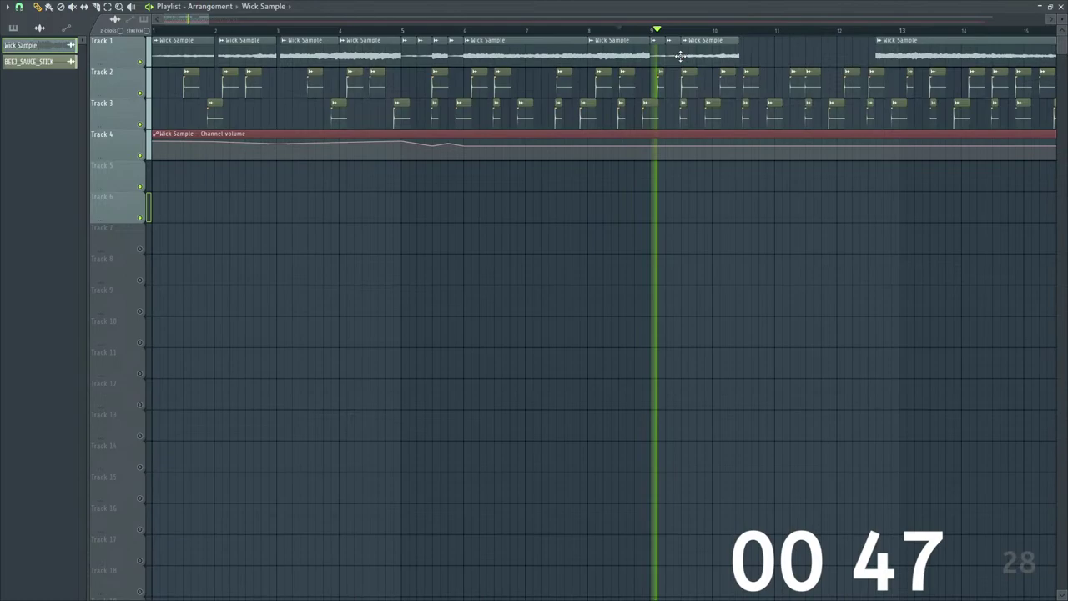
pyautogui.click(741, 58)
pyautogui.press('space')
pyautogui.moveTo(739, 61); pyautogui.dragTo(693, 61)
pyautogui.press('space')
pyautogui.press('space')
pyautogui.click(702, 61)
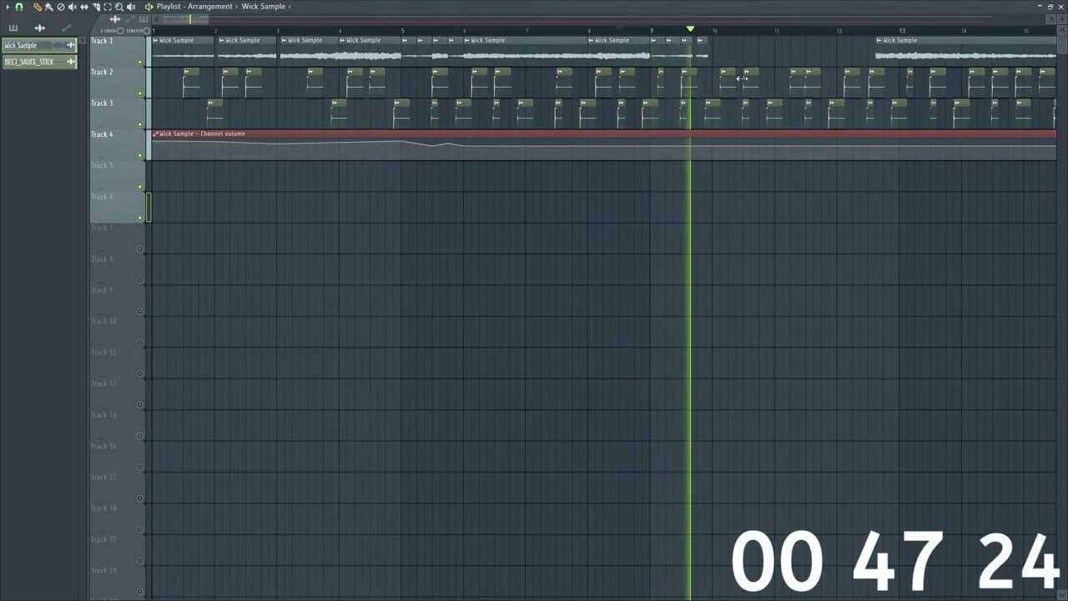
pyautogui.press('space')
pyautogui.press('space')
# Step: Move the long Wick Sample remainder to bar 10 and replay it from about bar 11.6
pyautogui.moveTo(900, 60); pyautogui.dragTo(736, 60)
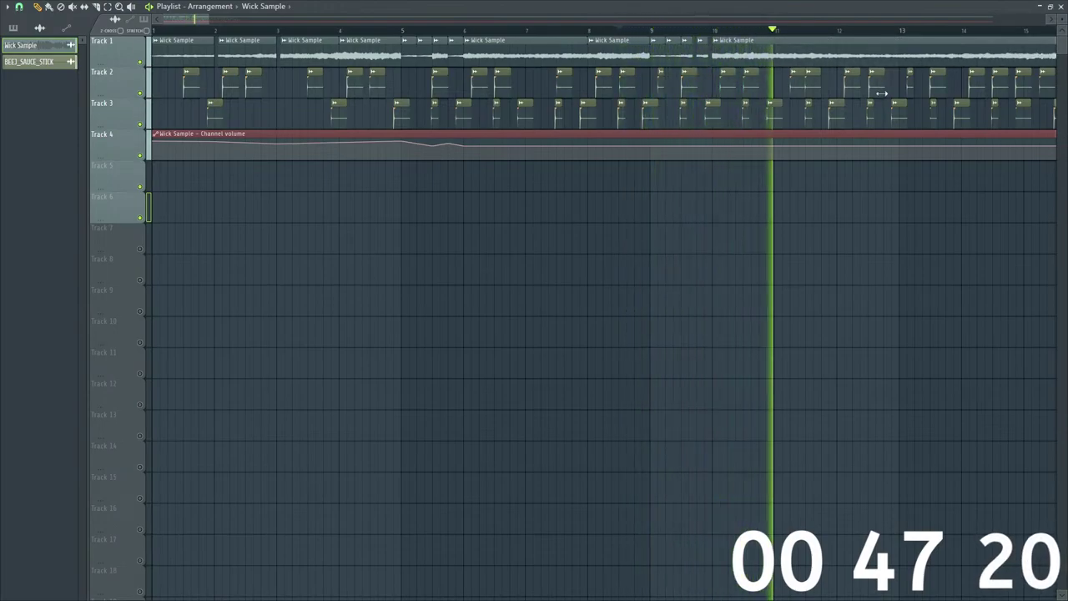
pyautogui.moveTo(204, 20); pyautogui.dragTo(233, 19)
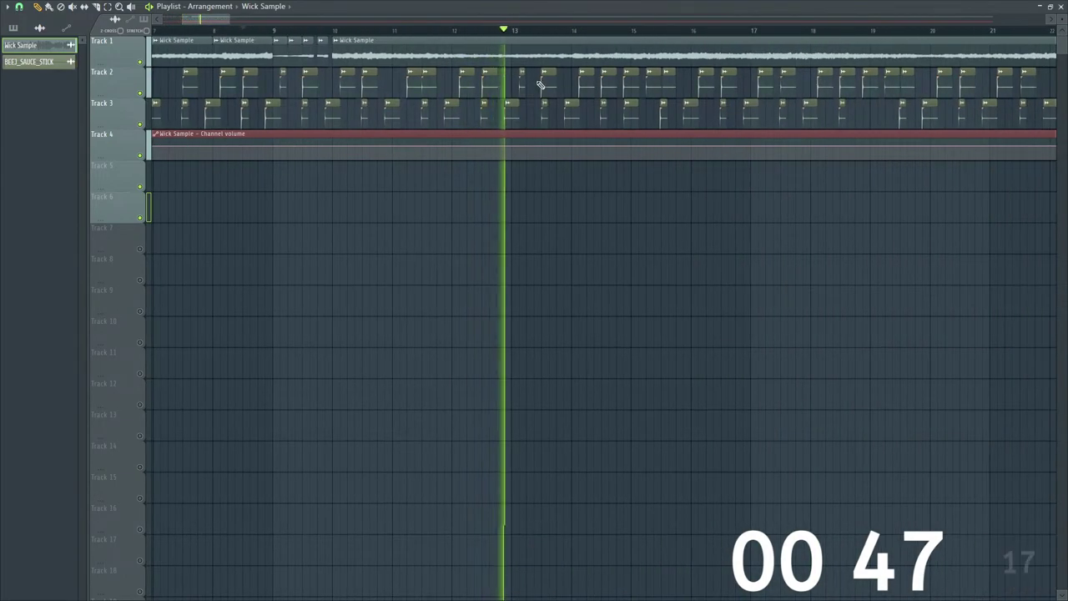
pyautogui.click(431, 34)
pyautogui.press('space')
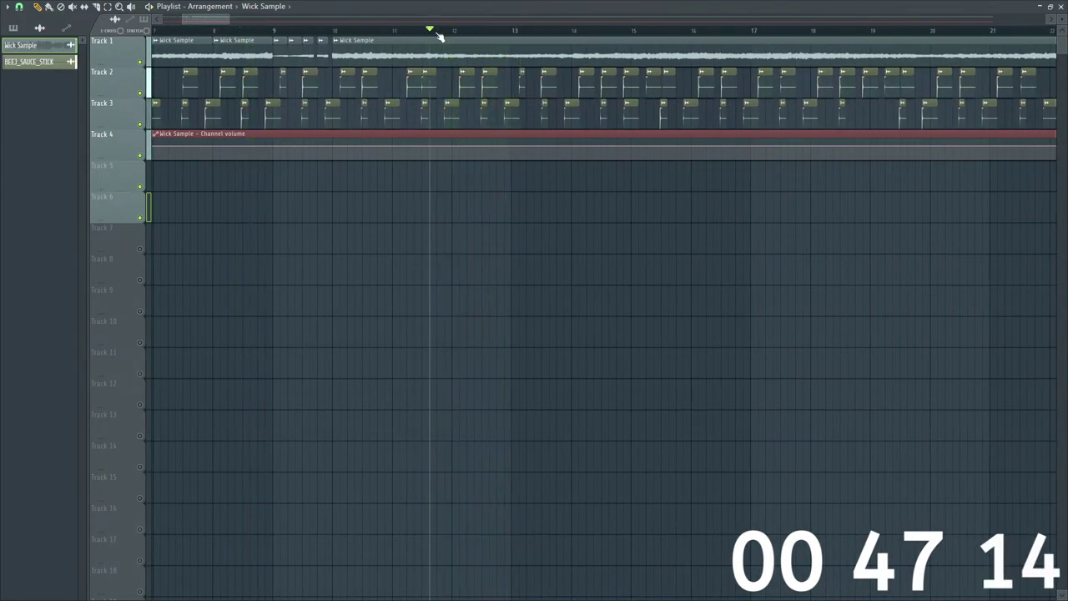
pyautogui.press('space')
# Step: Cut a Wick Sample chop from bar 12 to about bar 12.4 and move the long remainder to bar 13
pyautogui.press('space')
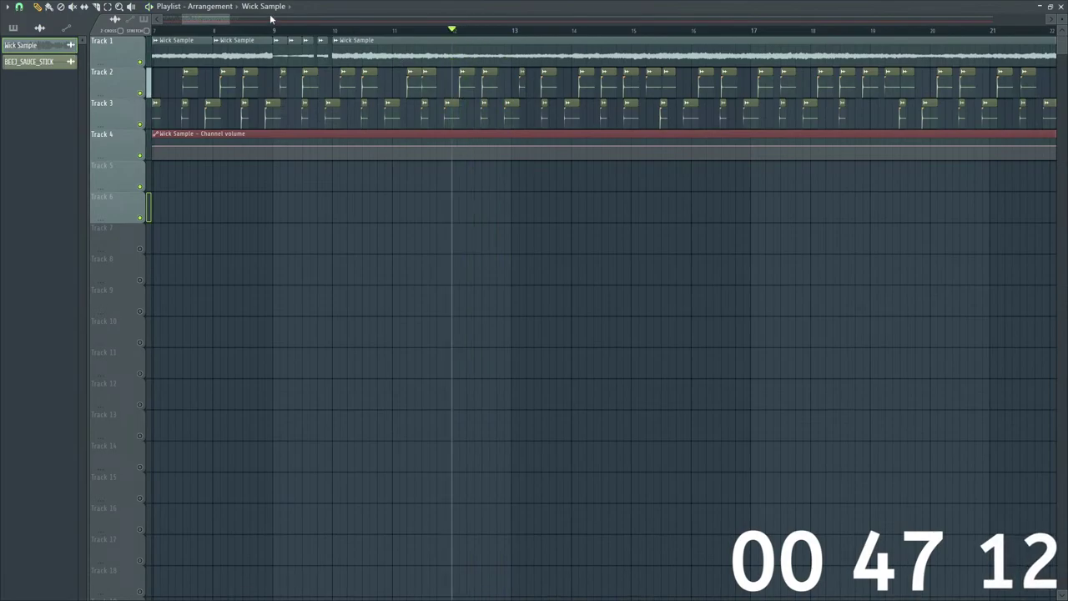
pyautogui.press('space')
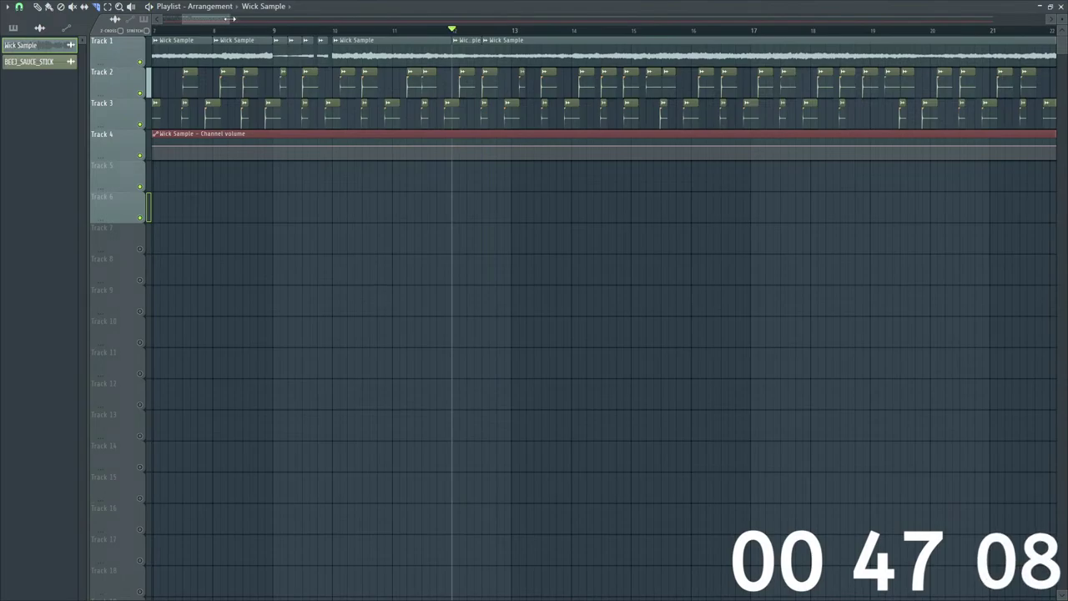
pyautogui.moveTo(233, 18); pyautogui.dragTo(209, 18)
pyautogui.click(19, 7)
pyautogui.click(33, 59)
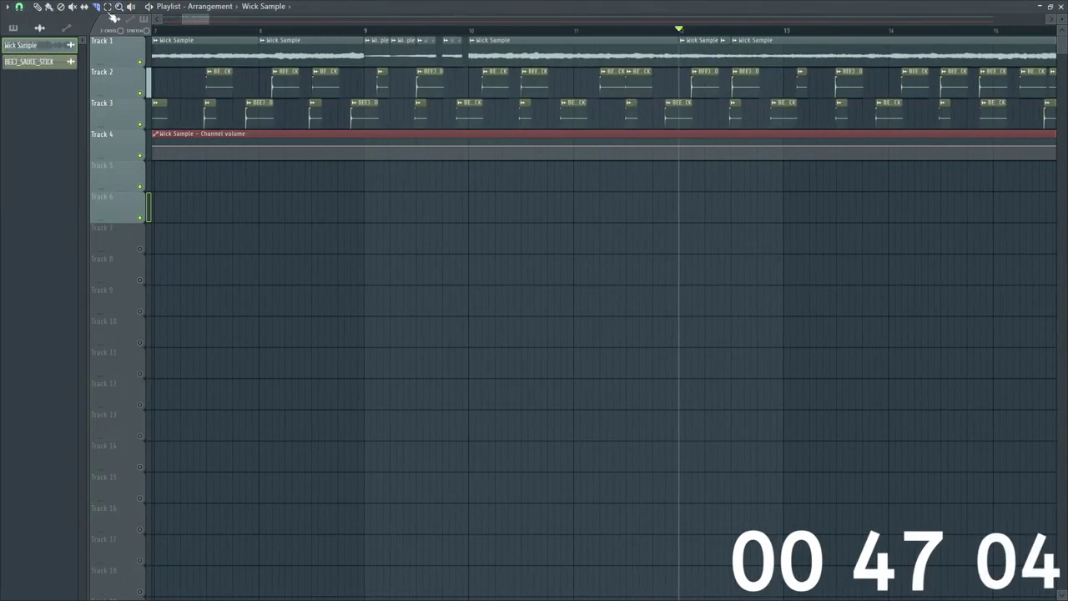
pyautogui.press('space')
pyautogui.press('space')
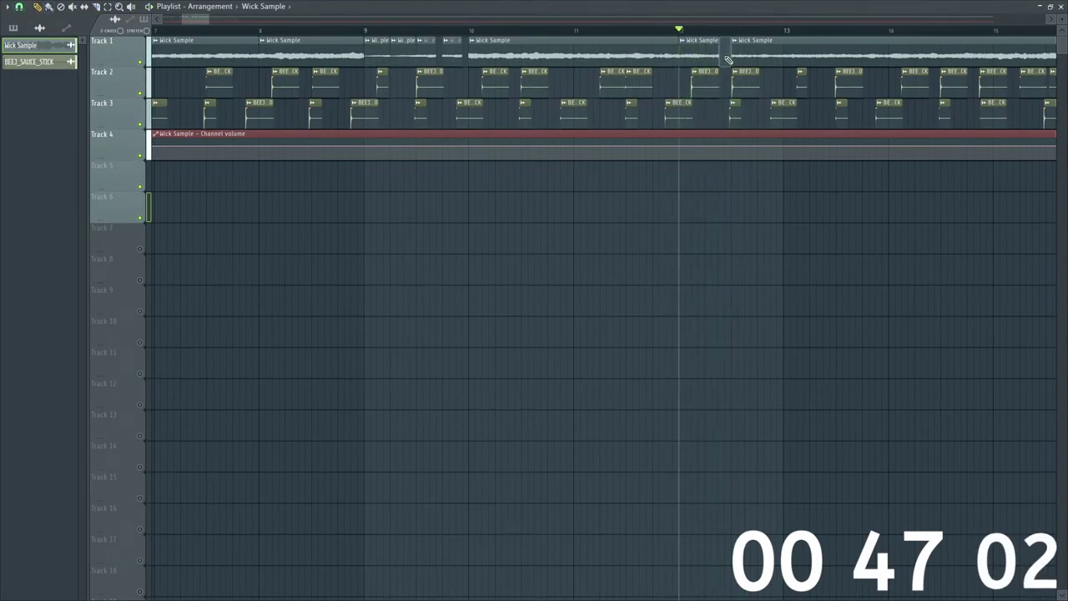
pyautogui.press('space')
# Step: Repeat the bar 12 chop on Track 1 at about bars 12.4 and 12.75 to fill the space up to bar 13
pyautogui.press('space')
pyautogui.moveTo(753, 60); pyautogui.dragTo(809, 61)
pyautogui.press('space')
pyautogui.press('space')
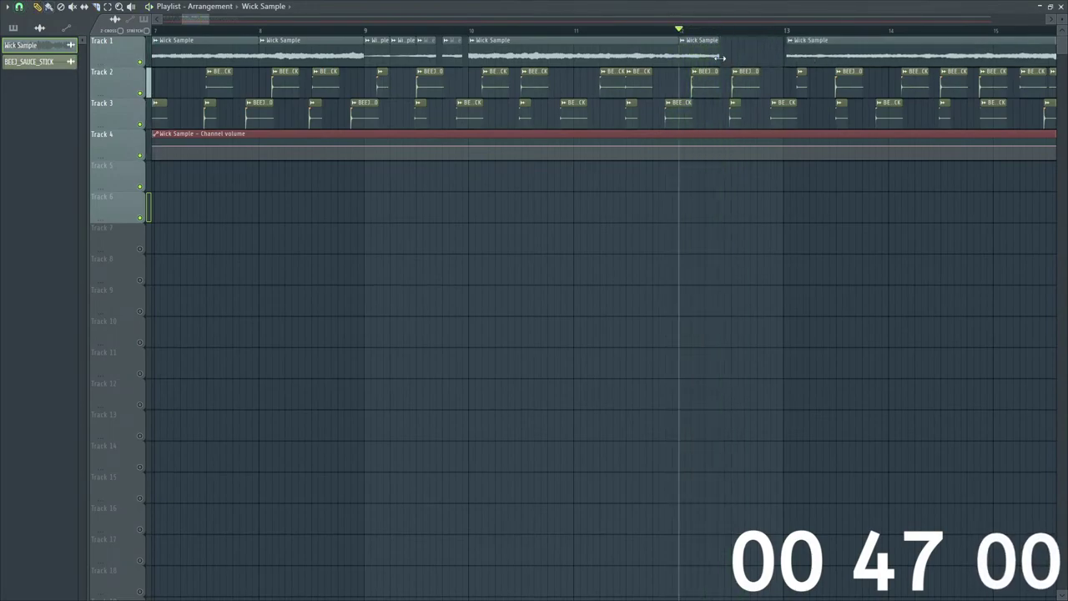
pyautogui.press('space')
pyautogui.moveTo(734, 58); pyautogui.dragTo(758, 189)
pyautogui.press('space')
pyautogui.press('space')
pyautogui.press('space')
pyautogui.press('space')
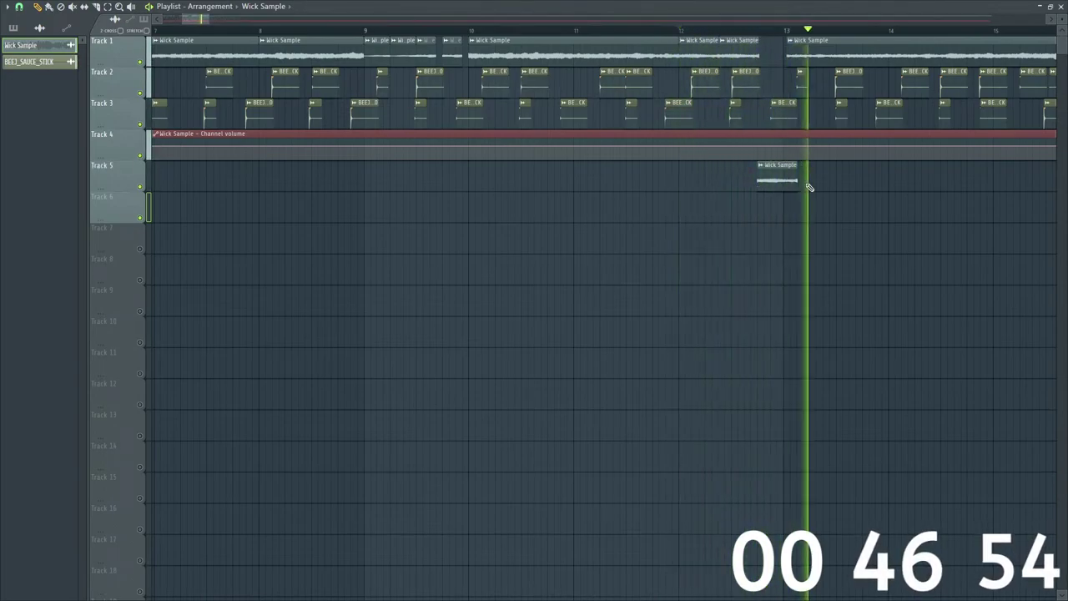
pyautogui.hotkey('ctrl', 'z')
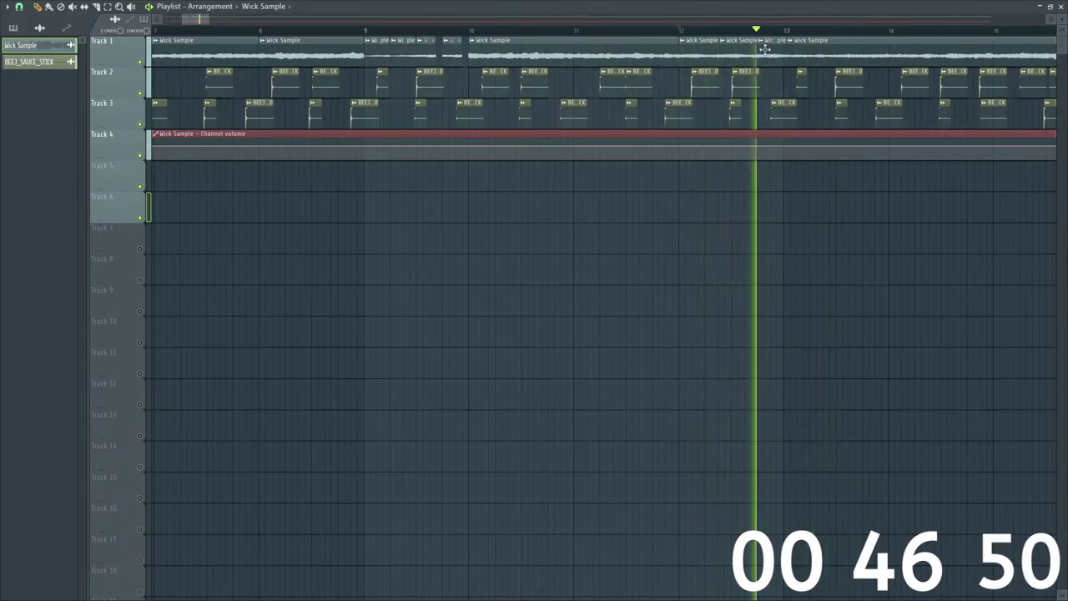
pyautogui.moveTo(209, 19); pyautogui.dragTo(198, 19)
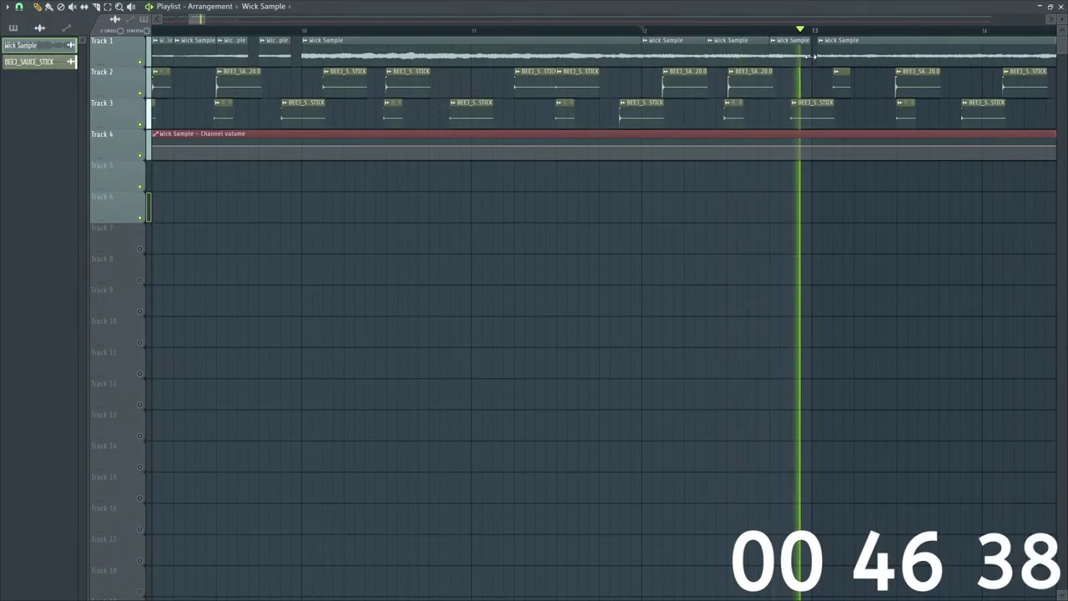
# Step: Replay from about bar 12, then slice the Wick Sample at bar 16 and move the remainder to about bar 17
pyautogui.moveTo(204, 20); pyautogui.dragTo(265, 20)
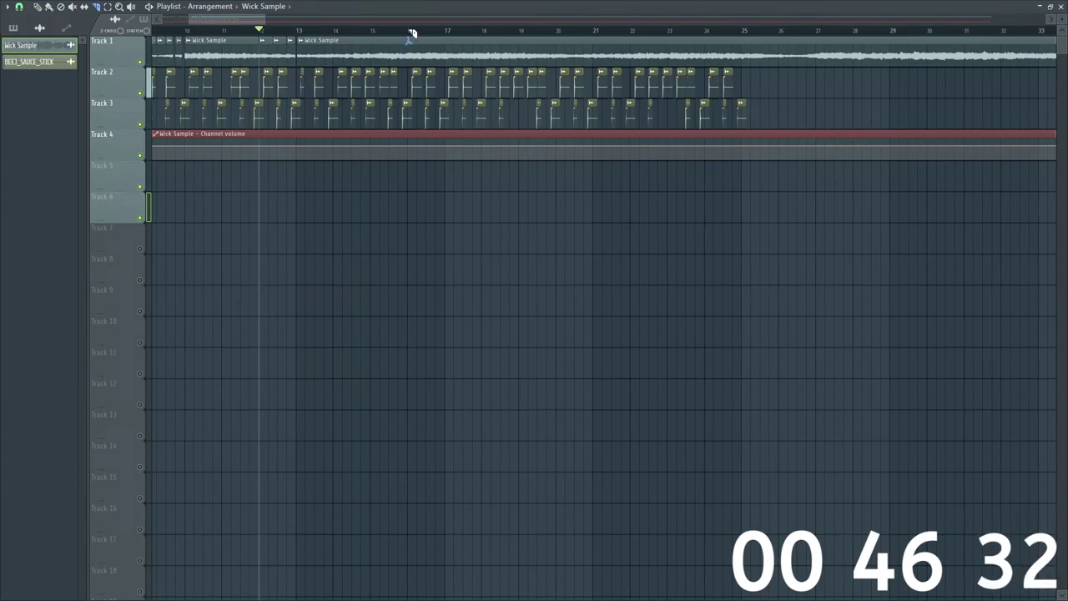
pyautogui.scroll(3, 263, 18)
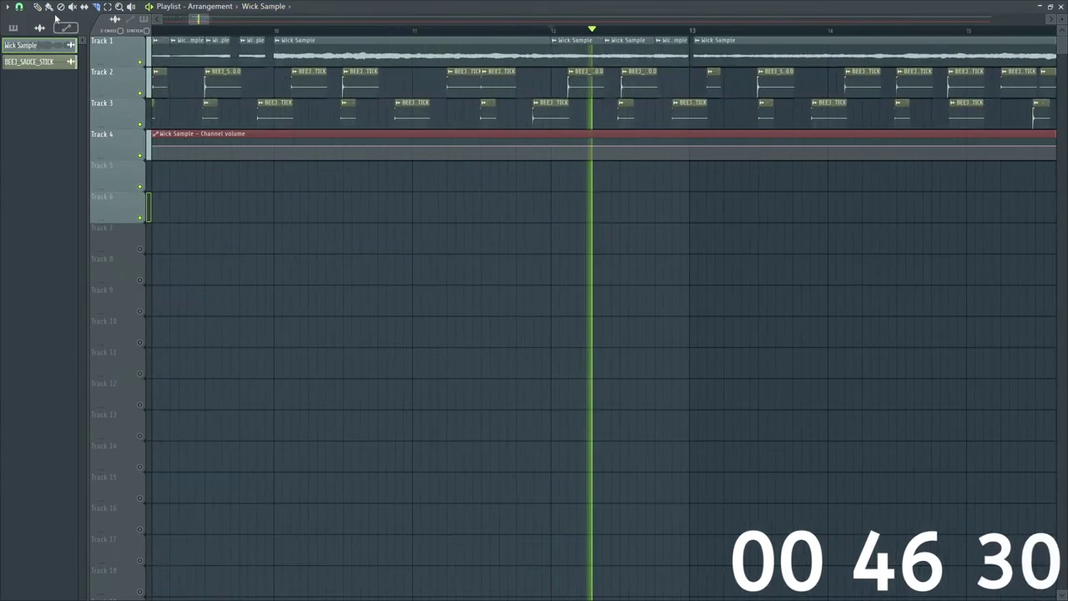
pyautogui.click(19, 7)
pyautogui.click(35, 60)
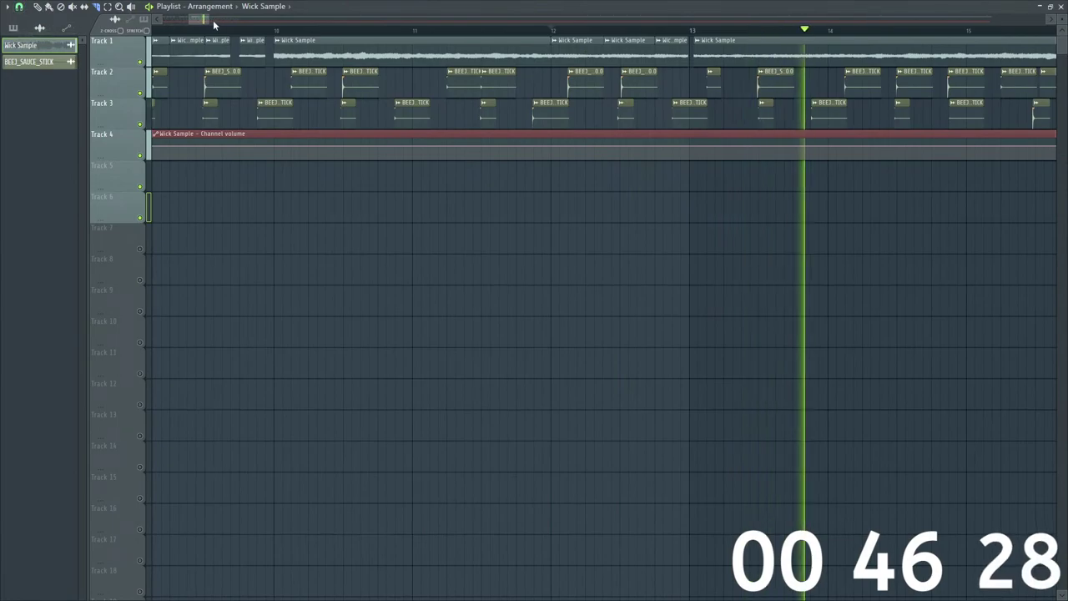
pyautogui.scroll(-2, 229, 21)
pyautogui.moveTo(229, 21); pyautogui.dragTo(233, 21)
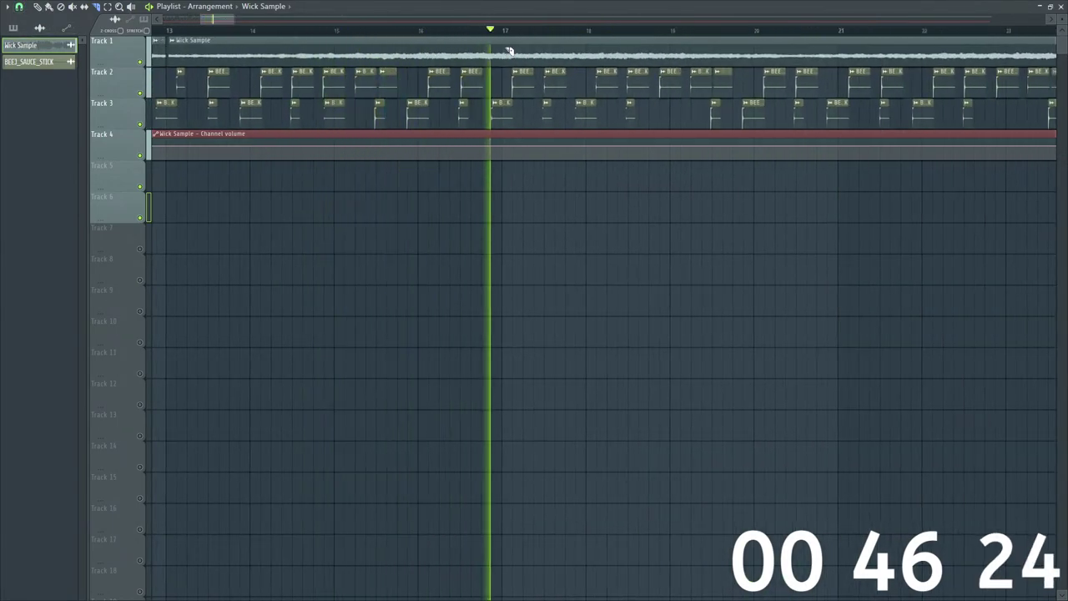
pyautogui.click(391, 31)
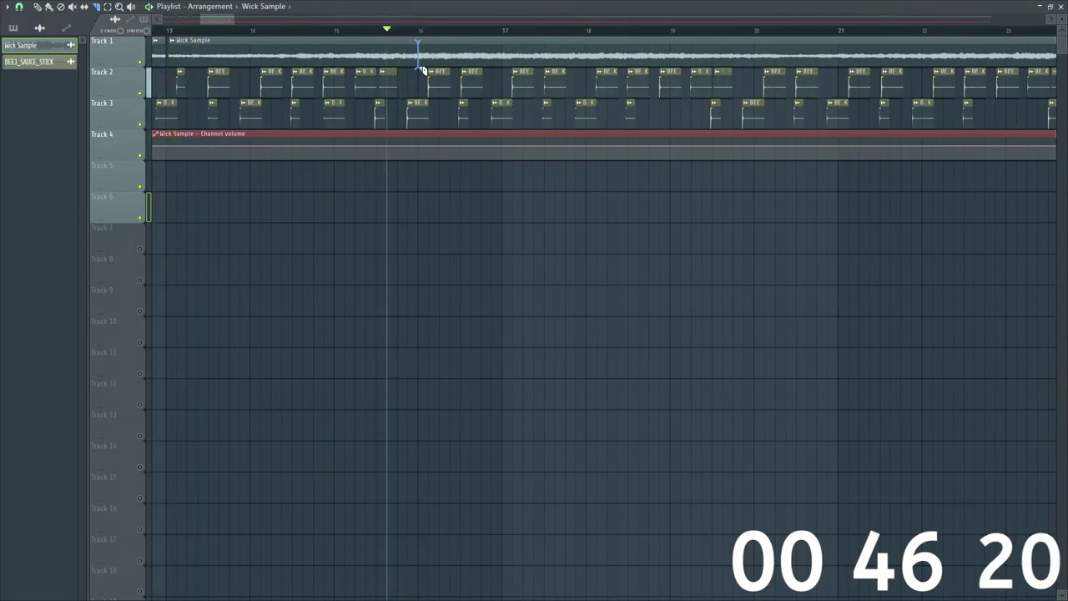
pyautogui.moveTo(202, 16); pyautogui.dragTo(183, 18)
pyautogui.moveTo(201, 19); pyautogui.dragTo(188, 19)
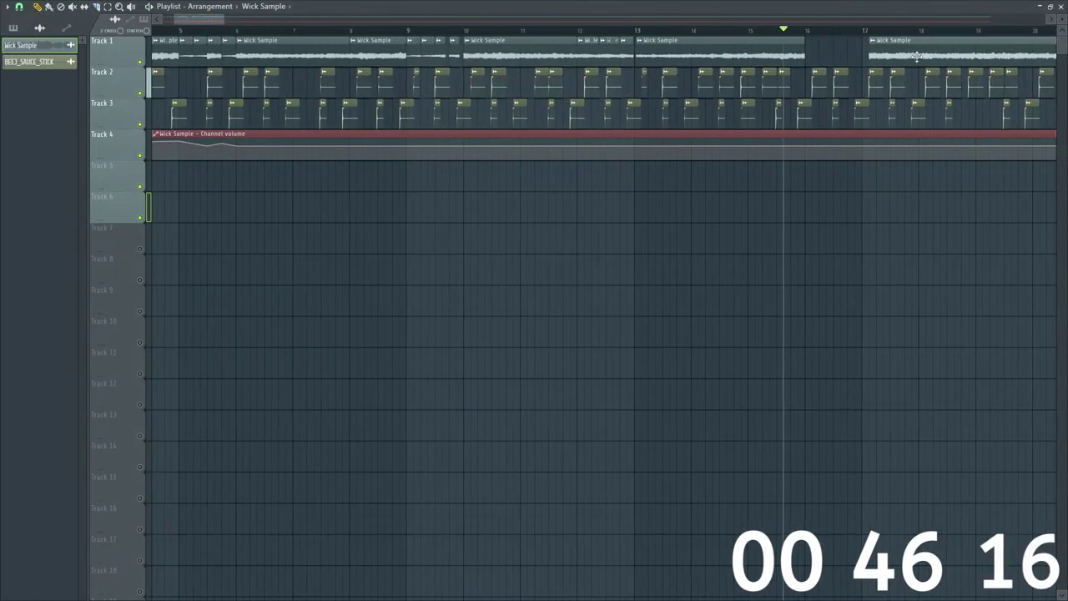
# Step: Play the arrangement from near the start and move the Wick Sample remainder to bar 25
pyautogui.moveTo(208, 20); pyautogui.dragTo(258, 20)
pyautogui.click(190, 30)
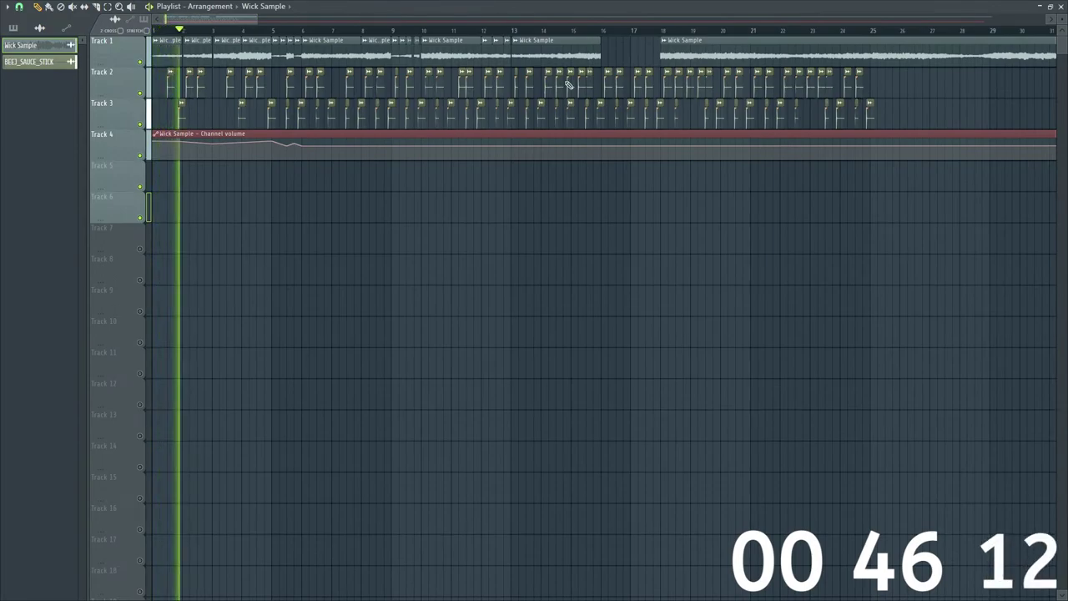
pyautogui.moveTo(693, 57); pyautogui.dragTo(909, 70)
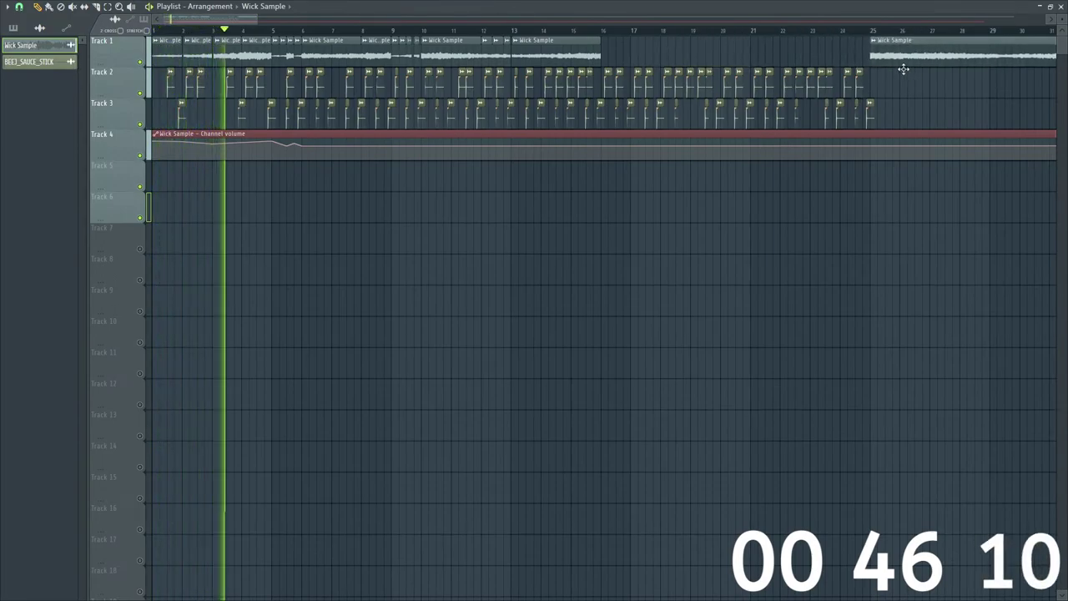
# Step: Replay the arrangement repeatedly from about bar 7.5 to check the transition into bar 9
pyautogui.scroll(1, 258, 25)
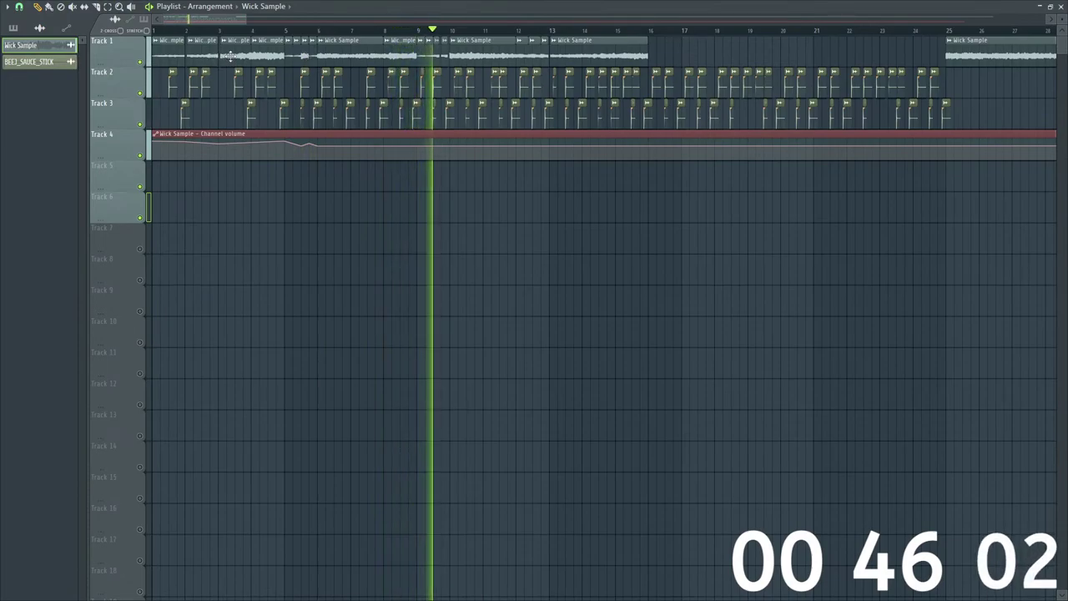
pyautogui.click(374, 32)
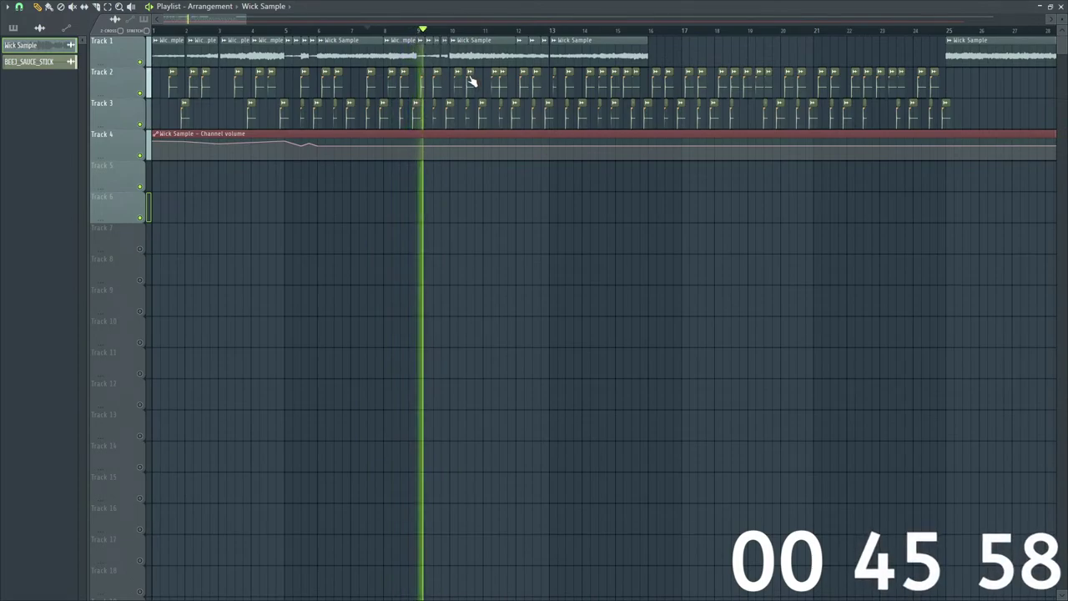
pyautogui.click(365, 31)
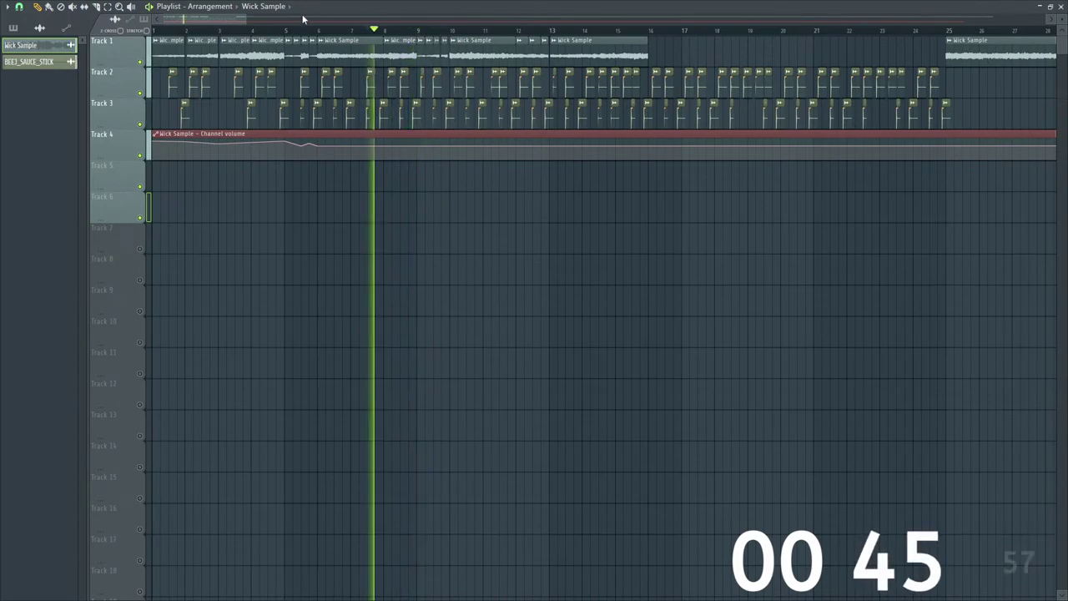
pyautogui.click(367, 31)
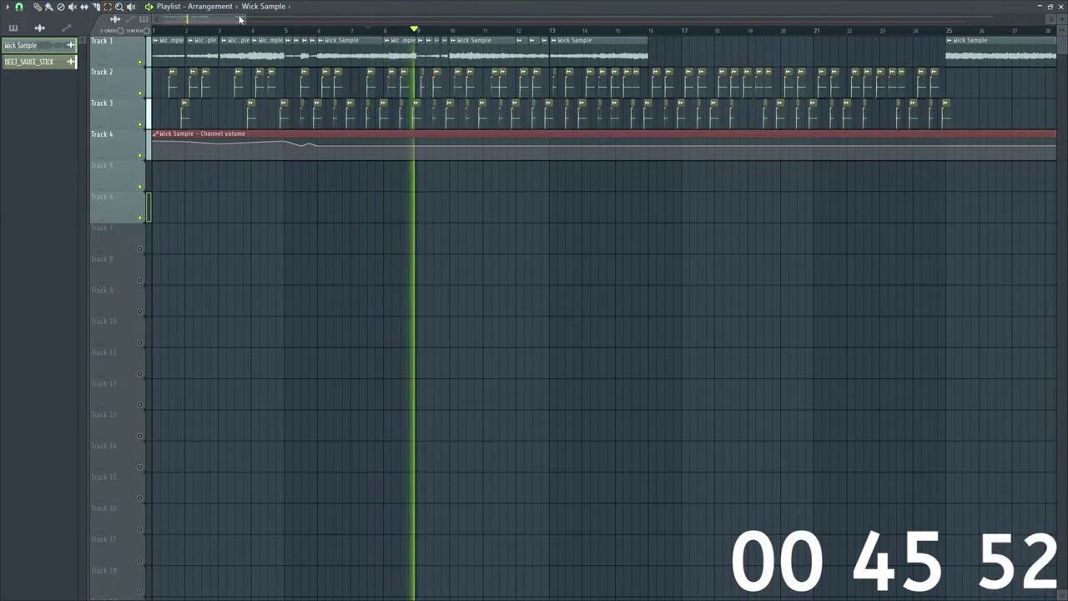
# Step: Replace the short chops between bars 9 and 10 with a one-bar Wick Sample clip and replay the transition
pyautogui.moveTo(247, 19); pyautogui.dragTo(217, 21)
pyautogui.press('space')
pyautogui.press('space')
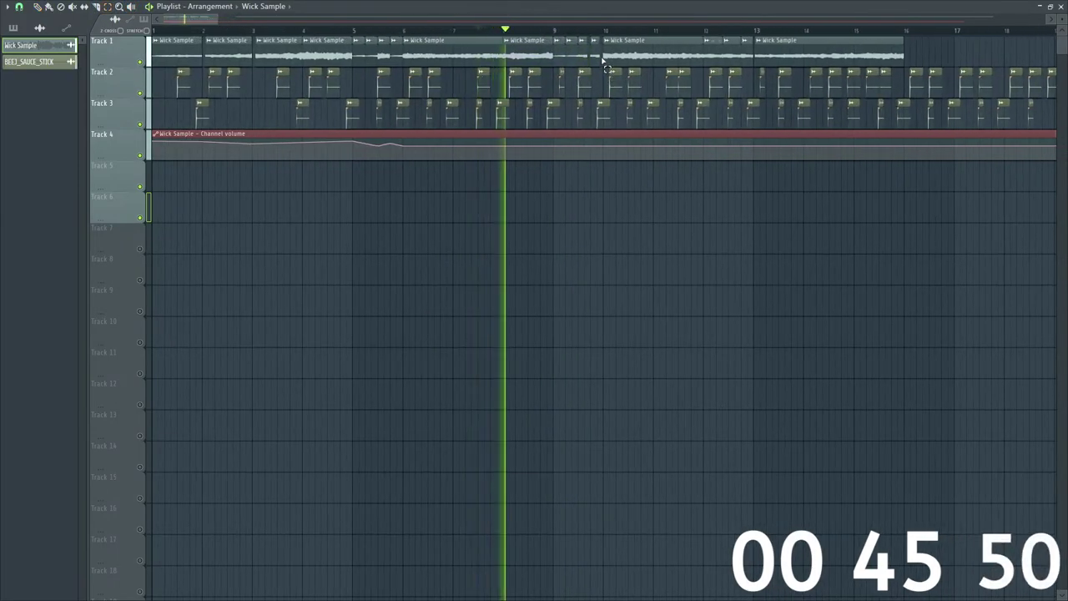
pyautogui.moveTo(602, 65); pyautogui.dragTo(564, 59)
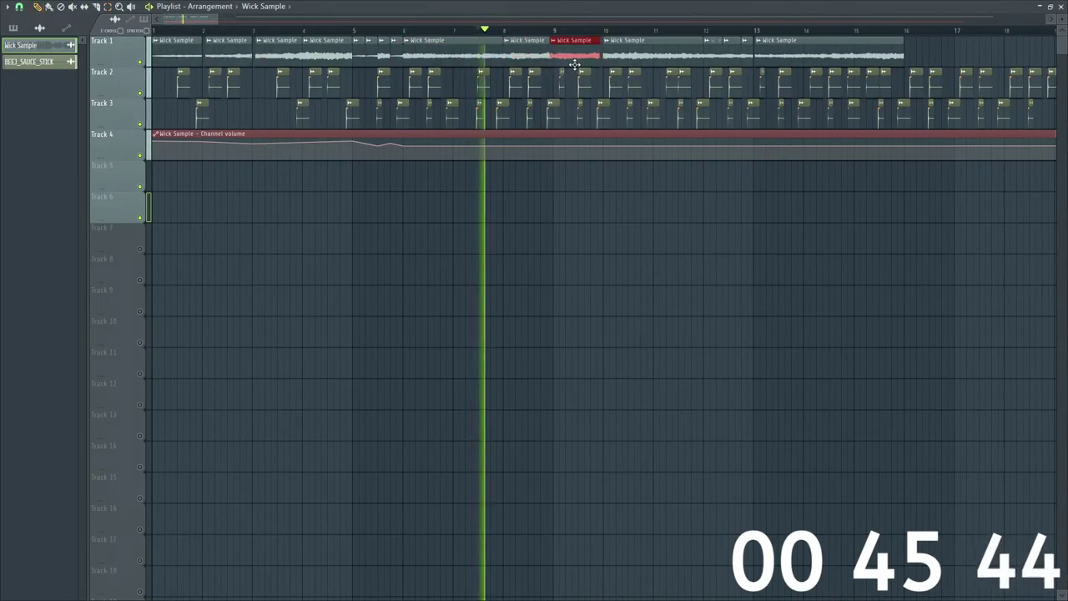
pyautogui.moveTo(218, 18); pyautogui.dragTo(209, 19)
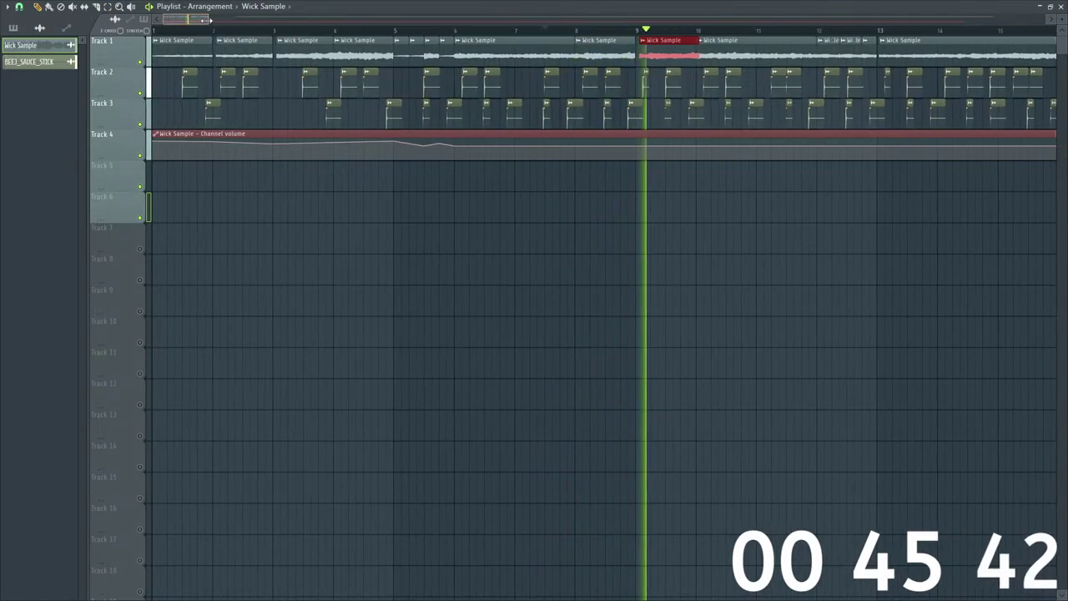
pyautogui.press('space')
pyautogui.press('space')
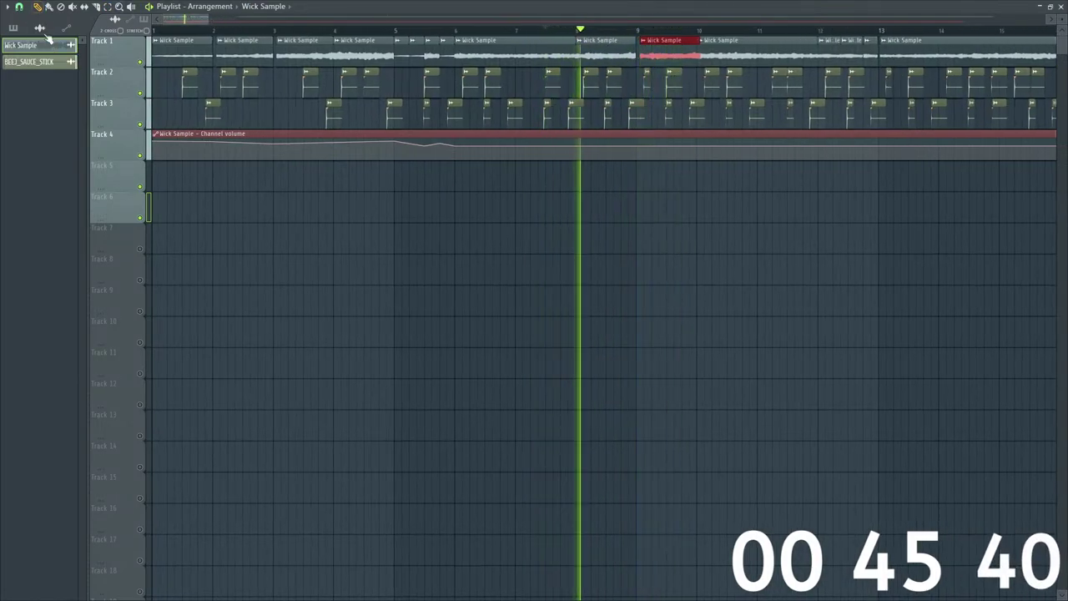
# Step: Shorten the bar 9 clip to end at about bar 9.35 and bring the following clip back to meet it
pyautogui.click(18, 6)
pyautogui.click(33, 57)
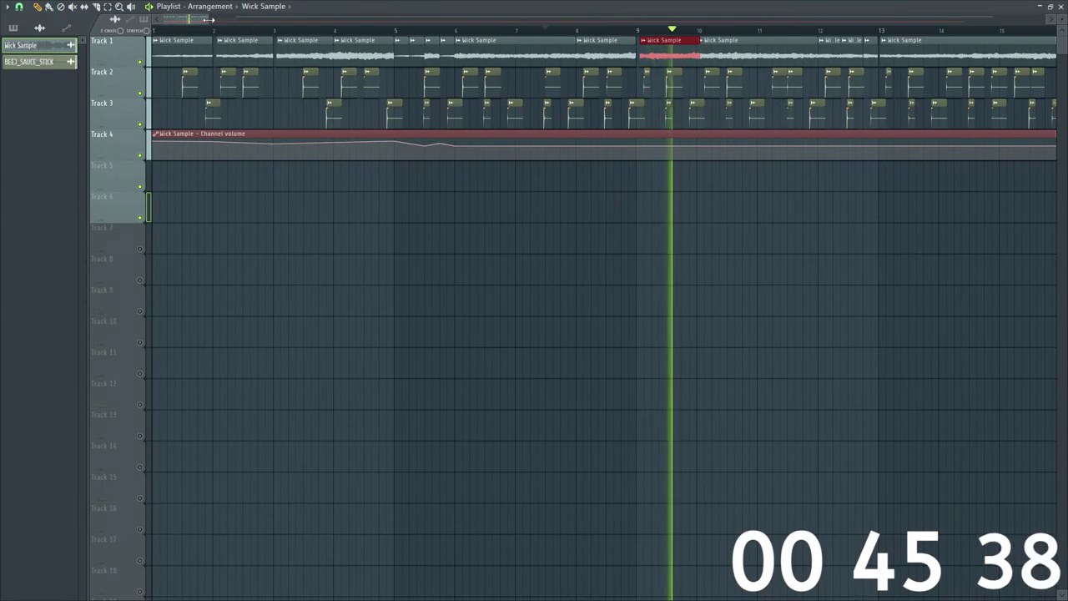
pyautogui.moveTo(209, 19); pyautogui.dragTo(212, 20)
pyautogui.moveTo(431, 57); pyautogui.dragTo(444, 63)
pyautogui.click(454, 62)
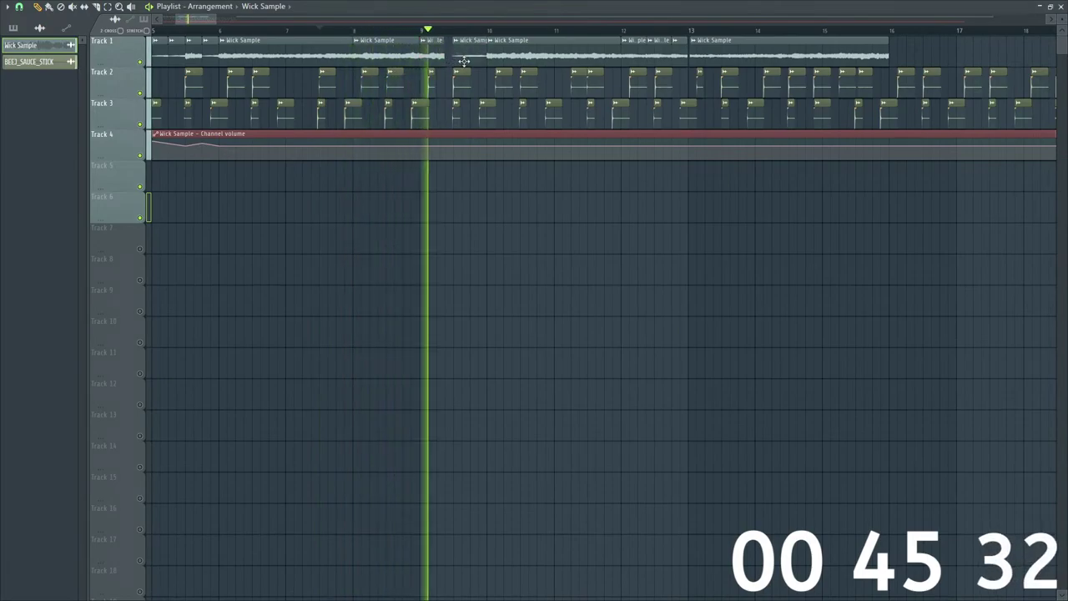
pyautogui.press('space')
# Step: Shorten the chop before bar 10 on Track 1 to about bar 9.7 and place a half-bar Wick Sample clip on Track 5 at bar 9.5
pyautogui.press('space')
pyautogui.moveTo(461, 56); pyautogui.dragTo(453, 57)
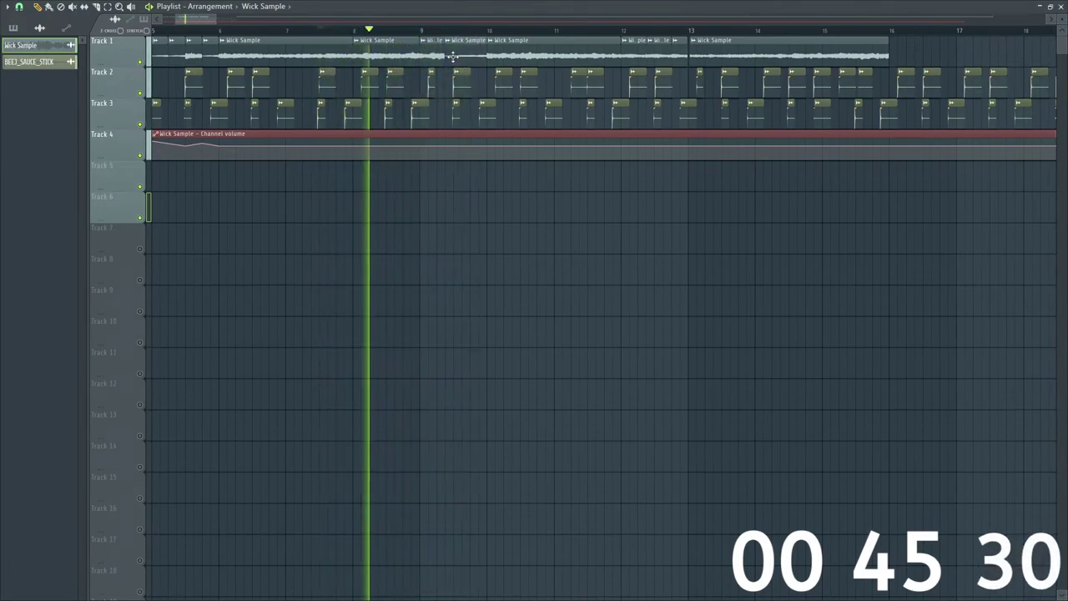
pyautogui.press('space')
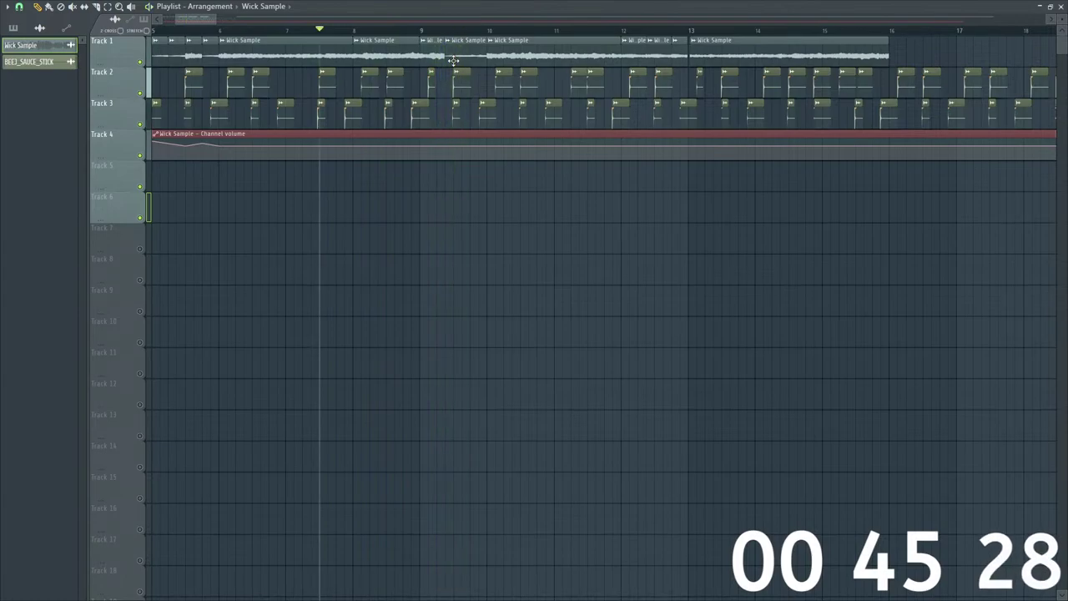
pyautogui.press('space')
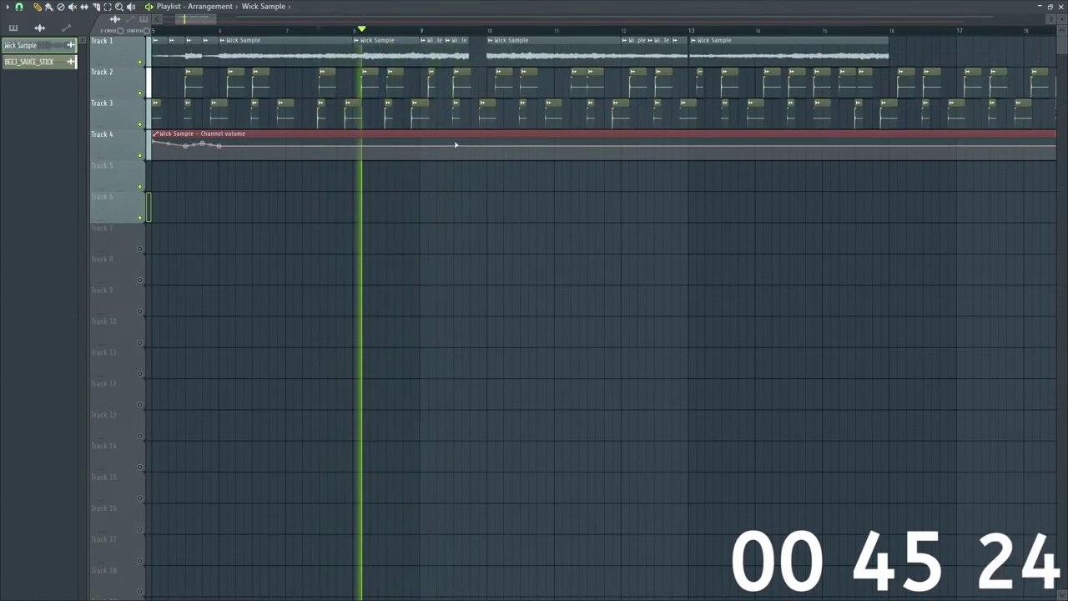
pyautogui.moveTo(430, 173); pyautogui.dragTo(453, 185)
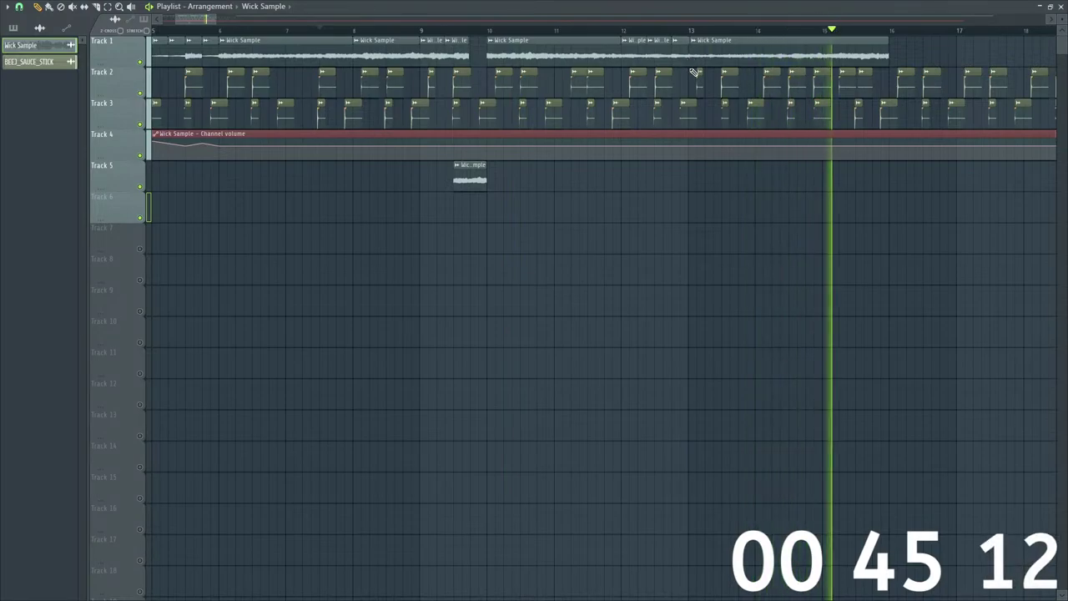
# Step: Extend the last Wick Sample clip on Track 1 to end at bar 20, auditioning from about bar 7.5 and bar 15
pyautogui.moveTo(215, 19); pyautogui.dragTo(224, 19)
pyautogui.press('space')
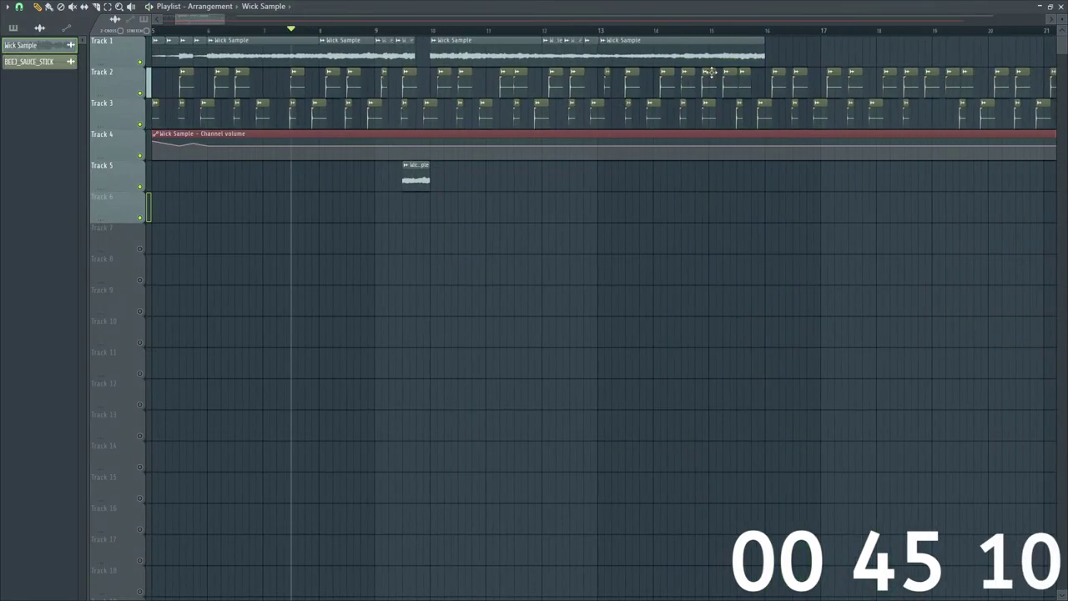
pyautogui.press('space')
pyautogui.moveTo(765, 60); pyautogui.dragTo(818, 65)
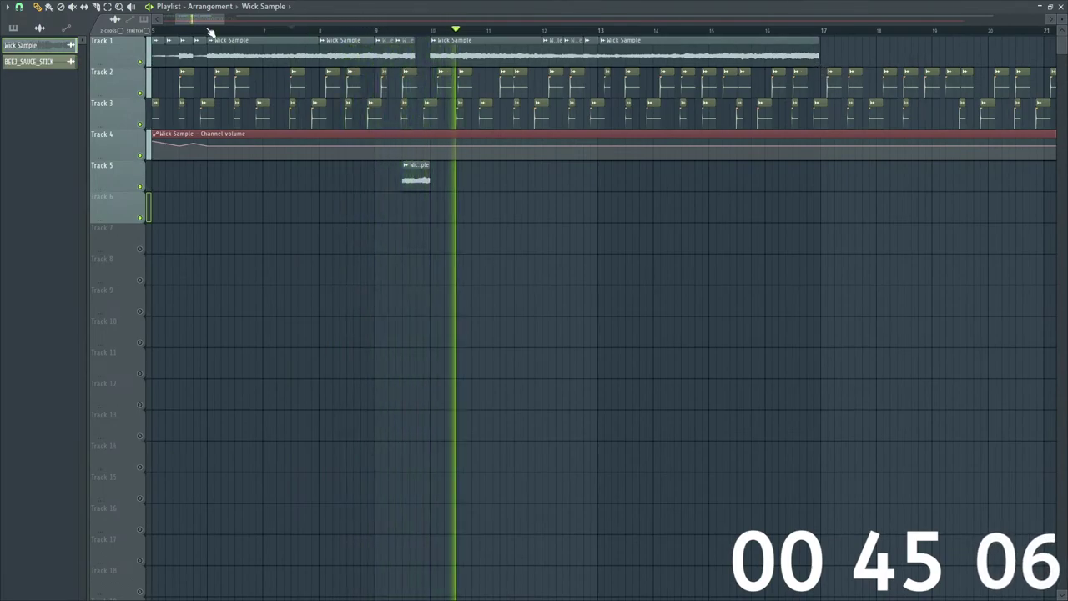
pyautogui.moveTo(220, 20); pyautogui.dragTo(196, 21)
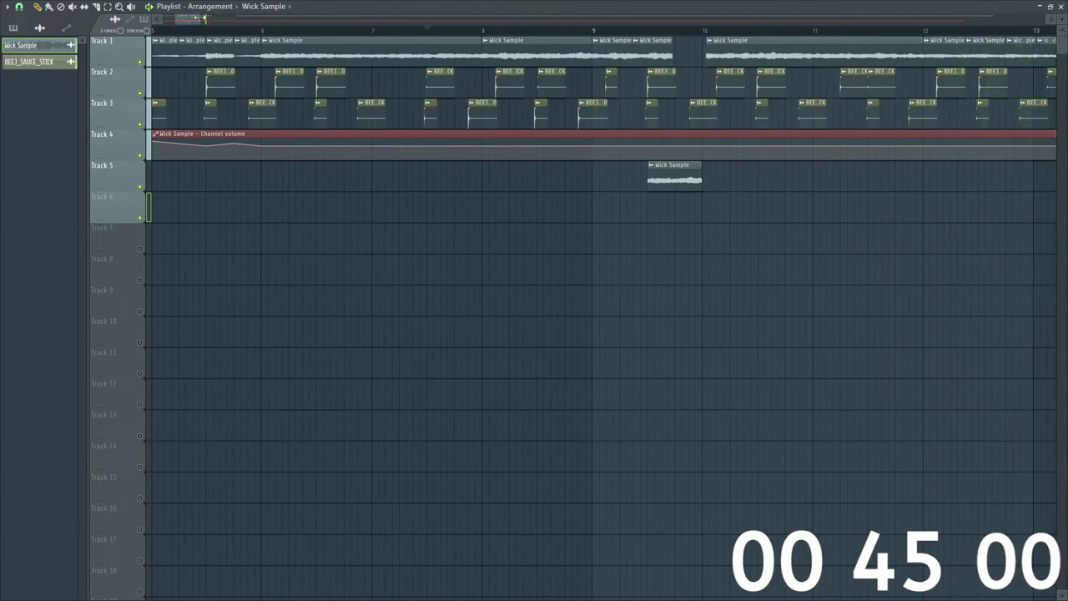
pyautogui.moveTo(204, 17); pyautogui.dragTo(226, 17)
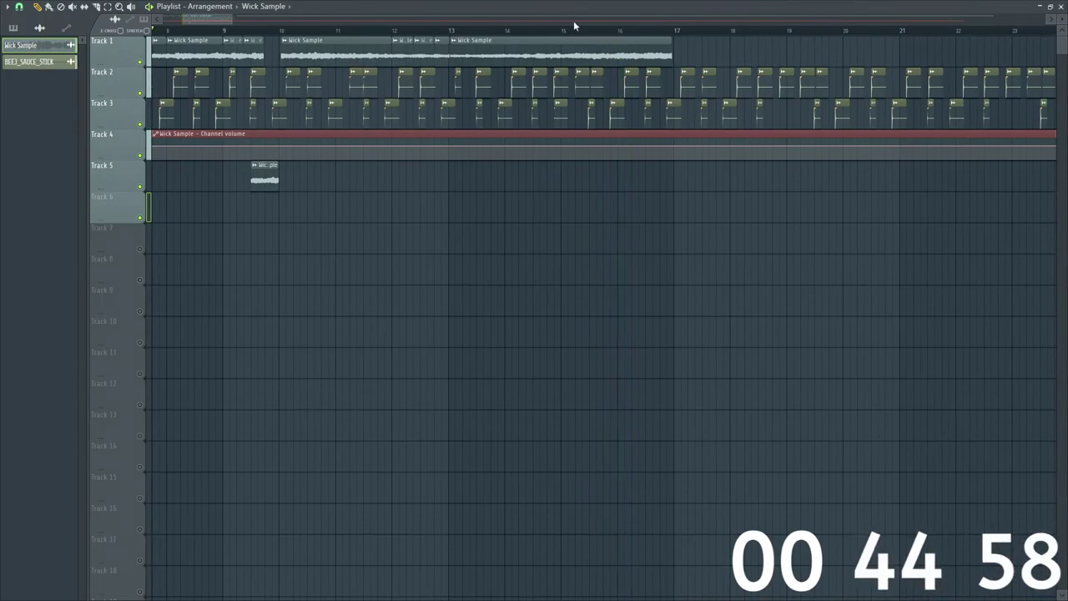
pyautogui.click(564, 28)
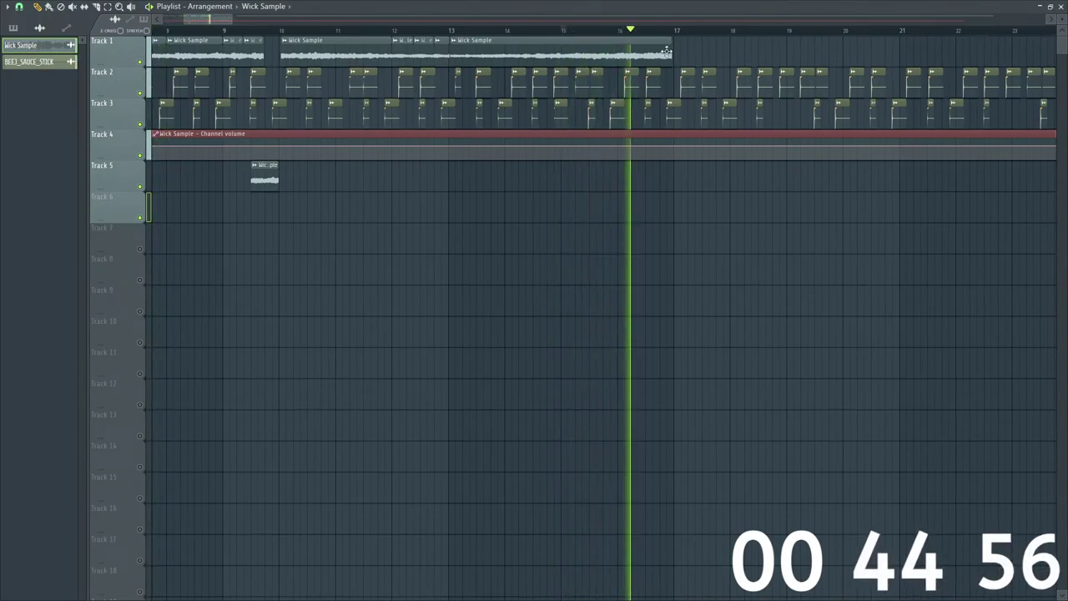
pyautogui.moveTo(668, 52); pyautogui.dragTo(813, 51)
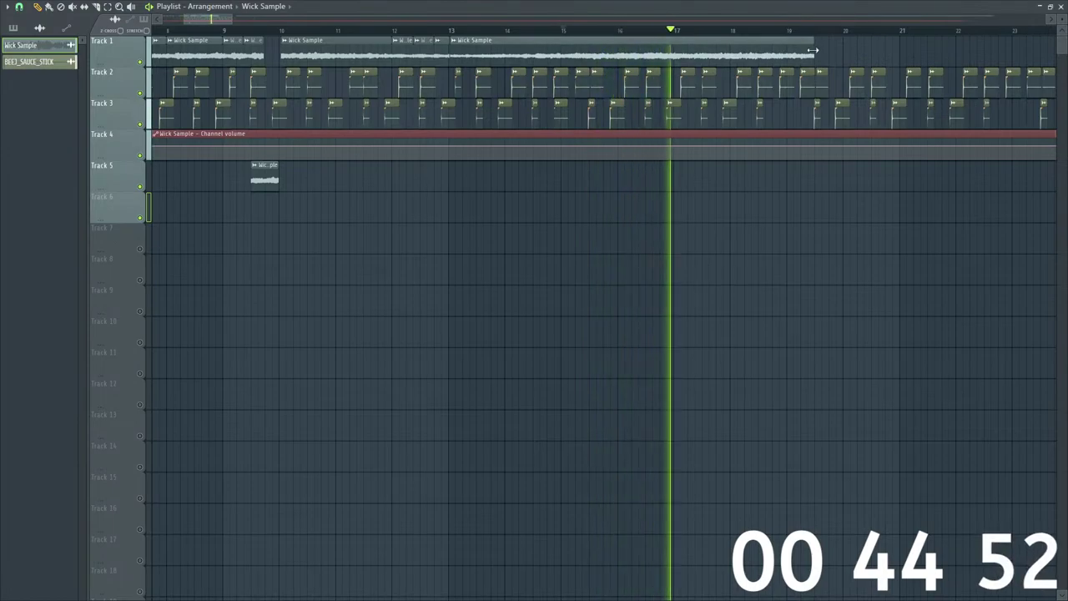
pyautogui.moveTo(883, 51); pyautogui.dragTo(839, 52)
# Step: Play the extended Wick Sample clip repeatedly from about bar 15 to check it against the drums
pyautogui.moveTo(184, 21); pyautogui.dragTo(203, 20)
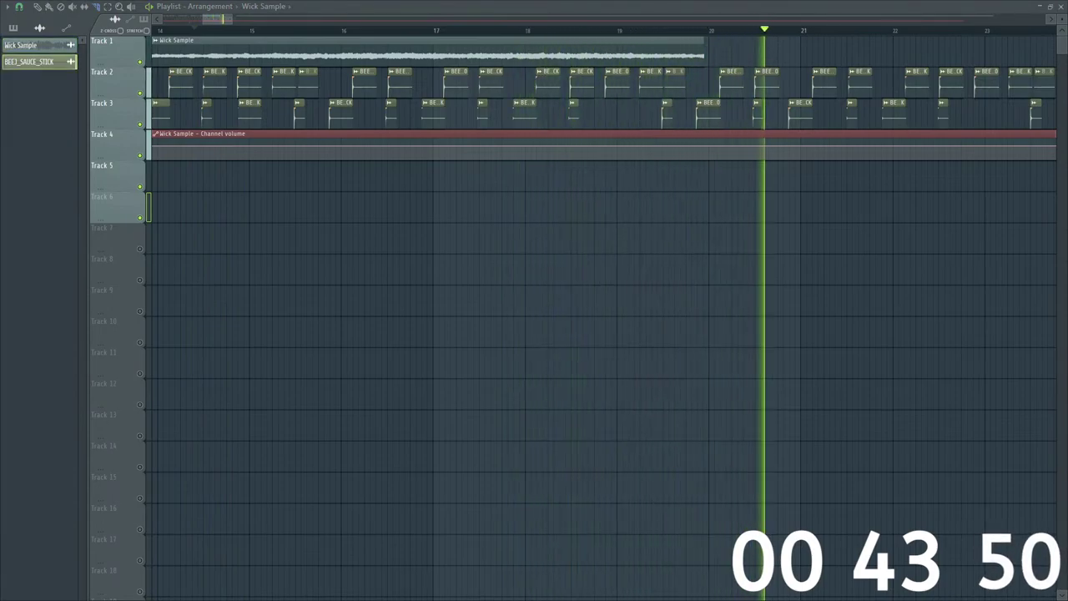
pyautogui.click(249, 31)
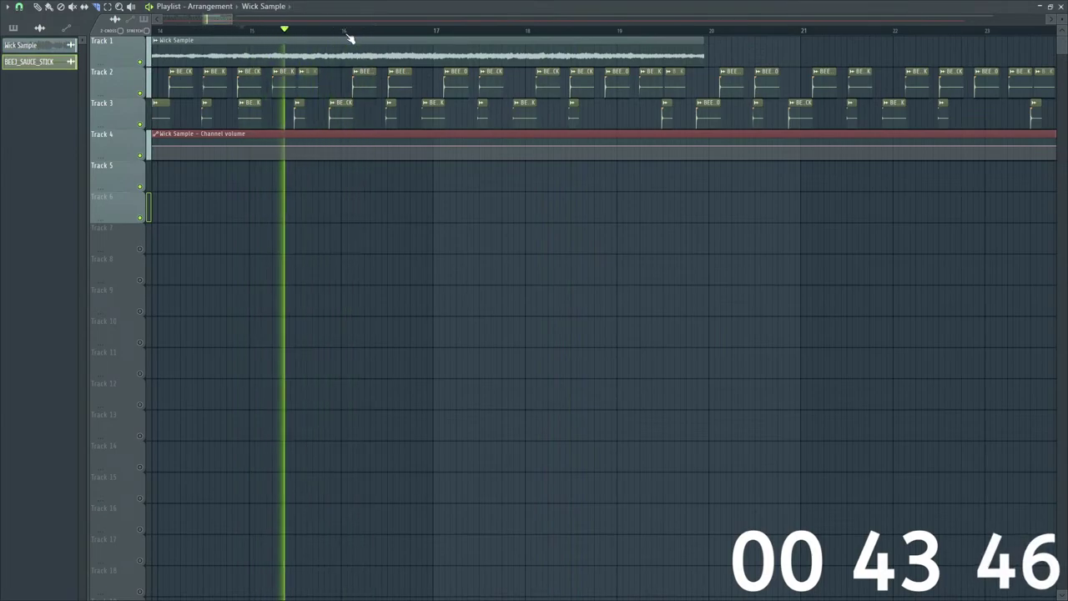
pyautogui.moveTo(210, 20); pyautogui.dragTo(205, 20)
pyautogui.press('space')
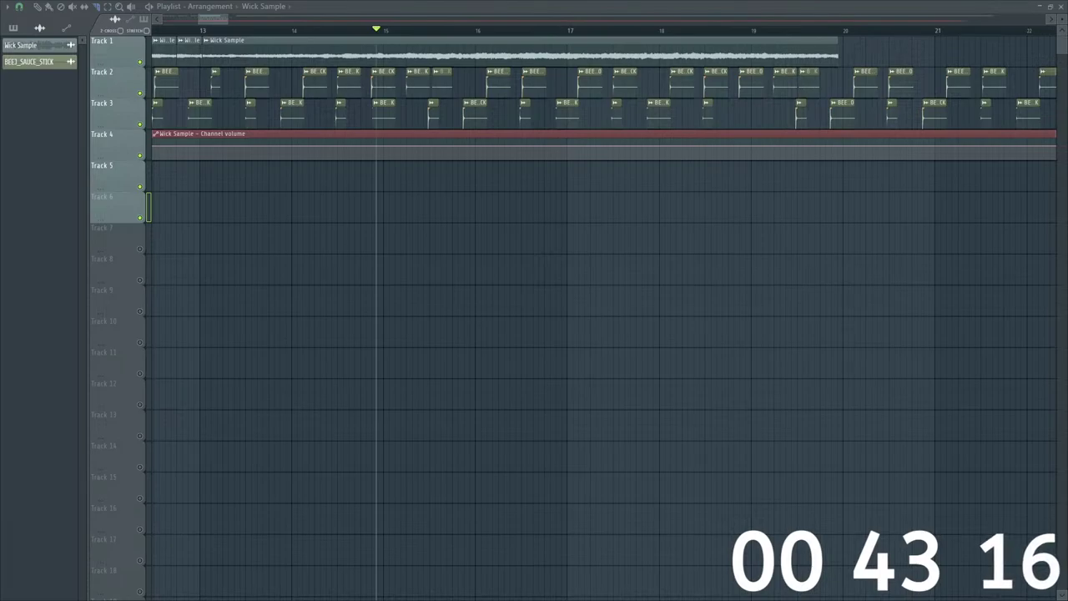
pyautogui.press('space')
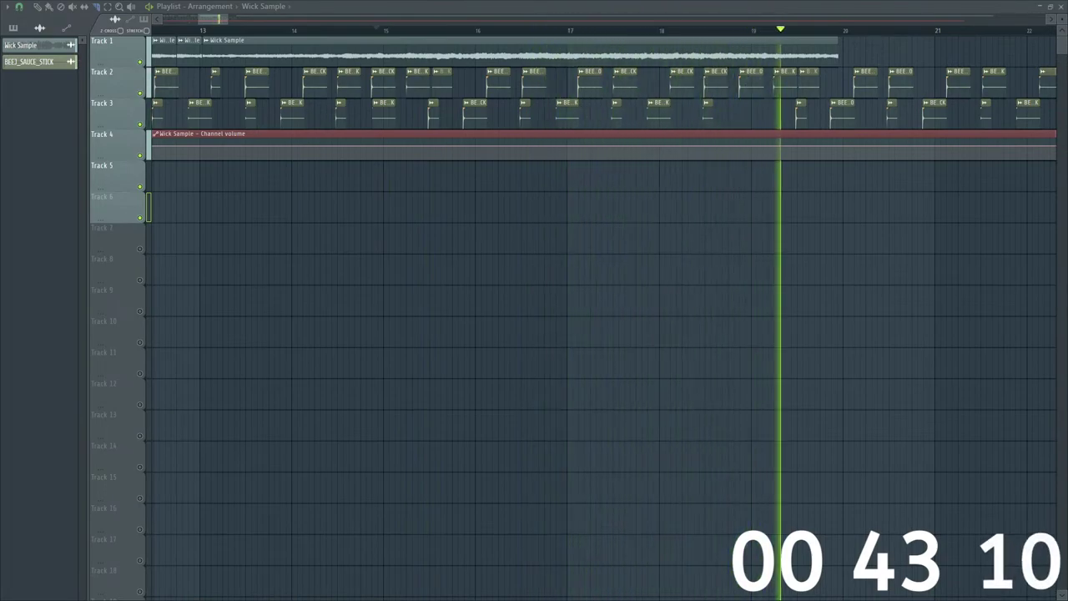
pyautogui.press('space')
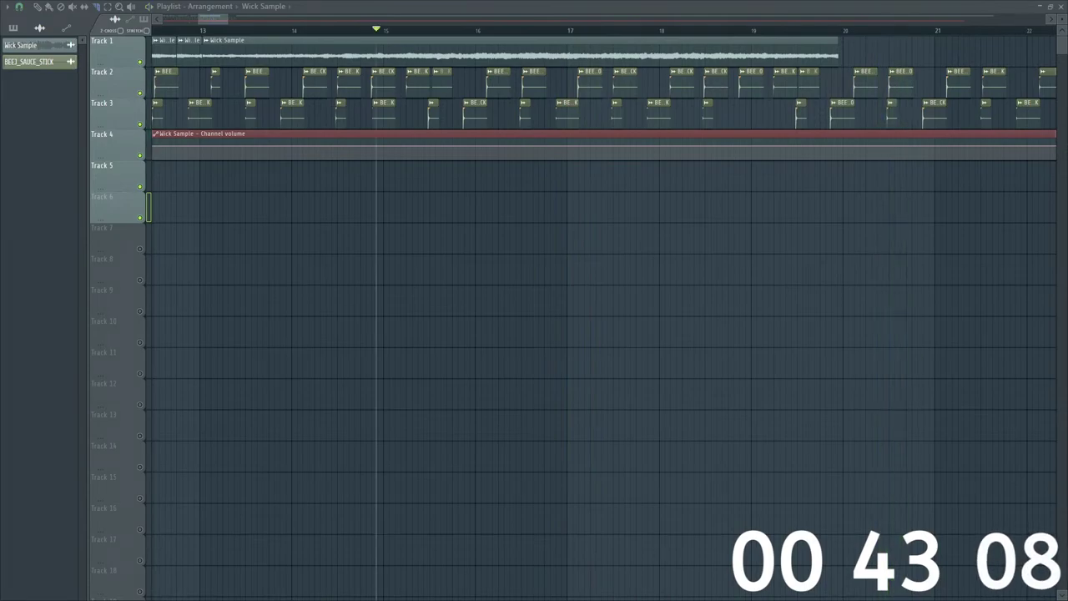
pyautogui.press('space')
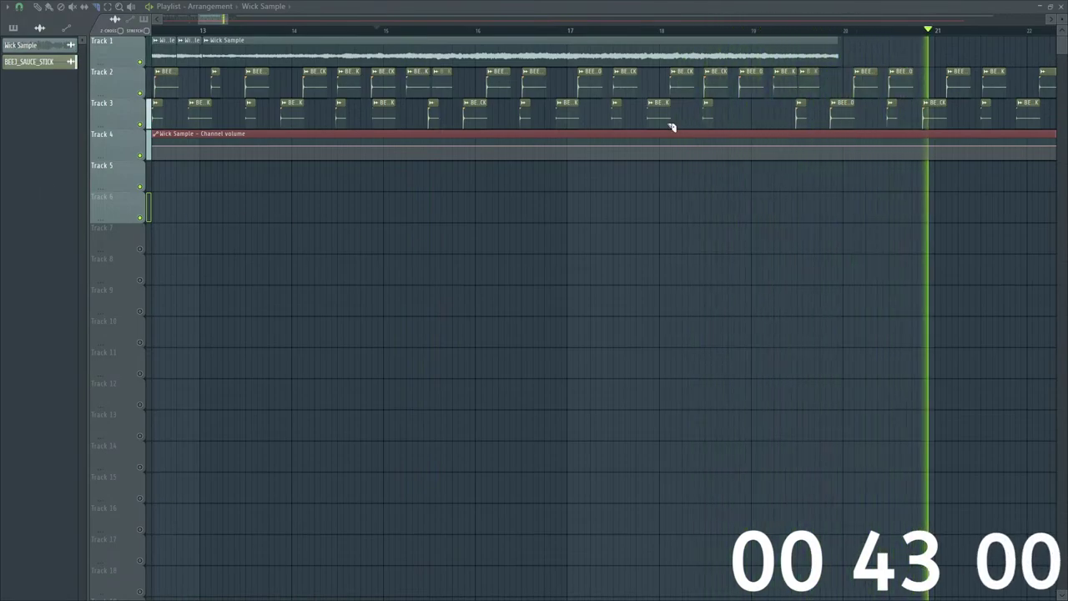
# Step: Replay the arrangement repeatedly from shortly before bar 16 to examine the passage around bars 16 to 18
pyautogui.click(405, 35)
pyautogui.moveTo(228, 18)
pyautogui.mouseDown()
pyautogui.moveTo(303, 16)
pyautogui.moveTo(241, 16)
pyautogui.mouseUp()
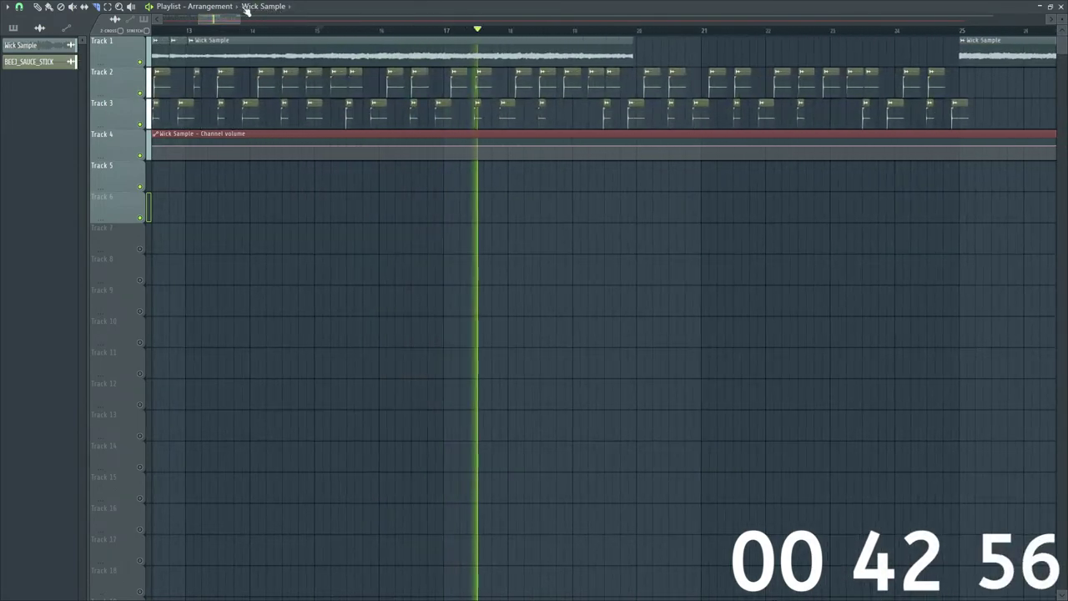
pyautogui.press('space')
pyautogui.press('space')
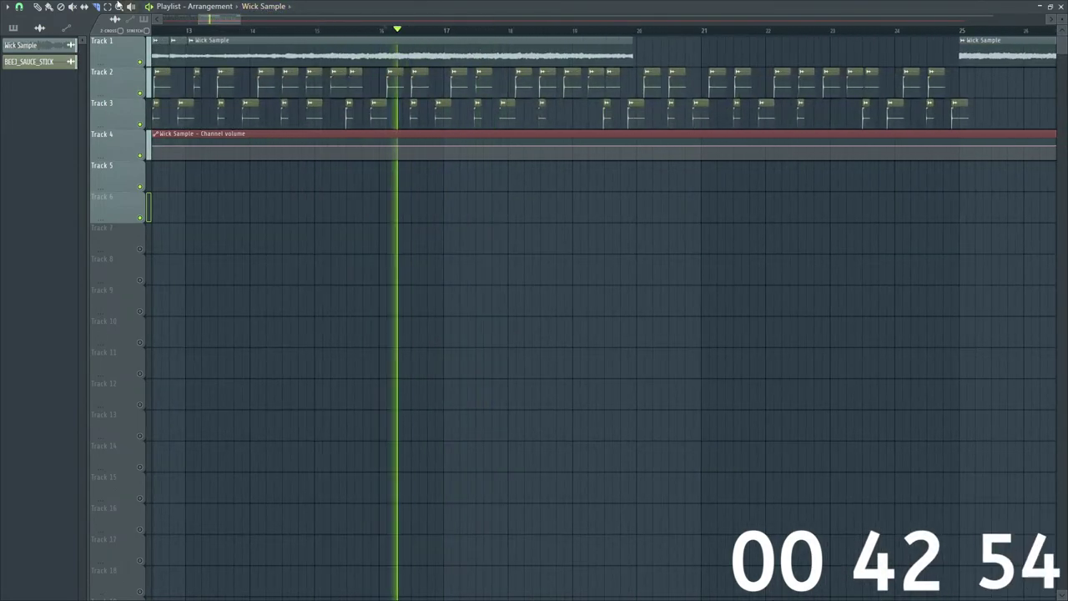
pyautogui.press('space')
pyautogui.press('space')
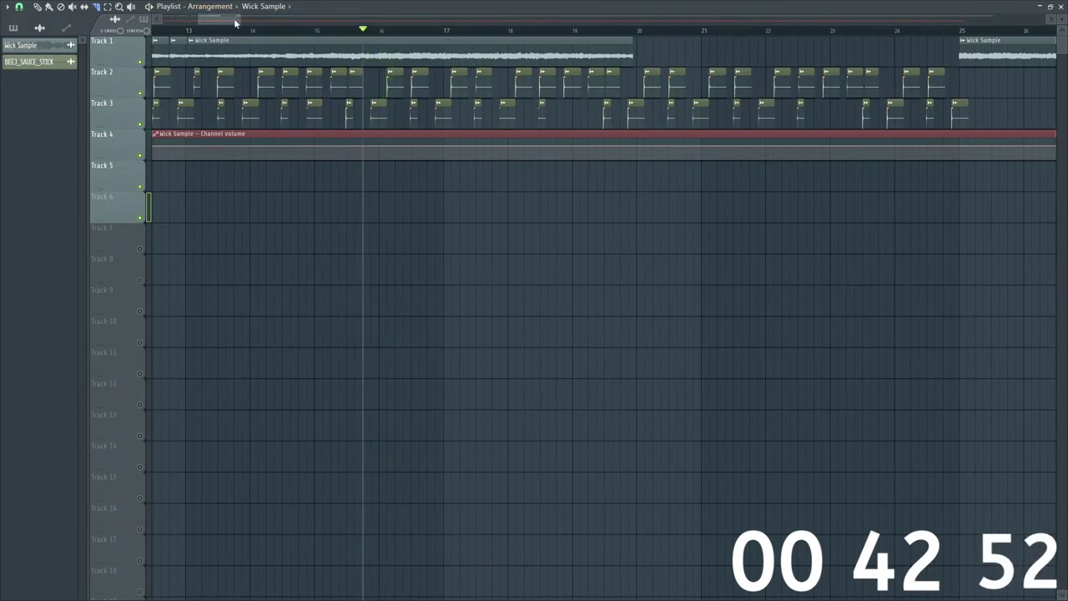
pyautogui.press('space')
pyautogui.moveTo(240, 18); pyautogui.dragTo(225, 18)
pyautogui.press('space')
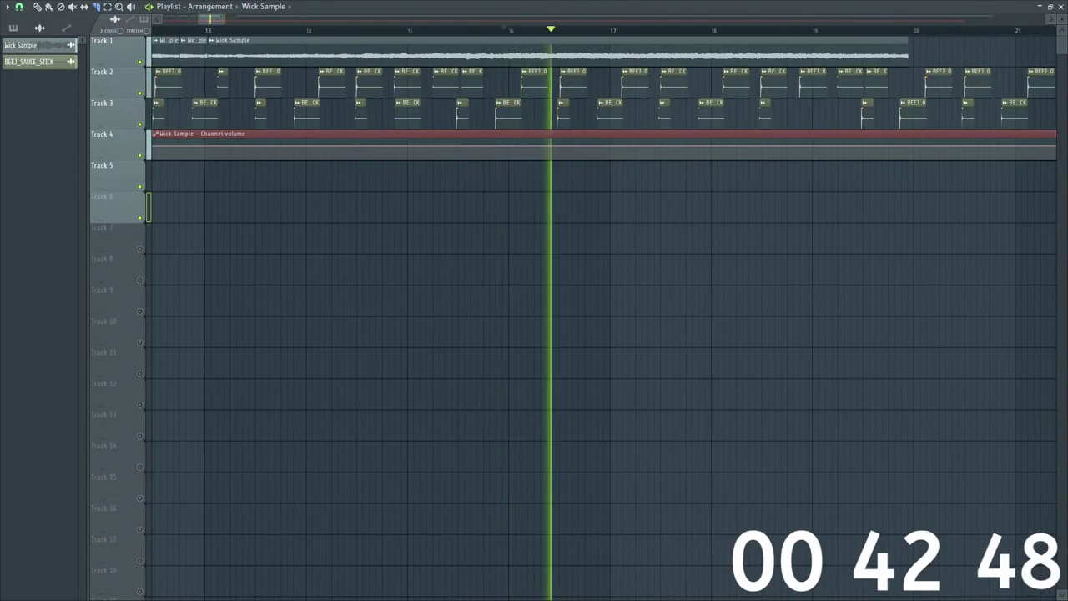
pyautogui.press('space')
pyautogui.press('space')
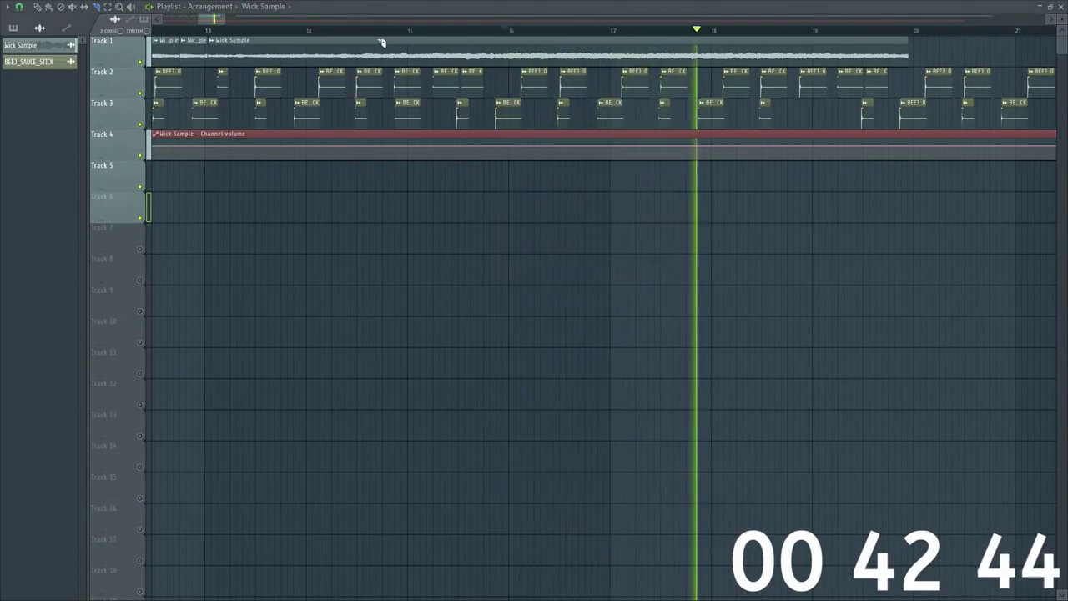
# Step: Replay from earlier points between bars 13 and 14.5 and slice the long Wick Sample clip on Track 1 at bar 15
pyautogui.click(351, 31)
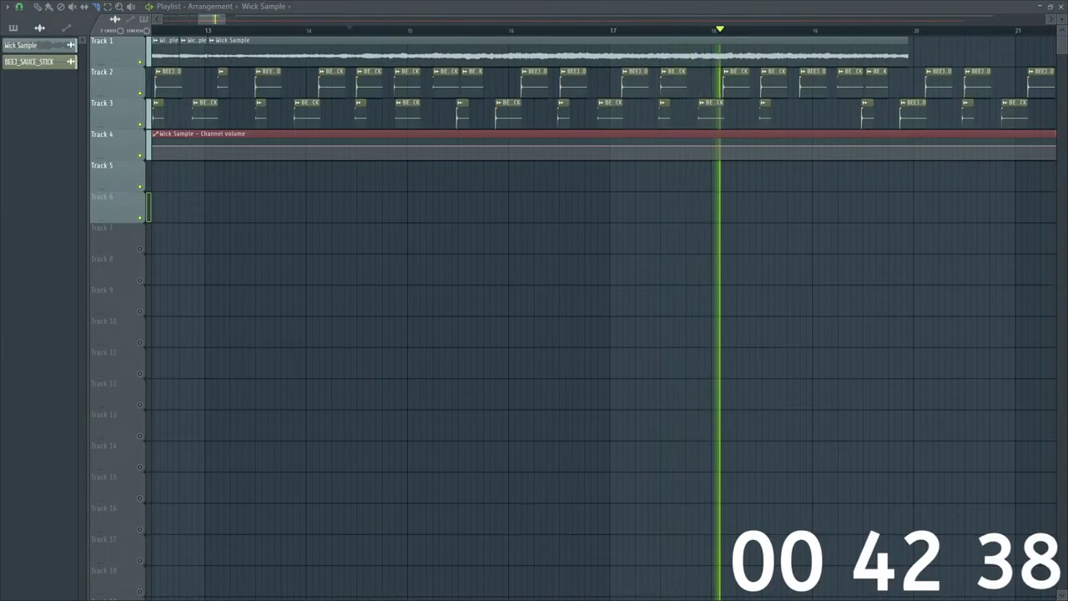
pyautogui.press('space')
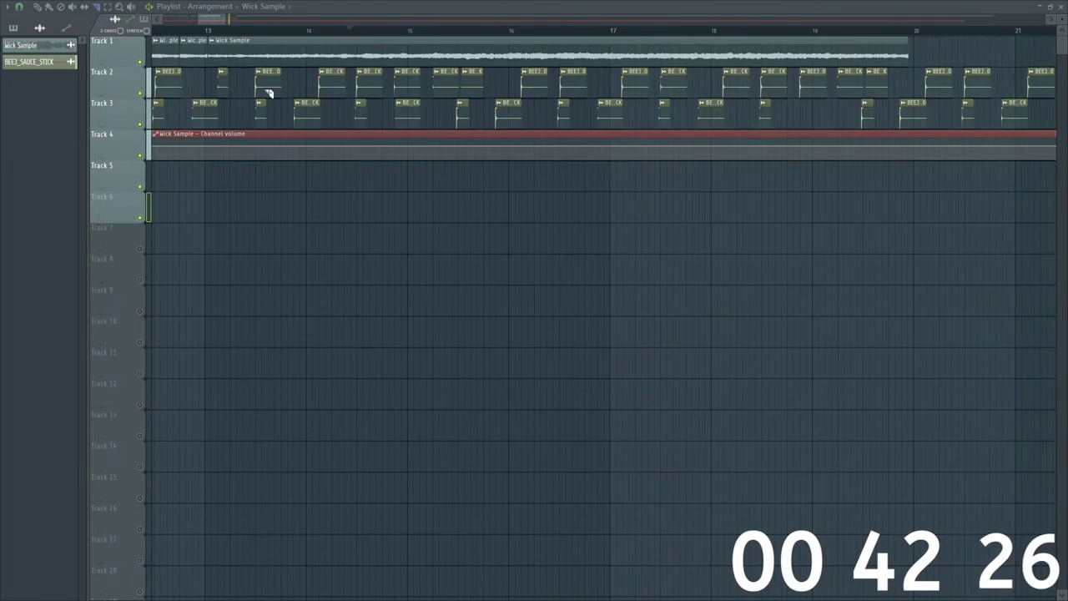
pyautogui.click(214, 30)
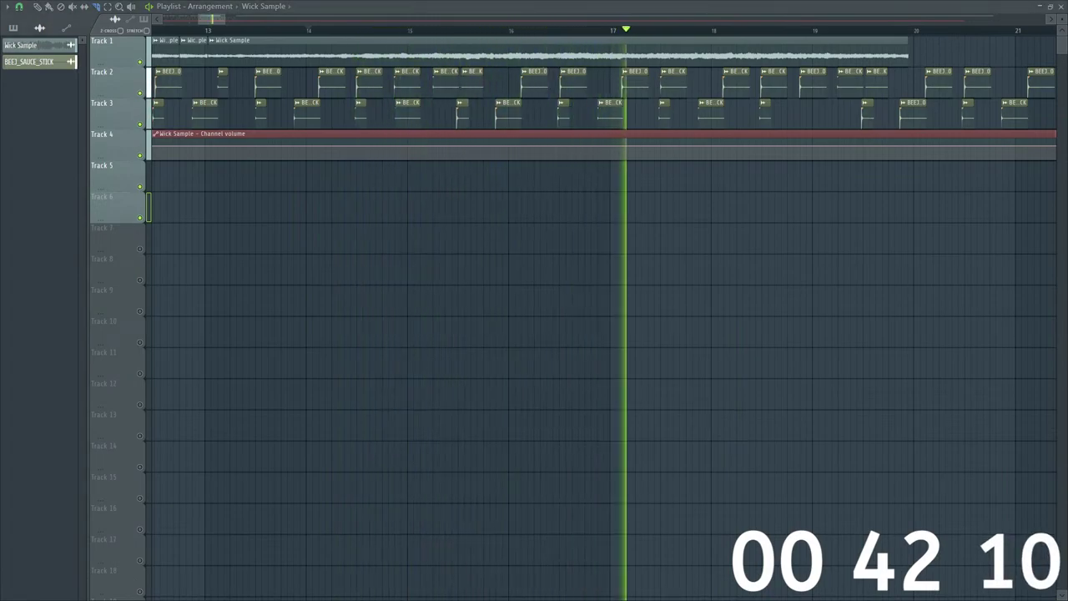
pyautogui.click(243, 32)
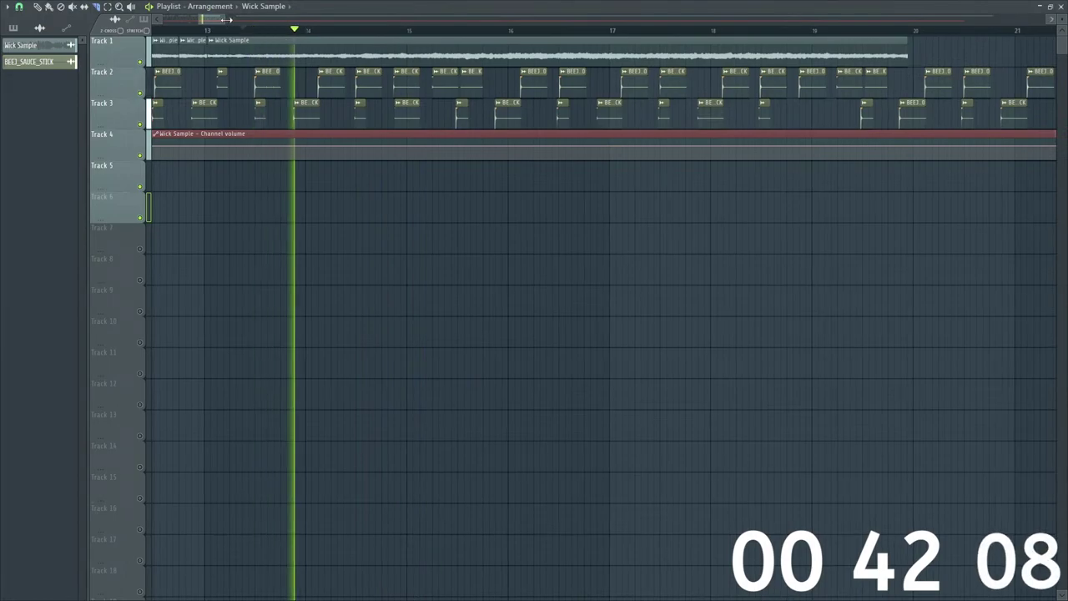
pyautogui.moveTo(225, 19)
pyautogui.mouseDown()
pyautogui.moveTo(292, 20)
pyautogui.moveTo(170, 19)
pyautogui.moveTo(217, 23)
pyautogui.mouseUp()
pyautogui.click(249, 32)
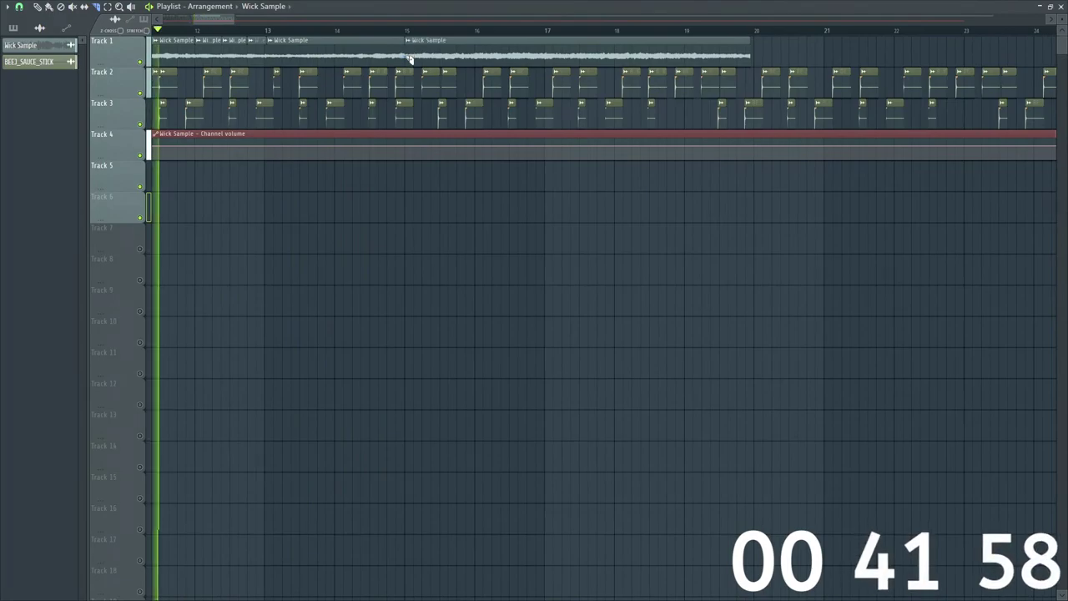
# Step: Move the remainder after bar 15 to about bar 16.8 and fill the gap with another Wick Sample clip
pyautogui.moveTo(410, 59); pyautogui.dragTo(538, 59)
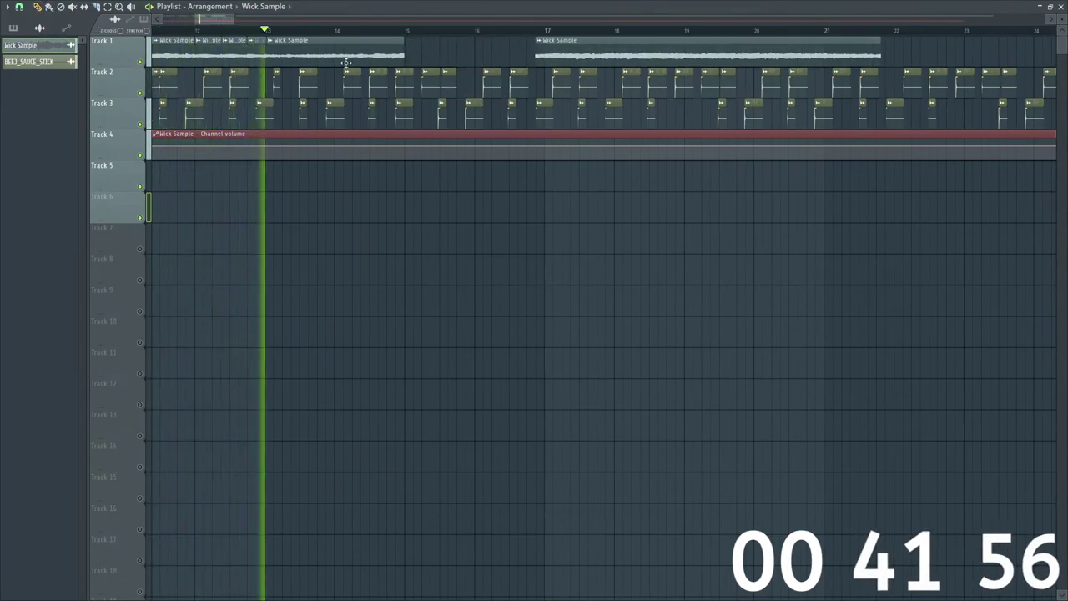
pyautogui.click(436, 63)
pyautogui.moveTo(237, 19); pyautogui.dragTo(224, 19)
pyautogui.click(471, 30)
pyautogui.press('space')
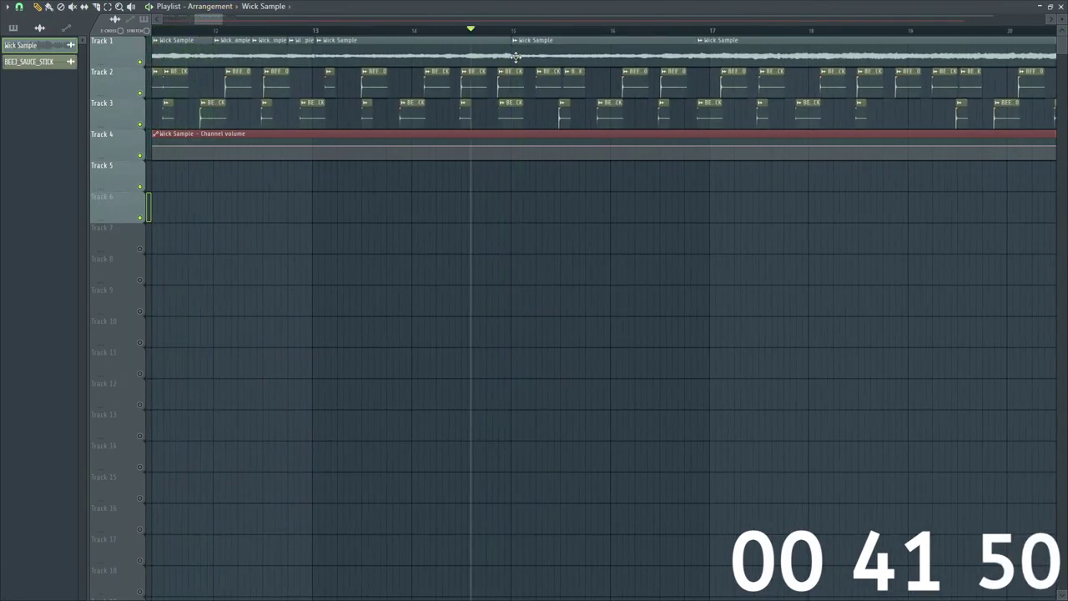
# Step: Trim the bar 15 clip to end at about bar 16 and move the Wick Sample remainder to about bar 20.2
pyautogui.moveTo(562, 53); pyautogui.dragTo(548, 54)
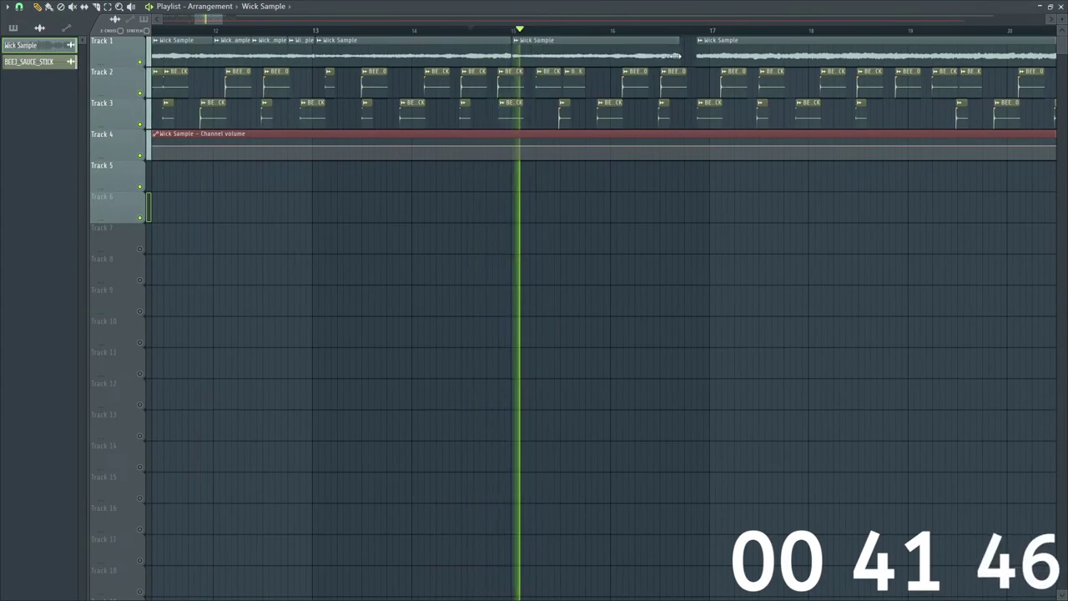
pyautogui.press('space')
pyautogui.moveTo(678, 54); pyautogui.dragTo(607, 54)
pyautogui.press('space')
pyautogui.press('space')
pyautogui.moveTo(729, 49); pyautogui.dragTo(1035, 51)
pyautogui.press('space')
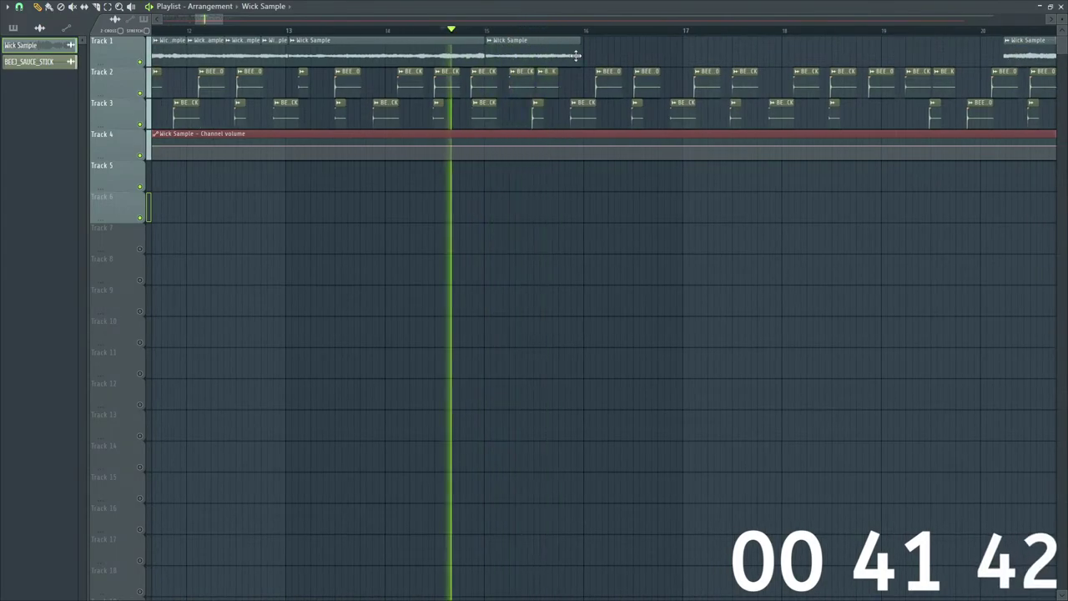
pyautogui.moveTo(576, 55); pyautogui.dragTo(587, 55)
# Step: Add another Wick Sample clip on Track 6, adjust both ends and move it to Track 1, spanning about bars 16 to 17.6
pyautogui.click(598, 199)
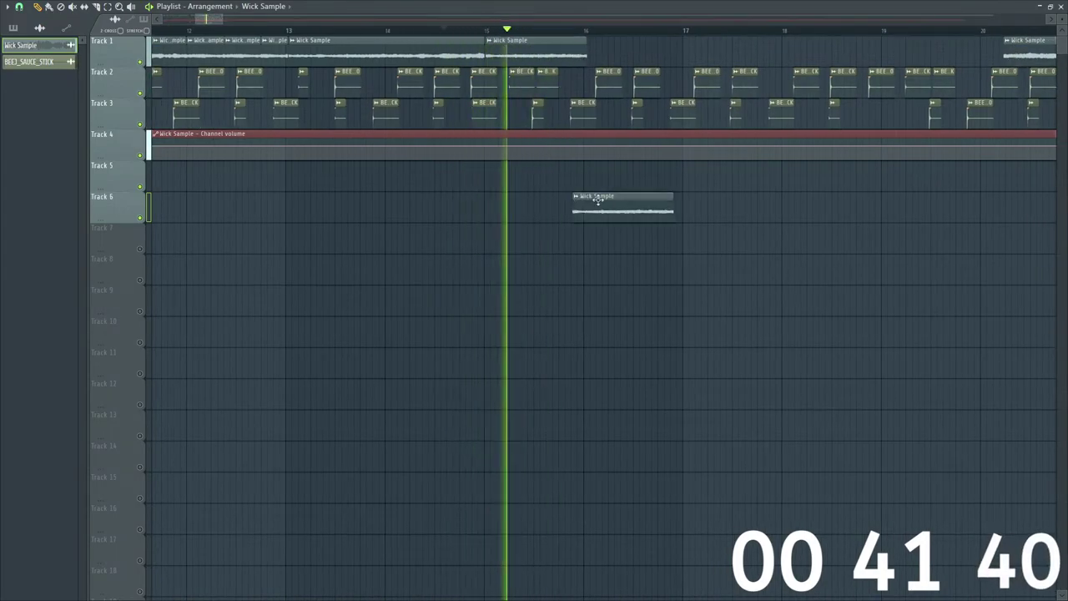
pyautogui.moveTo(665, 209); pyautogui.dragTo(832, 223)
pyautogui.moveTo(573, 213); pyautogui.dragTo(613, 52)
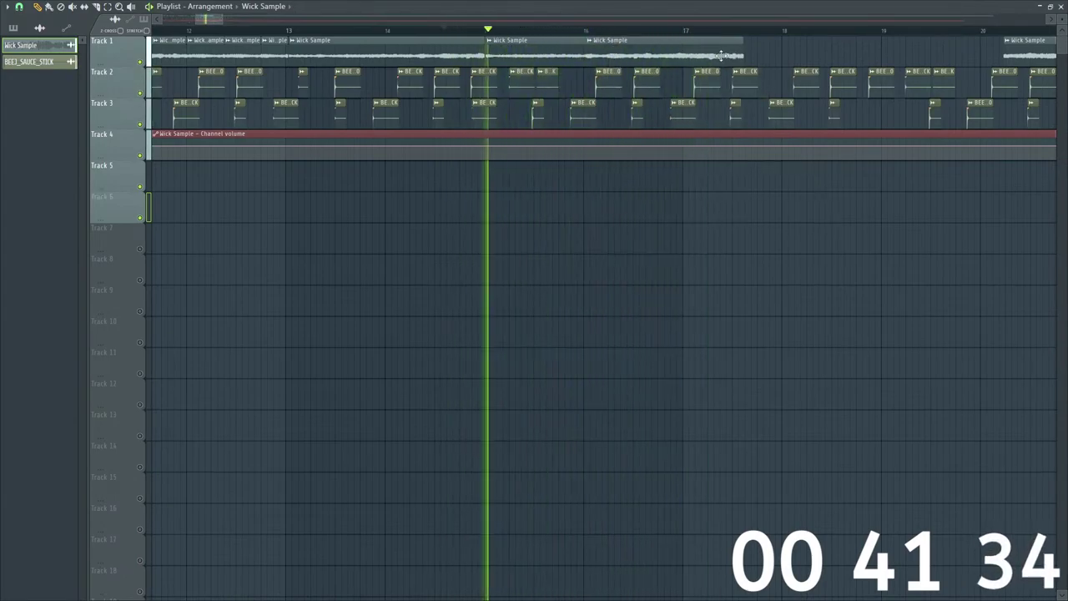
# Step: Add a Wick Sample clip on Track 5 spanning about bars 17.6 to 19 and move the Track 1 remainder back to about bar 19.2
pyautogui.click(652, 188)
pyautogui.moveTo(808, 181); pyautogui.dragTo(916, 181)
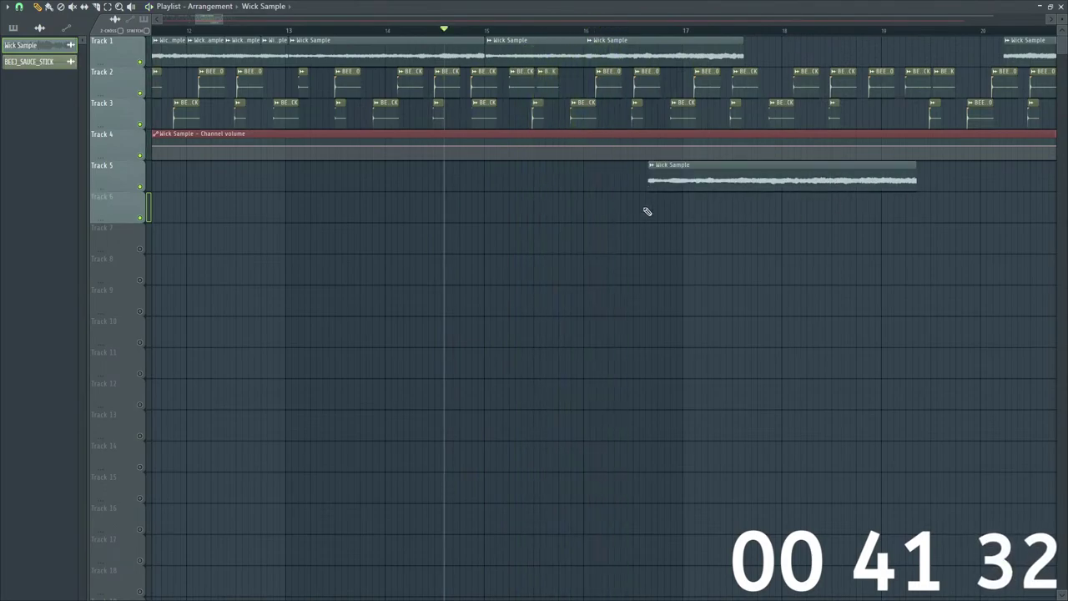
pyautogui.moveTo(647, 189); pyautogui.dragTo(765, 190)
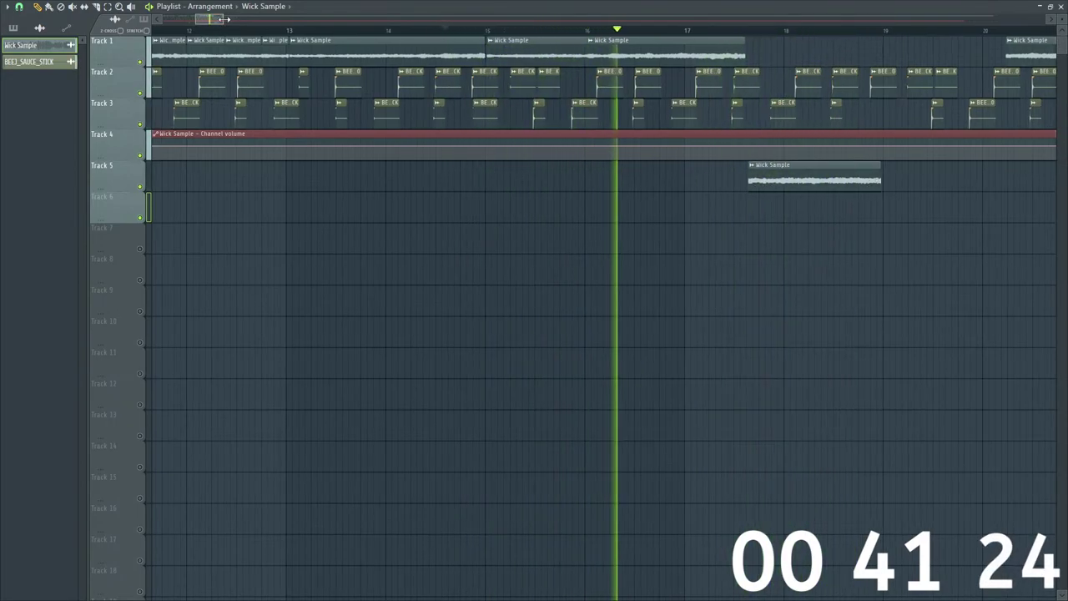
pyautogui.moveTo(221, 19); pyautogui.dragTo(231, 23)
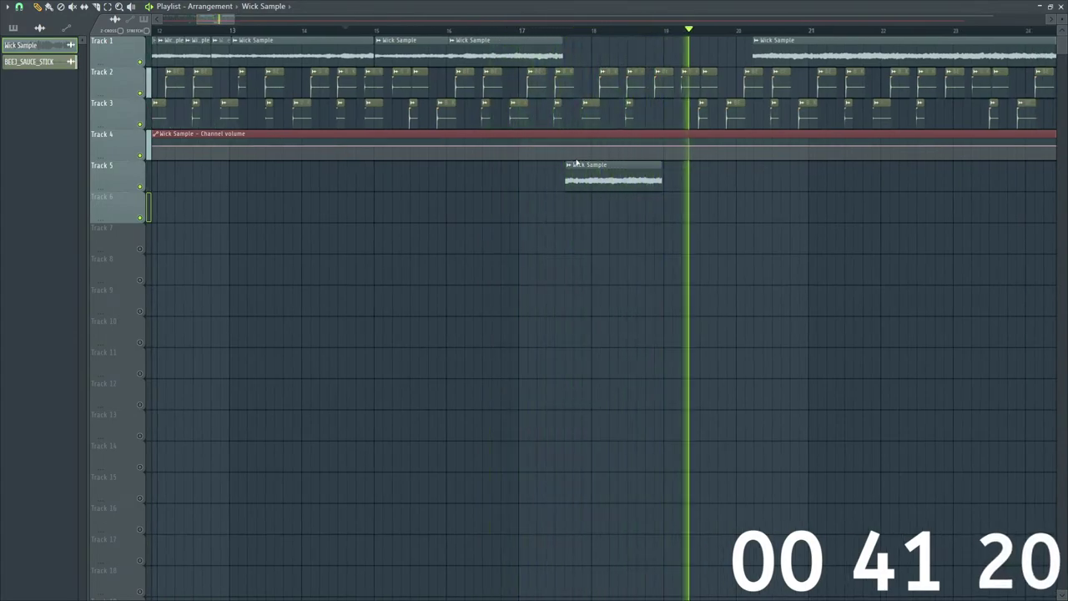
pyautogui.moveTo(762, 39); pyautogui.dragTo(730, 40)
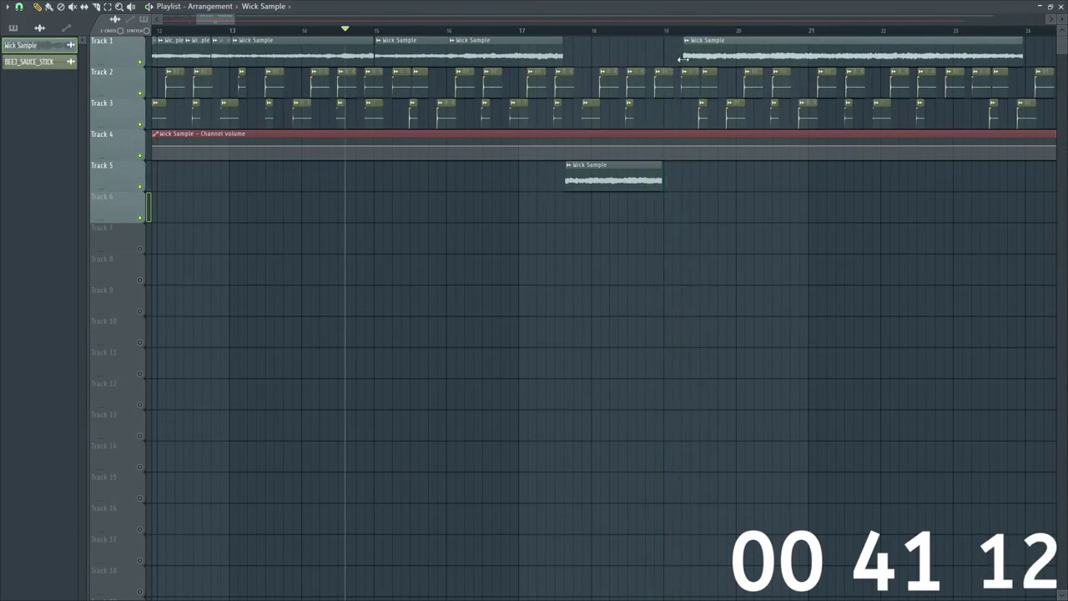
# Step: Move the Track 1 Wick Sample remainder to start at about bar 19 and slice it at about bar 19.6
pyautogui.moveTo(682, 59); pyautogui.dragTo(668, 60)
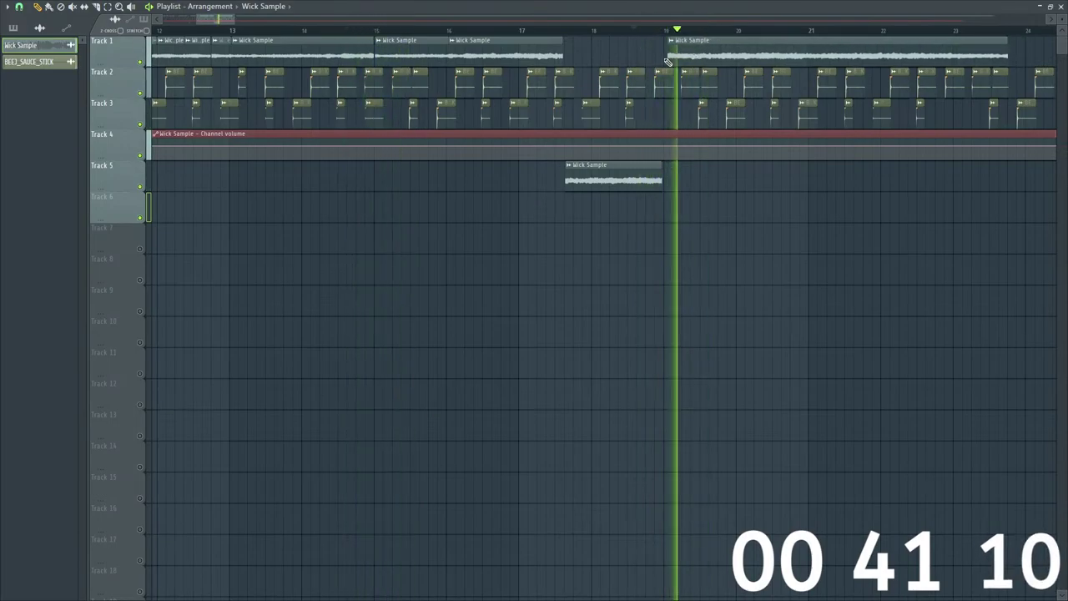
pyautogui.press('space')
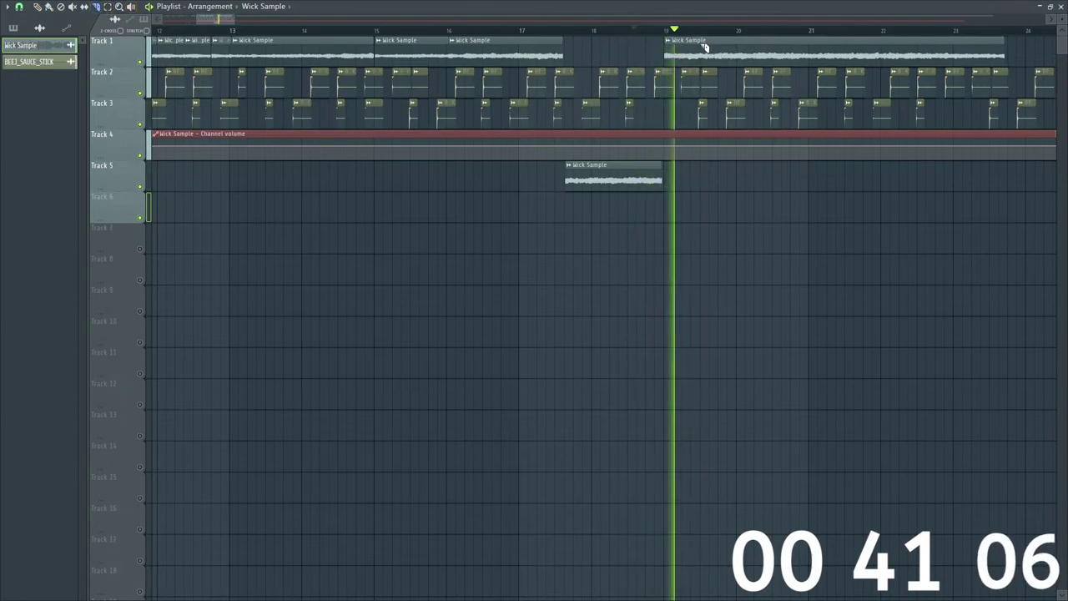
pyautogui.moveTo(700, 52); pyautogui.dragTo(699, 59)
pyautogui.press('space')
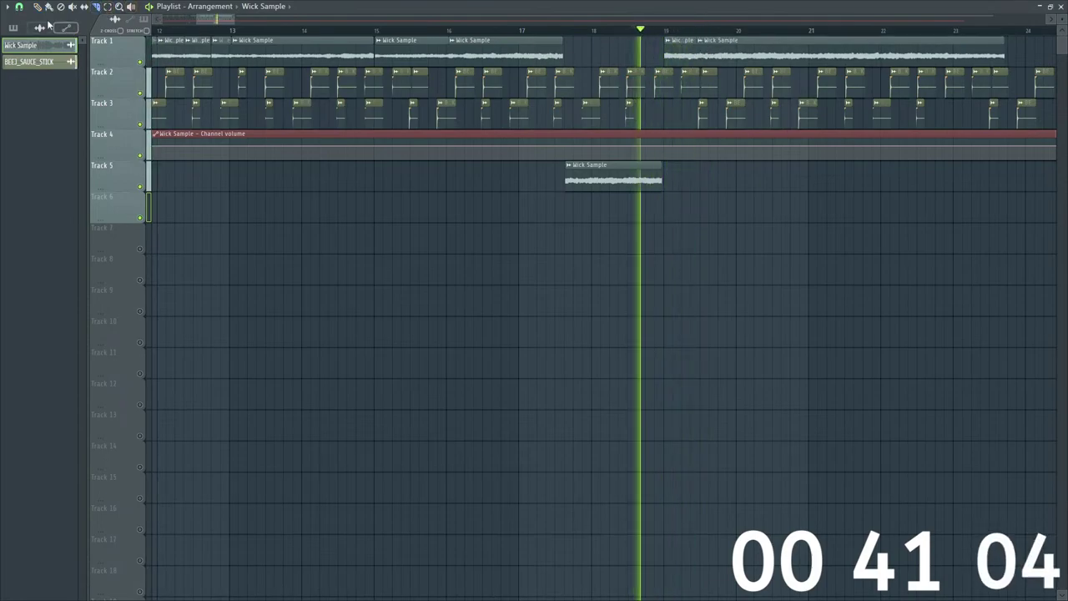
# Step: Trim the start of the later Wick Sample piece, move it back to about bar 19.6 on Track 1 and play it
pyautogui.press('space')
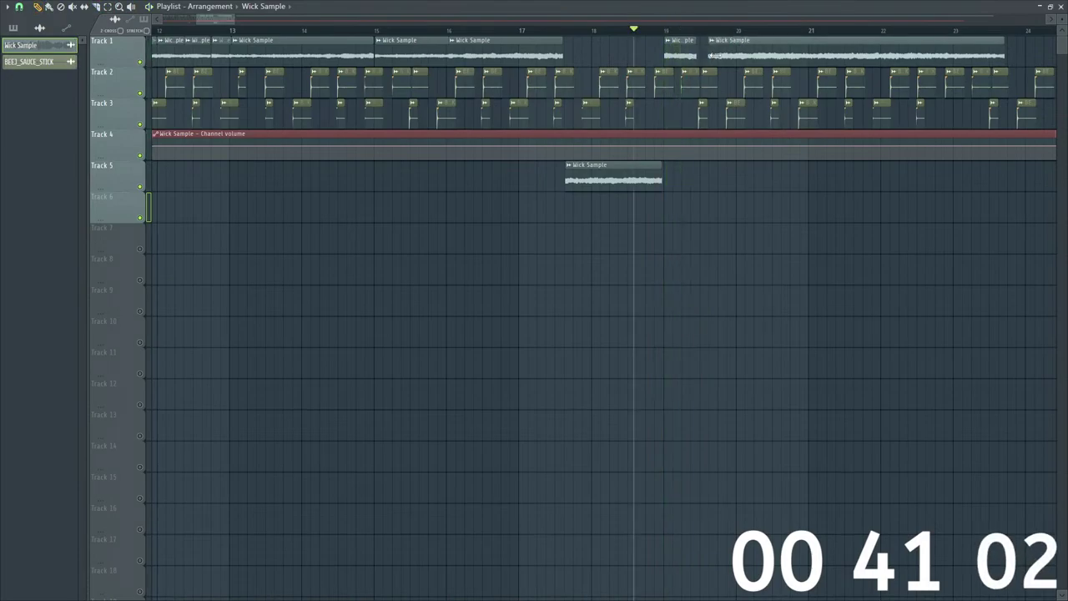
pyautogui.moveTo(805, 54); pyautogui.dragTo(754, 56)
pyautogui.press('space')
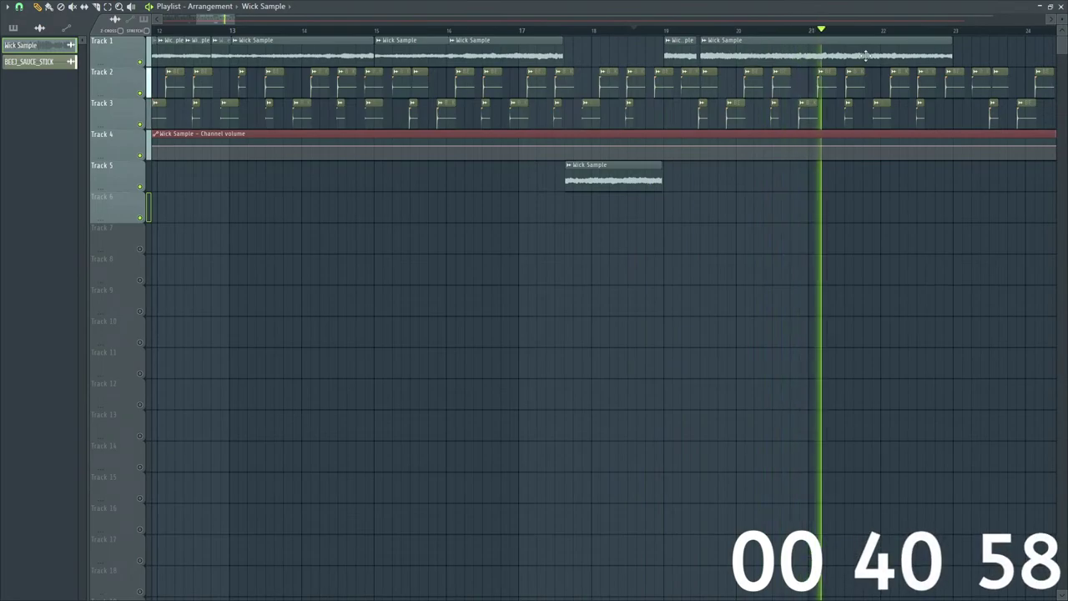
pyautogui.press('space')
# Step: Add a Wick Sample clip on Track 6 at about bar 22 and shorten the last Track 1 clip to about bar 21.9
pyautogui.press('space')
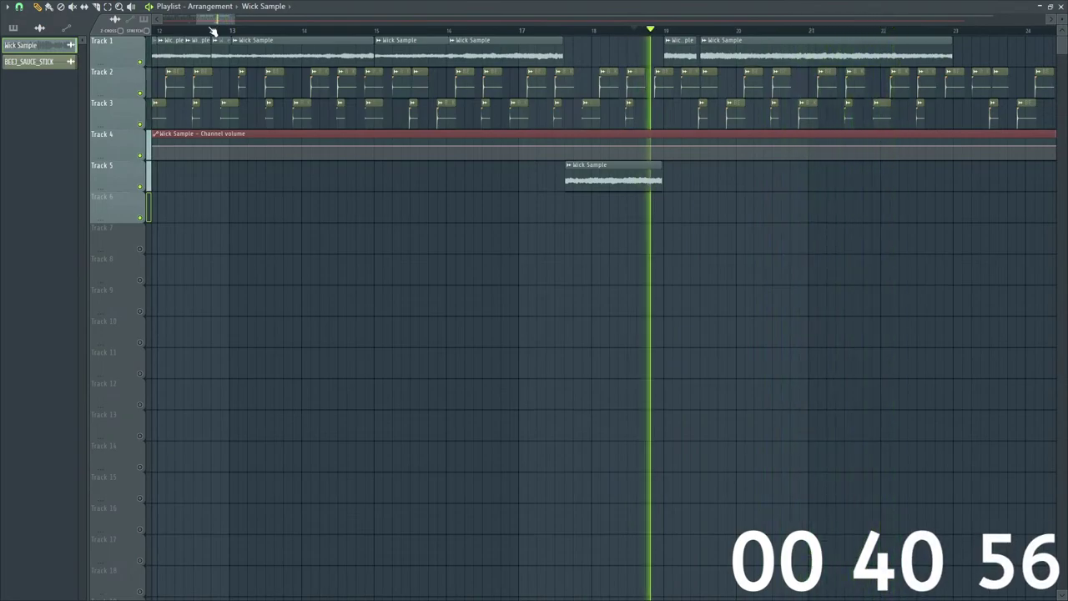
pyautogui.moveTo(232, 20); pyautogui.dragTo(268, 19)
pyautogui.moveTo(687, 53); pyautogui.dragTo(574, 205)
pyautogui.press('space')
pyautogui.press('space')
pyautogui.moveTo(578, 60); pyautogui.dragTo(536, 61)
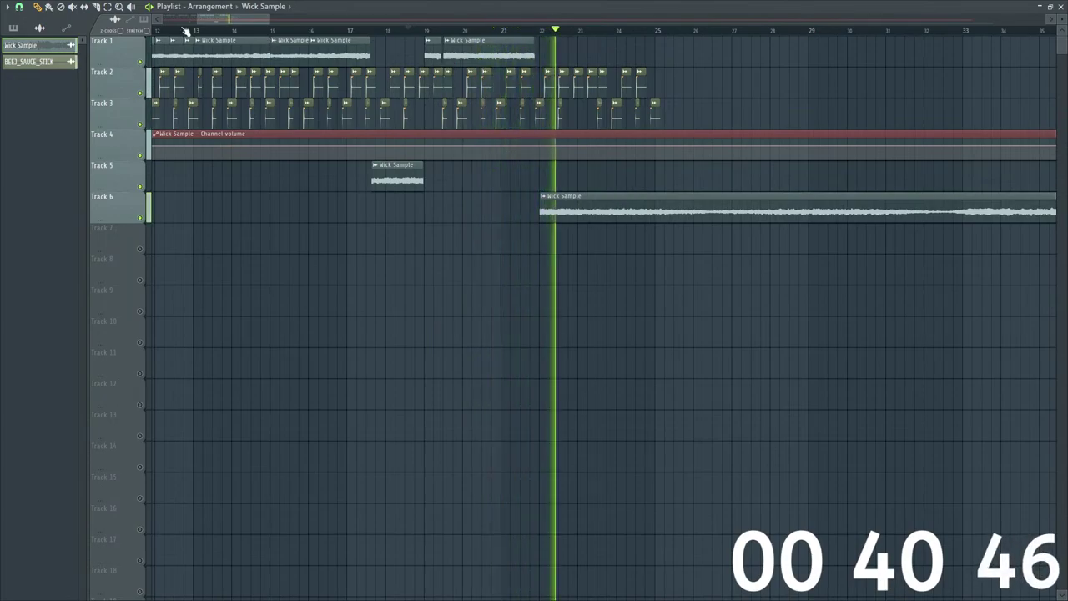
# Step: Trim the last Track 1 clip to end at about bar 21.6, adjust the Track 6 clip's start and move it to about bar 21.8
pyautogui.moveTo(265, 18); pyautogui.dragTo(245, 19)
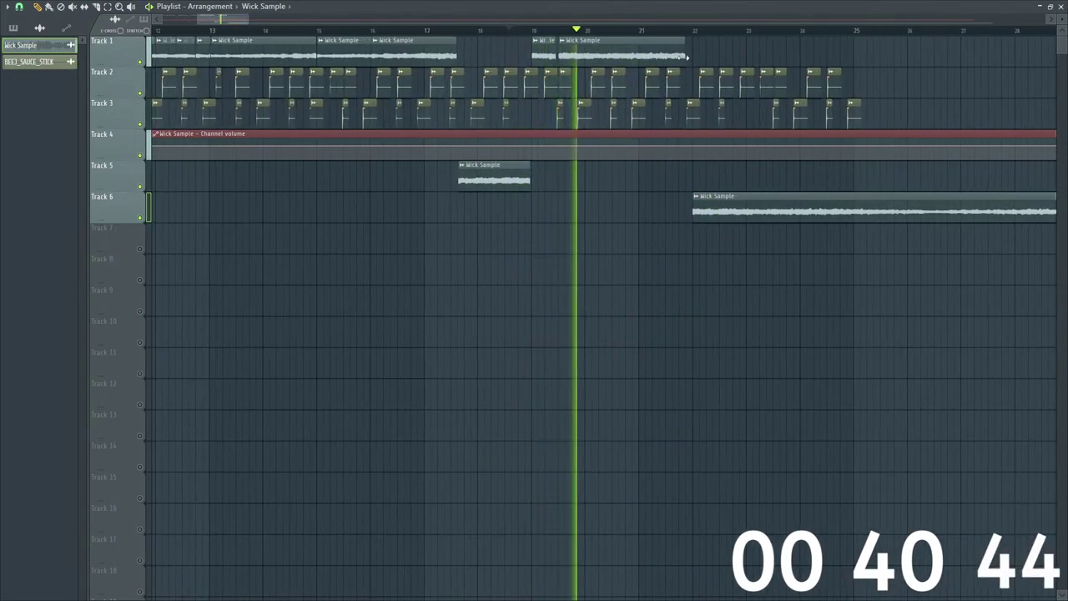
pyautogui.moveTo(753, 211); pyautogui.dragTo(678, 211)
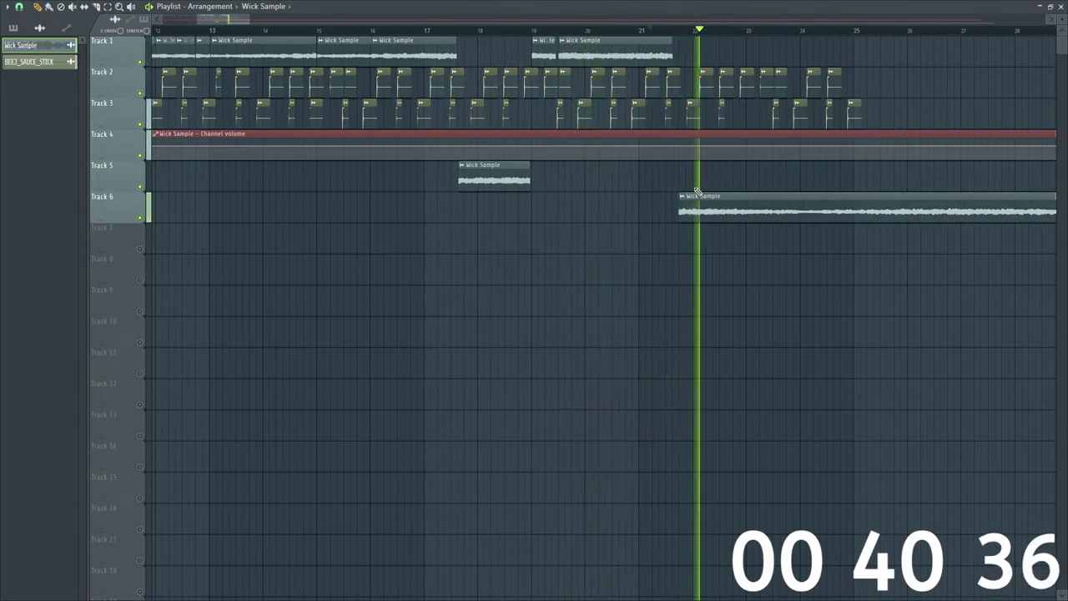
pyautogui.moveTo(702, 192); pyautogui.dragTo(686, 212)
# Step: Play the arrangement from about bar 19.7 and from about bar 23.7 to check the transition into the Track 6 Wick Sample clip
pyautogui.press('space')
pyautogui.press('space')
pyautogui.press('space')
pyautogui.press('space')
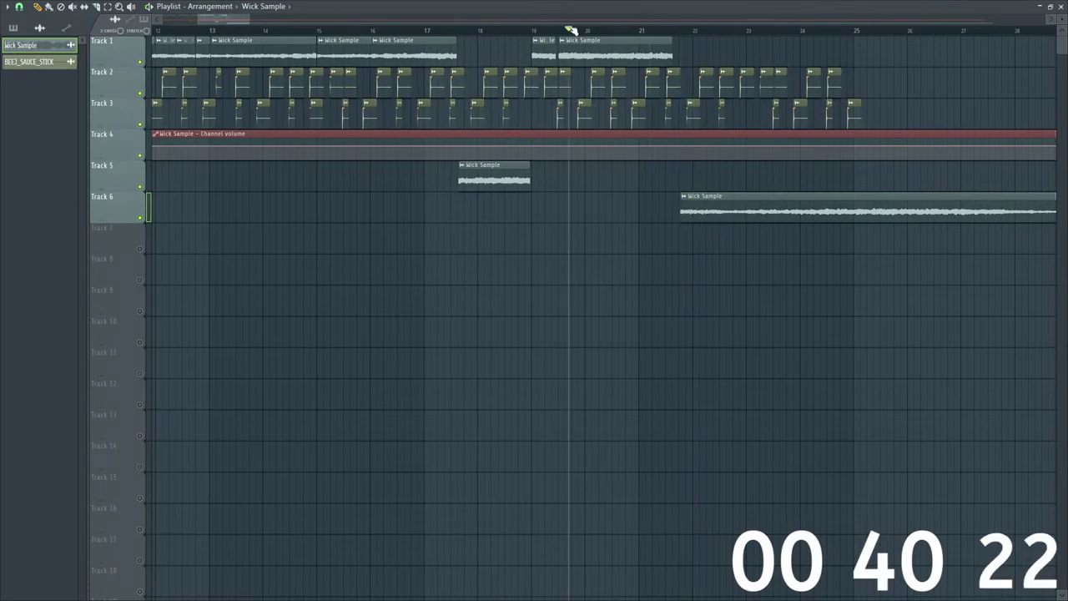
pyautogui.press('space')
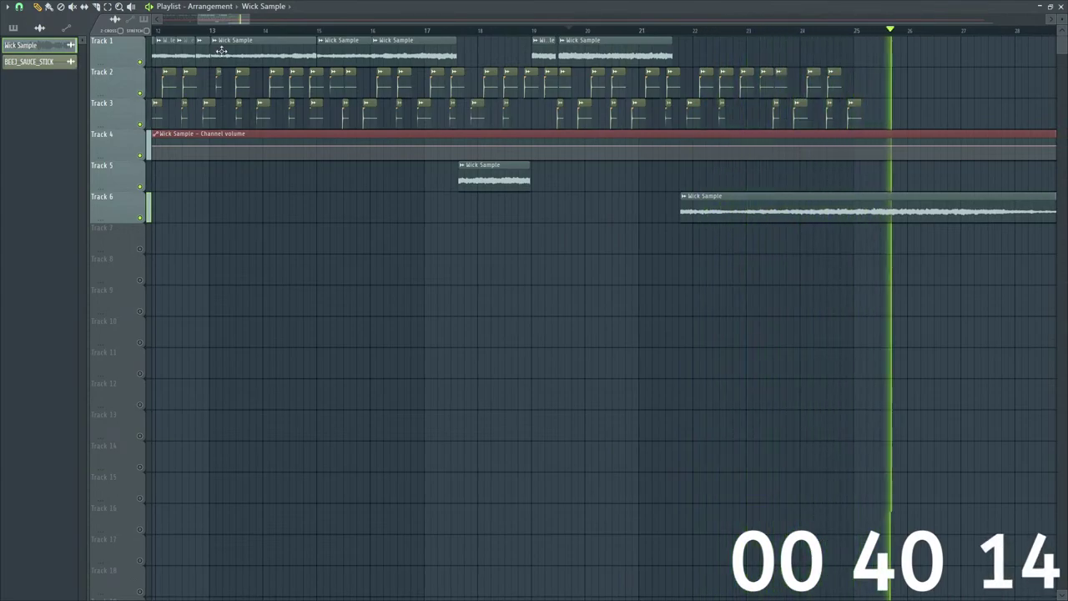
pyautogui.moveTo(254, 20)
pyautogui.mouseDown()
pyautogui.moveTo(330, 20)
pyautogui.moveTo(235, 20)
pyautogui.mouseUp()
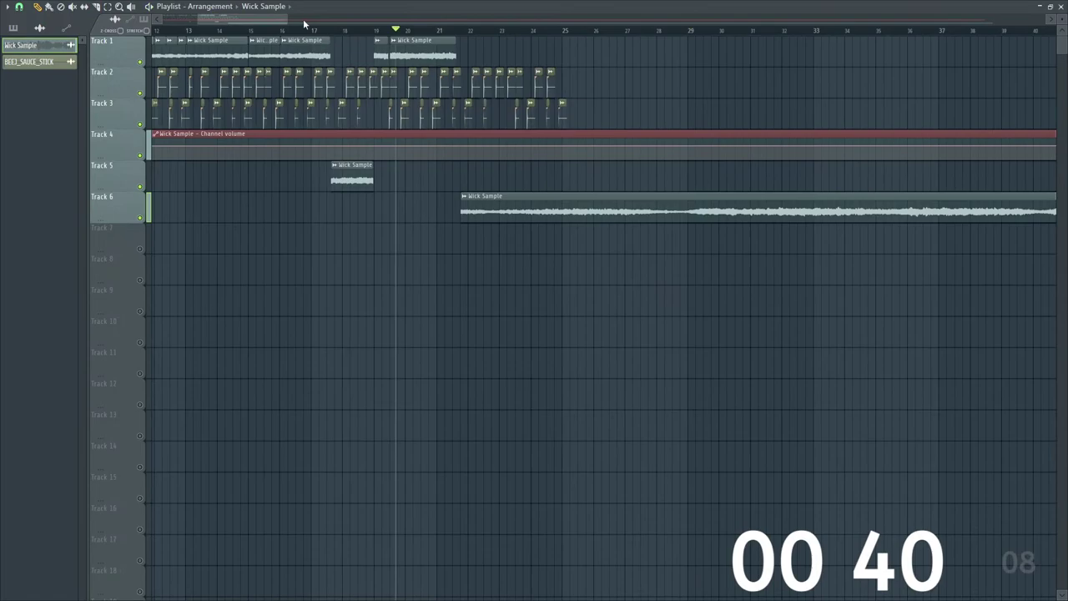
pyautogui.click(527, 30)
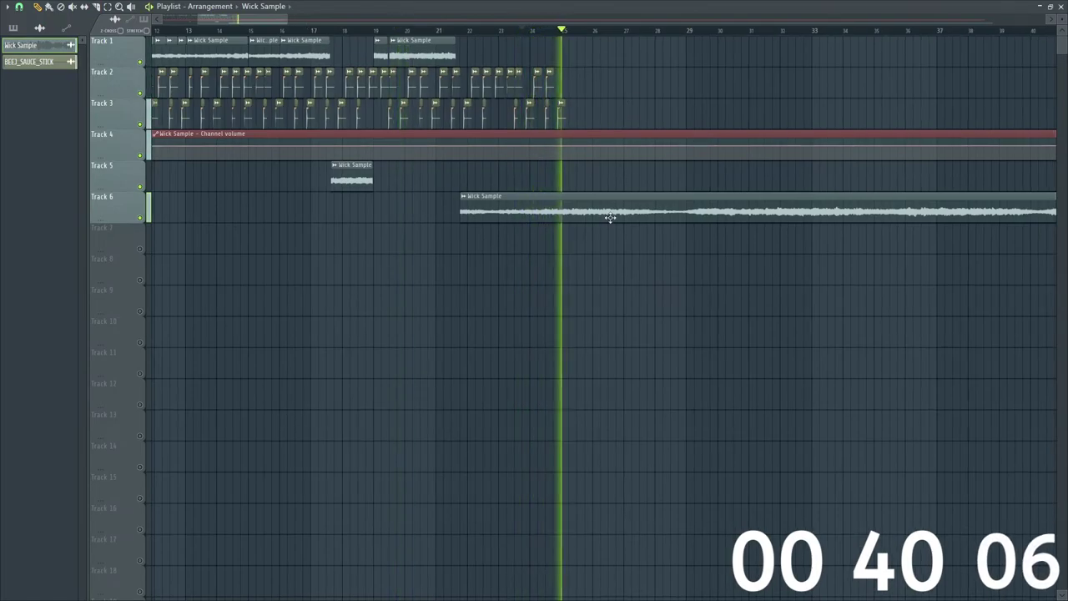
pyautogui.press('space')
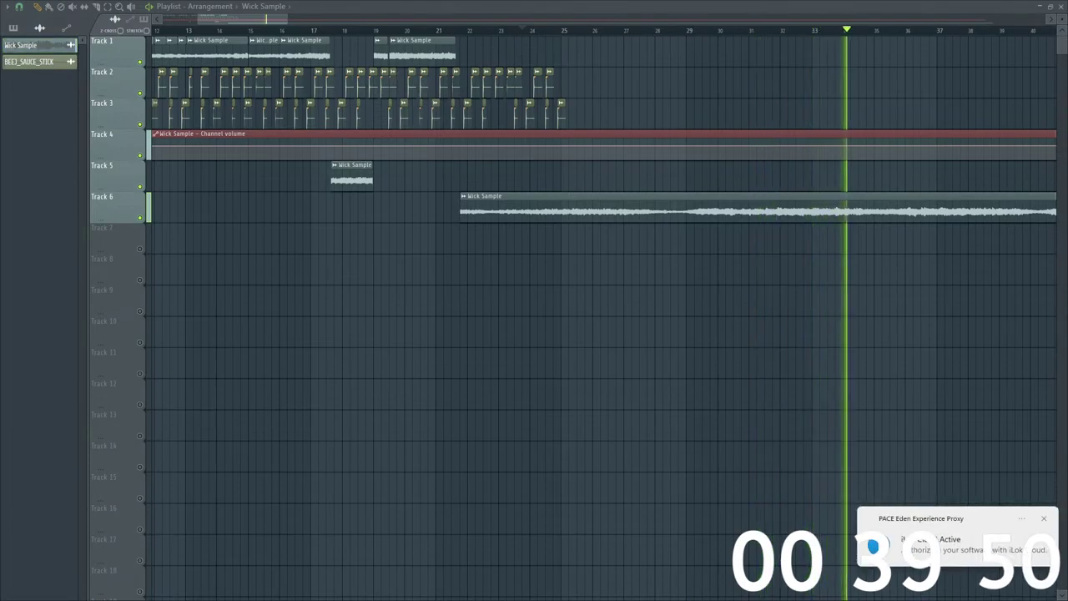
pyautogui.press('space')
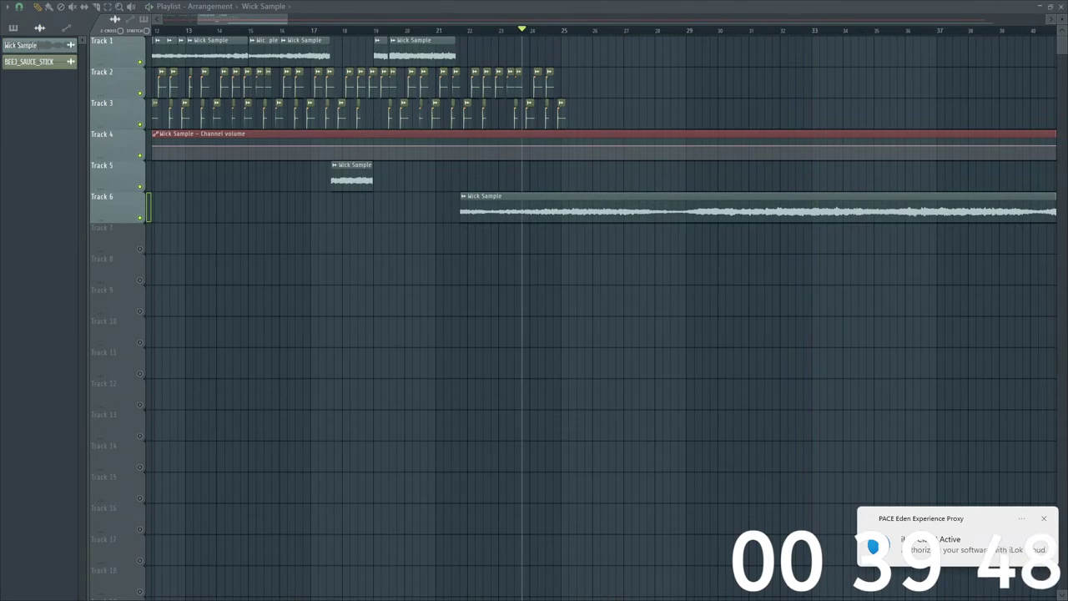
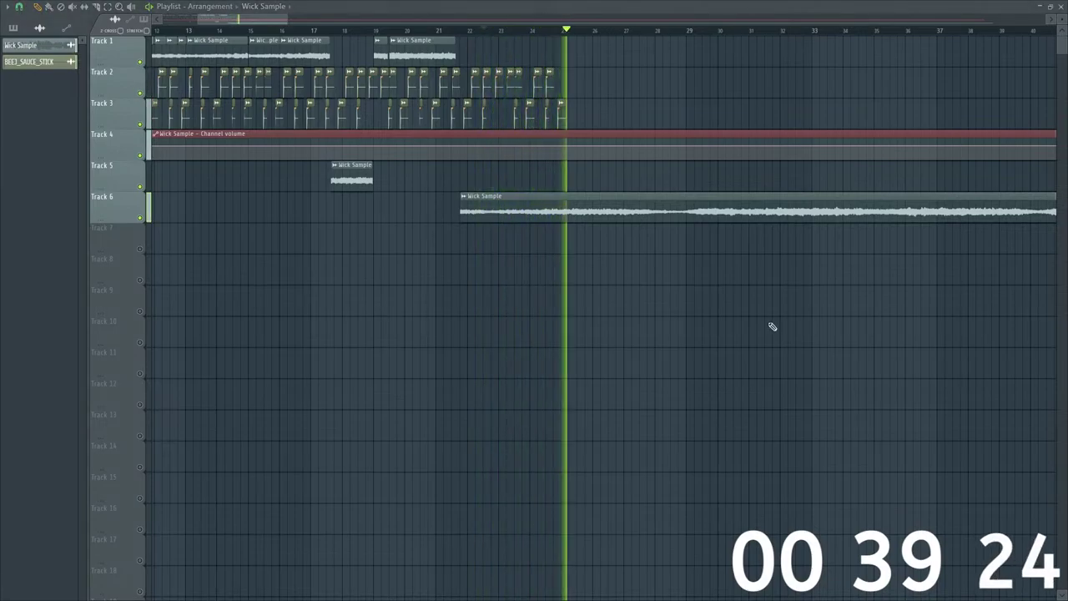
# Step: Play the arrangement from about bar 19 and from about bar 17 to check the Wick Sample transitions
pyautogui.press('space')
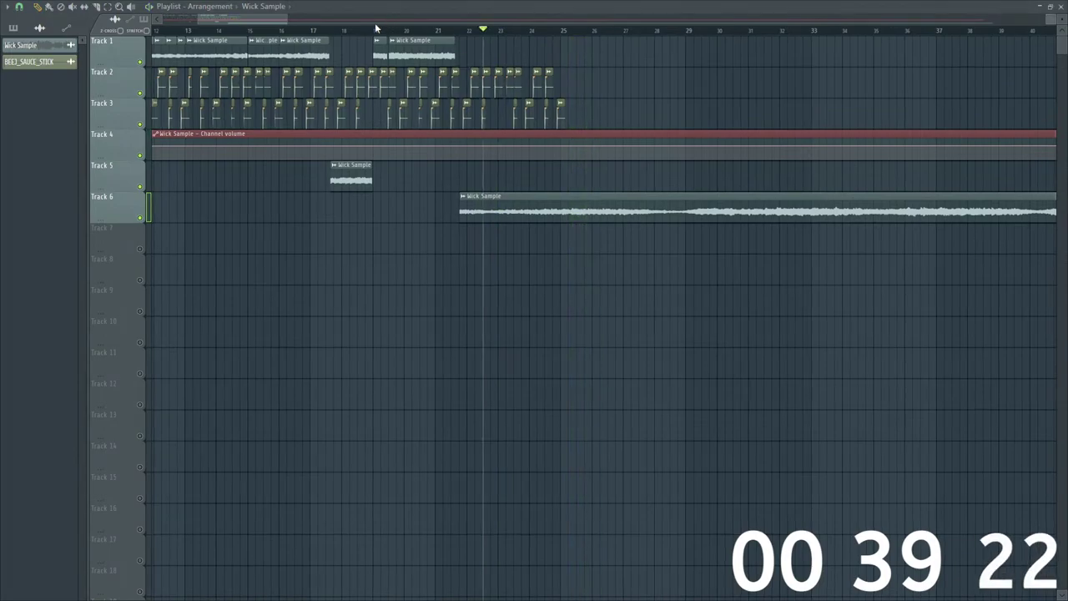
pyautogui.press('space')
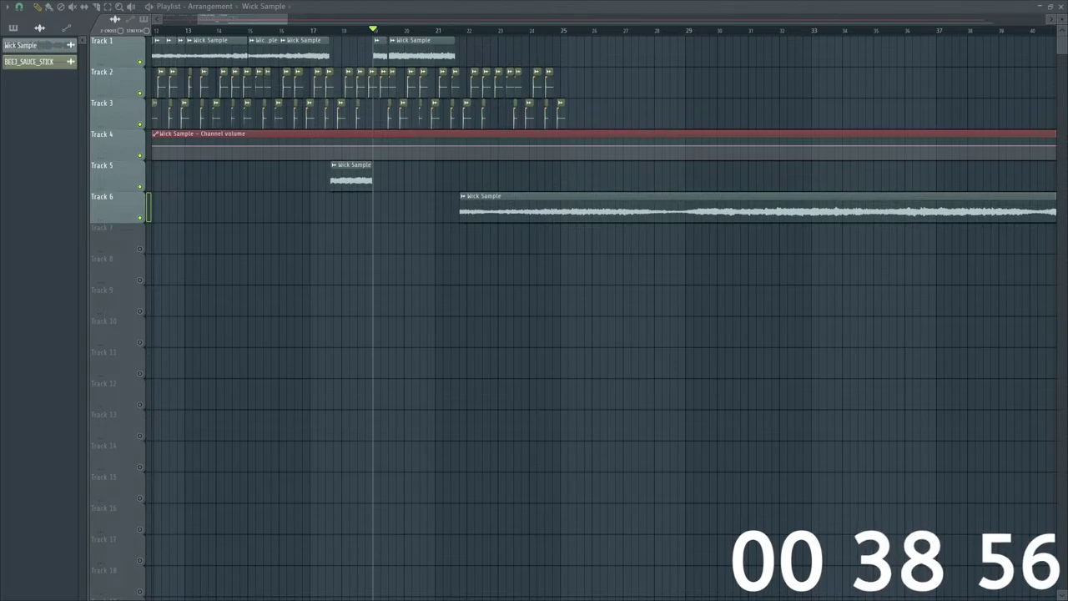
pyautogui.press('space')
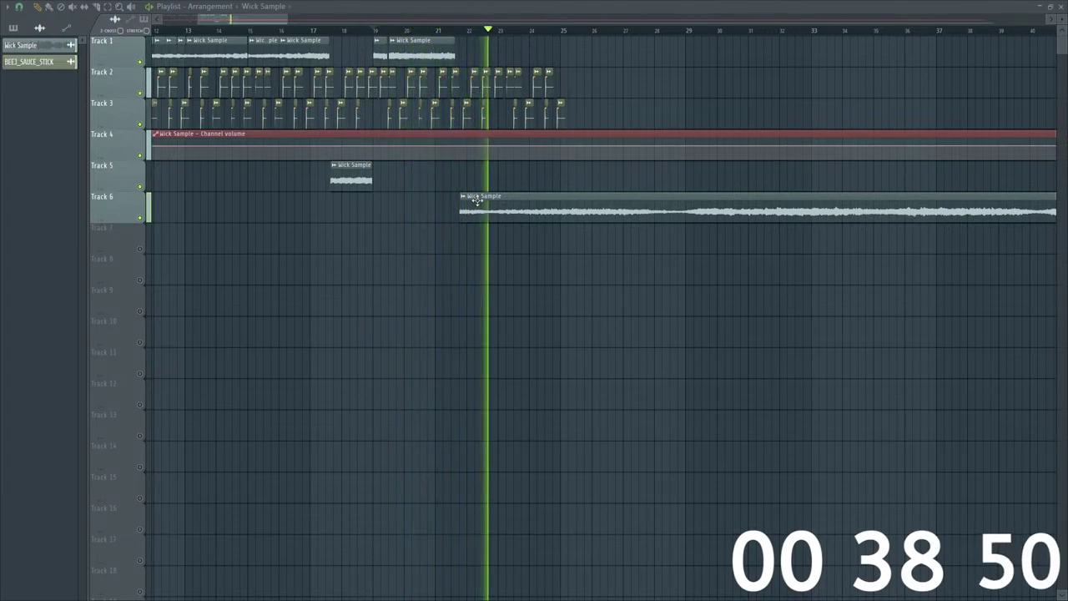
pyautogui.press('space')
pyautogui.click(302, 31)
pyautogui.press('space')
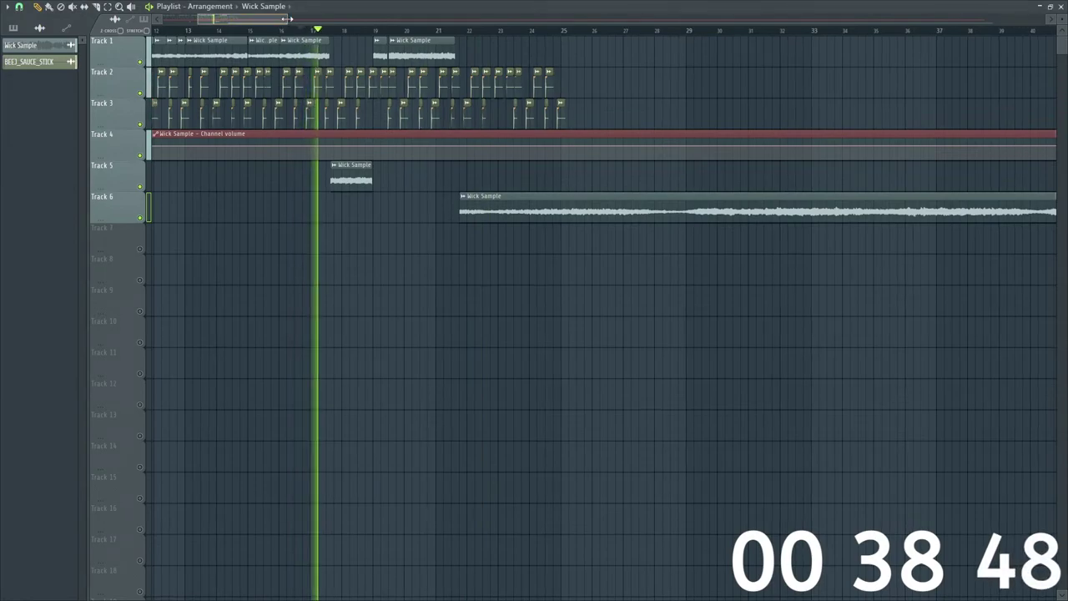
pyautogui.moveTo(286, 19); pyautogui.dragTo(265, 19)
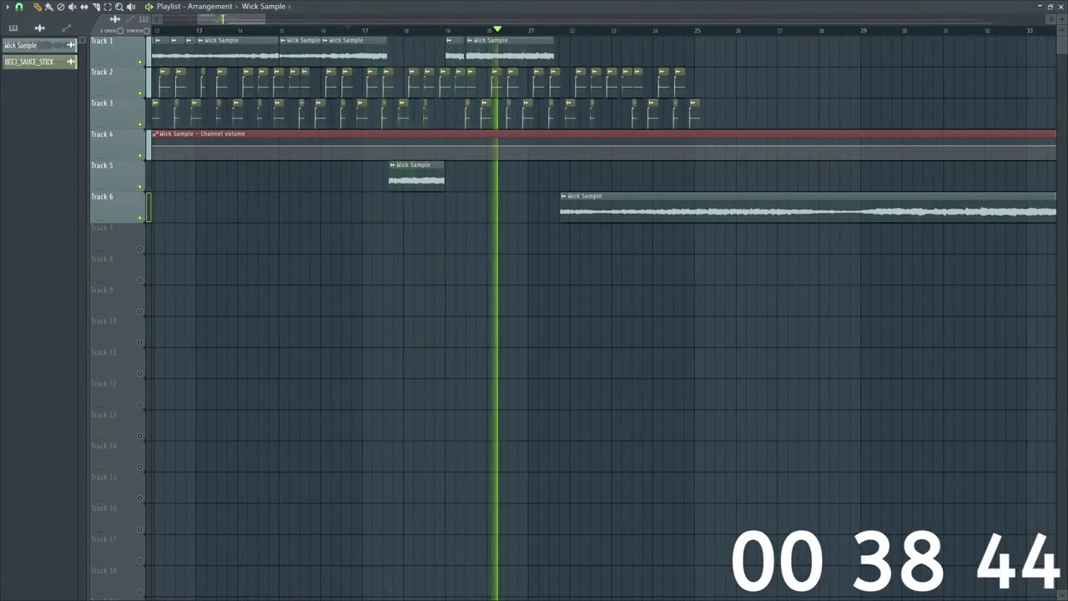
pyautogui.click(375, 31)
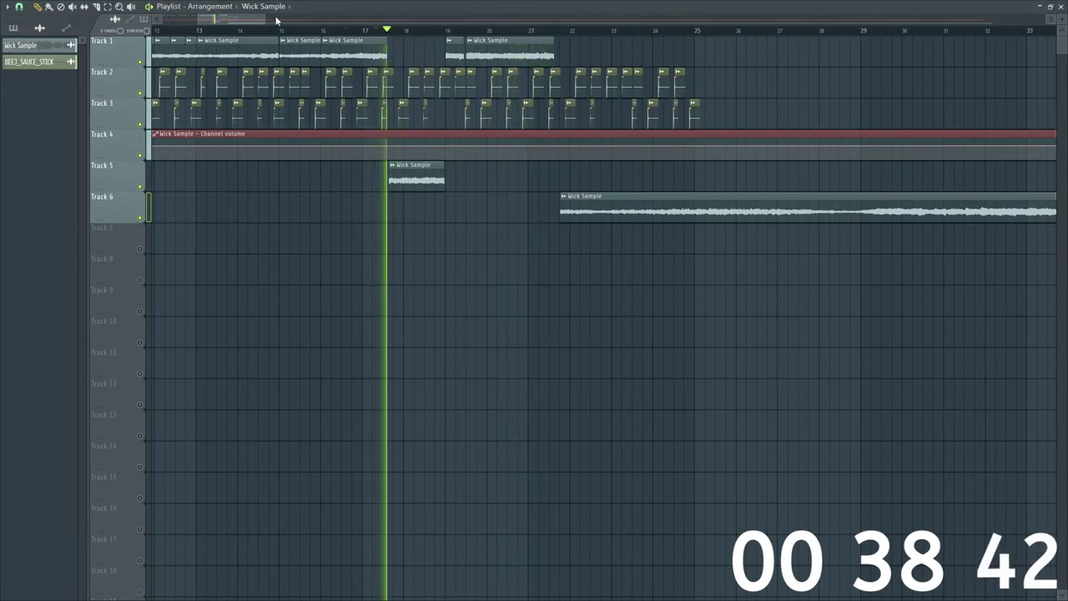
pyautogui.moveTo(264, 19); pyautogui.dragTo(237, 15)
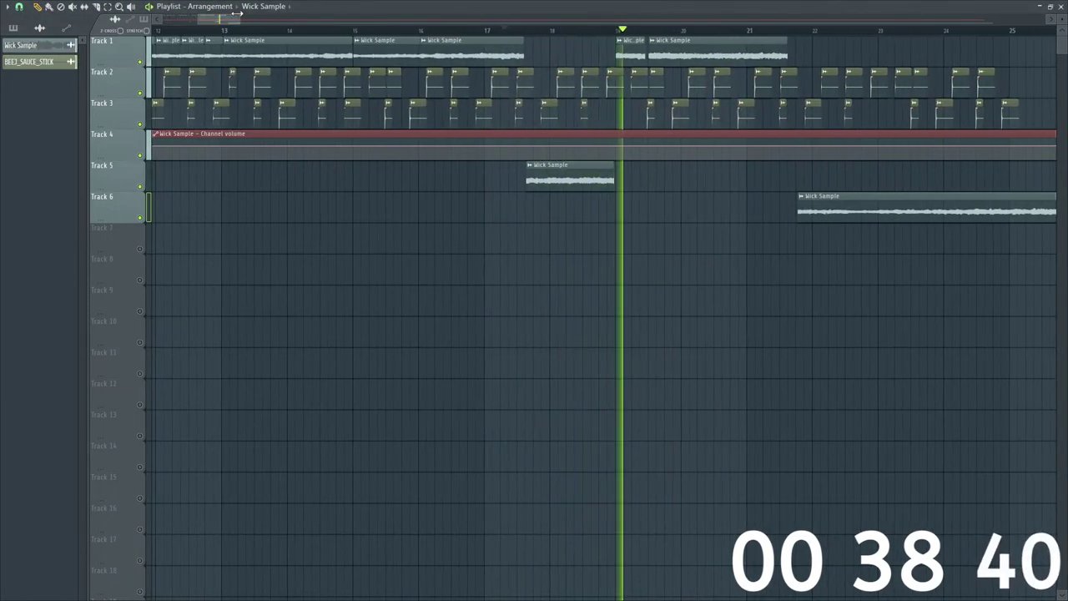
# Step: Delete the short Wick Sample piece near bar 19 on Track 1 and move the following clip back to about bar 19
pyautogui.press('space')
pyautogui.press('space')
pyautogui.rightClick(624, 51)
pyautogui.moveTo(681, 52); pyautogui.dragTo(631, 52)
pyautogui.press('space')
pyautogui.press('space')
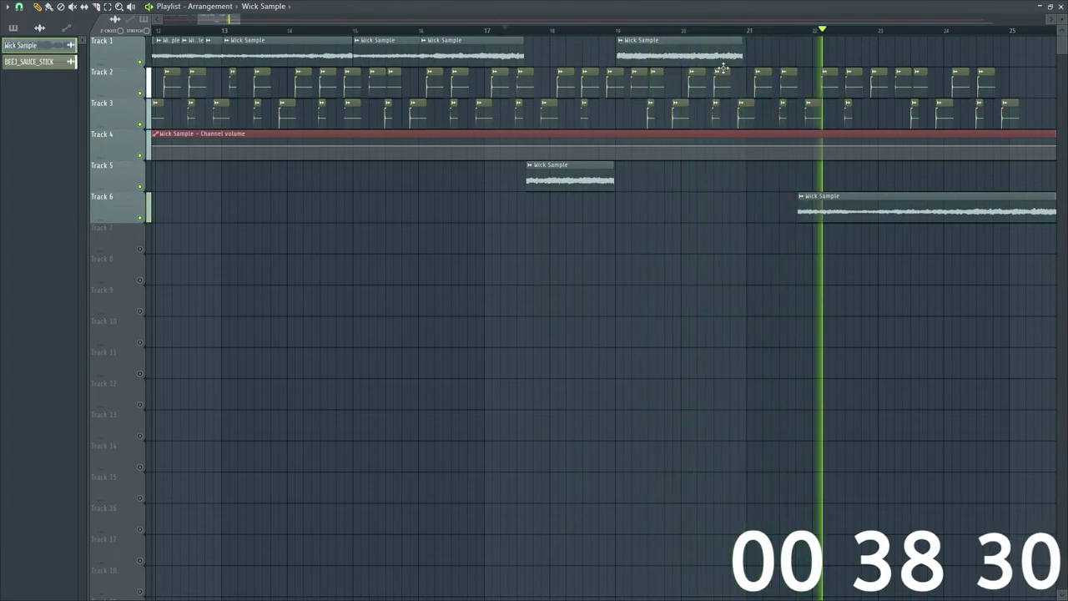
# Step: Extend the end of the last Track 1 Wick Sample clip to about bar 21.1 and play from about bar 16
pyautogui.moveTo(738, 64); pyautogui.dragTo(751, 64)
pyautogui.press('space')
pyautogui.press('space')
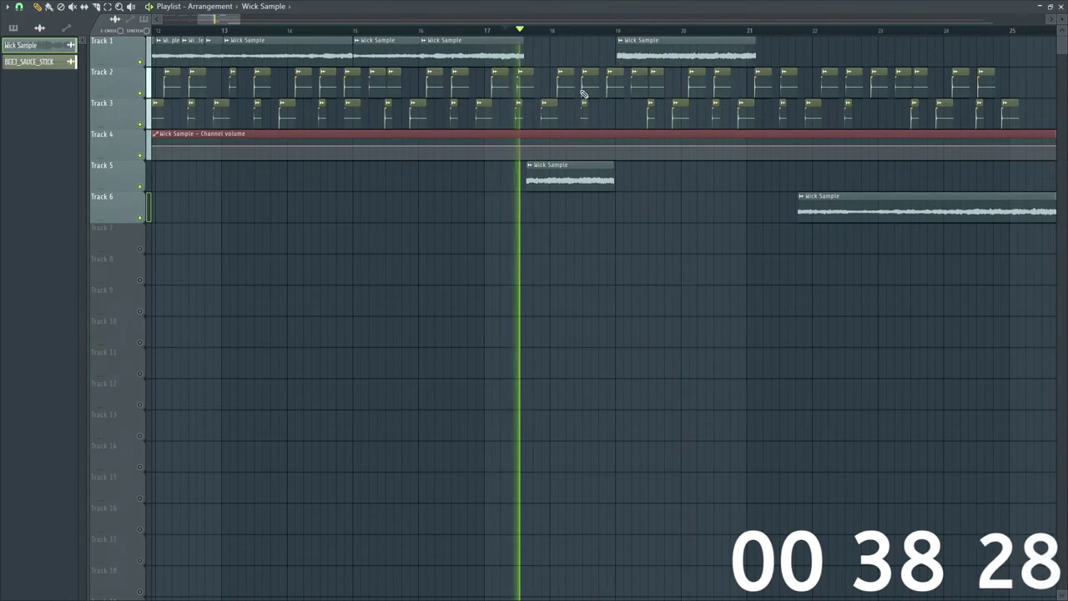
pyautogui.click(421, 31)
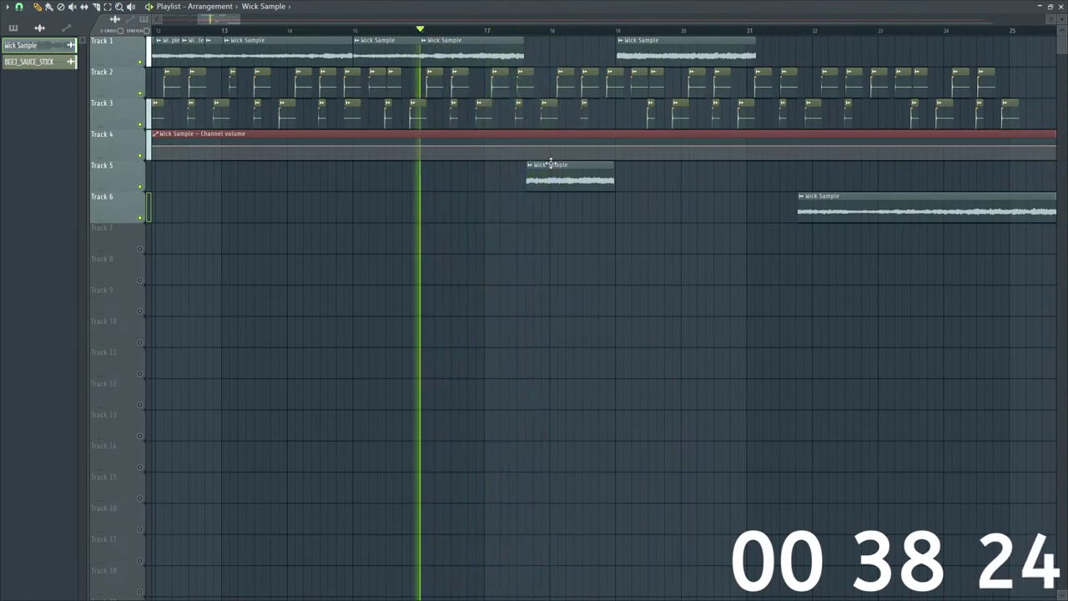
# Step: Try moving the Track 5 Wick Sample clip slightly earlier to about bar 17.5, play it and undo the move
pyautogui.moveTo(551, 164); pyautogui.dragTo(543, 167)
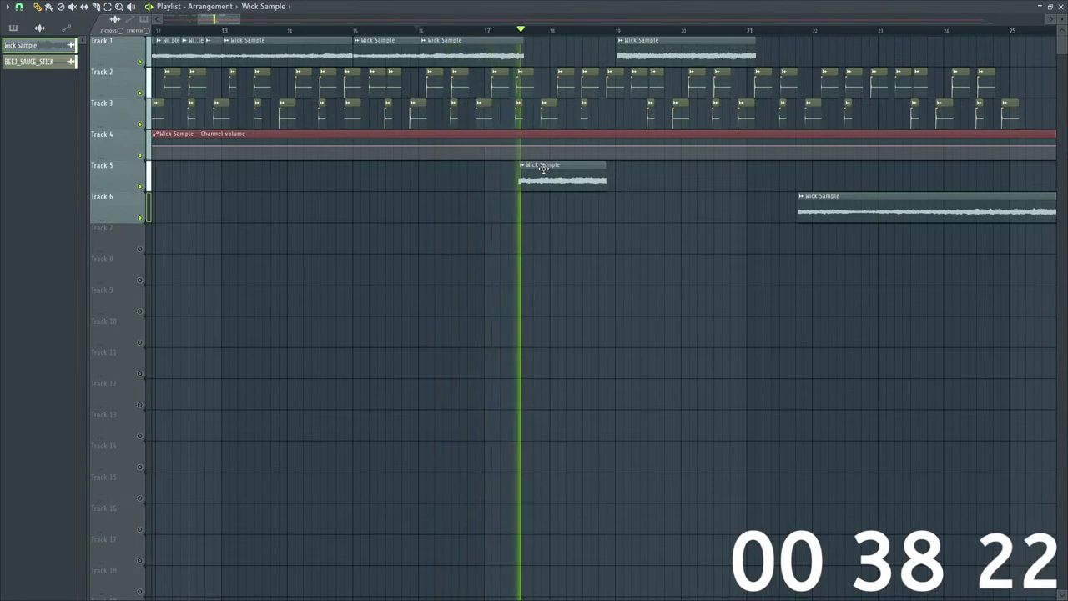
pyautogui.press('space')
pyautogui.press('space')
pyautogui.hotkey('ctrl', 'z')
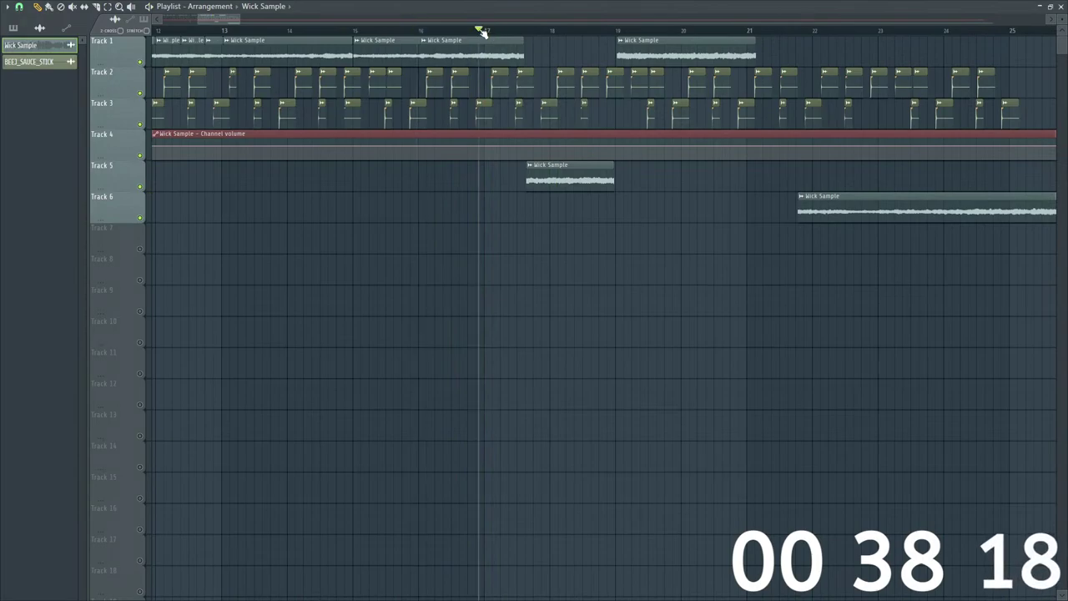
# Step: Slice the Track 1 Wick Sample at bar 17 and about bar 17.4, shortening the first piece to leave a small gap
pyautogui.press('space')
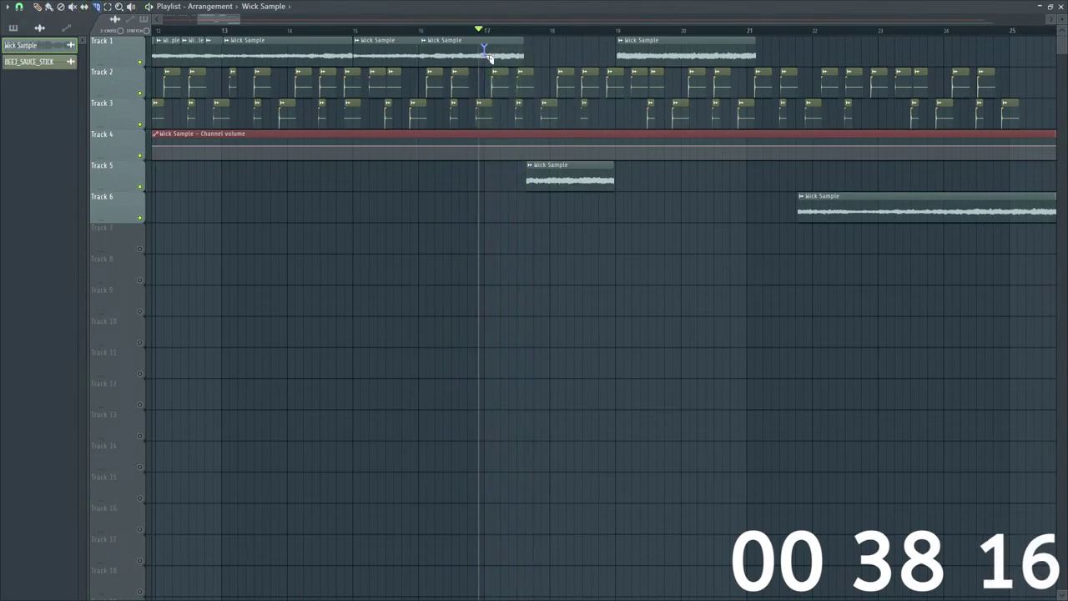
pyautogui.press('space')
pyautogui.press('space')
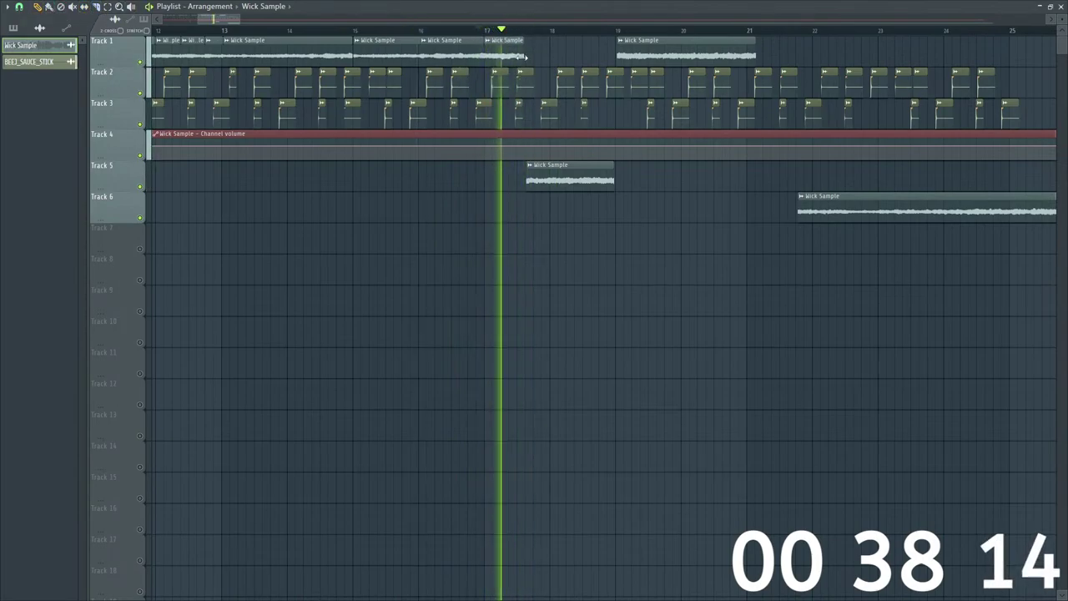
pyautogui.moveTo(523, 57); pyautogui.dragTo(503, 58)
pyautogui.press('space')
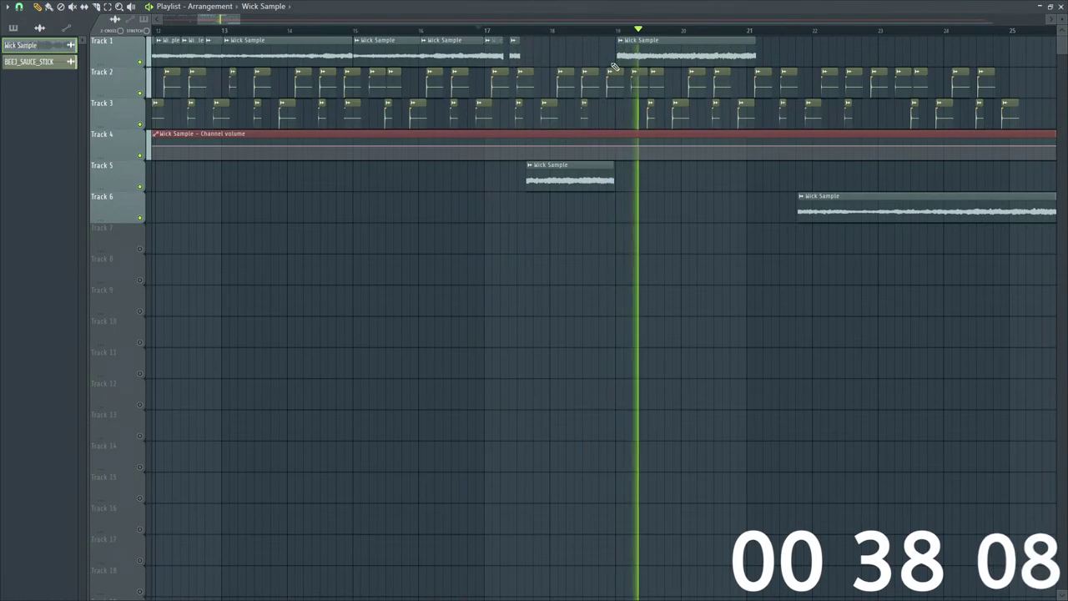
# Step: Delete the Wick Sample clip near bar 19 on Track 1 and extend the Track 5 clip to about bar 21
pyautogui.moveTo(621, 62); pyautogui.dragTo(619, 61)
pyautogui.press('space')
pyautogui.press('space')
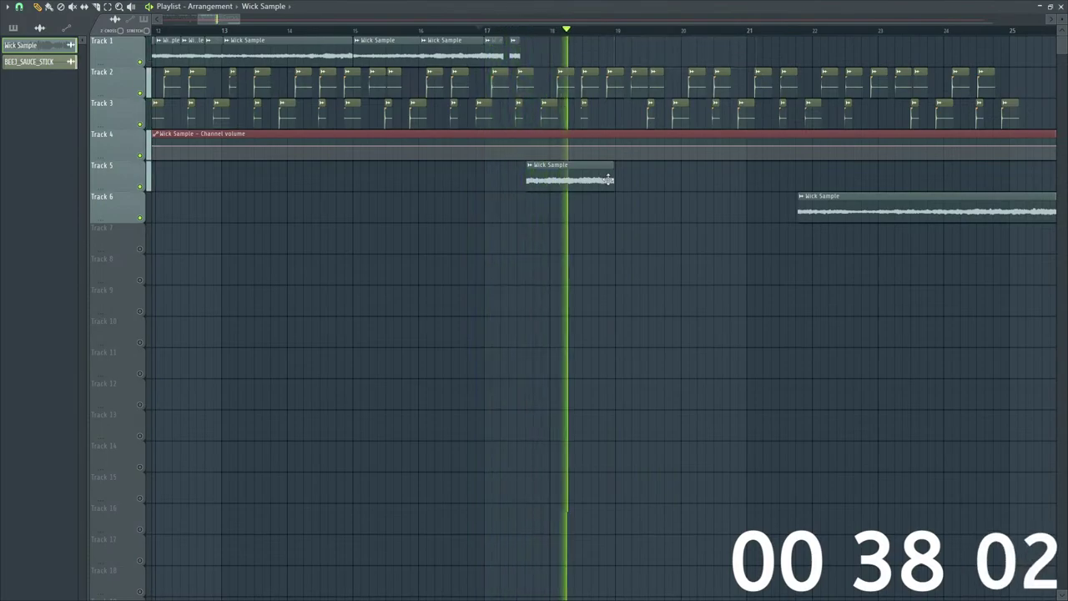
pyautogui.rightClick(630, 57)
pyautogui.moveTo(613, 181); pyautogui.dragTo(706, 183)
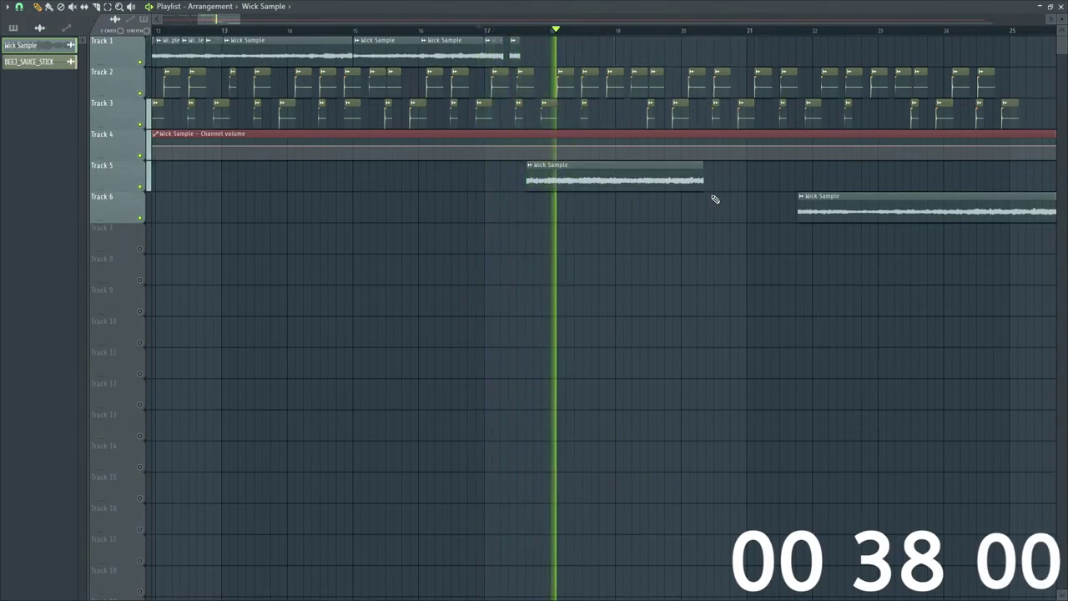
pyautogui.moveTo(705, 183); pyautogui.dragTo(742, 185)
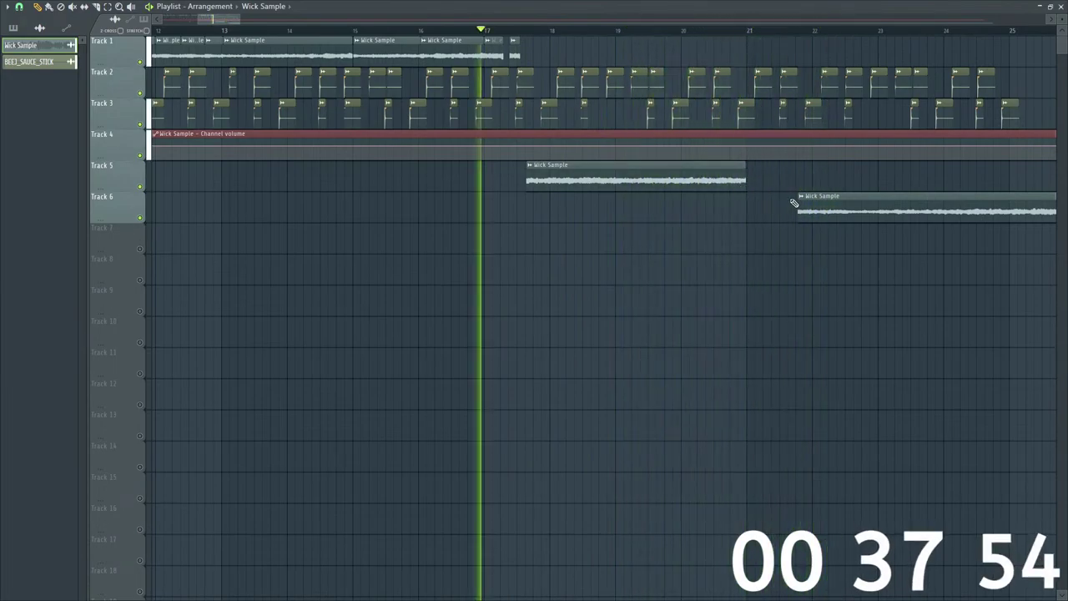
# Step: Move the Track 6 Wick Sample clip back to start at about bar 21 and play the transition
pyautogui.moveTo(799, 207); pyautogui.dragTo(782, 206)
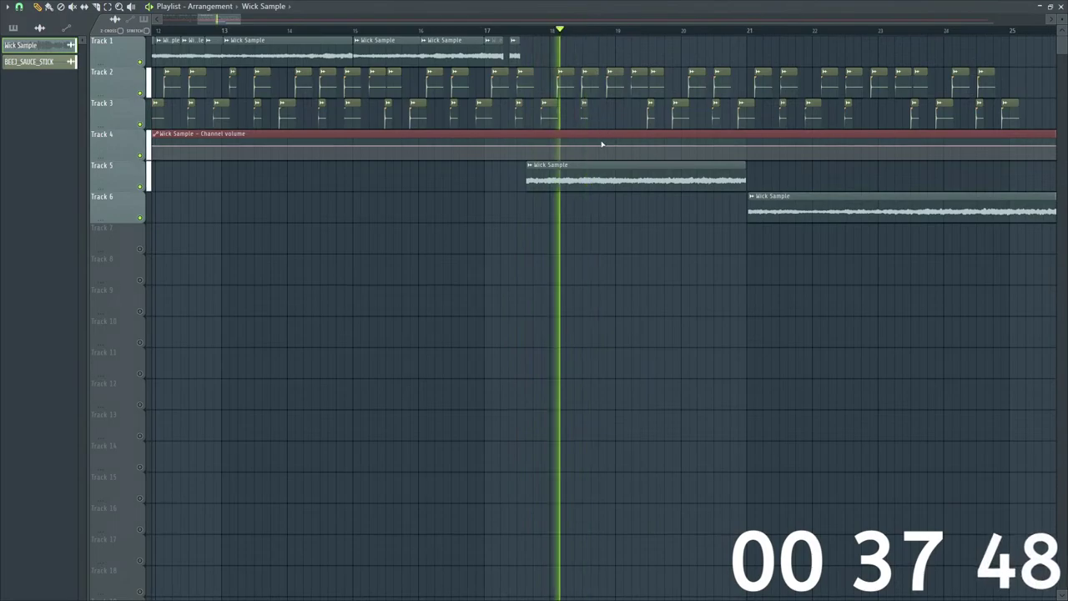
pyautogui.press('space')
pyautogui.press('space')
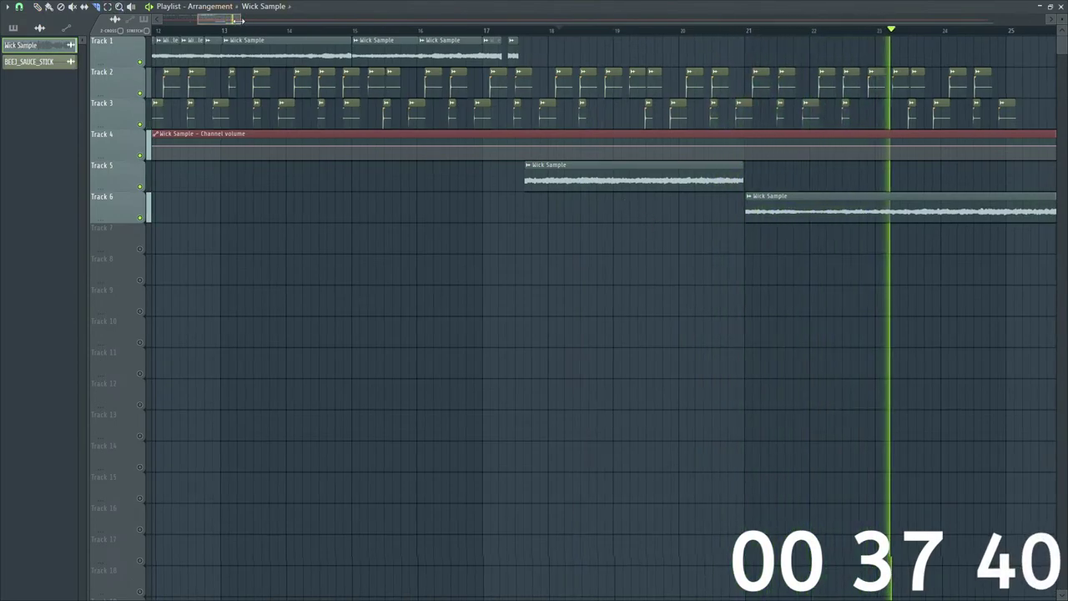
# Step: Pick the last BEEJ_SAUCE_STICK hit on Track 2 and place a copy on Track 3 at about bar 25.2
pyautogui.moveTo(238, 18); pyautogui.dragTo(260, 22)
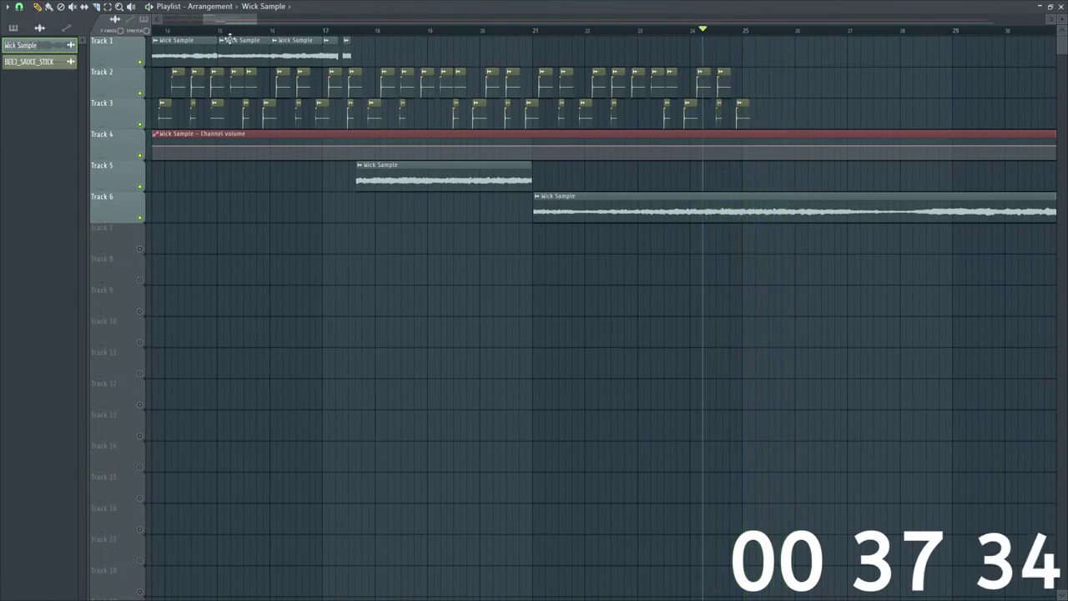
pyautogui.moveTo(205, 18); pyautogui.dragTo(237, 20)
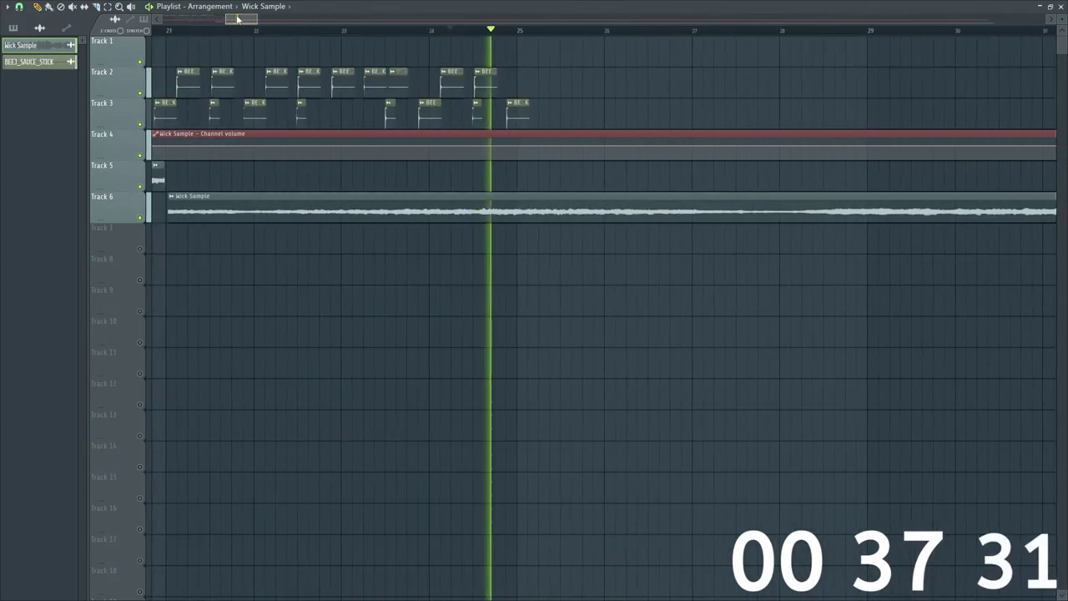
pyautogui.click(482, 83)
pyautogui.click(549, 117)
pyautogui.moveTo(547, 120); pyautogui.dragTo(538, 119)
pyautogui.press('space')
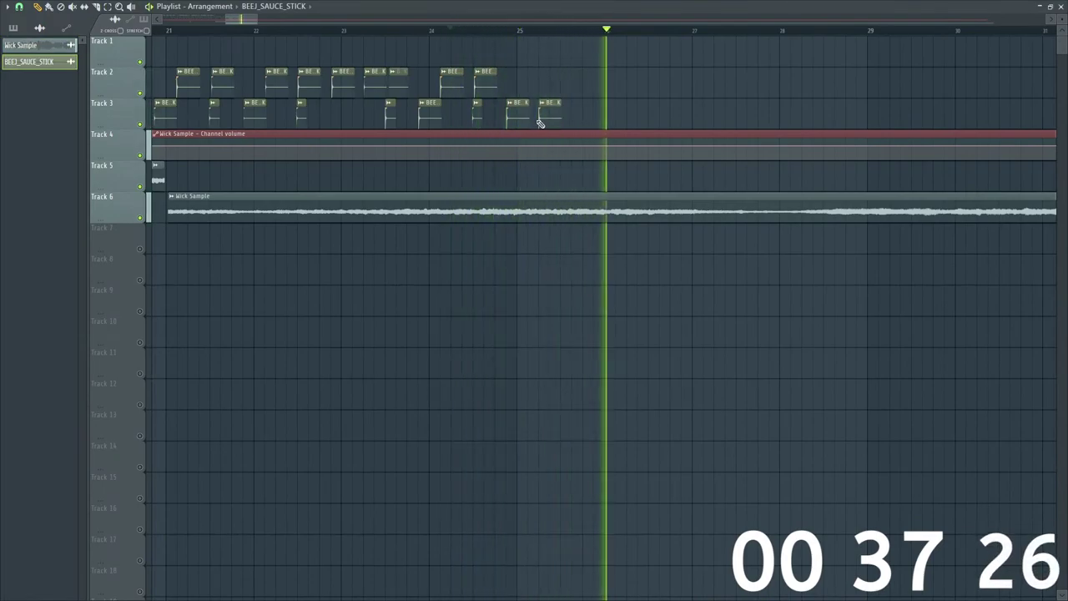
# Step: Add BEEJ_SAUCE_STICK hits on Track 3 at about bars 25.6 and 26, playing the section to check their timing
pyautogui.click(575, 120)
pyautogui.press('space')
pyautogui.press('space')
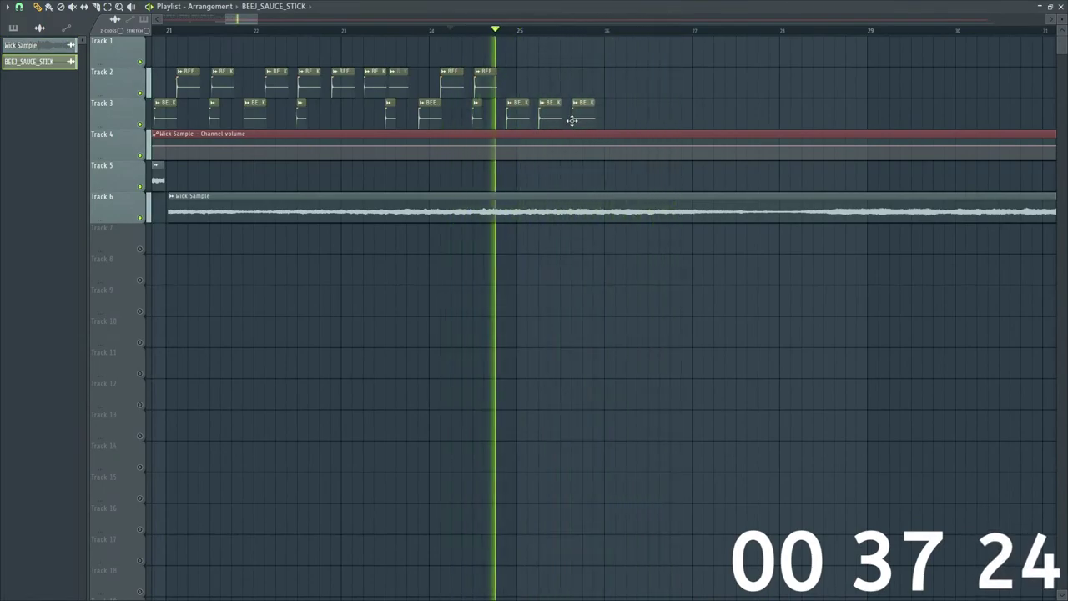
pyautogui.click(613, 121)
pyautogui.press('space')
pyautogui.press('space')
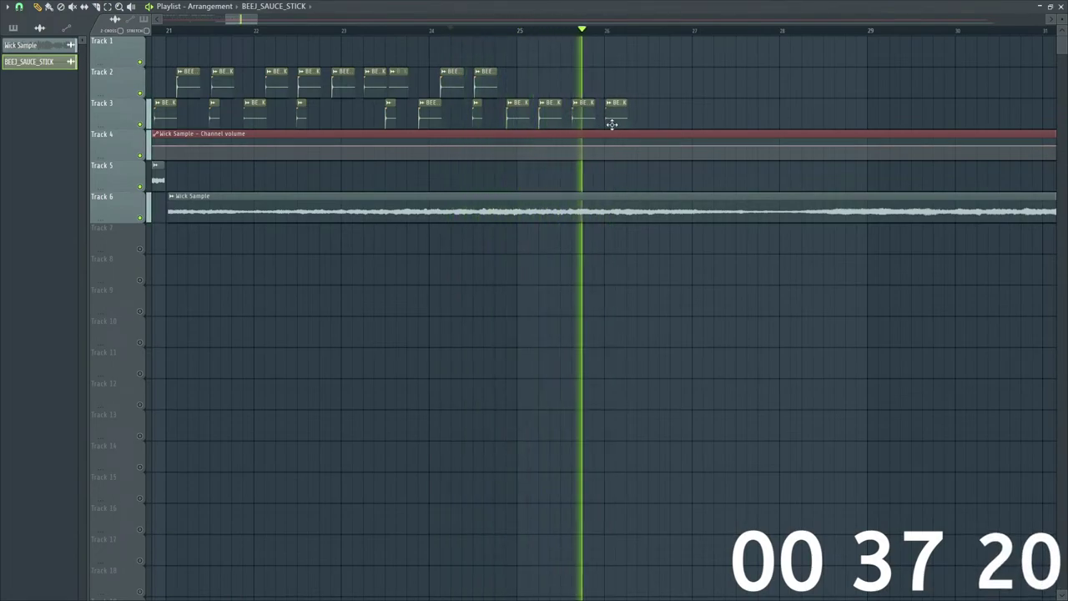
pyautogui.press('space')
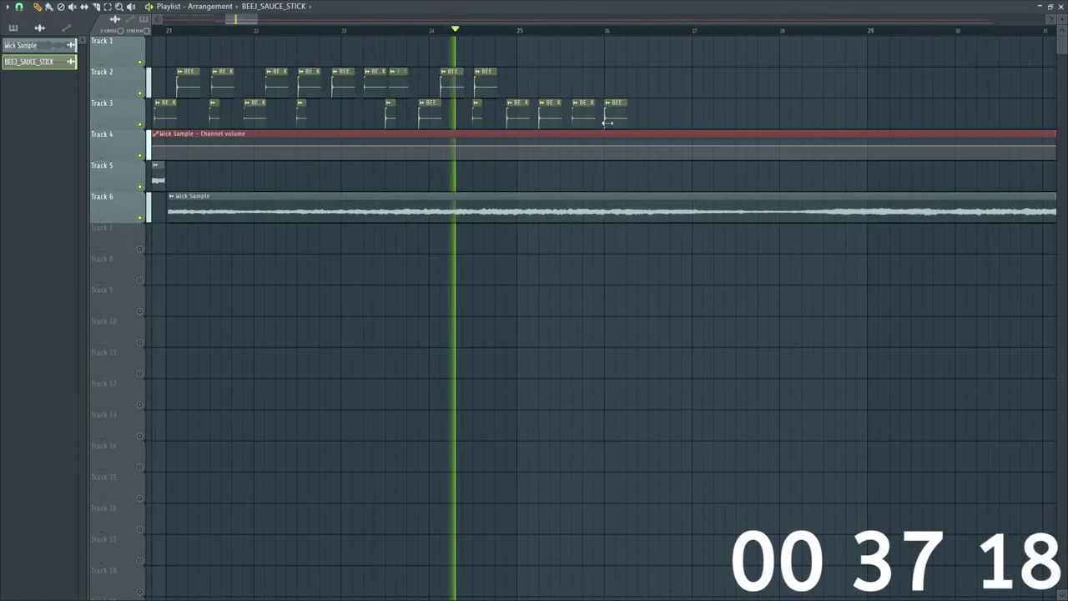
# Step: Add two more BEEJ_SAUCE_STICK hits on Track 3 at about bars 26.4 and 26.8
pyautogui.moveTo(226, 19); pyautogui.dragTo(234, 19)
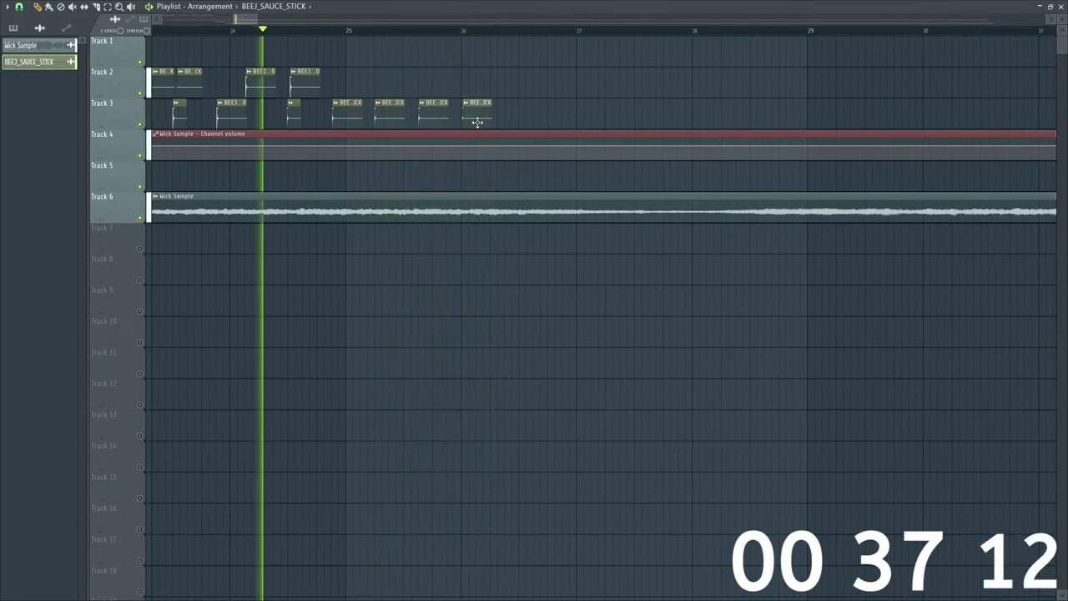
pyautogui.click(513, 124)
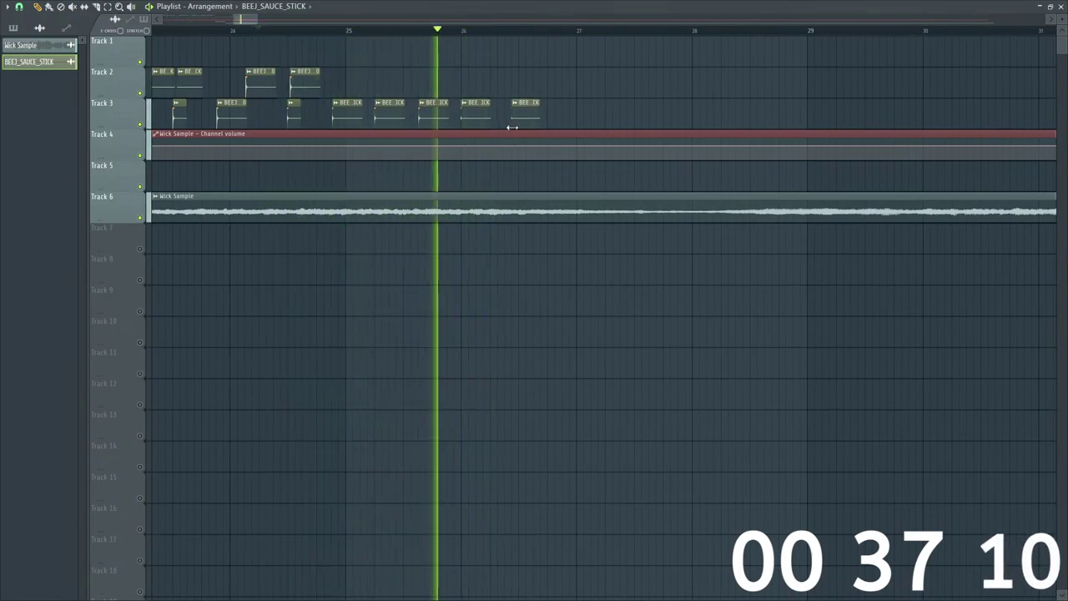
pyautogui.click(554, 123)
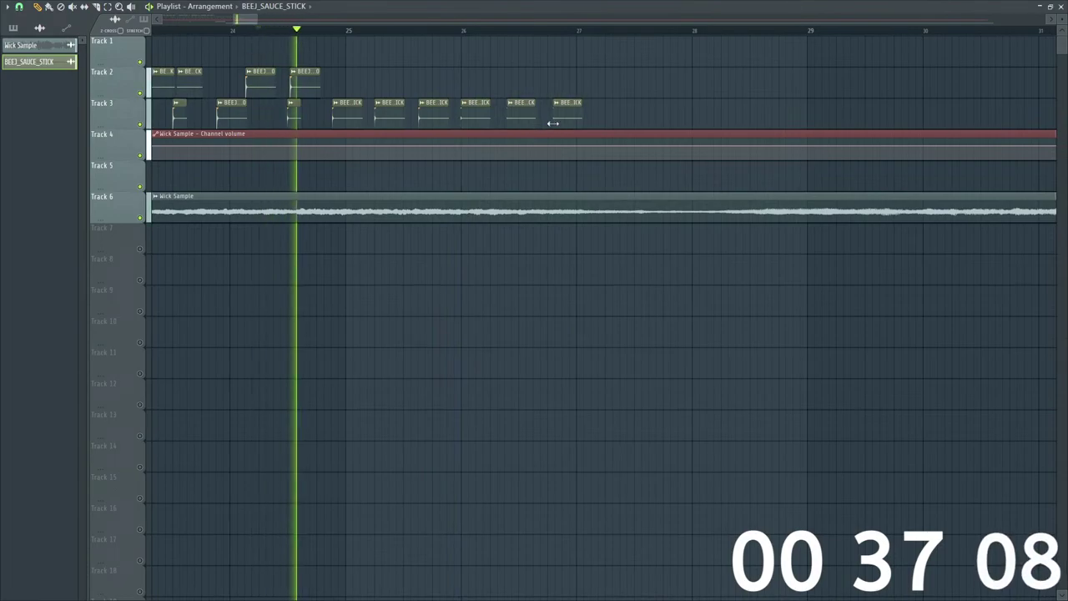
pyautogui.moveTo(568, 123); pyautogui.dragTo(563, 123)
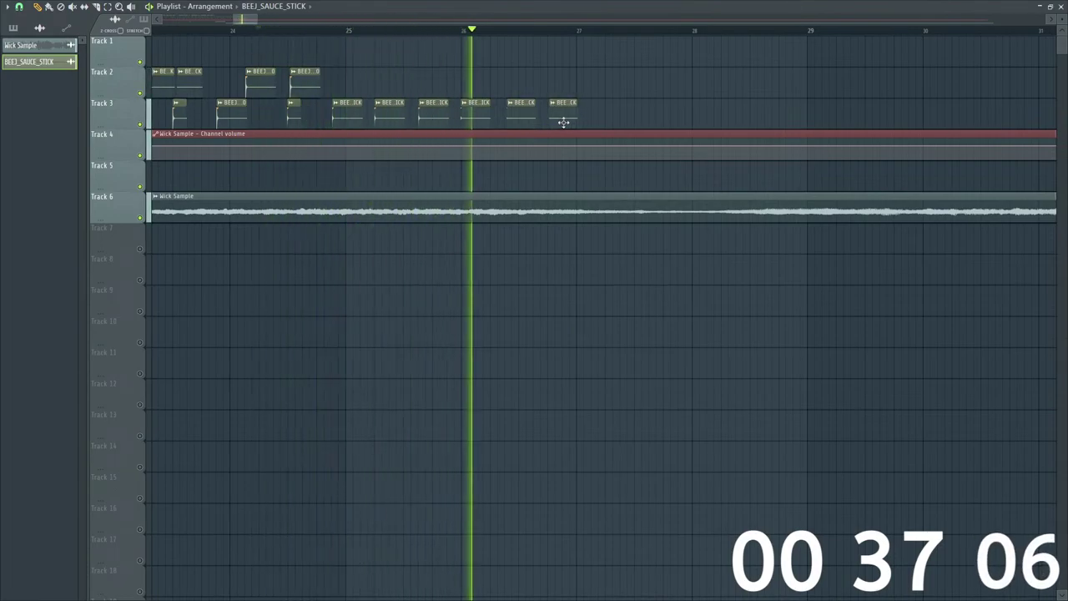
# Step: Add BEEJ_SAUCE_STICK hits on Track 3 at about bars 27.1 and 27.5
pyautogui.click(614, 124)
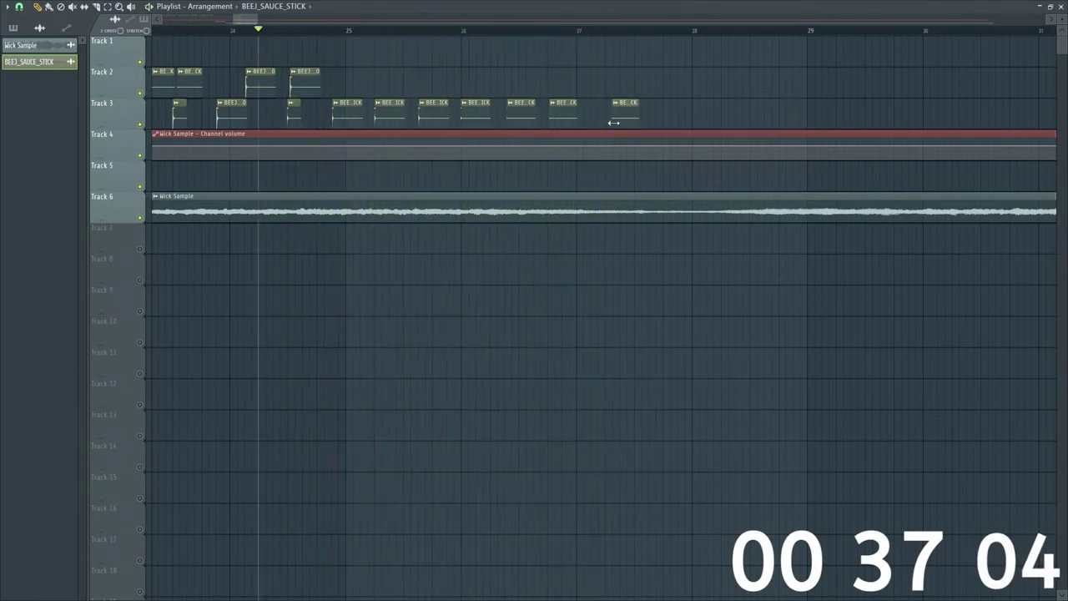
pyautogui.moveTo(626, 125); pyautogui.dragTo(601, 122)
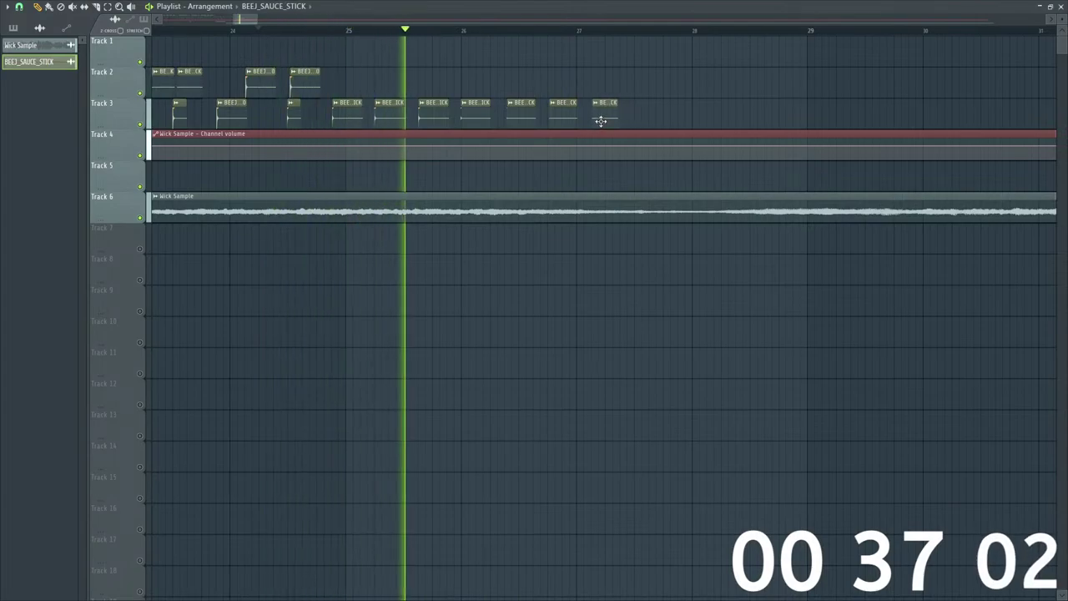
pyautogui.click(651, 122)
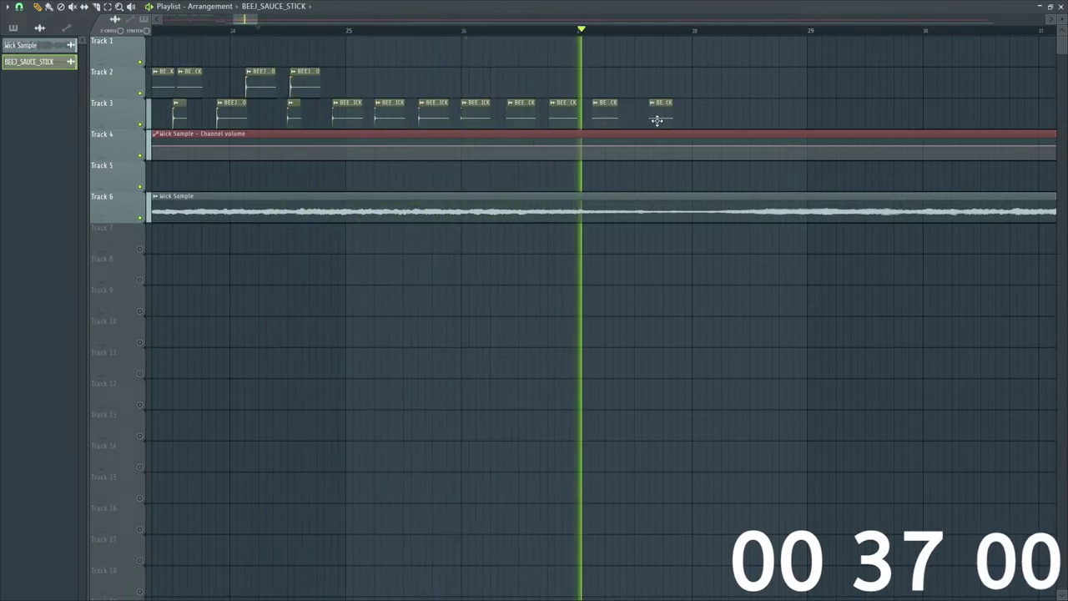
pyautogui.moveTo(658, 121); pyautogui.dragTo(644, 118)
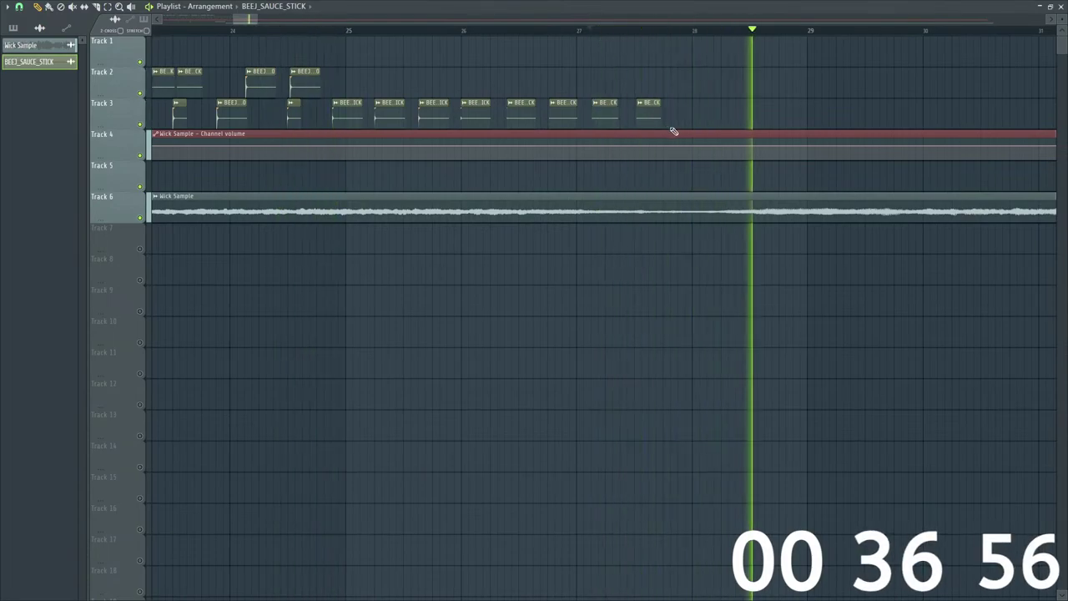
pyautogui.moveTo(261, 18)
pyautogui.mouseDown()
pyautogui.moveTo(323, 19)
pyautogui.moveTo(274, 15)
pyautogui.mouseUp()
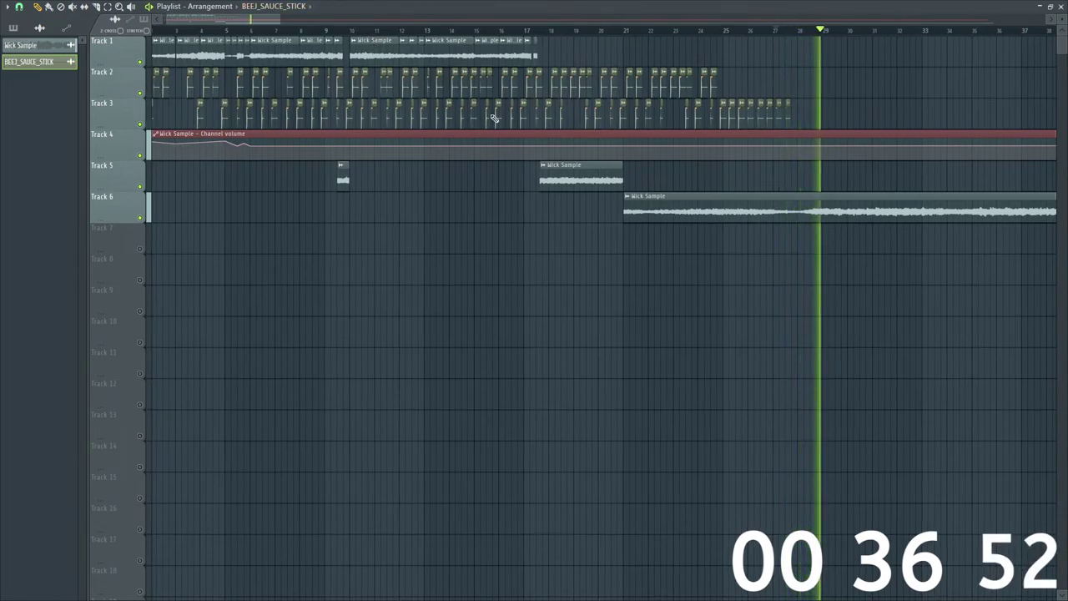
# Step: Add a point to the Wick Sample volume automation on Track 4 at about bar 26.8, raising the level, and play the section
pyautogui.click(697, 31)
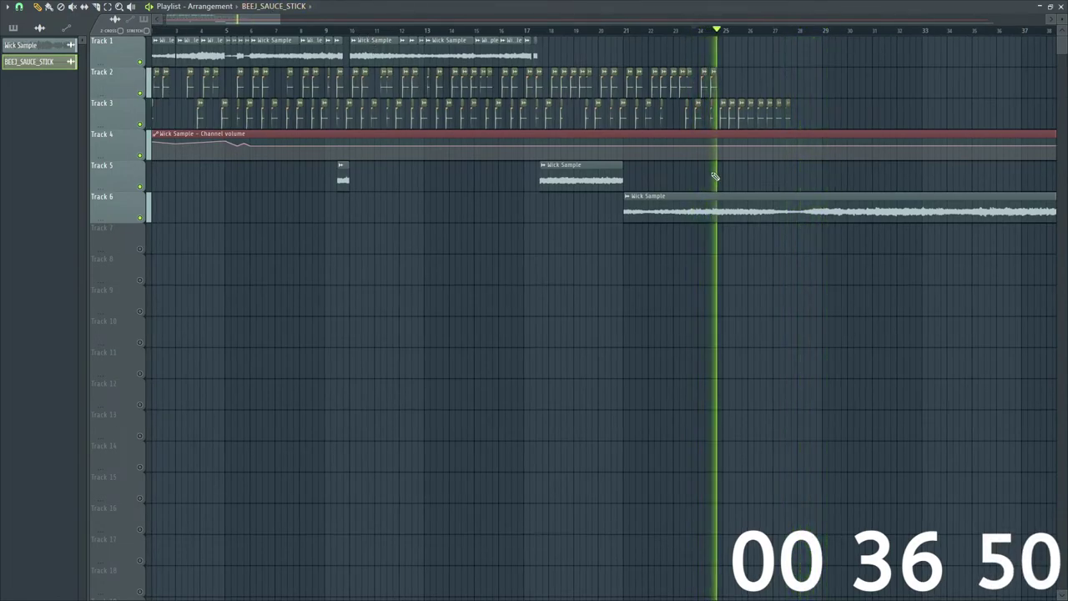
pyautogui.rightClick(770, 145)
pyautogui.press('space')
pyautogui.press('space')
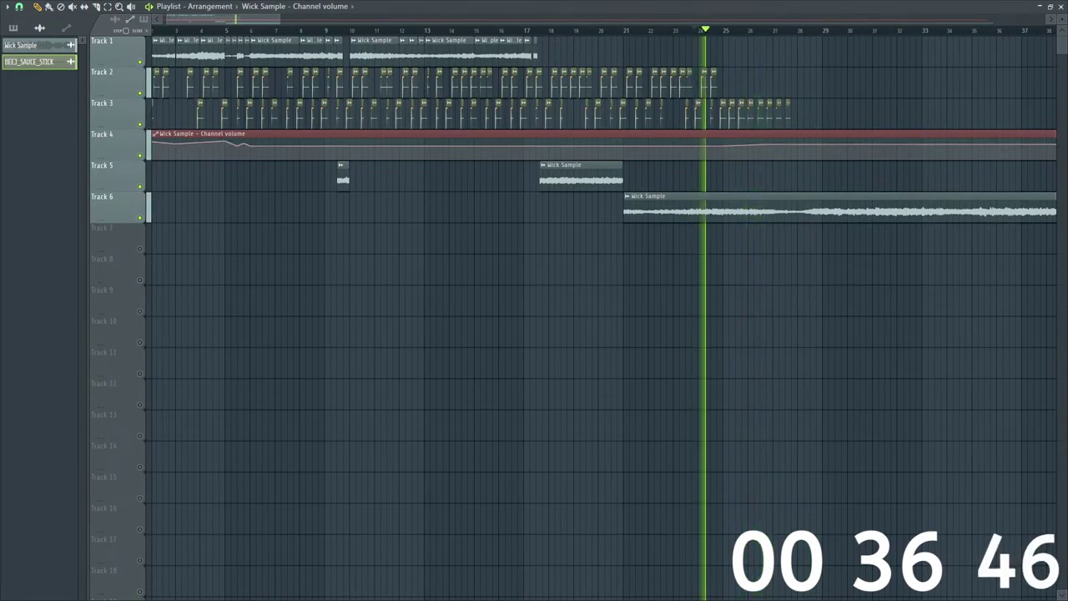
pyautogui.press('space')
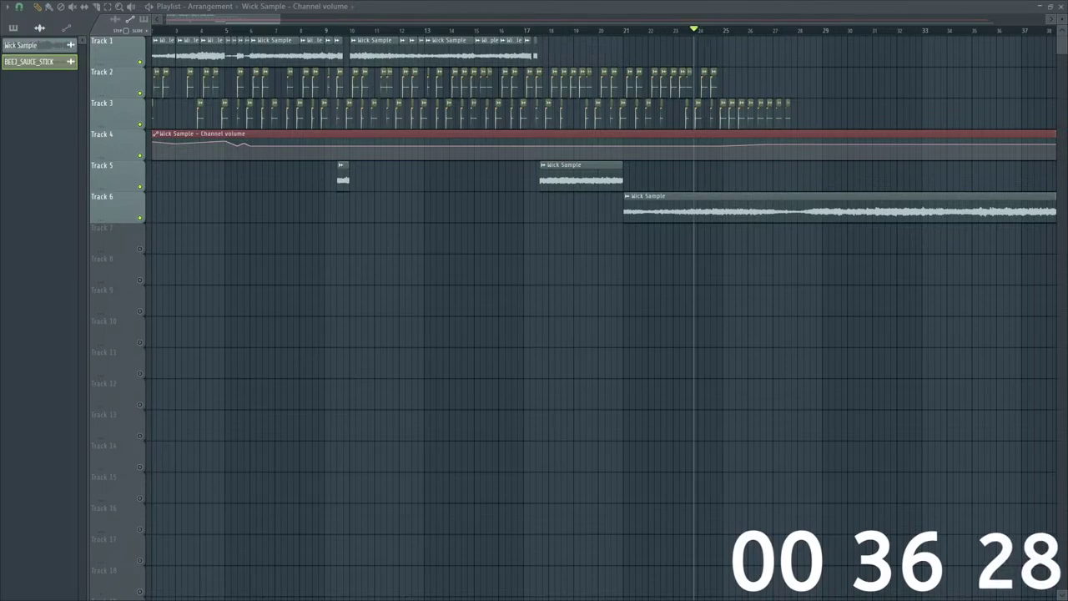
# Step: Add the loving husband audio clip to the playlist and place it on Track 6 at about bar 2
pyautogui.moveTo(556, 429); pyautogui.dragTo(521, 375)
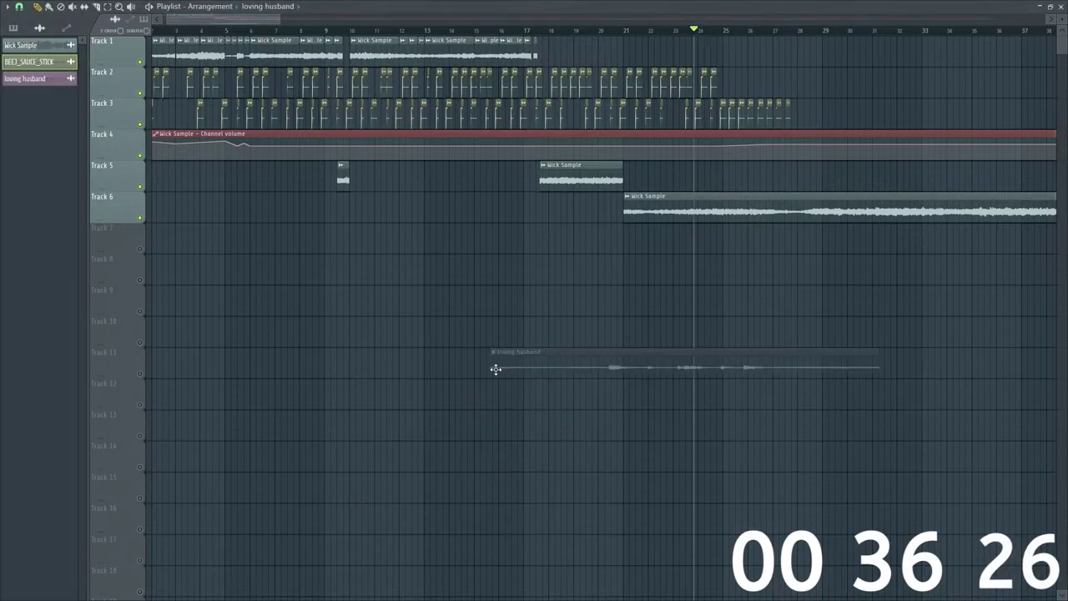
pyautogui.moveTo(307, 238); pyautogui.dragTo(159, 215)
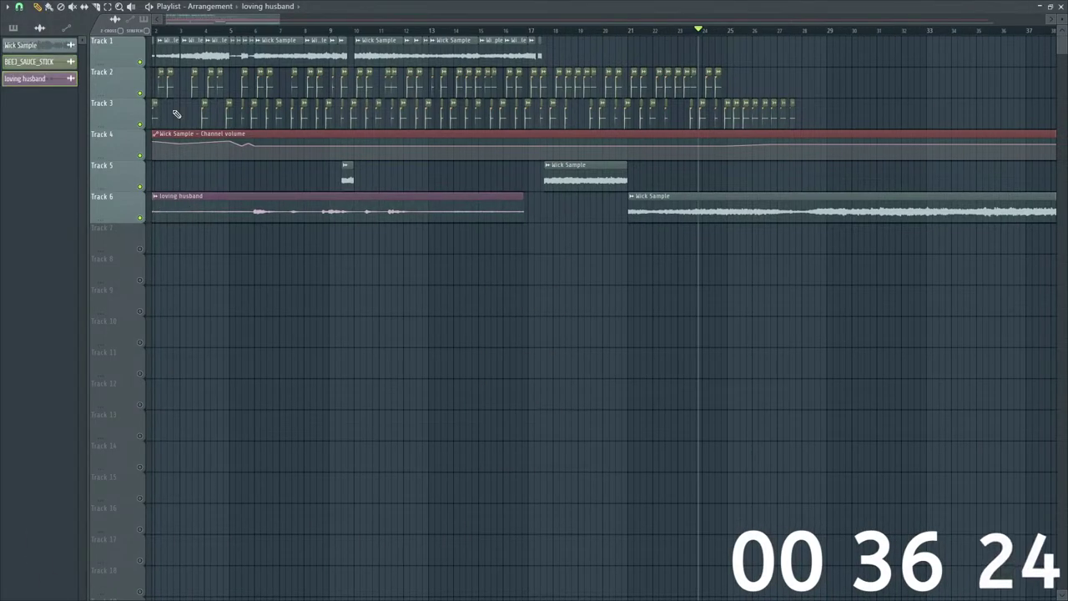
pyautogui.moveTo(280, 20); pyautogui.dragTo(232, 20)
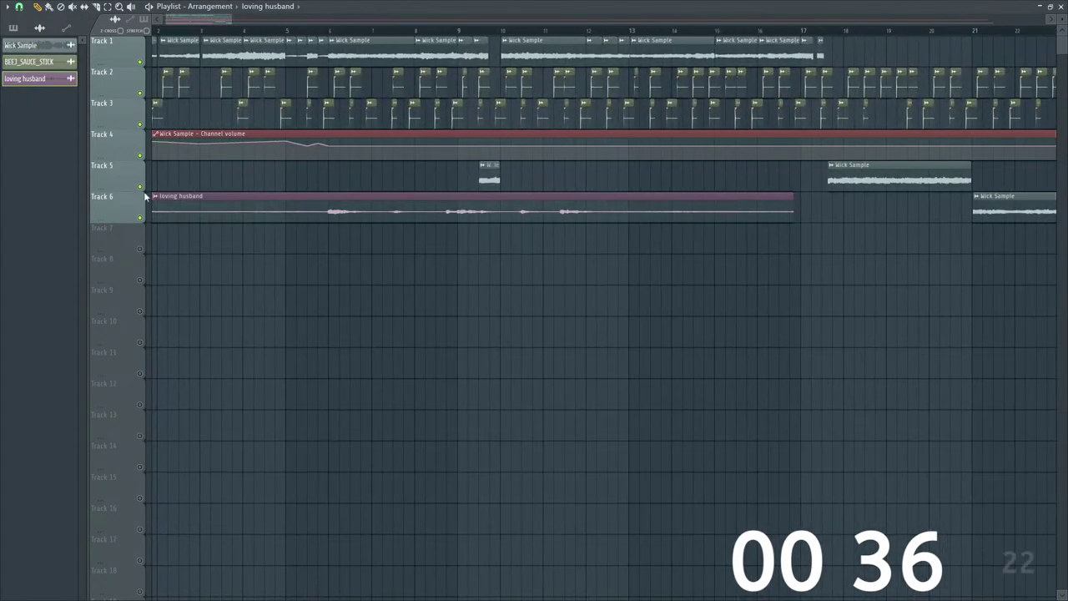
# Step: Rename the loving husband channel as "loving husband sample"
pyautogui.rightClick(43, 81)
pyautogui.click(81, 119)
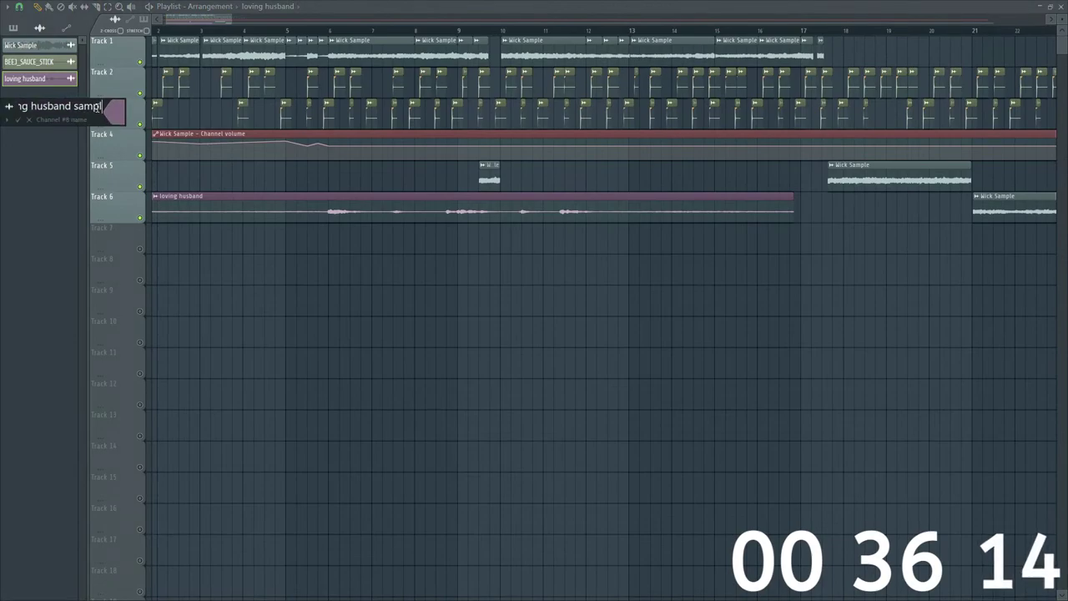
pyautogui.press('Return')
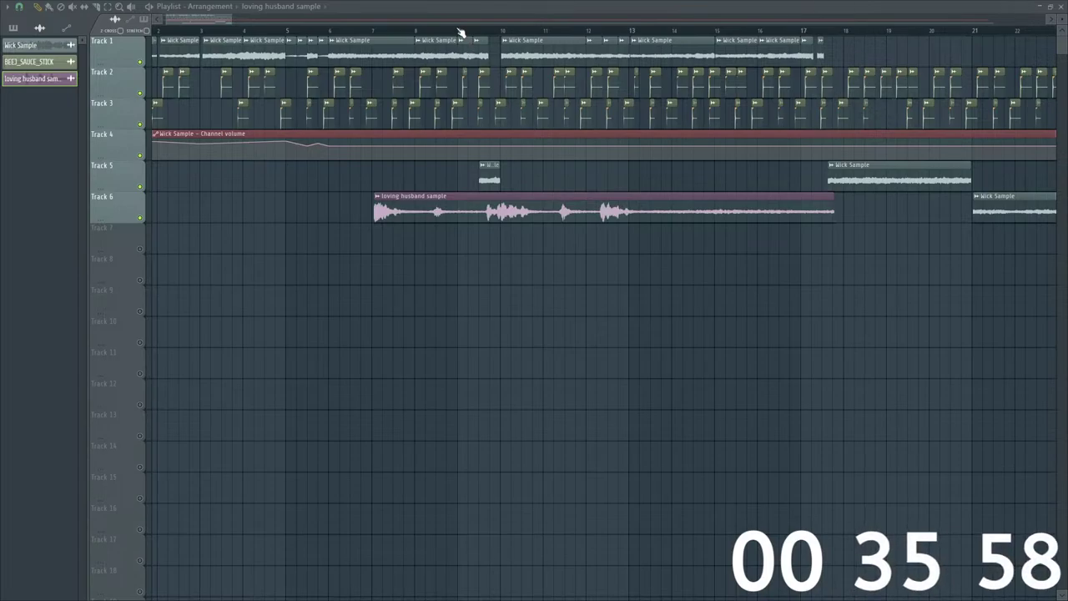
# Step: Move the loving husband sample from Track 6 to Track 1, starting at about bar 18.4
pyautogui.moveTo(478, 205); pyautogui.dragTo(820, 276)
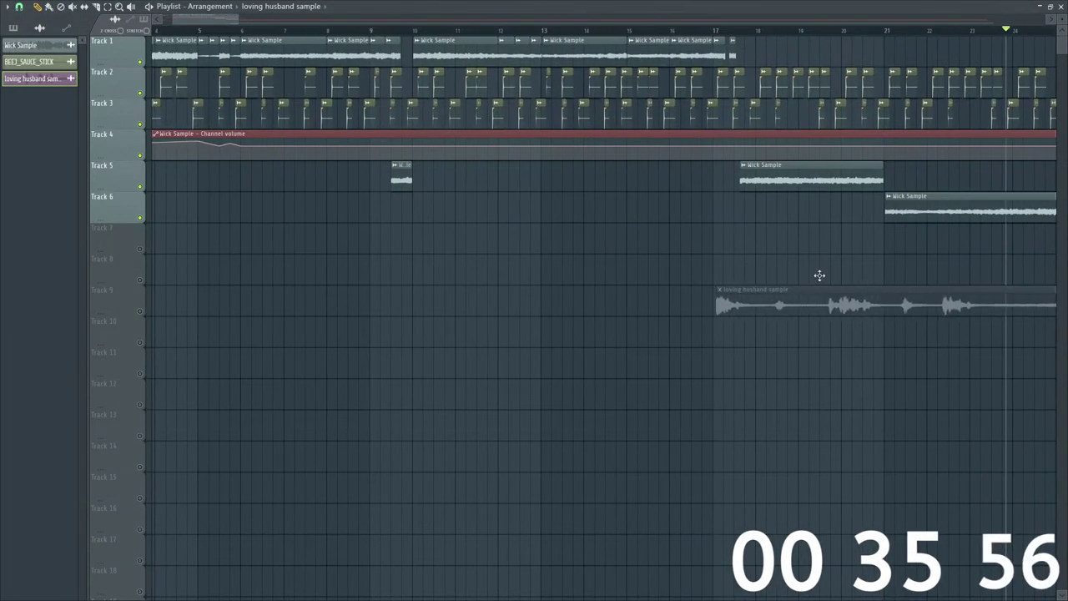
pyautogui.moveTo(723, 292); pyautogui.dragTo(735, 237)
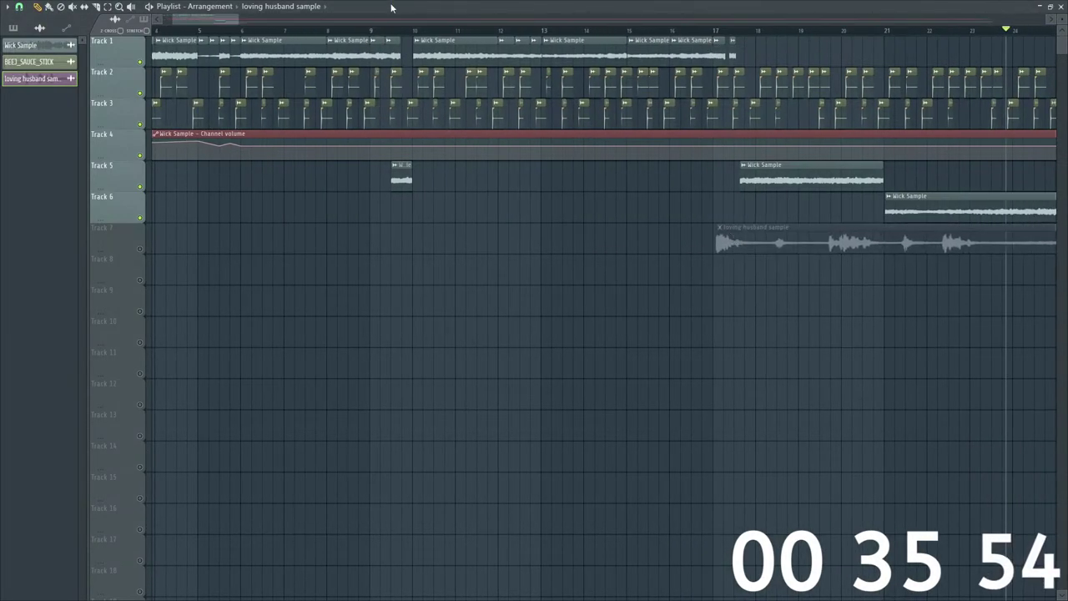
pyautogui.moveTo(231, 22)
pyautogui.mouseDown()
pyautogui.moveTo(294, 21)
pyautogui.moveTo(229, 18)
pyautogui.mouseUp()
pyautogui.moveTo(485, 248); pyautogui.dragTo(598, 45)
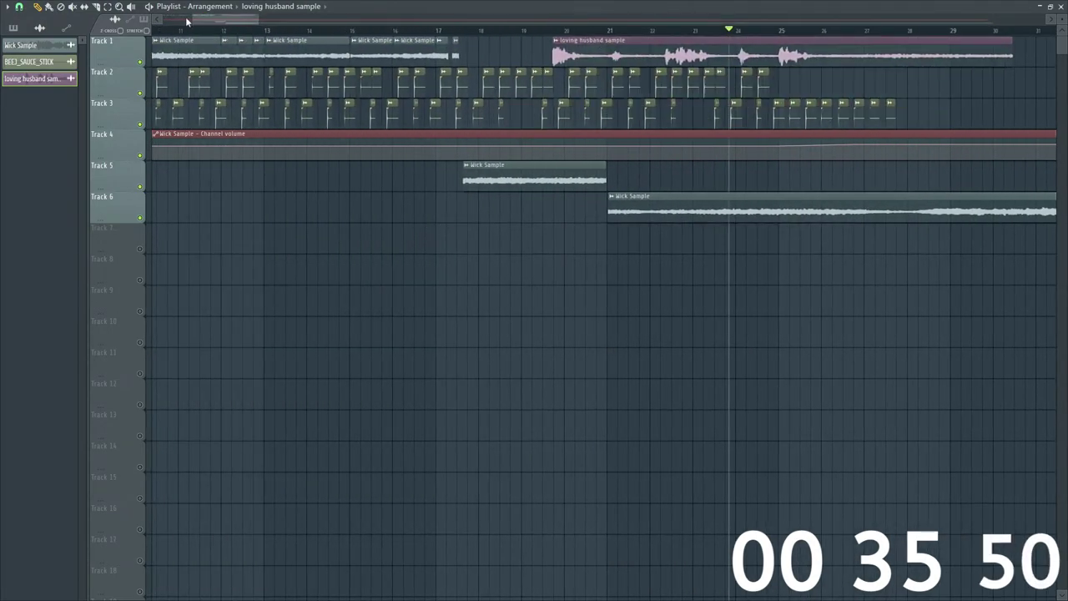
pyautogui.moveTo(193, 21); pyautogui.dragTo(214, 19)
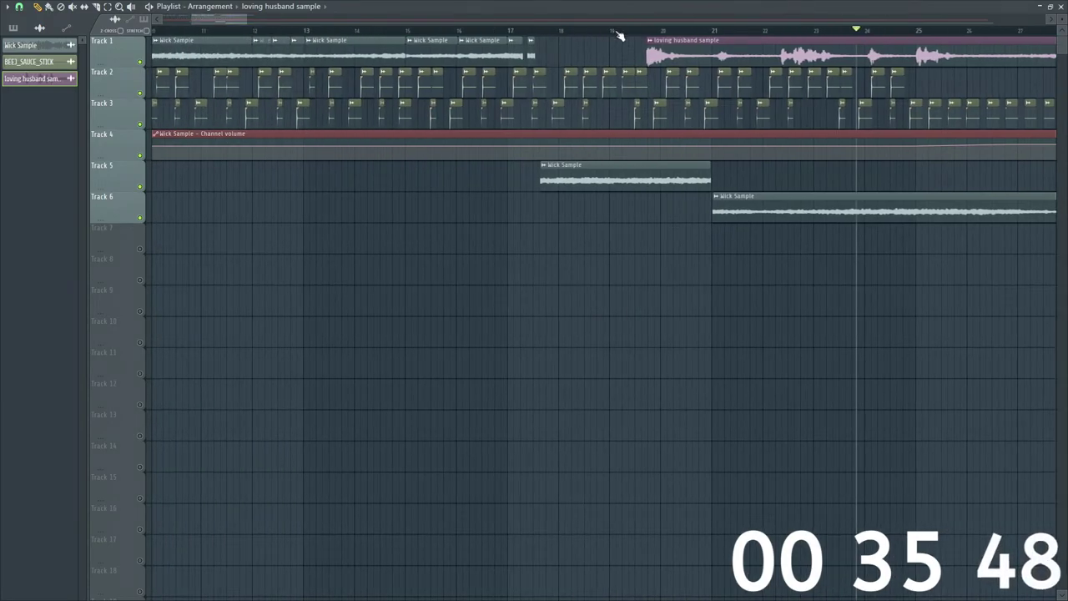
pyautogui.moveTo(693, 56); pyautogui.dragTo(626, 56)
# Step: Trim the start of the loving husband sample to bar 19, playing from about bar 17.4 to check it
pyautogui.click(529, 32)
pyautogui.press('space')
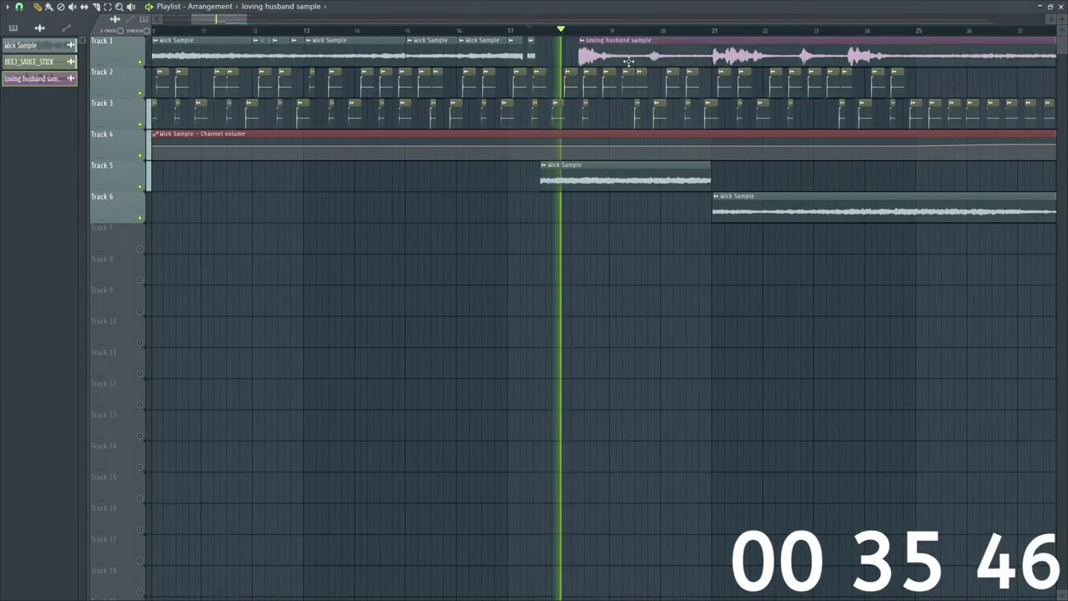
pyautogui.press('space')
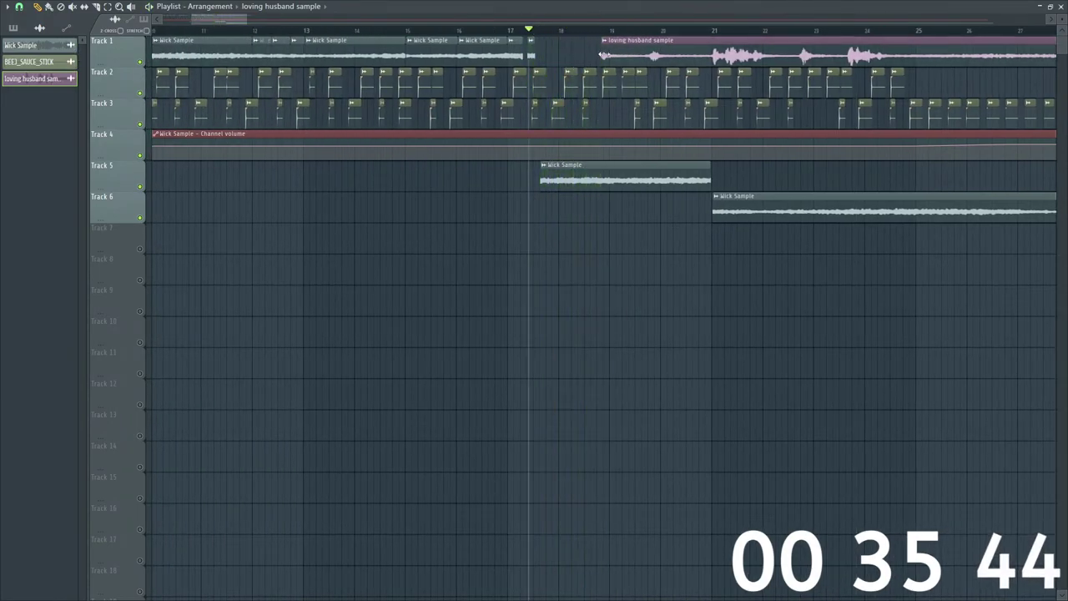
pyautogui.press('space')
pyautogui.press('space')
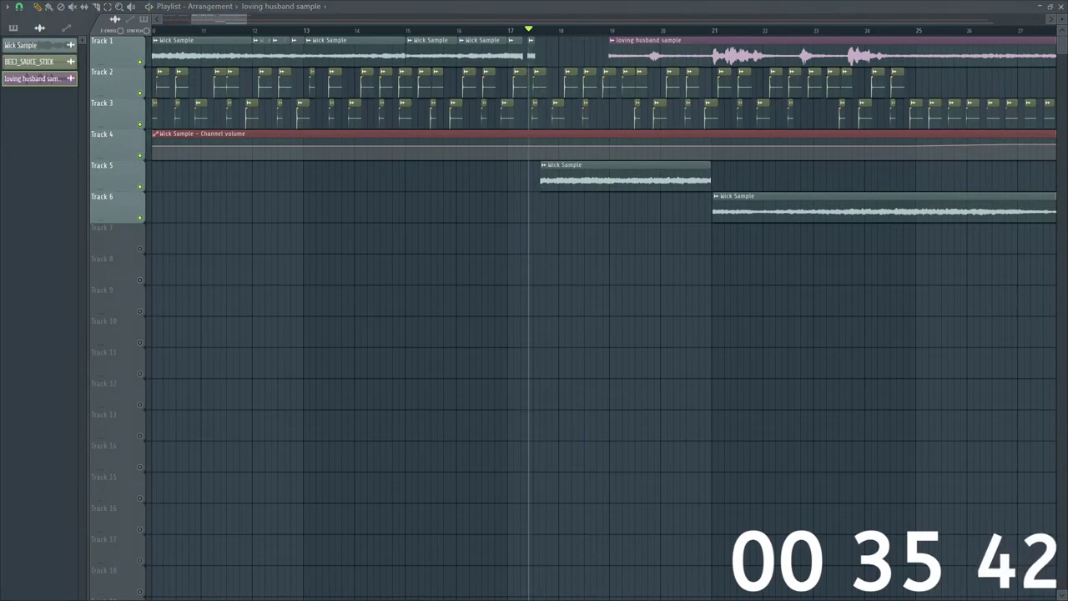
pyautogui.press('space')
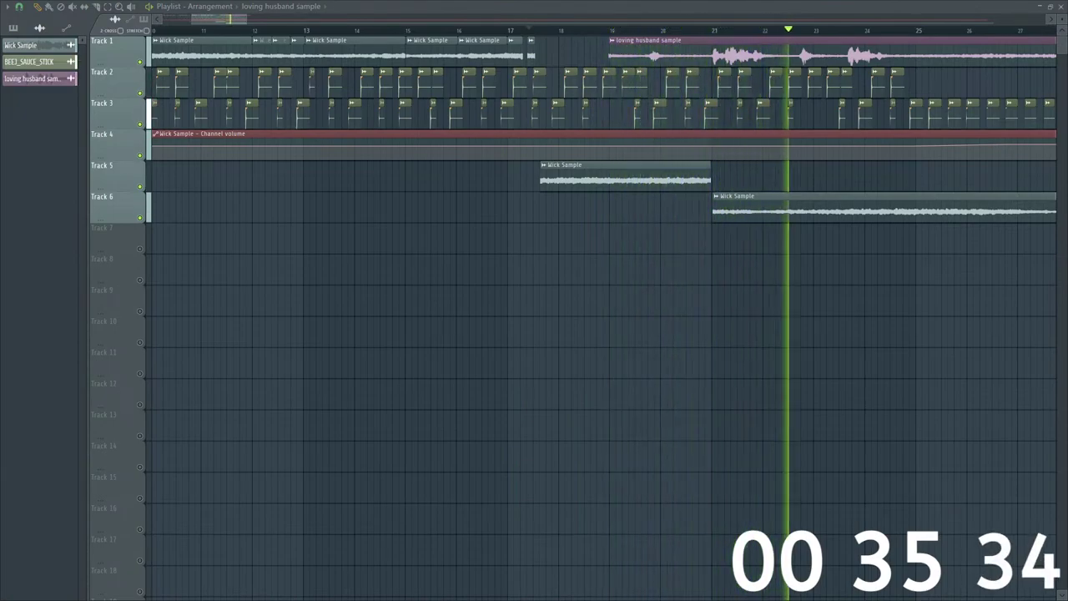
pyautogui.press('space')
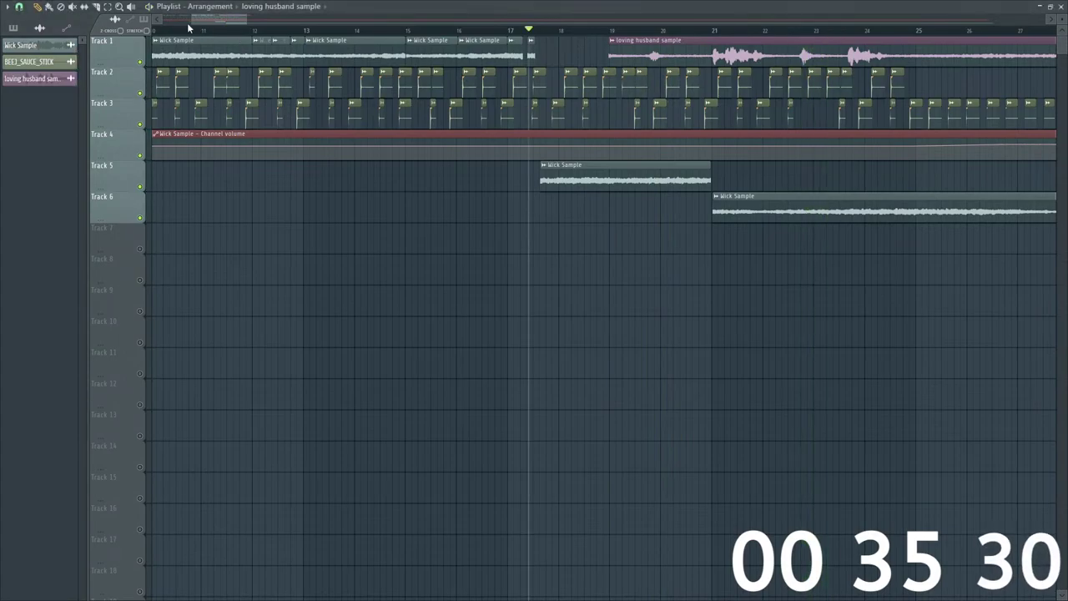
# Step: Trim the loving husband sample to just before its first loud phrase and move it along Track 1 to about bar 25.4, checking by playback
pyautogui.moveTo(187, 23); pyautogui.dragTo(237, 24)
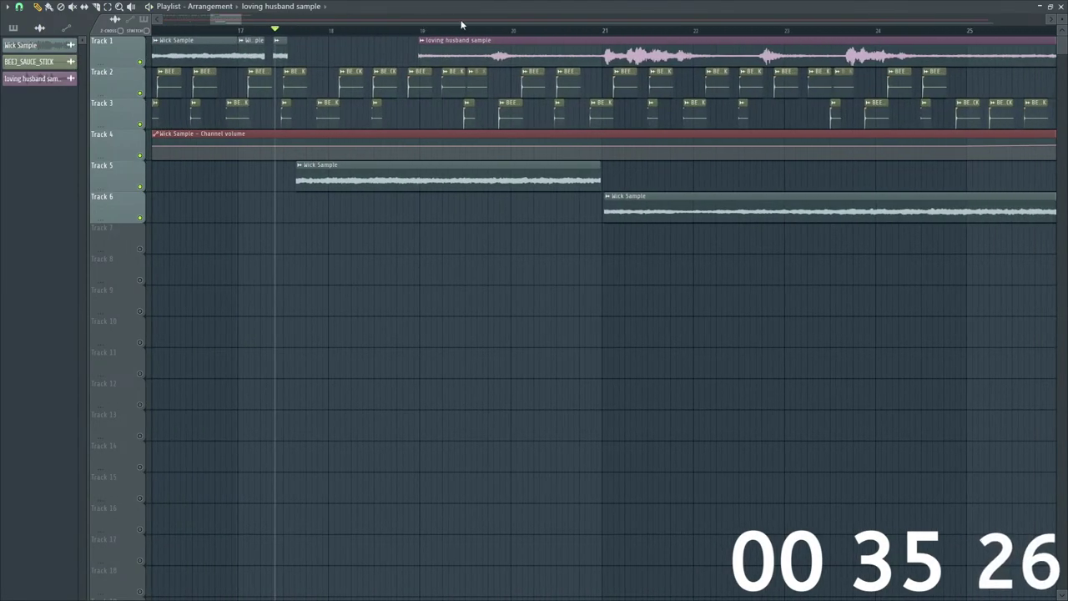
pyautogui.click(488, 31)
pyautogui.press('space')
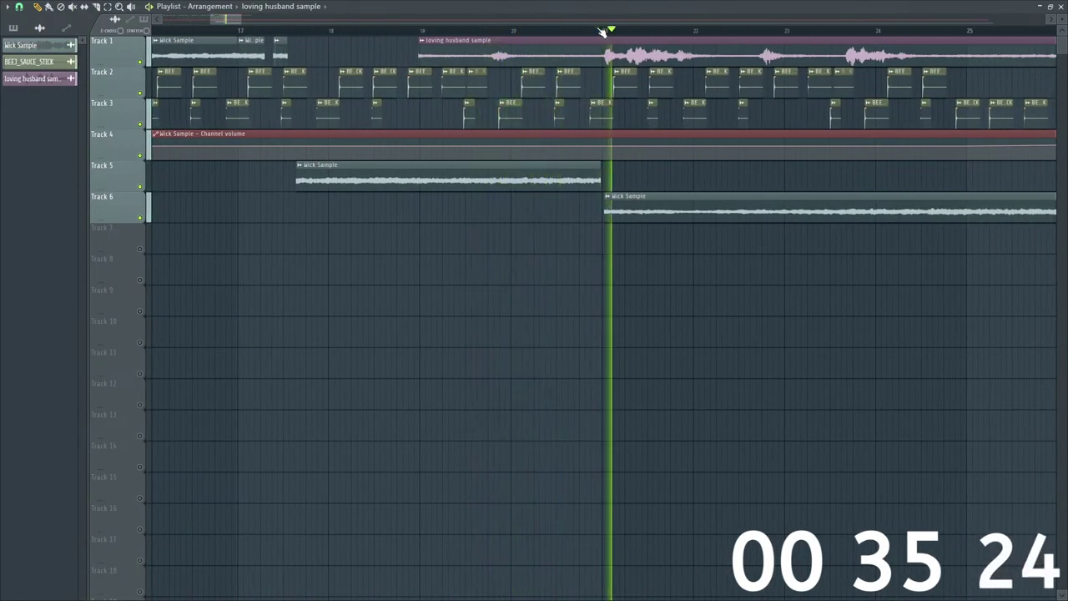
pyautogui.moveTo(422, 48); pyautogui.dragTo(656, 39)
pyautogui.press('space')
pyautogui.press('space')
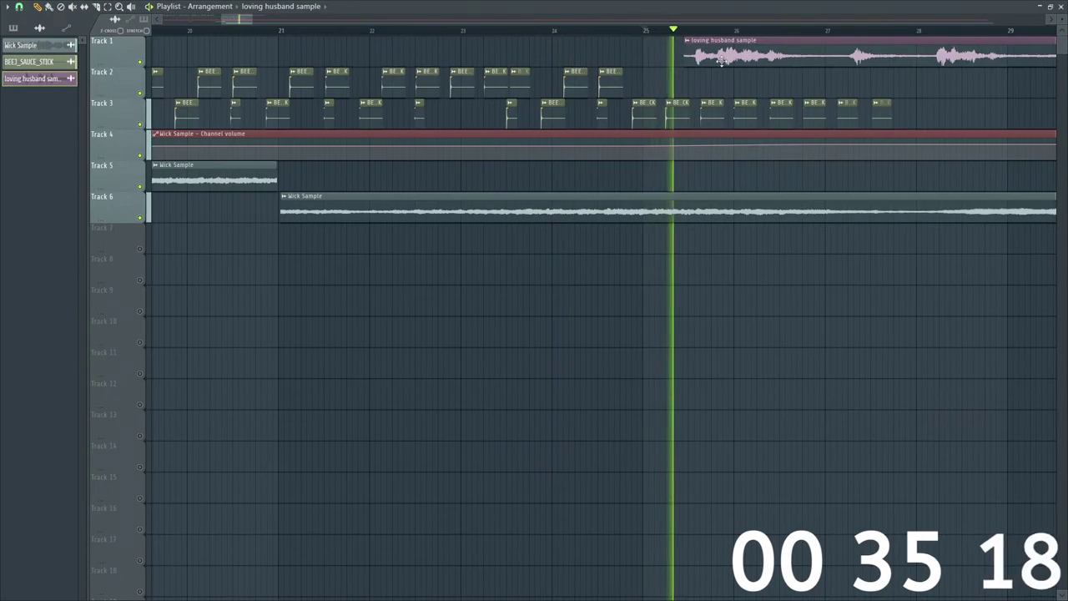
pyautogui.press('space')
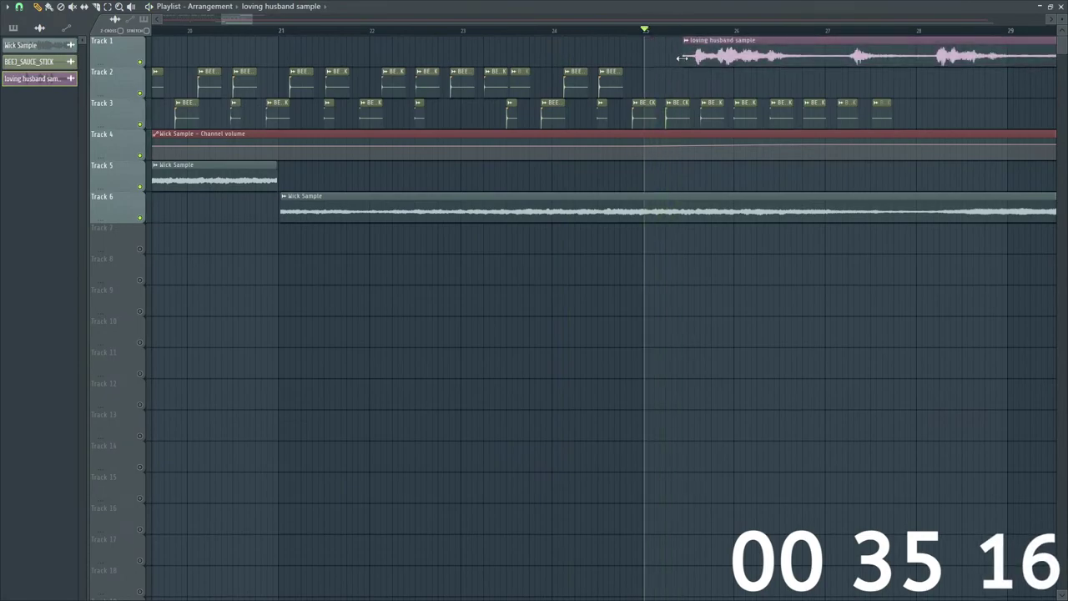
# Step: Extend the start of the loving husband sample to include its quiet opening, begin it at about bar 24.8 and play from about bar 24.4
pyautogui.moveTo(574, 58); pyautogui.dragTo(560, 59)
pyautogui.press('space')
pyautogui.moveTo(619, 57)
pyautogui.mouseDown()
pyautogui.moveTo(677, 58)
pyautogui.moveTo(628, 50)
pyautogui.mouseUp()
pyautogui.press('space')
pyautogui.press('space')
pyautogui.click(594, 32)
# Step: Move the loving husband sample straight down to Track 7 and enable Tracks 7 and 8
pyautogui.press('space')
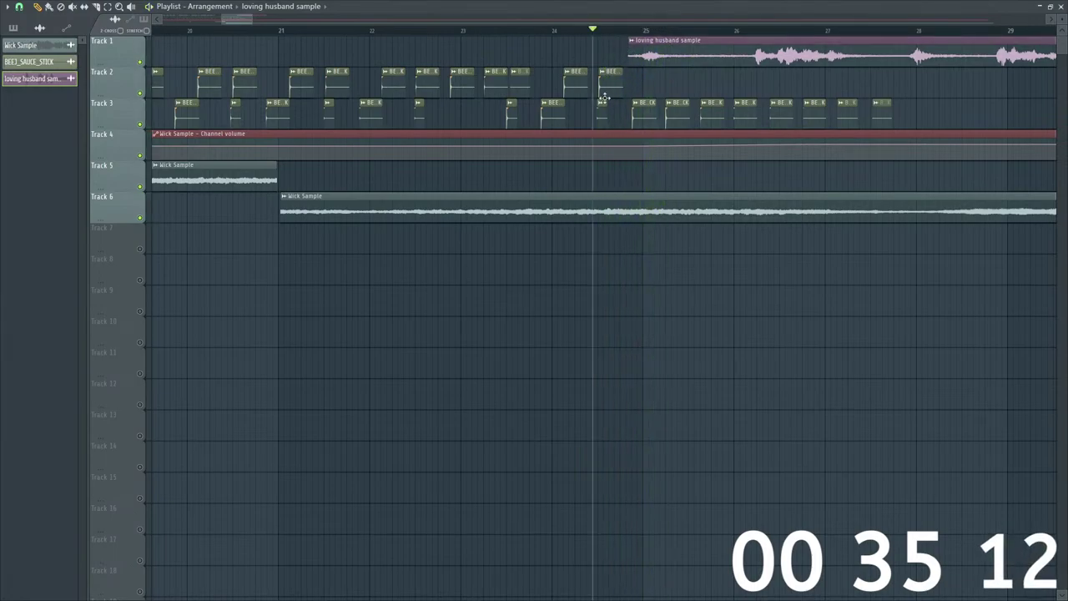
pyautogui.moveTo(251, 18); pyautogui.dragTo(254, 18)
pyautogui.moveTo(637, 61); pyautogui.dragTo(635, 255)
pyautogui.press('space')
# Step: Play the section from about bar 24.4 several times to check how the loving husband sample sits against the beat
pyautogui.press('space')
pyautogui.click(140, 248)
pyautogui.click(140, 281)
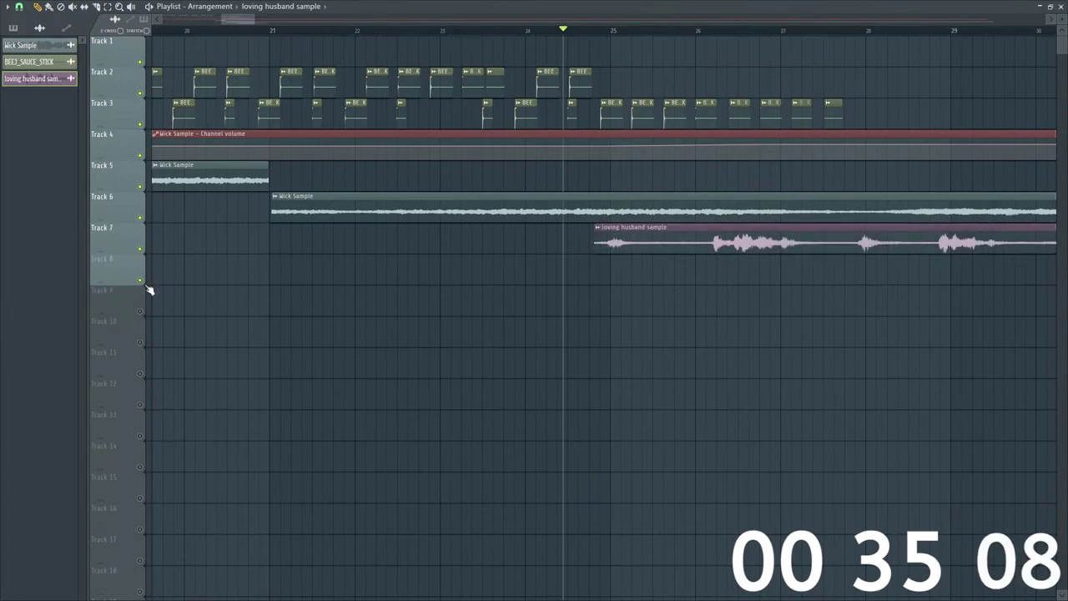
pyautogui.press('space')
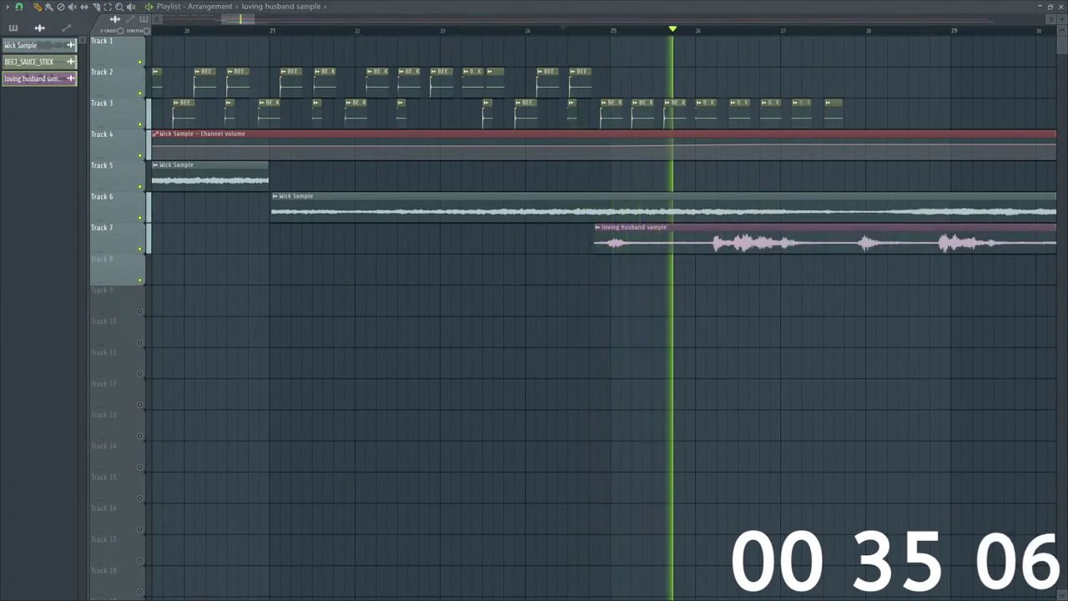
pyautogui.press('space')
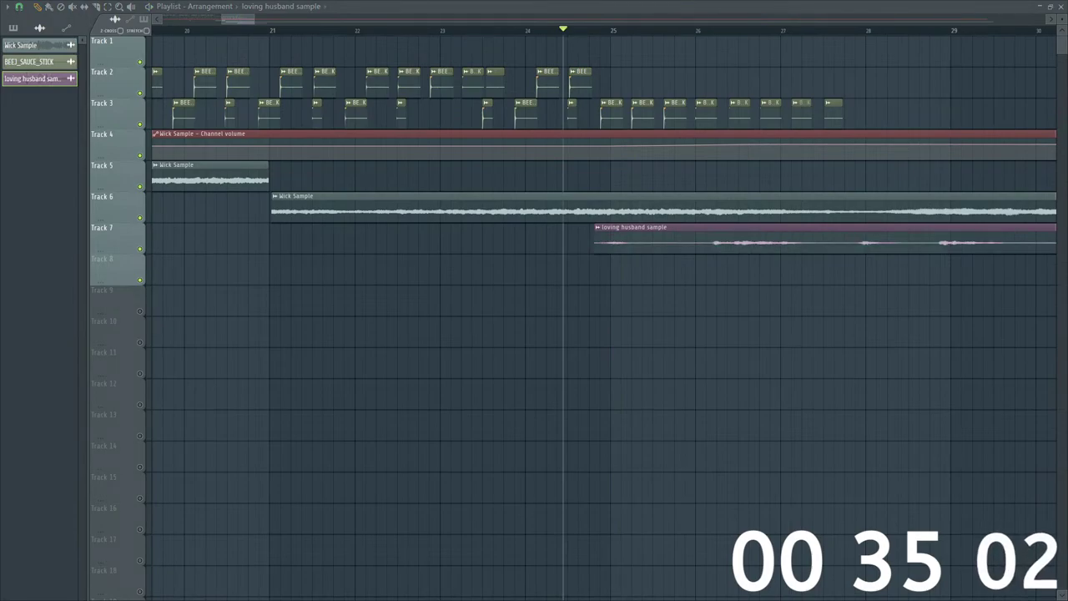
pyautogui.press('space')
pyautogui.press('space')
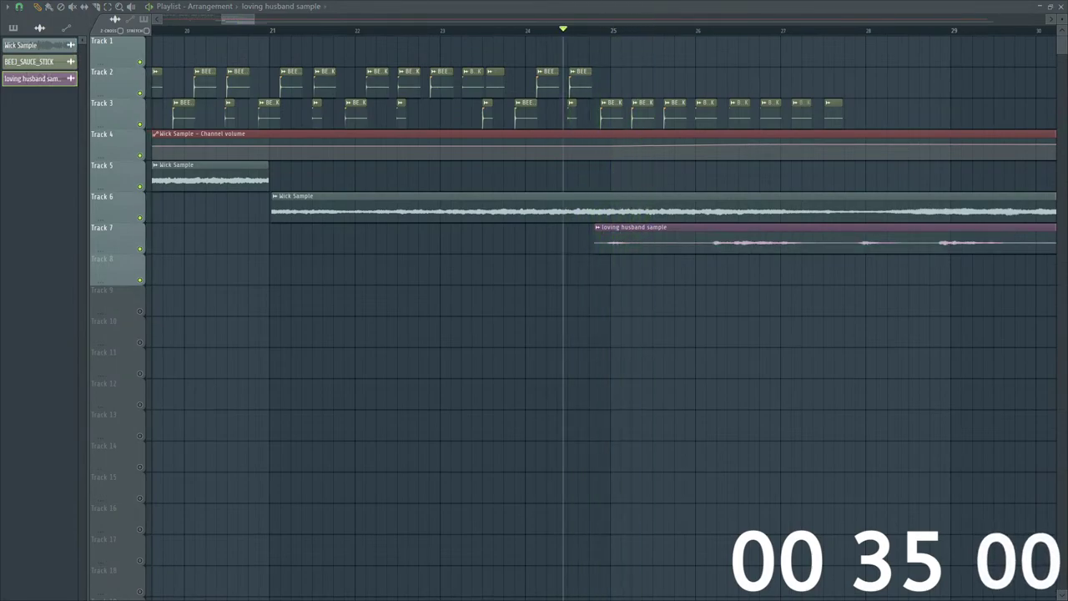
pyautogui.press('space')
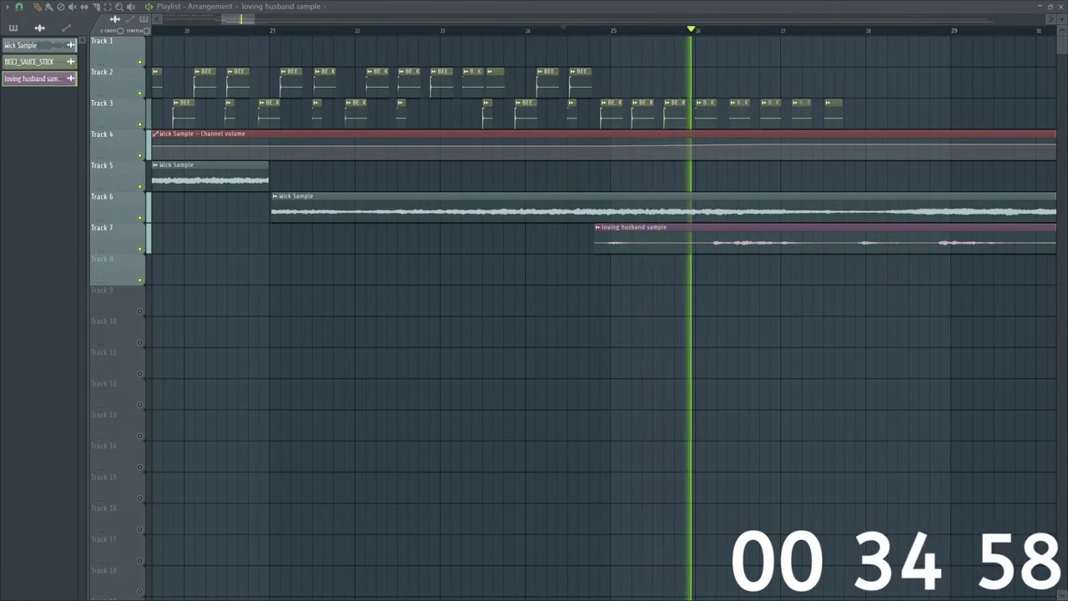
pyautogui.press('space')
pyautogui.press('space')
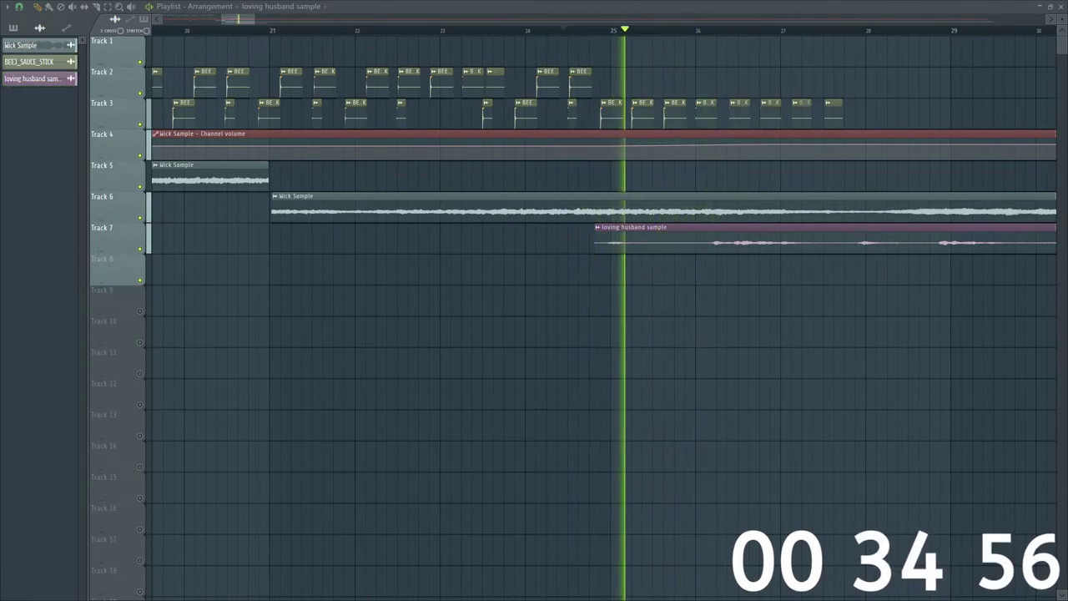
pyautogui.press('space')
pyautogui.press('space')
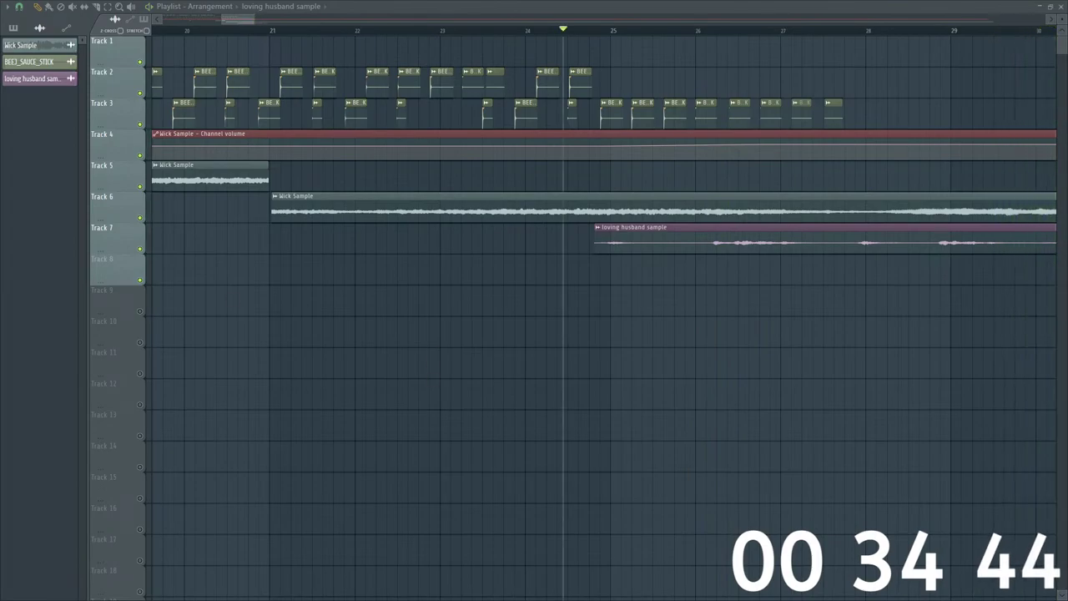
pyautogui.press('space')
pyautogui.press('space')
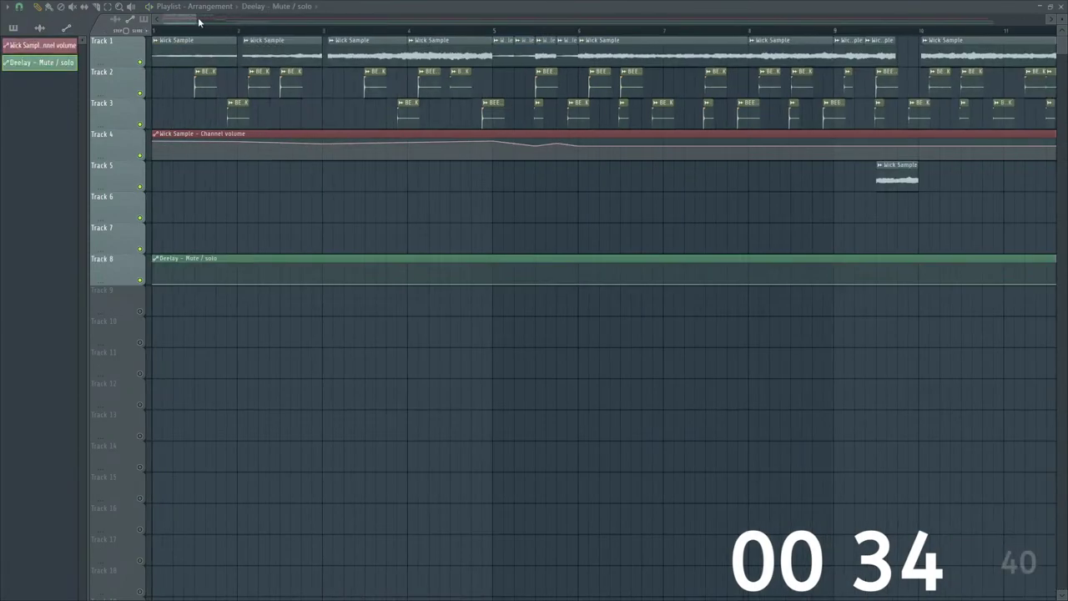
# Step: Move the Deelay - Mute / solo automation clip from Track 8 to Track 2 at about bar 39 and shorten it to end at about bar 73
pyautogui.moveTo(198, 16); pyautogui.dragTo(225, 16)
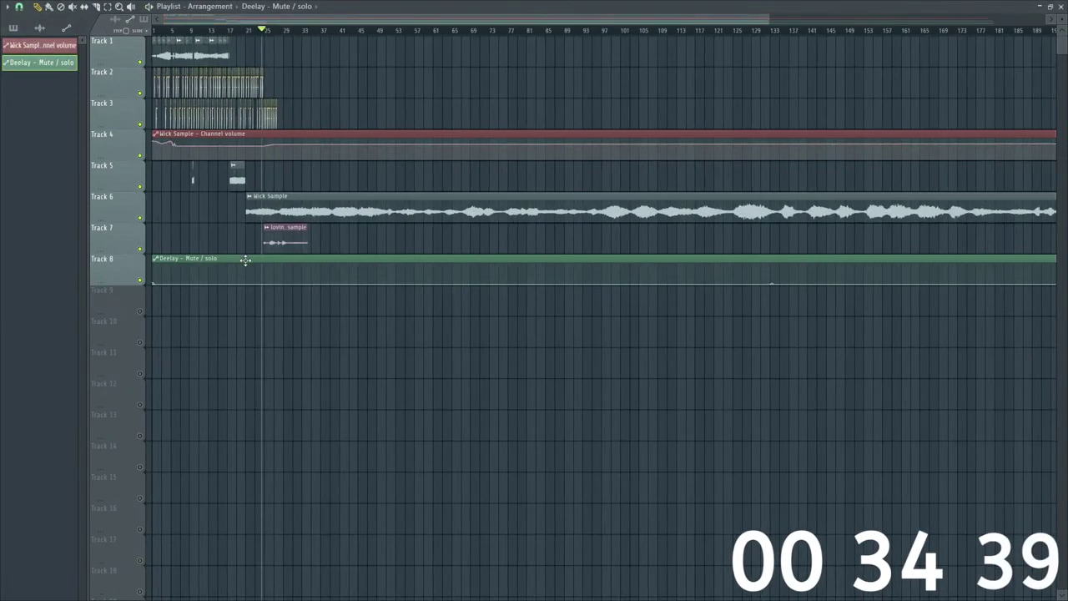
pyautogui.moveTo(246, 260); pyautogui.dragTo(424, 69)
pyautogui.press('space')
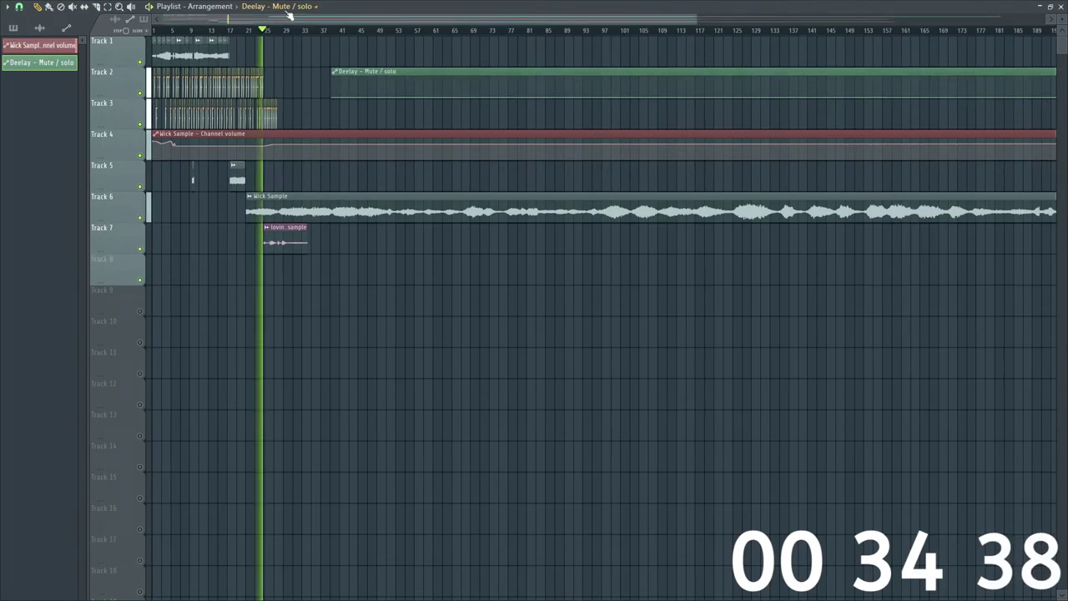
pyautogui.moveTo(702, 20); pyautogui.dragTo(1035, 18)
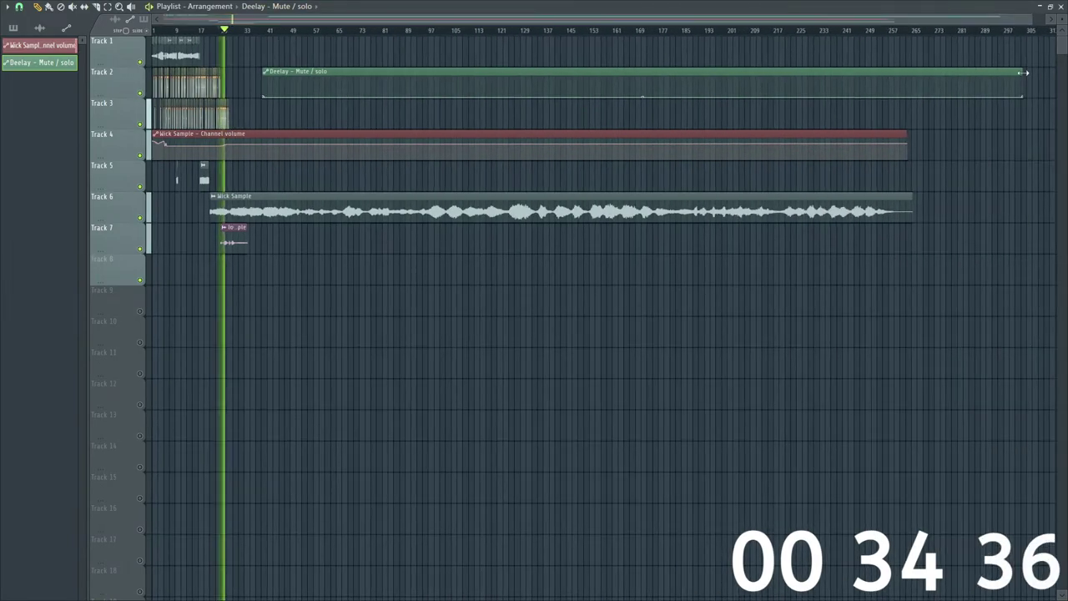
pyautogui.moveTo(1023, 72); pyautogui.dragTo(446, 72)
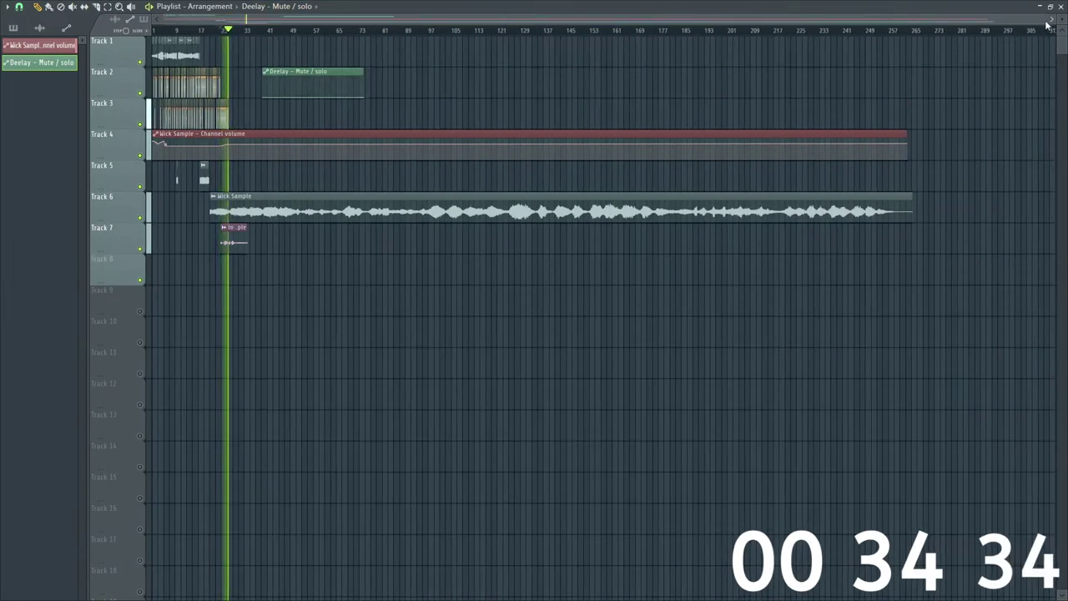
pyautogui.moveTo(1047, 20); pyautogui.dragTo(327, 18)
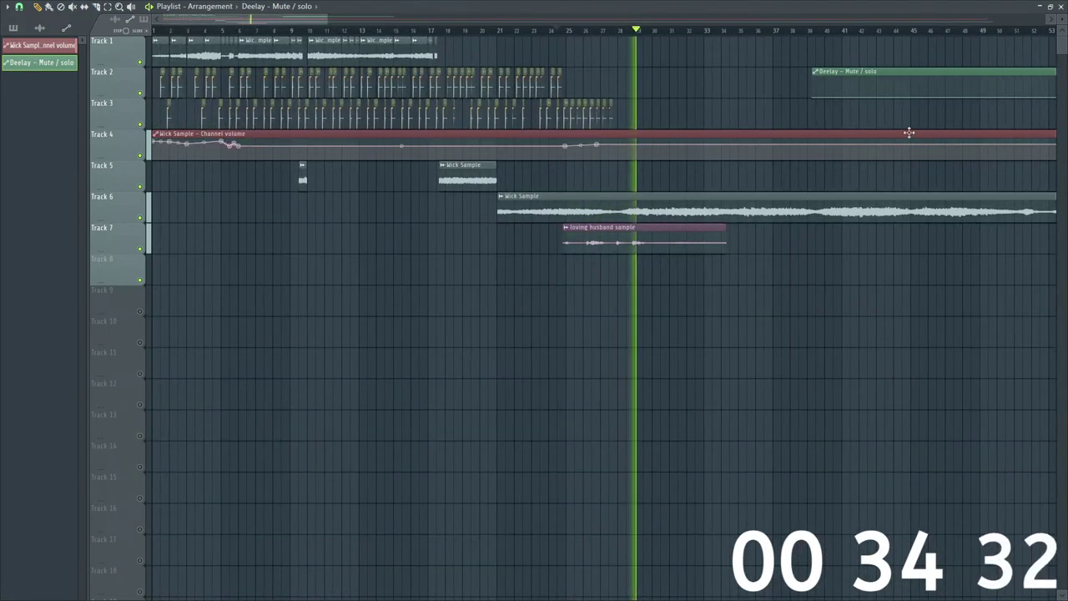
# Step: Place the Deelay - Mute / solo clip on Track 8 from bar 29 to about bar 34 and create a second Deelay mute automation clip
pyautogui.moveTo(892, 94); pyautogui.dragTo(716, 282)
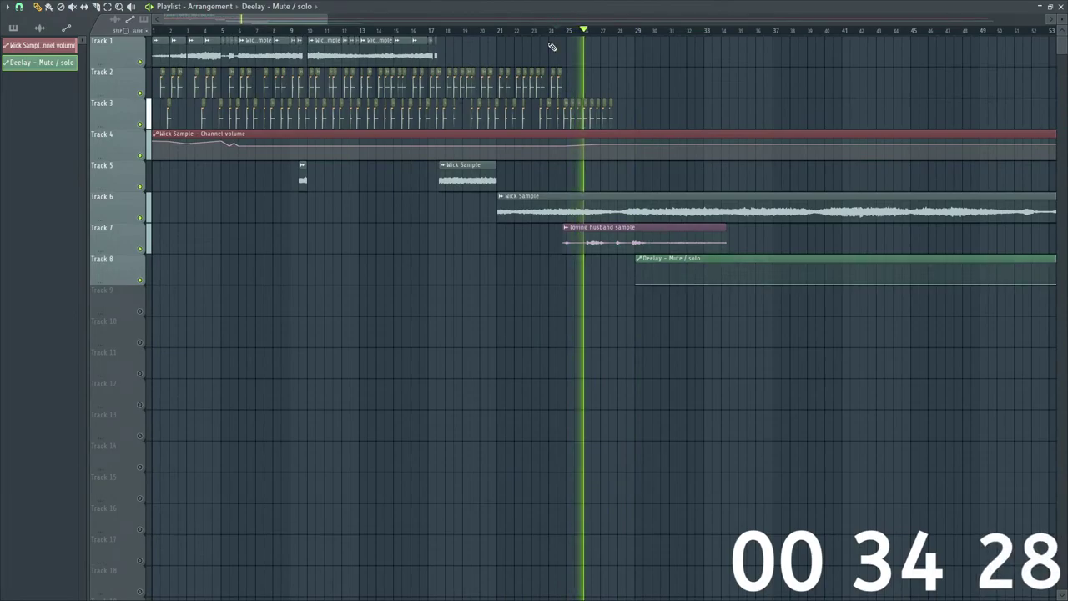
pyautogui.moveTo(327, 20); pyautogui.dragTo(759, 19)
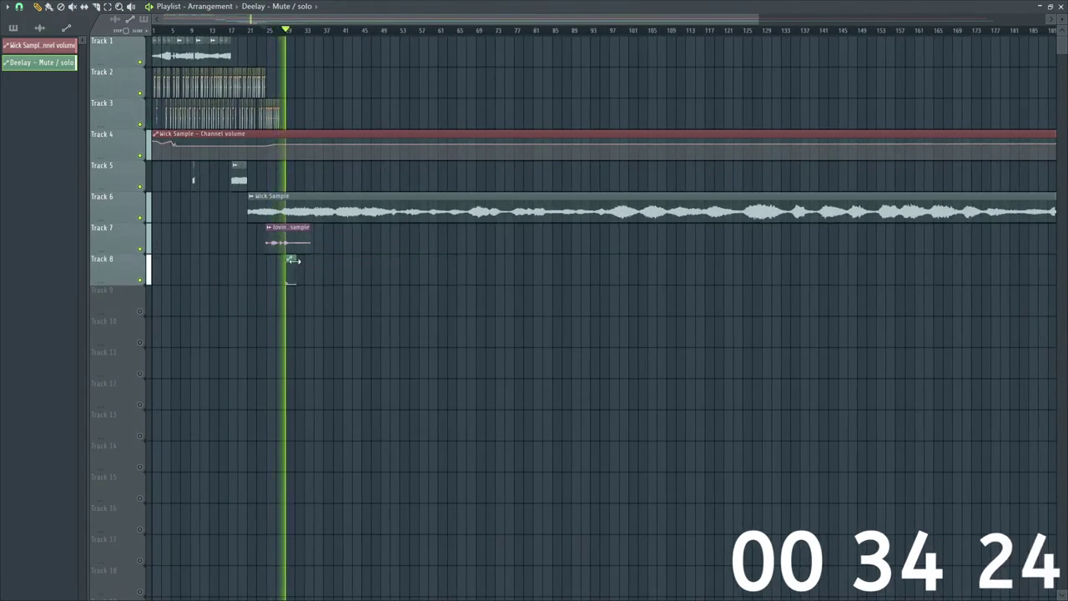
pyautogui.press('space')
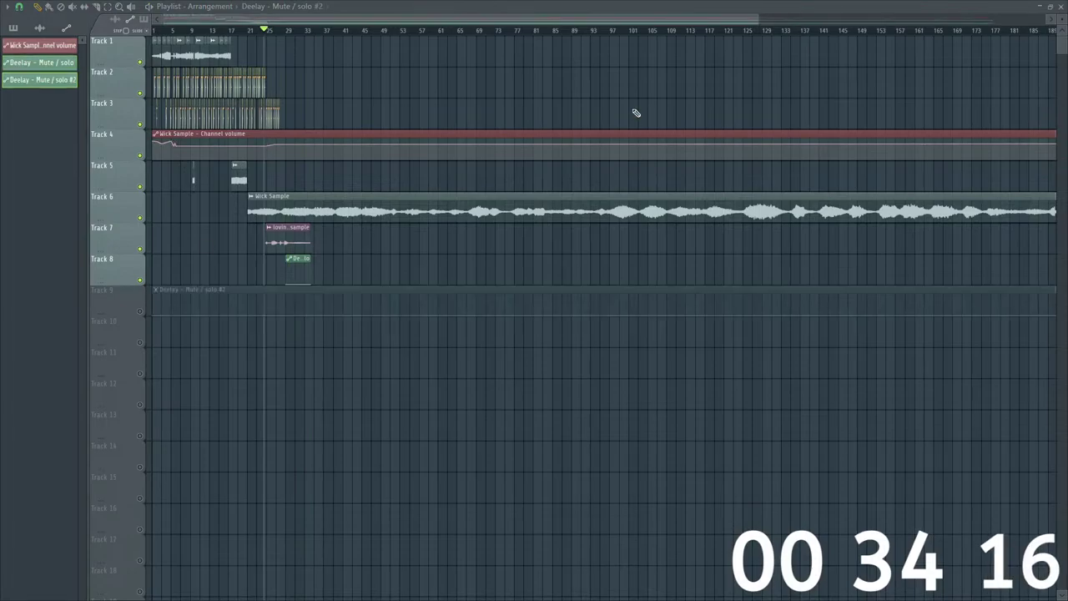
# Step: Enable Track 9 and shorten the Deelay - Mute / solo #2 automation clip to end at about bar 17.8
pyautogui.click(139, 311)
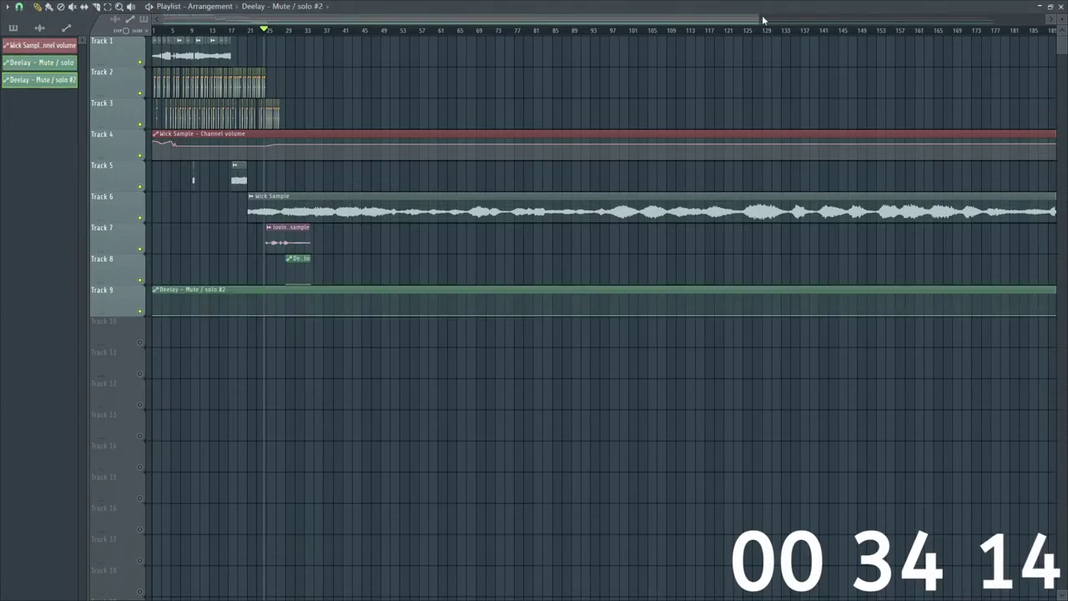
pyautogui.moveTo(763, 19); pyautogui.dragTo(993, 18)
pyautogui.moveTo(1053, 299); pyautogui.dragTo(212, 299)
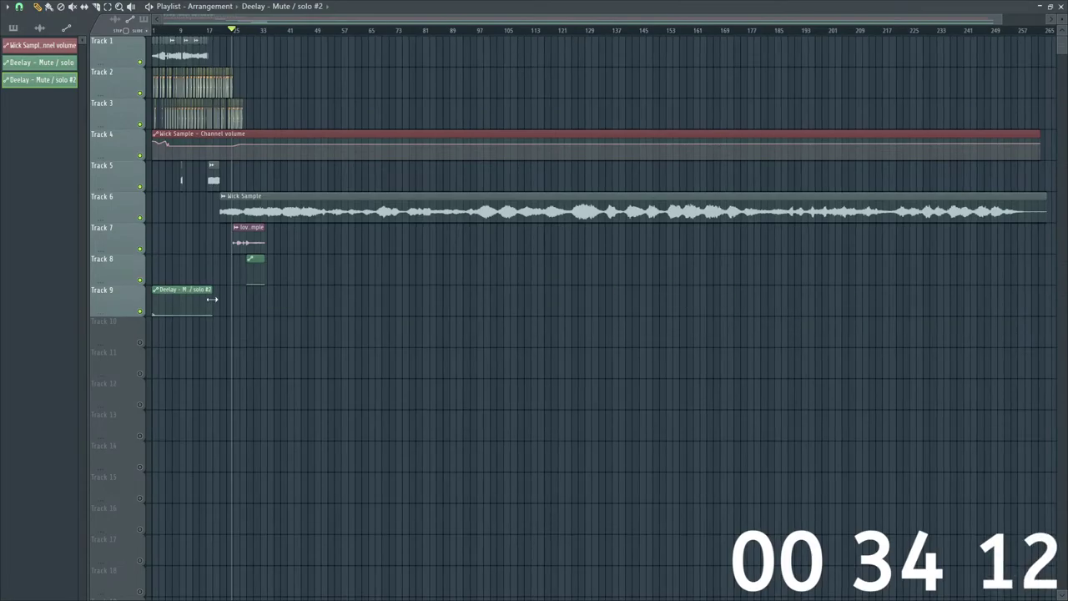
pyautogui.moveTo(999, 24); pyautogui.dragTo(213, 20)
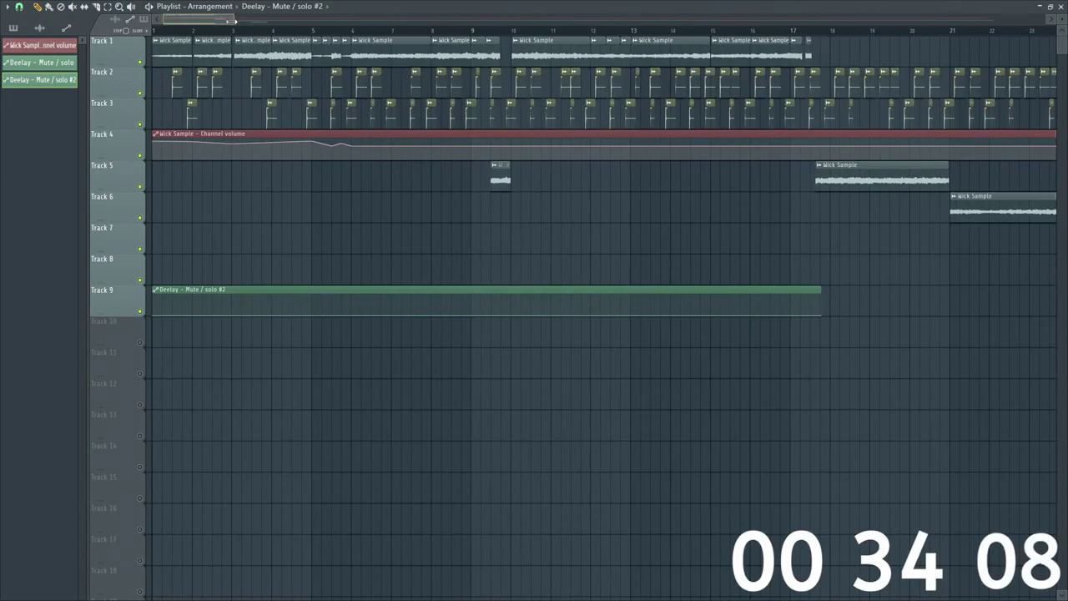
# Step: Move the Deelay - Mute / solo #2 clip to bar 29 on Track 9 and the Deelay - Mute / solo clip to about bar 22.4 on Track 8
pyautogui.moveTo(234, 20); pyautogui.dragTo(351, 20)
pyautogui.moveTo(233, 288); pyautogui.dragTo(668, 288)
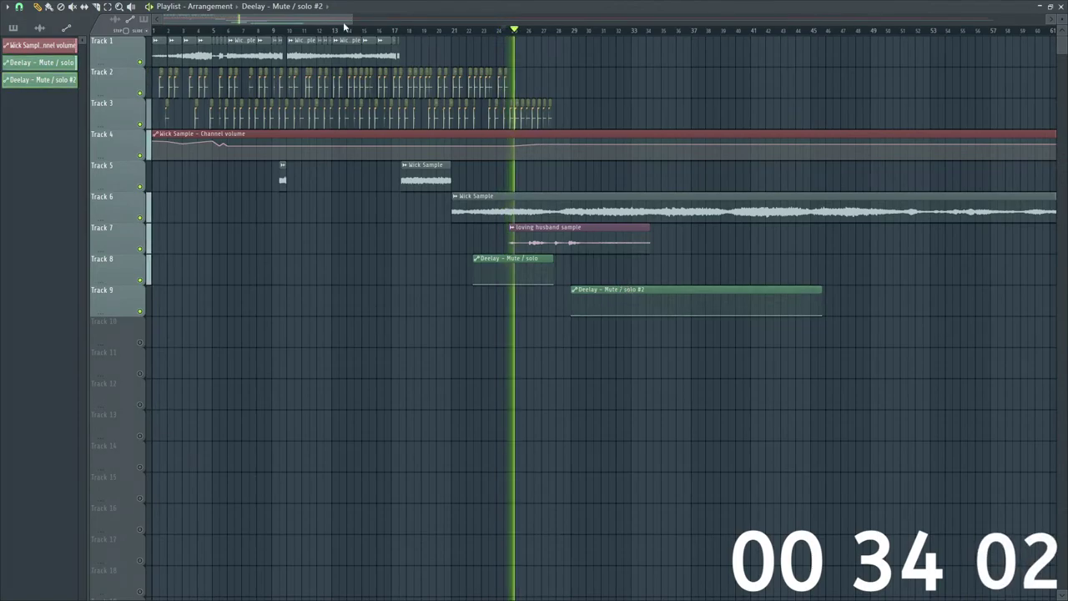
# Step: Raise the envelope of the Deelay - Mute / solo #2 clip and make the clip run from about bar 29.4 to bar 34
pyautogui.moveTo(344, 28); pyautogui.dragTo(277, 26)
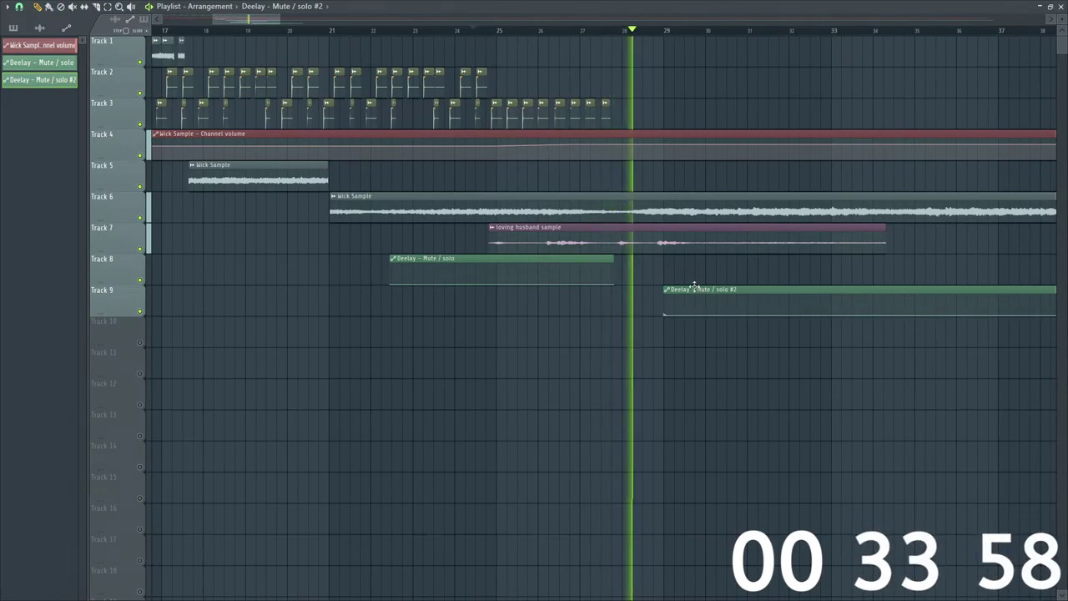
pyautogui.moveTo(694, 286)
pyautogui.mouseDown()
pyautogui.moveTo(712, 286)
pyautogui.moveTo(684, 305)
pyautogui.moveTo(682, 295)
pyautogui.mouseUp()
pyautogui.moveTo(278, 19); pyautogui.dragTo(436, 19)
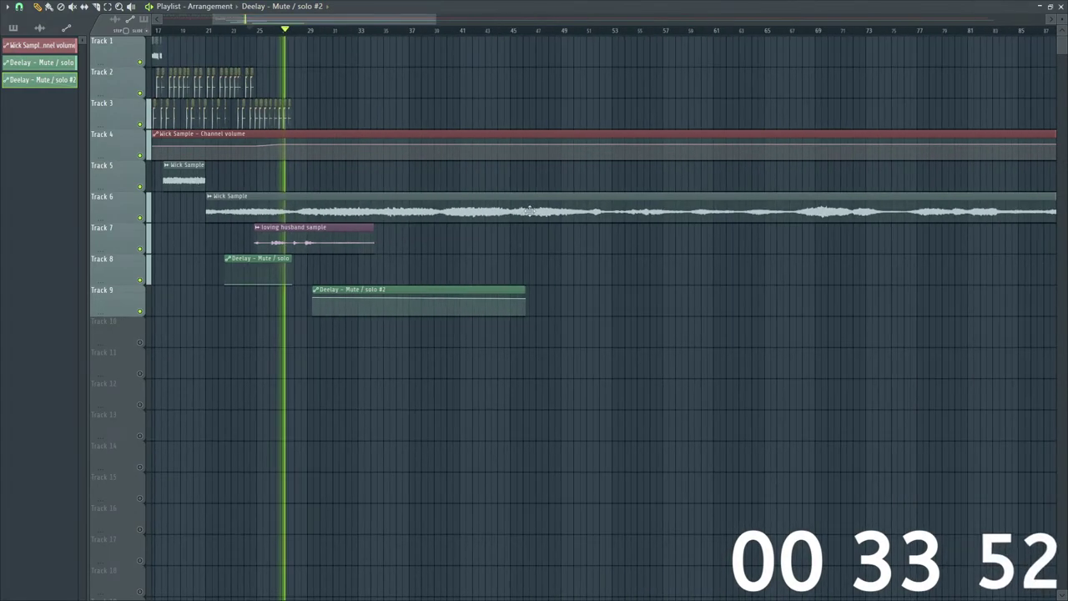
pyautogui.moveTo(524, 291); pyautogui.dragTo(366, 291)
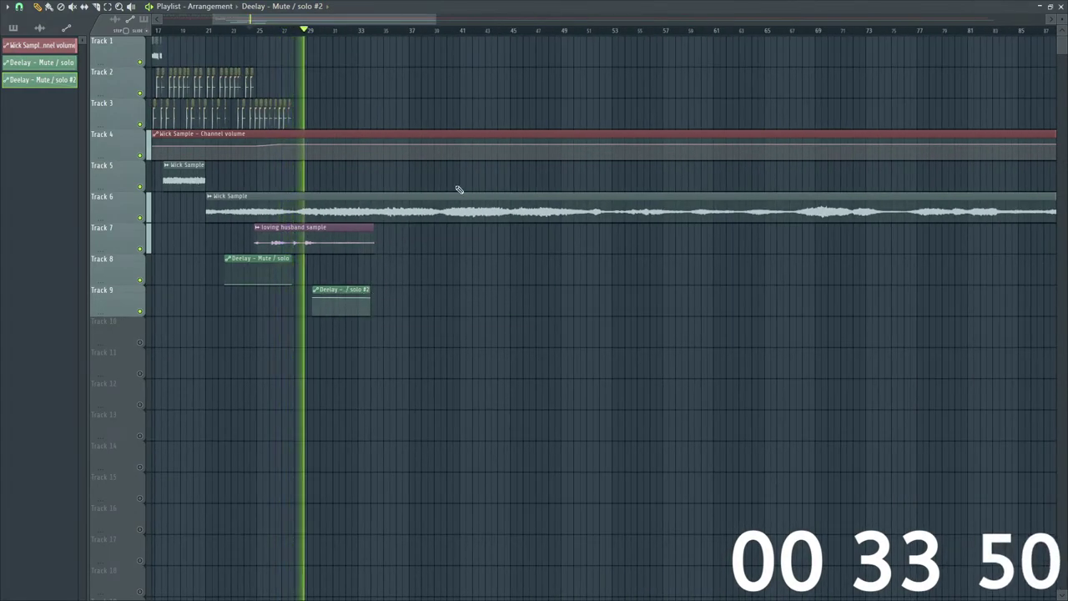
pyautogui.moveTo(436, 17); pyautogui.dragTo(258, 19)
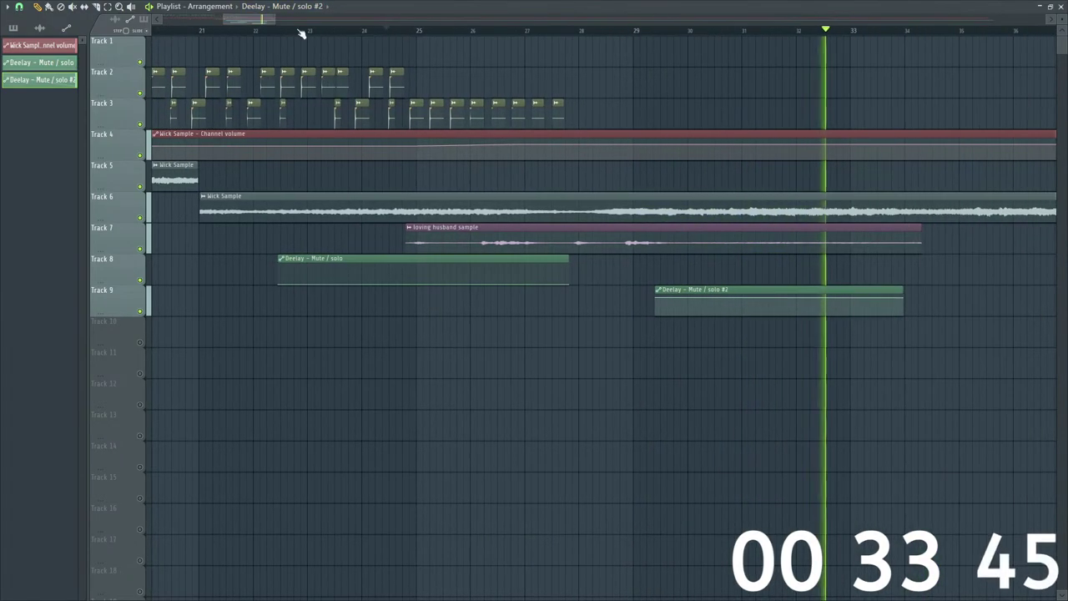
# Step: Play the section from about bar 28 to bar 30 to check the transition into the second Deelay mute automation
pyautogui.click(587, 31)
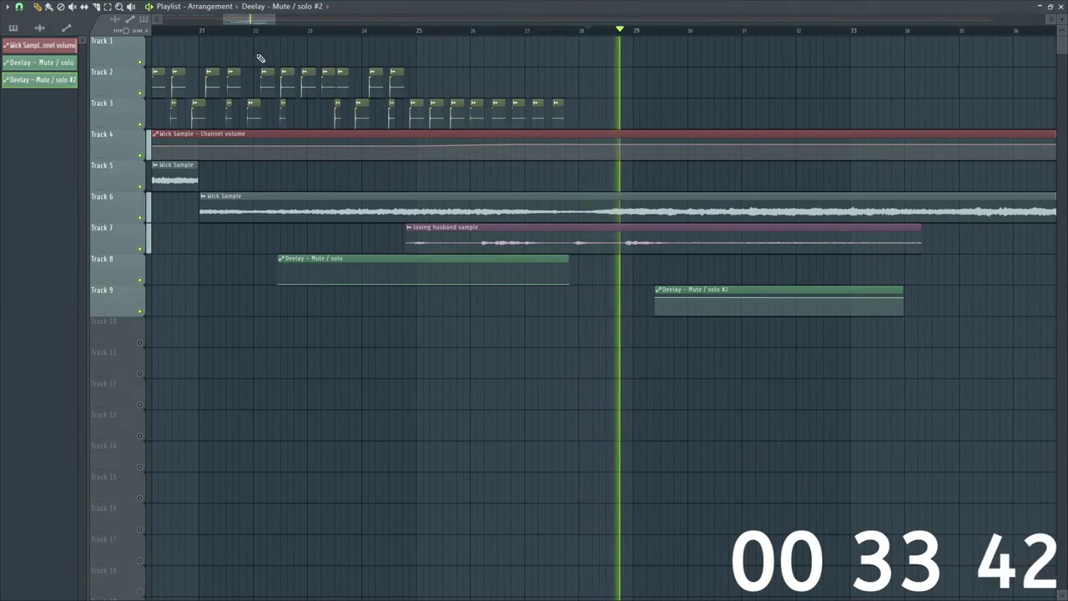
pyautogui.moveTo(253, 20); pyautogui.dragTo(247, 21)
pyautogui.press('space')
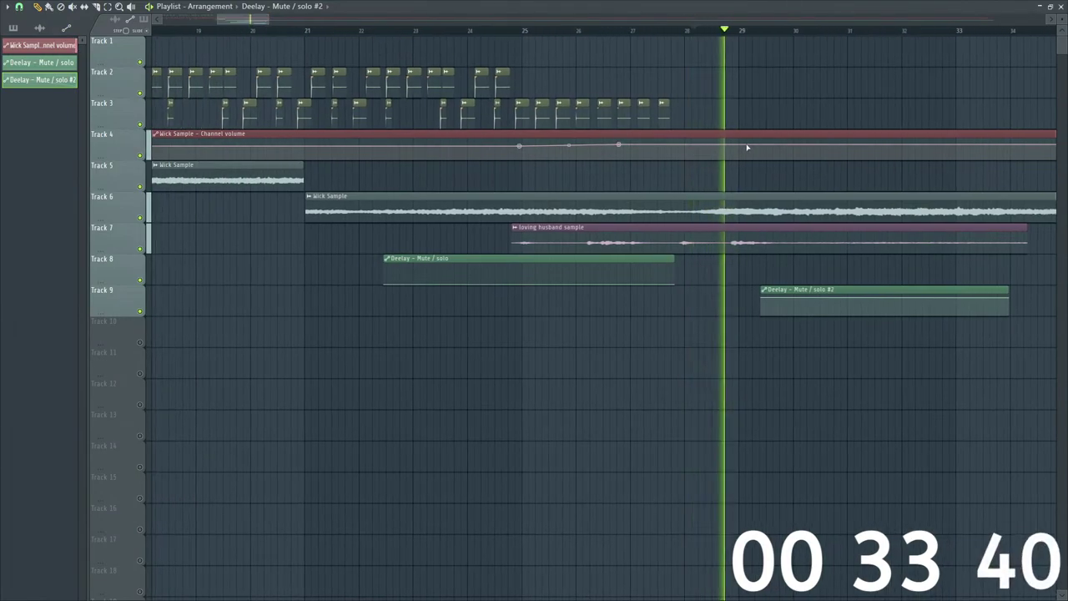
pyautogui.press('space')
pyautogui.press('space')
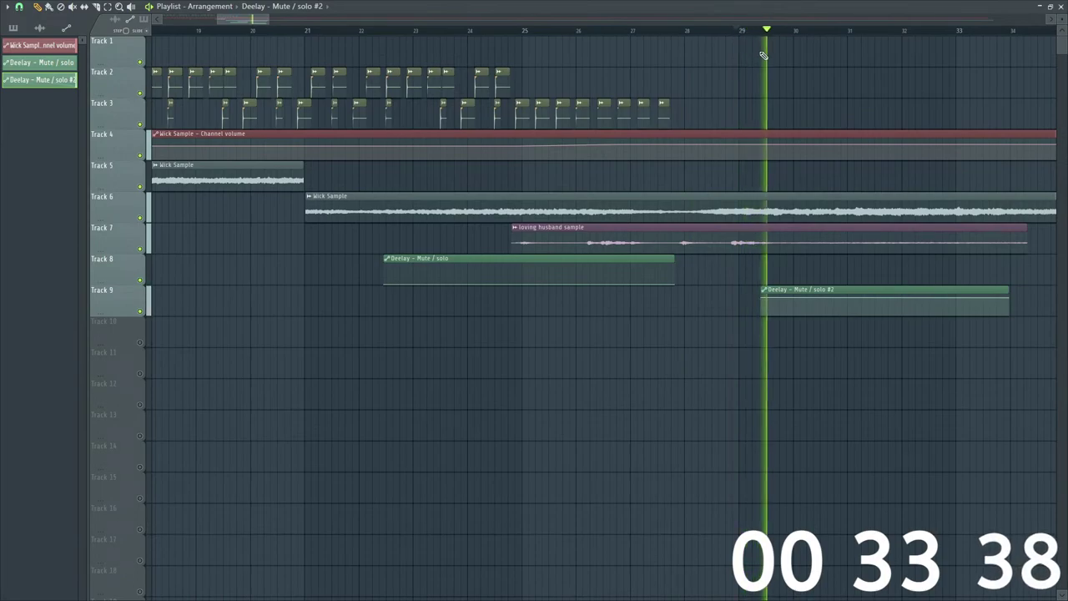
pyautogui.press('space')
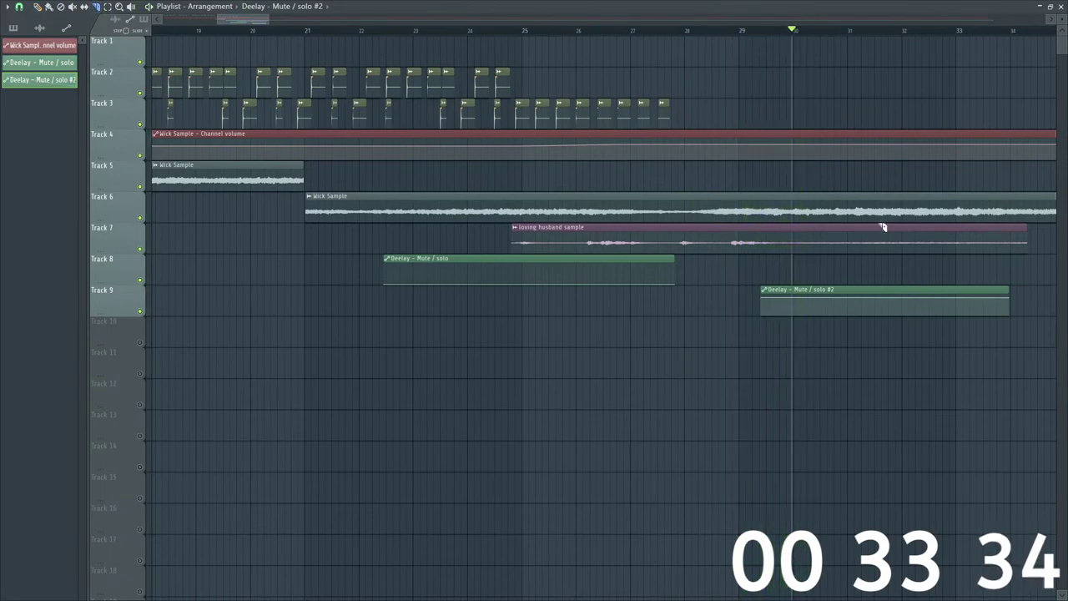
# Step: Set the playlist snap to Line and slice the Wick Sample on Track 6 at bars 31, 32 and 33
pyautogui.click(28, 10)
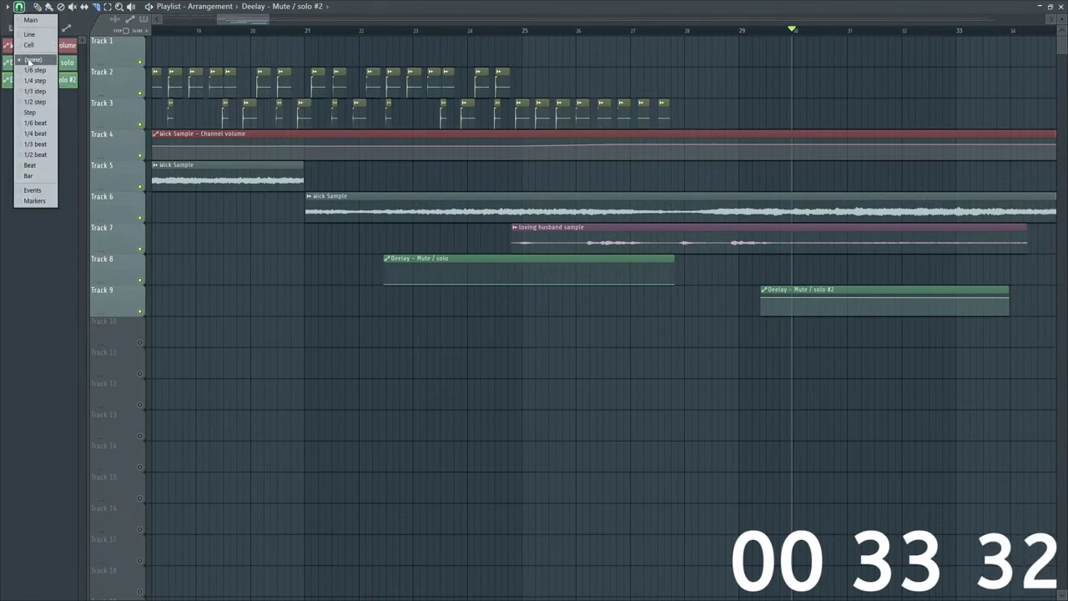
pyautogui.click(42, 39)
pyautogui.click(850, 209)
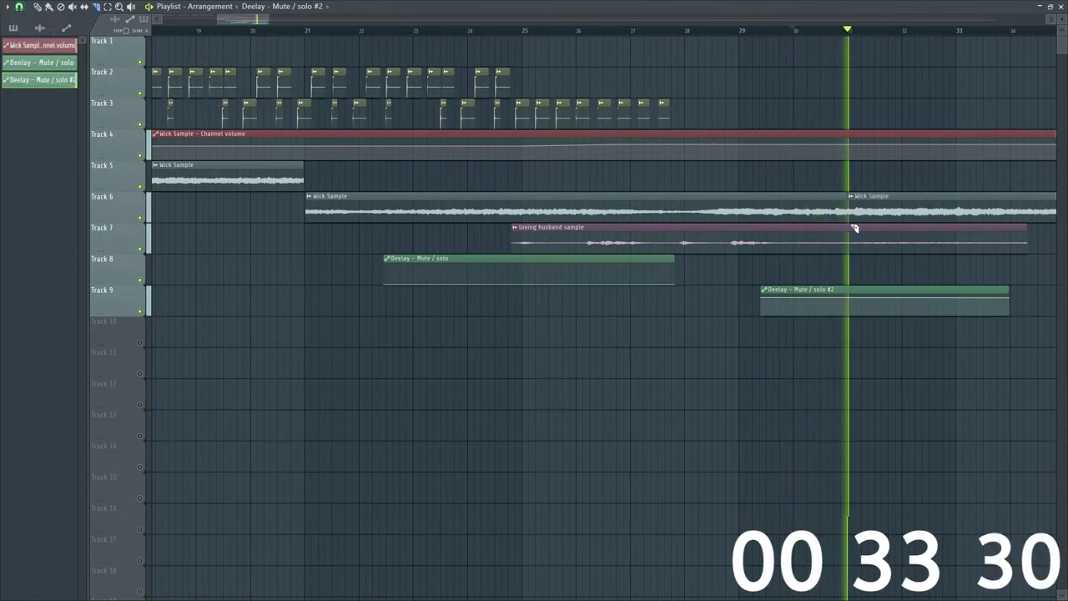
pyautogui.press('space')
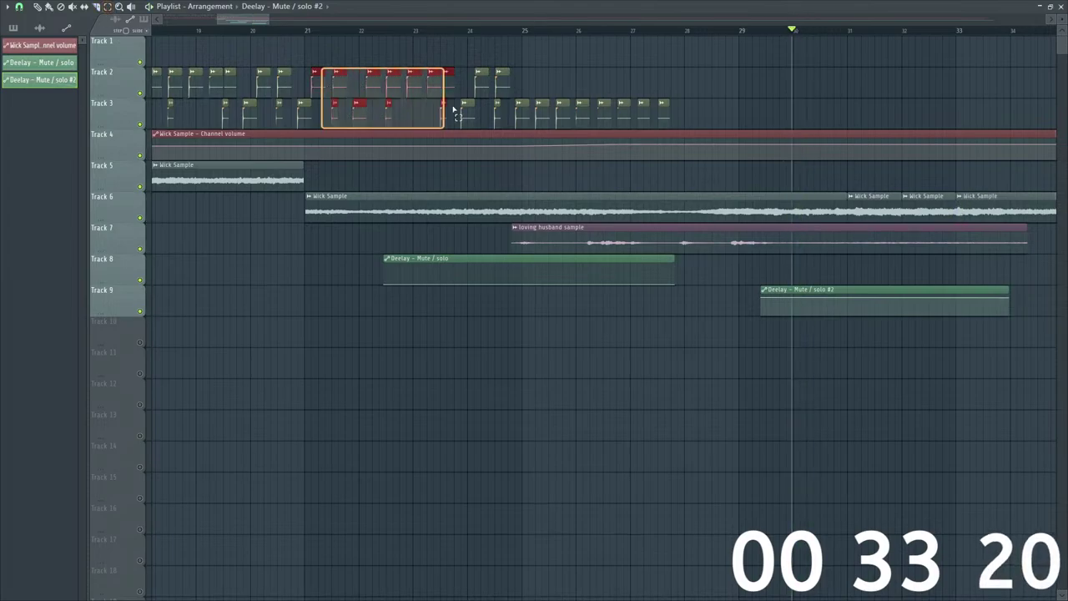
# Step: Copy the BEEJ_SAUCE_STICK hits on Tracks 2 and 3 from about bars 21 to 25 to bar 29 and play the lead-in
pyautogui.moveTo(453, 109); pyautogui.dragTo(500, 115)
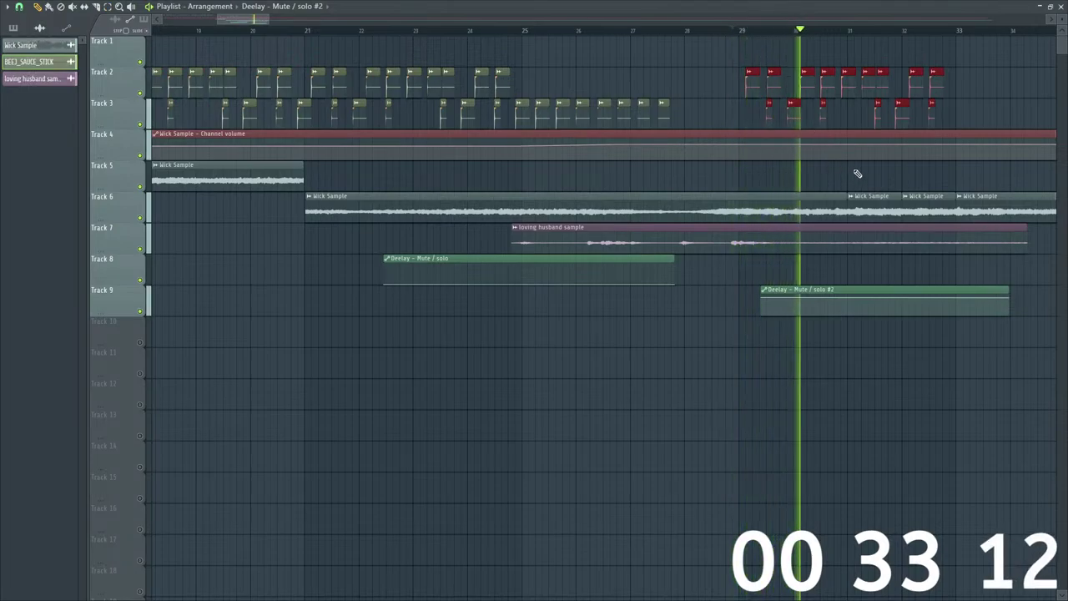
pyautogui.click(637, 31)
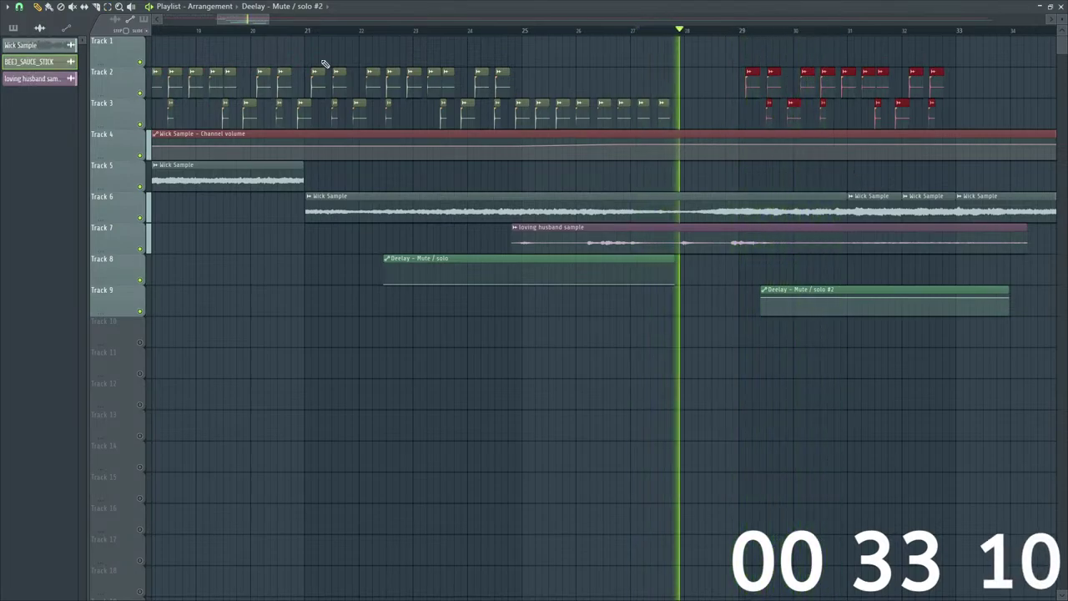
pyautogui.press('space')
pyautogui.press('space')
# Step: Add four more BEEJ_SAUCE_STICK hits on Track 3 between about bar 27.9 and bar 29
pyautogui.click(683, 122)
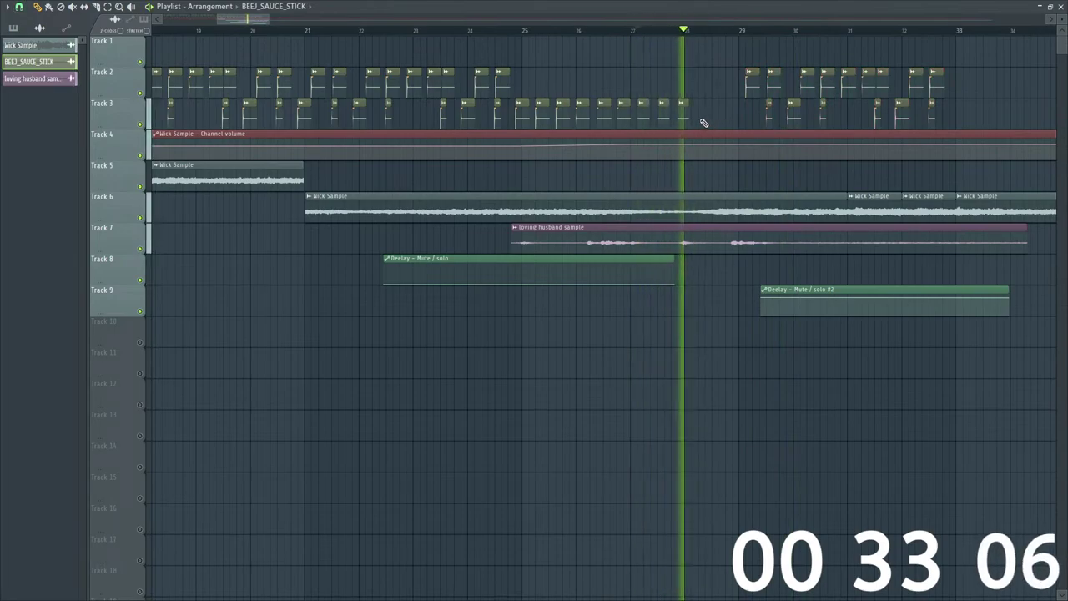
pyautogui.click(704, 118)
pyautogui.press('space')
pyautogui.press('space')
pyautogui.moveTo(730, 123); pyautogui.dragTo(725, 122)
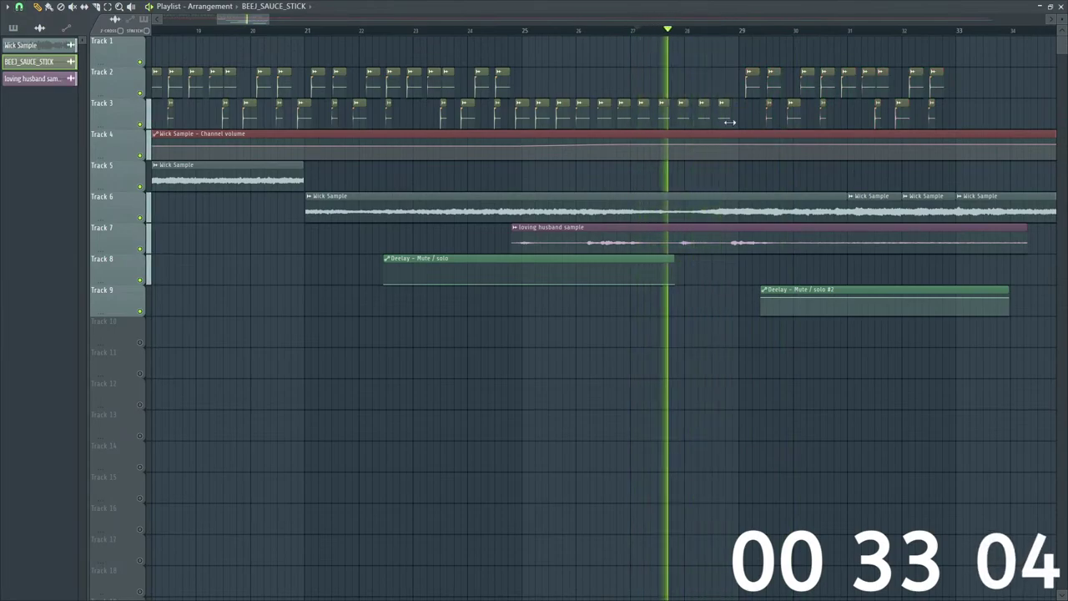
pyautogui.click(735, 122)
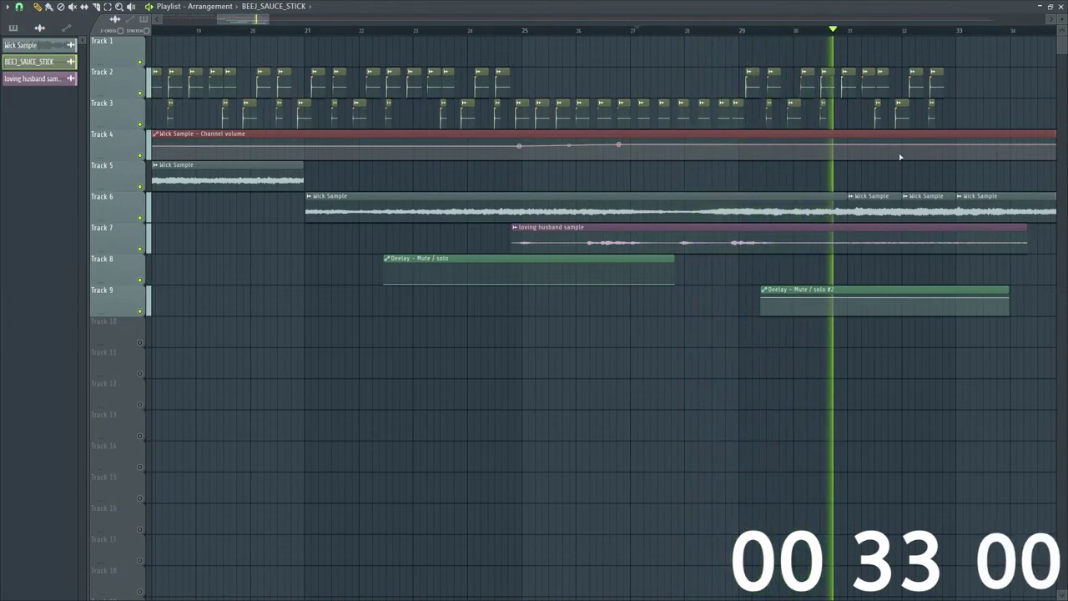
# Step: Play the lead-in to bar 29 and slice the Wick Sample on Track 6 at about bar 28.2
pyautogui.press('space')
pyautogui.moveTo(248, 17); pyautogui.dragTo(258, 17)
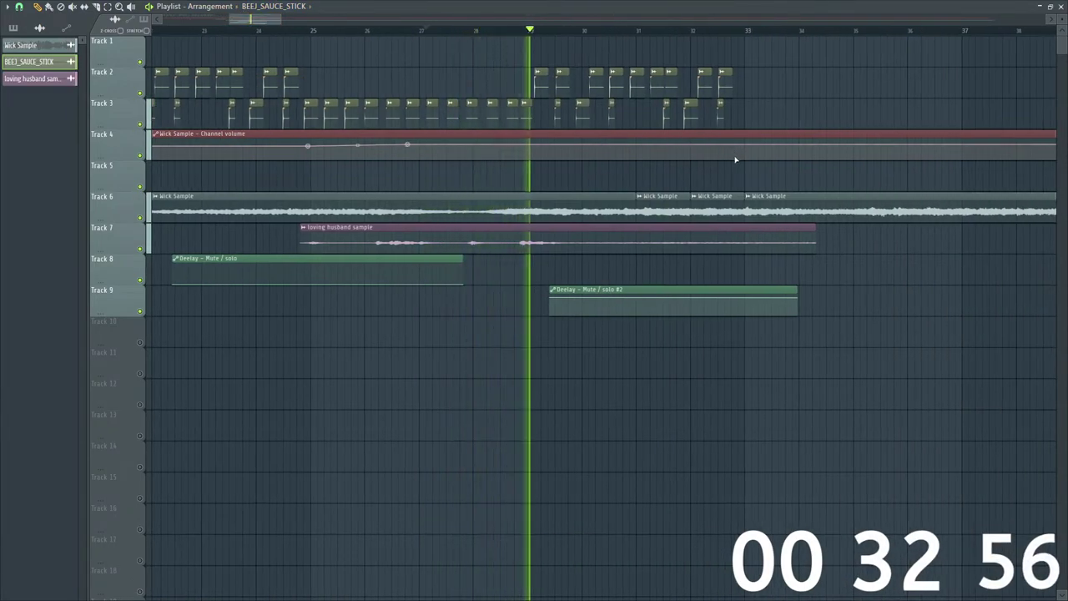
pyautogui.press('space')
pyautogui.click(97, 7)
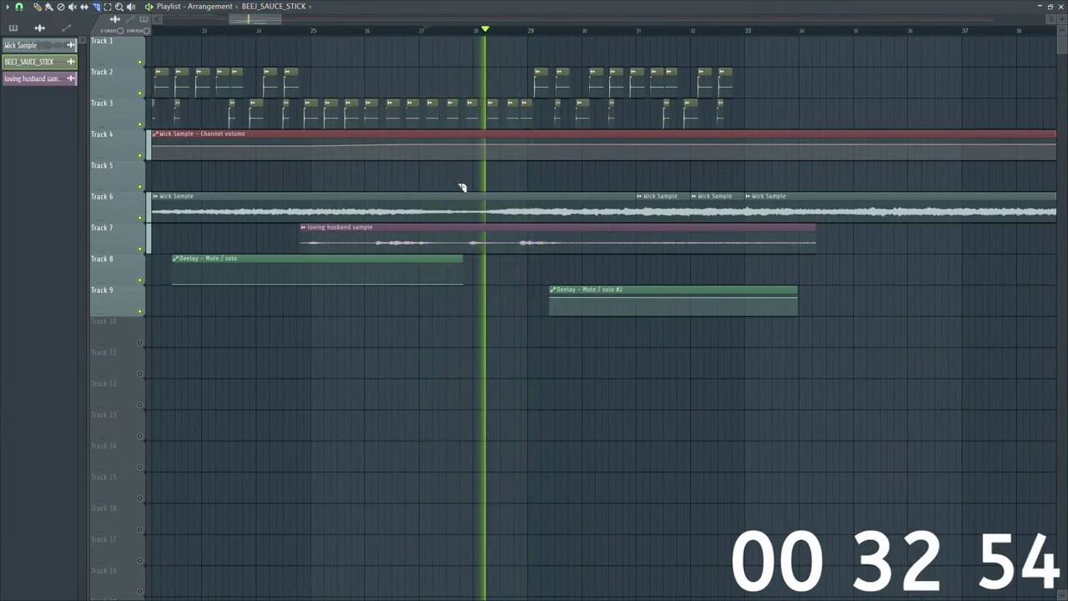
pyautogui.press('space')
pyautogui.press('space')
pyautogui.moveTo(488, 201); pyautogui.dragTo(490, 214)
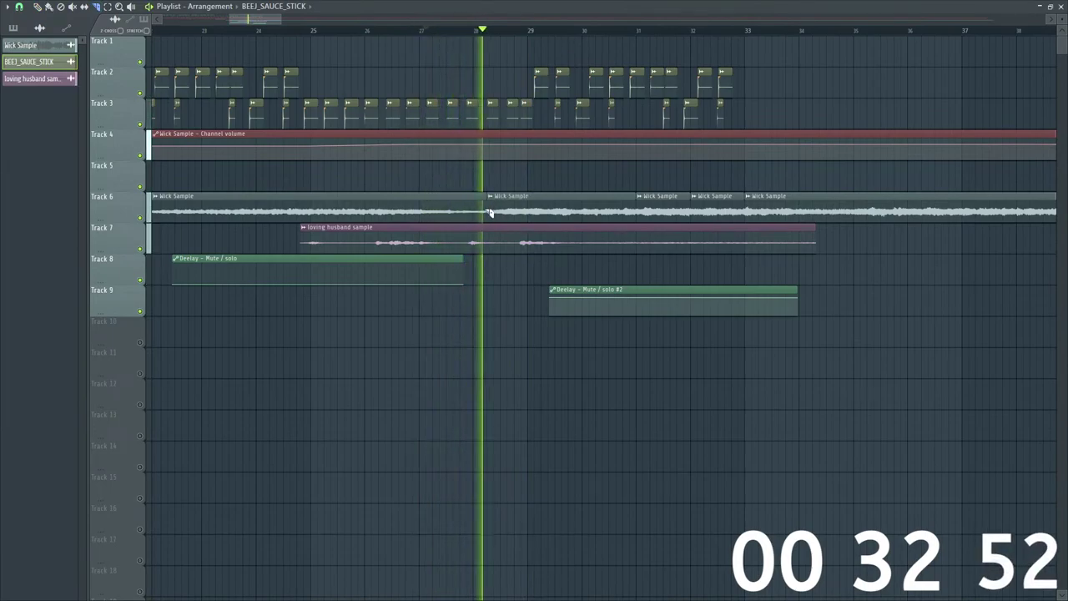
pyautogui.press('space')
pyautogui.press('space')
pyautogui.click(38, 6)
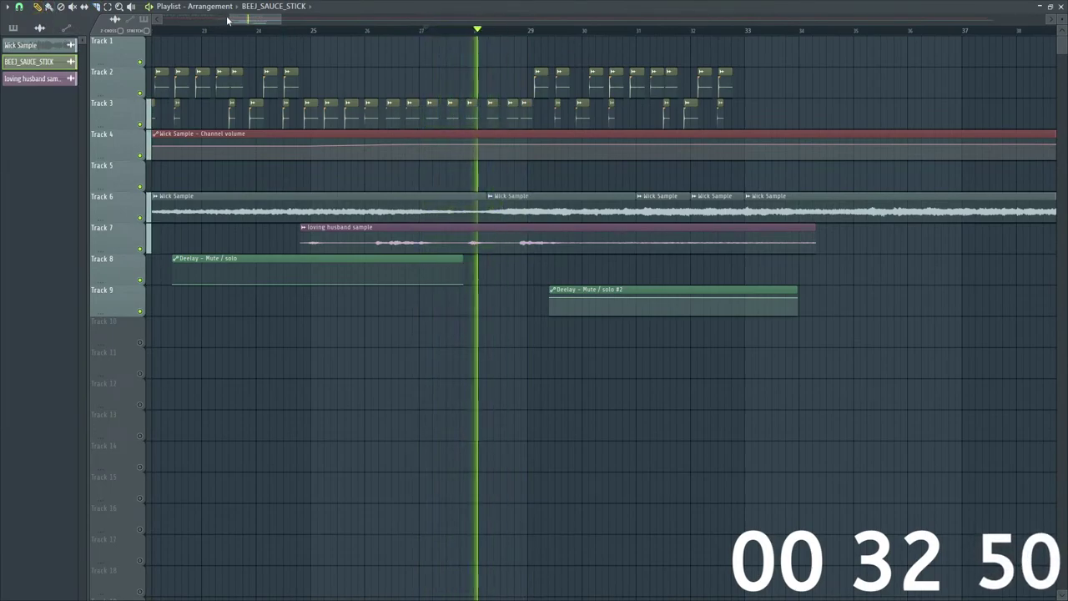
# Step: Move the Wick Sample section that starts at bar 33 on Track 6 further along to past bar 35
pyautogui.moveTo(230, 19)
pyautogui.mouseDown()
pyautogui.moveTo(257, 22)
pyautogui.moveTo(247, 23)
pyautogui.mouseUp()
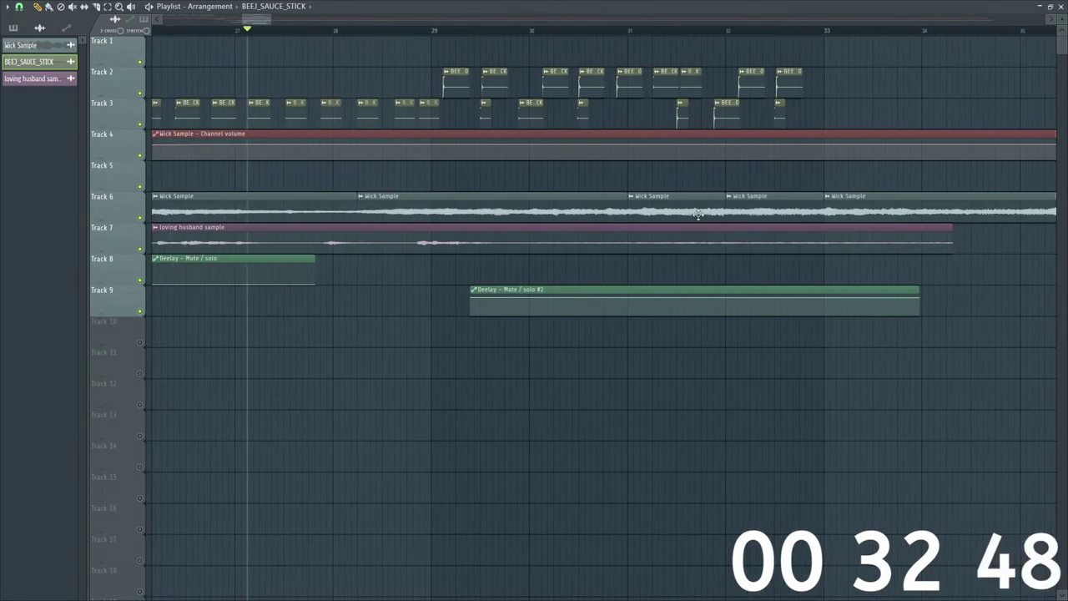
pyautogui.moveTo(895, 212); pyautogui.dragTo(1055, 212)
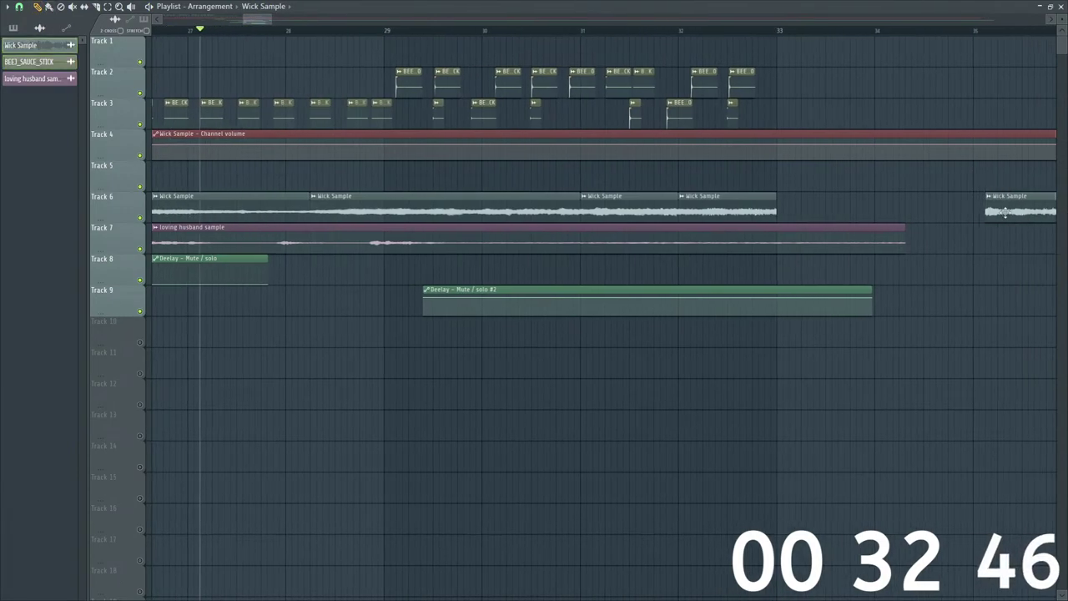
# Step: Play the passage around bar 28 repeatedly to check the Wick Sample cut against the beat
pyautogui.press('space')
pyautogui.moveTo(257, 22); pyautogui.dragTo(252, 21)
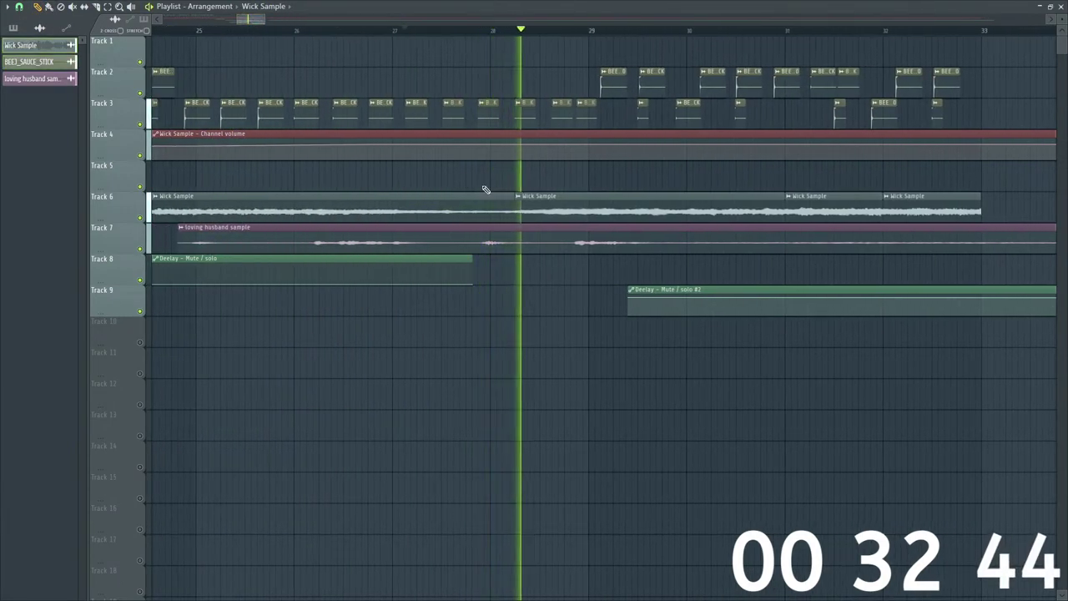
pyautogui.press('space')
pyautogui.press('space')
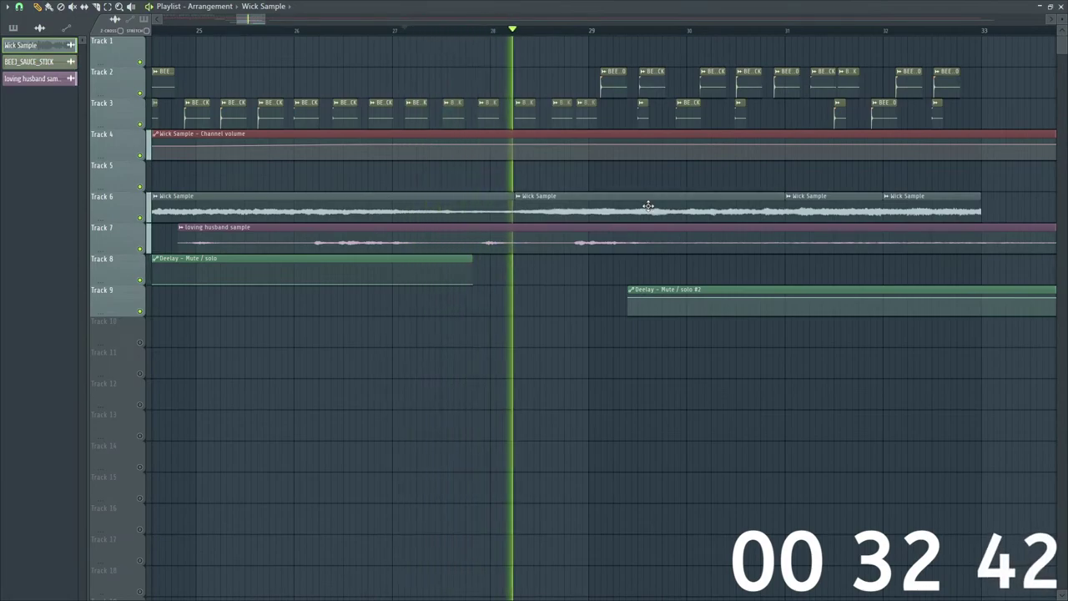
pyautogui.press('space')
pyautogui.press('space')
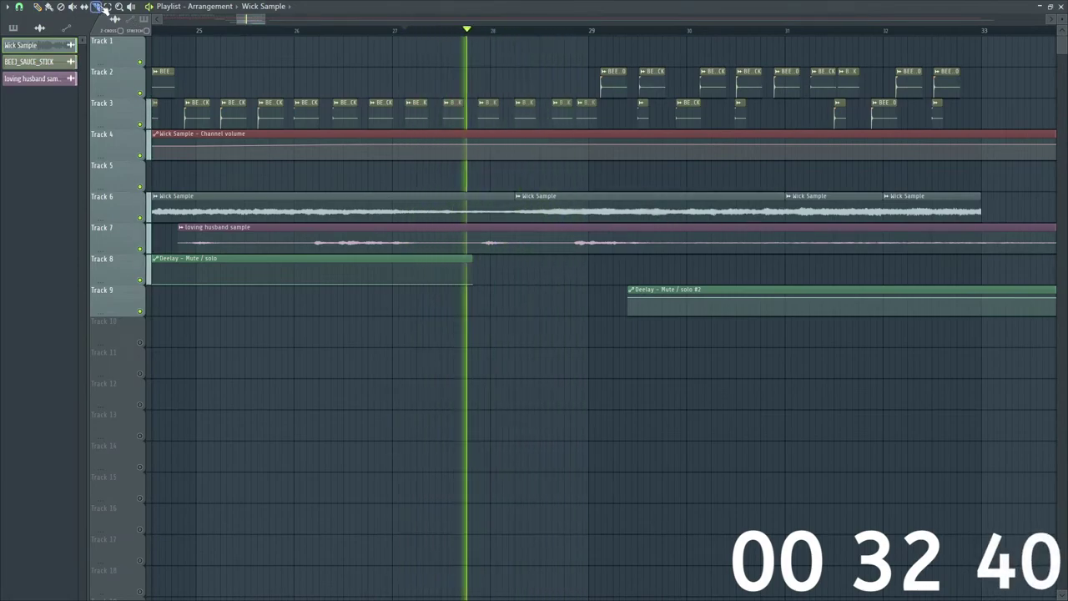
# Step: Slice the Wick Sample on Track 6 at bar 29
pyautogui.click(595, 200)
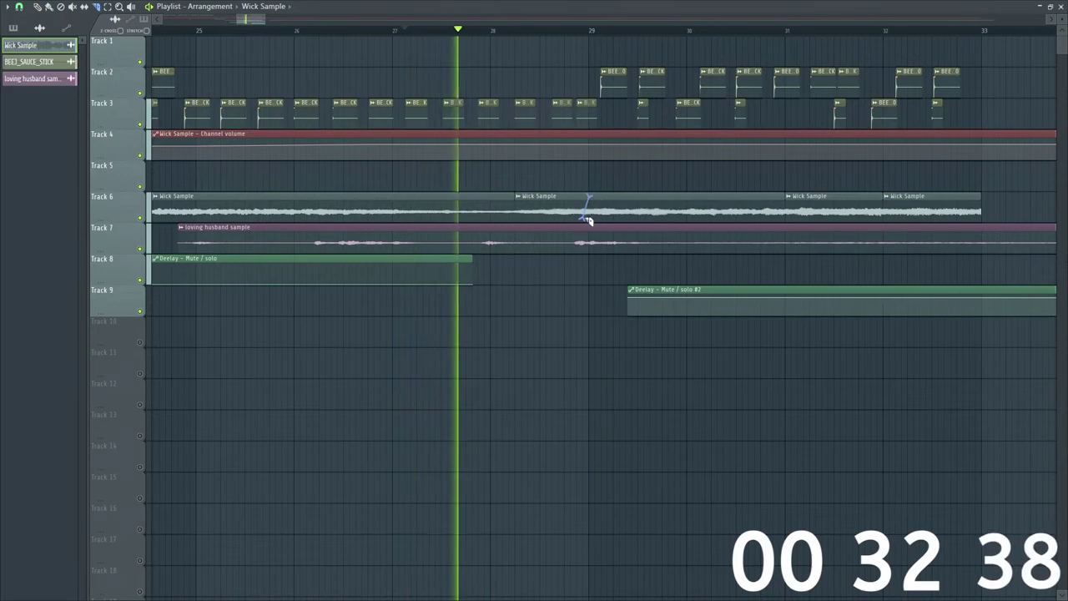
pyautogui.press('space')
pyautogui.press('space')
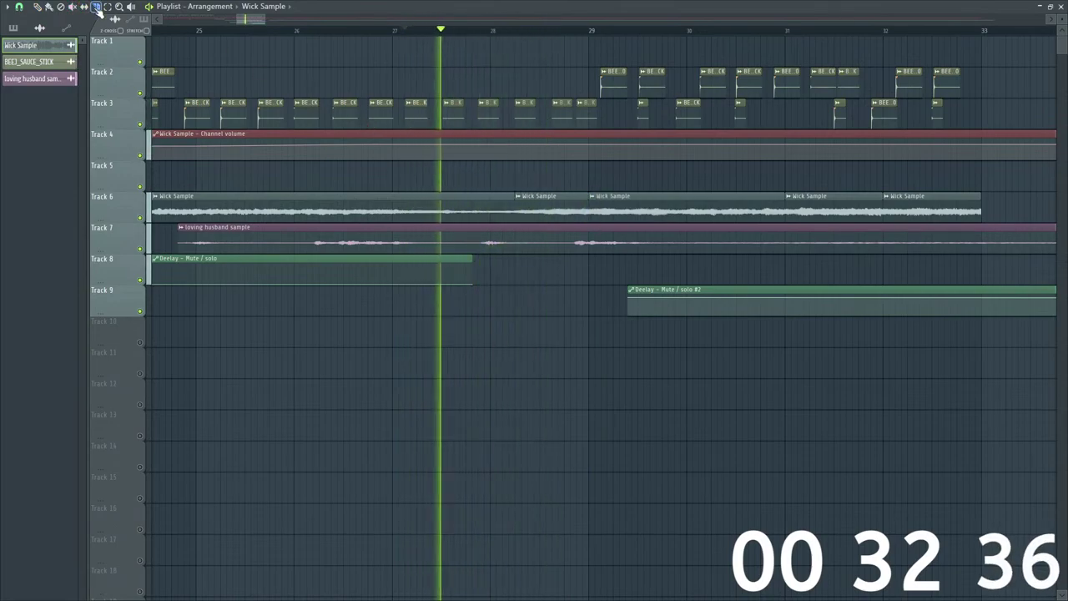
# Step: Move the Wick Sample clips starting at bar 29 on Track 6 together along to bar 33
pyautogui.click(108, 7)
pyautogui.moveTo(720, 215); pyautogui.dragTo(964, 216)
pyautogui.press('space')
pyautogui.press('space')
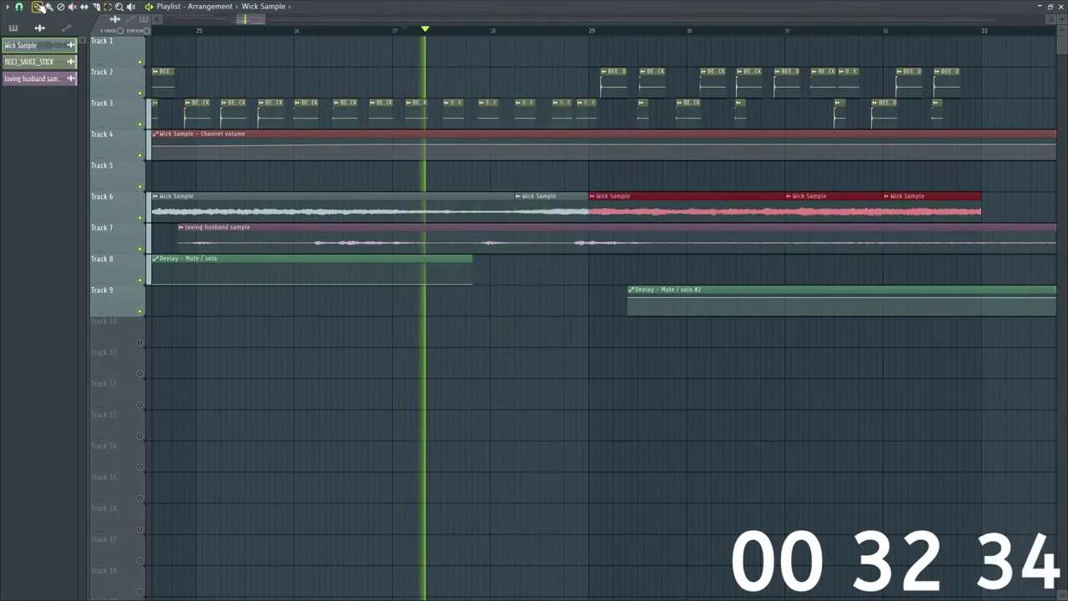
pyautogui.moveTo(676, 209); pyautogui.dragTo(936, 211)
pyautogui.press('space')
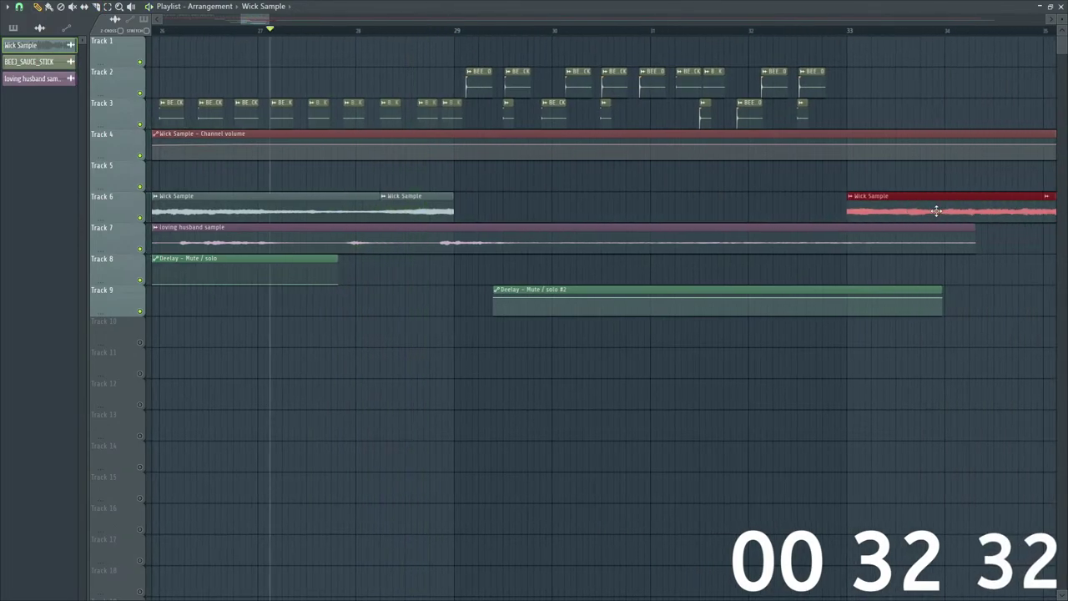
# Step: Adjust the snap setting and bring the first moved Wick Sample clip back to bar 29 on Track 6, ending at about bar 30.75
pyautogui.click(19, 6)
pyautogui.click(23, 61)
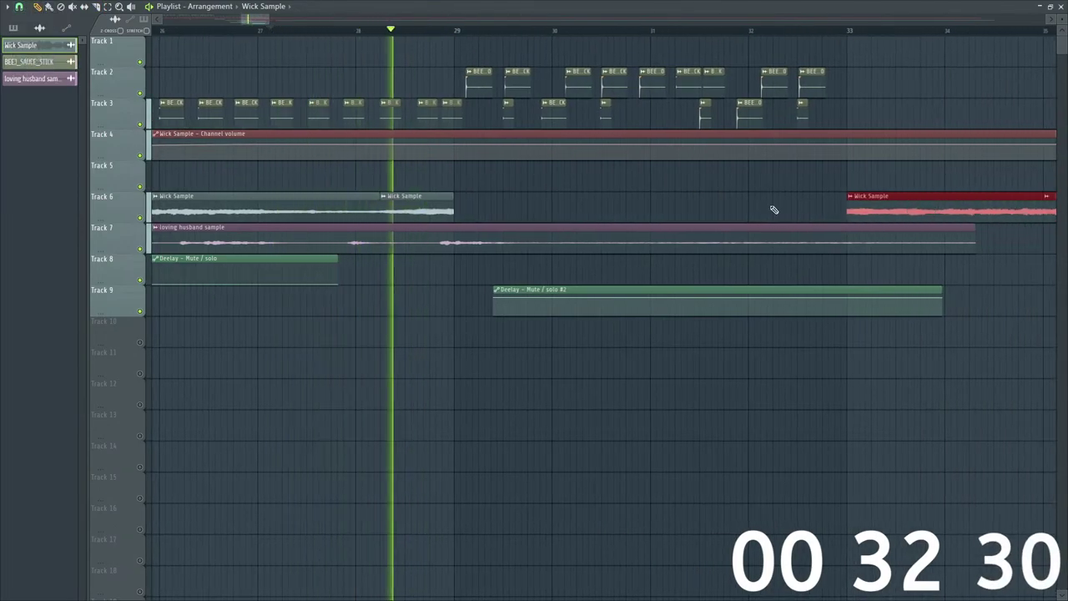
pyautogui.press('space')
pyautogui.moveTo(851, 212); pyautogui.dragTo(834, 212)
pyautogui.click(711, 188)
pyautogui.rightClick(726, 185)
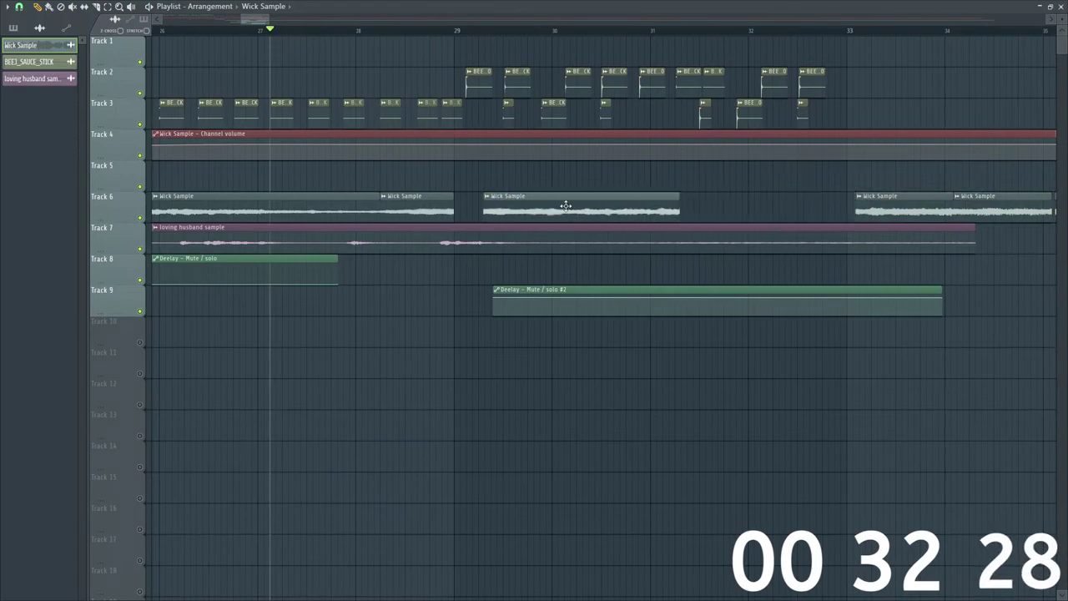
pyautogui.press('space')
pyautogui.moveTo(566, 206); pyautogui.dragTo(498, 212)
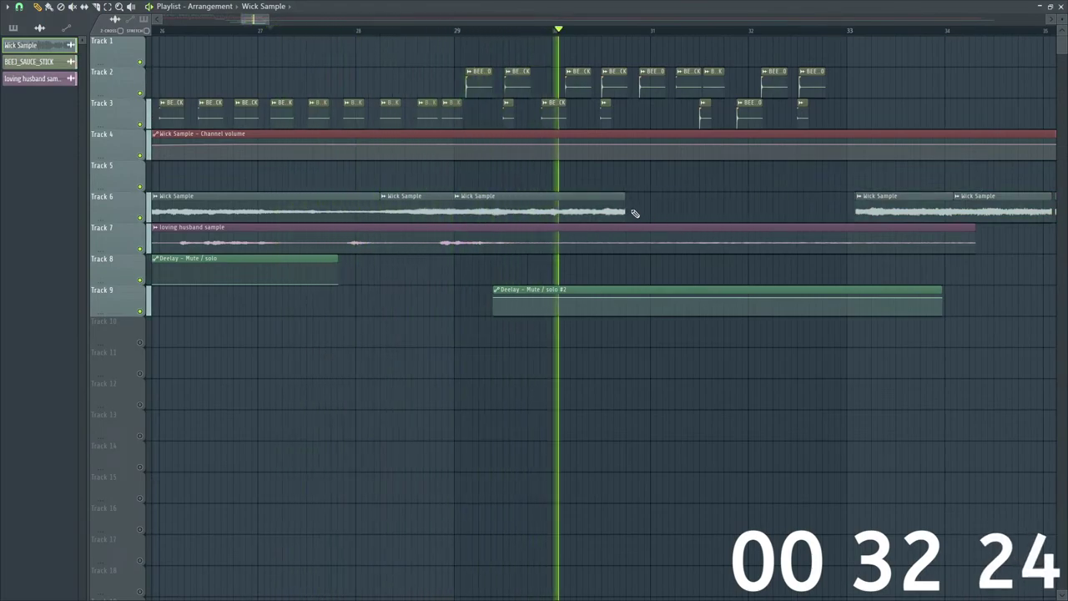
# Step: Place a short Wick Sample clip on Track 8 at about bar 30.75 and move the clip near bar 33 on Track 6 to bar 31.5
pyautogui.click(659, 269)
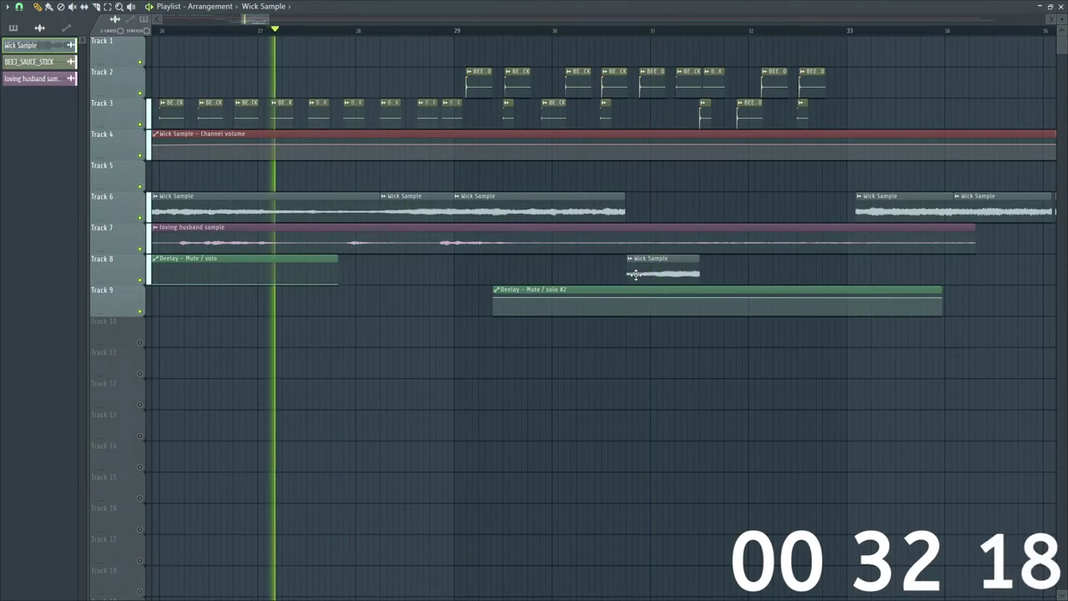
pyautogui.moveTo(872, 212); pyautogui.dragTo(717, 212)
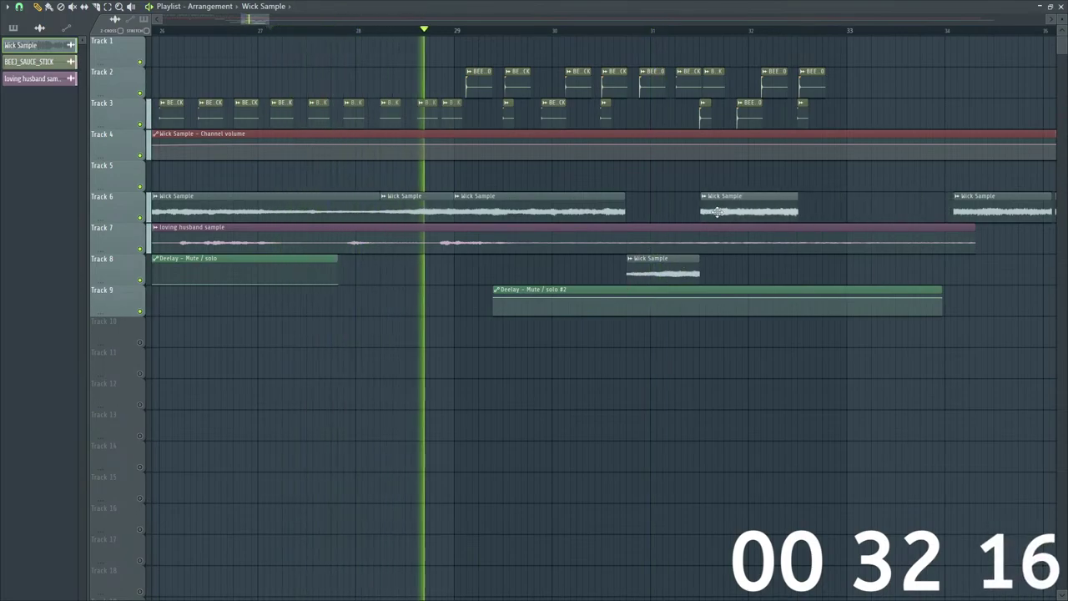
# Step: Slice the Wick Sample on Track 6 at bar 30
pyautogui.click(555, 213)
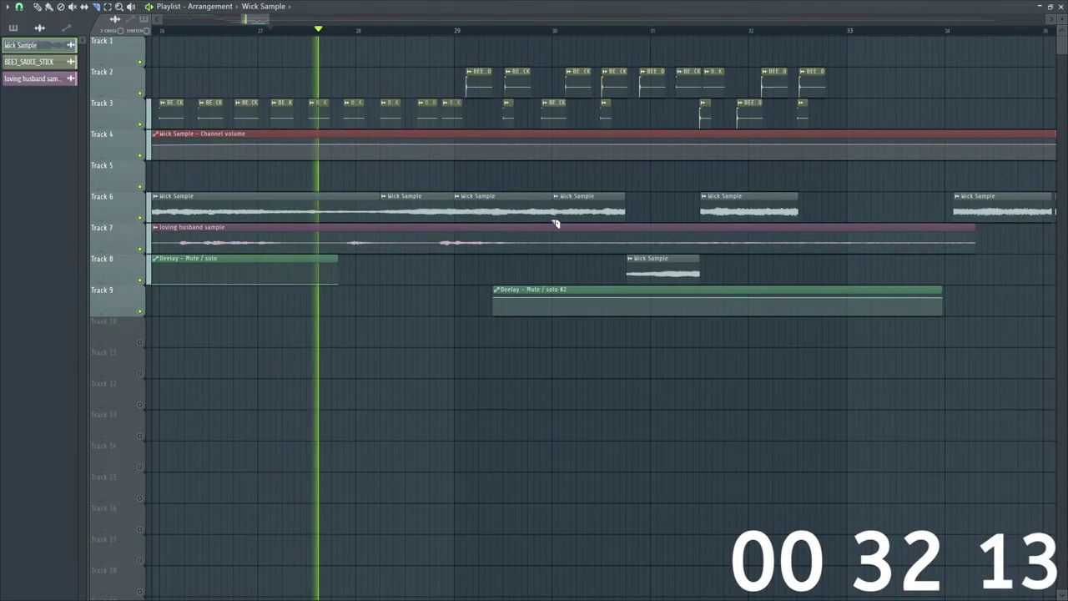
pyautogui.click(38, 8)
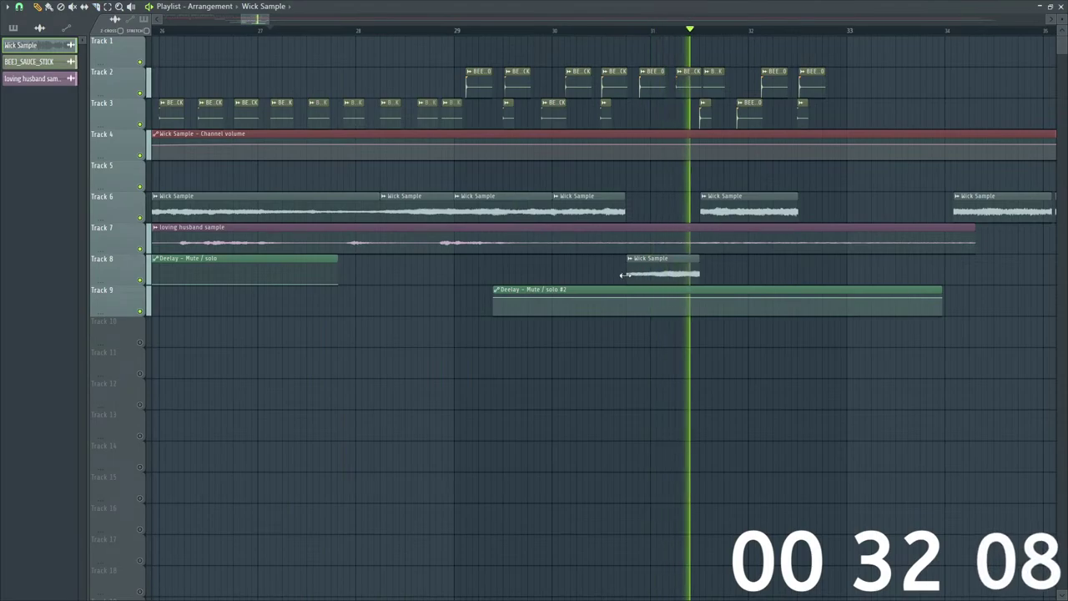
# Step: Trim the Track 8 Wick Sample to end at about bar 31.25 and reposition the following Track 6 clip to start at about bar 31.45
pyautogui.press('space')
pyautogui.moveTo(628, 275)
pyautogui.mouseDown()
pyautogui.moveTo(652, 275)
pyautogui.moveTo(642, 274)
pyautogui.mouseUp()
pyautogui.press('space')
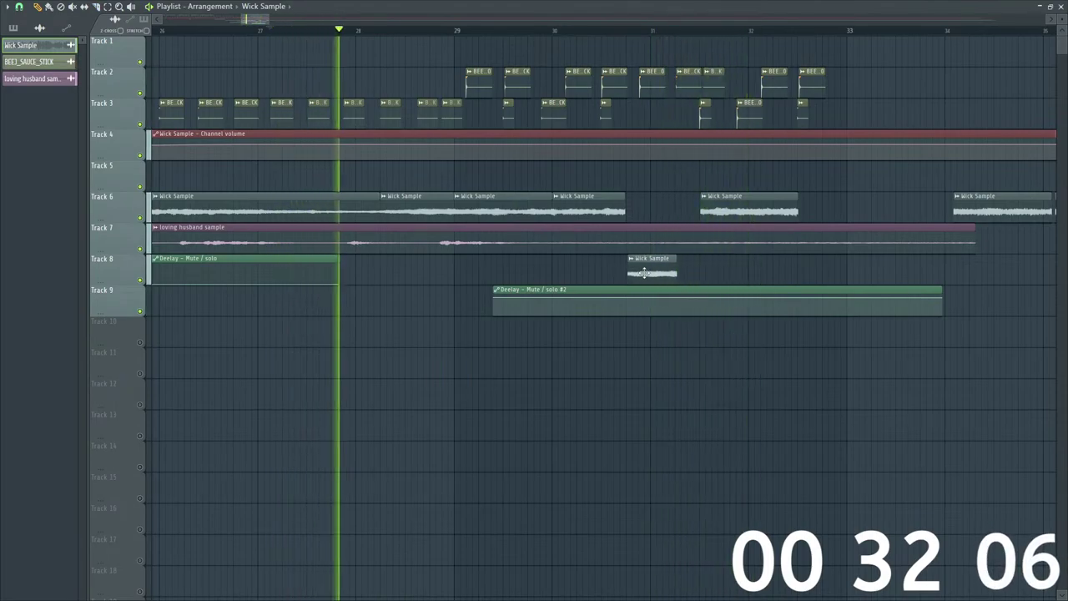
pyautogui.moveTo(719, 220); pyautogui.dragTo(696, 217)
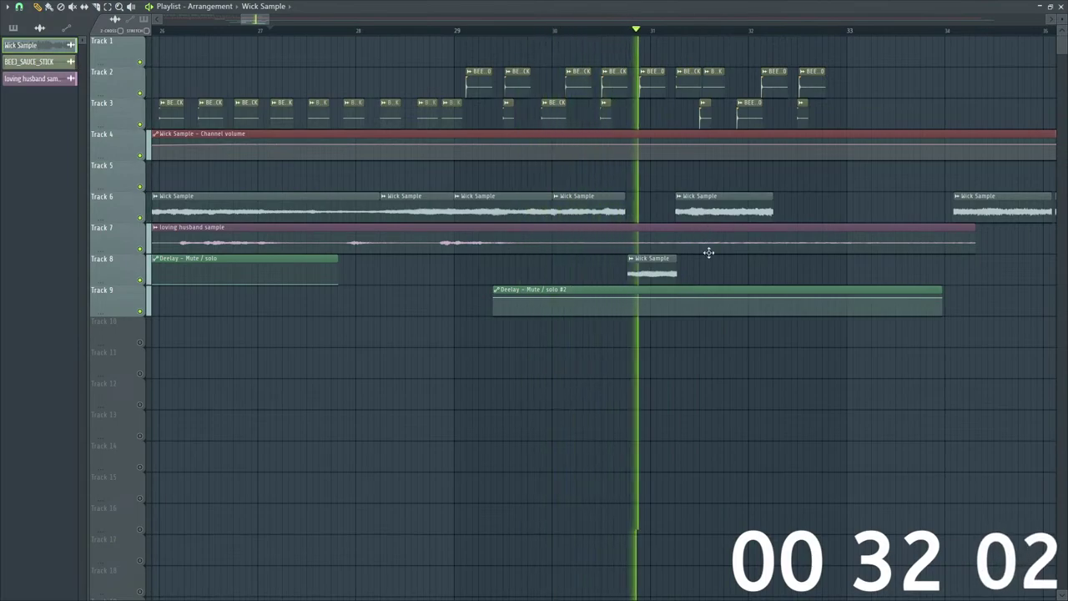
pyautogui.moveTo(748, 212); pyautogui.dragTo(761, 212)
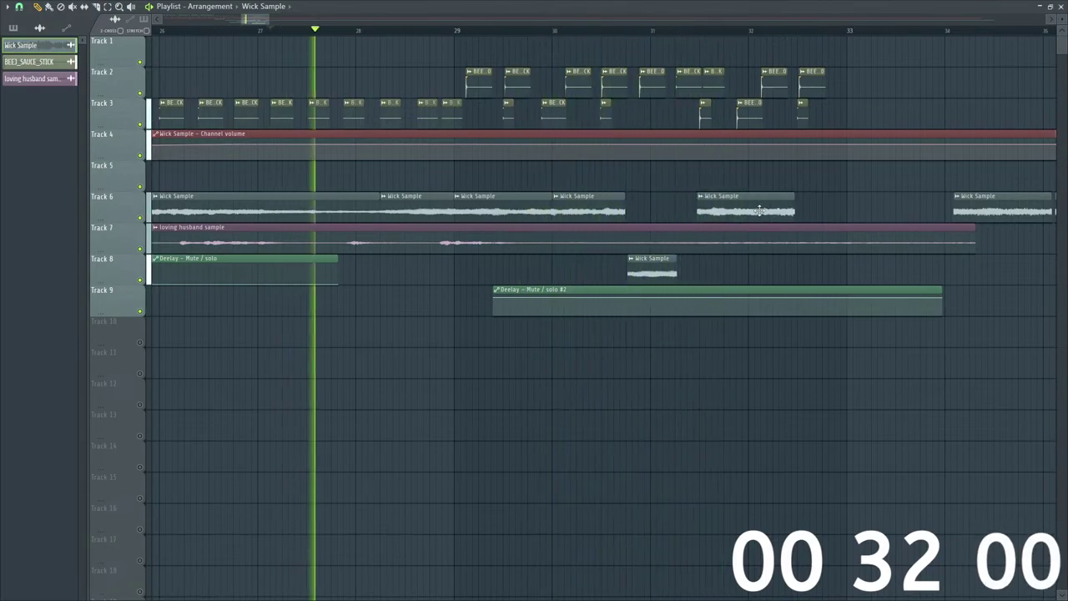
# Step: Extend the Track 8 Wick Sample to about bar 31.4 and the Track 6 clip after it to about bar 33, checking playback from bar 30
pyautogui.click(571, 31)
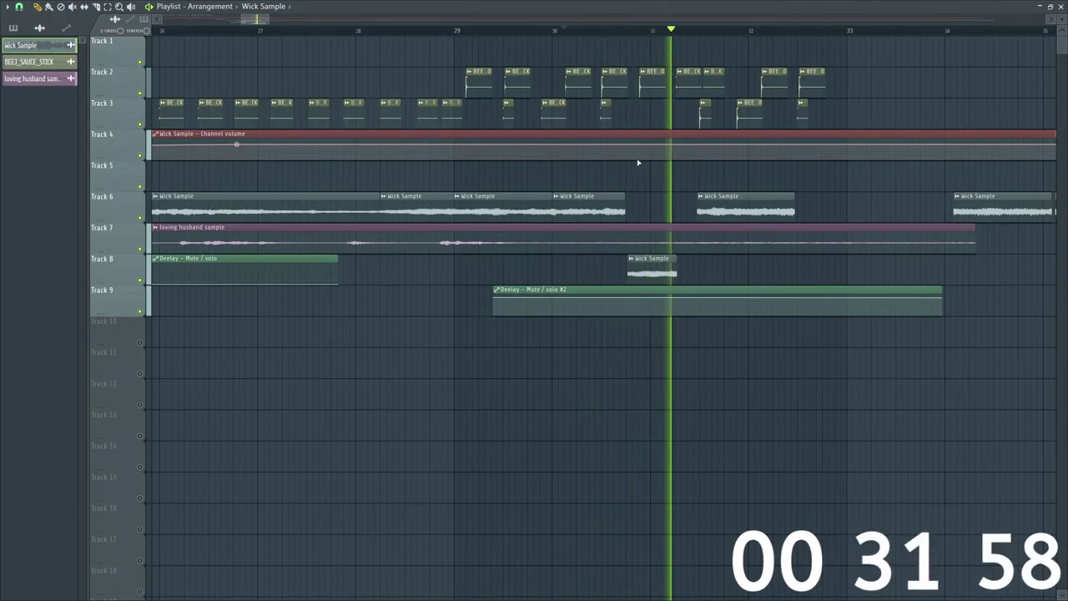
pyautogui.moveTo(682, 274); pyautogui.dragTo(690, 273)
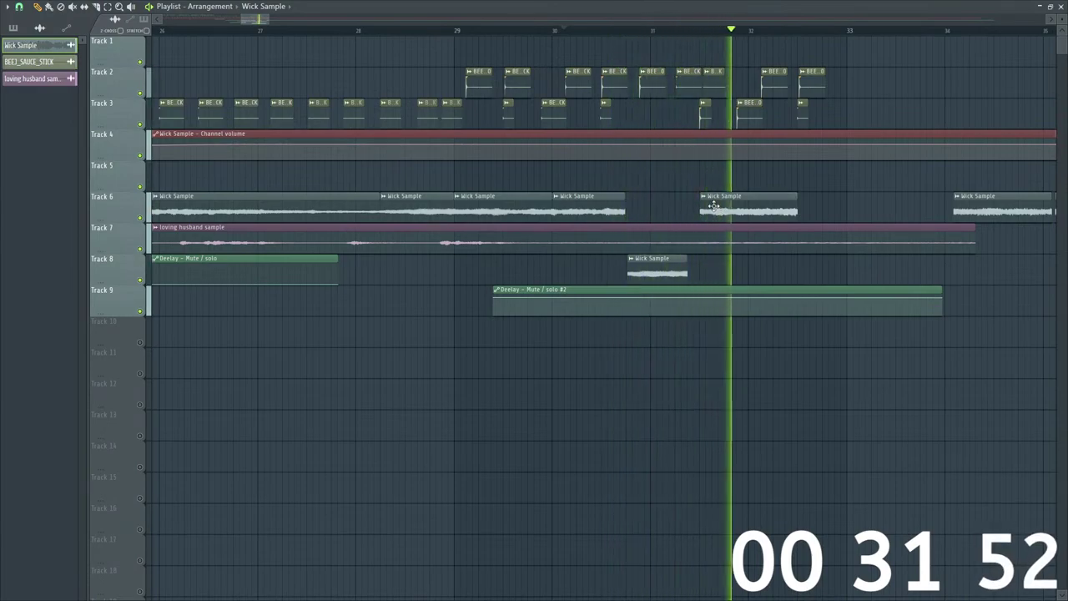
pyautogui.moveTo(797, 212); pyautogui.dragTo(844, 212)
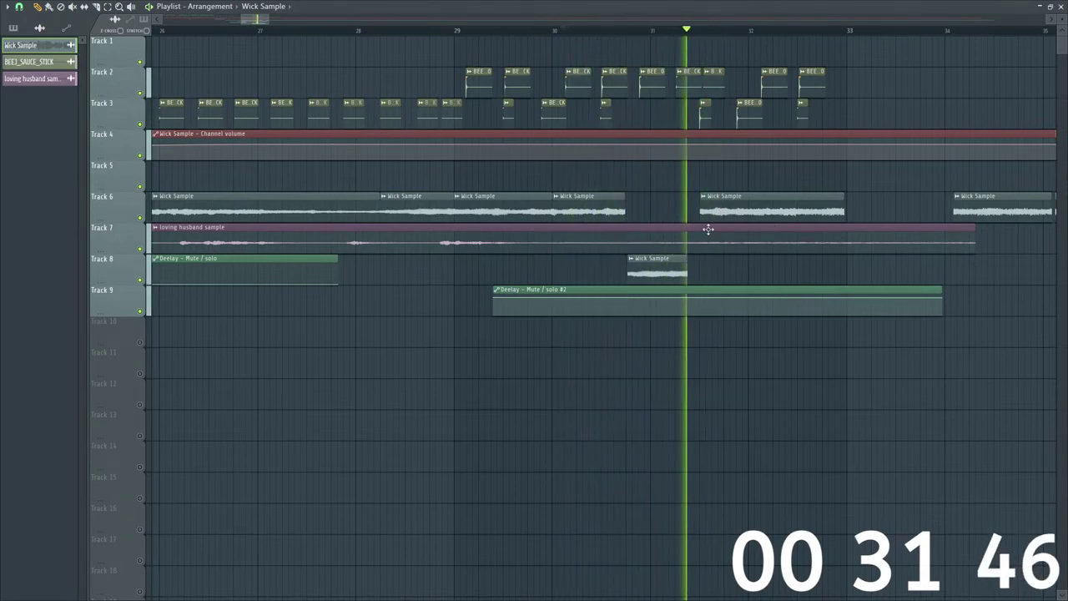
# Step: Shorten the Track 8 Wick Sample to end at about bar 31 and start the following Track 6 clip at bar 31.25
pyautogui.moveTo(688, 266); pyautogui.dragTo(654, 266)
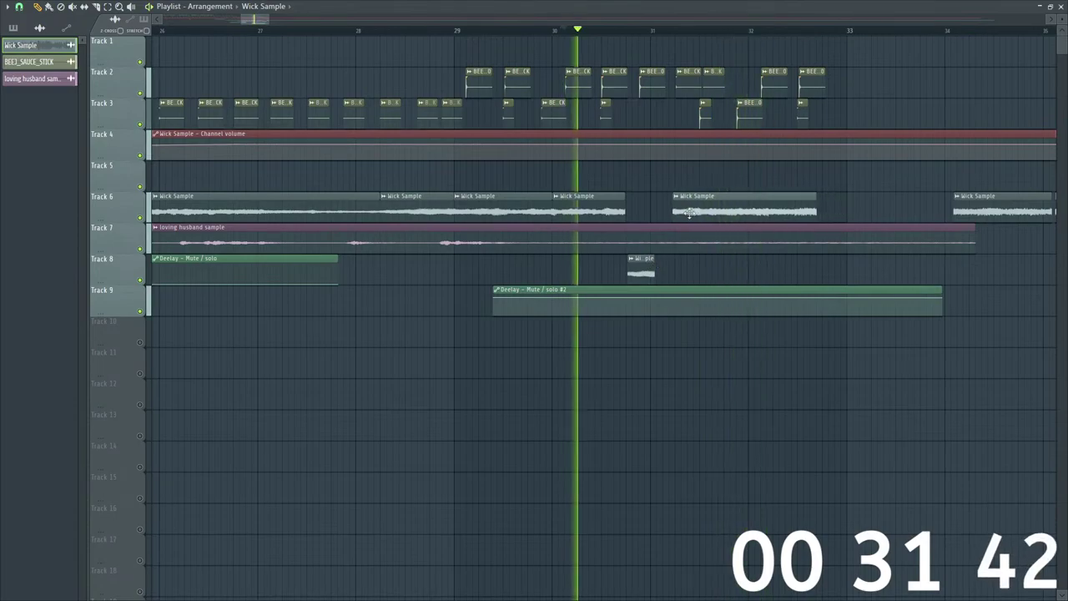
pyautogui.moveTo(689, 213); pyautogui.dragTo(695, 214)
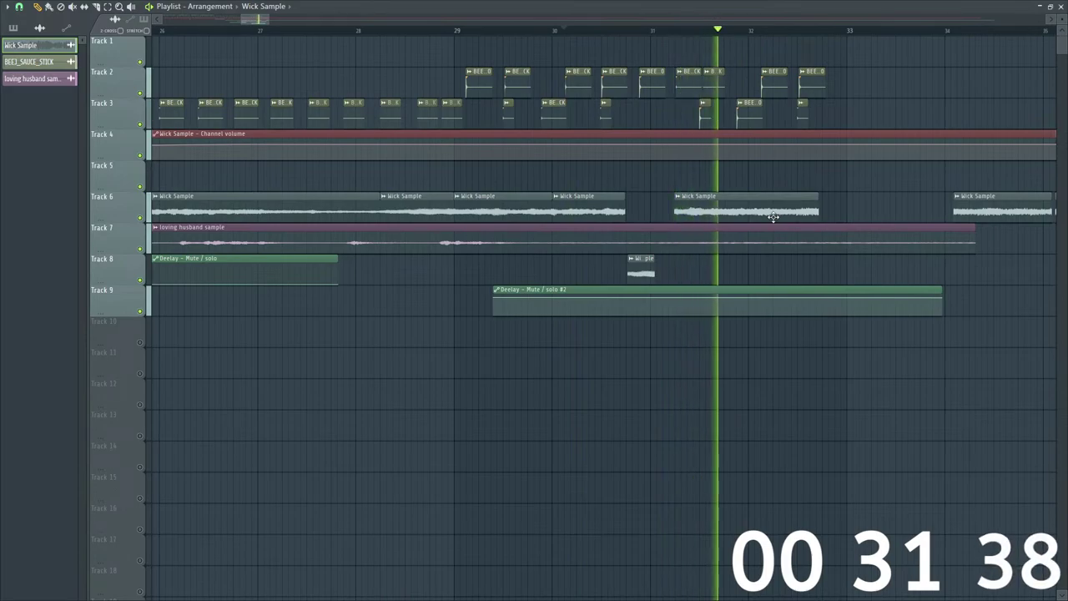
pyautogui.press('space')
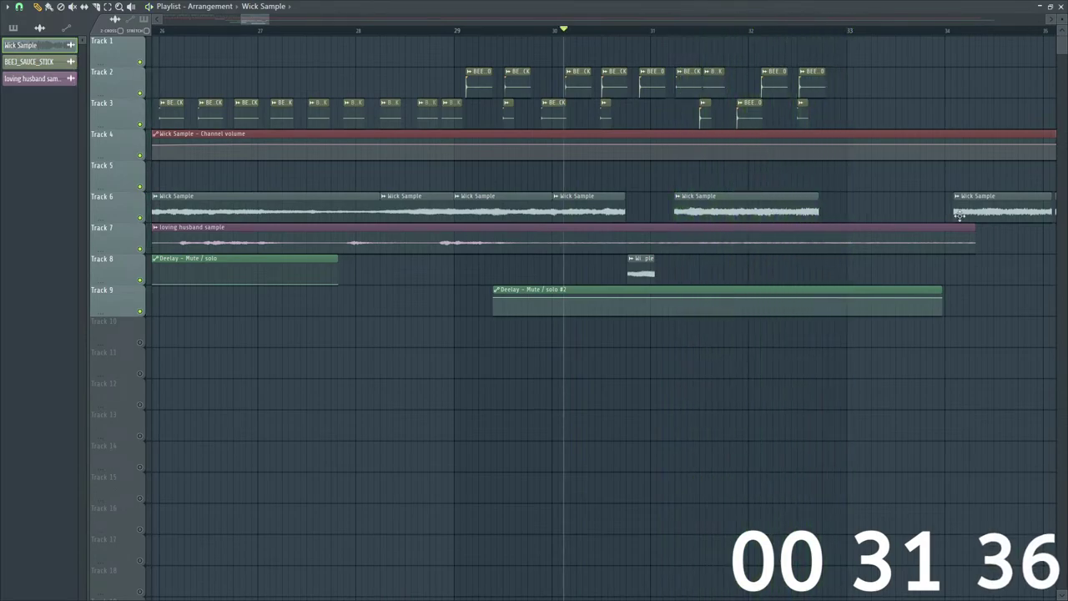
# Step: Move the Wick Sample clip near bar 34 on Track 6 back to start at bar 33
pyautogui.press('space')
pyautogui.moveTo(960, 215); pyautogui.dragTo(863, 209)
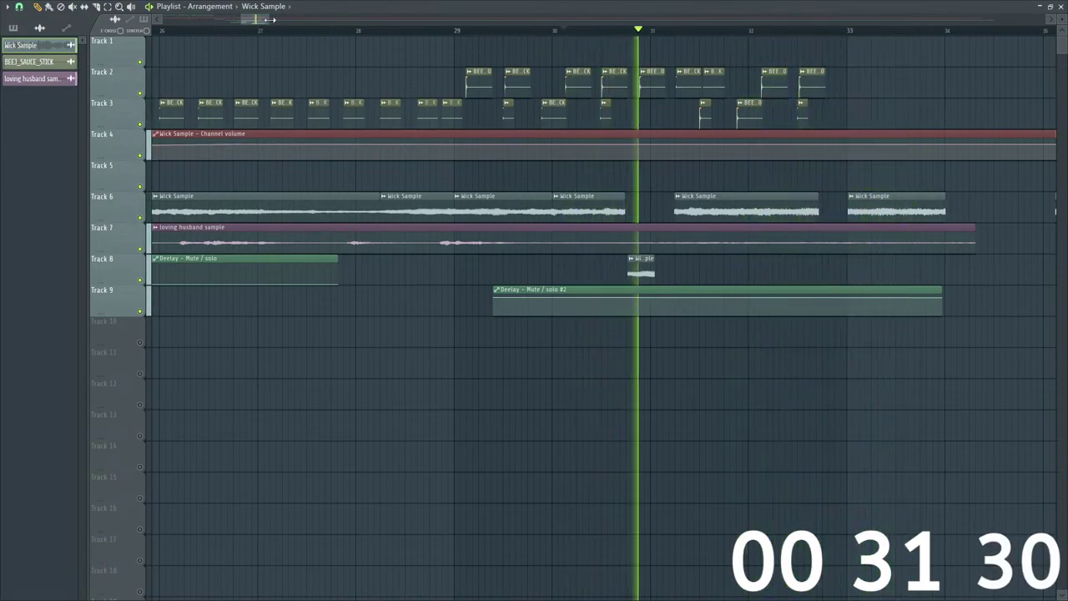
pyautogui.scroll(-3, 292, 38)
pyautogui.click(291, 35)
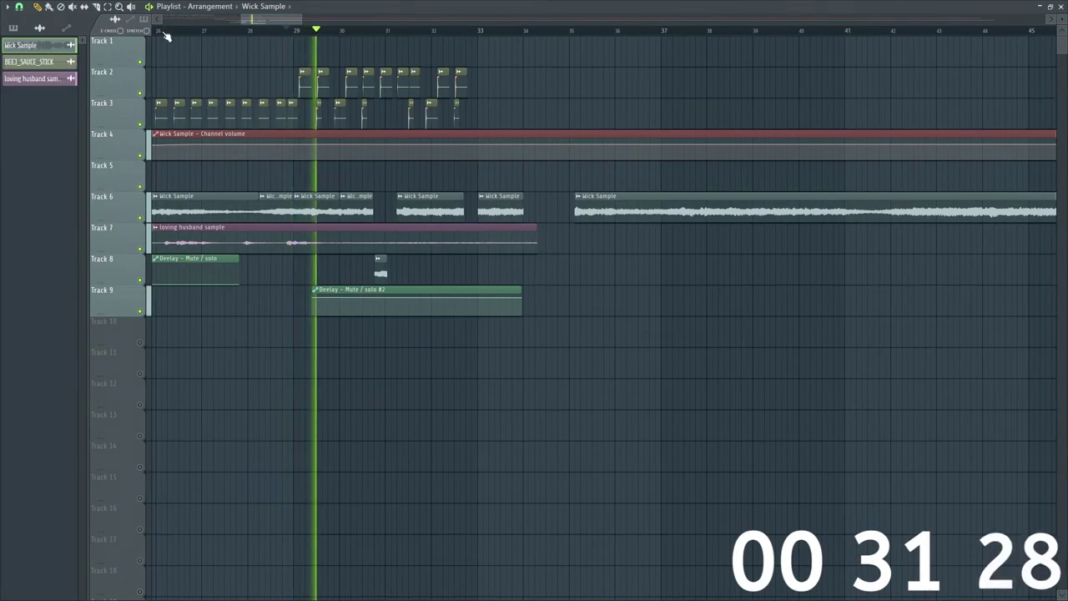
# Step: Duplicate the BEEJ_SAUCE_STICK hits of bars 29 to 32 on Tracks 2 and 3 into the section starting at bar 33
pyautogui.moveTo(299, 67); pyautogui.dragTo(475, 109)
pyautogui.press('space')
pyautogui.press('space')
pyautogui.moveTo(301, 24); pyautogui.dragTo(275, 20)
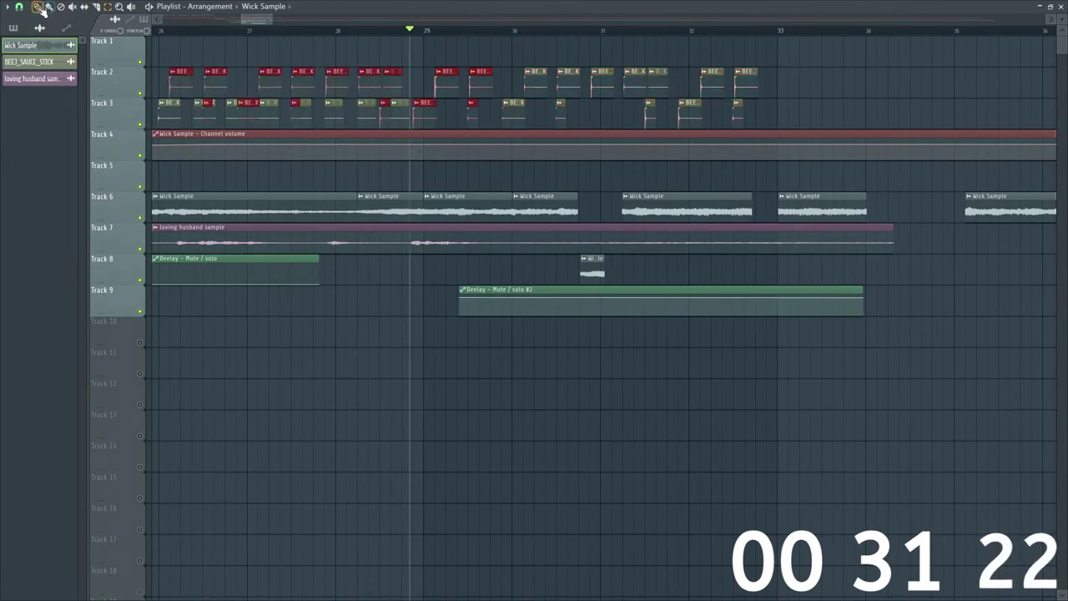
pyautogui.moveTo(360, 84); pyautogui.dragTo(797, 85)
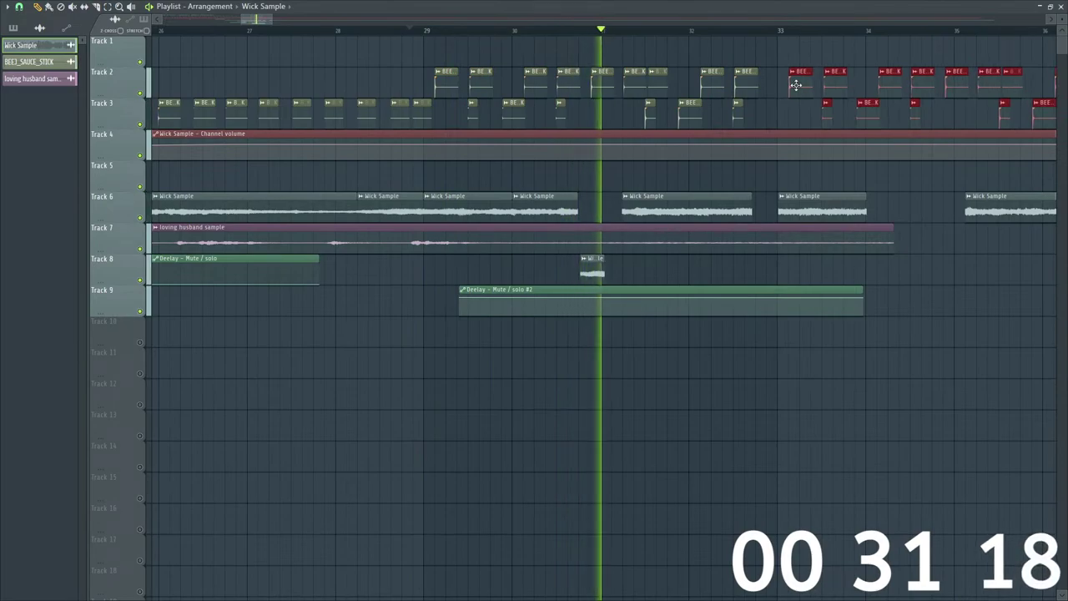
# Step: Replace the short Wick Sample clip on Track 8 with a longer one on Track 5 starting at about bar 30.75
pyautogui.click(647, 171)
pyautogui.rightClick(667, 183)
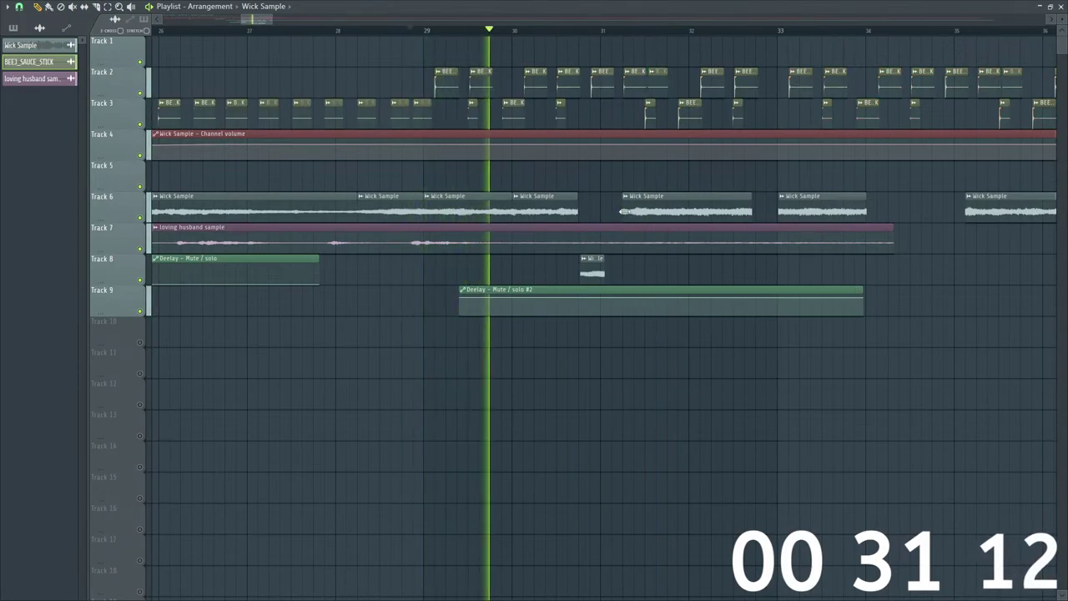
pyautogui.click(401, 220)
pyautogui.press('space')
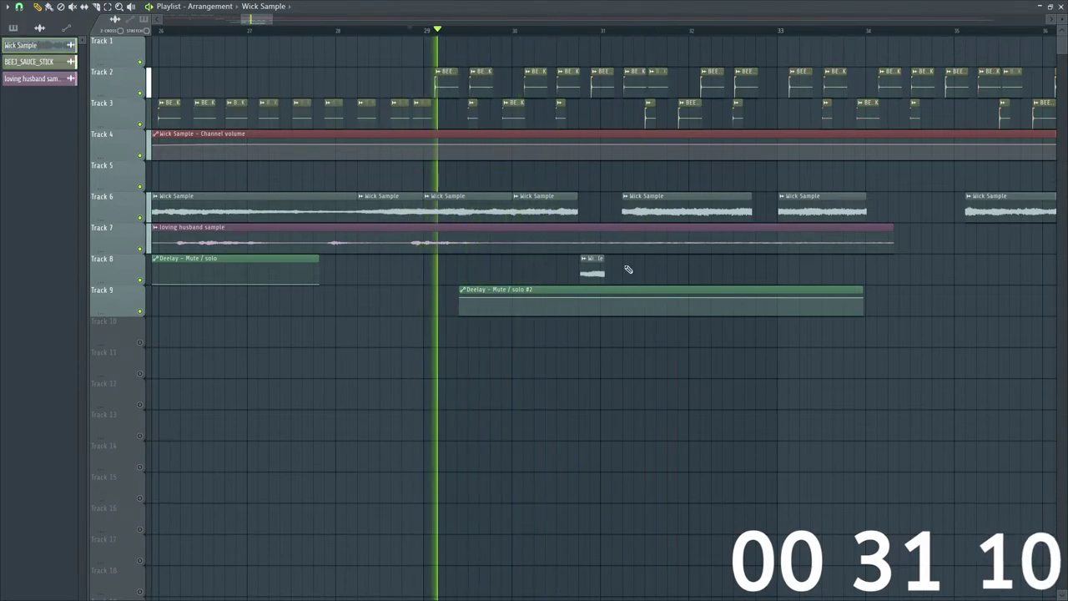
pyautogui.click(574, 336)
pyautogui.moveTo(627, 306); pyautogui.dragTo(618, 171)
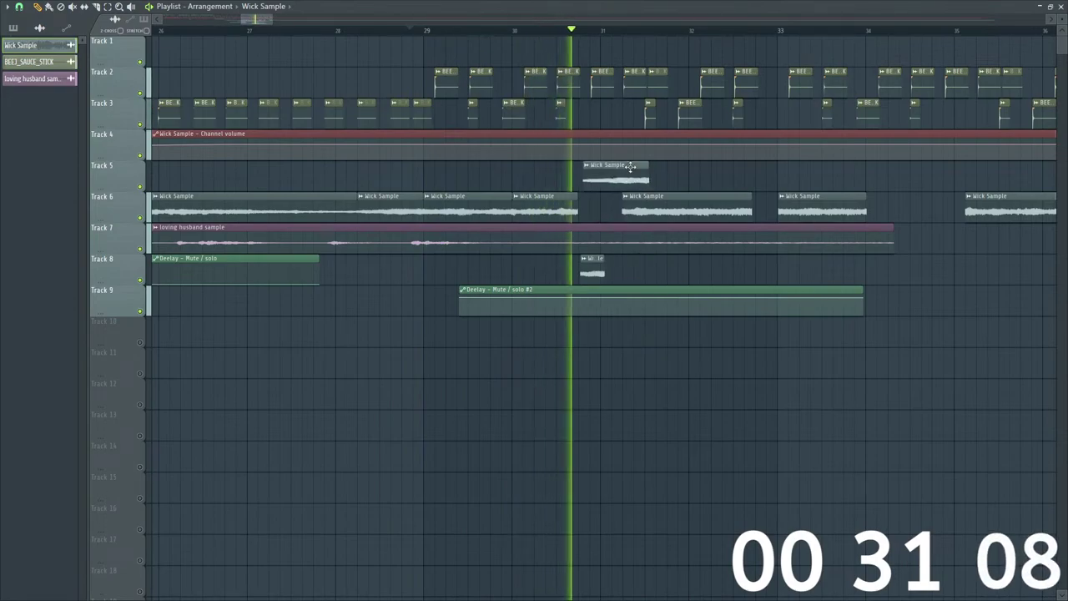
pyautogui.press('space')
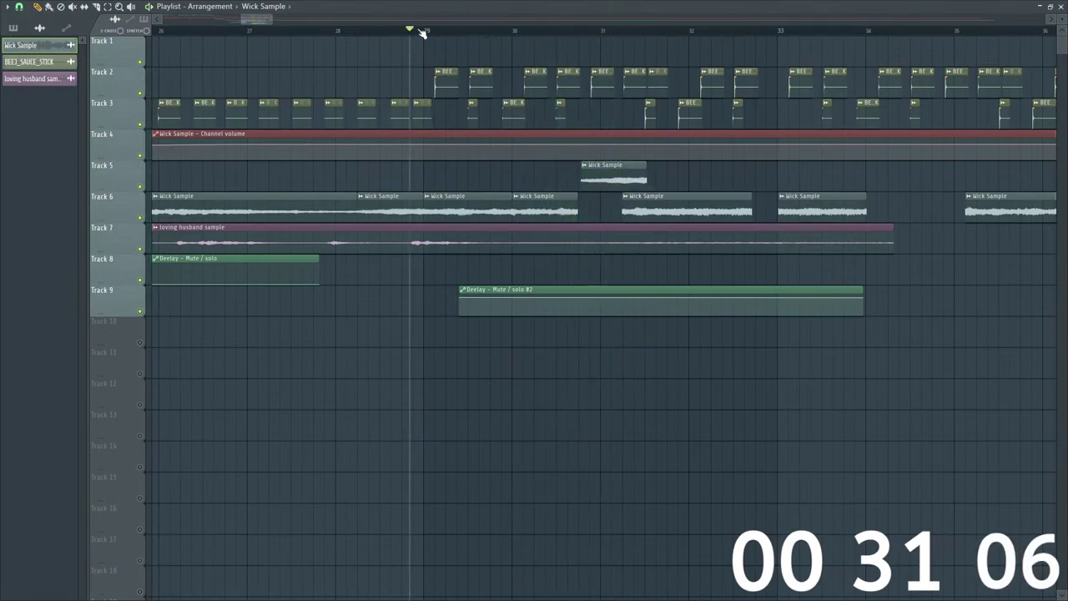
# Step: Shorten the Wick Sample clip at bar 29 on Track 6 to about bar 29.5 and move the next clip to about bar 29.6
pyautogui.press('space')
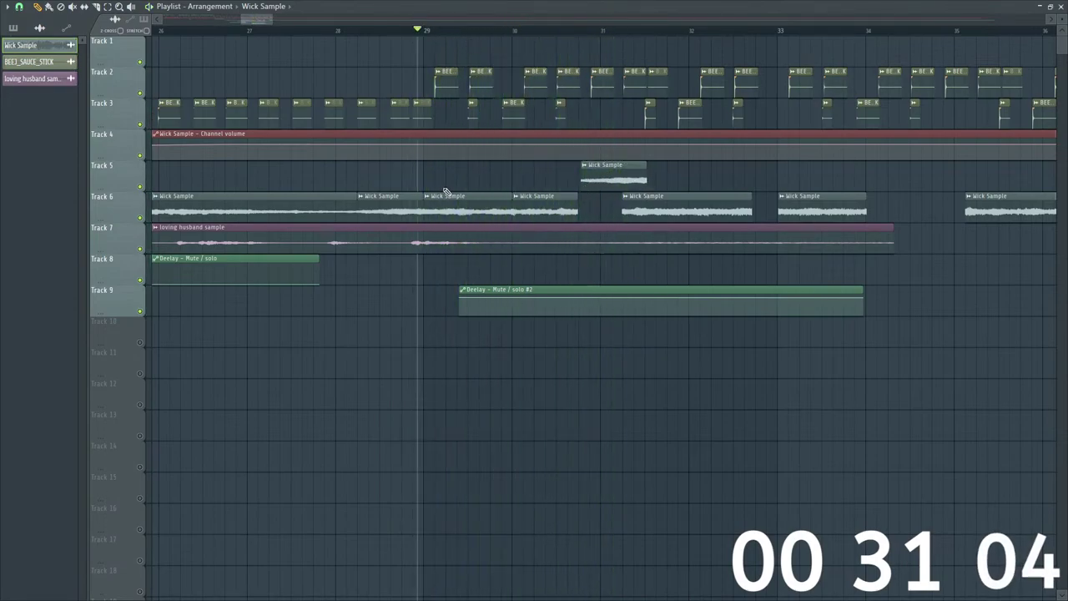
pyautogui.press('space')
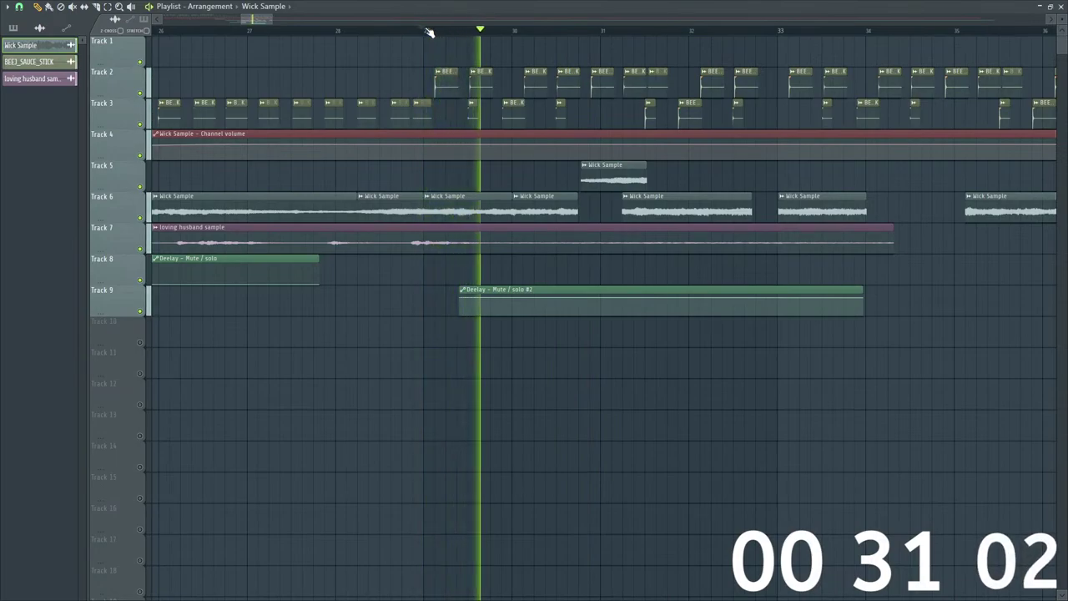
pyautogui.press('space')
pyautogui.moveTo(270, 19); pyautogui.dragTo(261, 18)
pyautogui.press('space')
pyautogui.press('space')
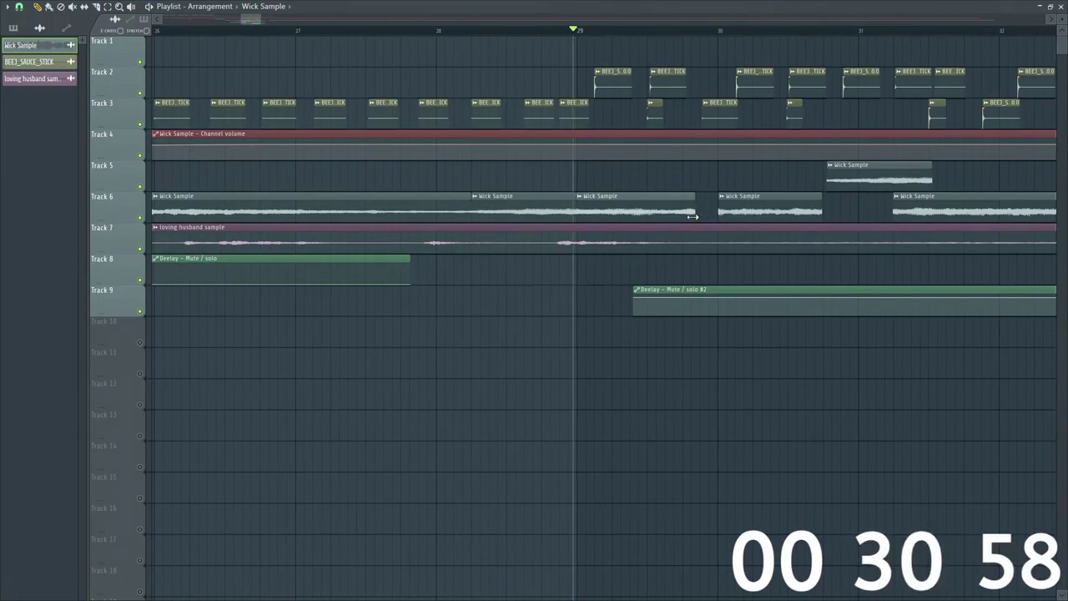
pyautogui.press('space')
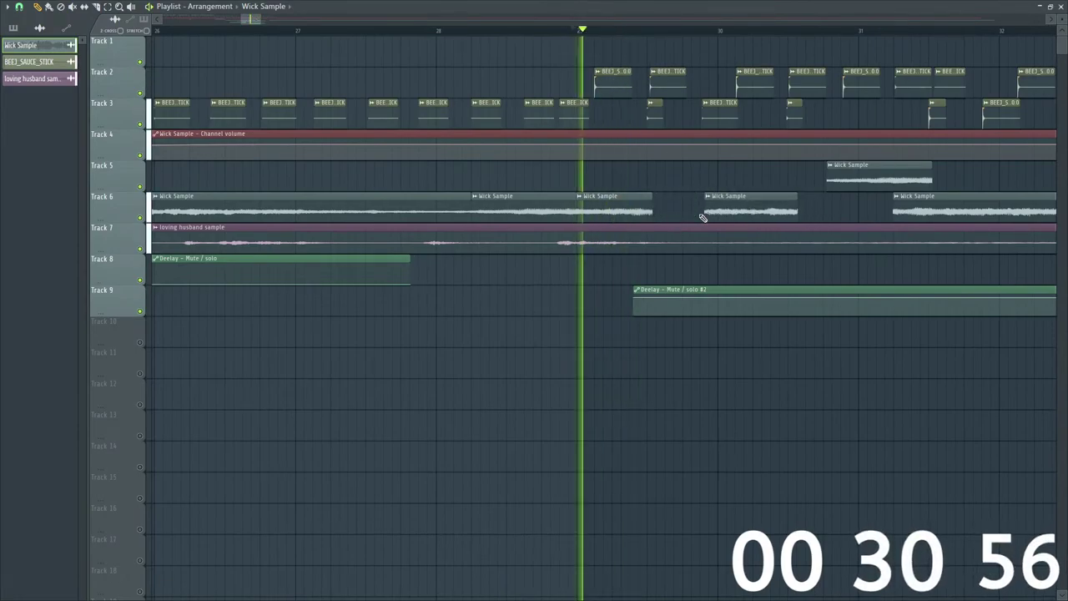
pyautogui.moveTo(704, 216); pyautogui.dragTo(693, 213)
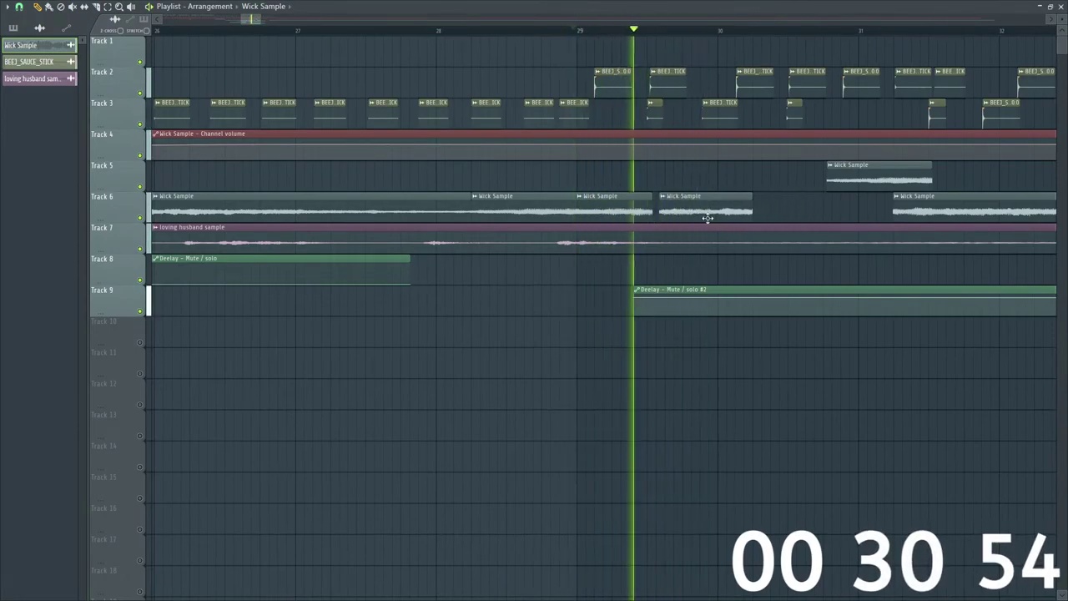
# Step: Fine-tune the Track 6 gap, ending the bar 29 Wick Sample clip at about bar 29.45 and starting the next at about 29.63
pyautogui.press('space')
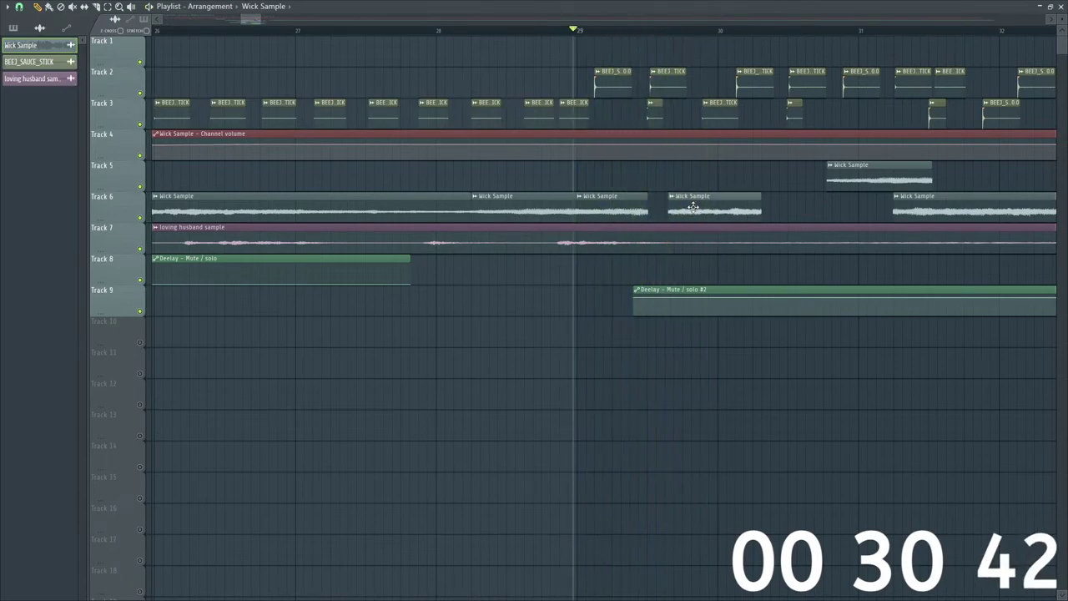
pyautogui.moveTo(697, 207); pyautogui.dragTo(707, 205)
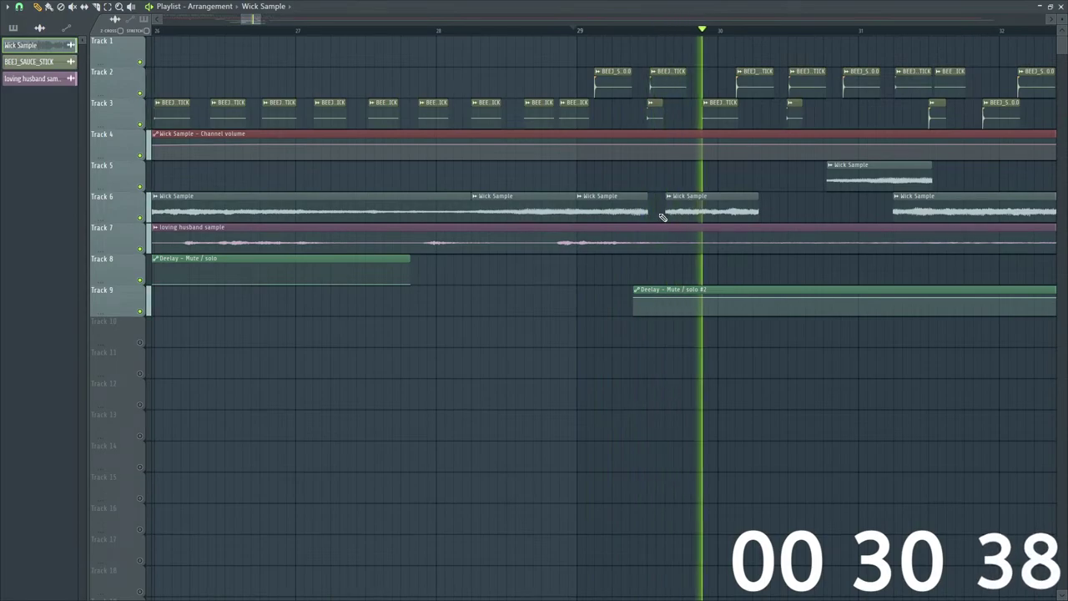
pyautogui.moveTo(650, 213); pyautogui.dragTo(639, 212)
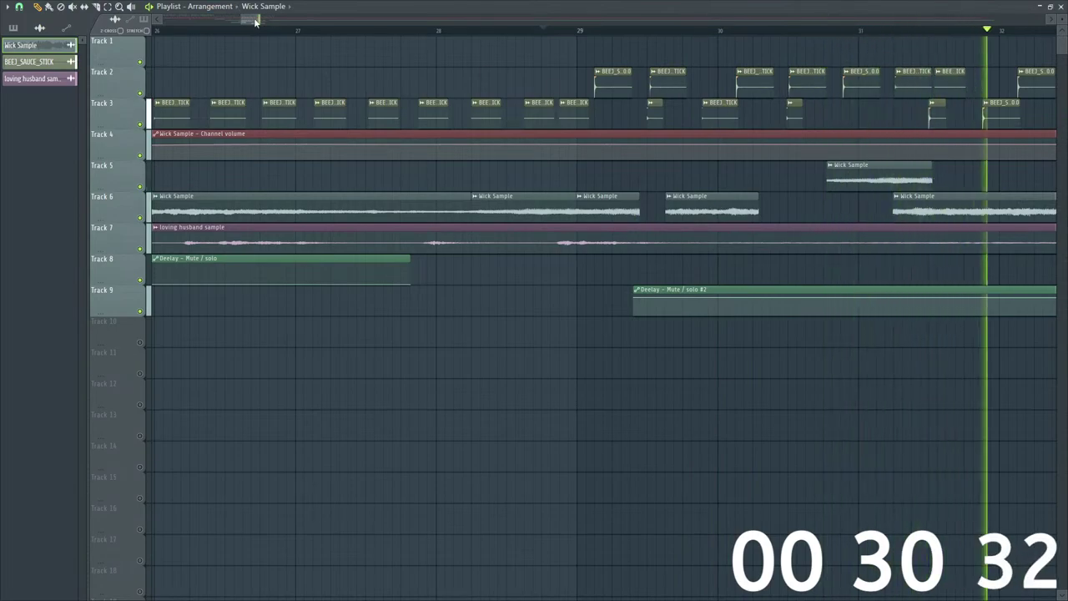
# Step: Delete the Wick Sample clip on Track 5 and extend the Track 6 clip below it to end at bar 31
pyautogui.press('space')
pyautogui.press('space')
pyautogui.moveTo(257, 21); pyautogui.dragTo(267, 21)
pyautogui.rightClick(659, 166)
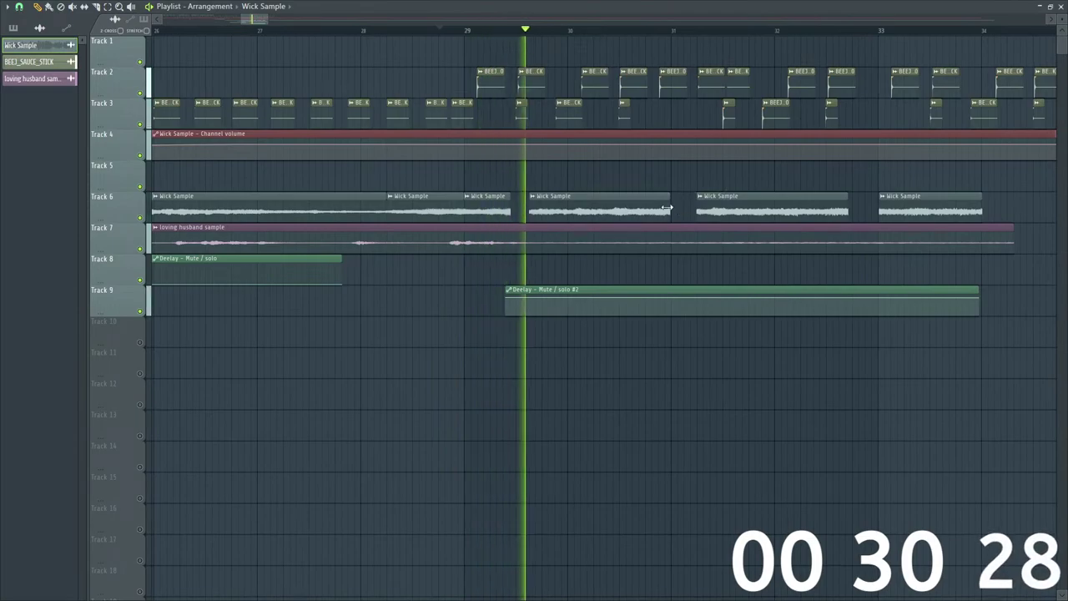
# Step: Shorten the Track 6 Wick Sample clip at bar 29.6 to about bar 30.3 and move the next clip to about bar 30.5
pyautogui.moveTo(670, 208); pyautogui.dragTo(598, 208)
pyautogui.moveTo(676, 211); pyautogui.dragTo(662, 210)
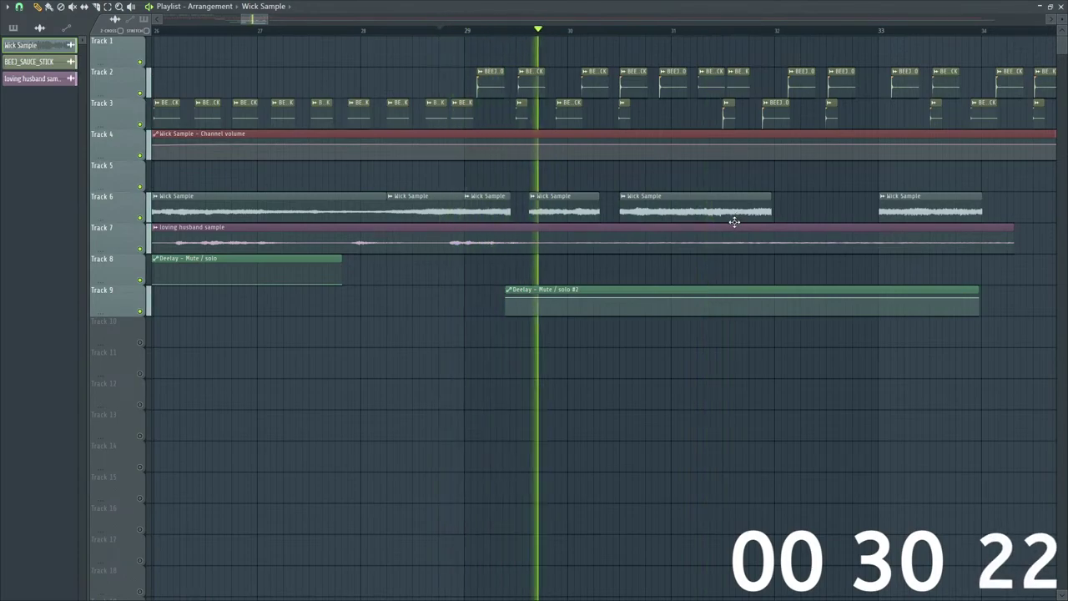
pyautogui.press('space')
pyautogui.press('space')
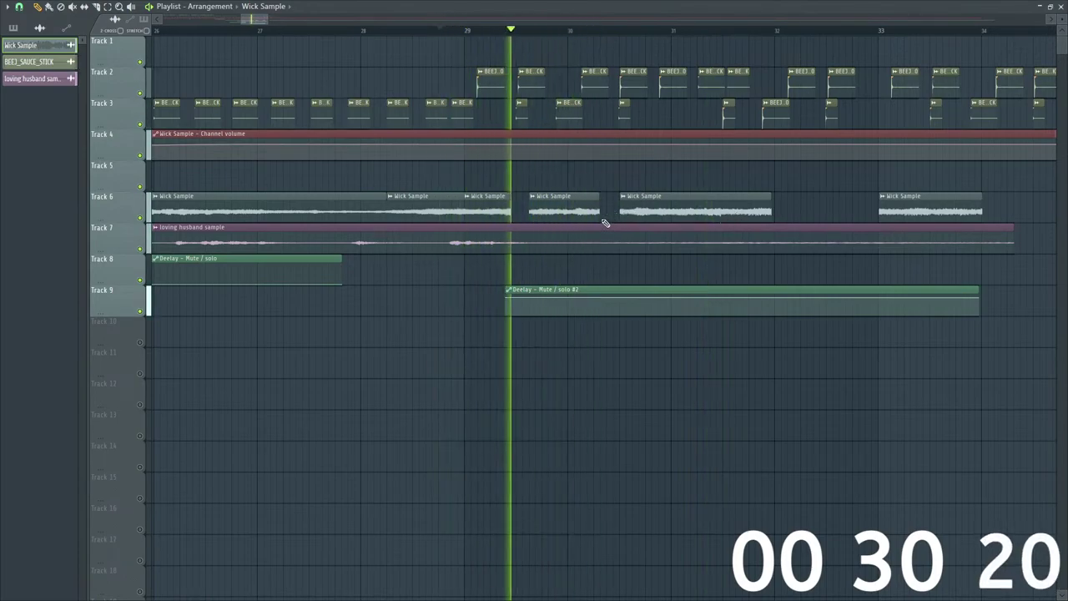
pyautogui.press('space')
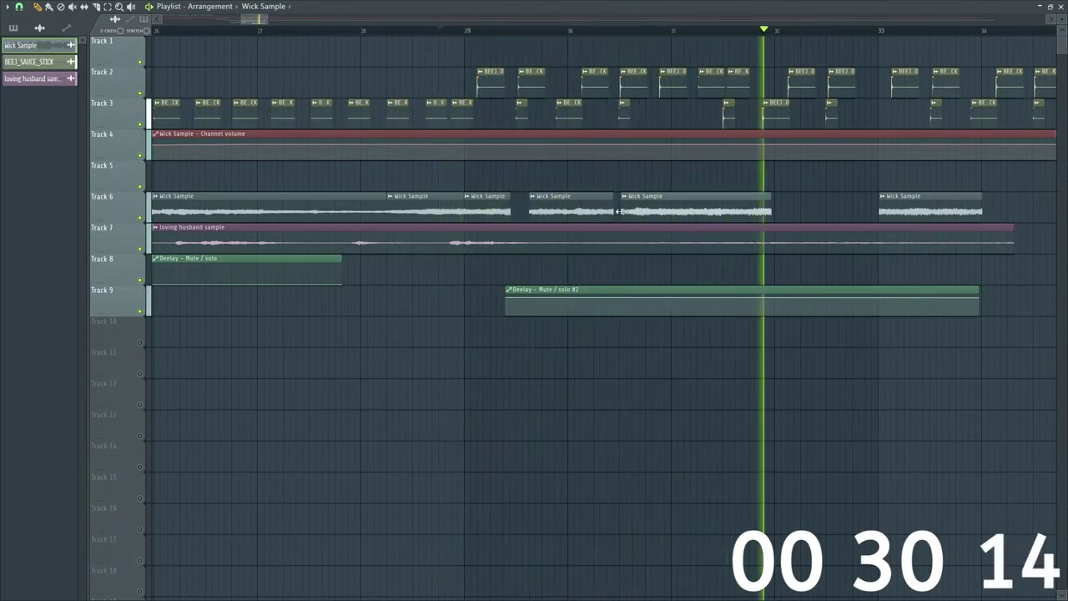
# Step: Extend the bar 29.6 clip to about bar 30.45 and retrim the clip at bar 30.5 to end just before bar 32
pyautogui.press('space')
pyautogui.moveTo(619, 211); pyautogui.dragTo(647, 209)
pyautogui.press('space')
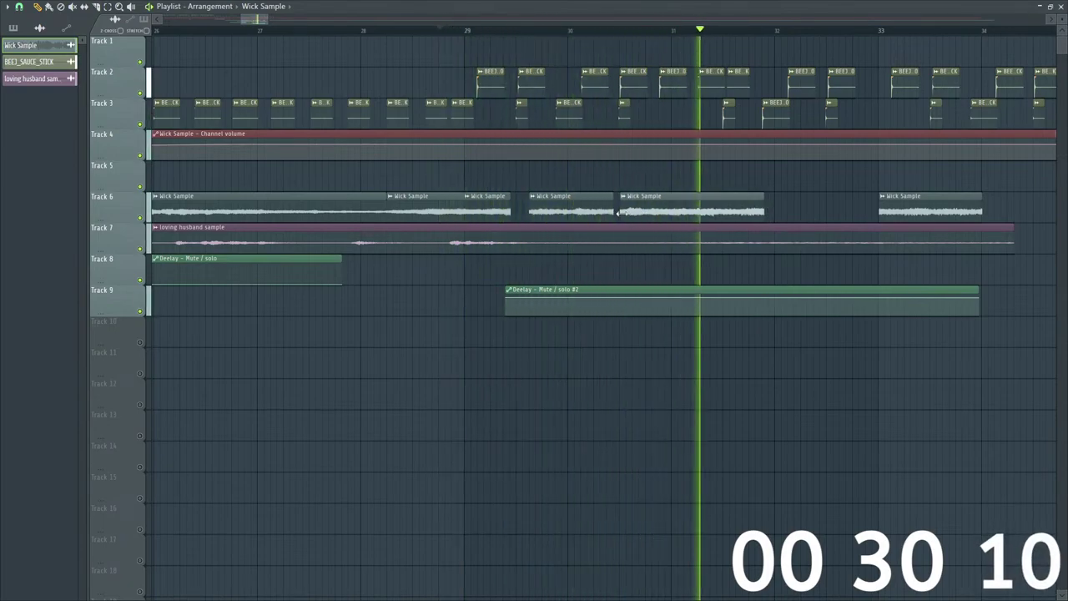
pyautogui.moveTo(645, 207); pyautogui.dragTo(640, 207)
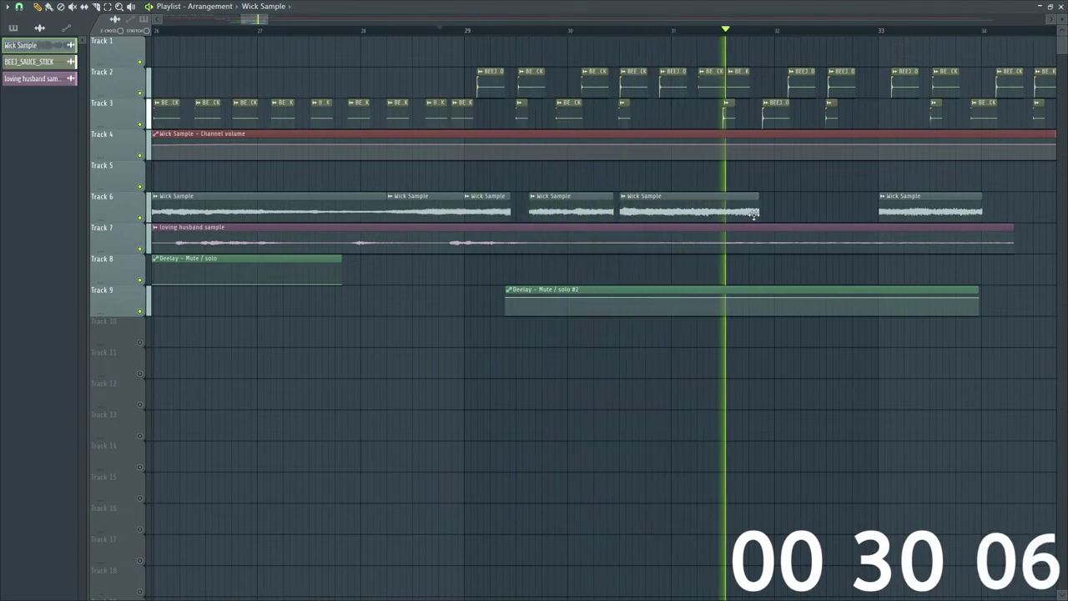
pyautogui.moveTo(757, 214); pyautogui.dragTo(773, 214)
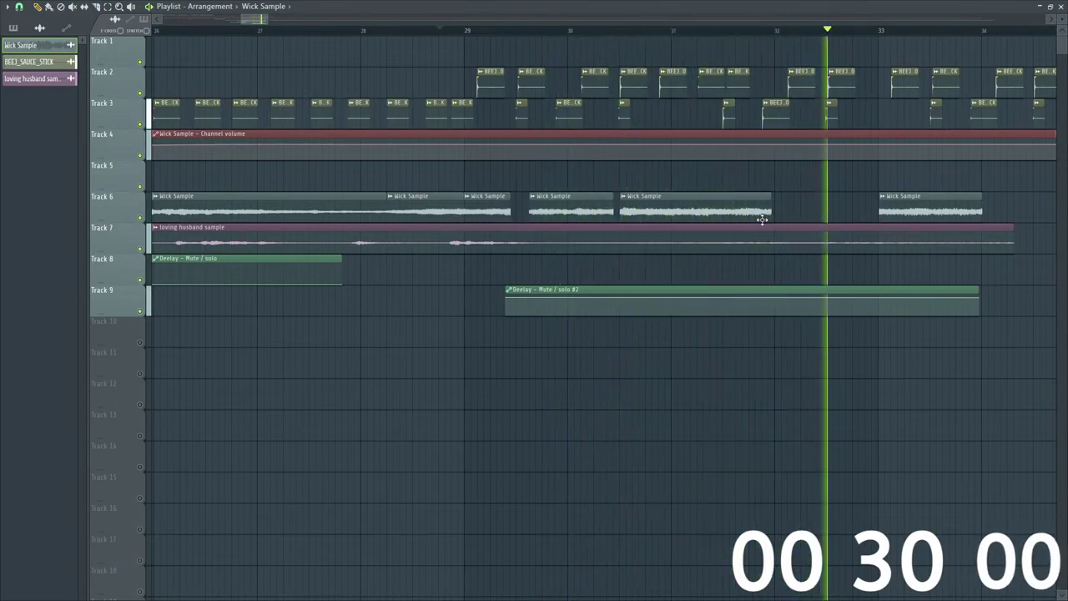
pyautogui.press('space')
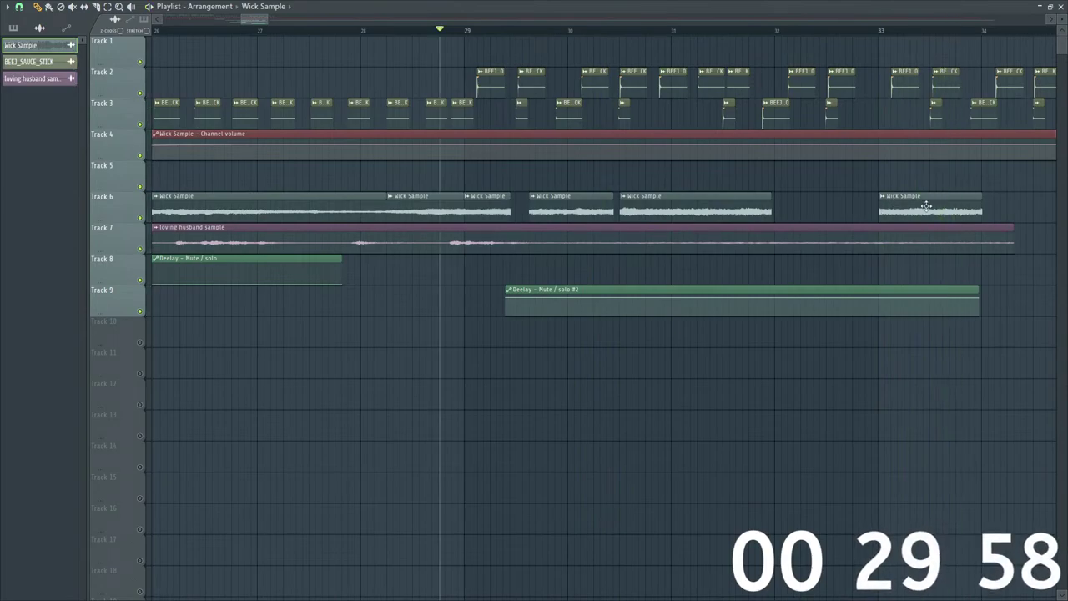
# Step: Extend the Track 6 Wick Sample clip at bar 30.5 to about bar 33.9 in place of the bar 33 clip, playing from about bar 31.8
pyautogui.moveTo(770, 216); pyautogui.dragTo(967, 215)
pyautogui.press('space')
pyautogui.click(768, 30)
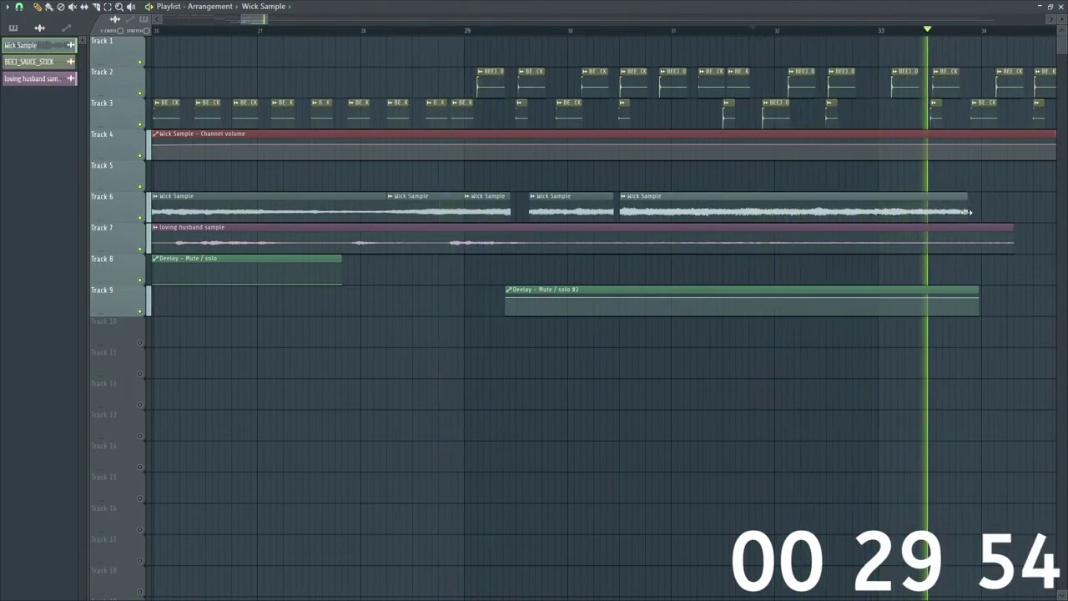
# Step: Move the long Wick Sample clip on Track 6 to about bar 37.6 and extend the clip before it to about bar 37
pyautogui.moveTo(268, 23); pyautogui.dragTo(315, 23)
pyautogui.moveTo(573, 202); pyautogui.dragTo(668, 202)
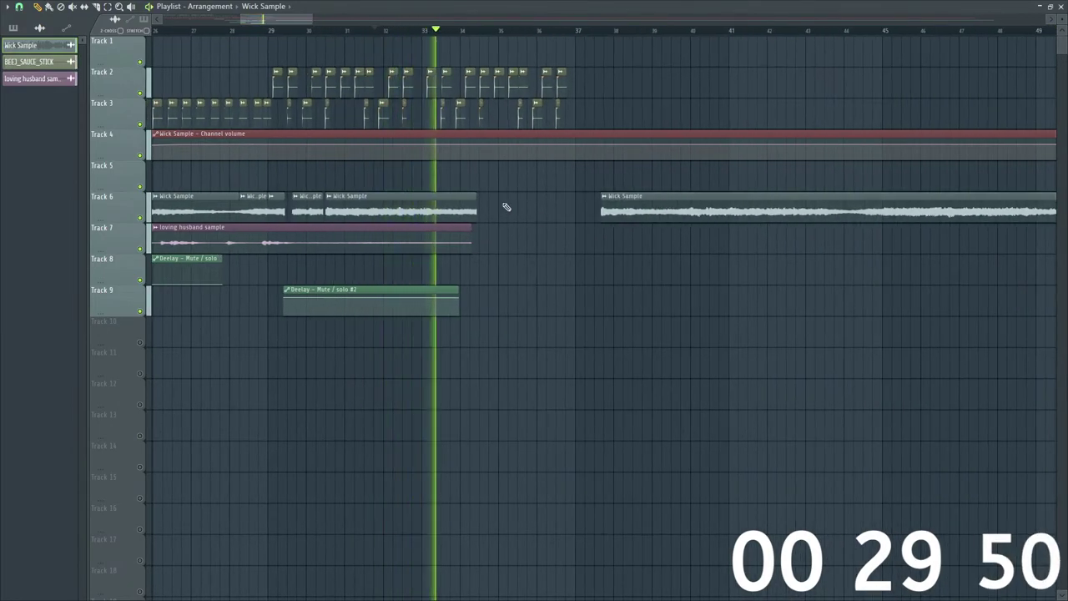
pyautogui.moveTo(477, 207); pyautogui.dragTo(571, 206)
pyautogui.press('space')
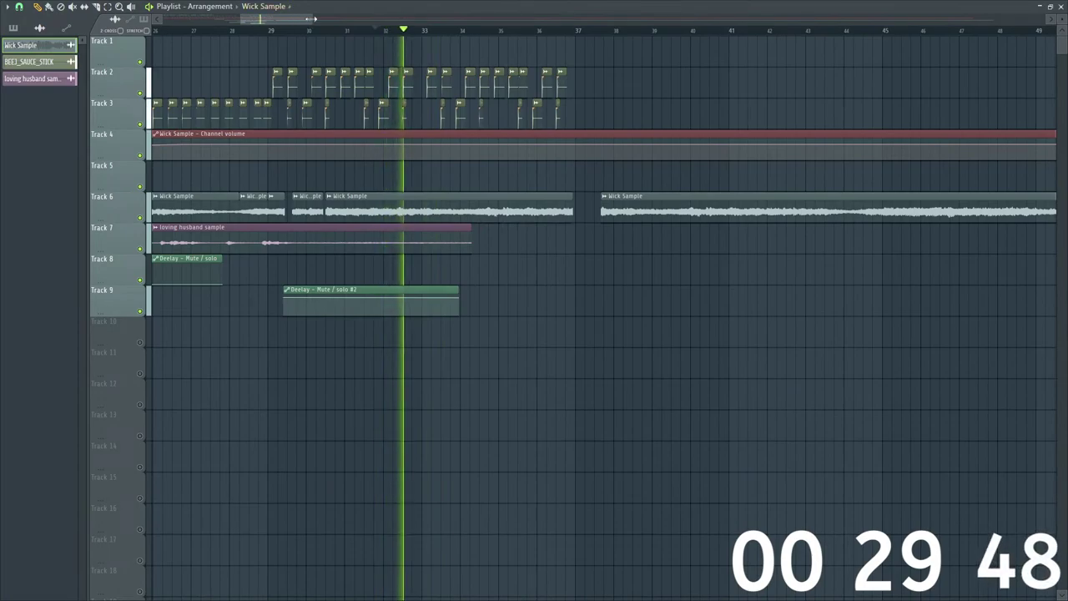
# Step: Cut the extended Wick Sample clip on Track 6 and place its second piece from bar 33 to just before bar 36
pyautogui.moveTo(313, 18); pyautogui.dragTo(276, 19)
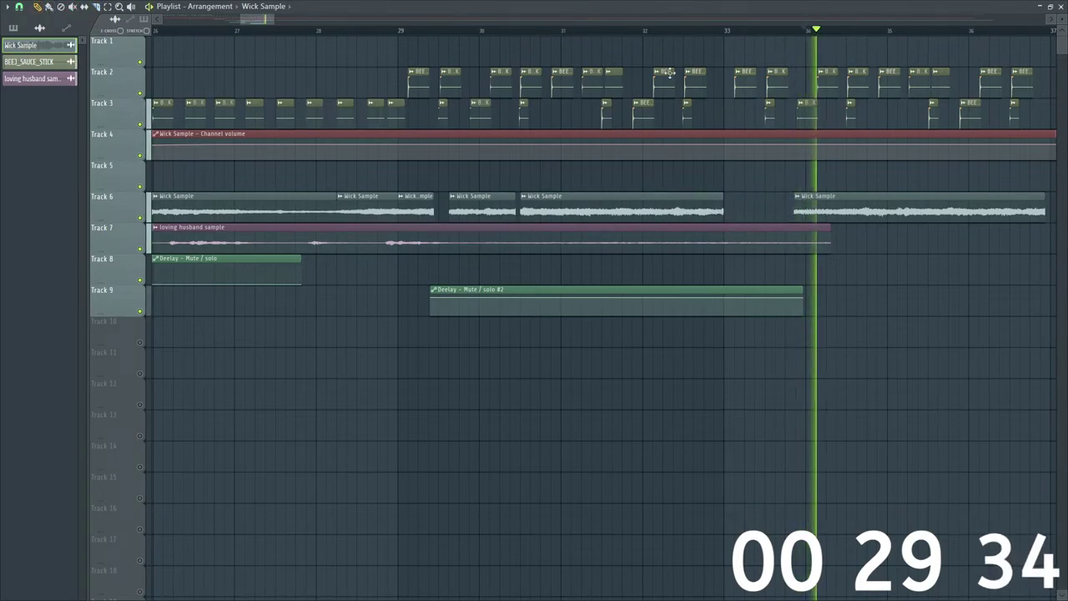
pyautogui.click(657, 30)
pyautogui.moveTo(837, 220); pyautogui.dragTo(747, 210)
pyautogui.press('space')
pyautogui.press('space')
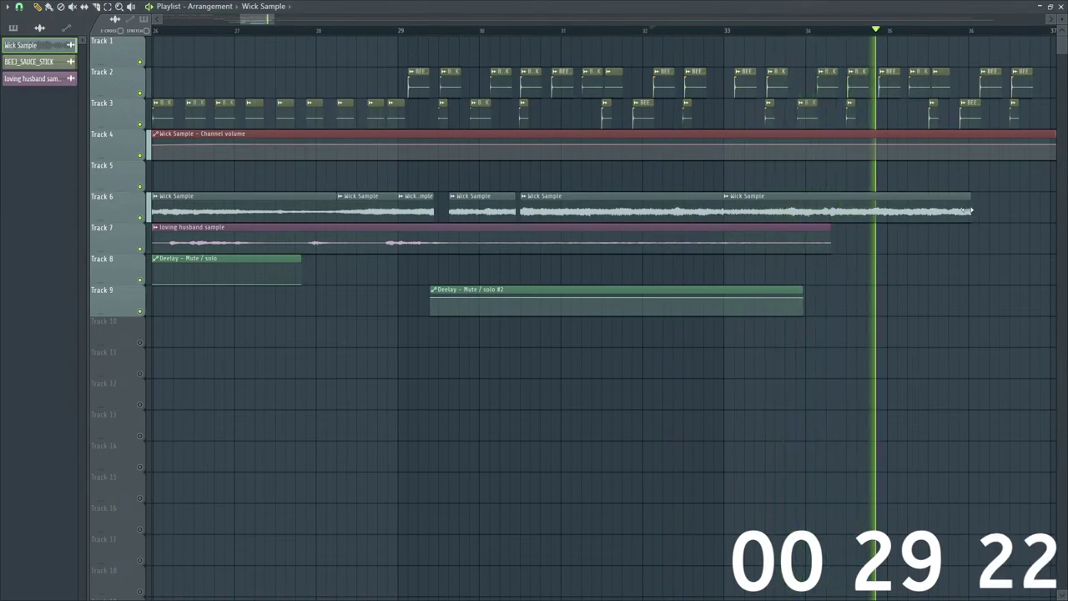
pyautogui.moveTo(967, 211); pyautogui.dragTo(965, 210)
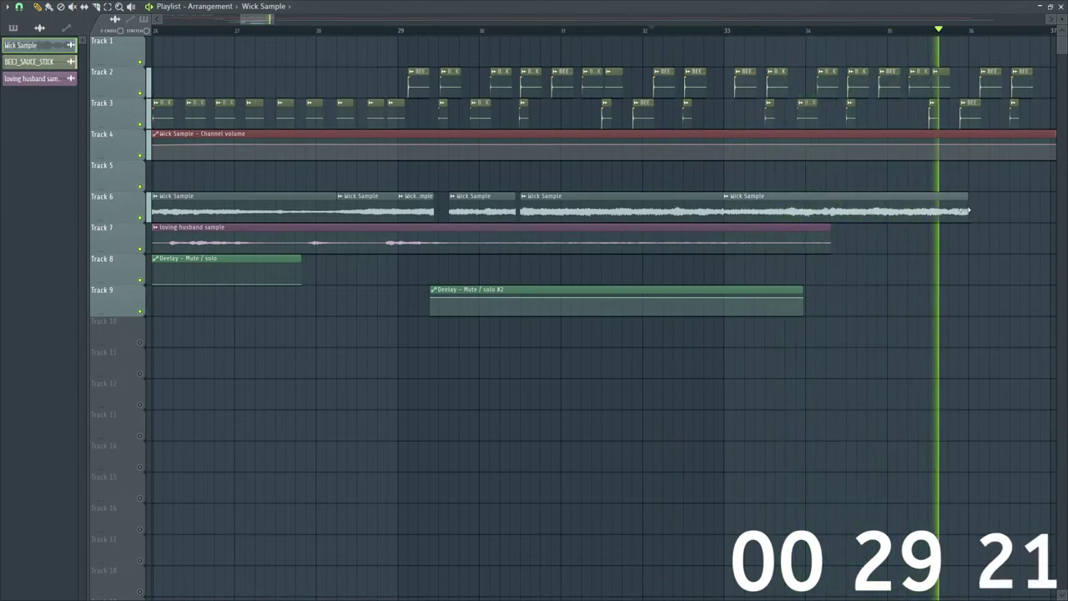
# Step: Add a Wick Sample clip on Track 7 from bar 36 to bar 39 and delete the long Wick Sample clip on Track 6
pyautogui.click(962, 252)
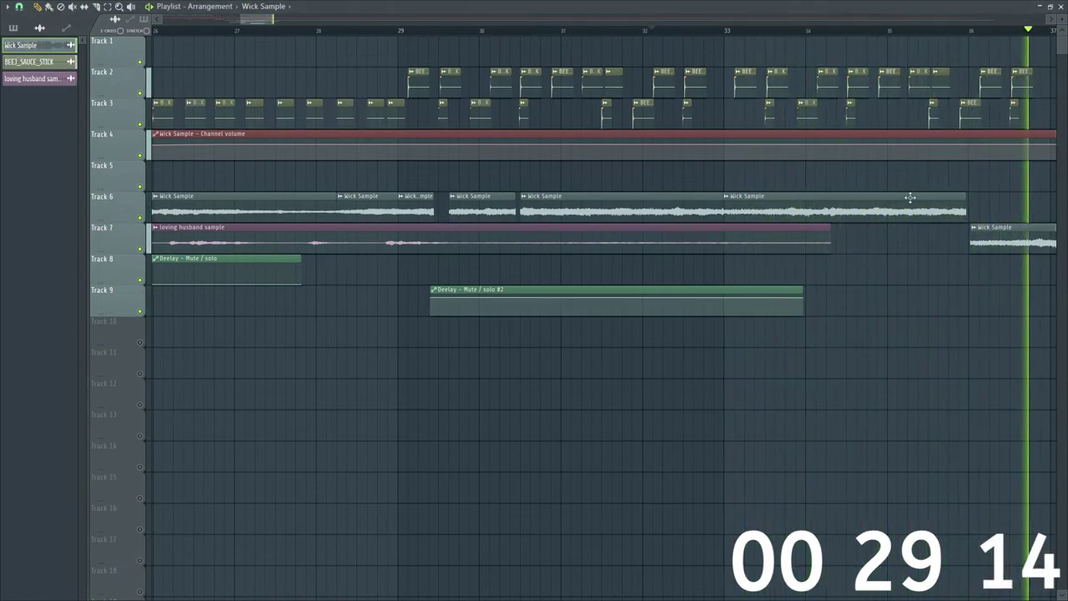
pyautogui.moveTo(273, 19); pyautogui.dragTo(317, 20)
pyautogui.press('space')
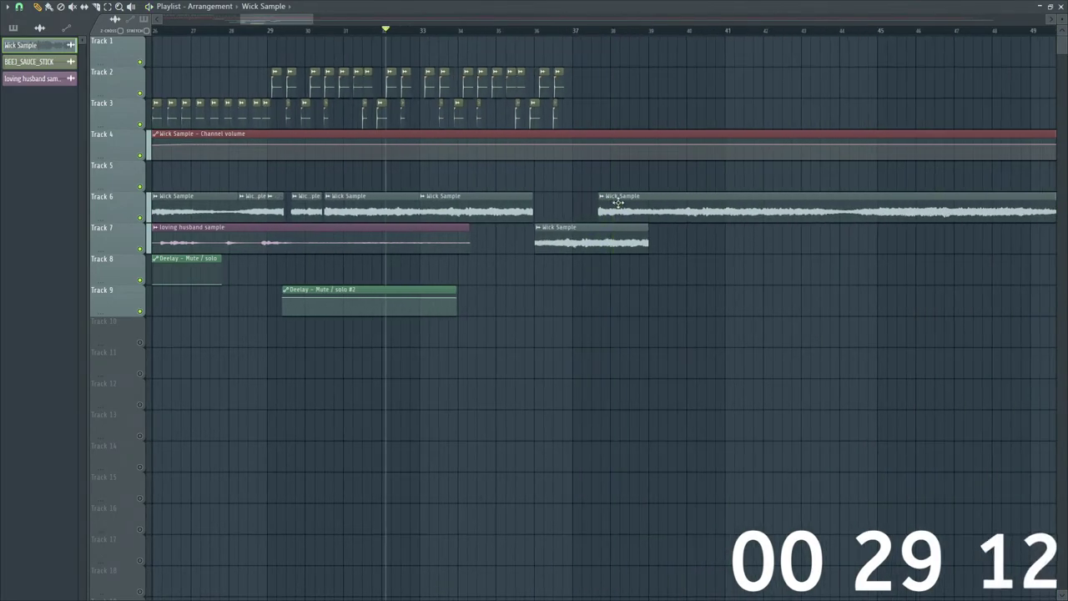
pyautogui.rightClick(618, 203)
pyautogui.press('space')
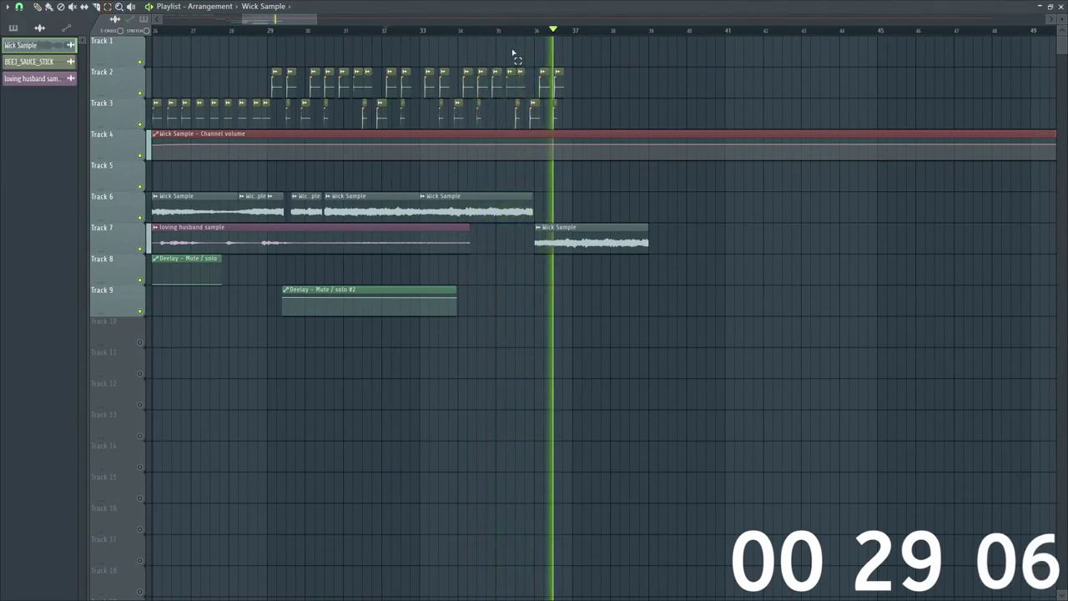
pyautogui.moveTo(317, 16)
pyautogui.mouseDown()
pyautogui.moveTo(302, 16)
pyautogui.moveTo(316, 18)
pyautogui.mouseUp()
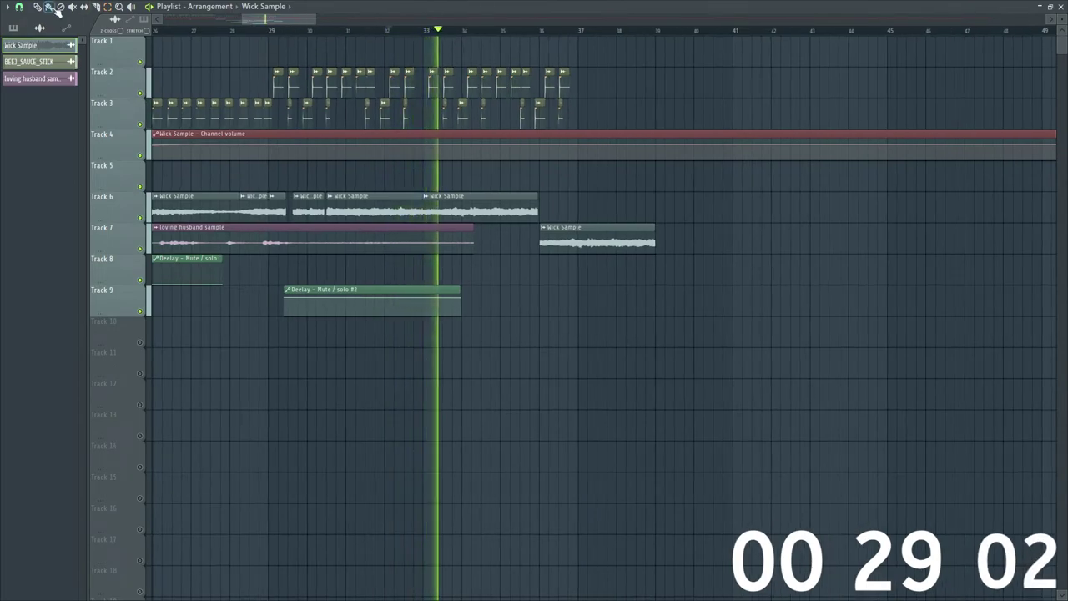
pyautogui.click(262, 31)
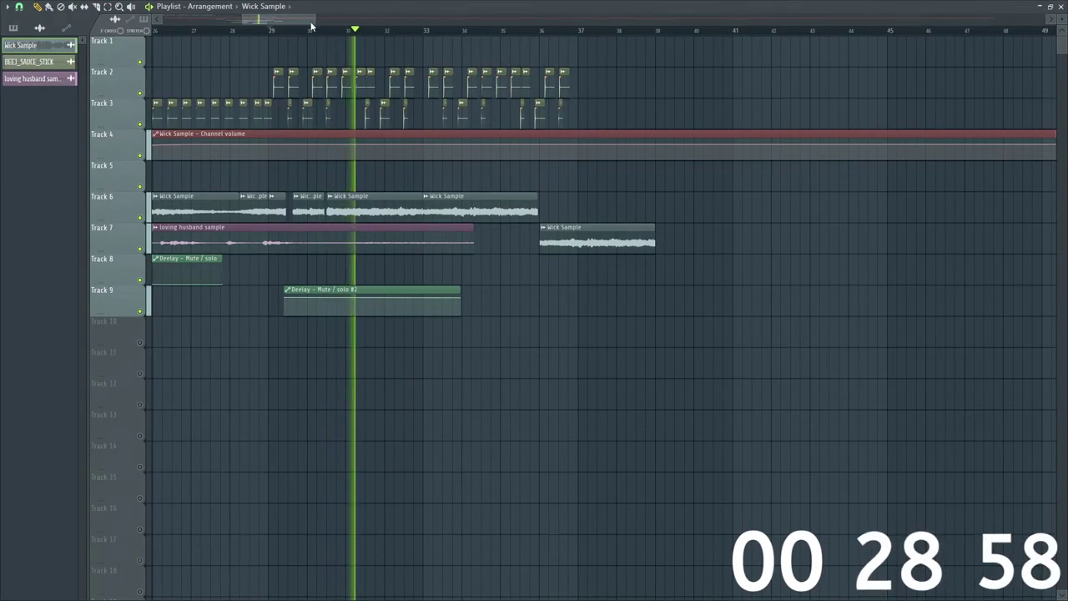
# Step: Select the BEEJ_SAUCE_STICK hits on Tracks 2 and 3 between bars 29 and 37 and try to delete them
pyautogui.moveTo(311, 22); pyautogui.dragTo(274, 13)
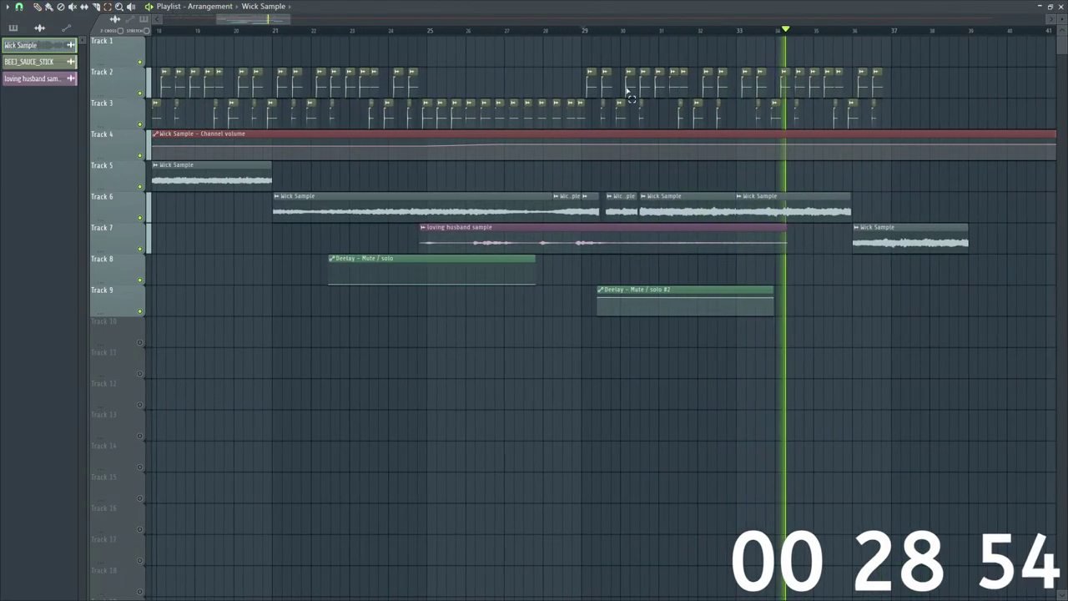
pyautogui.moveTo(892, 69); pyautogui.dragTo(598, 112)
pyautogui.press('space')
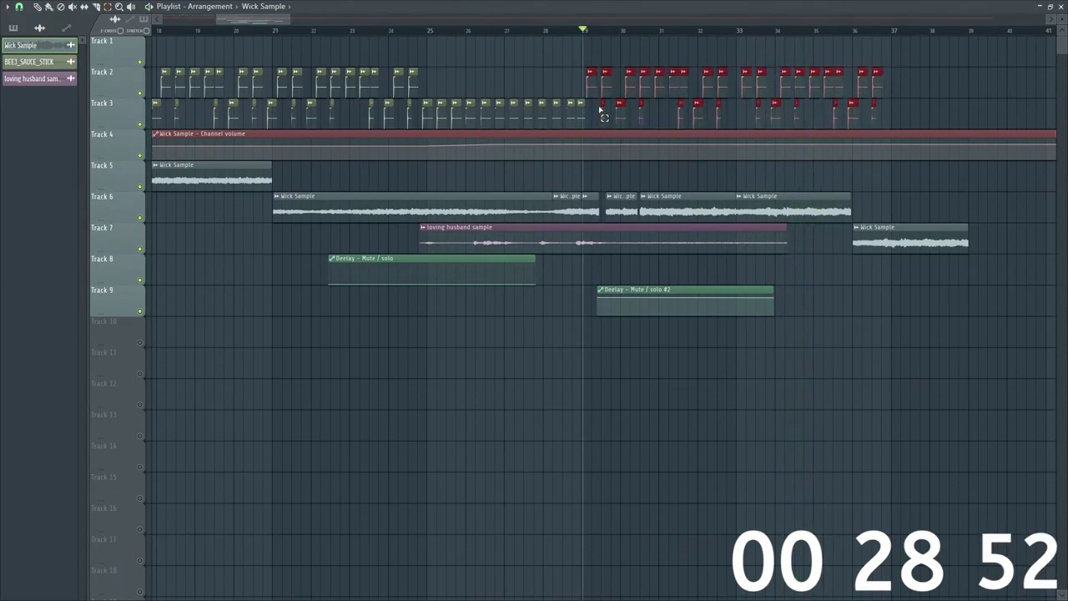
pyautogui.press('Delete')
# Step: Play back the arrangement around bars 8 to 14 and around bar 29 to compare the BEEJ_SAUCE_STICK hit patterns
pyautogui.moveTo(237, 18); pyautogui.dragTo(180, 13)
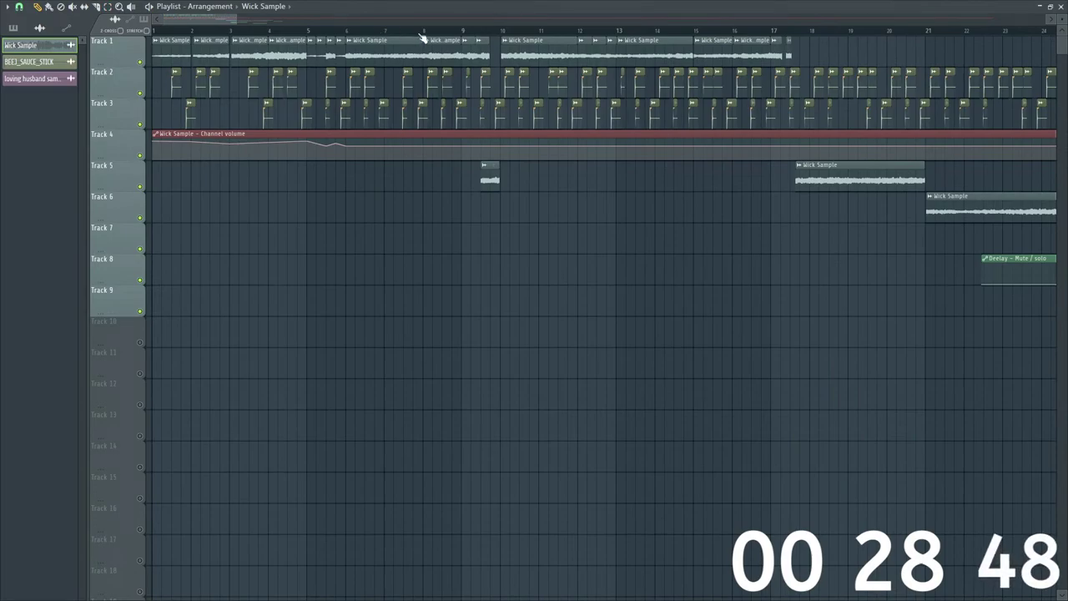
pyautogui.press('space')
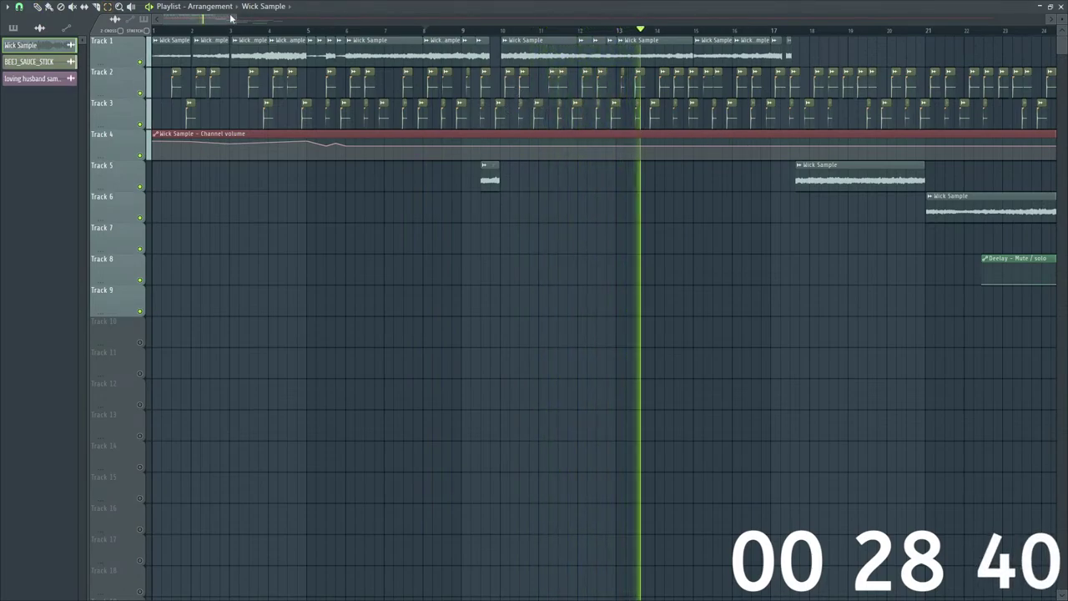
pyautogui.moveTo(236, 18); pyautogui.dragTo(242, 18)
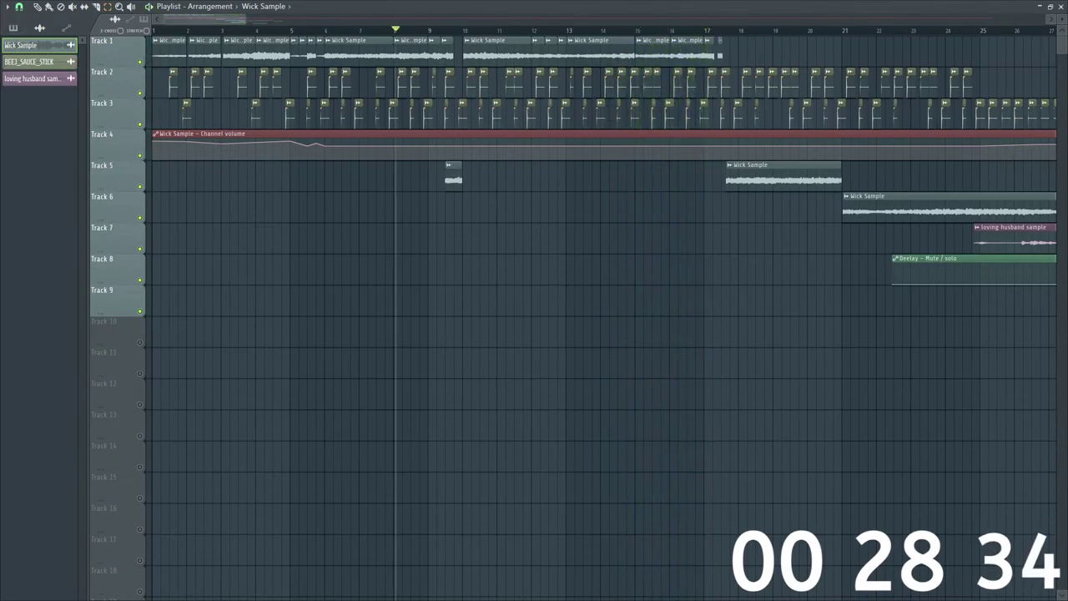
pyautogui.moveTo(201, 25); pyautogui.dragTo(288, 31)
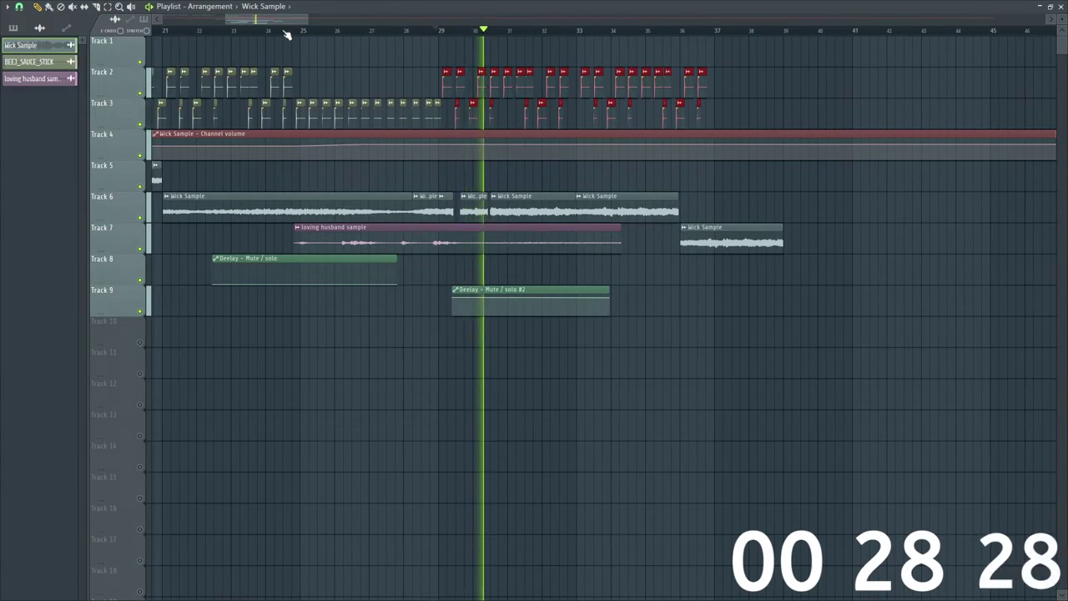
pyautogui.press('space')
pyautogui.moveTo(254, 19); pyautogui.dragTo(187, 5)
pyautogui.press('space')
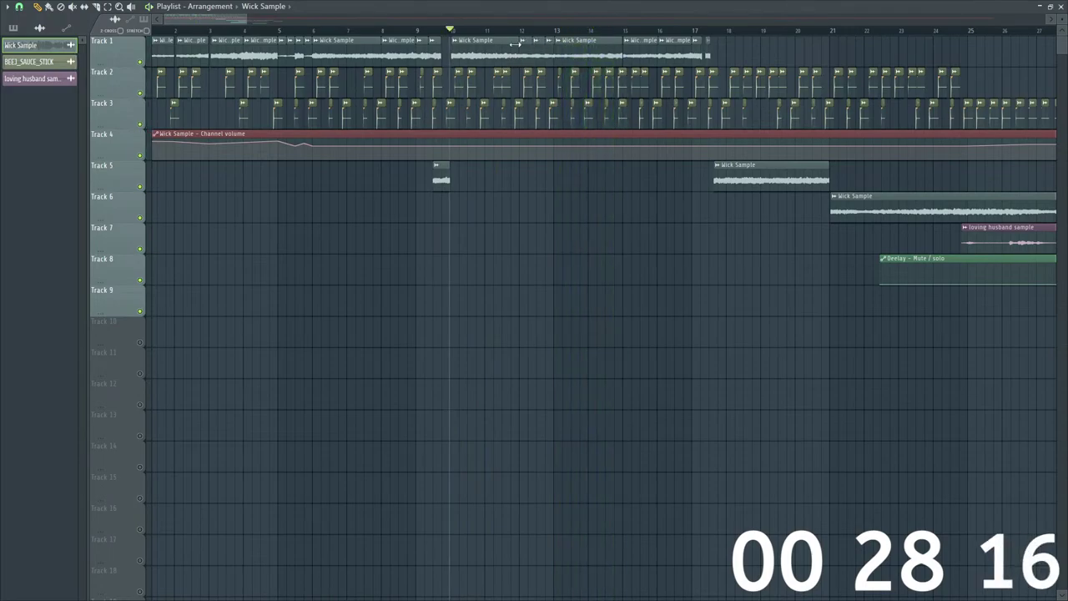
# Step: Replace the BEEJ_SAUCE_STICK hits from bar 29 to 37 on Tracks 2 and 3 with a copy of the hits from bars 9 to 17
pyautogui.moveTo(250, 22)
pyautogui.mouseDown()
pyautogui.moveTo(349, 32)
pyautogui.moveTo(209, 15)
pyautogui.moveTo(267, 20)
pyautogui.mouseUp()
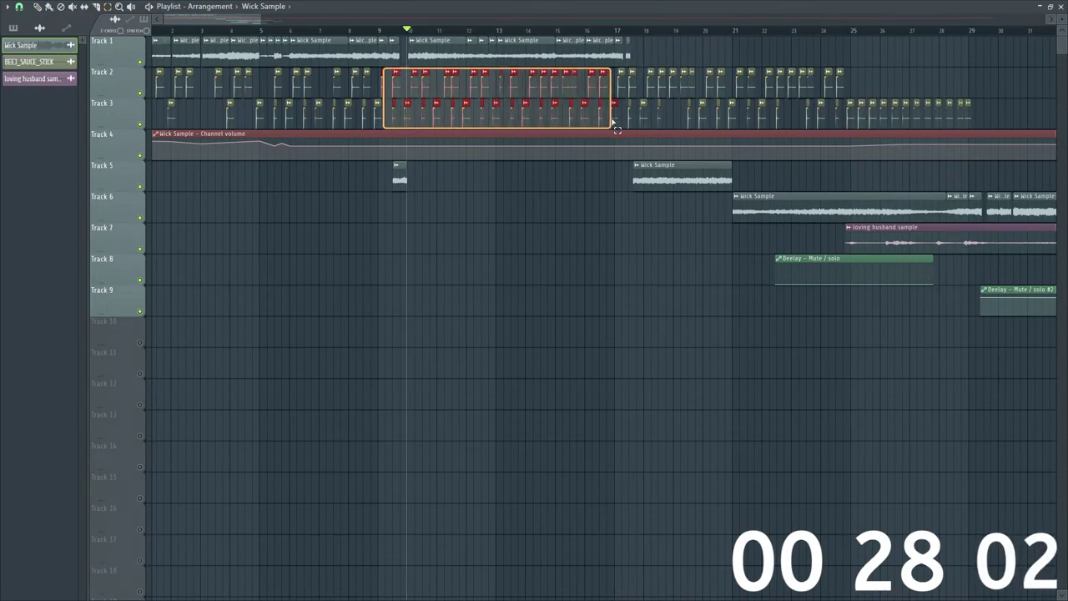
pyautogui.moveTo(613, 127); pyautogui.dragTo(364, 119)
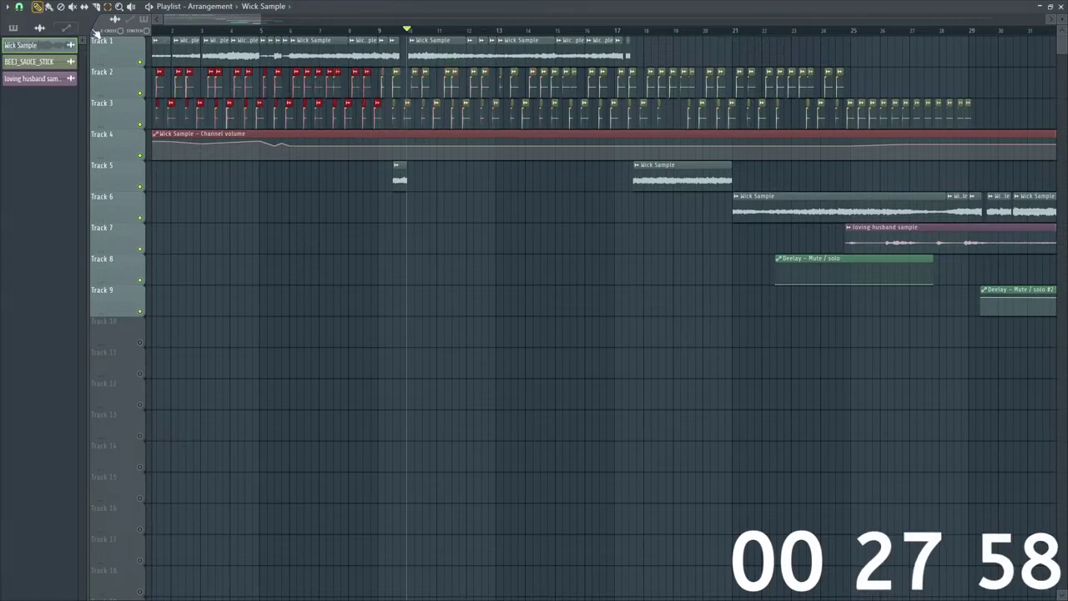
pyautogui.moveTo(927, 90); pyautogui.dragTo(880, 78)
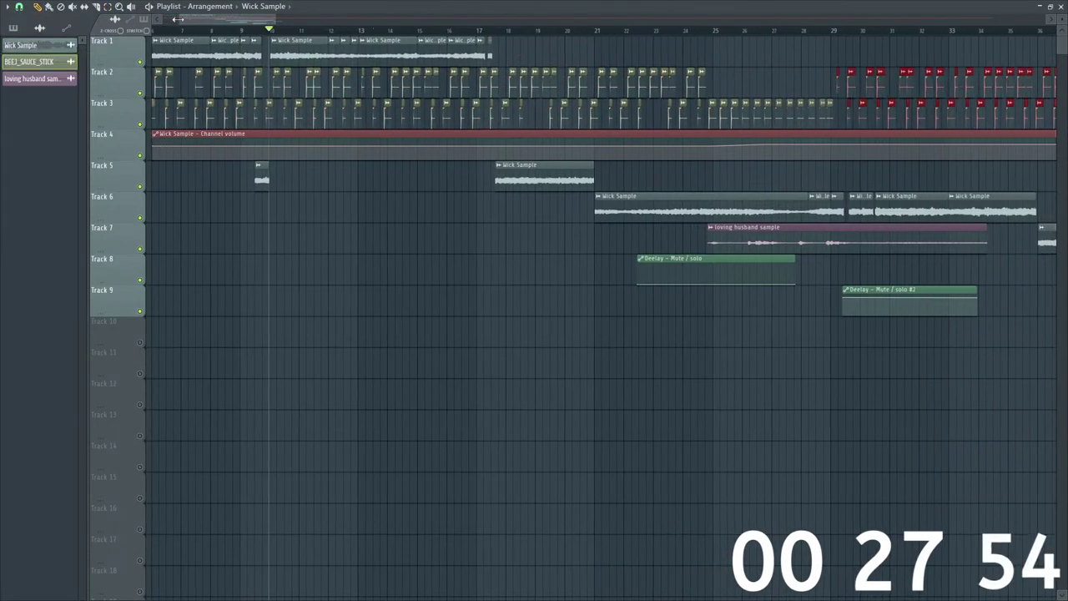
pyautogui.moveTo(178, 18); pyautogui.dragTo(261, 19)
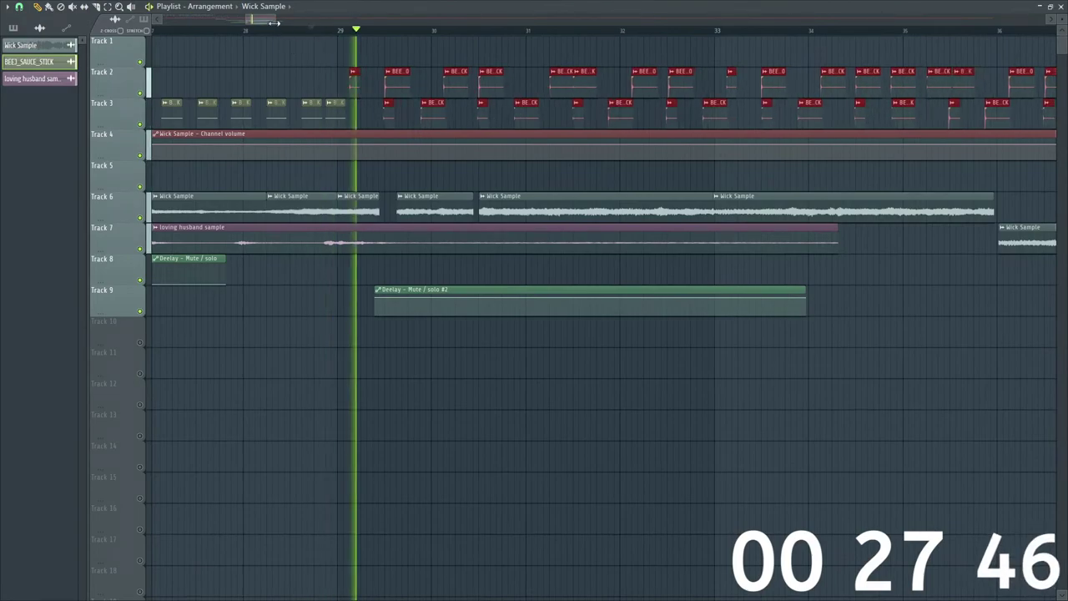
pyautogui.moveTo(274, 19)
pyautogui.mouseDown()
pyautogui.moveTo(305, 26)
pyautogui.moveTo(282, 22)
pyautogui.mouseUp()
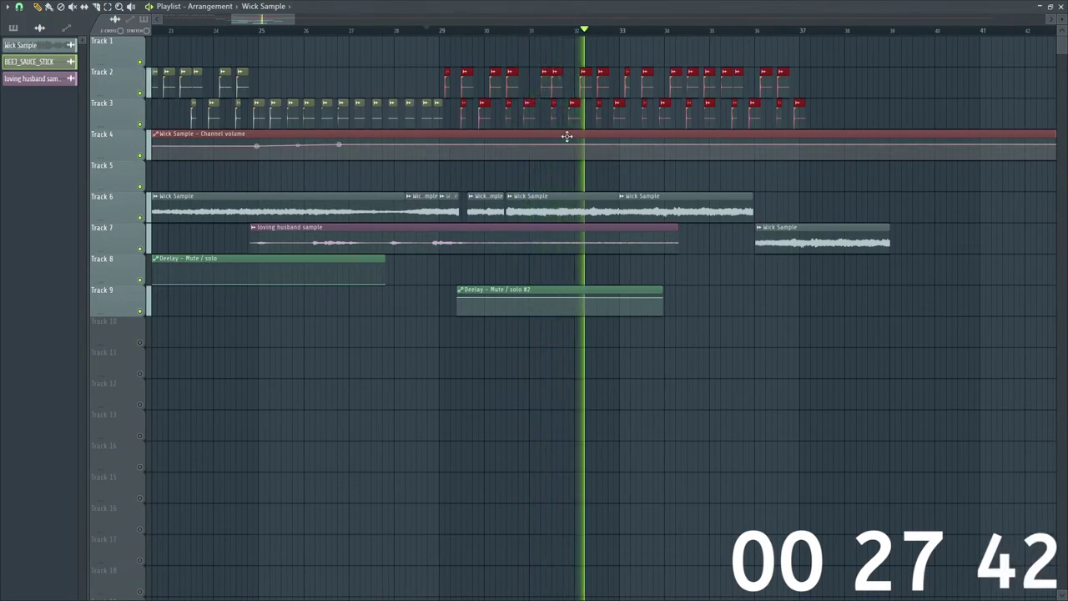
pyautogui.click(449, 55)
pyautogui.rightClick(453, 58)
pyautogui.click(440, 40)
pyautogui.rightClick(444, 39)
pyautogui.moveTo(447, 39); pyautogui.dragTo(445, 37)
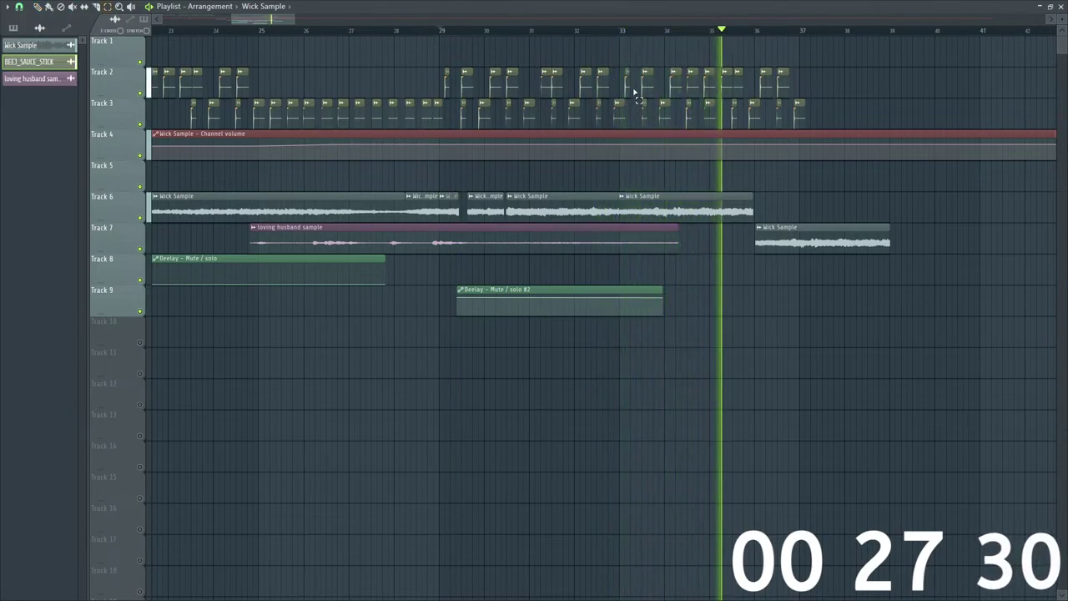
# Step: Copy the BEEJ_SAUCE_STICK hits of bars 33 to 37 on Tracks 2 and 3 and place the copy from bar 37 to about bar 41
pyautogui.moveTo(640, 86); pyautogui.dragTo(816, 112)
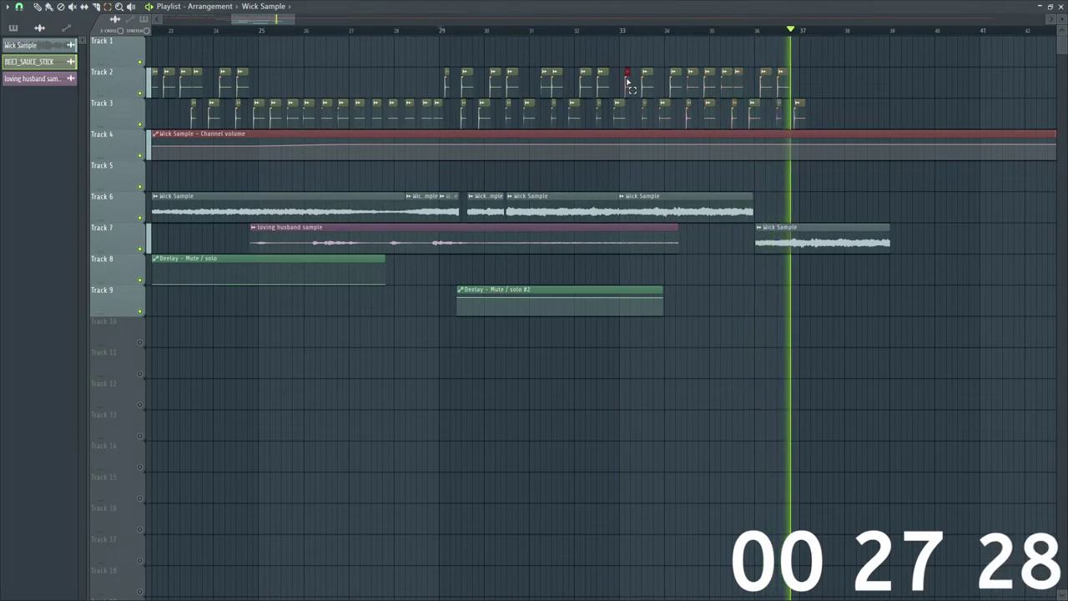
pyautogui.moveTo(625, 67); pyautogui.dragTo(811, 121)
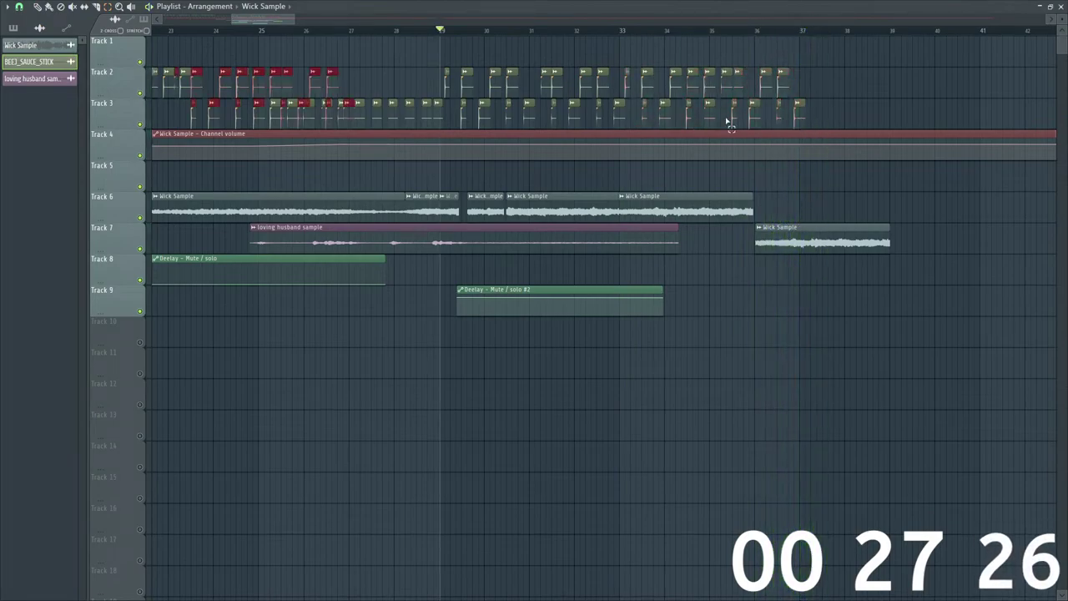
pyautogui.moveTo(242, 87); pyautogui.dragTo(874, 87)
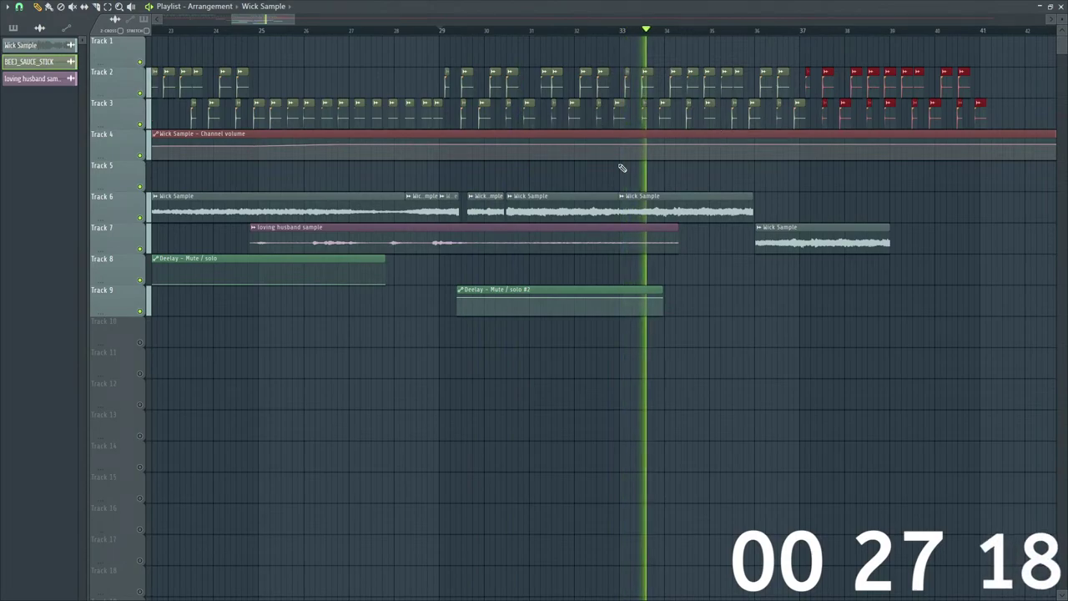
pyautogui.press('space')
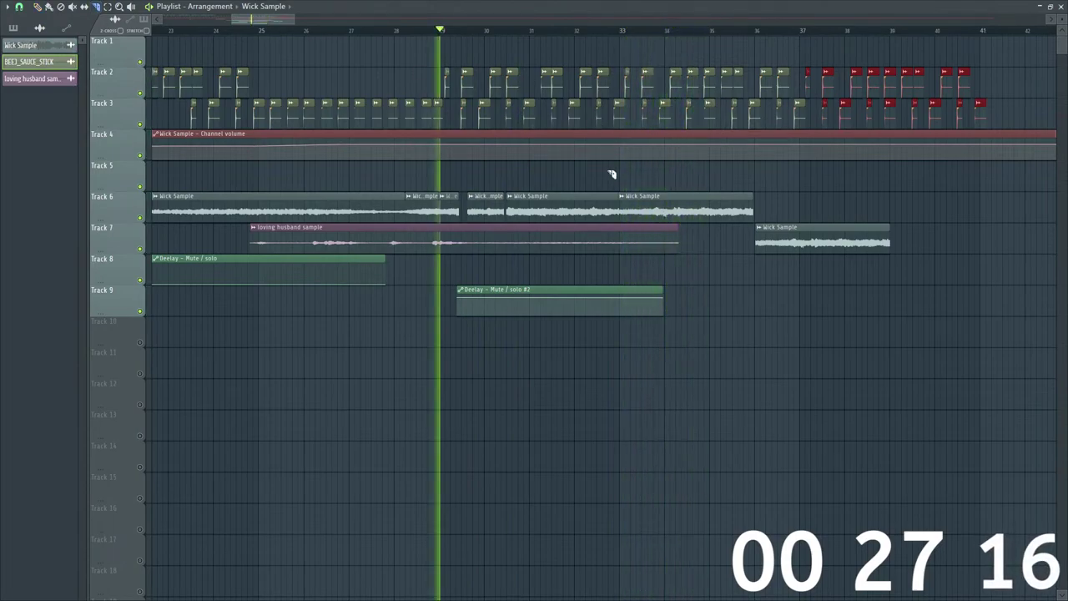
# Step: Split the Wick Sample clip on Track 6 at bar 35 and play back the section around it
pyautogui.click(709, 206)
pyautogui.press('space')
pyautogui.press('space')
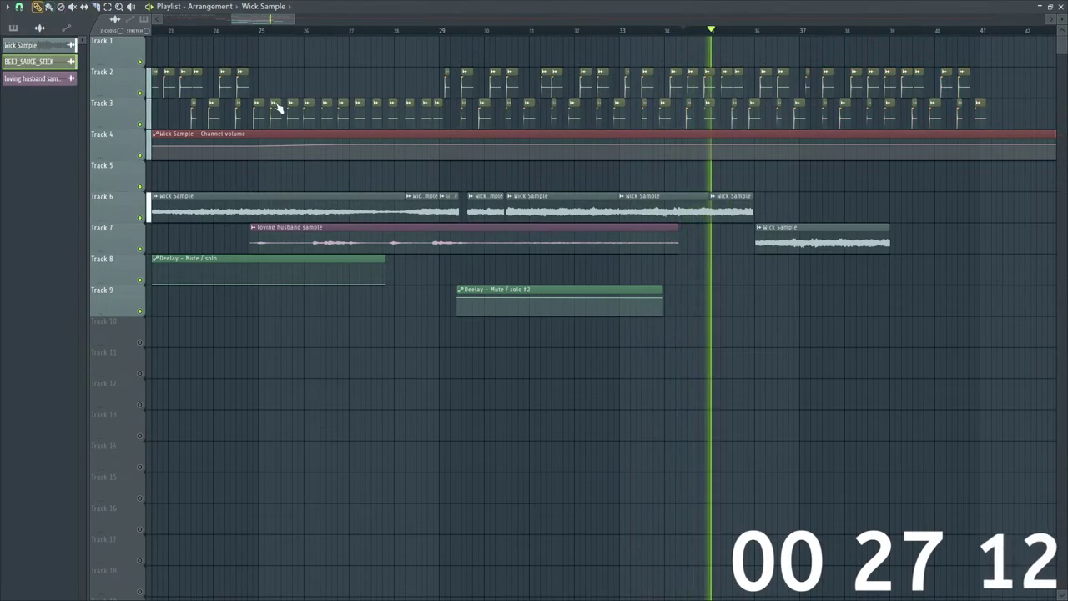
# Step: Trim the Wick Sample clip on Track 7 so it starts at bar 36 and runs to about bar 37
pyautogui.rightClick(799, 241)
pyautogui.moveTo(769, 246)
pyautogui.mouseDown()
pyautogui.moveTo(753, 243)
pyautogui.moveTo(774, 242)
pyautogui.mouseUp()
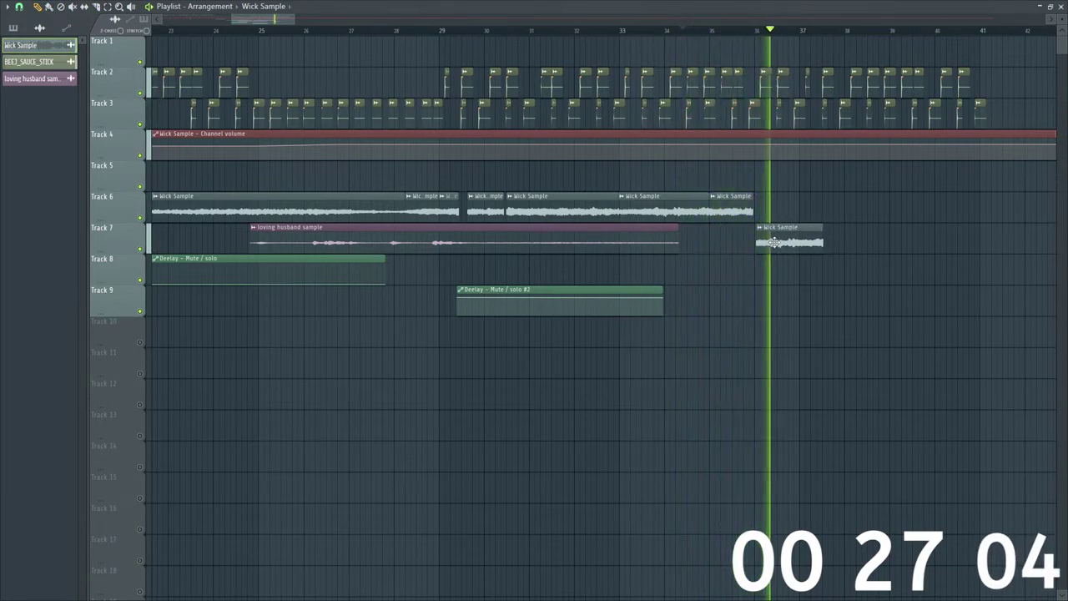
pyautogui.press('space')
pyautogui.moveTo(757, 242); pyautogui.dragTo(765, 243)
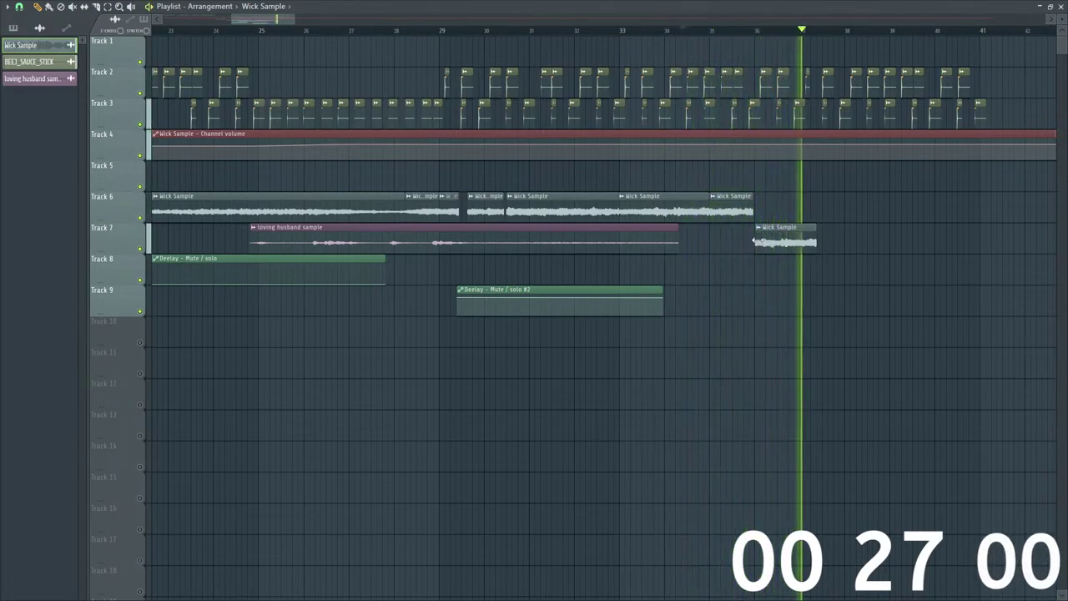
# Step: Extend the Wick Sample clip on Track 7 to end at bar 45
pyautogui.moveTo(823, 246); pyautogui.dragTo(979, 244)
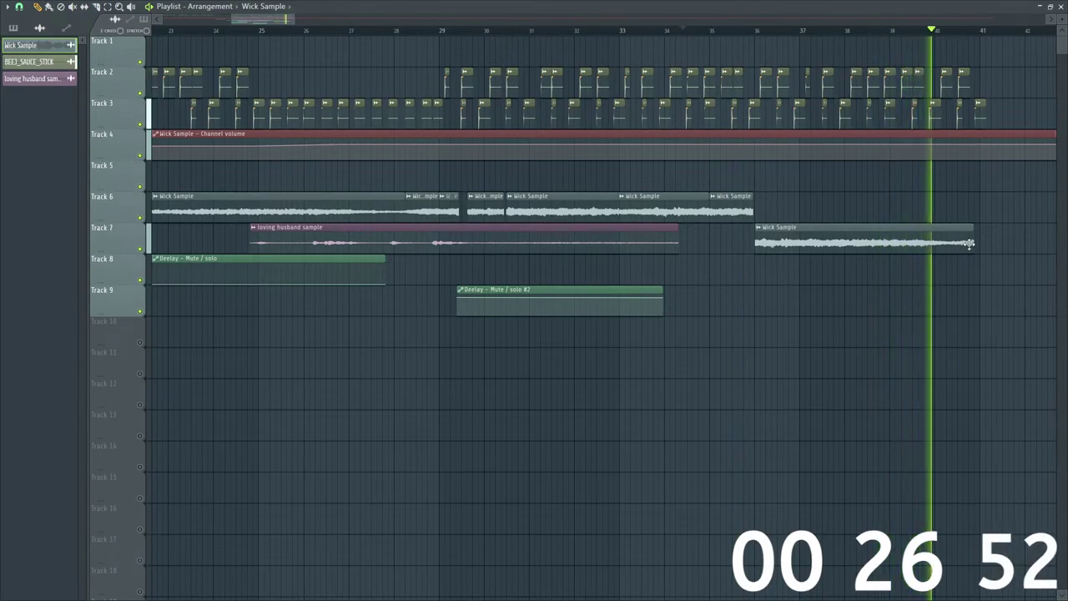
pyautogui.moveTo(978, 244); pyautogui.dragTo(1028, 243)
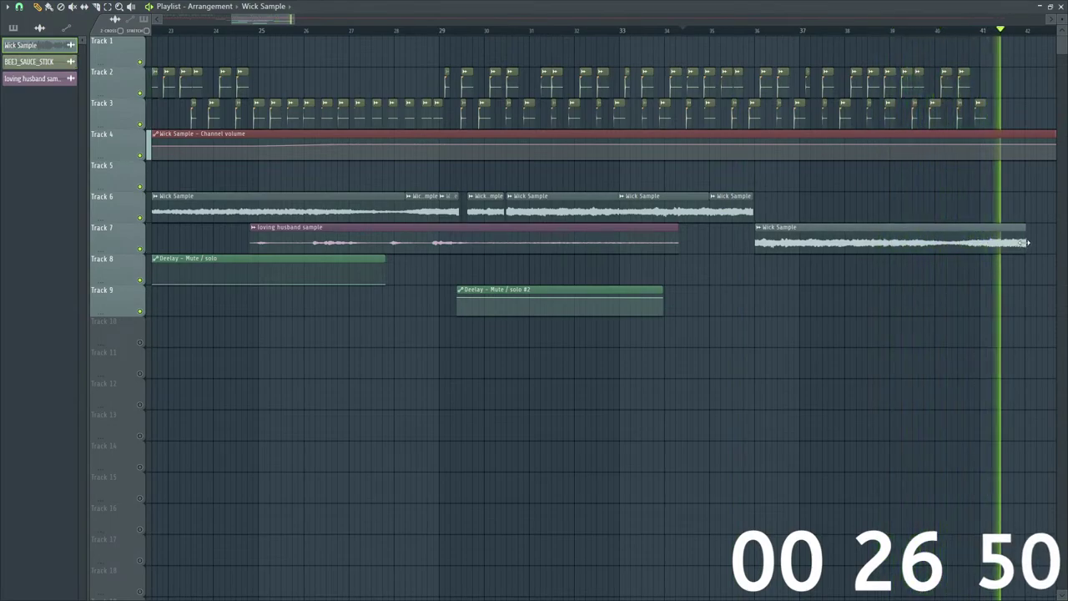
pyautogui.click(950, 32)
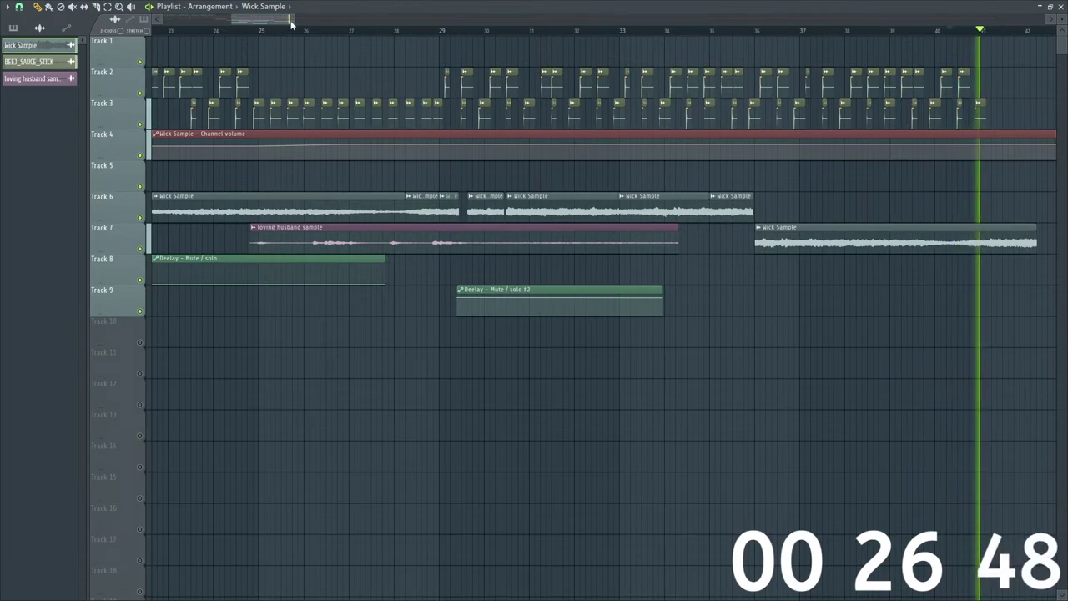
pyautogui.moveTo(290, 24); pyautogui.dragTo(312, 24)
pyautogui.click(711, 31)
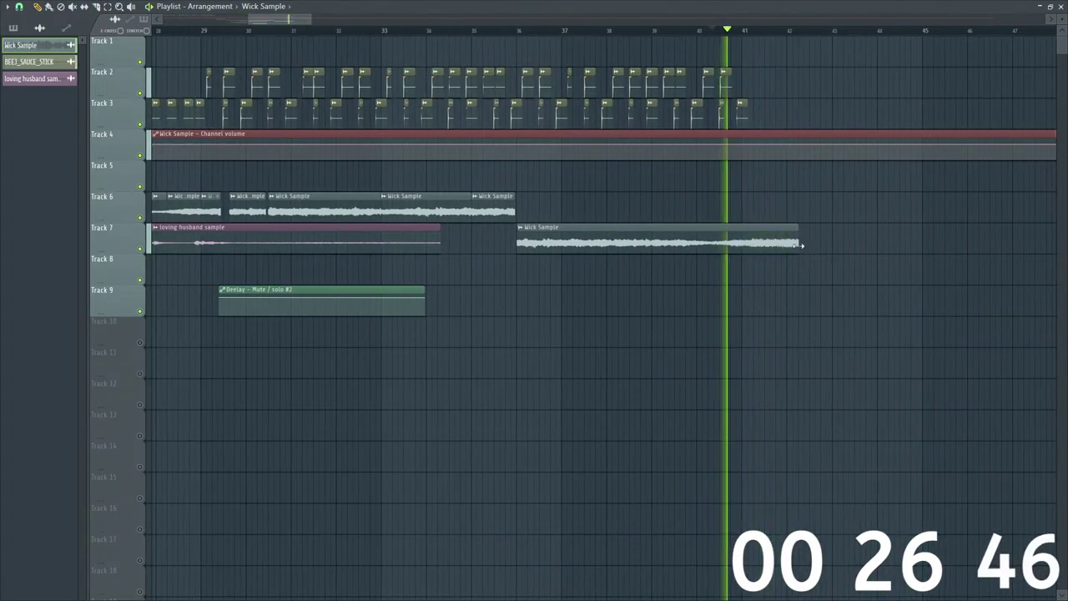
pyautogui.moveTo(802, 244); pyautogui.dragTo(913, 251)
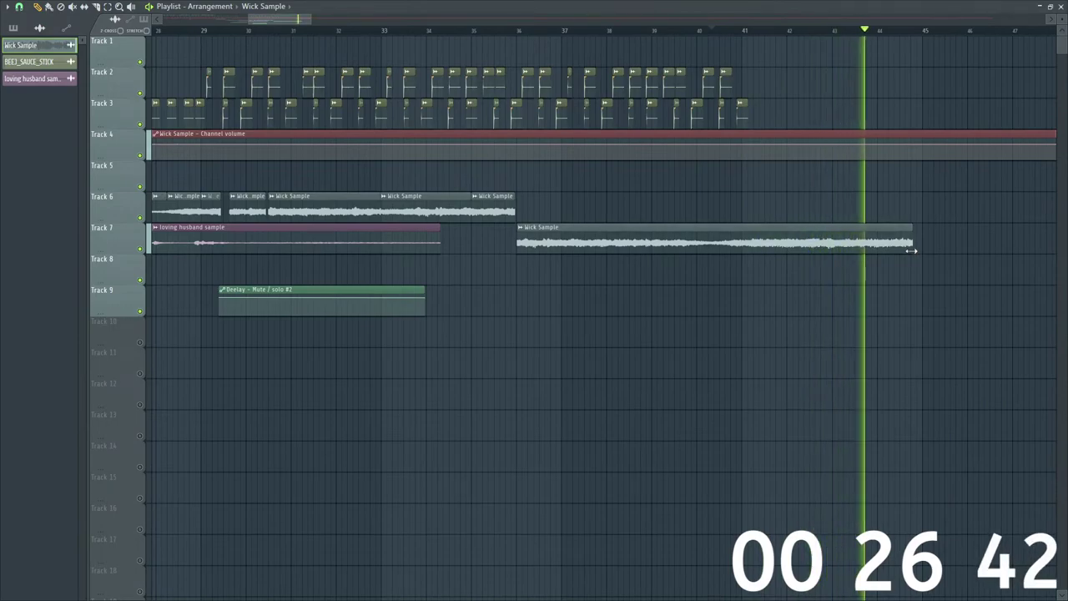
pyautogui.moveTo(913, 249); pyautogui.dragTo(926, 249)
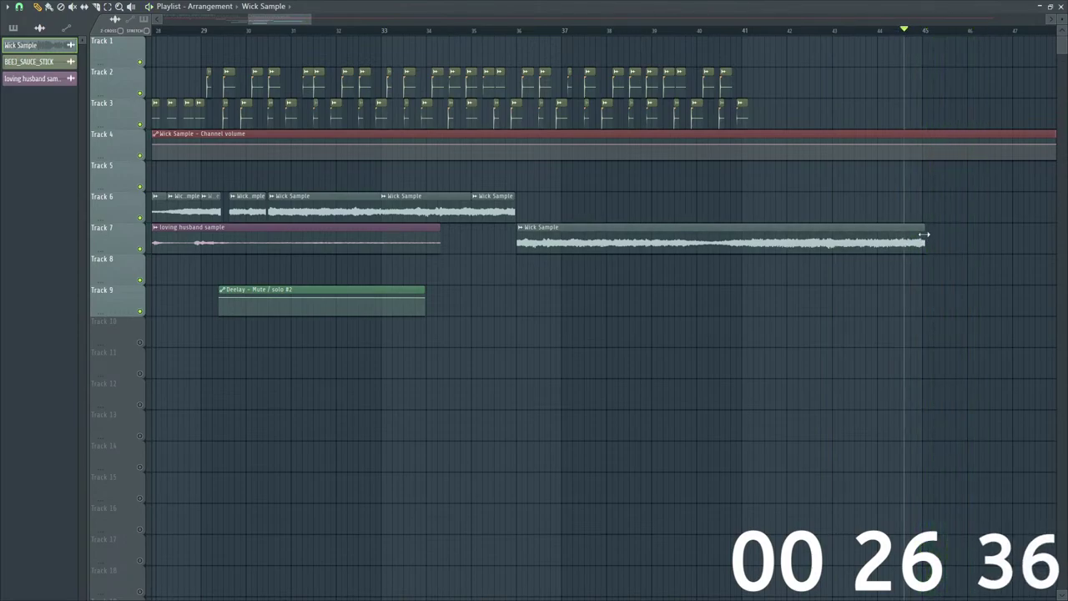
# Step: Fade the Wick Sample channel volume automation on Track 4 down from bar 41 to silence at bar 45, and play back from about bar 6
pyautogui.click(708, 30)
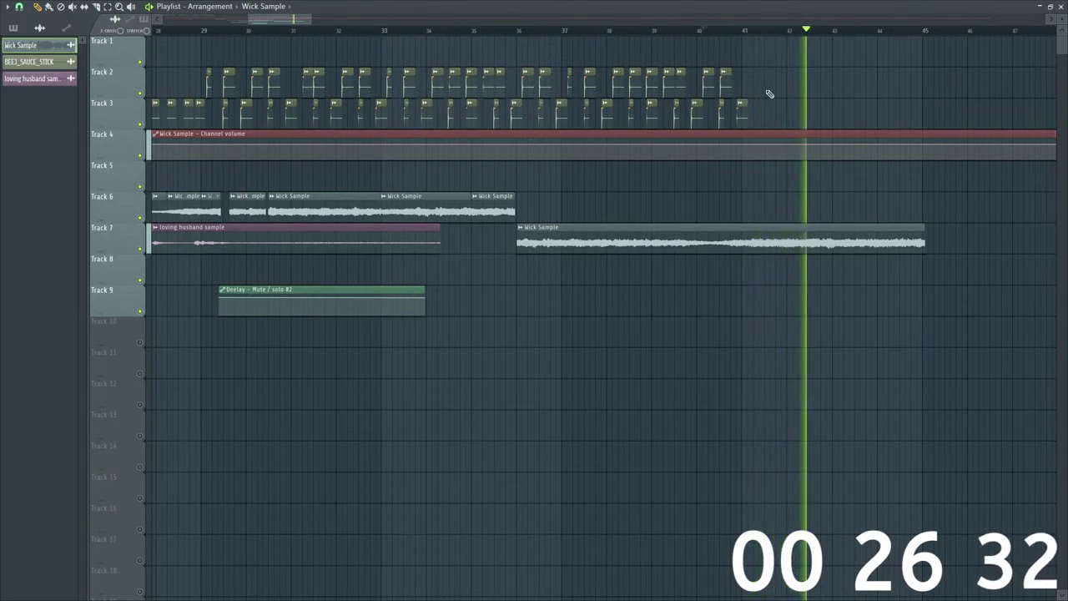
pyautogui.click(925, 148)
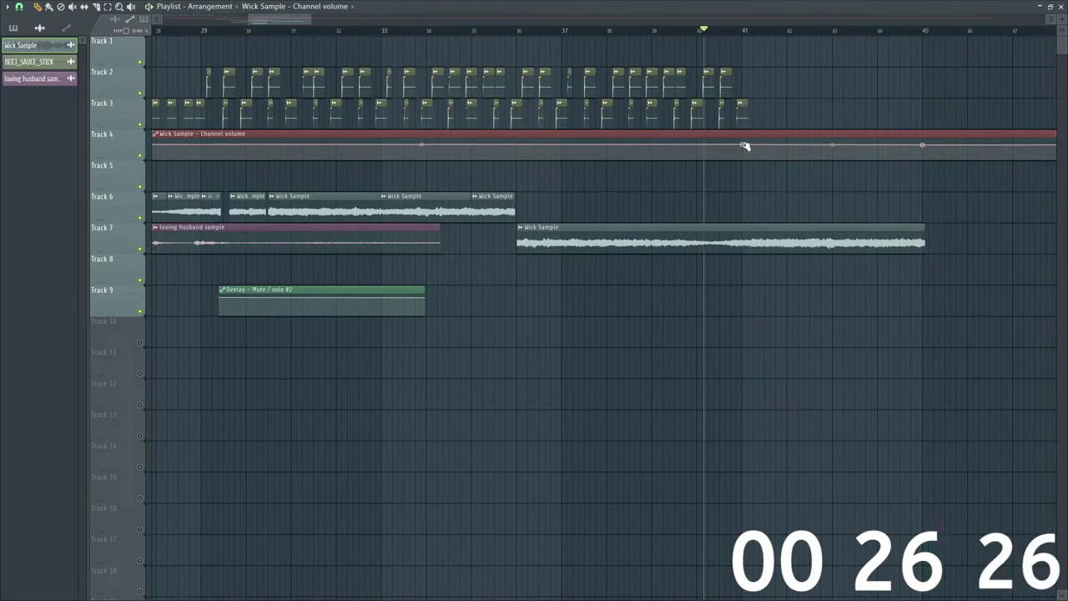
pyautogui.moveTo(247, 19); pyautogui.dragTo(152, 18)
pyautogui.click(252, 31)
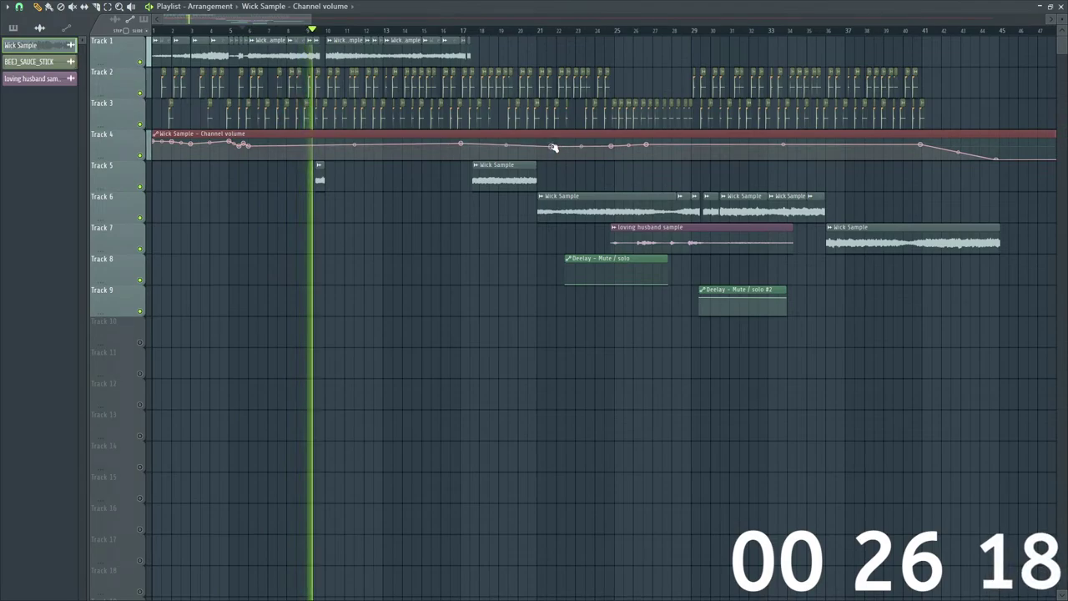
pyautogui.rightClick(734, 148)
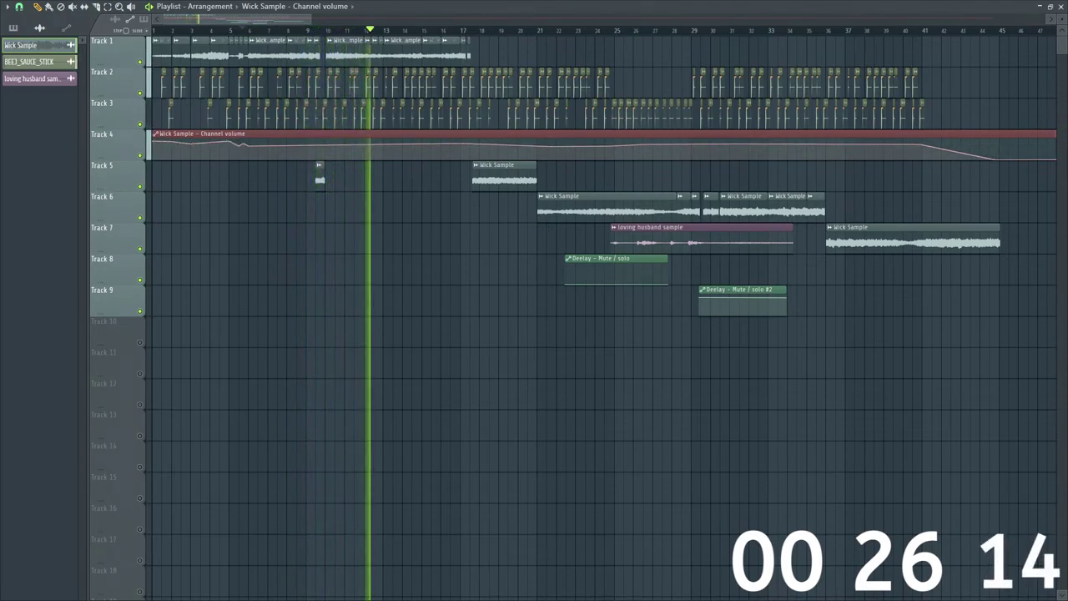
# Step: Place a Pattern 1 clip on Track 8 at about bar 9, with grid snapping set to Line
pyautogui.click(12, 28)
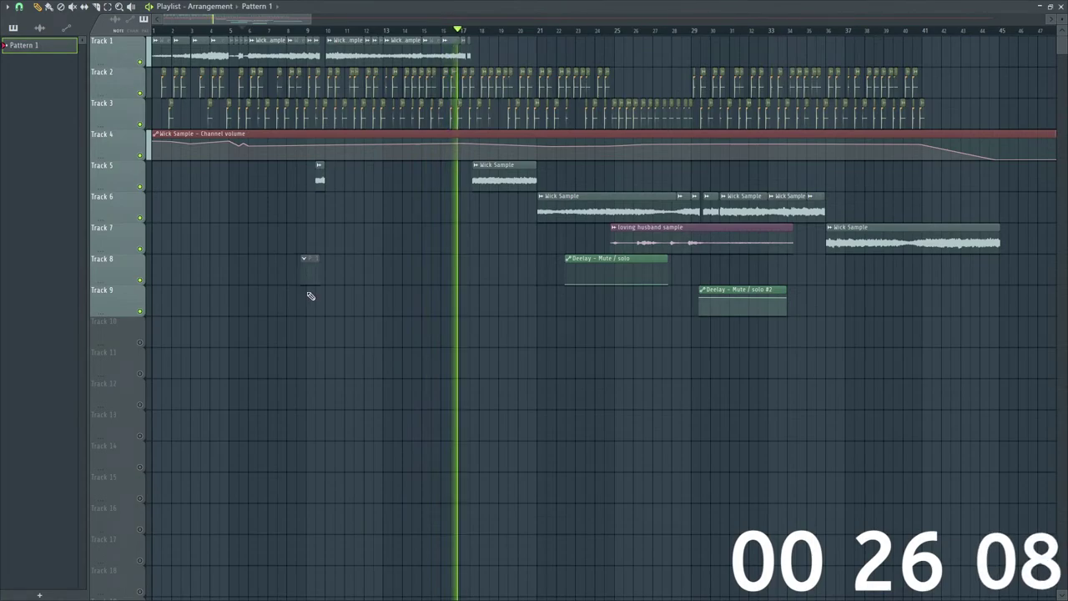
pyautogui.click(18, 7)
pyautogui.click(30, 33)
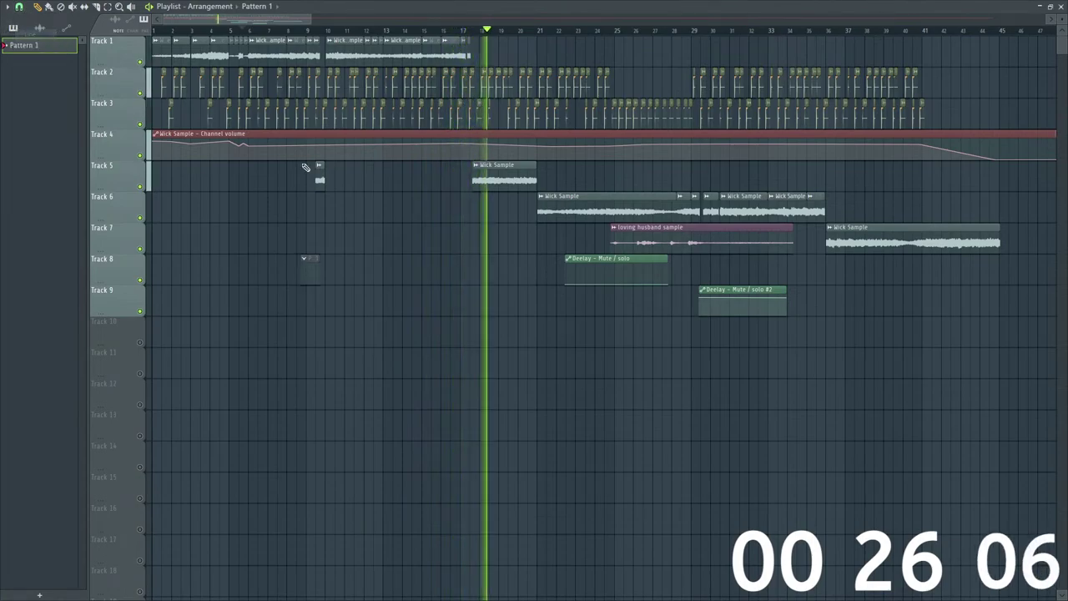
pyautogui.moveTo(310, 19); pyautogui.dragTo(228, 19)
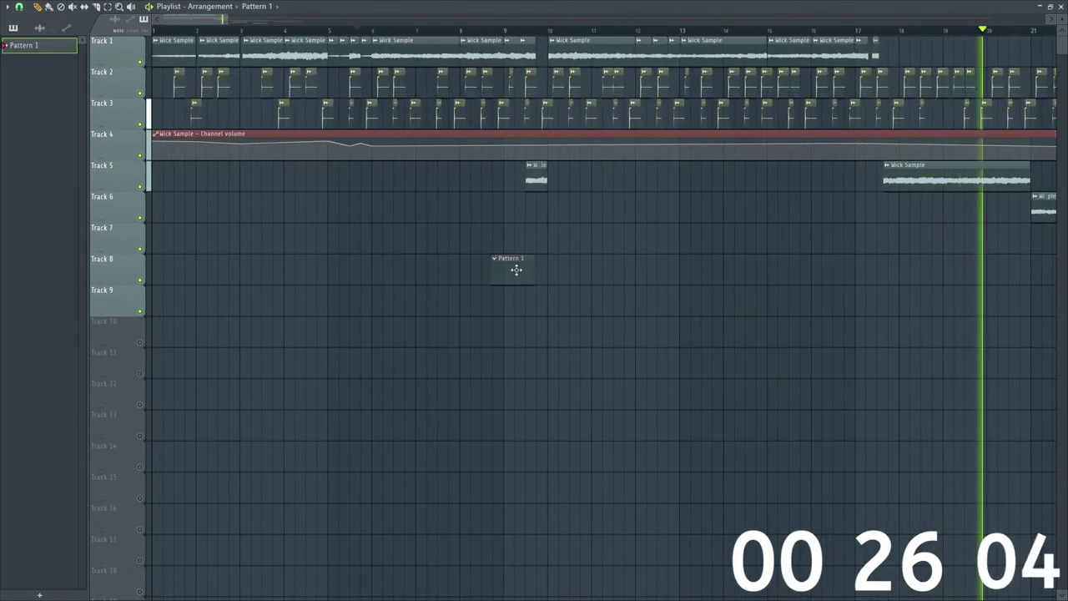
# Step: Set grid snapping to none and back to Line, and lengthen the Pattern 1 clip on Track 8 to end at bar 13
pyautogui.click(19, 7)
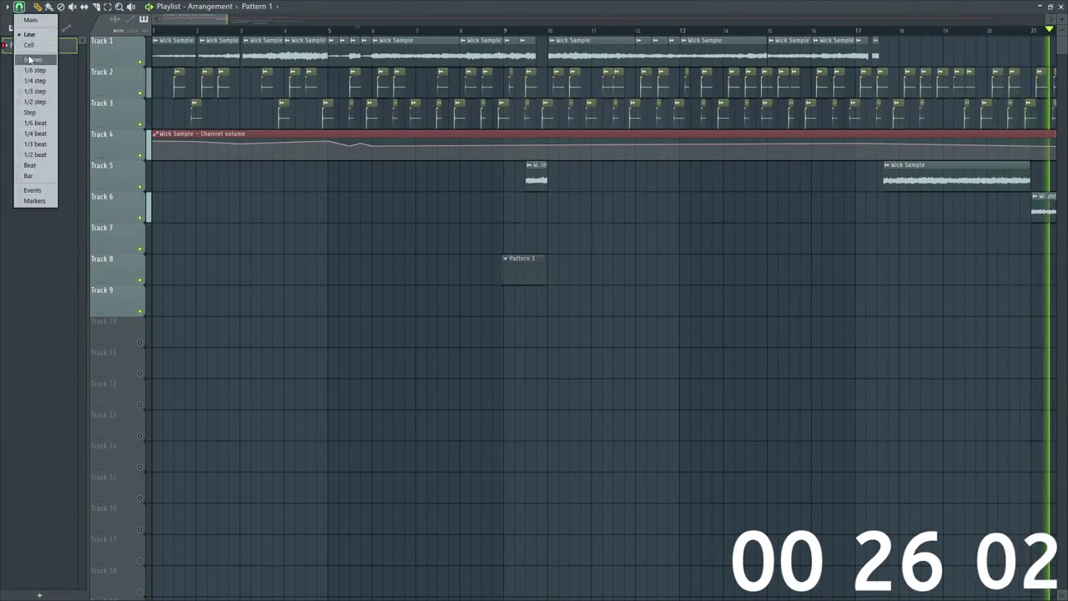
pyautogui.click(32, 59)
pyautogui.moveTo(228, 19); pyautogui.dragTo(200, 20)
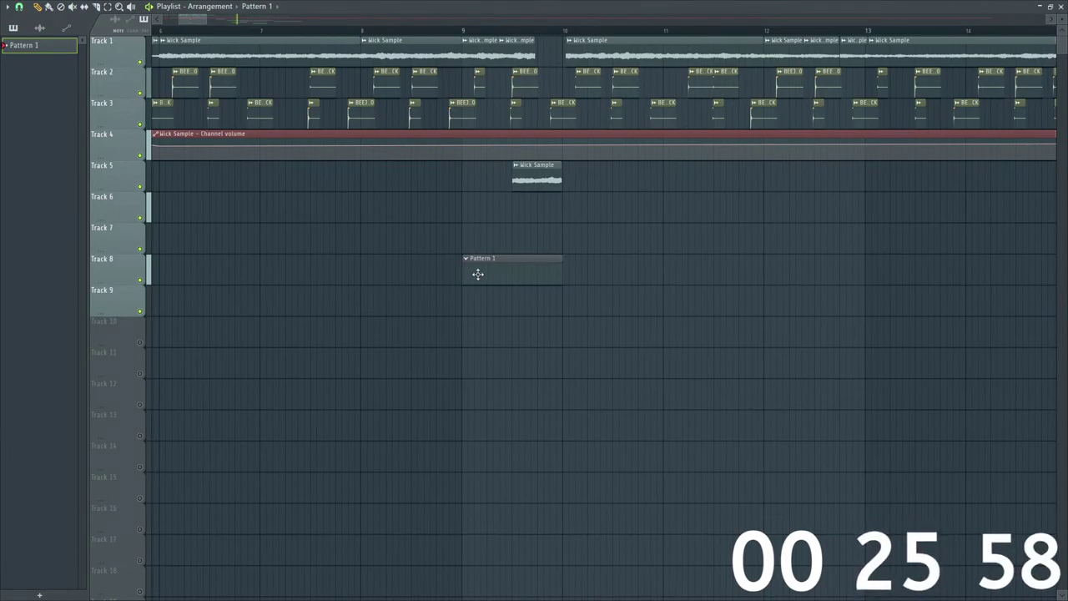
pyautogui.moveTo(206, 19); pyautogui.dragTo(189, 20)
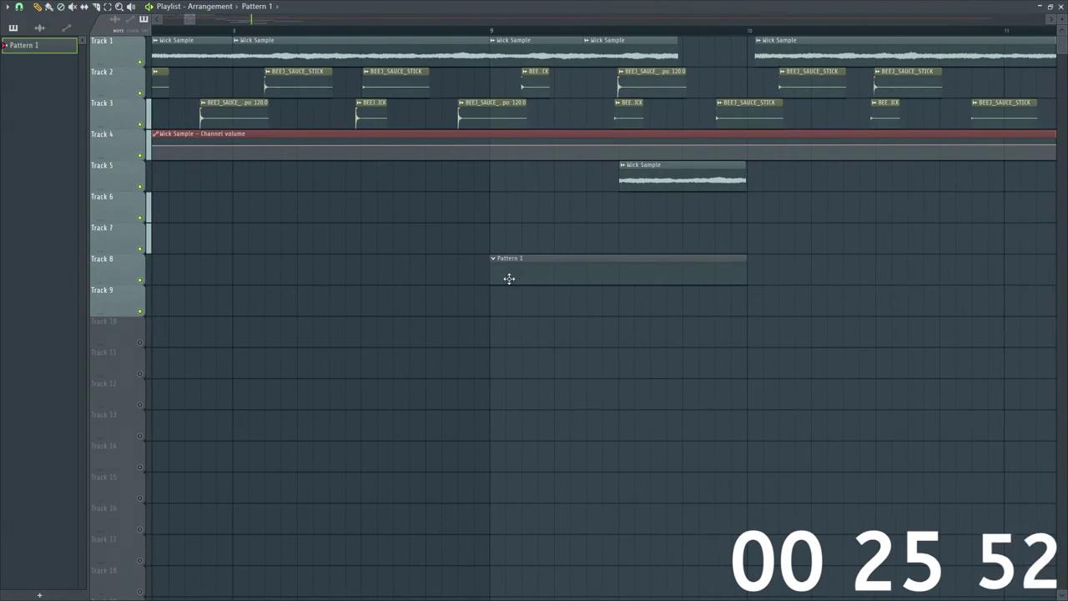
pyautogui.click(19, 7)
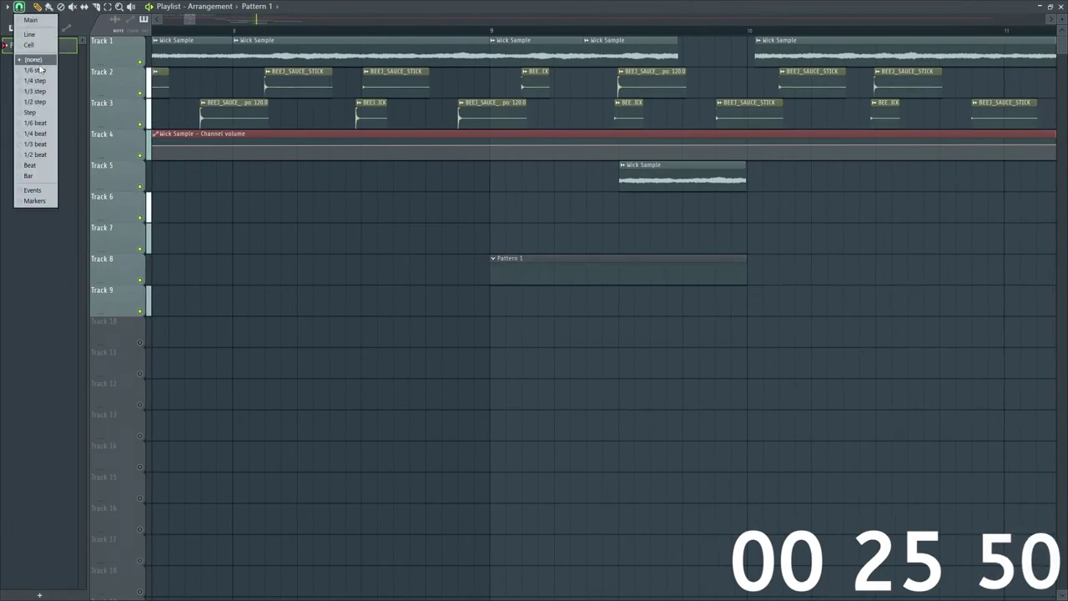
pyautogui.click(31, 36)
pyautogui.moveTo(194, 21); pyautogui.dragTo(230, 21)
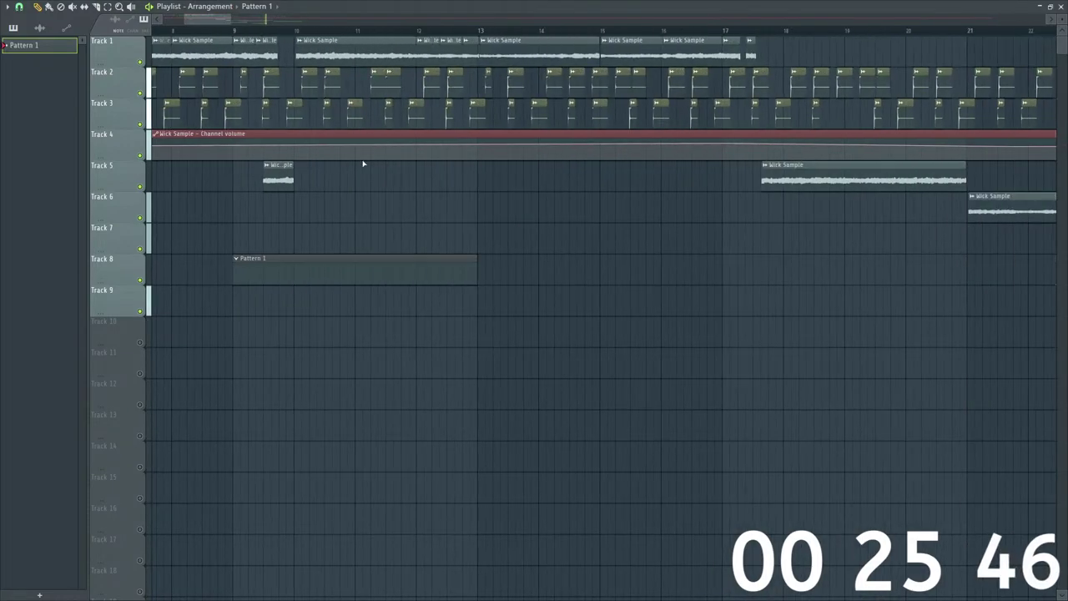
# Step: Move the four-bar Pattern 1 clip to Track 1 so it spans bars 29 to 33
pyautogui.scroll(-4, 224, 22)
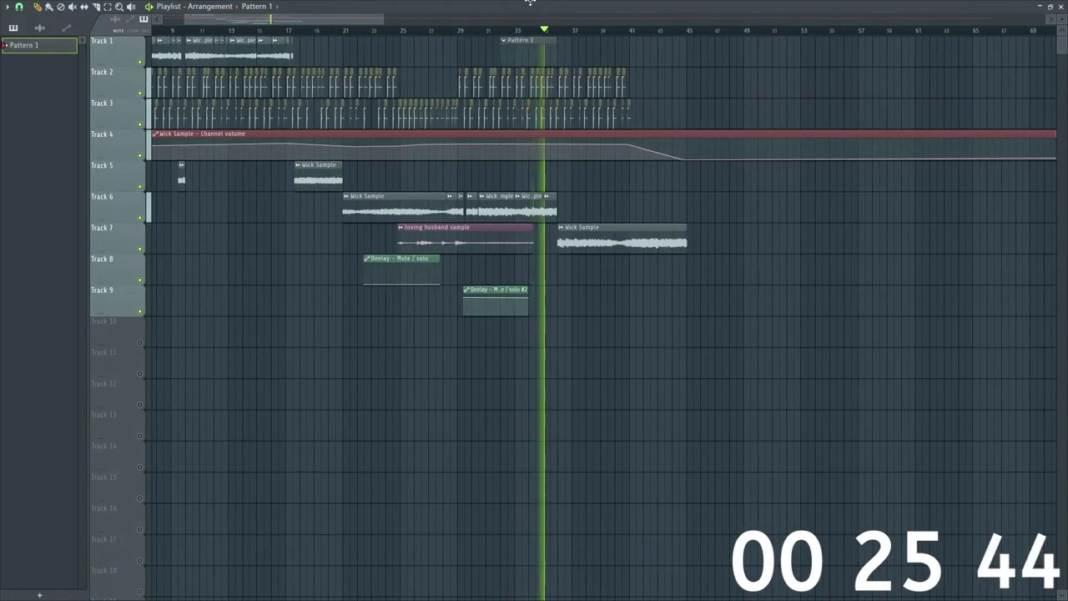
pyautogui.moveTo(530, 3); pyautogui.dragTo(445, 3)
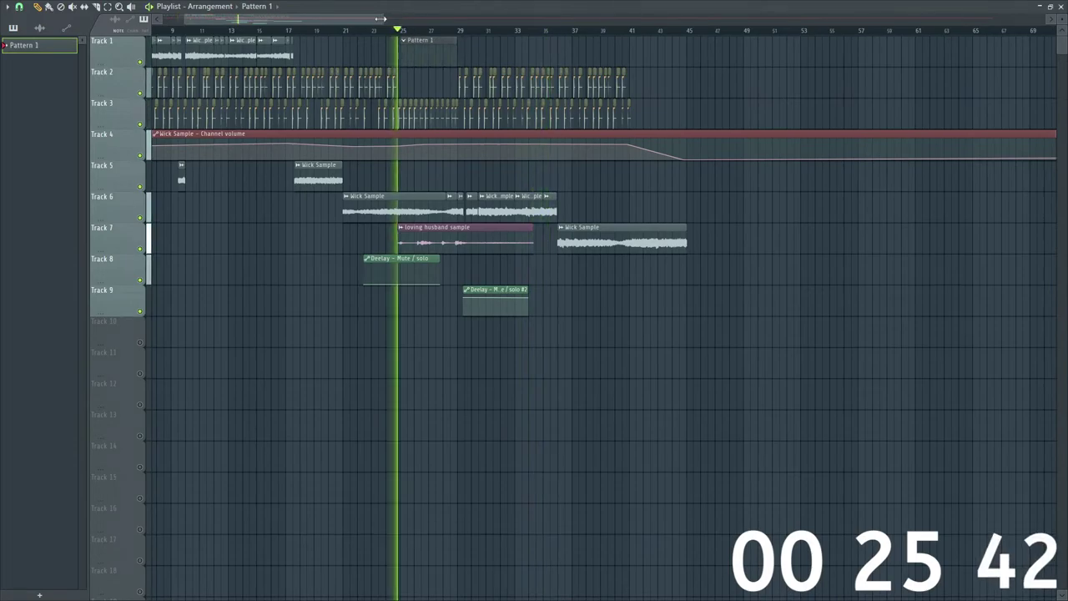
pyautogui.moveTo(381, 19); pyautogui.dragTo(272, 21)
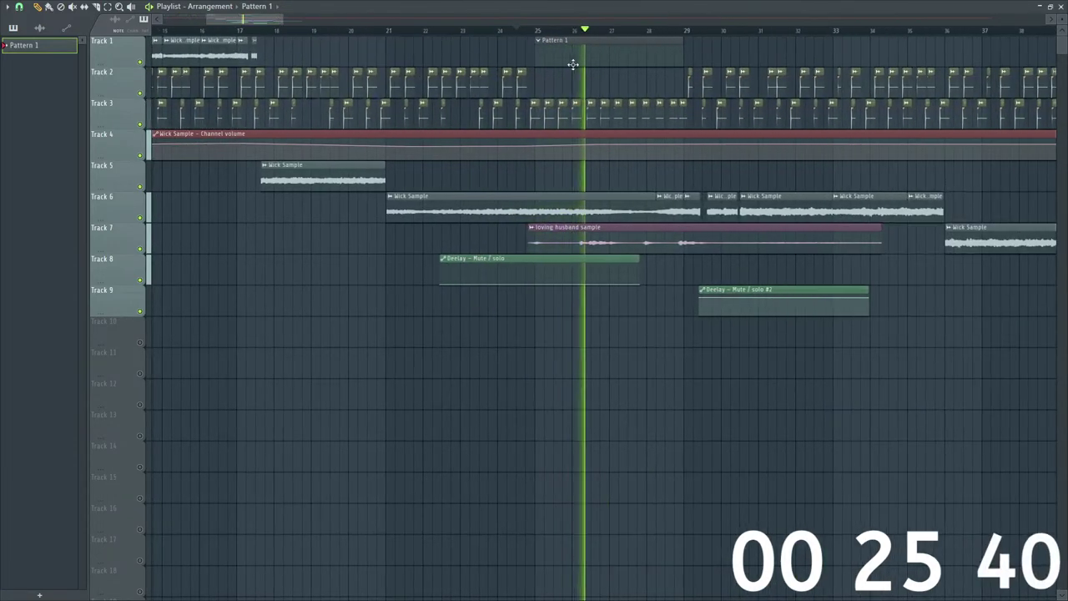
pyautogui.moveTo(573, 64); pyautogui.dragTo(724, 58)
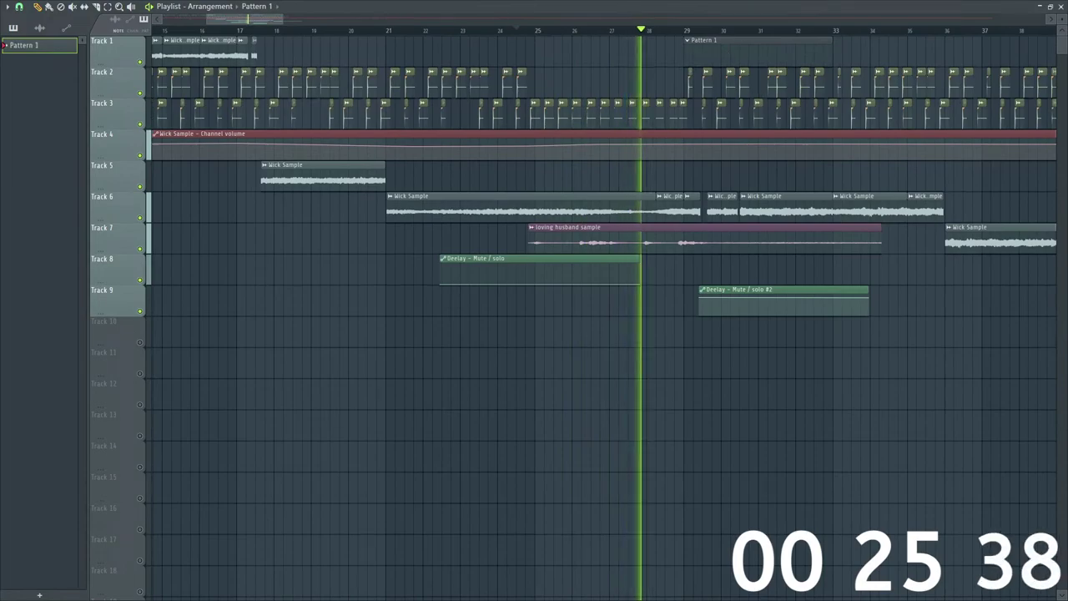
pyautogui.scroll(2, 250, 18)
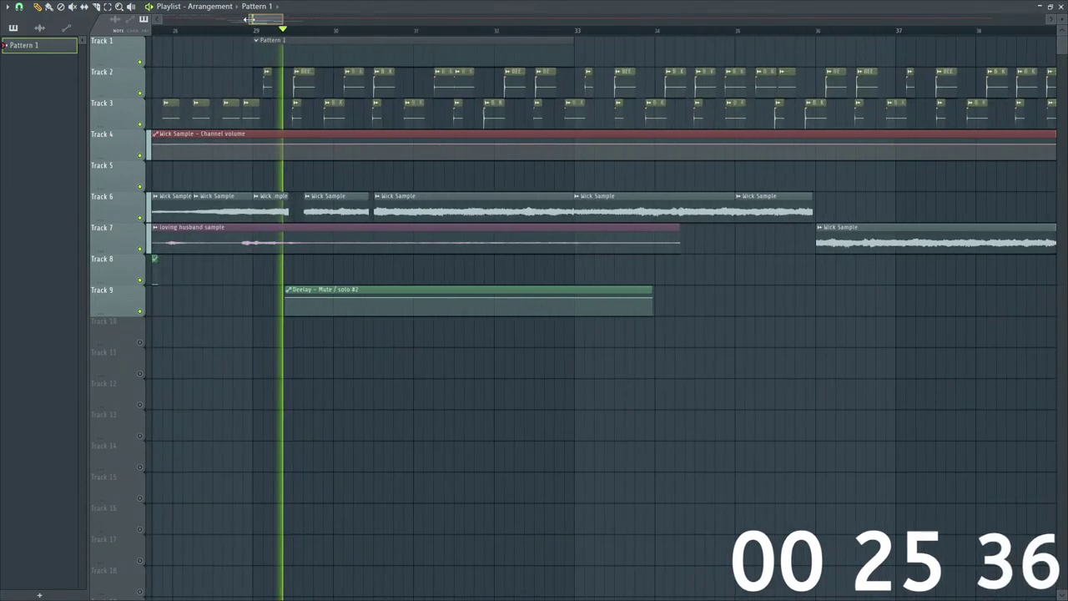
pyautogui.moveTo(248, 20); pyautogui.dragTo(247, 21)
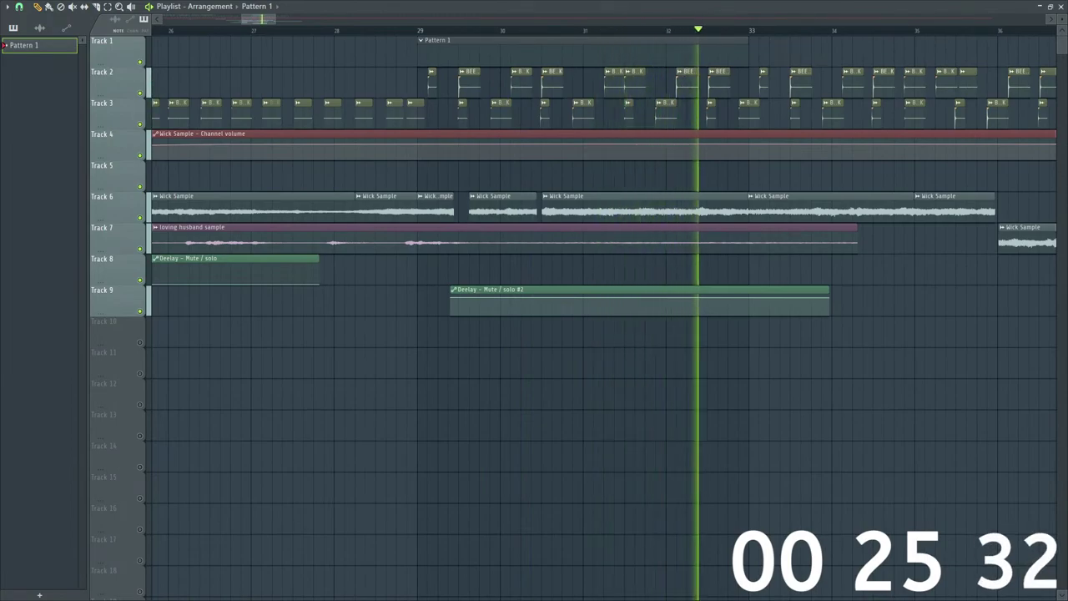
# Step: Play back from just before bar 29 and extend the Pattern 1 clip on Track 1 to end at bar 45
pyautogui.click(39, 28)
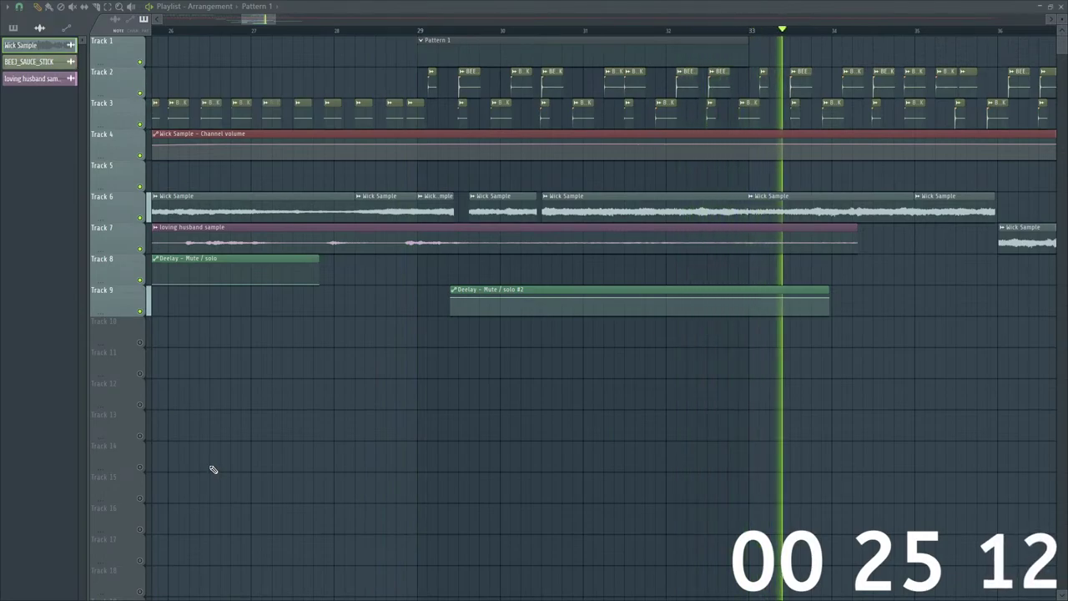
pyautogui.click(411, 34)
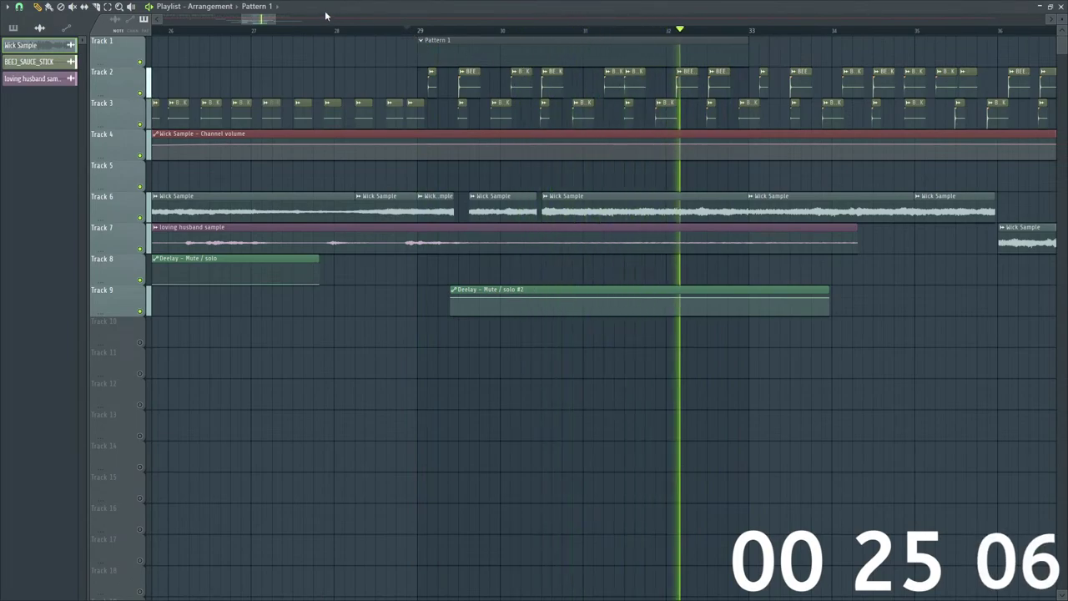
pyautogui.moveTo(274, 17); pyautogui.dragTo(324, 18)
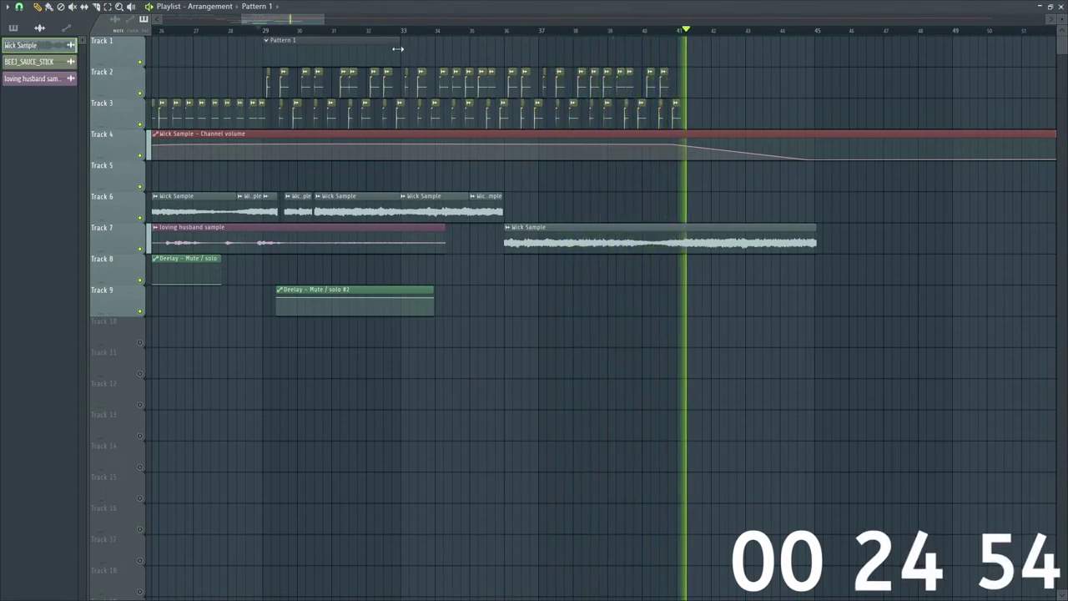
pyautogui.moveTo(399, 50); pyautogui.dragTo(815, 59)
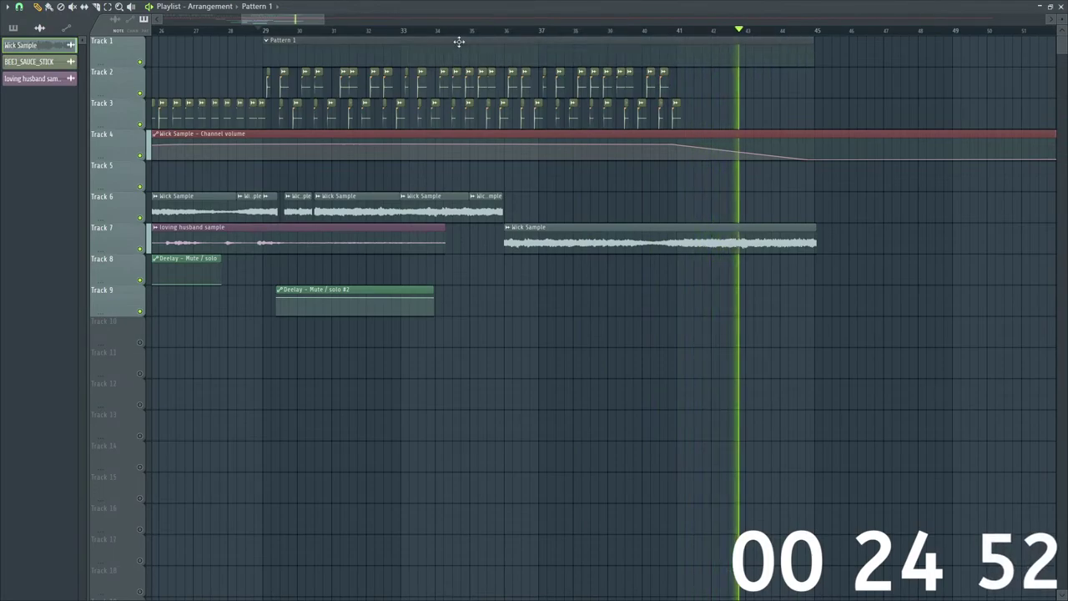
# Step: Record repeating notes into Pattern 1 on Track 1 from bar 29 to about bar 44 and play the section back from just before bar 29
pyautogui.moveTo(297, 21); pyautogui.dragTo(284, 21)
pyautogui.click(395, 31)
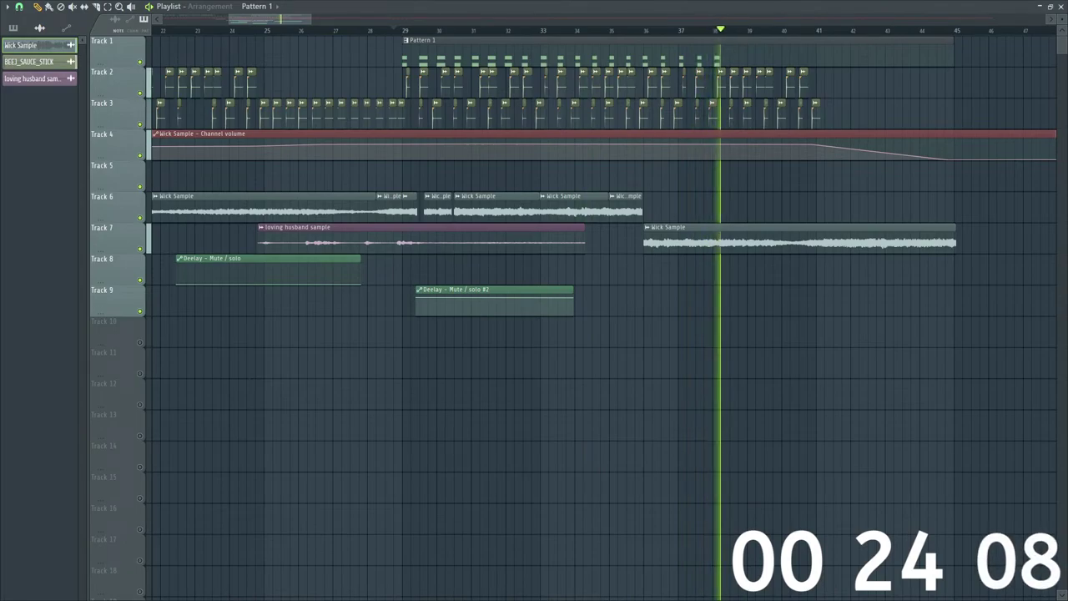
pyautogui.press('space')
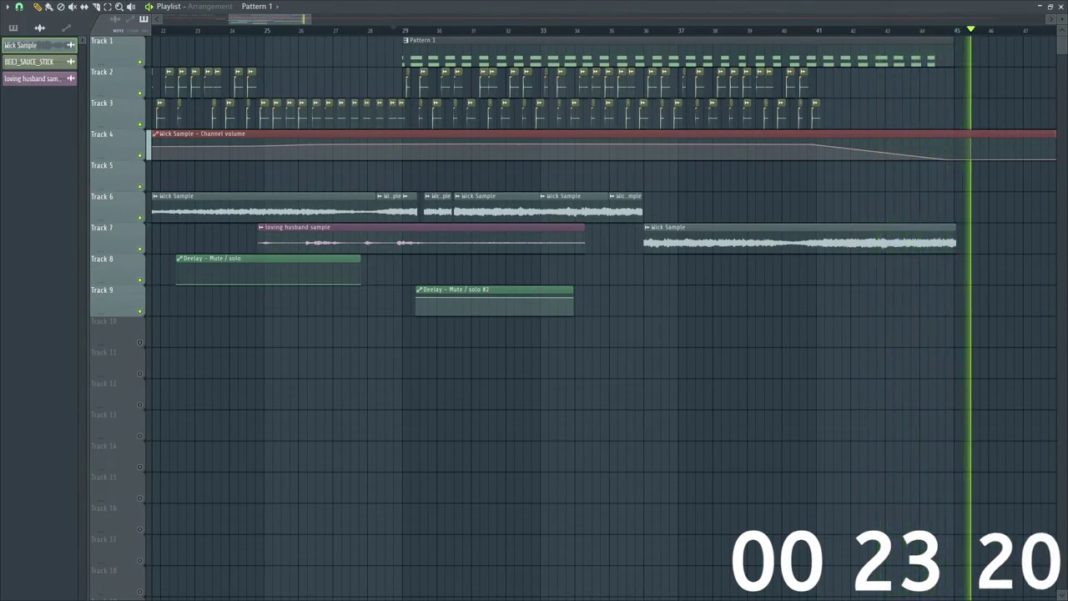
pyautogui.press('space')
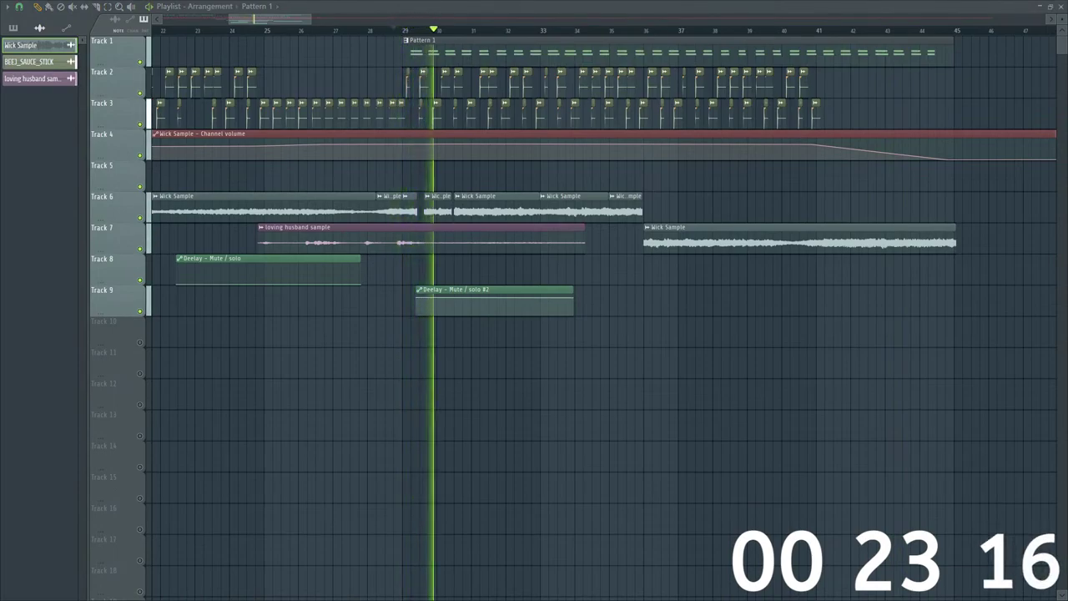
pyautogui.press('space')
pyautogui.press('space')
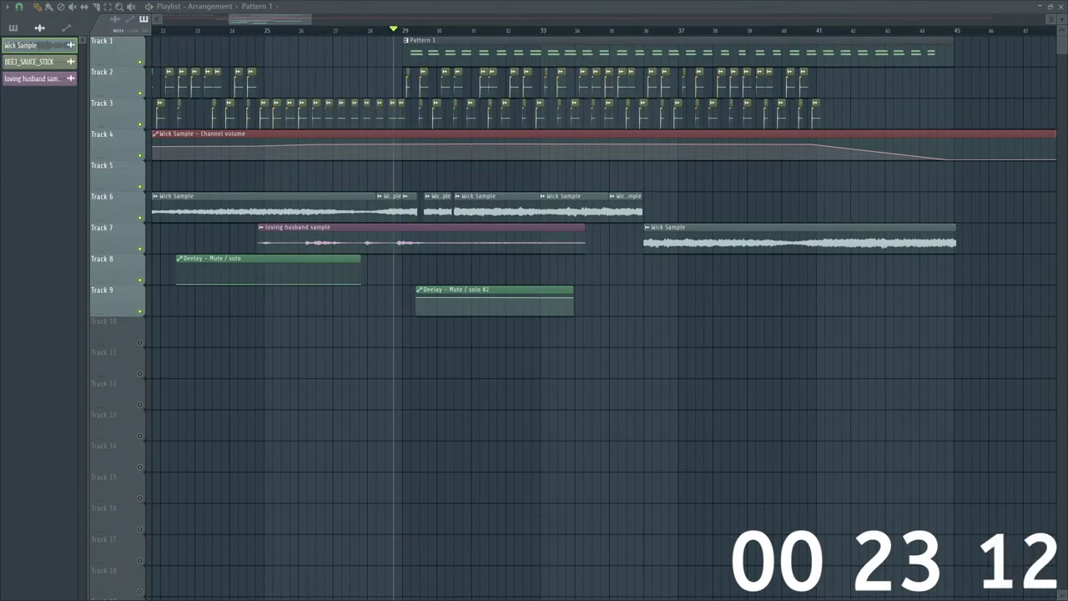
# Step: Play the Pattern 1 section through the fade-out, and restart playback from just before bar 29
pyautogui.press('space')
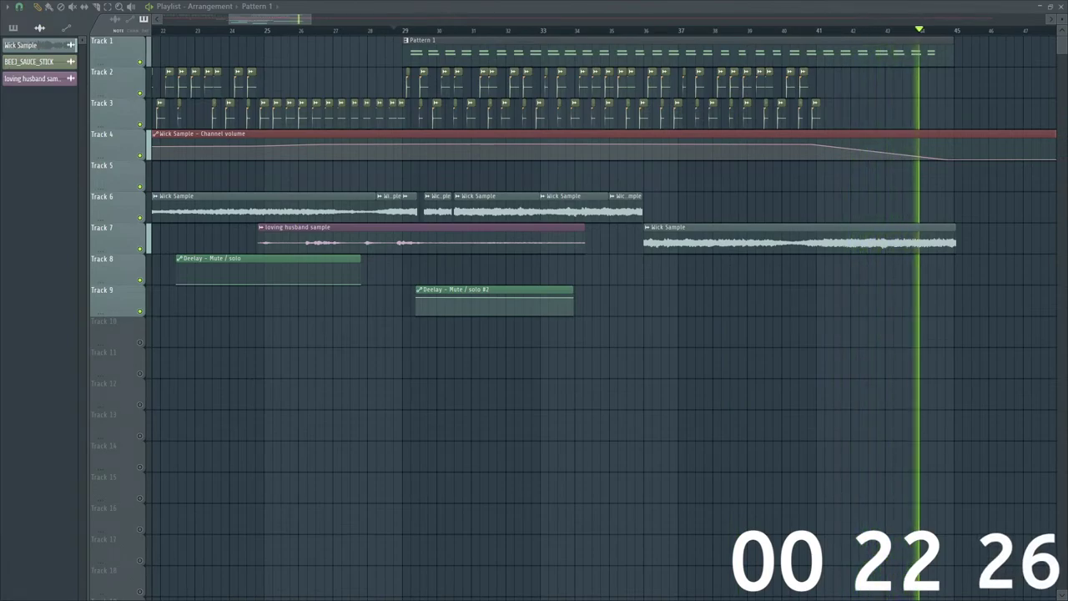
pyautogui.click(392, 30)
pyautogui.scroll(-3, 318, 32)
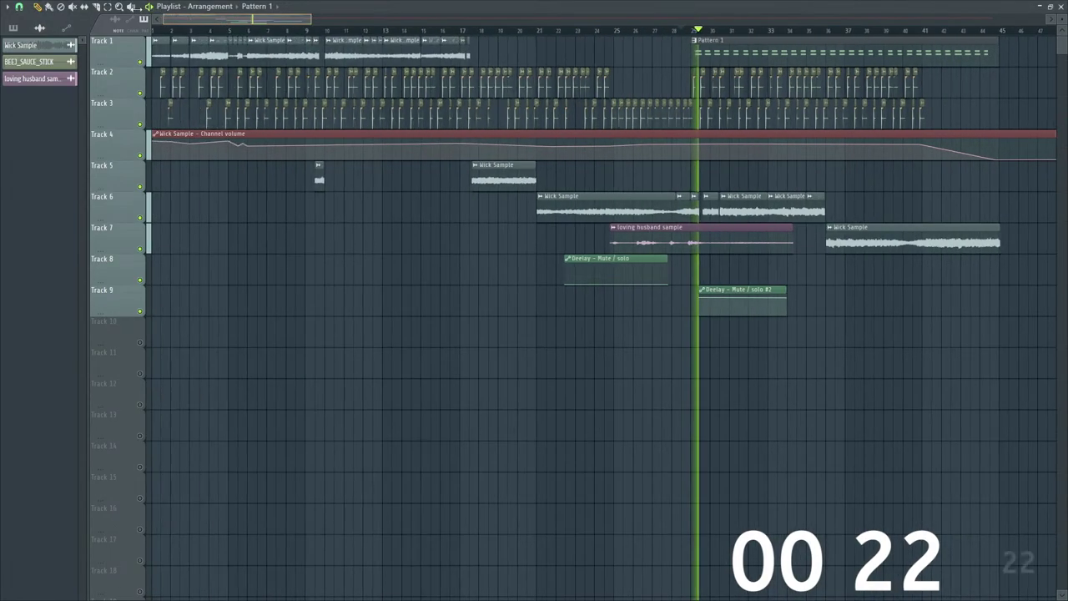
# Step: Try the Pattern 1 clip on Track 9 from bar 10, play it from about bar 9.5, and delete the clip
pyautogui.click(320, 31)
pyautogui.click(696, 50)
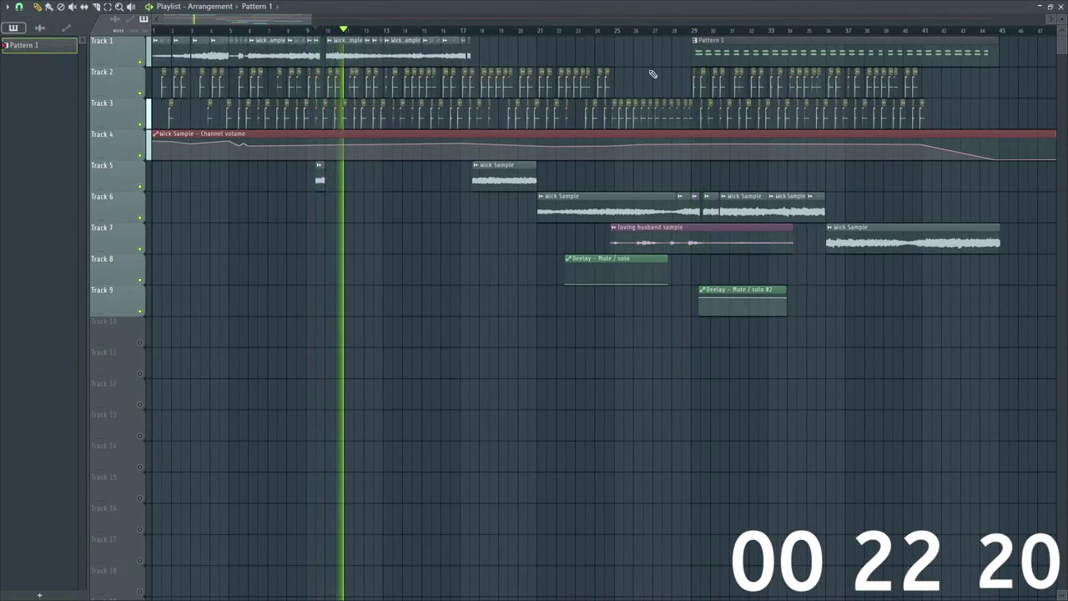
pyautogui.press('space')
pyautogui.press('space')
pyautogui.moveTo(350, 259); pyautogui.dragTo(341, 308)
pyautogui.press('space')
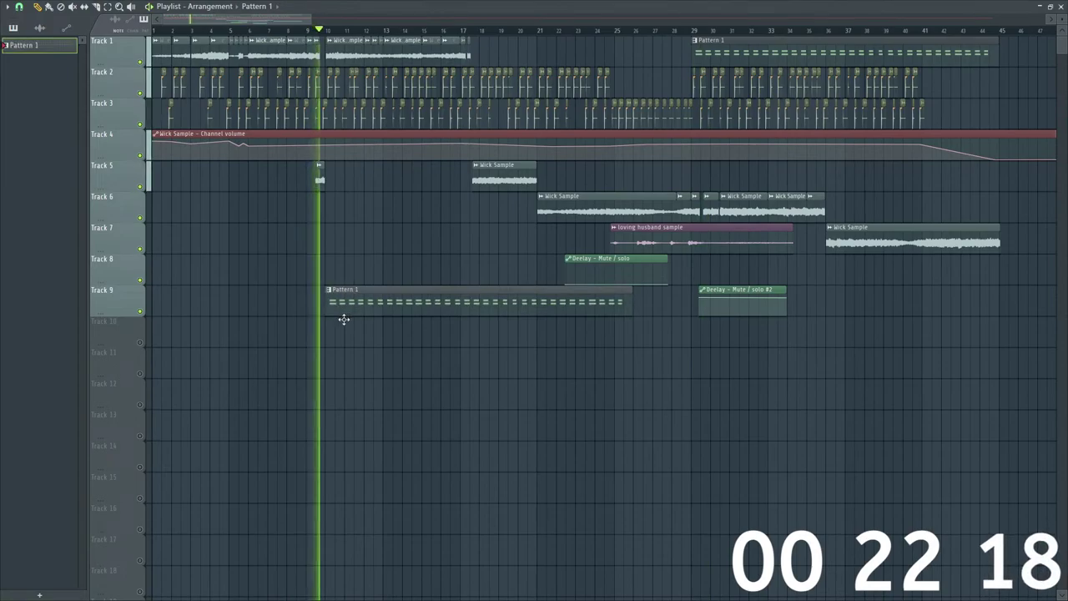
pyautogui.press('space')
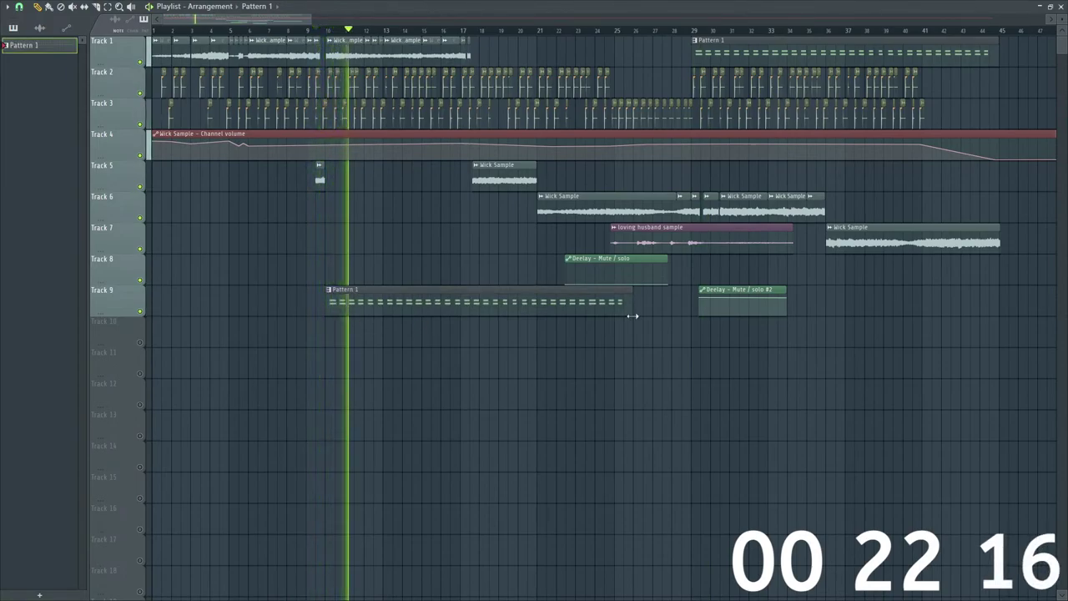
pyautogui.rightClick(503, 310)
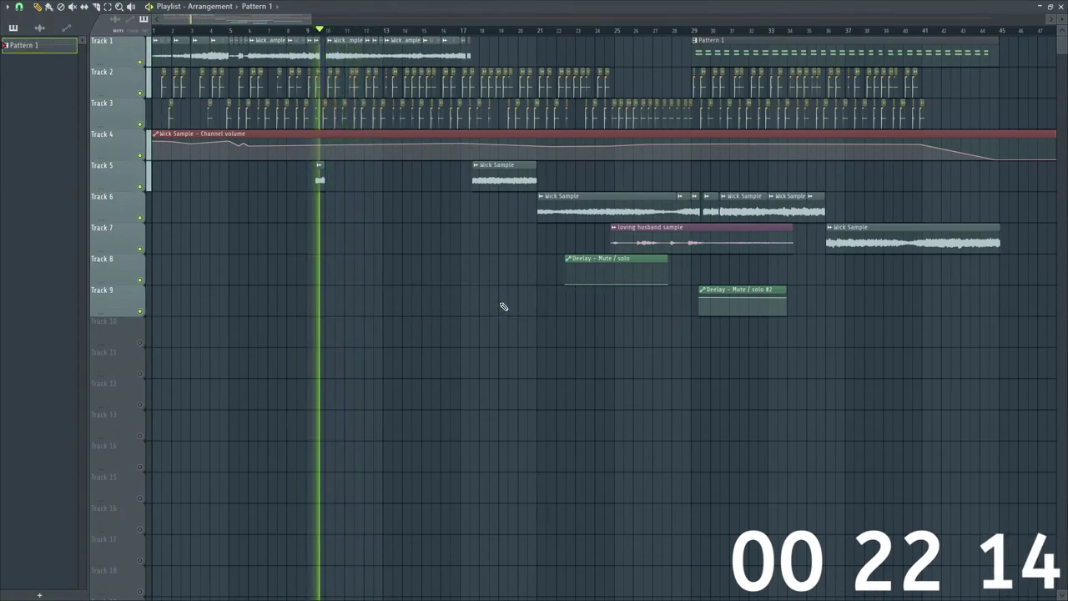
# Step: Create a new pattern and place a one-bar clip of it on Track 7 from bar 9 to bar 10
pyautogui.press('F4')
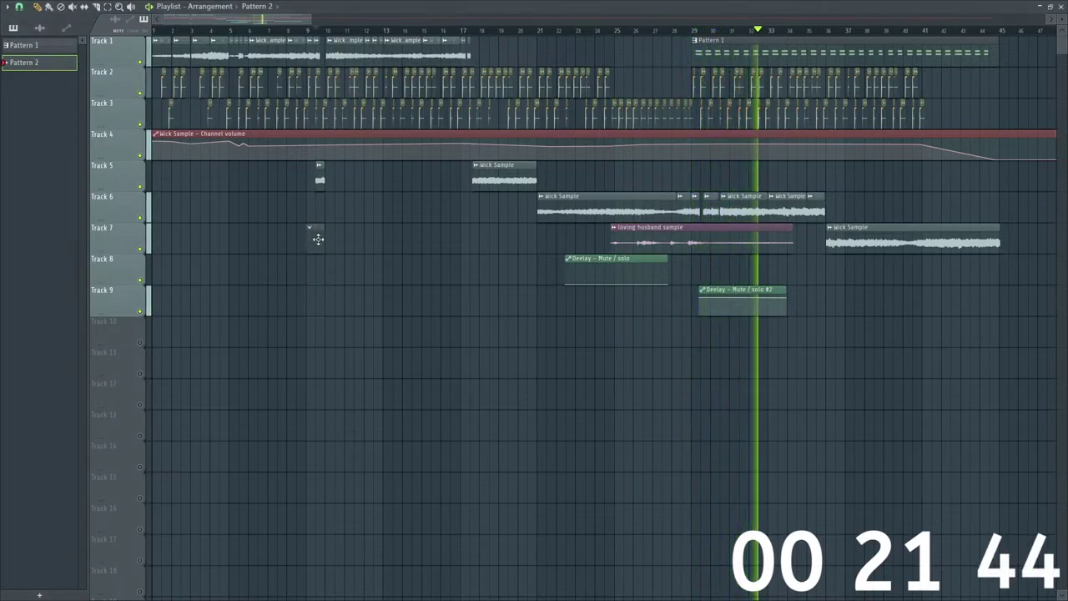
pyautogui.moveTo(311, 19); pyautogui.dragTo(233, 25)
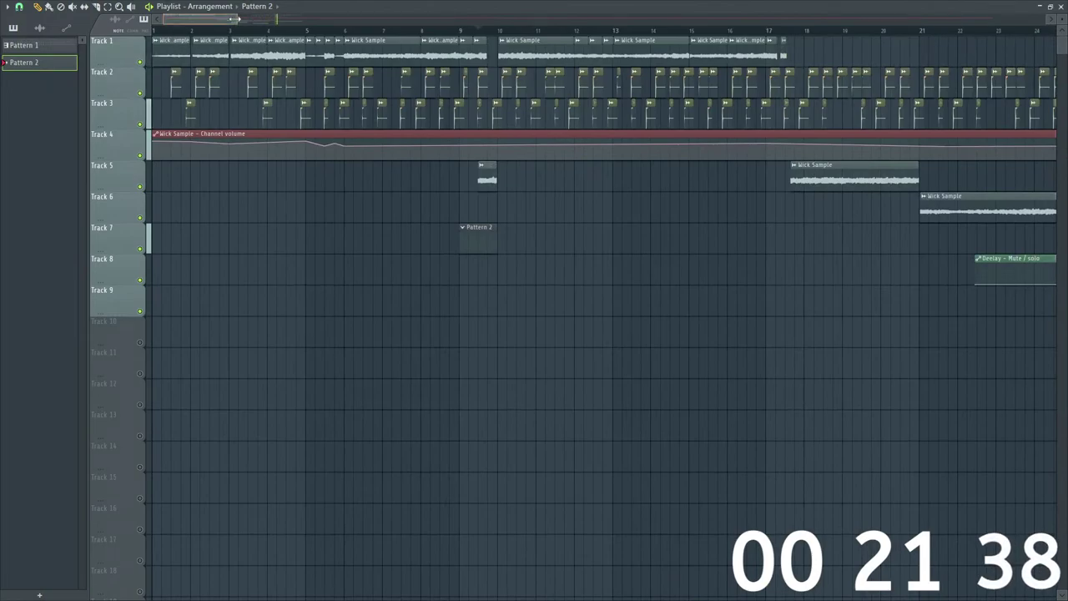
pyautogui.moveTo(235, 19); pyautogui.dragTo(216, 20)
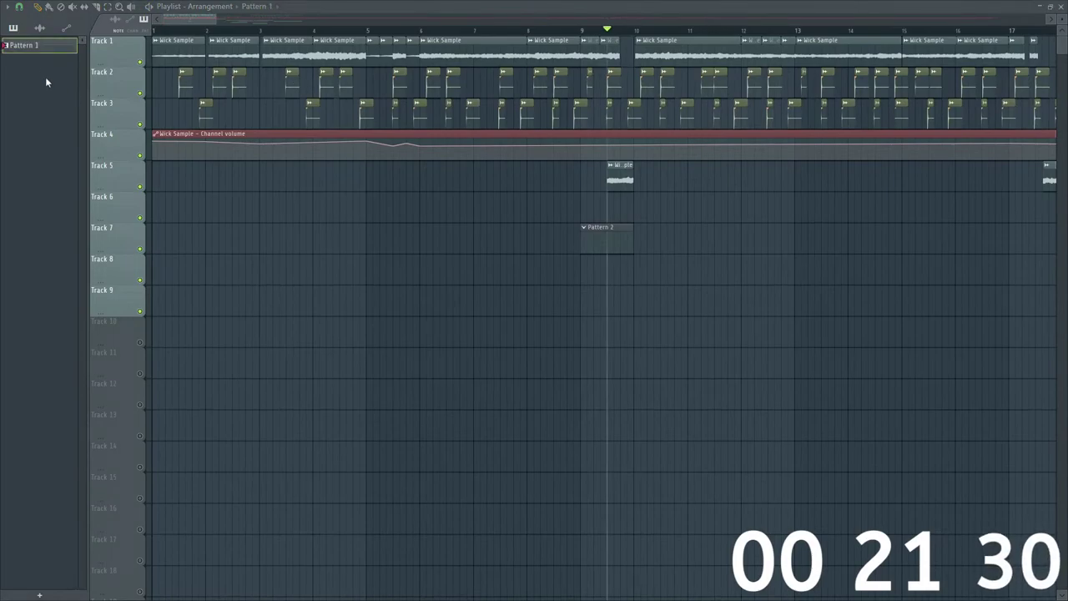
# Step: Rename Pattern 1 as Kick
pyautogui.rightClick(34, 46)
pyautogui.click(70, 105)
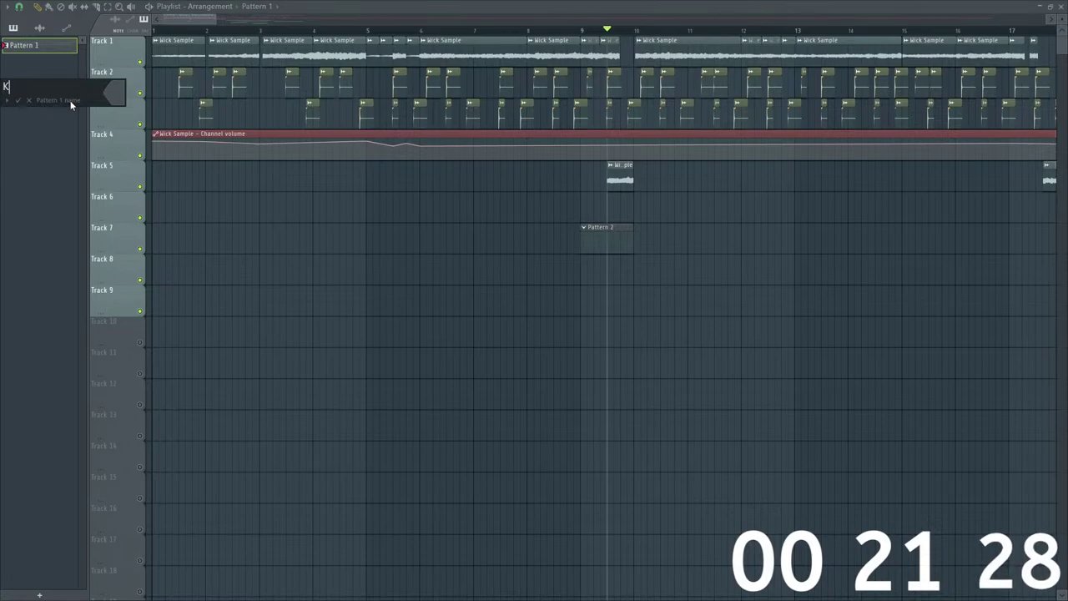
# Step: Play the Kick section repeatedly from bar 29, and continue listening from bar 33
pyautogui.moveTo(225, 15); pyautogui.dragTo(409, 35)
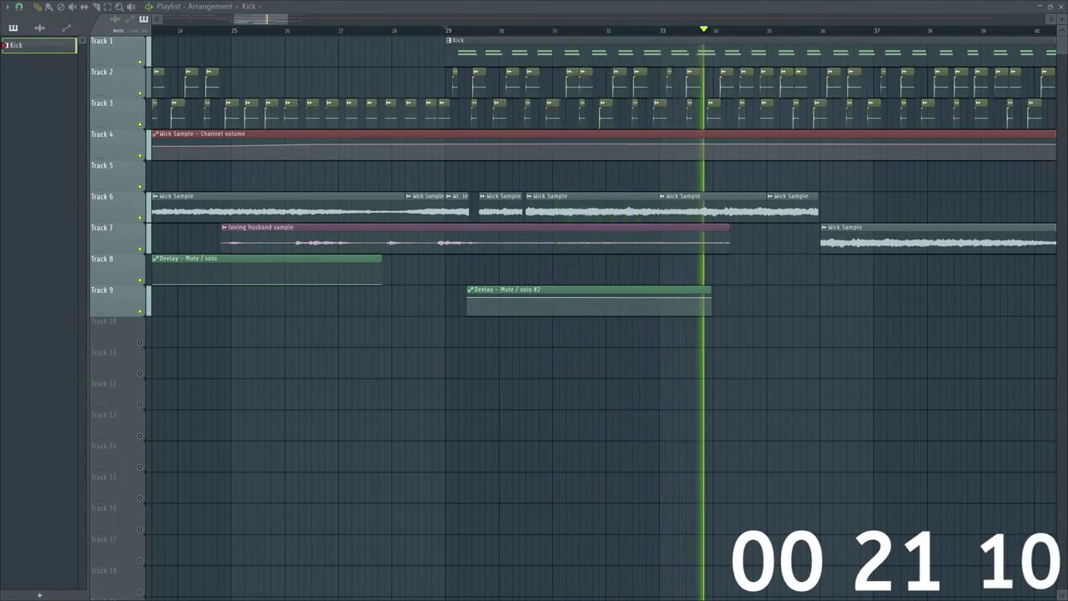
pyautogui.press('space')
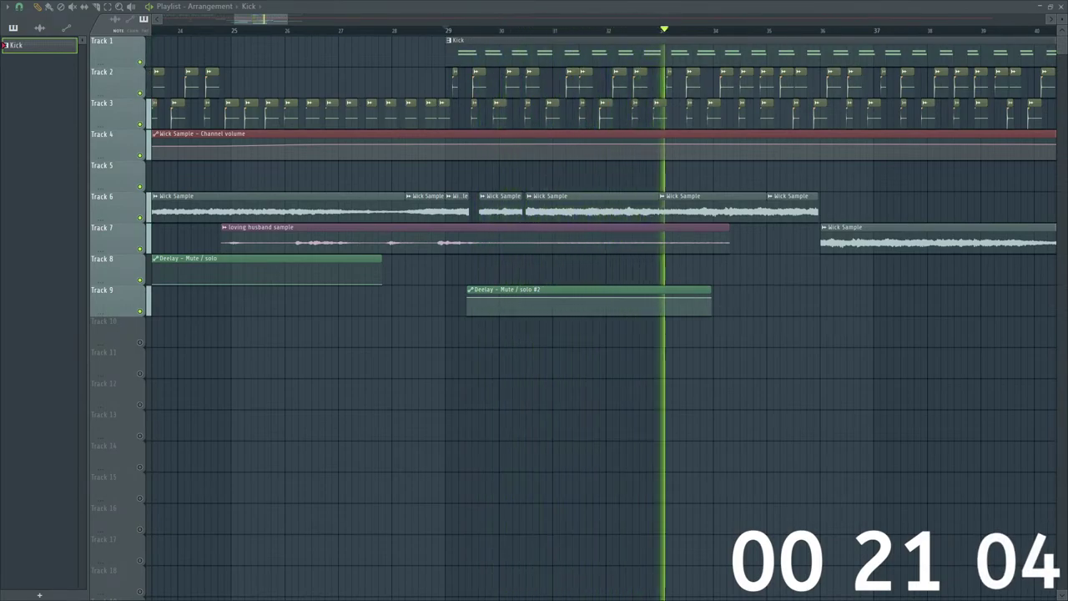
pyautogui.press('space')
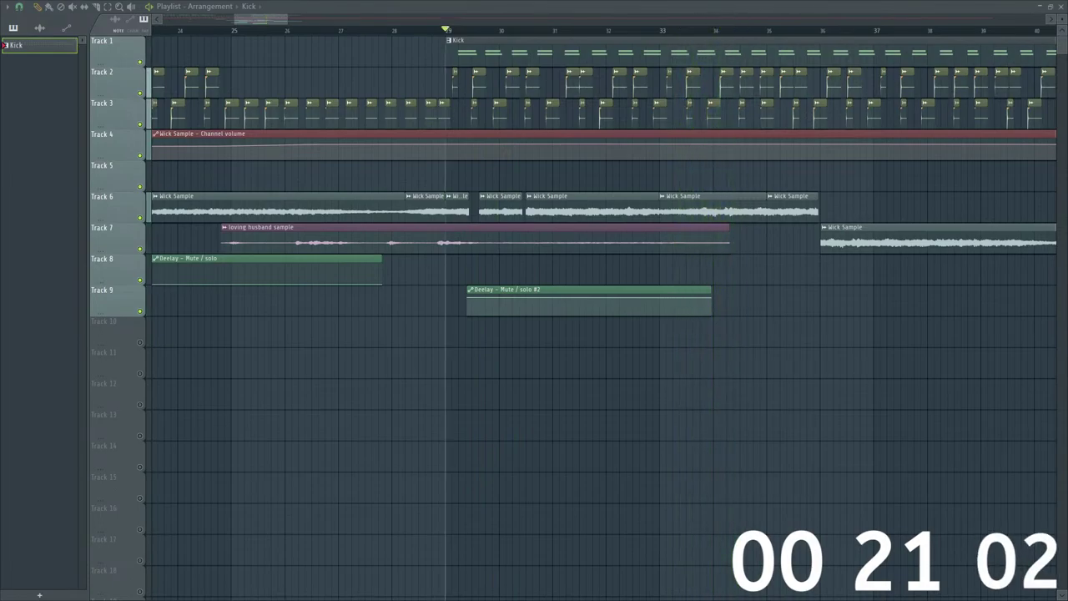
pyautogui.press('space')
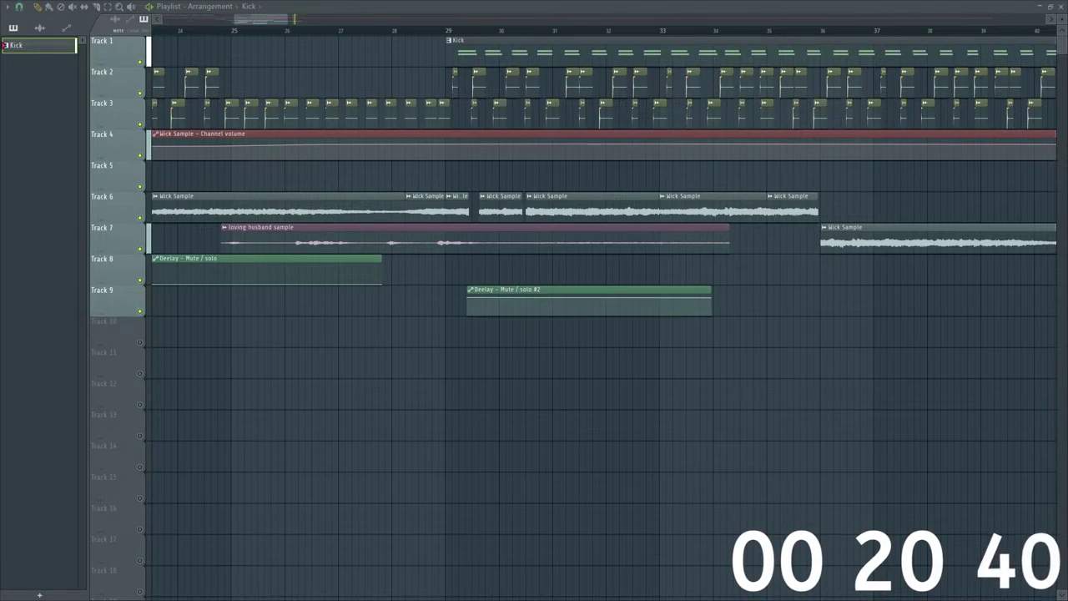
pyautogui.press('space')
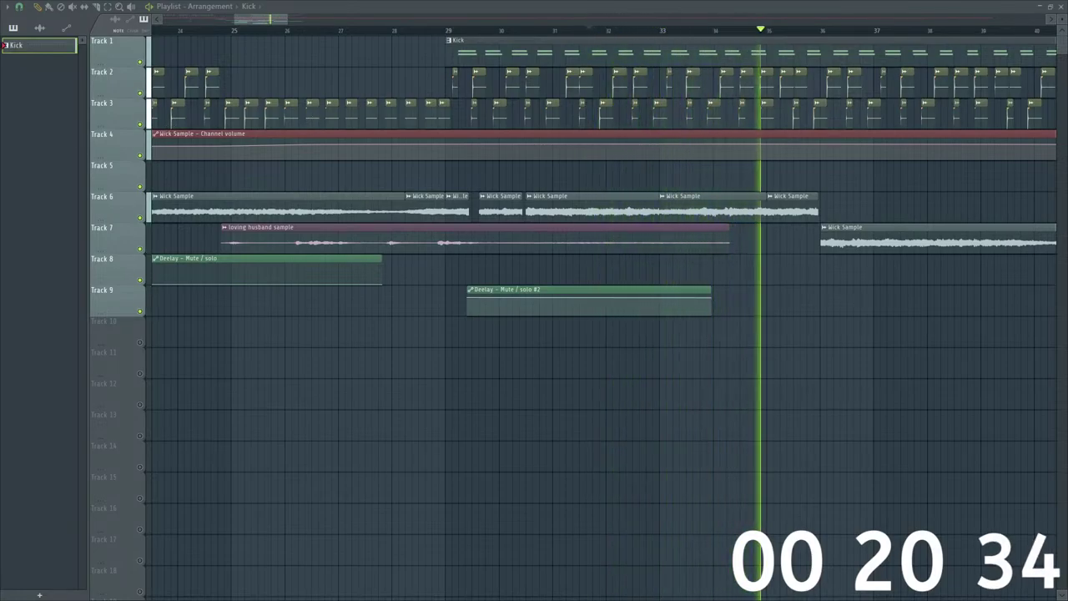
pyautogui.click(661, 30)
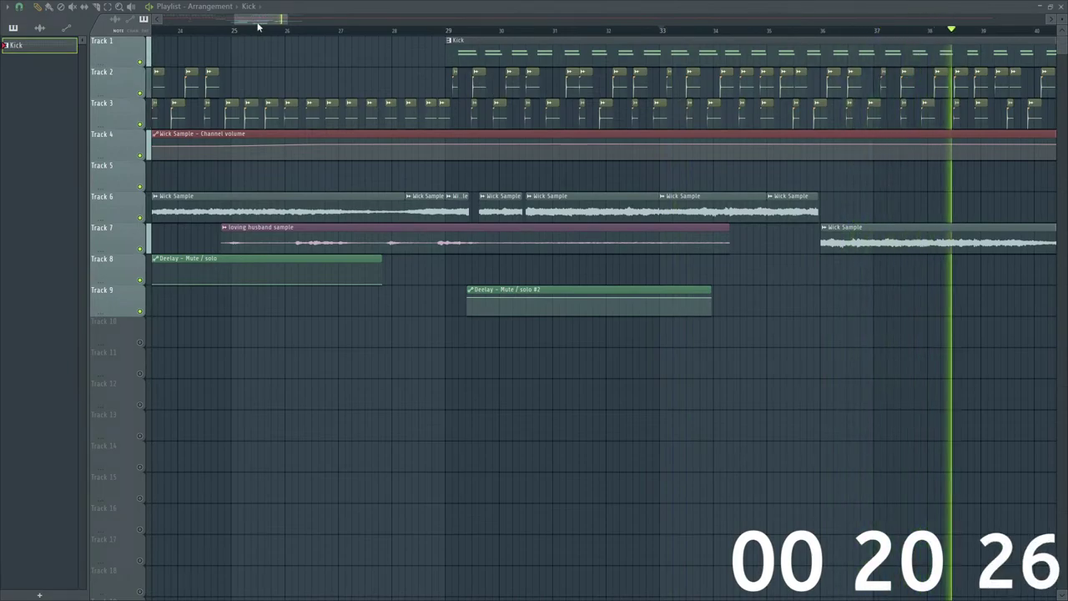
# Step: Lengthen the Pattern 2 clip on Track 7 to end at bar 13, playing from about bar 8.5
pyautogui.moveTo(258, 20)
pyautogui.mouseDown()
pyautogui.moveTo(246, 20)
pyautogui.moveTo(361, 20)
pyautogui.moveTo(257, 10)
pyautogui.mouseUp()
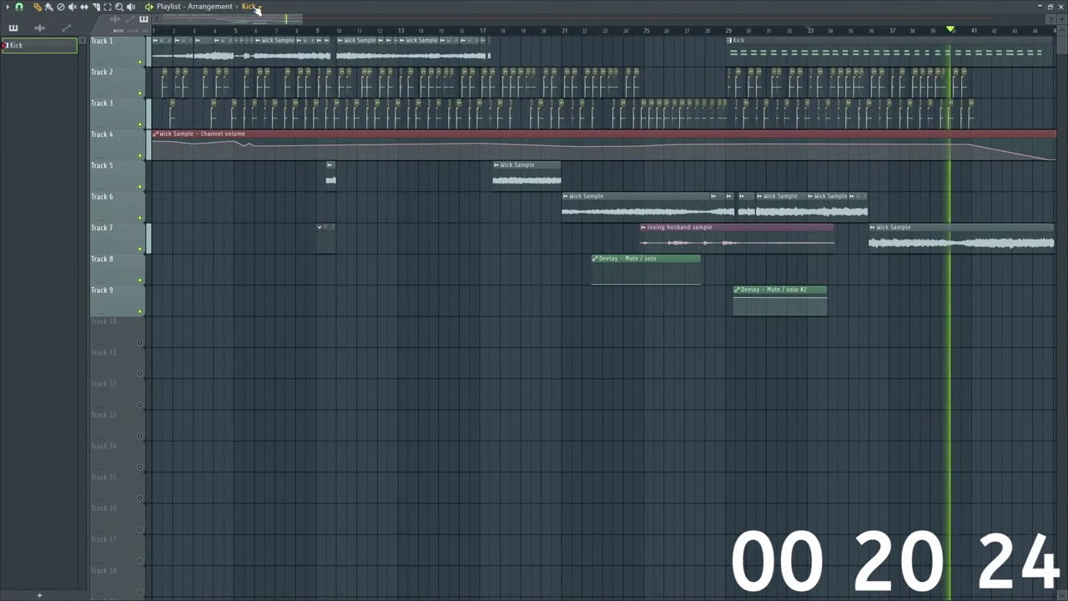
pyautogui.click(303, 30)
pyautogui.press('space')
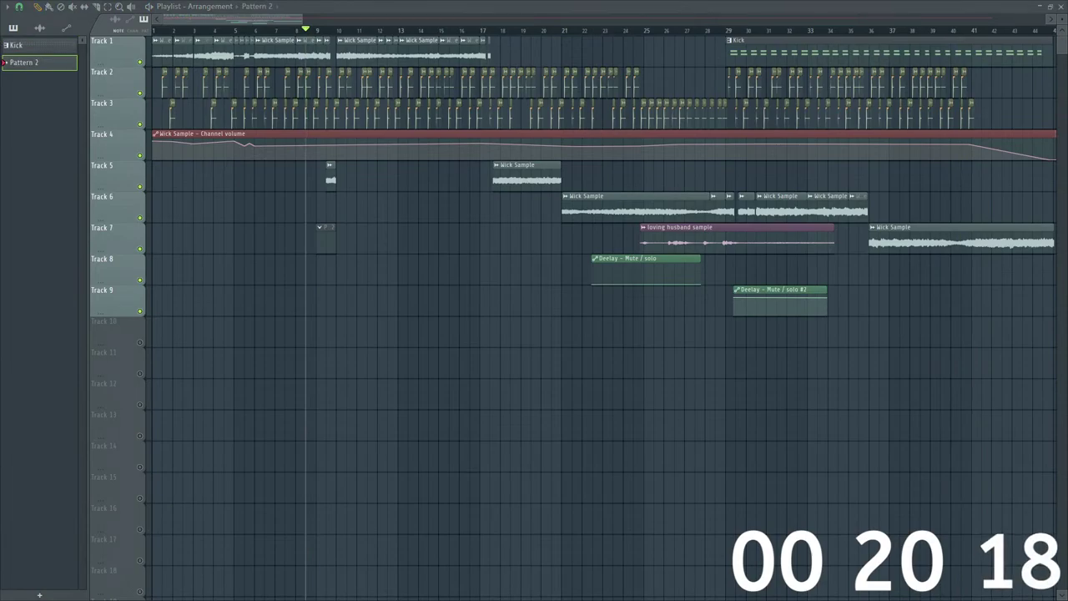
pyautogui.press('space')
pyautogui.moveTo(335, 242); pyautogui.dragTo(395, 243)
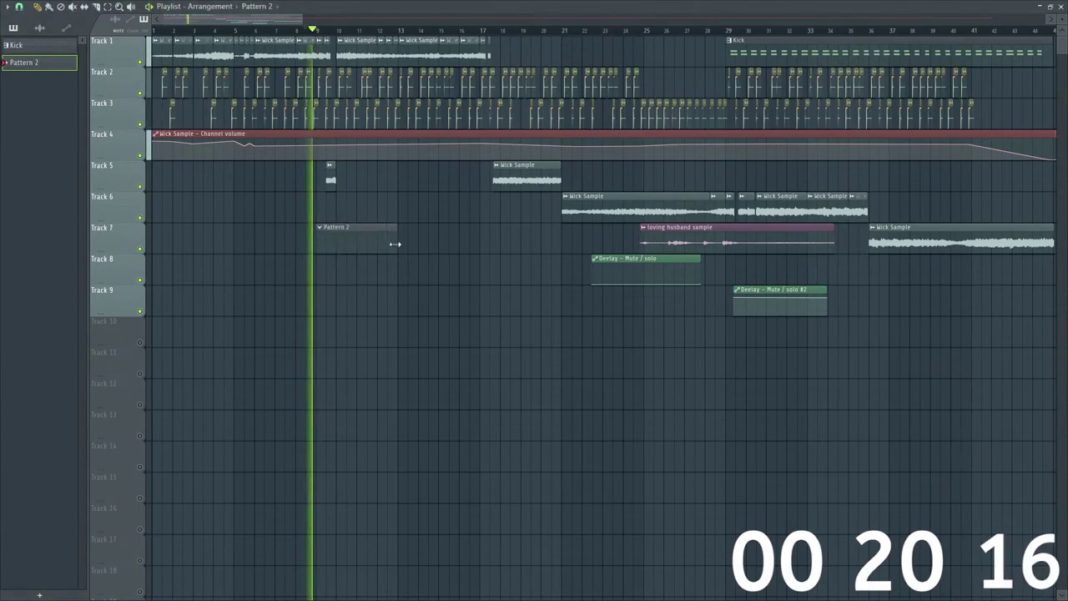
# Step: Audition the section under the Pattern 2 clip repeatedly from about bar 8.5
pyautogui.moveTo(302, 18); pyautogui.dragTo(221, 17)
pyautogui.press('space')
pyautogui.press('space')
pyautogui.press('space')
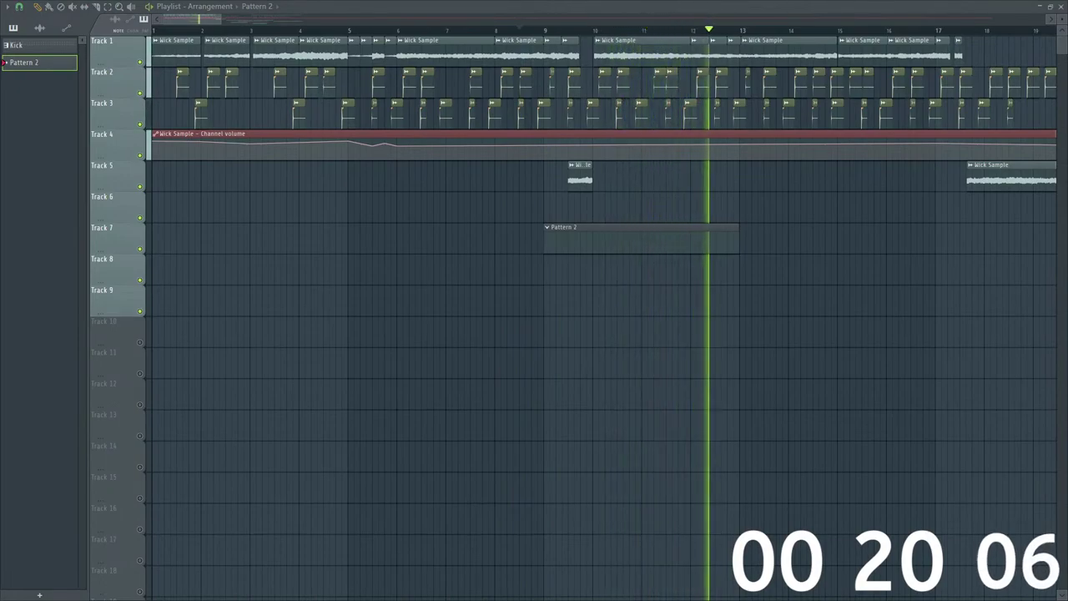
pyautogui.press('space')
pyautogui.press('space')
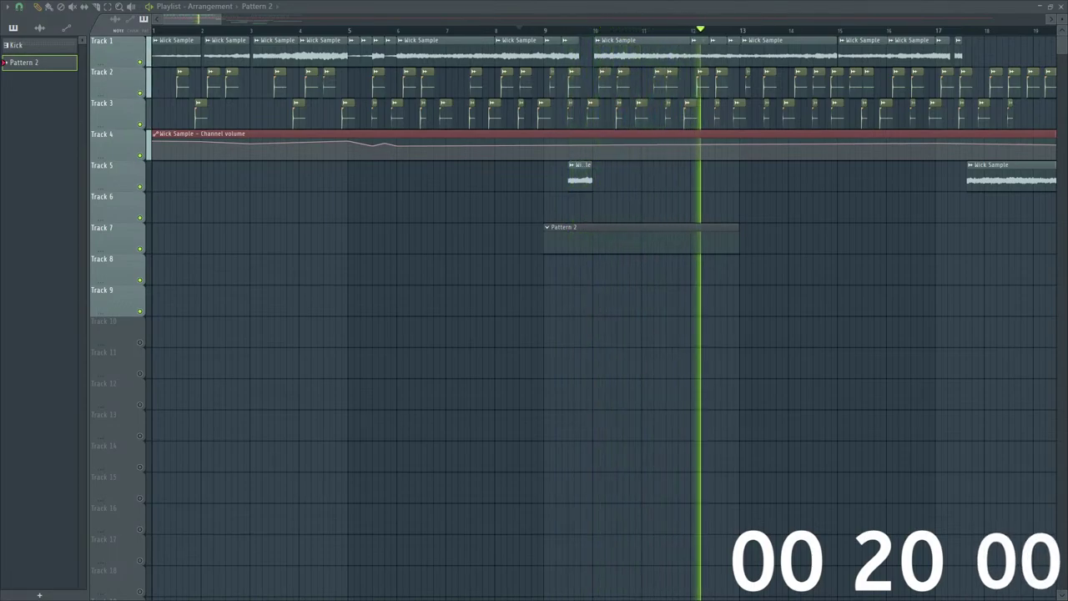
pyautogui.press('space')
pyautogui.press('space')
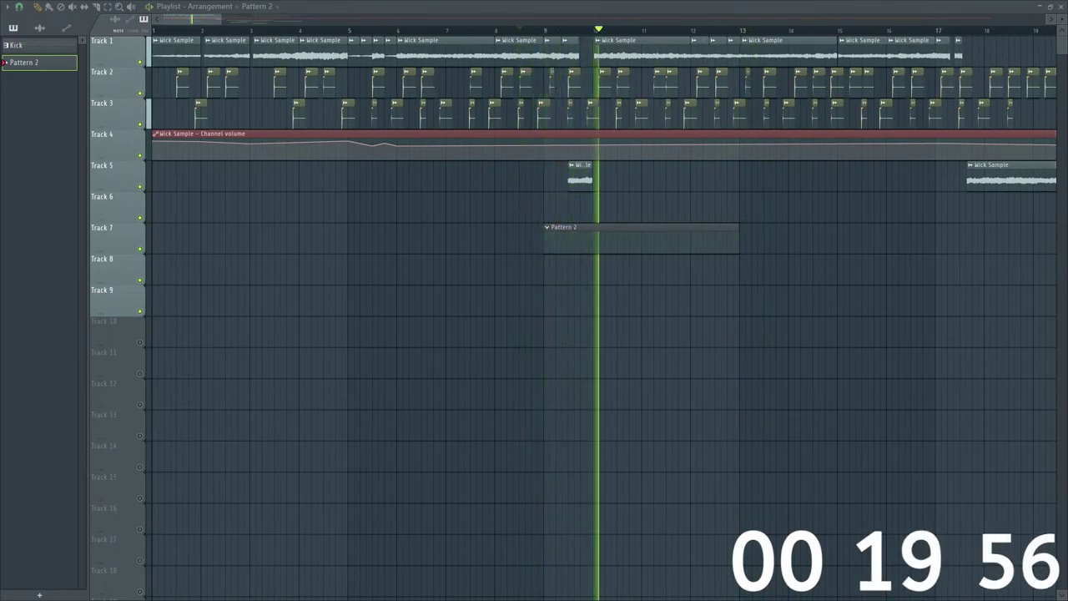
# Step: Add a Pattern 2 note every half bar from bar 9 and check the rhythm from just before bar 9
pyautogui.press('space')
pyautogui.press('space')
pyautogui.press('space')
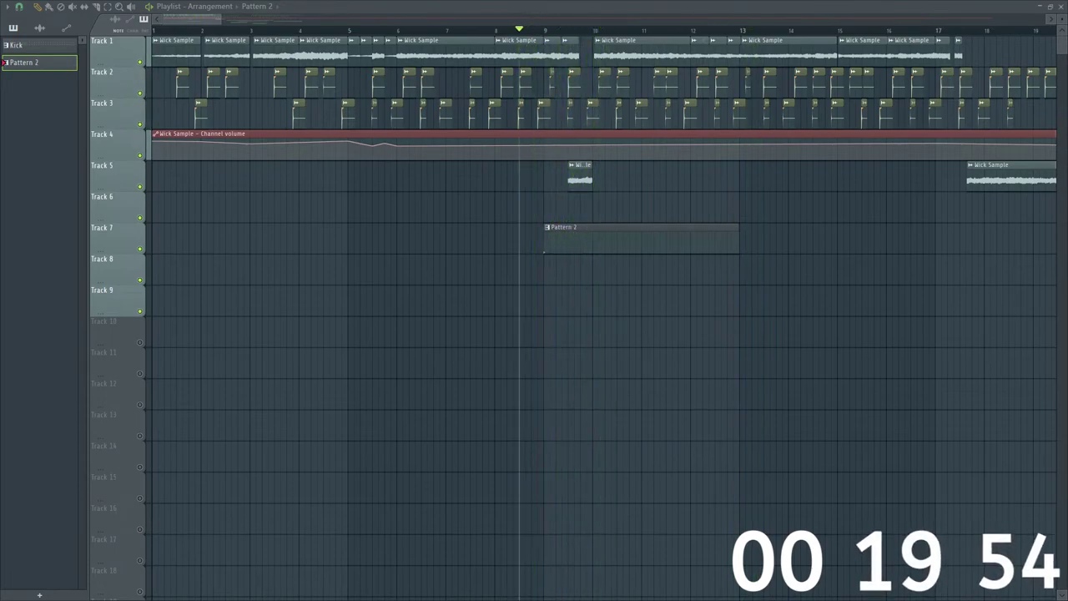
pyautogui.click(538, 31)
pyautogui.press('space')
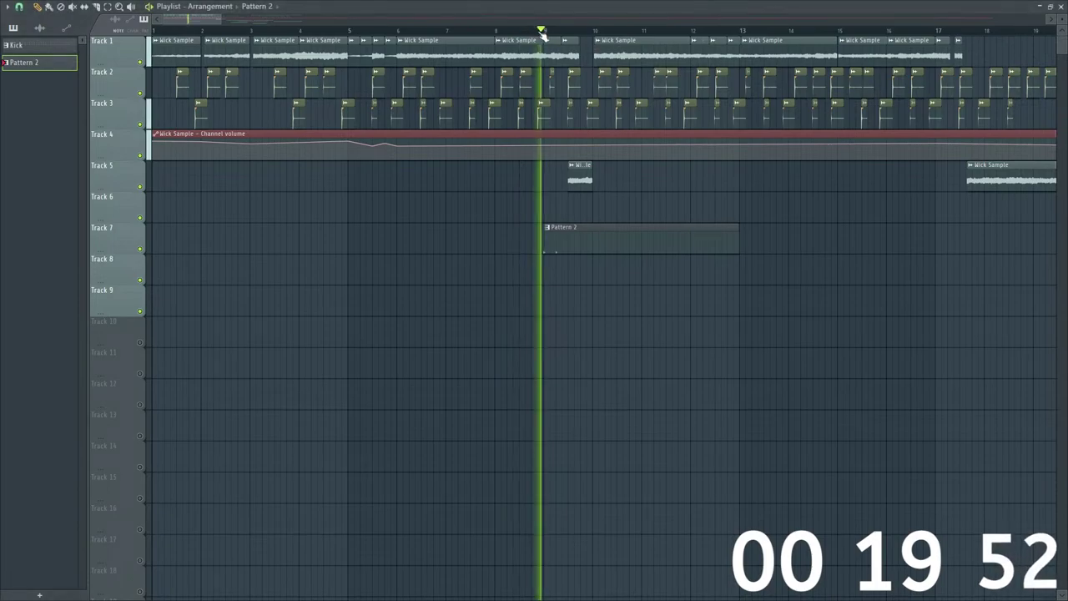
pyautogui.press('space')
pyautogui.press('space')
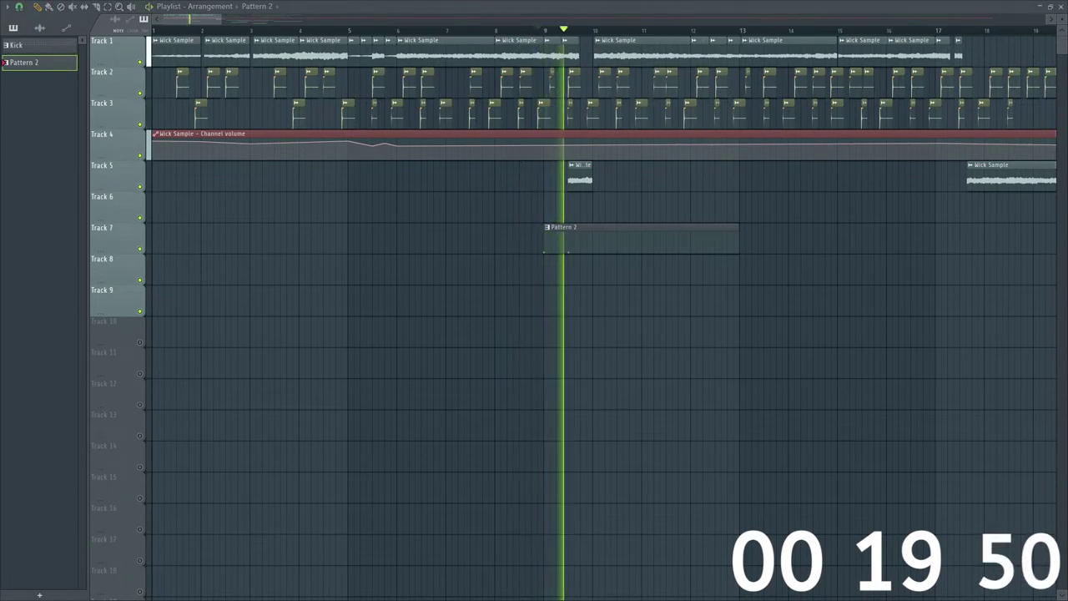
pyautogui.press('space')
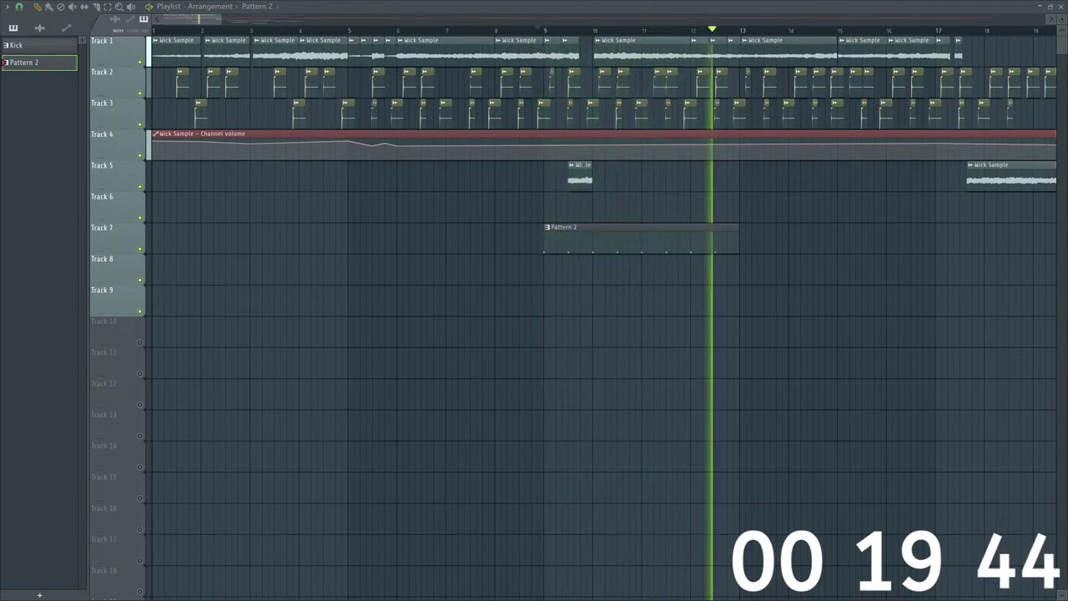
pyautogui.press('space')
pyautogui.press('space')
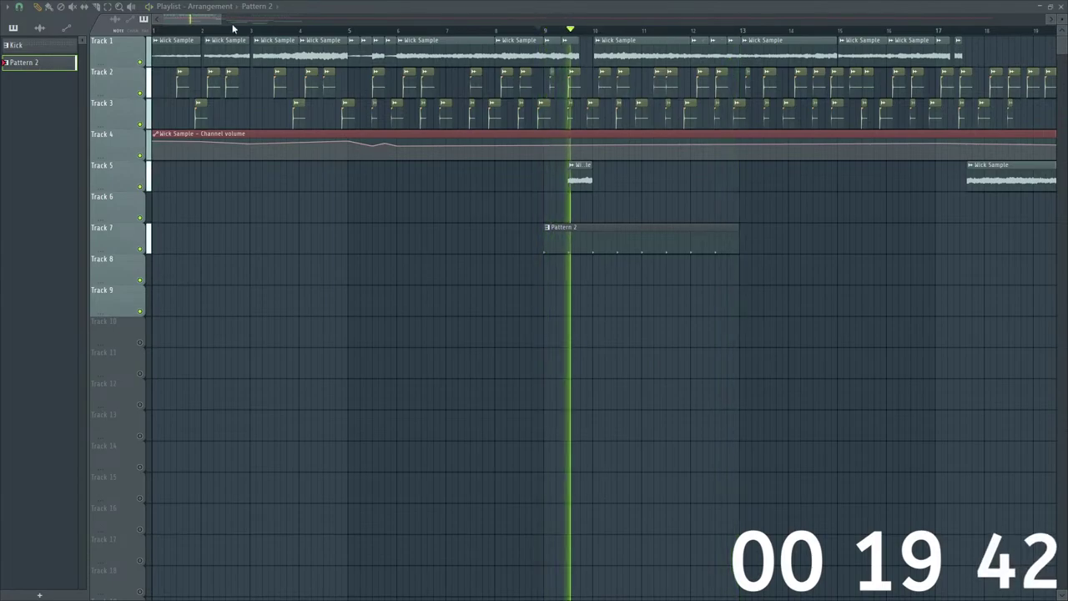
# Step: Extend the Pattern 2 clip on Track 7 to end at bar 21 and rename the pattern as Hat
pyautogui.moveTo(220, 19); pyautogui.dragTo(415, 19)
pyautogui.moveTo(287, 237); pyautogui.dragTo(378, 237)
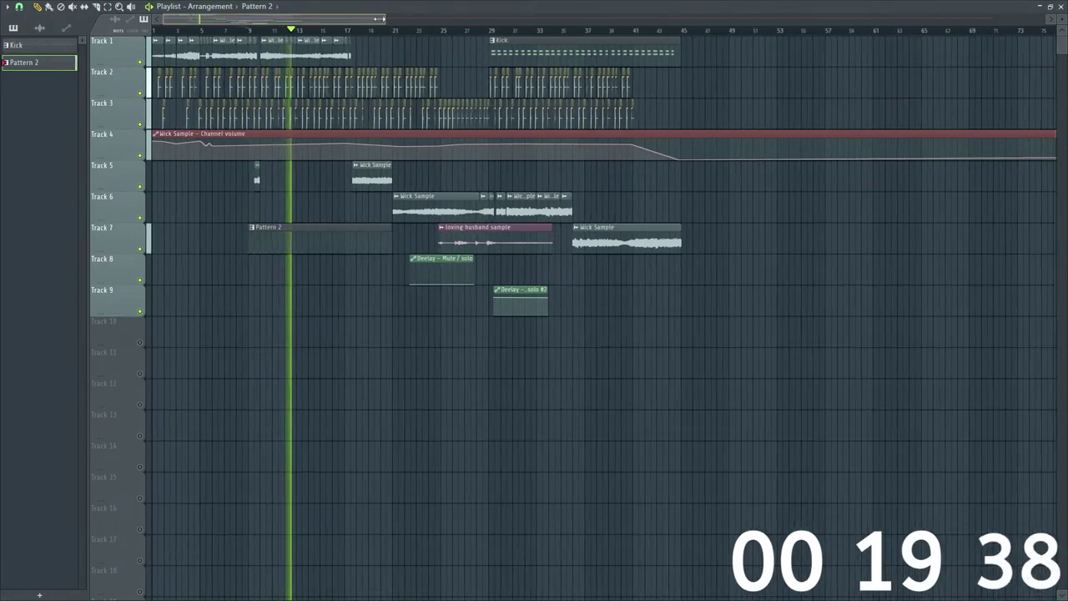
pyautogui.scroll(3, 420, 18)
pyautogui.rightClick(59, 60)
pyautogui.click(72, 112)
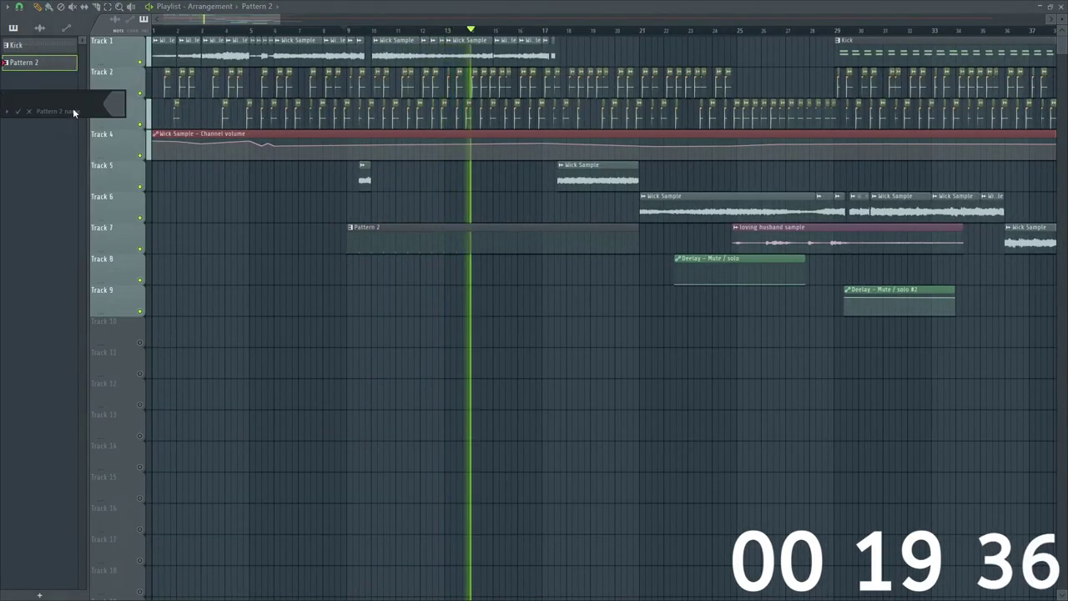
pyautogui.write('Hat')
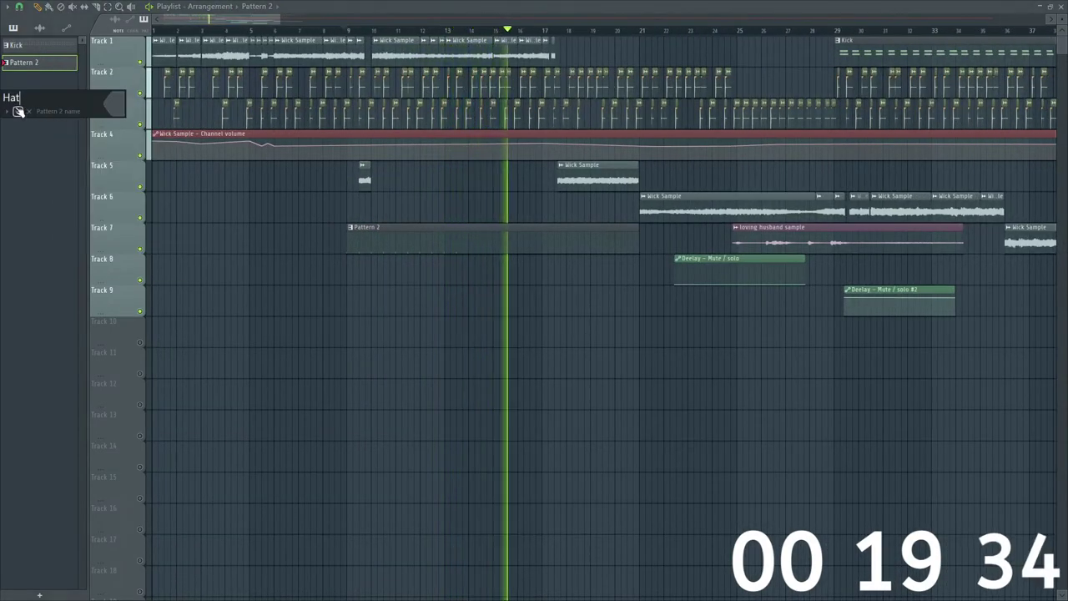
pyautogui.press('Return')
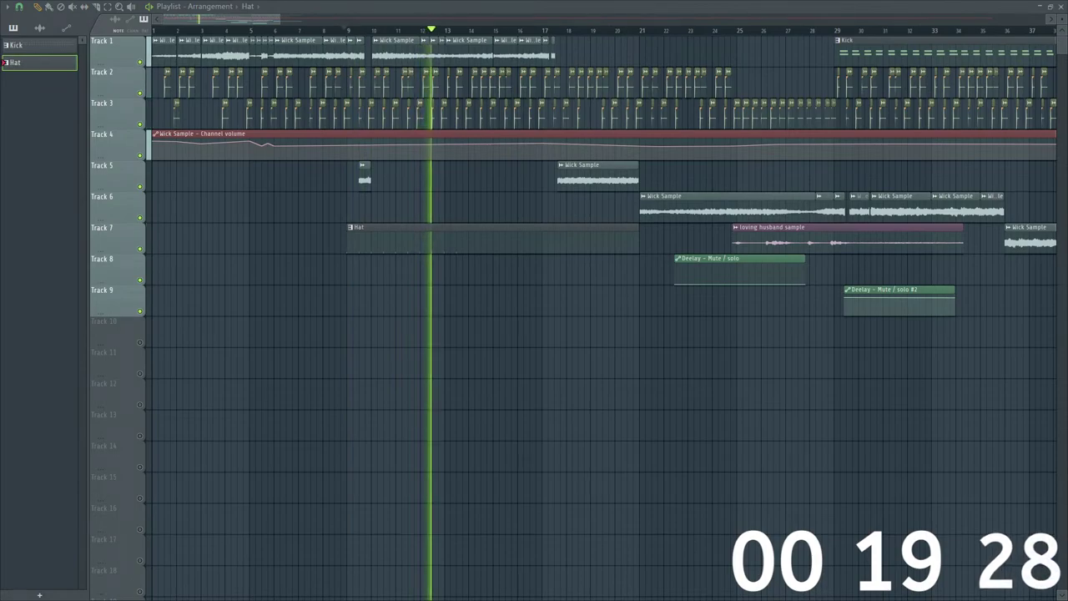
# Step: Continue the Hat notes to bar 21, raise all but the one near bar 12.5 in pitch, and play from just before bar 9
pyautogui.press('space')
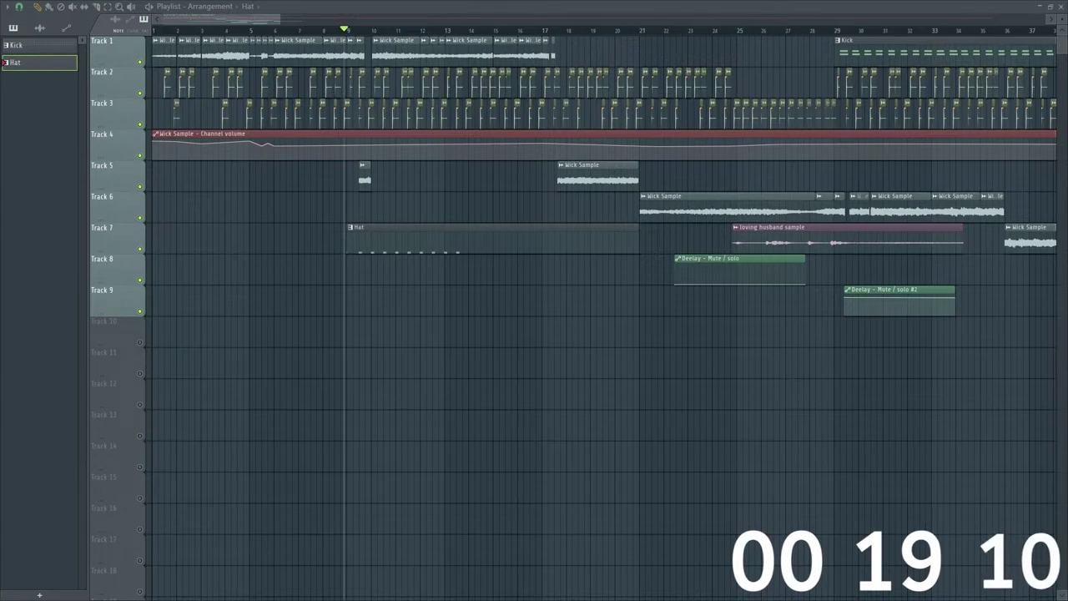
pyautogui.press('space')
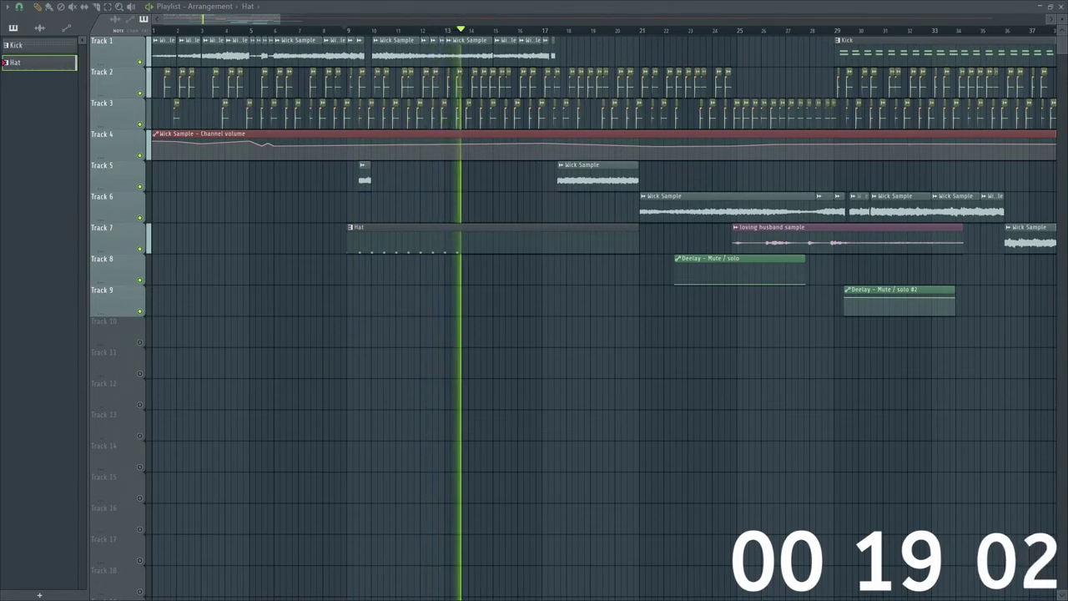
pyautogui.press('space')
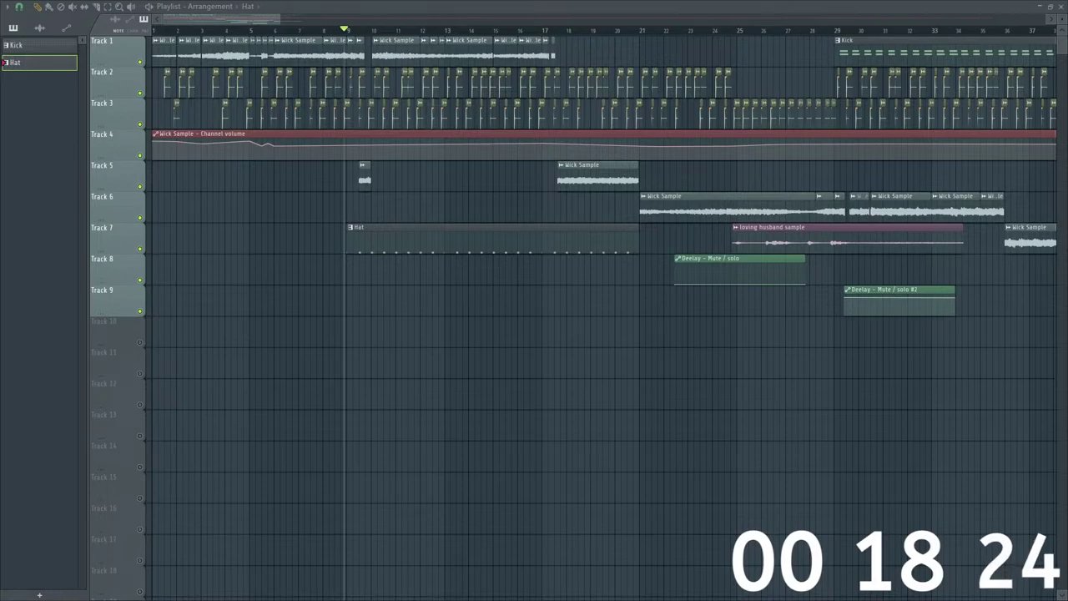
pyautogui.press('space')
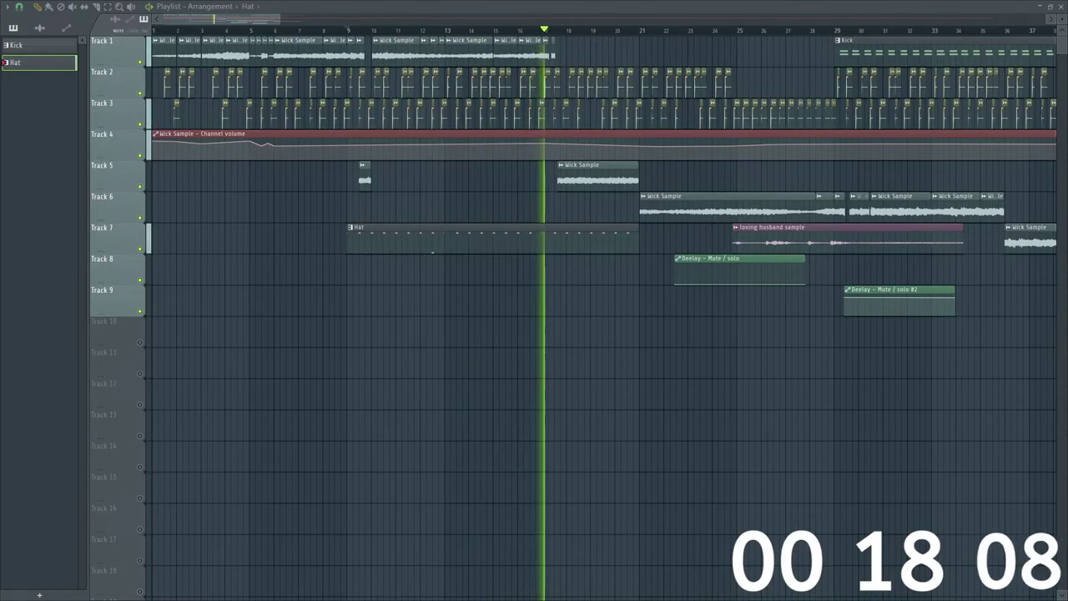
# Step: Replace the low Hat note near bar 12.5 with a longer, higher one starting at bar 12, auditioning the section repeatedly
pyautogui.press('space')
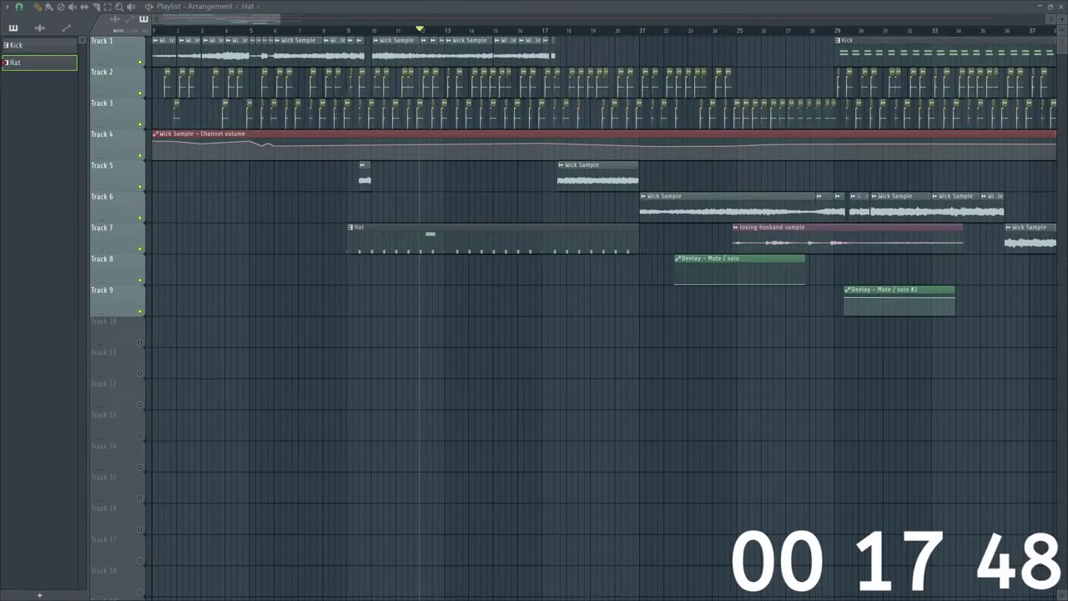
pyautogui.press('space')
# Step: Add long high Hat notes near bars 14, 17, 18.5 and 20 plus low accents, and audition from just before bar 9
pyautogui.press('space')
pyautogui.press('space')
pyautogui.press('space')
pyautogui.hotkey('shift', 'Left')
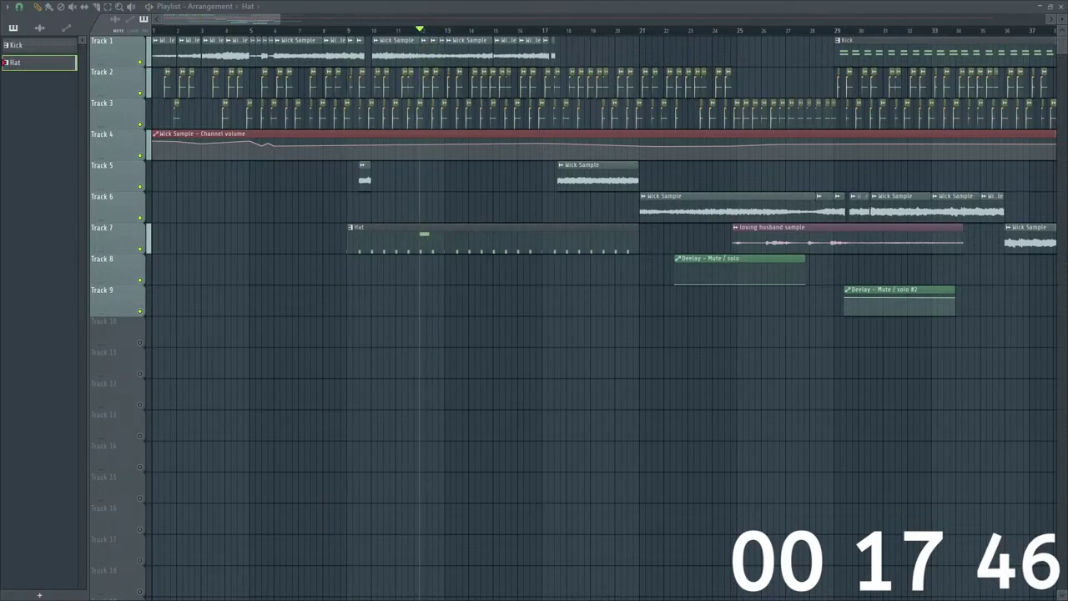
pyautogui.press('space')
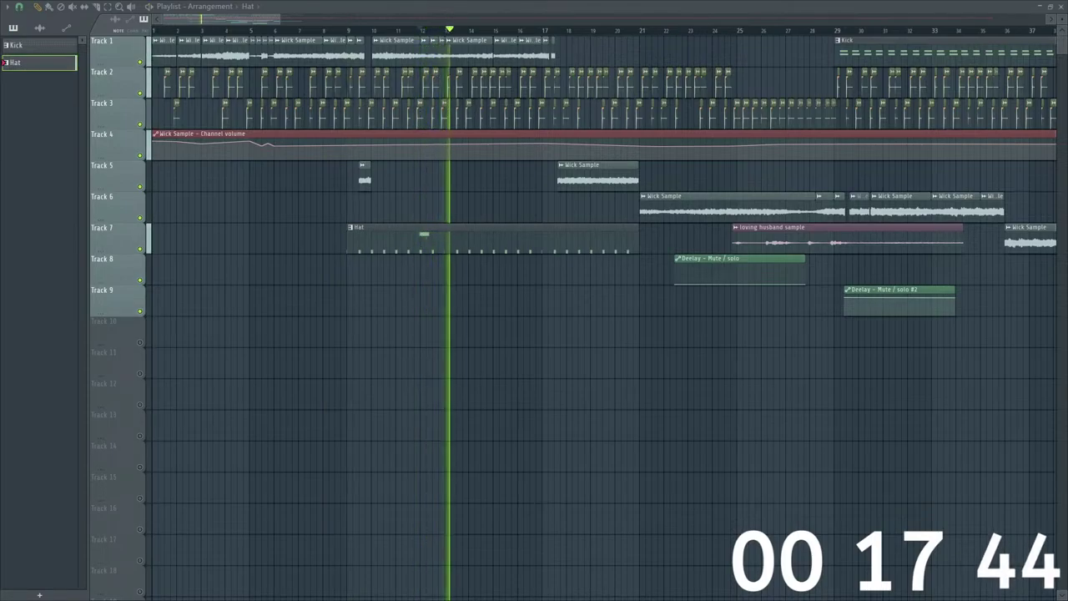
pyautogui.press('space')
pyautogui.press('space')
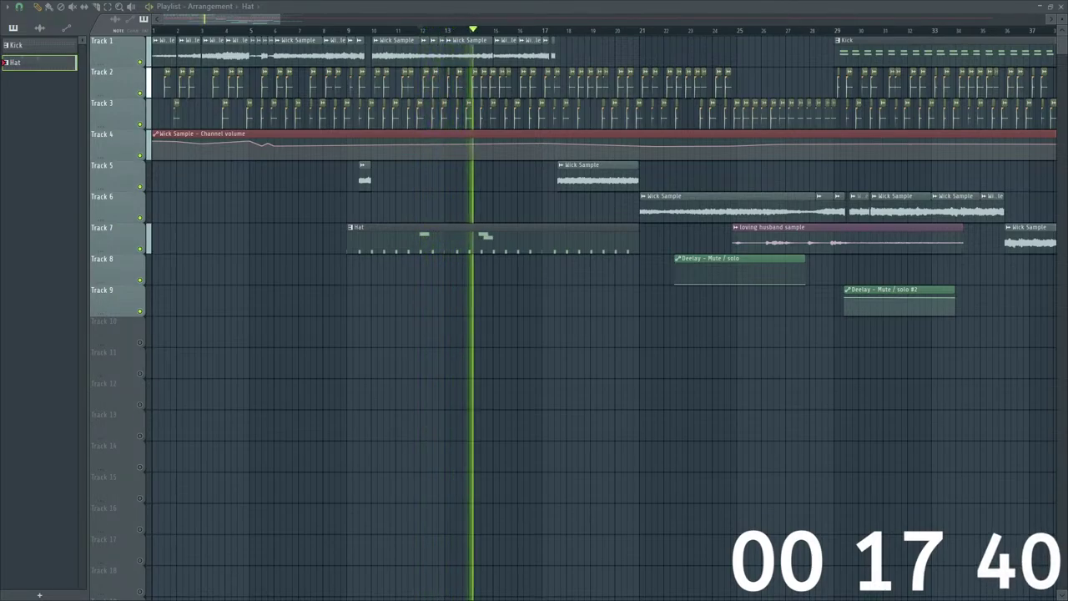
pyautogui.press('space')
pyautogui.press('space')
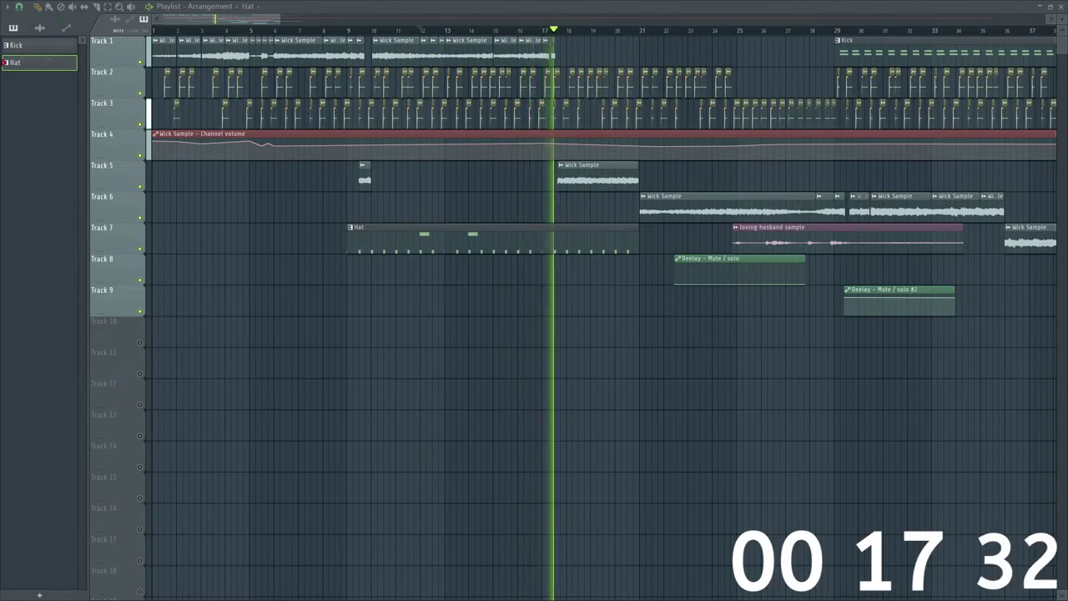
pyautogui.press('space')
pyautogui.press('space')
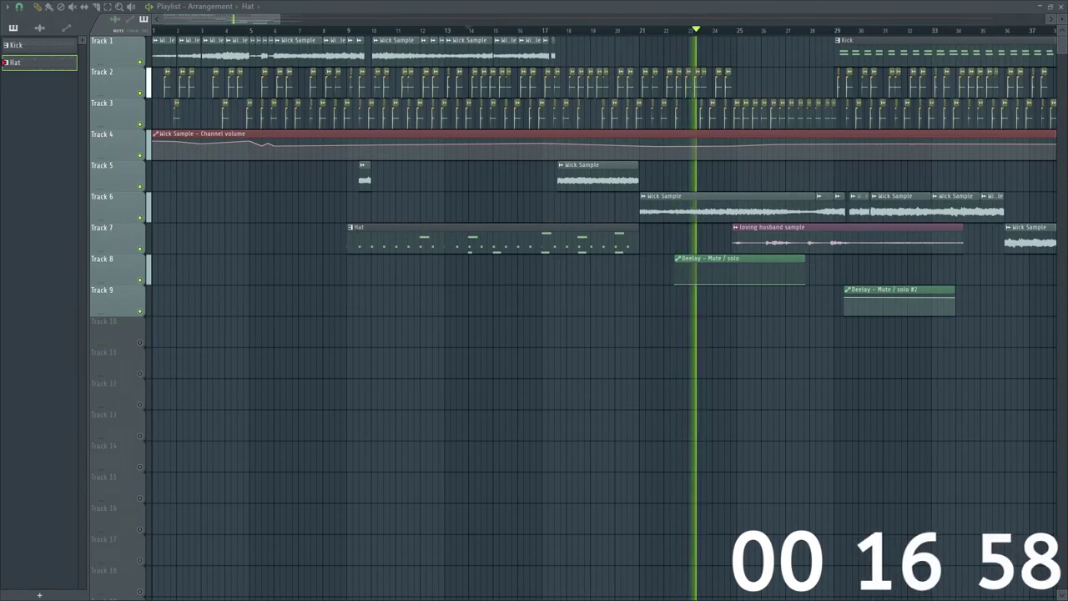
pyautogui.click(345, 31)
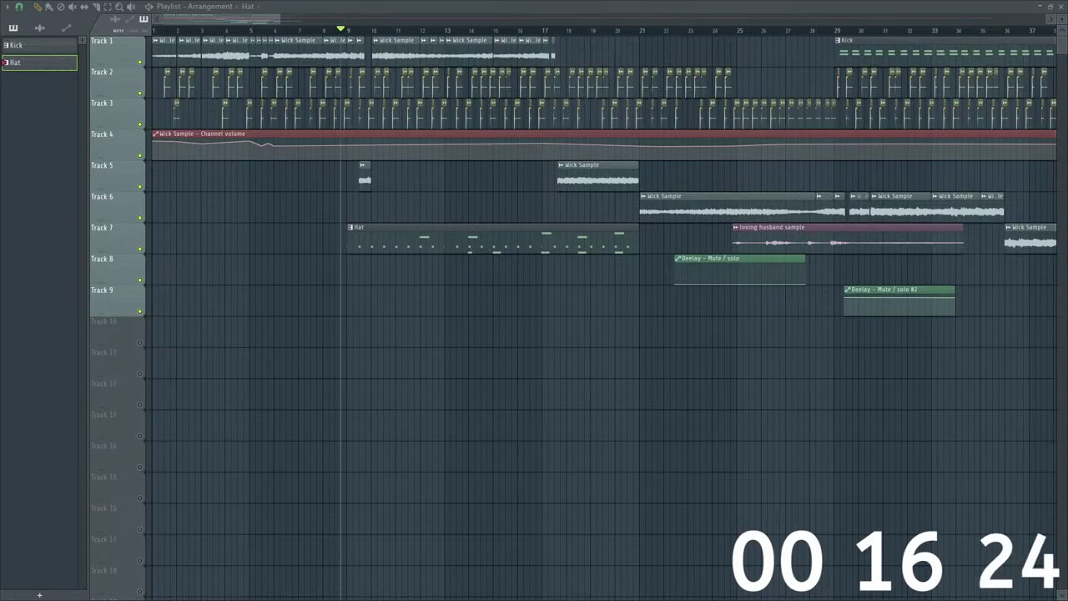
pyautogui.press('space')
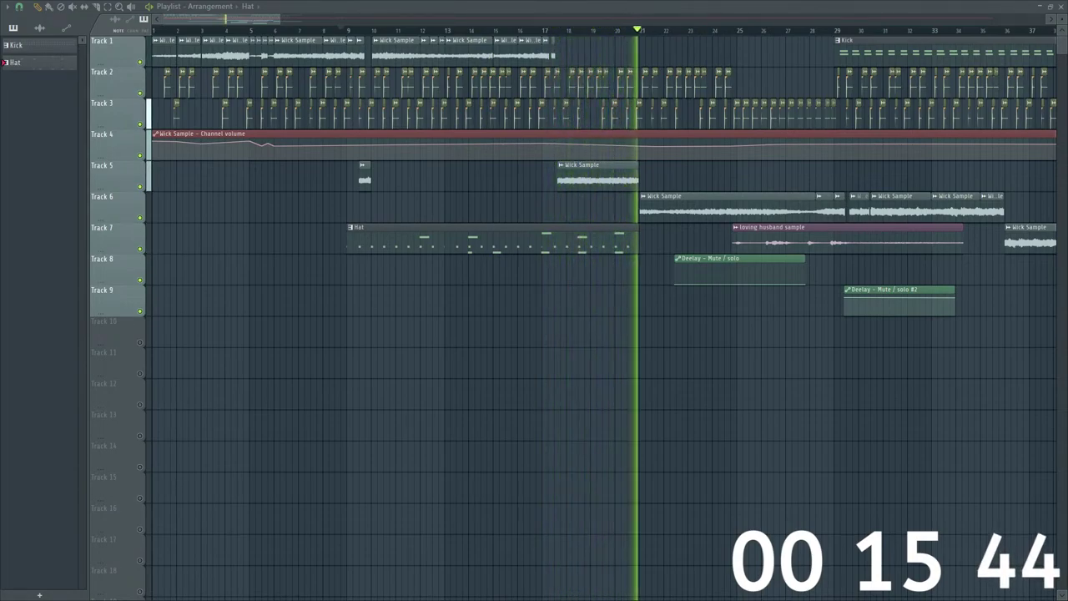
pyautogui.click(349, 32)
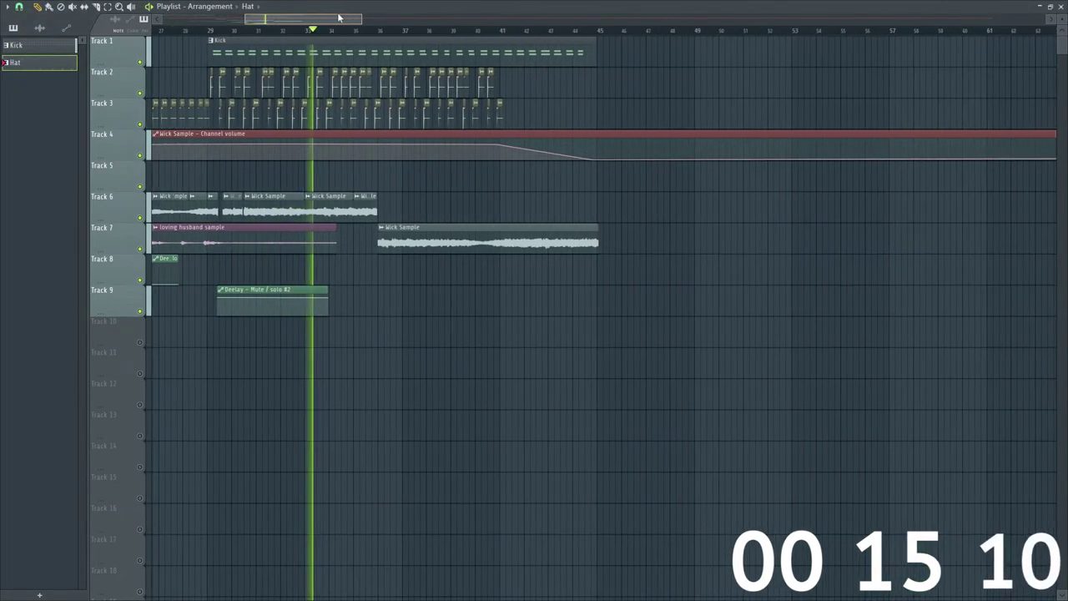
# Step: Try a Hat clip on Track 5 at bar 29, play from there, and remove the clip
pyautogui.click(504, 178)
pyautogui.moveTo(550, 177); pyautogui.dragTo(543, 177)
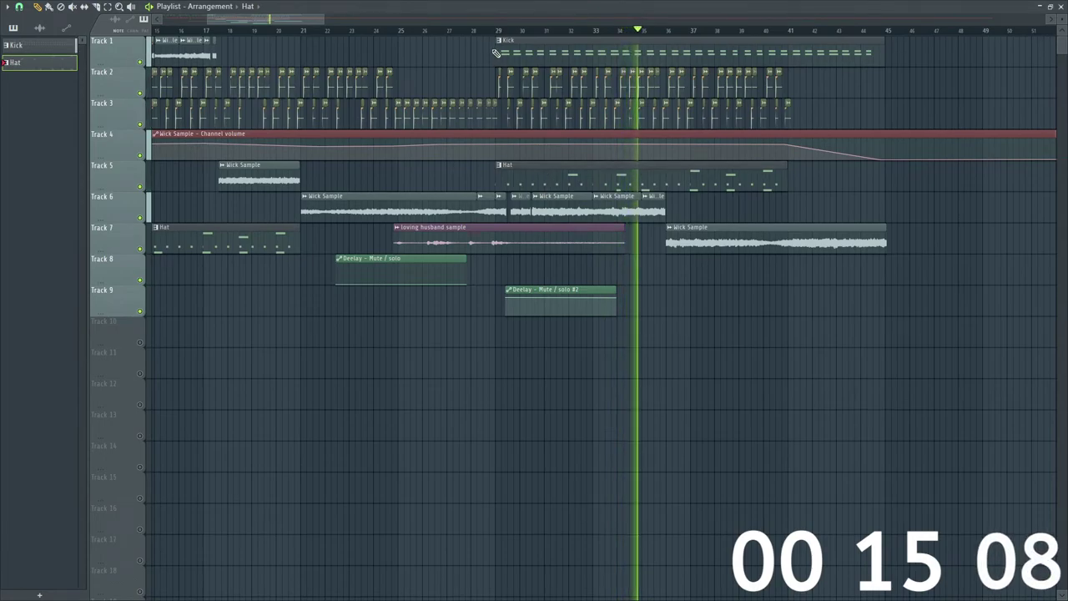
pyautogui.click(495, 30)
pyautogui.rightClick(530, 165)
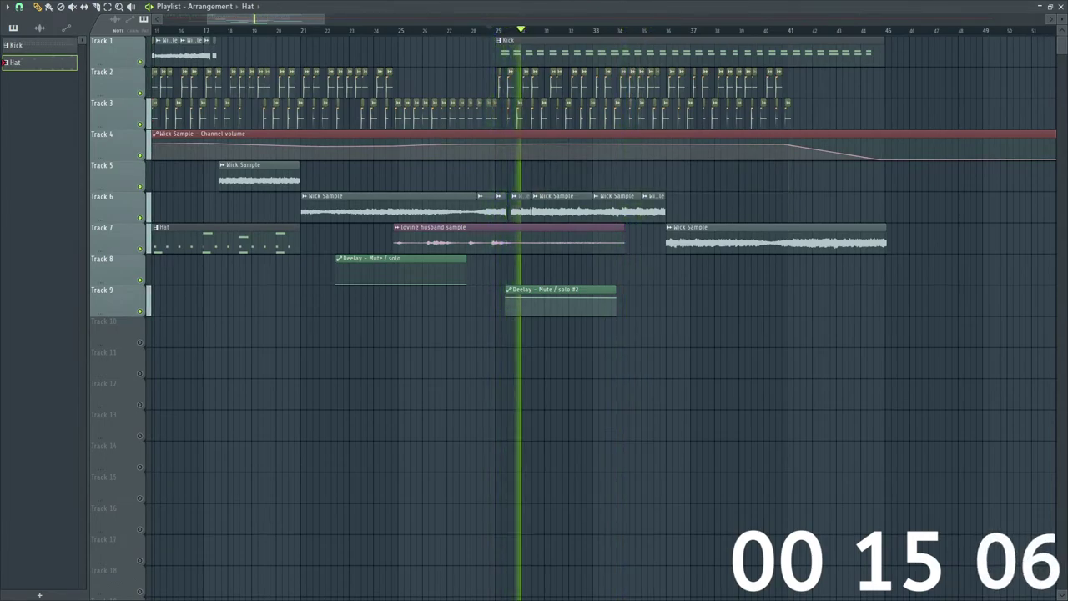
# Step: Create Pattern 3 and place it on Track 5 from bar 29 to bar 45
pyautogui.press('F4')
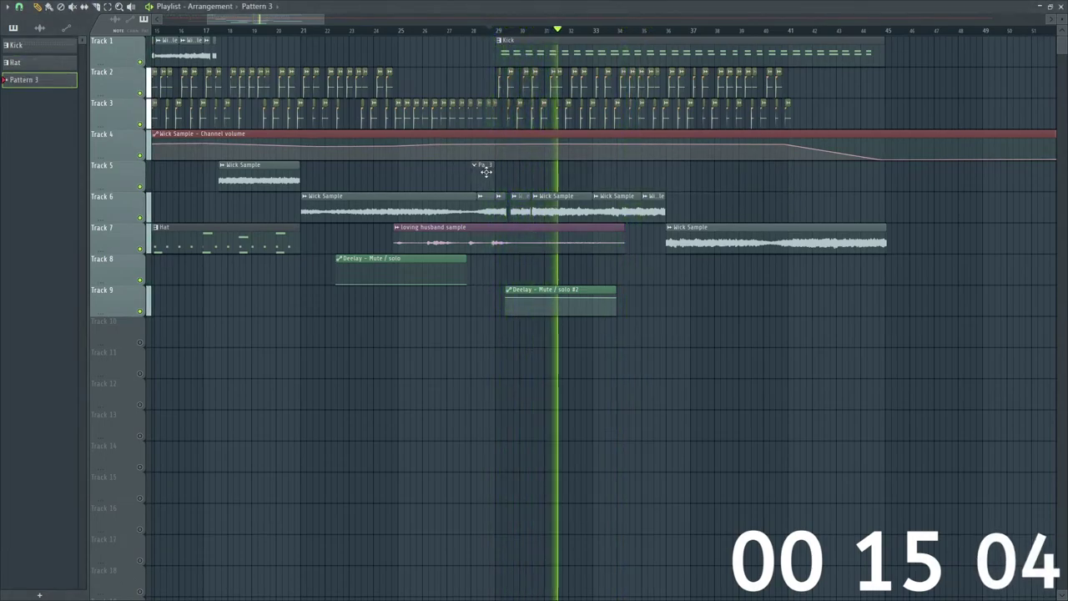
pyautogui.click(505, 171)
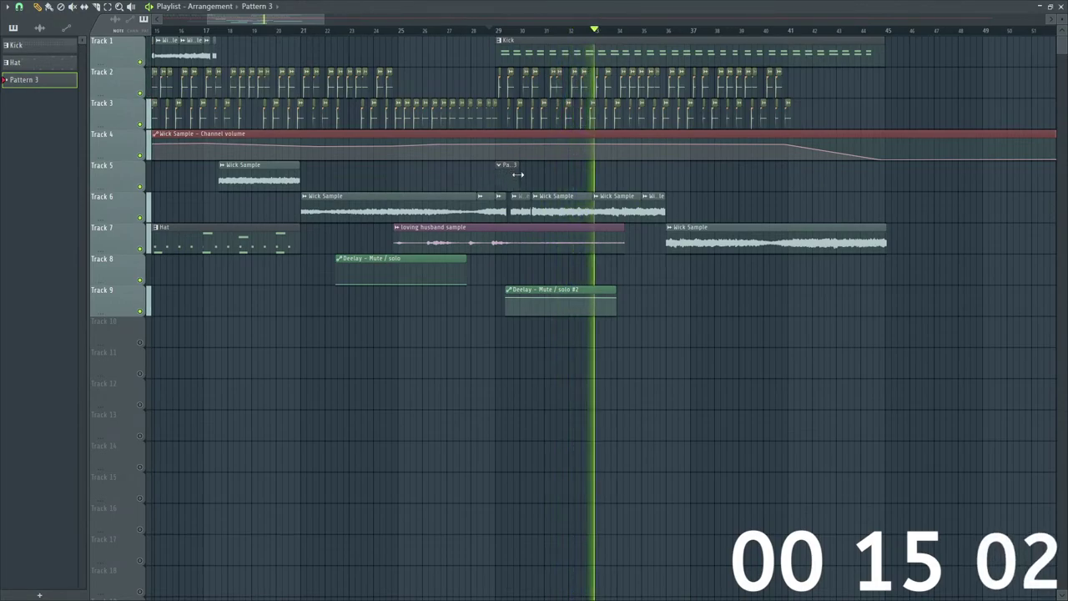
pyautogui.moveTo(517, 171); pyautogui.dragTo(883, 174)
pyautogui.press('space')
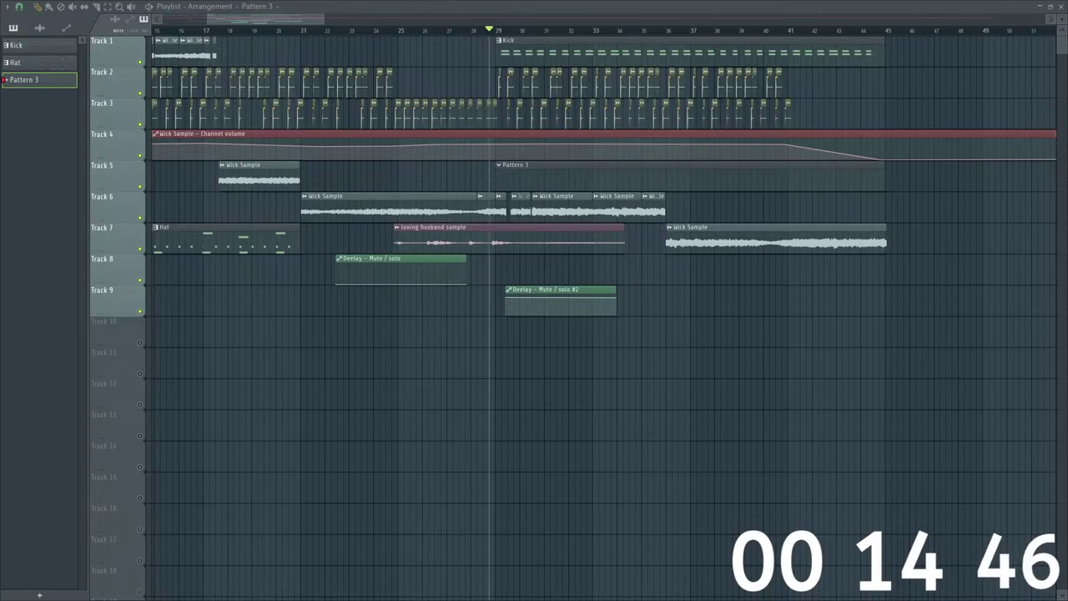
# Step: Enter hat notes in Pattern 3 and audition them repeatedly from just before bar 29
pyautogui.press('space')
pyautogui.press('space')
pyautogui.press('space')
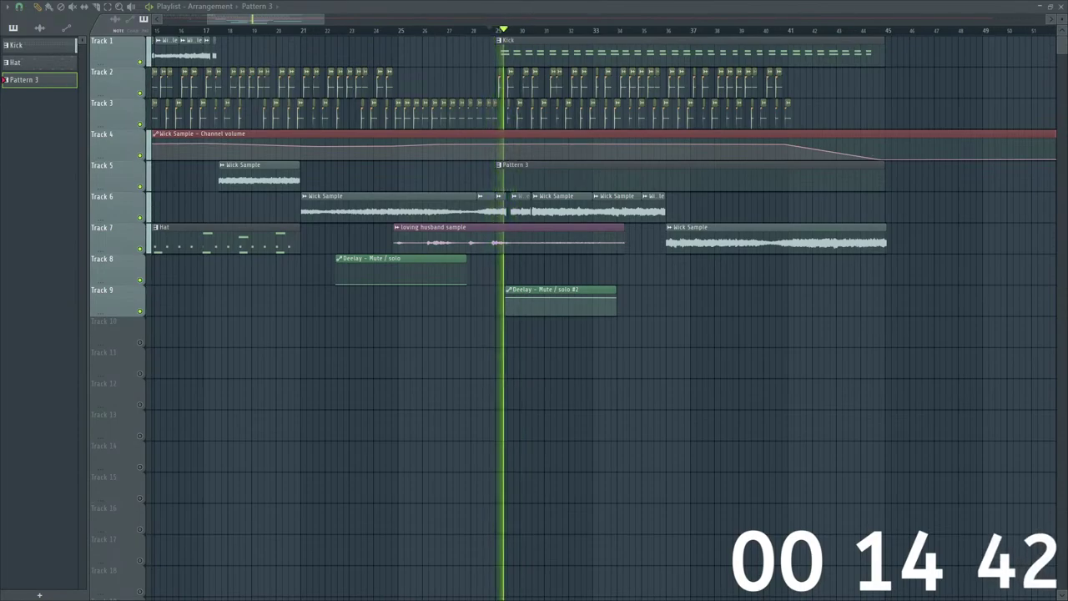
pyautogui.press('space')
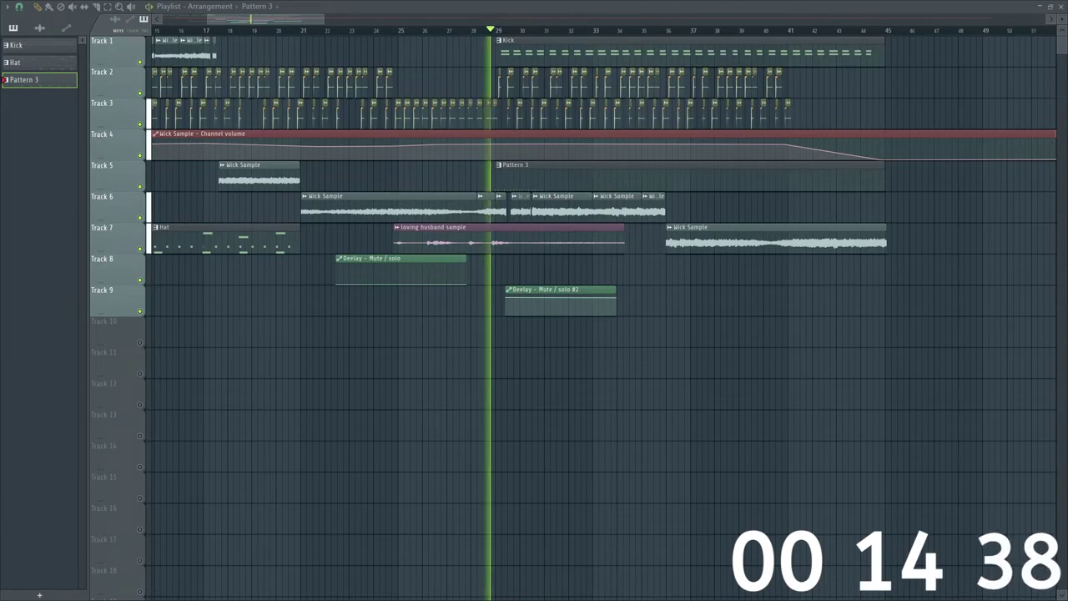
pyautogui.press('space')
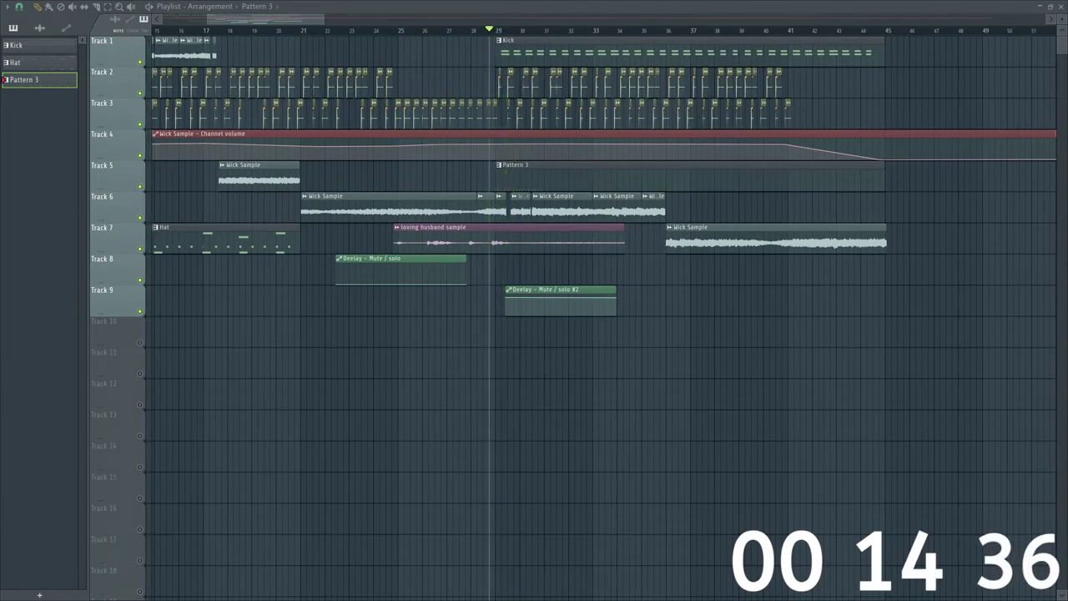
pyautogui.press('space')
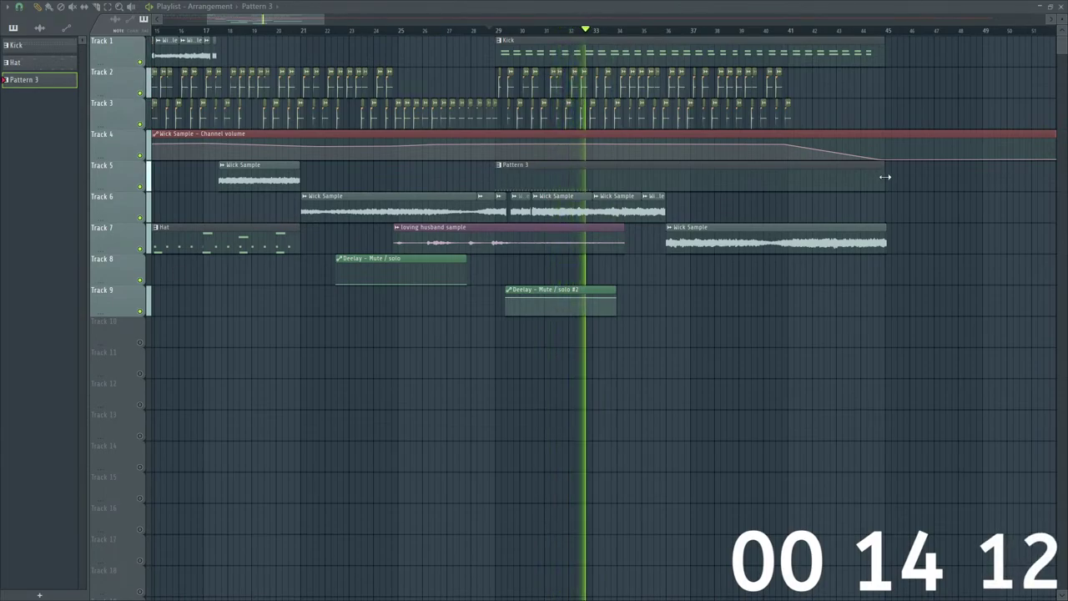
# Step: Shorten the Pattern 3 clip to end at bar 33 and repeat it on Track 5 at bars 33, 37 and 41
pyautogui.moveTo(885, 177); pyautogui.dragTo(612, 171)
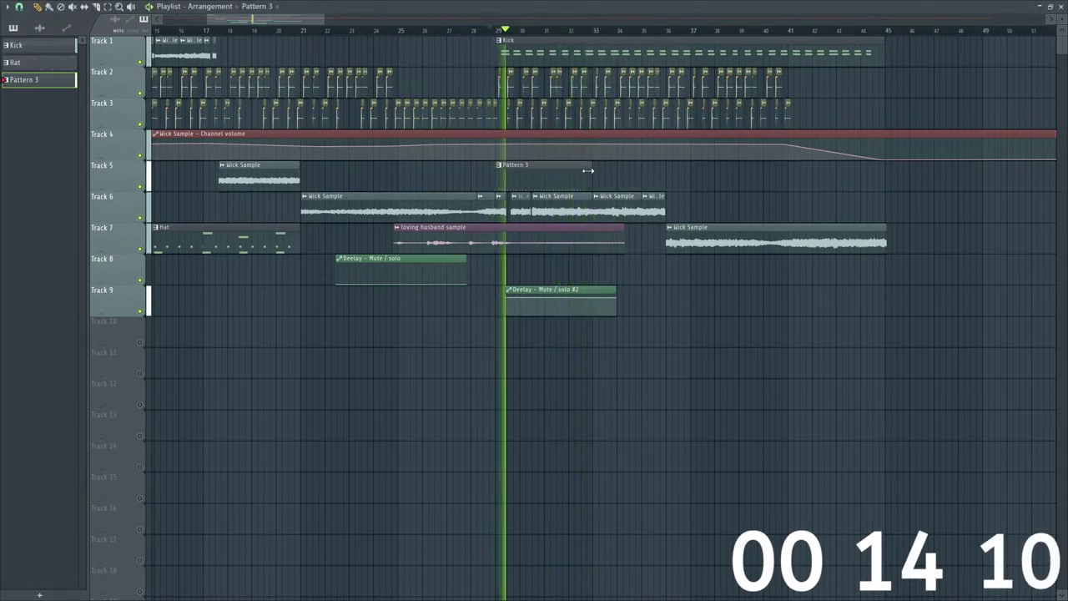
pyautogui.click(627, 177)
pyautogui.click(710, 173)
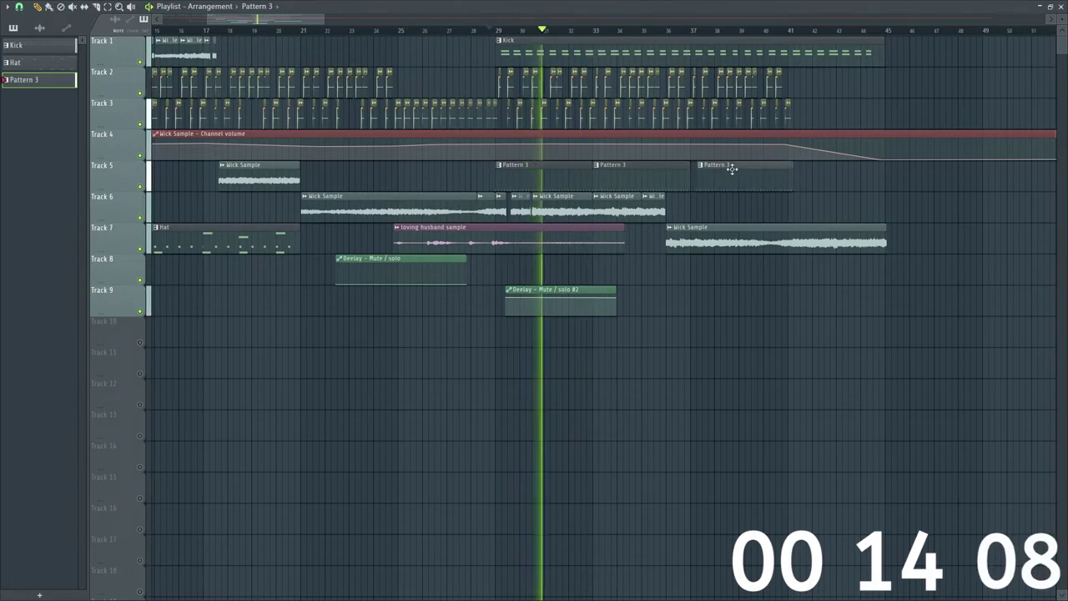
pyautogui.click(808, 175)
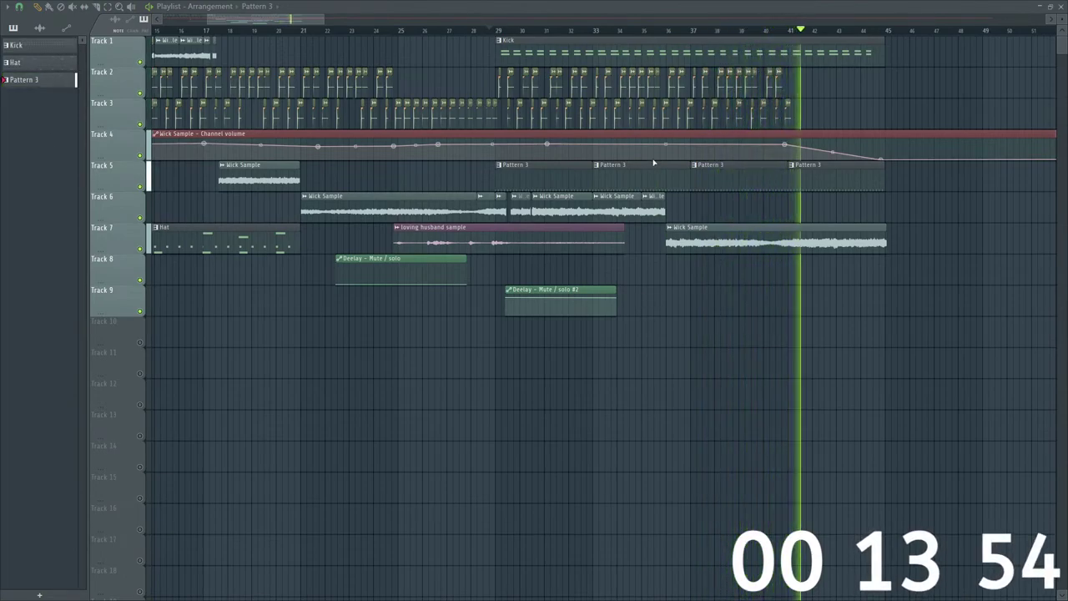
# Step: Remove Kick notes near bars 30, 31.5, 35 and 37, add closer hits near bar 44.5, and audition from just before bar 29
pyautogui.press('space')
pyautogui.press('space')
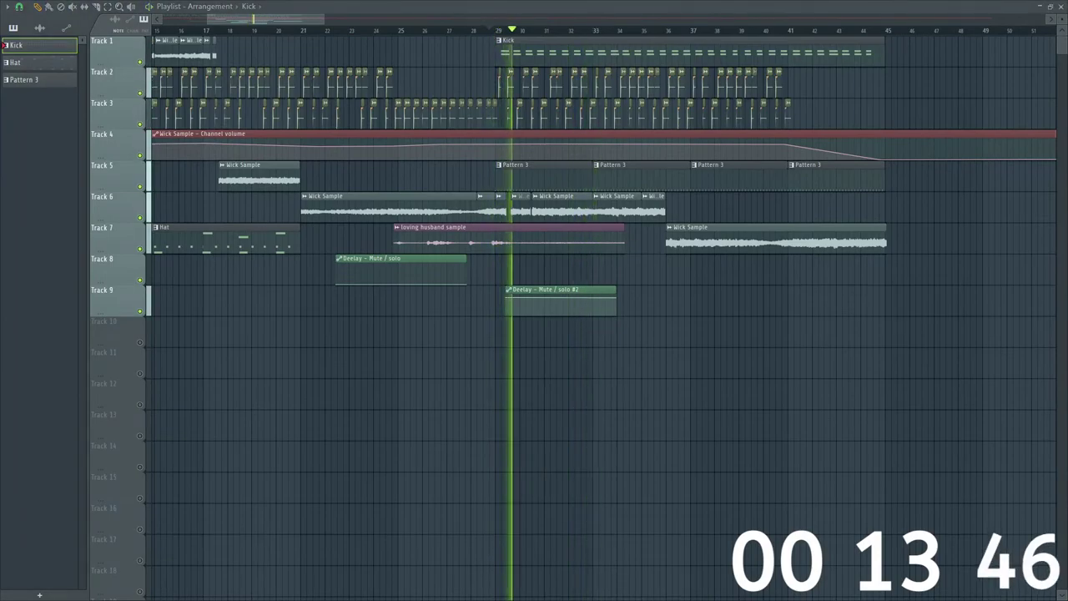
pyautogui.press('F7')
pyautogui.press('space')
pyautogui.press('space')
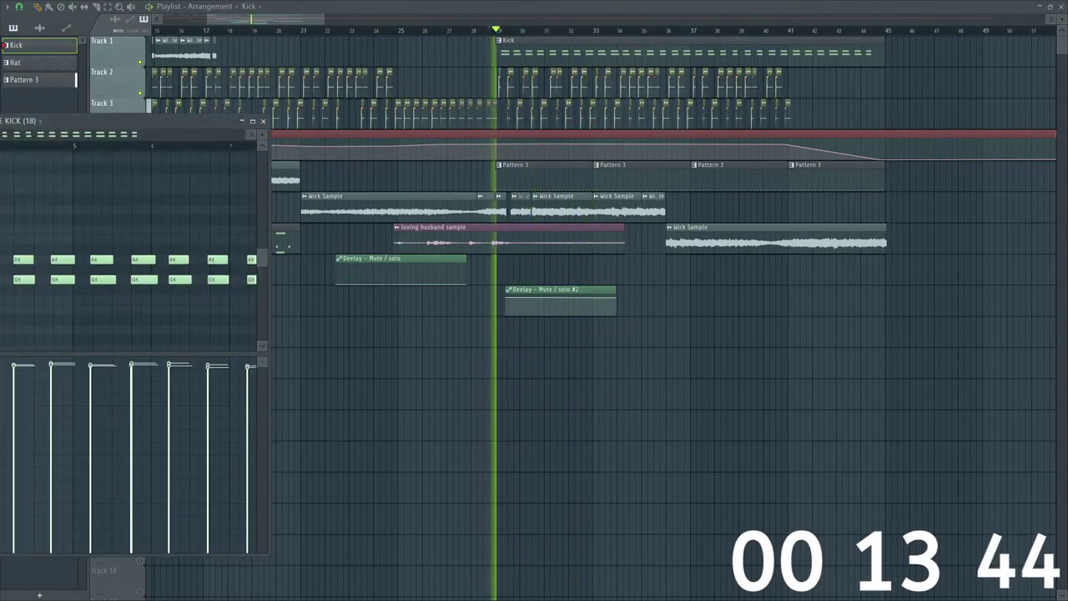
pyautogui.press('F7')
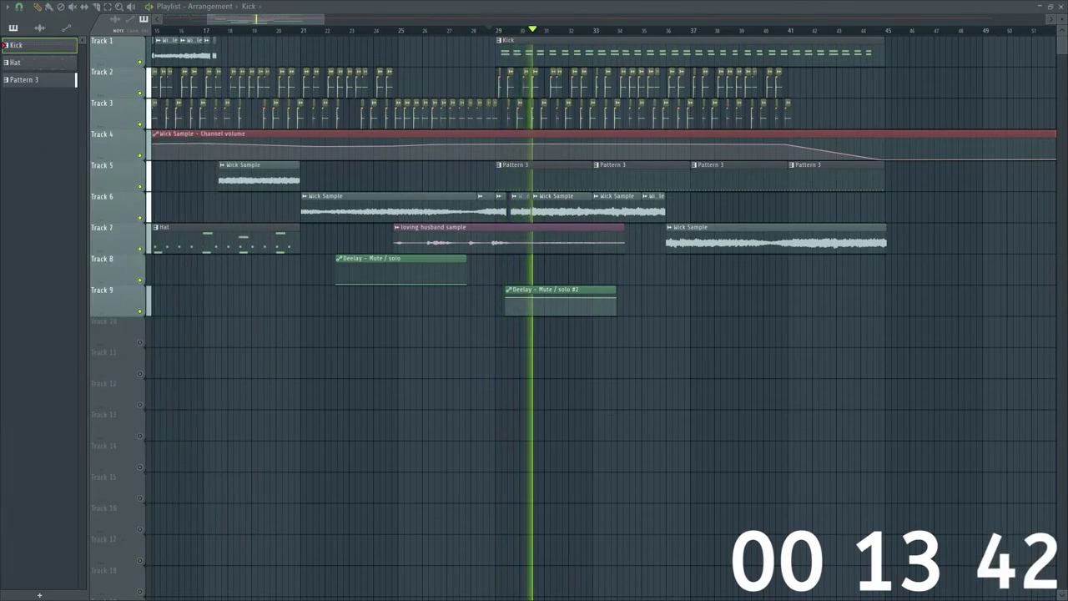
pyautogui.press('space')
pyautogui.press('space')
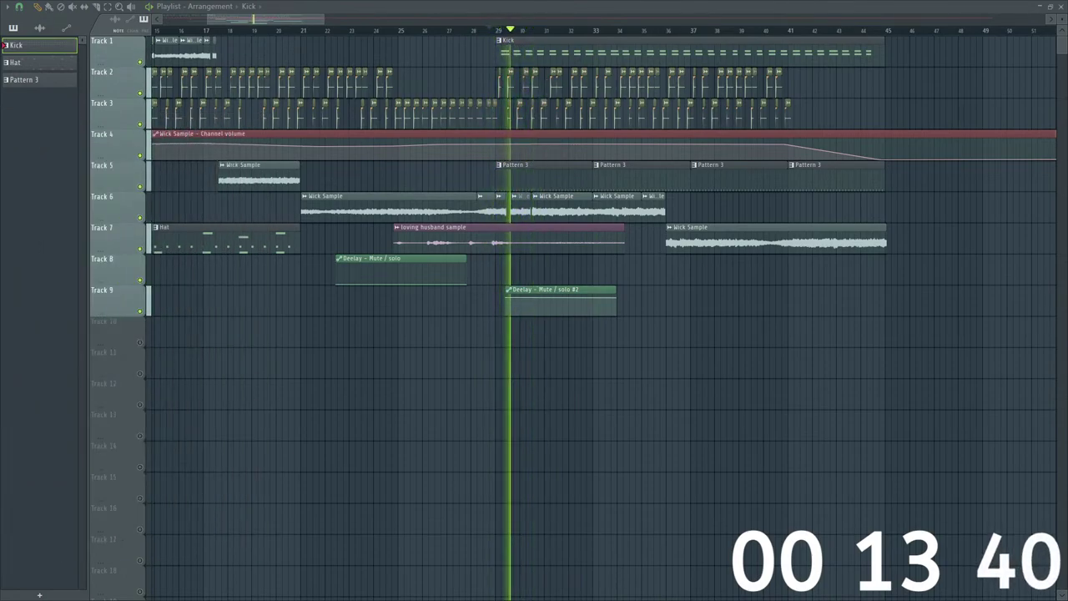
pyautogui.press('space')
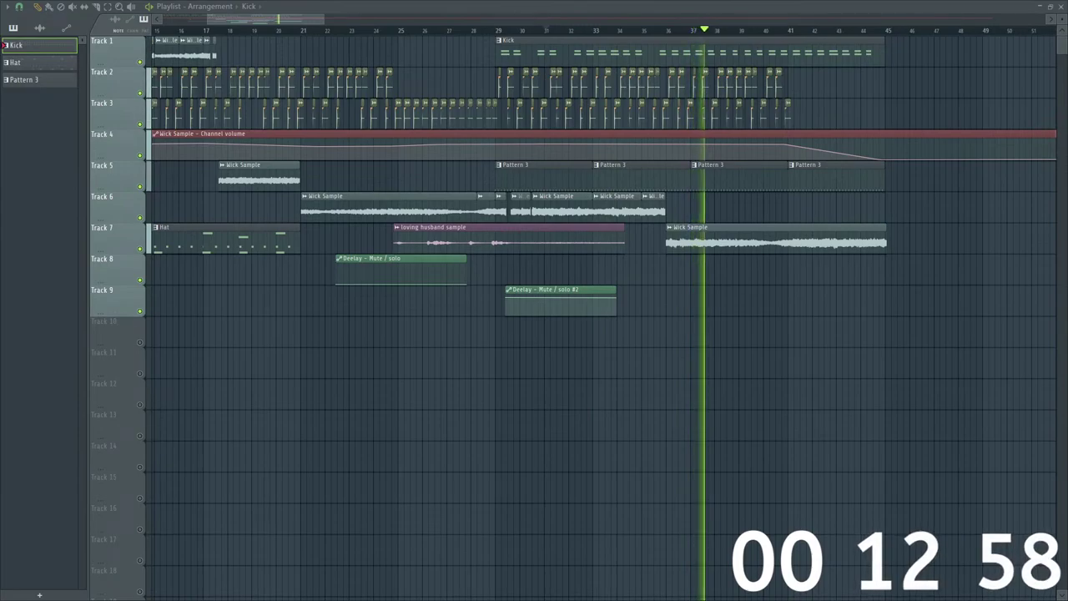
pyautogui.press('space')
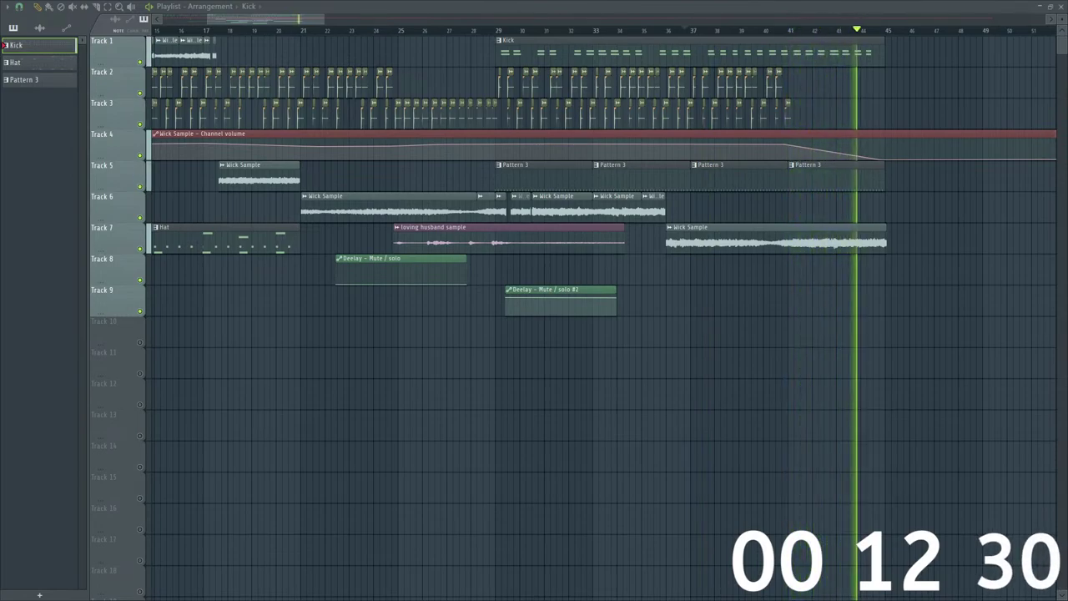
pyautogui.press('space')
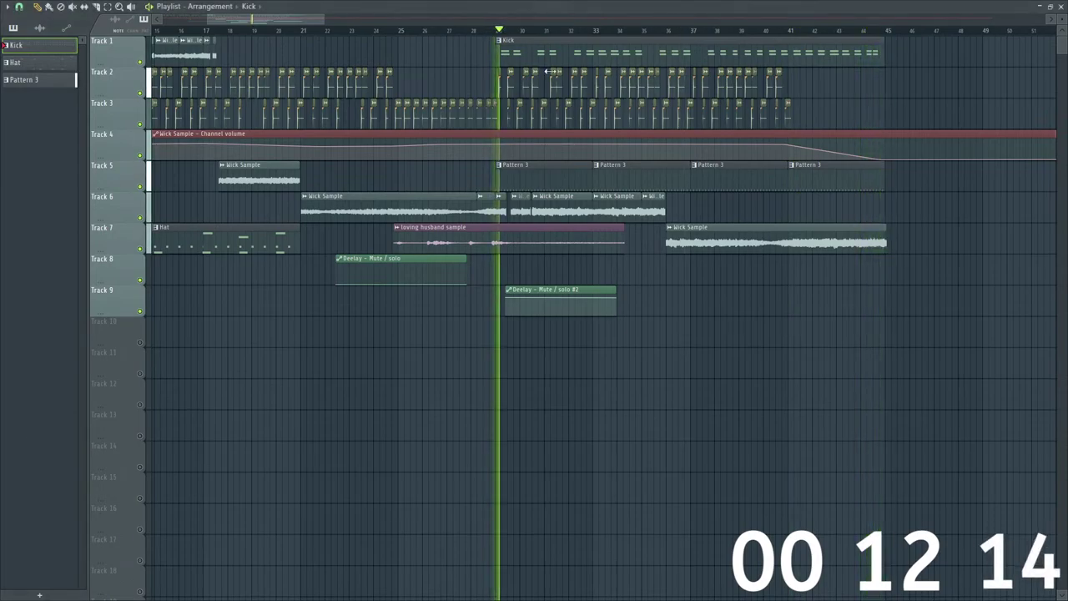
# Step: Delete the repeated Pattern 3 clips after bar 33 and extend the first one on Track 5 to bar 45
pyautogui.moveTo(324, 18); pyautogui.dragTo(309, 6)
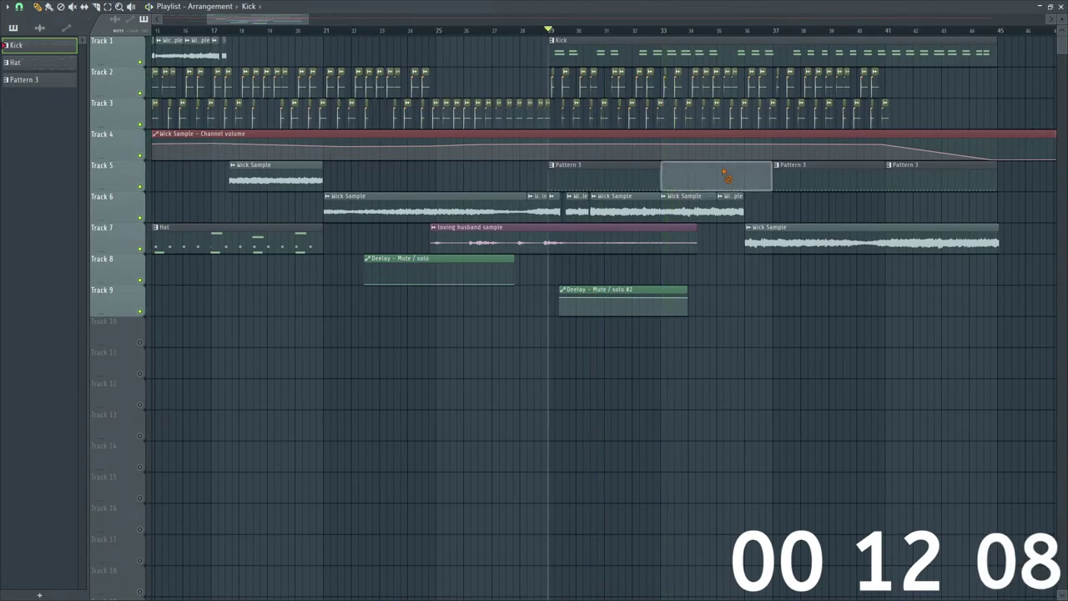
pyautogui.rightClick(826, 172)
pyautogui.rightClick(918, 172)
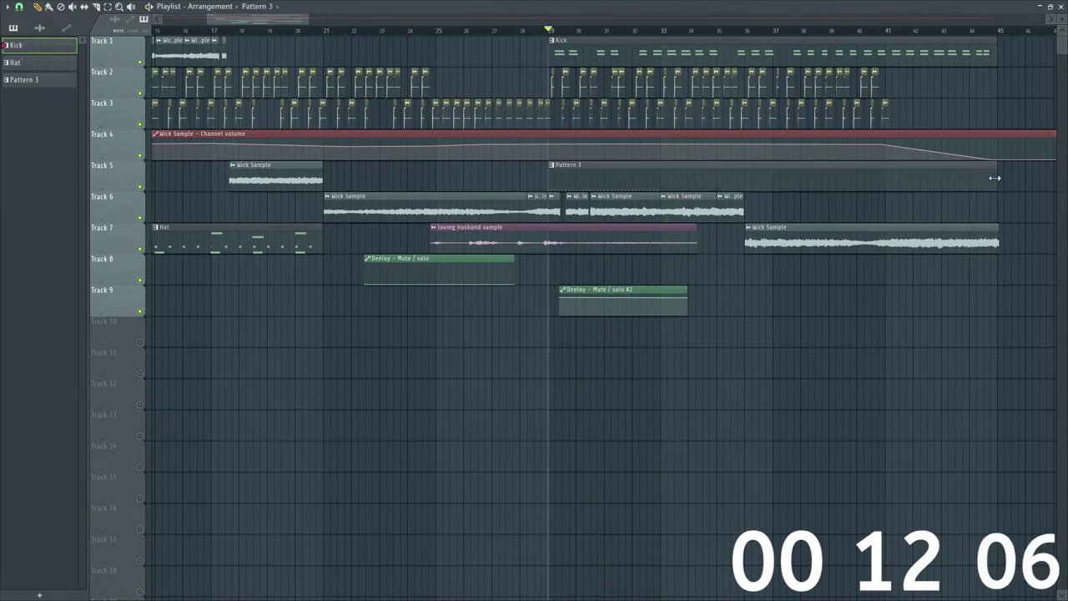
# Step: Rename Pattern 3 as Hat 2
pyautogui.rightClick(47, 81)
pyautogui.click(75, 137)
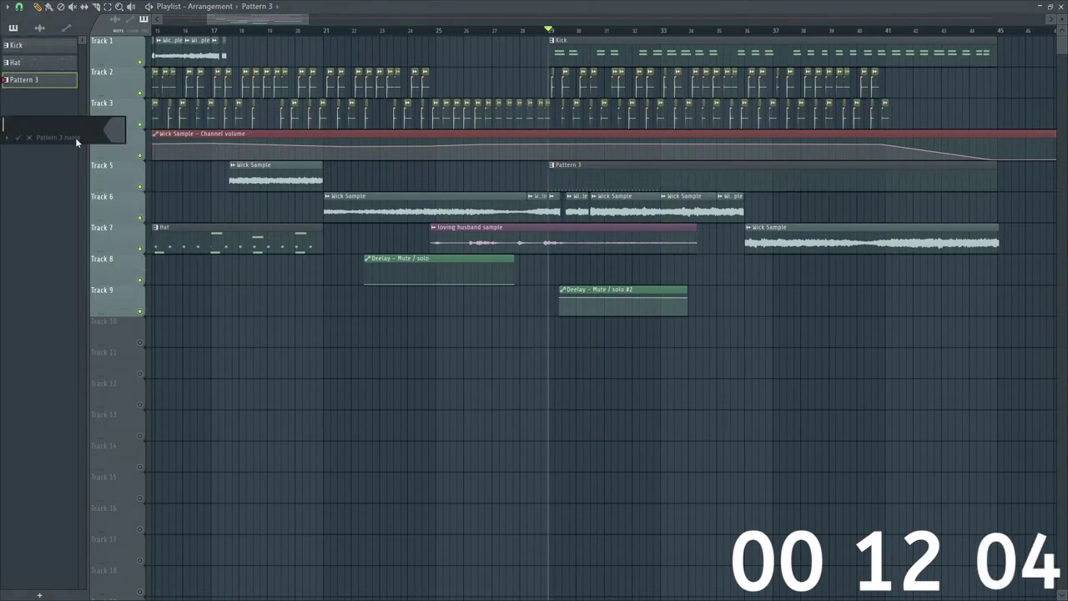
pyautogui.write('Hat 2')
pyautogui.press('Return')
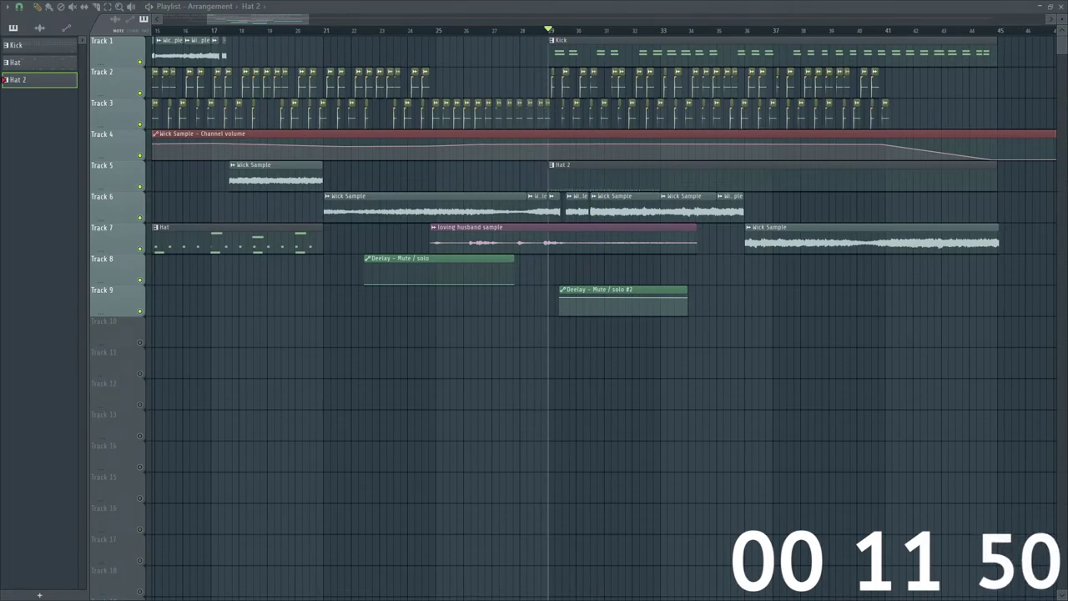
# Step: Continue the Hat 2 notes through to bar 45 and audition the section from just before bar 29
pyautogui.press('space')
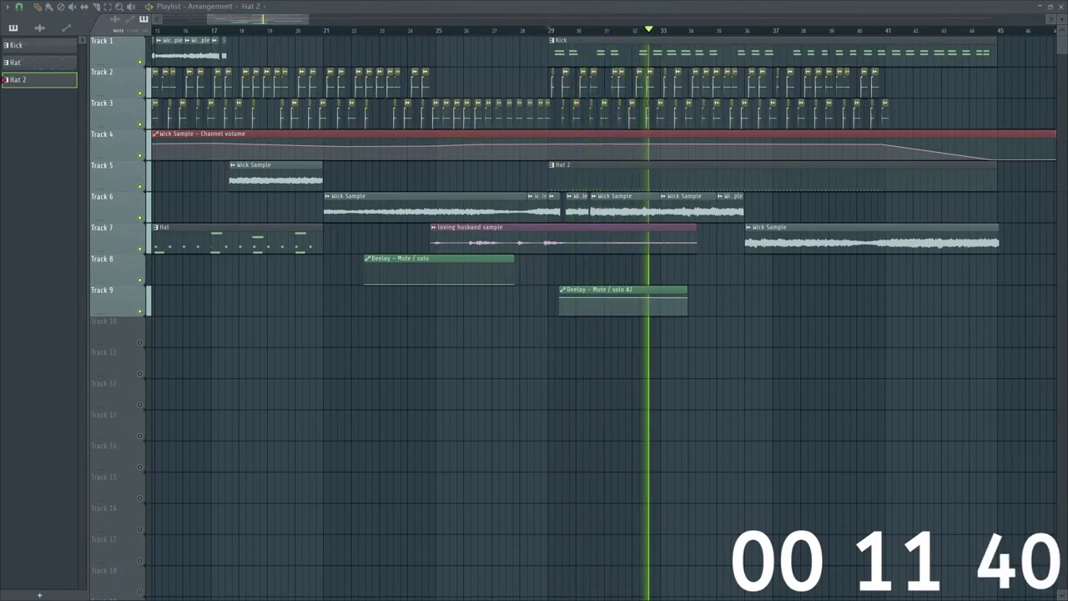
pyautogui.press('space')
pyautogui.press('space')
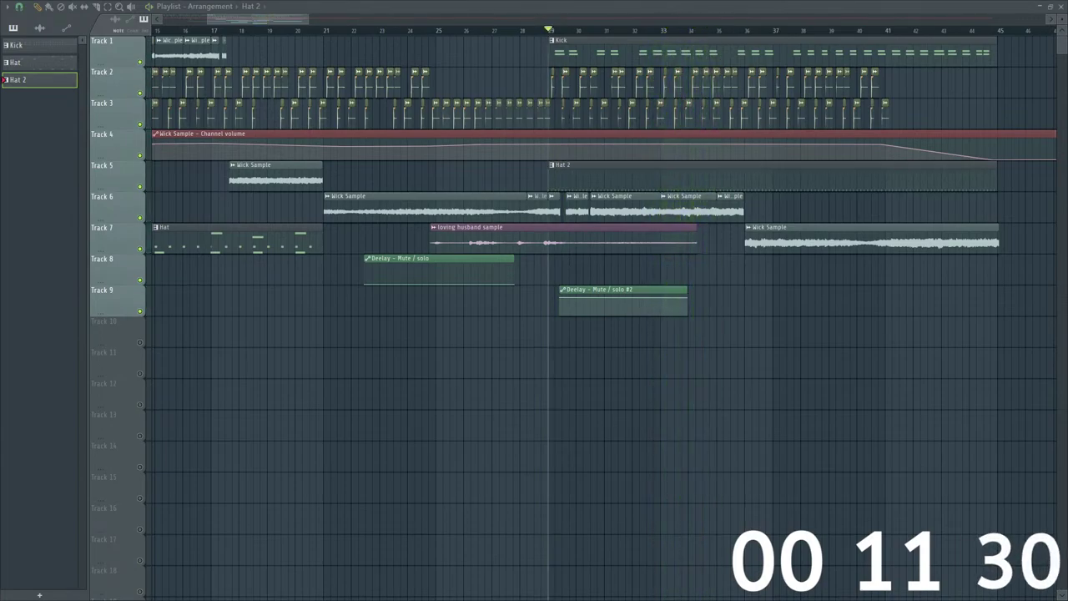
pyautogui.press('space')
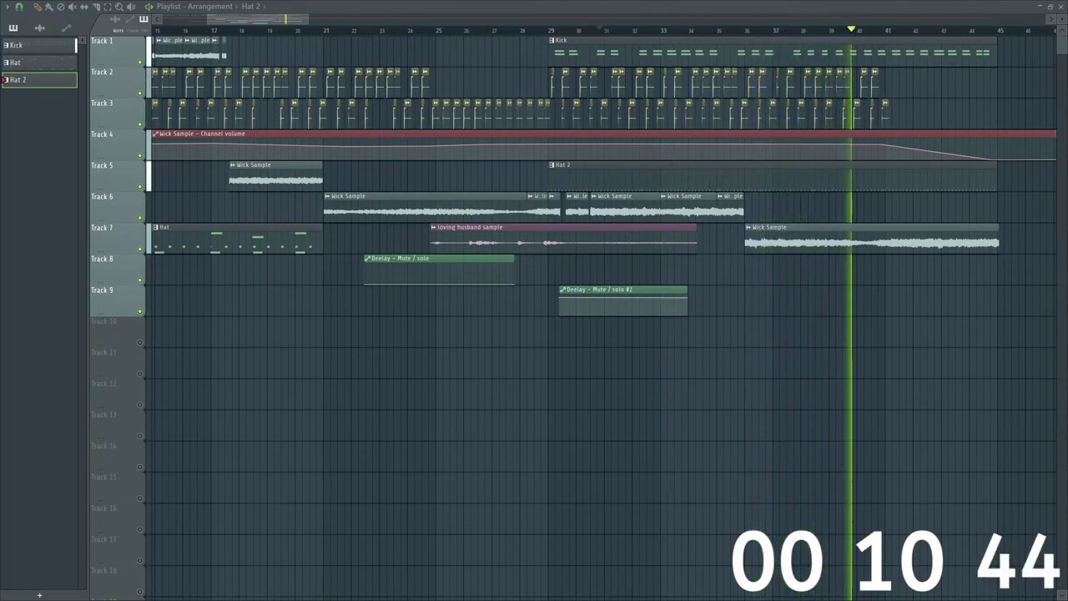
pyautogui.moveTo(288, 16)
pyautogui.mouseDown()
pyautogui.moveTo(326, 15)
pyautogui.moveTo(296, 17)
pyautogui.mouseUp()
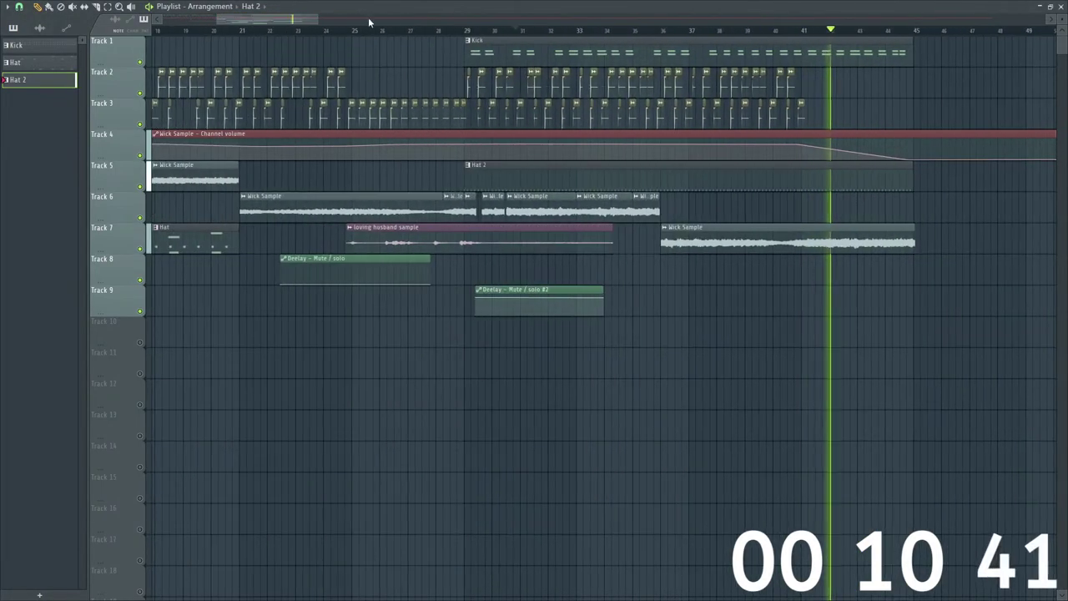
pyautogui.click(455, 32)
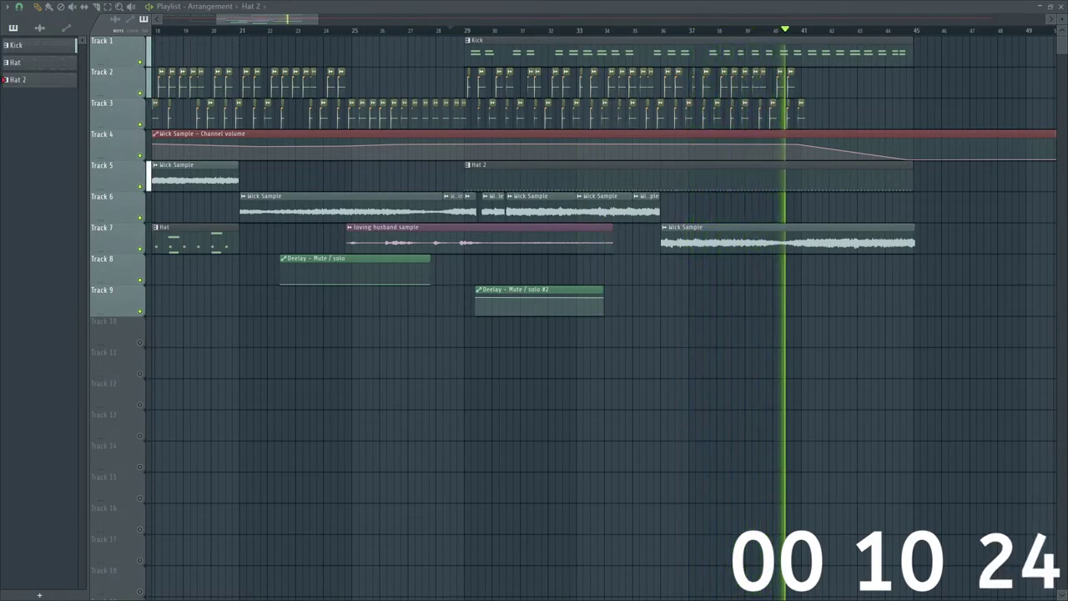
# Step: Create a new pattern after Hat 2 and play the arrangement from just before bar 13
pyautogui.press('F4')
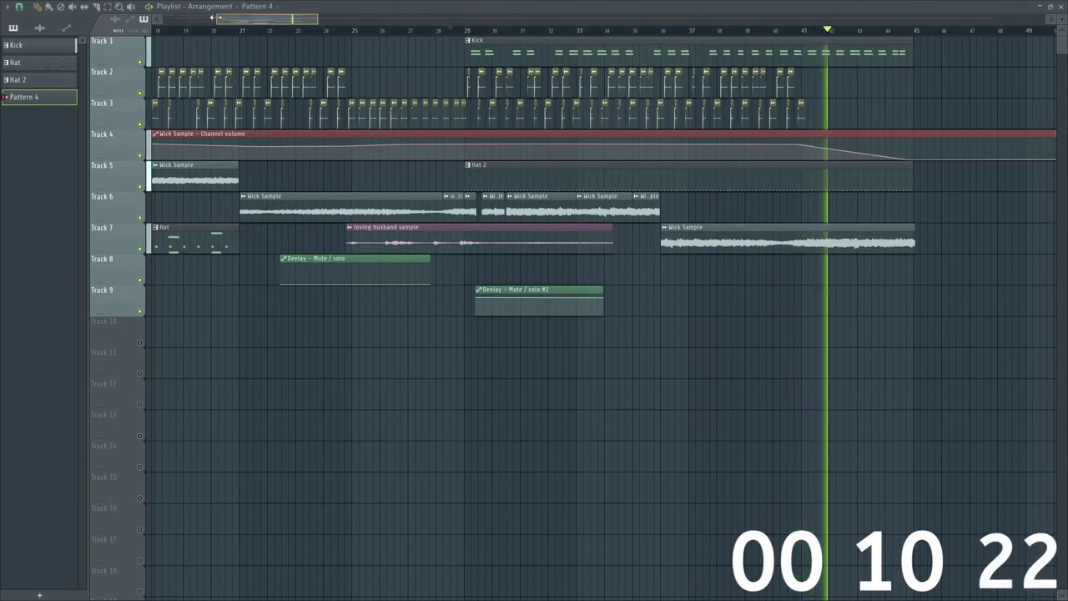
pyautogui.moveTo(216, 19); pyautogui.dragTo(162, 19)
pyautogui.click(371, 31)
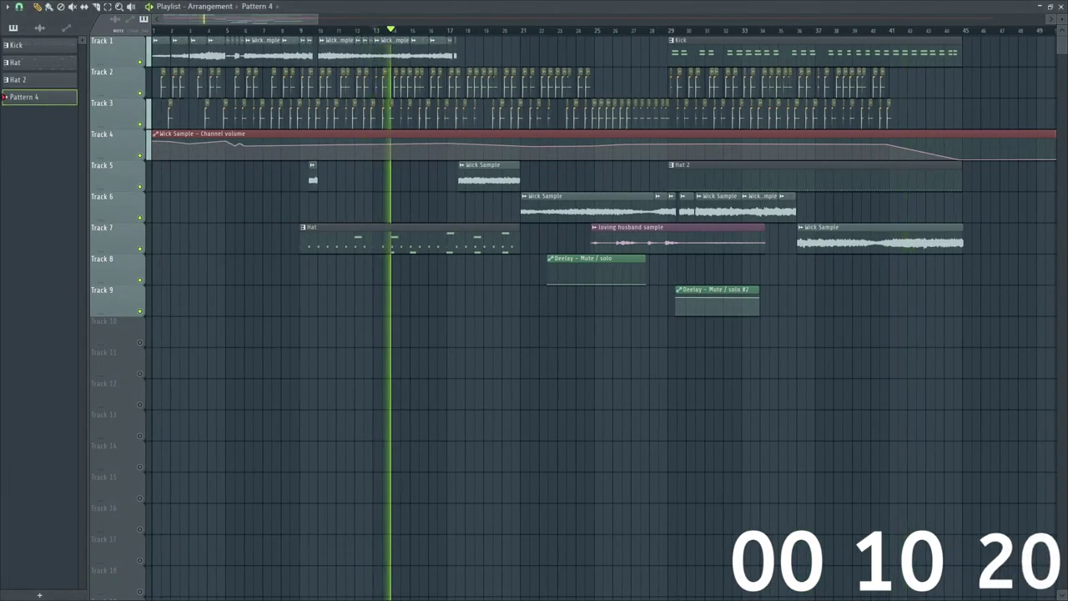
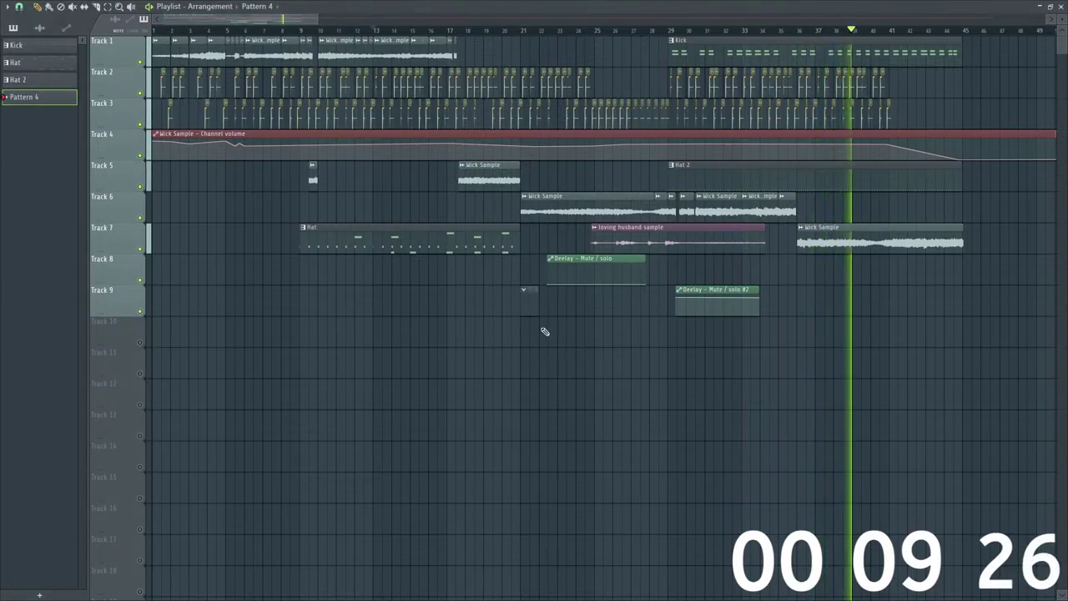
# Step: Place the Pattern 4 clip on Track 8 from bar 29 to about bar 35 and play from around bar 38
pyautogui.moveTo(630, 297); pyautogui.dragTo(776, 266)
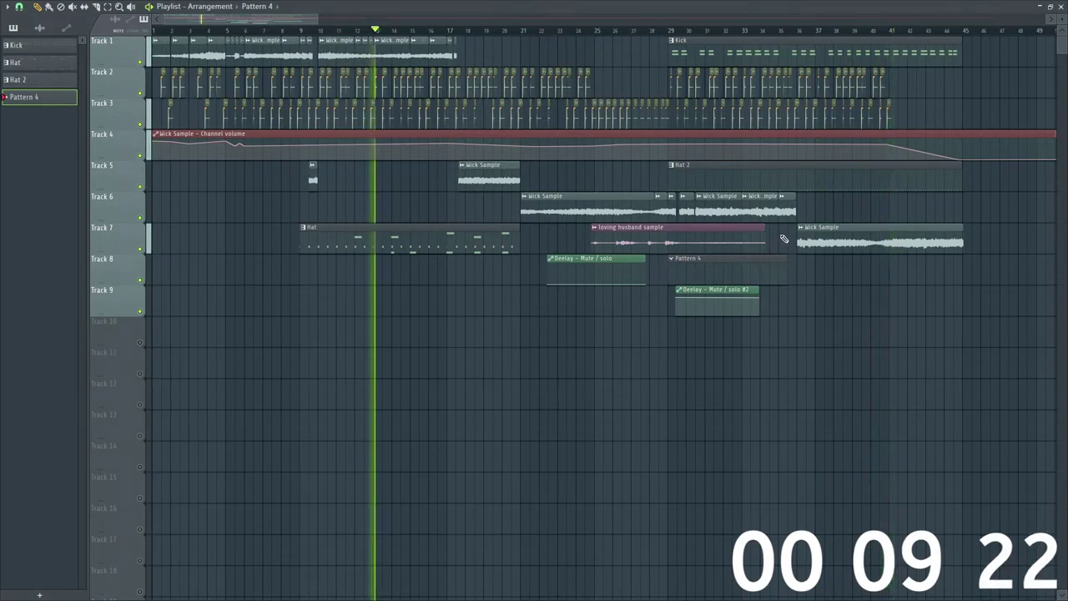
pyautogui.click(839, 31)
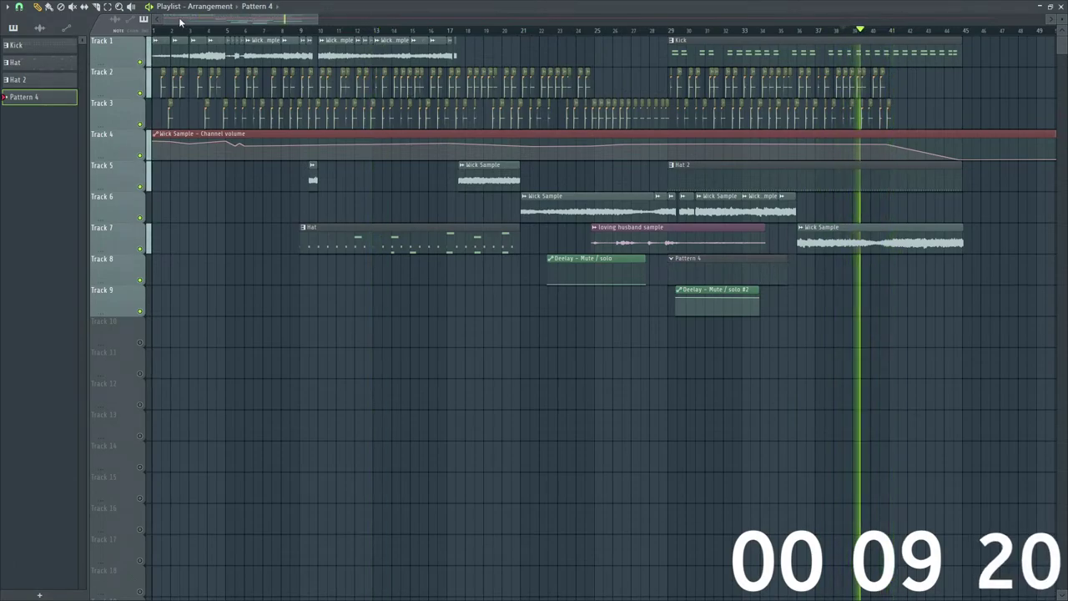
# Step: Duplicate the BEEJ_SAUCE_STICK hits of bars 38 to 41 on Tracks 2 and 3 and place the copies from bar 41
pyautogui.moveTo(158, 19); pyautogui.dragTo(288, 22)
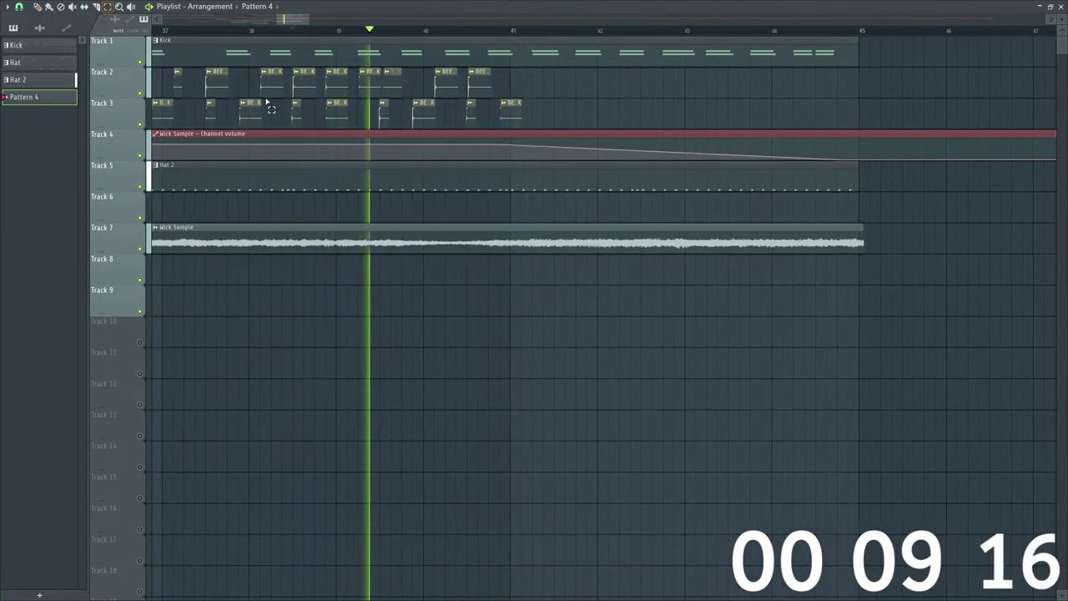
pyautogui.moveTo(254, 80); pyautogui.dragTo(532, 113)
pyautogui.press('space')
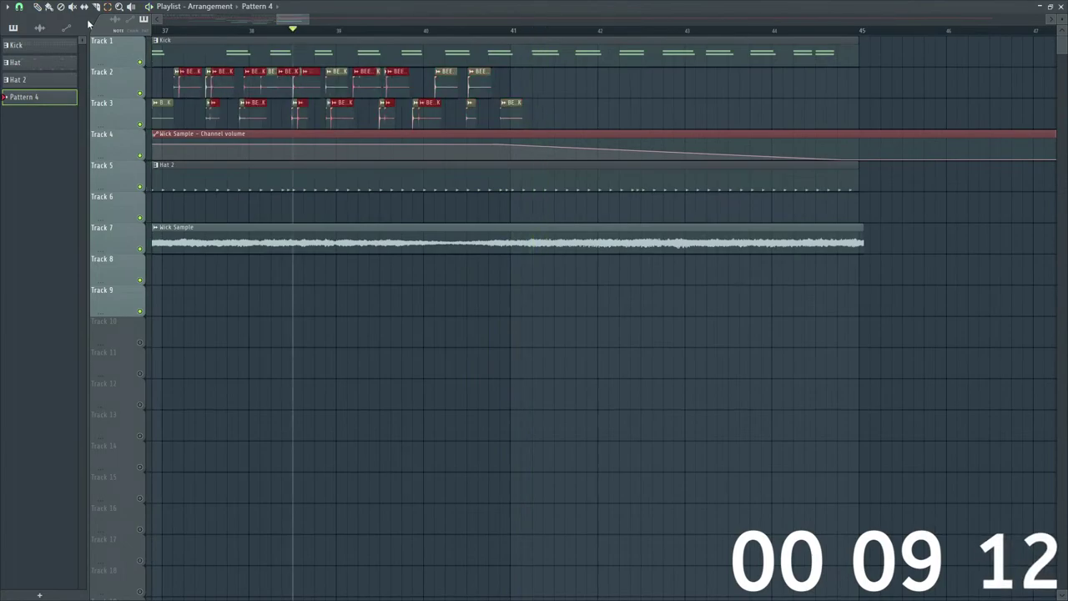
pyautogui.click(20, 7)
pyautogui.click(24, 9)
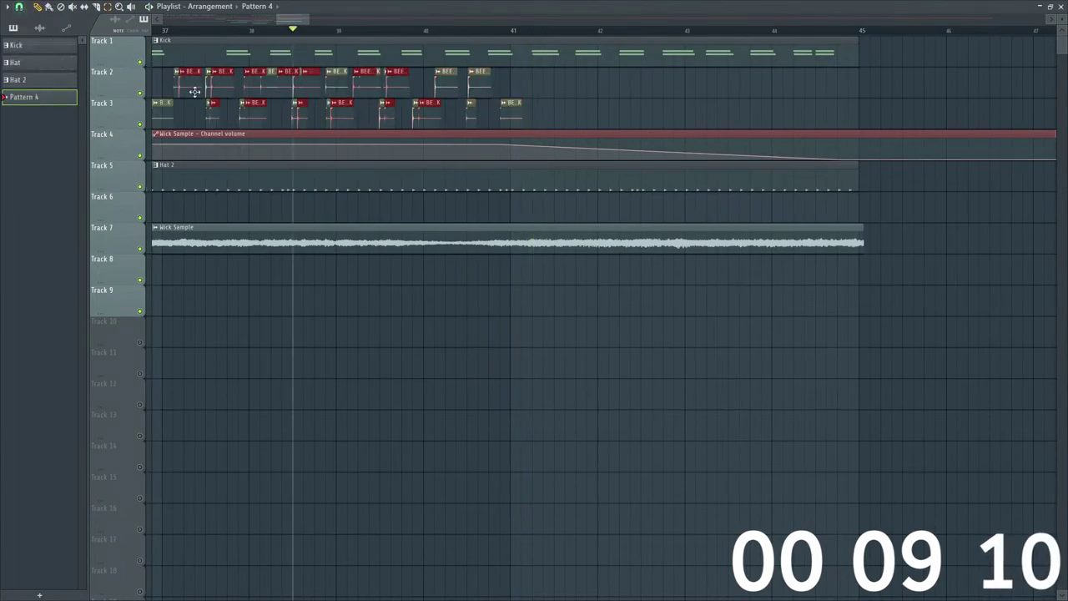
pyautogui.press('space')
pyautogui.moveTo(194, 91)
pyautogui.mouseDown()
pyautogui.moveTo(615, 91)
pyautogui.moveTo(533, 83)
pyautogui.mouseUp()
pyautogui.press('space')
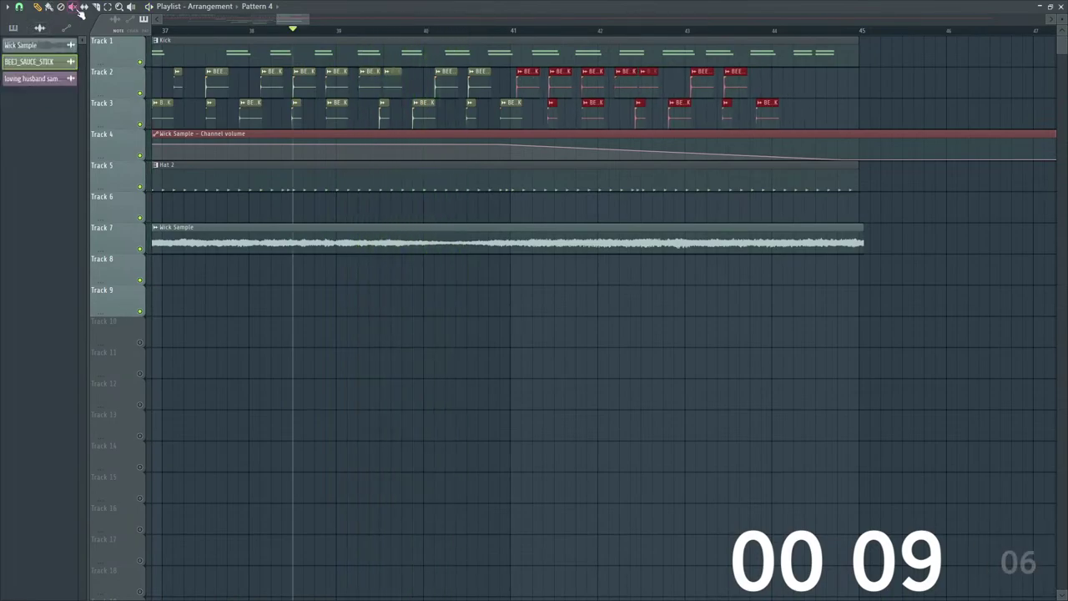
# Step: Nudge the copied hits after bar 41 slightly later to match the timing of the originals
pyautogui.click(20, 7)
pyautogui.click(30, 58)
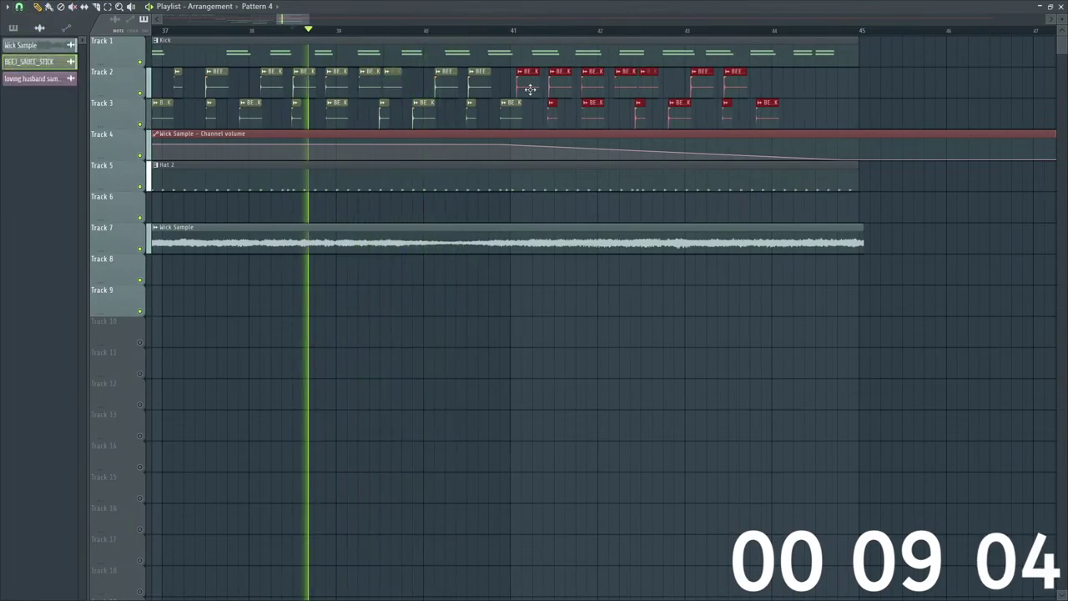
pyautogui.moveTo(530, 90); pyautogui.dragTo(535, 89)
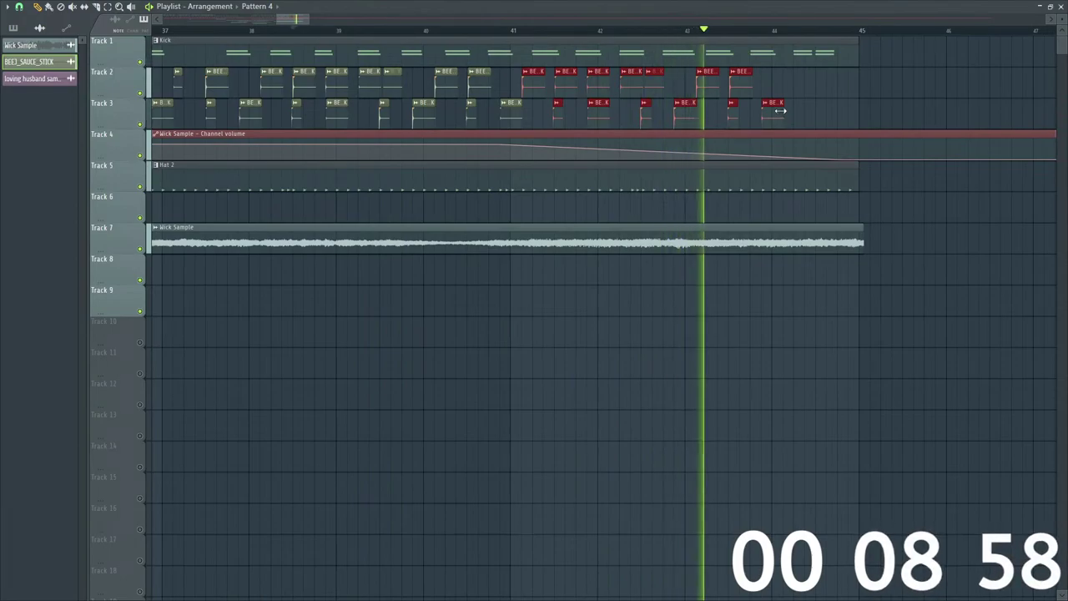
# Step: Add another BEEJ_SAUCE_STICK hit on Track 3 shortly after bar 44, adjusting its timing while auditioning from about bar 43.5
pyautogui.click(809, 122)
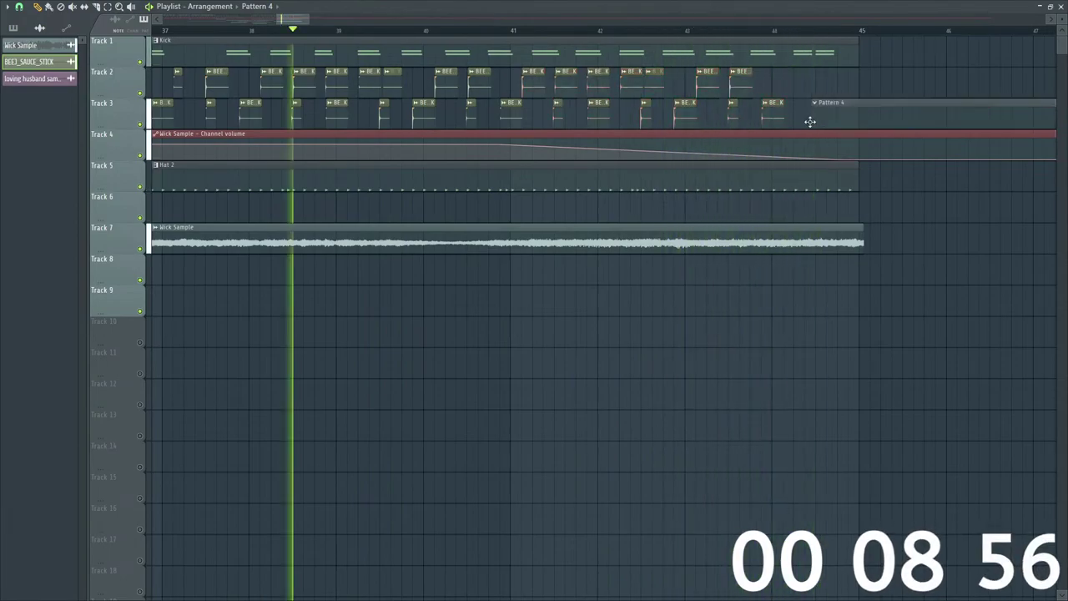
pyautogui.click(777, 117)
pyautogui.rightClick(815, 120)
pyautogui.press('space')
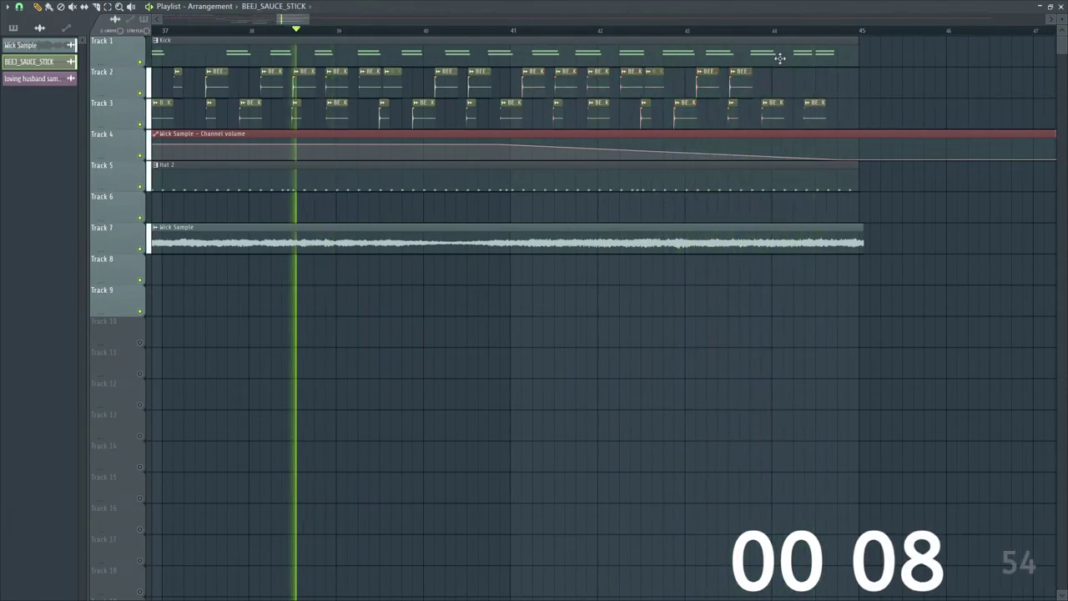
pyautogui.click(740, 32)
pyautogui.press('space')
pyautogui.moveTo(820, 121); pyautogui.dragTo(809, 121)
pyautogui.press('space')
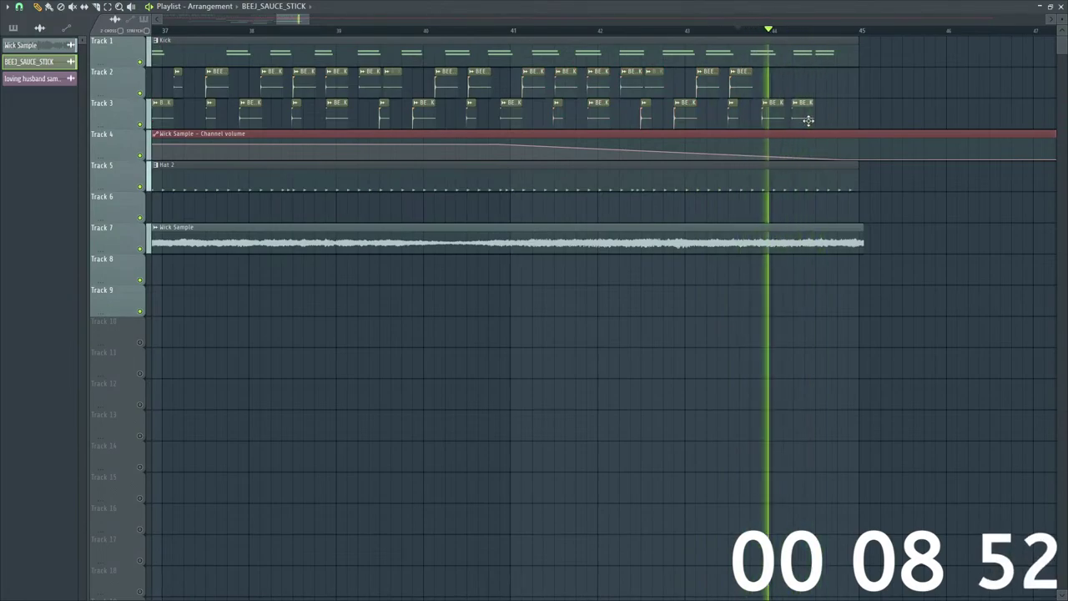
# Step: Add a final BEEJ_SAUCE_STICK hit on Track 3 just before bar 45 and audition the ending from about bar 42
pyautogui.press('space')
pyautogui.press('space')
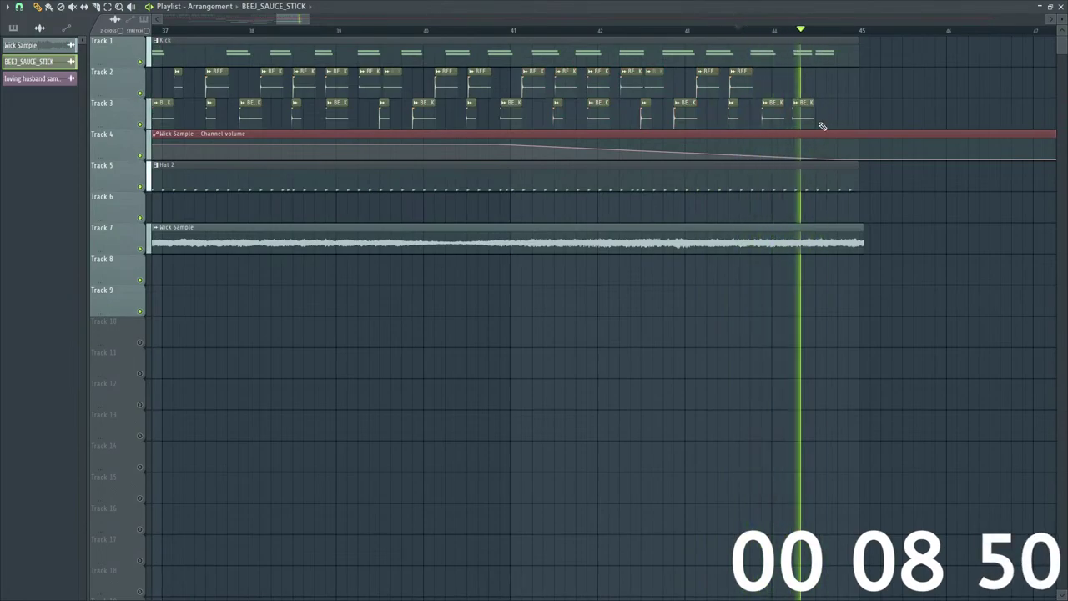
pyautogui.click(827, 124)
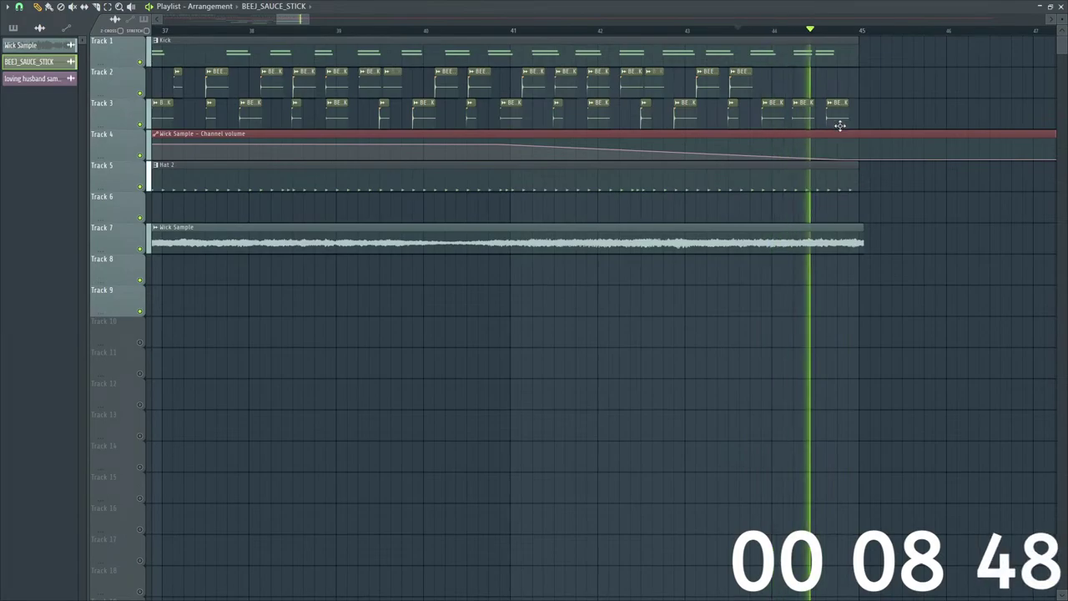
pyautogui.click(609, 31)
# Step: Play the arrangement from the start and place Pattern 4 on Track 9 at bar 9
pyautogui.moveTo(278, 18); pyautogui.dragTo(162, 9)
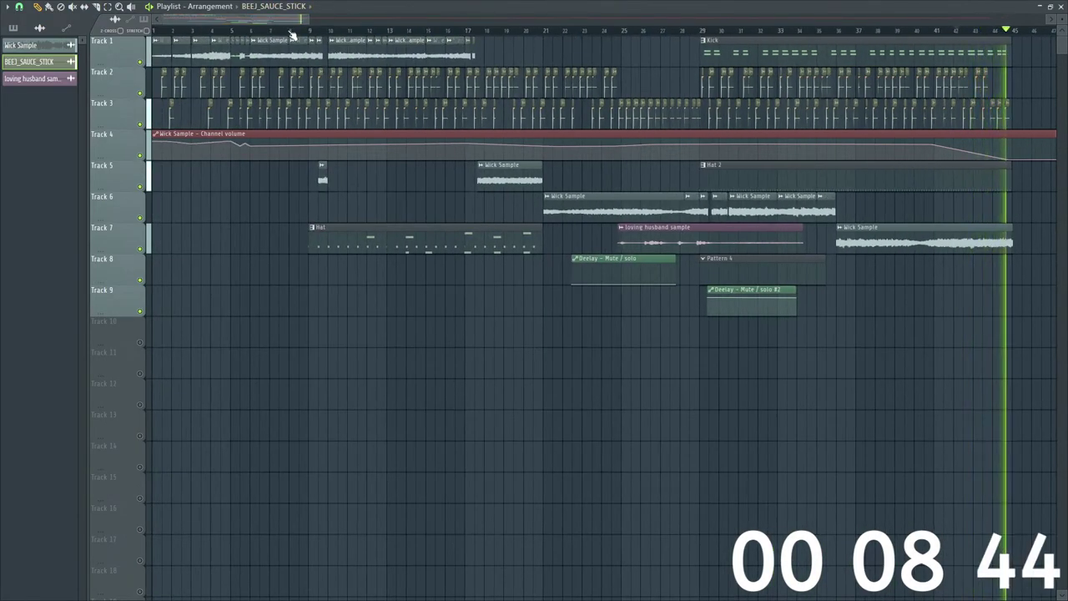
pyautogui.moveTo(297, 31); pyautogui.dragTo(156, 31)
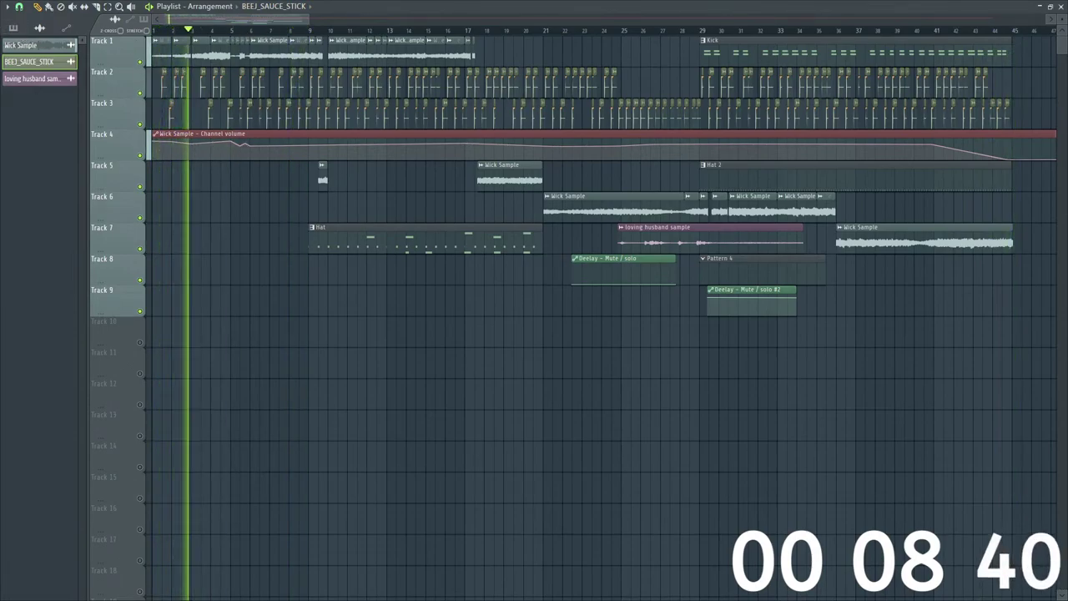
pyautogui.click(12, 28)
pyautogui.click(322, 301)
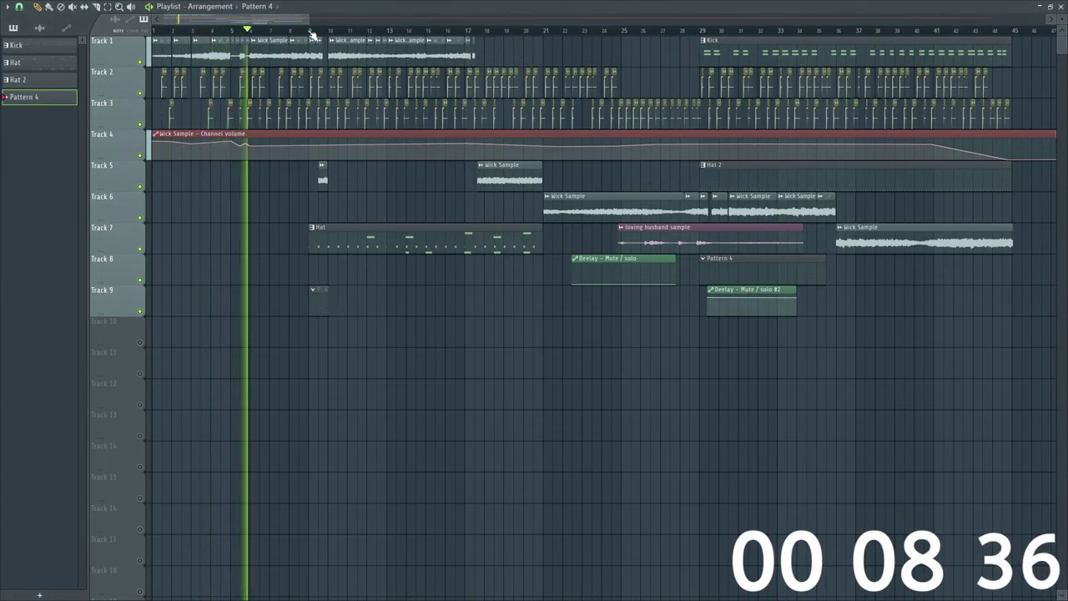
# Step: Play the arrangement from the beginning to about bar 13 to hear the section where Pattern 4 starts
pyautogui.moveTo(309, 19); pyautogui.dragTo(205, 19)
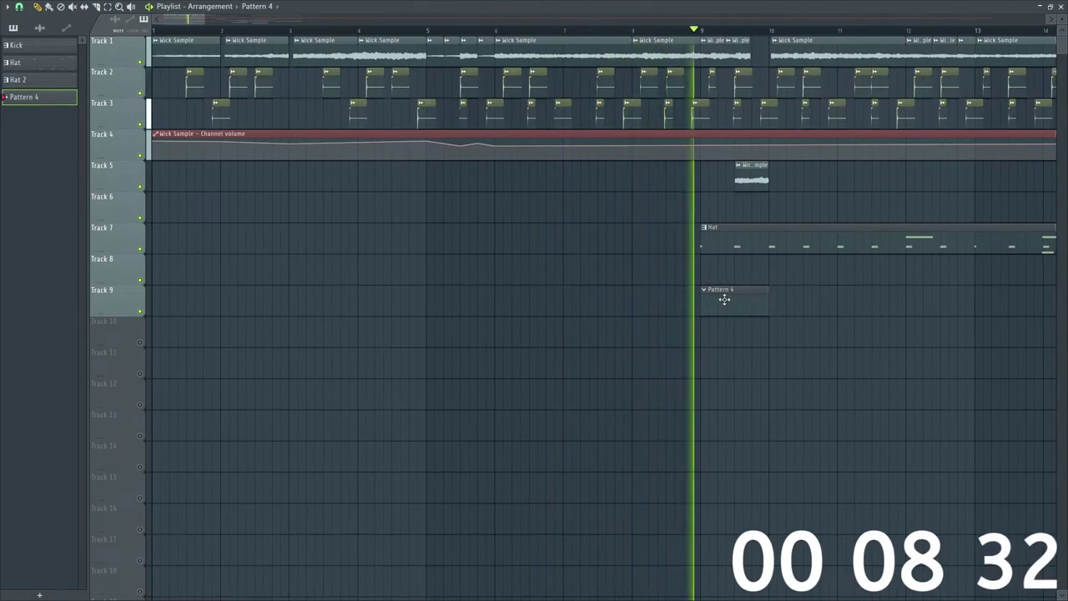
pyautogui.press('space')
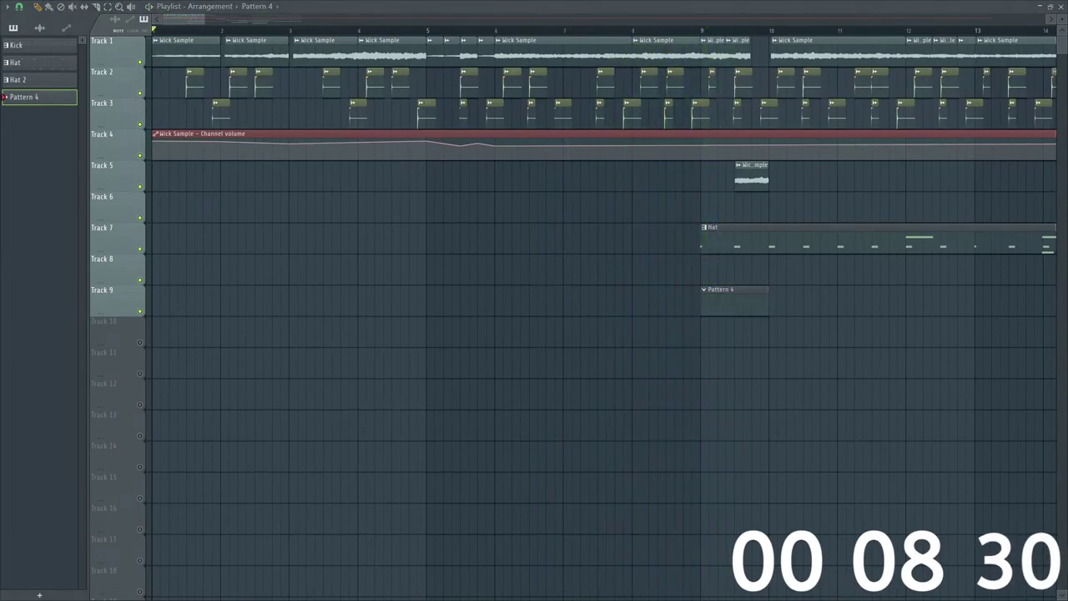
pyautogui.press('space')
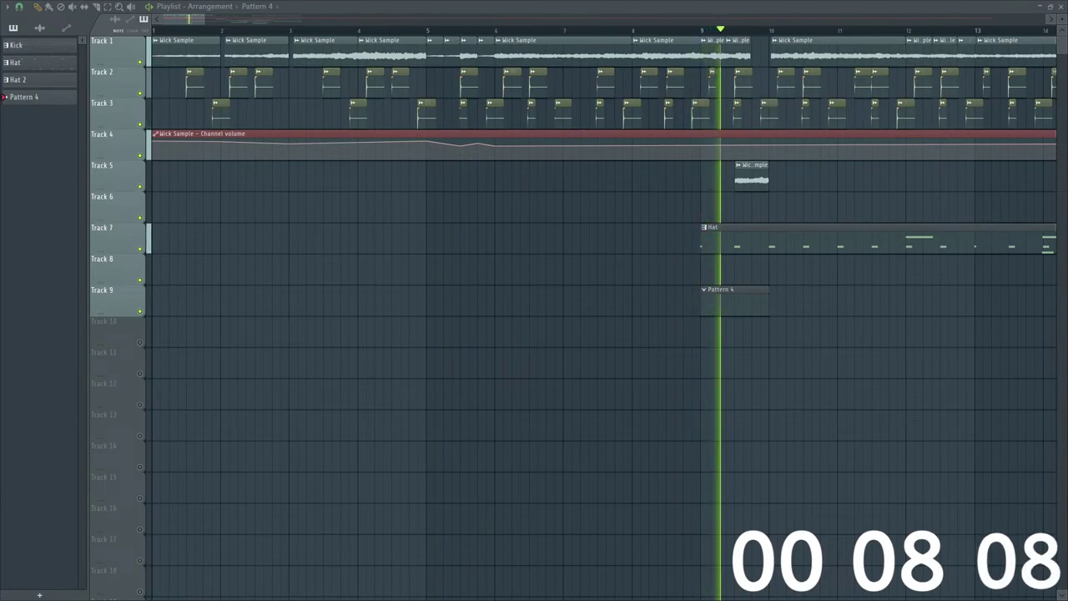
pyautogui.press('space')
pyautogui.press('space')
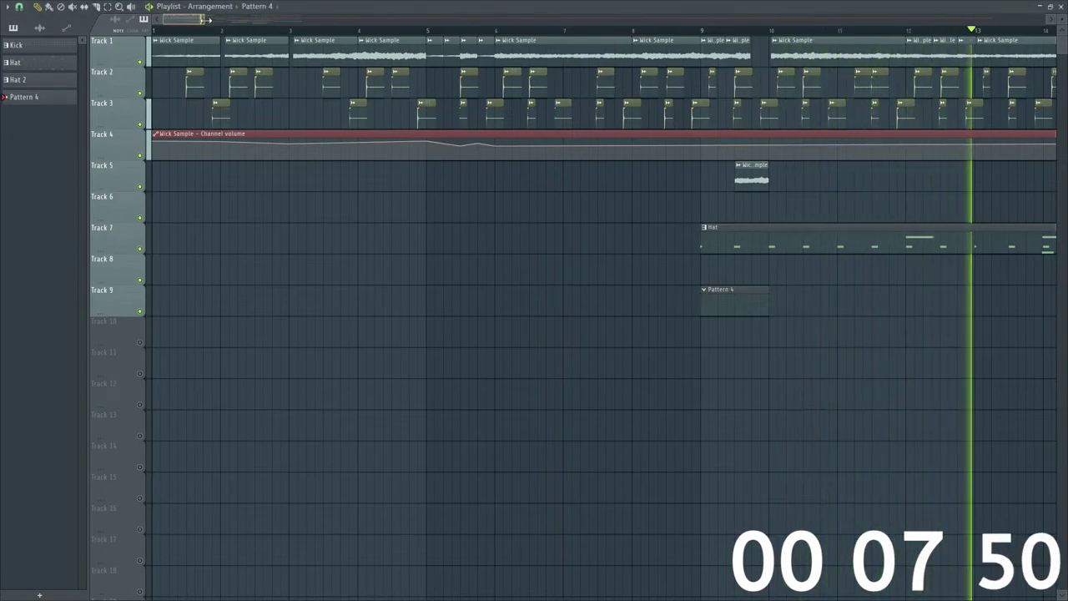
# Step: Extend the Pattern 4 clip on Track 9 to about bar 14 and rename the pattern as Sub
pyautogui.moveTo(200, 19); pyautogui.dragTo(391, 21)
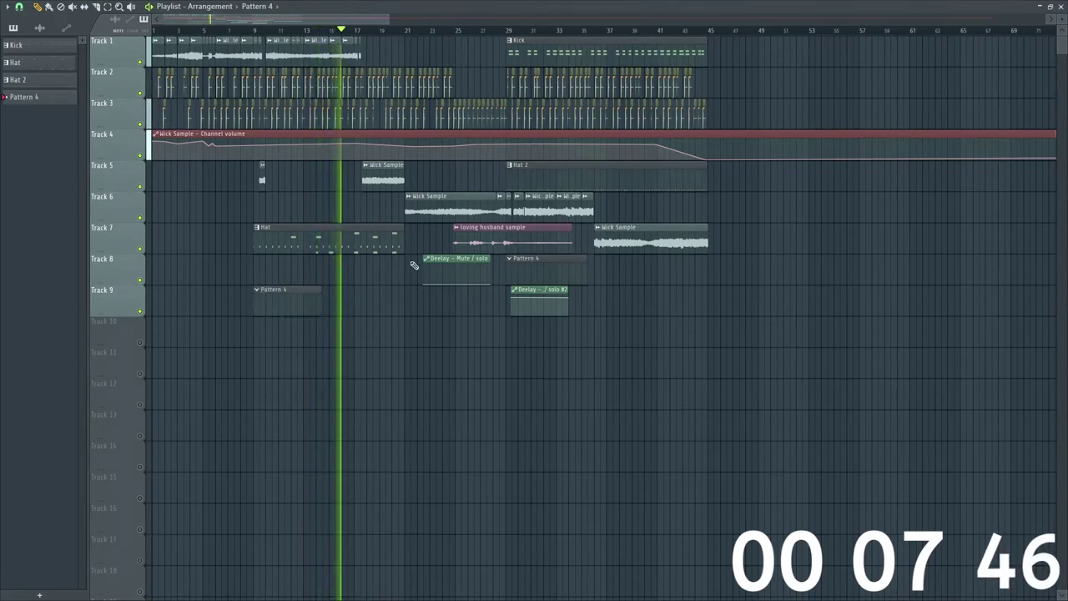
pyautogui.moveTo(389, 21); pyautogui.dragTo(211, 21)
pyautogui.rightClick(52, 100)
pyautogui.click(63, 152)
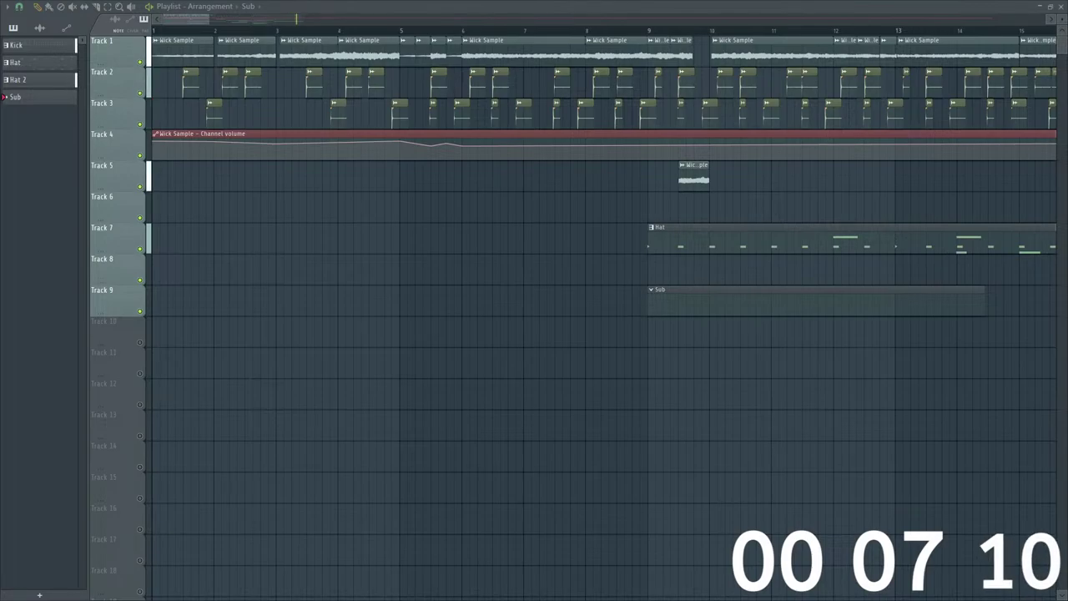
# Step: Add the Finn Wick Tag clip to the arrangement, place it on Track 5 at about bar 28.5 and audition it
pyautogui.moveTo(293, 371); pyautogui.dragTo(707, 272)
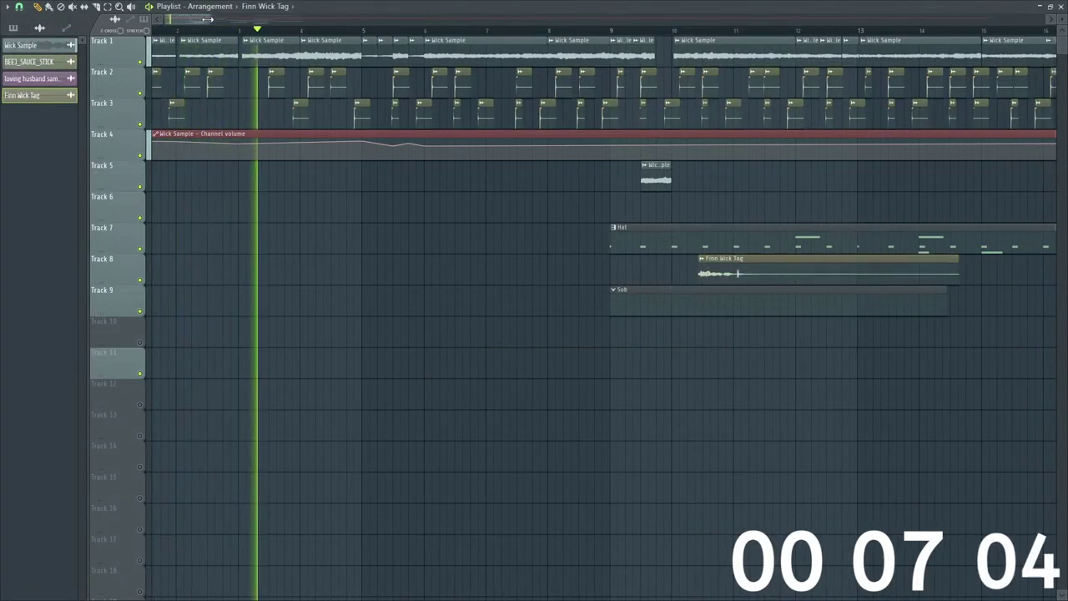
pyautogui.moveTo(210, 18); pyautogui.dragTo(341, 18)
pyautogui.moveTo(320, 254); pyautogui.dragTo(576, 163)
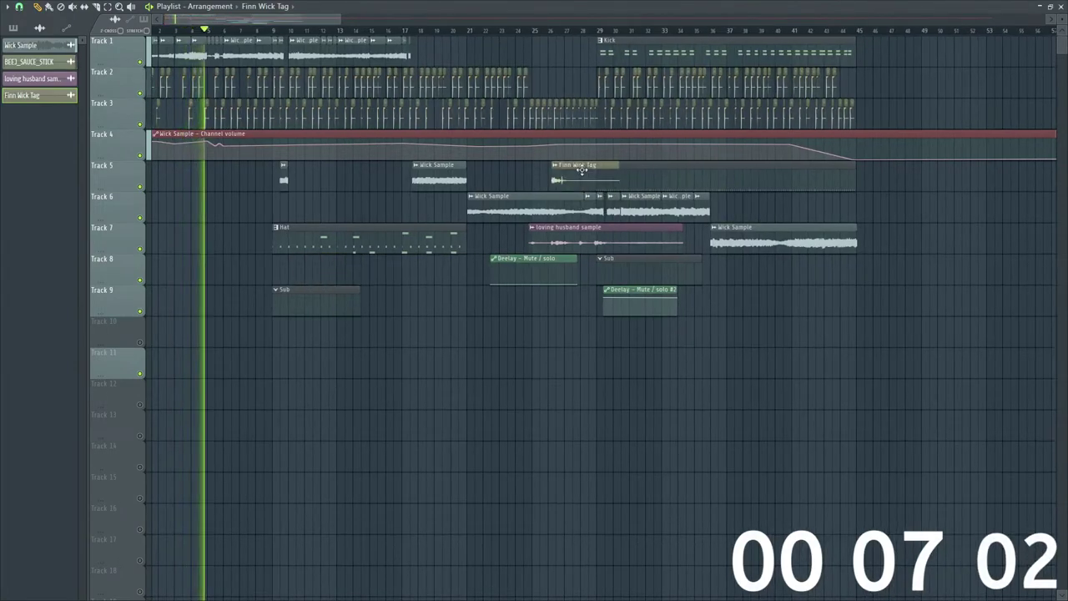
pyautogui.click(543, 35)
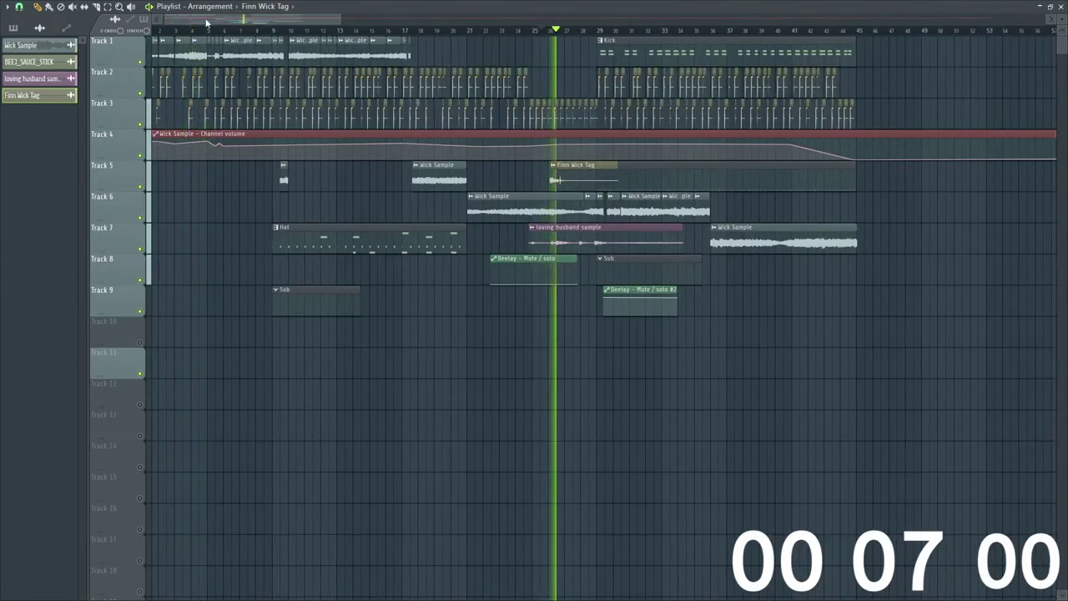
pyautogui.moveTo(167, 19); pyautogui.dragTo(272, 25)
pyautogui.moveTo(349, 185); pyautogui.dragTo(424, 187)
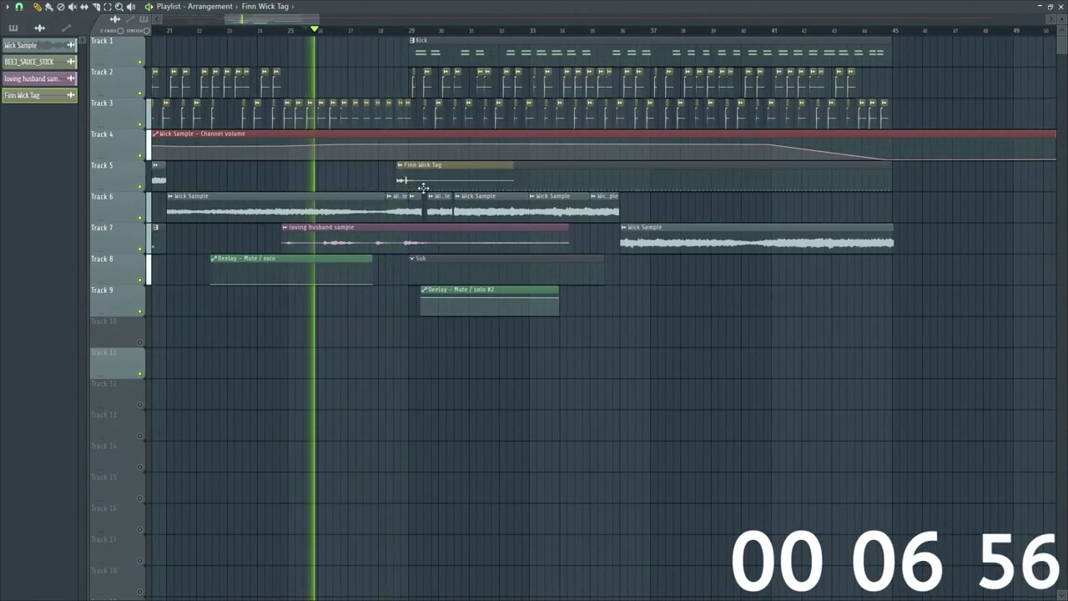
pyautogui.click(403, 34)
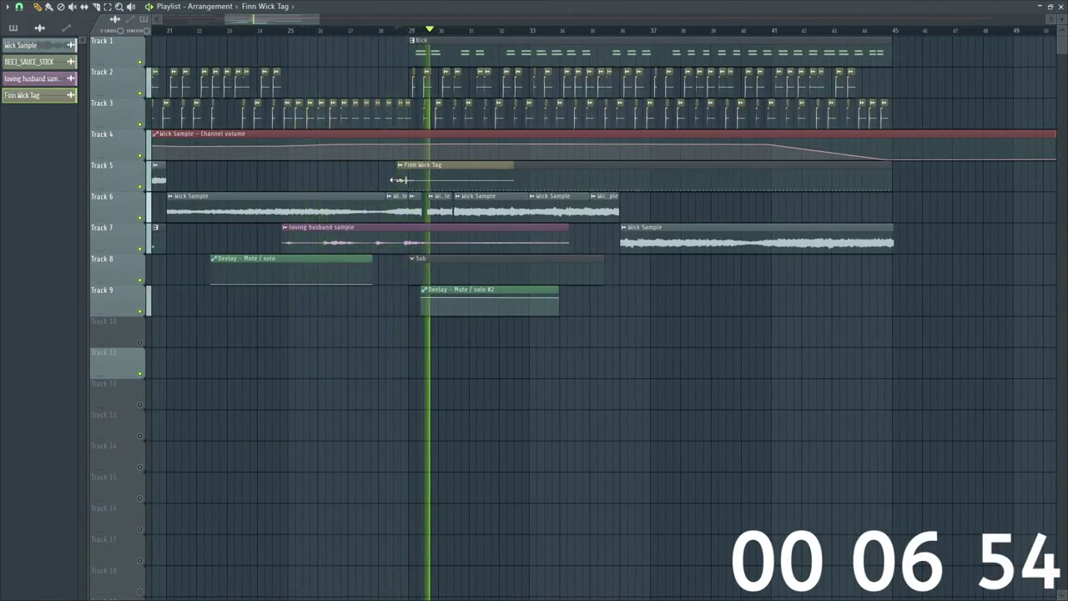
# Step: Move the Finn Wick Tag clip to Track 10 at bar 30 and audition it there
pyautogui.moveTo(400, 180)
pyautogui.mouseDown()
pyautogui.moveTo(428, 180)
pyautogui.moveTo(450, 355)
pyautogui.moveTo(445, 323)
pyautogui.mouseUp()
pyautogui.press('space')
pyautogui.press('space')
pyautogui.click(140, 342)
pyautogui.press('space')
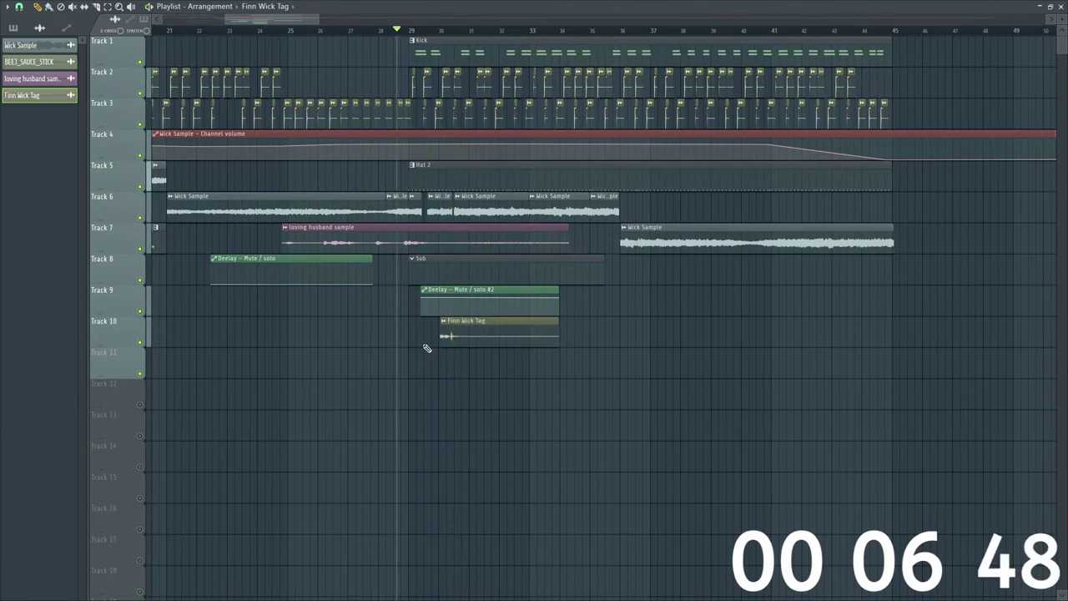
pyautogui.press('space')
# Step: Move the Finn Wick Tag clip to the very start of Track 7 and play the intro
pyautogui.scroll(-3, 421, 235)
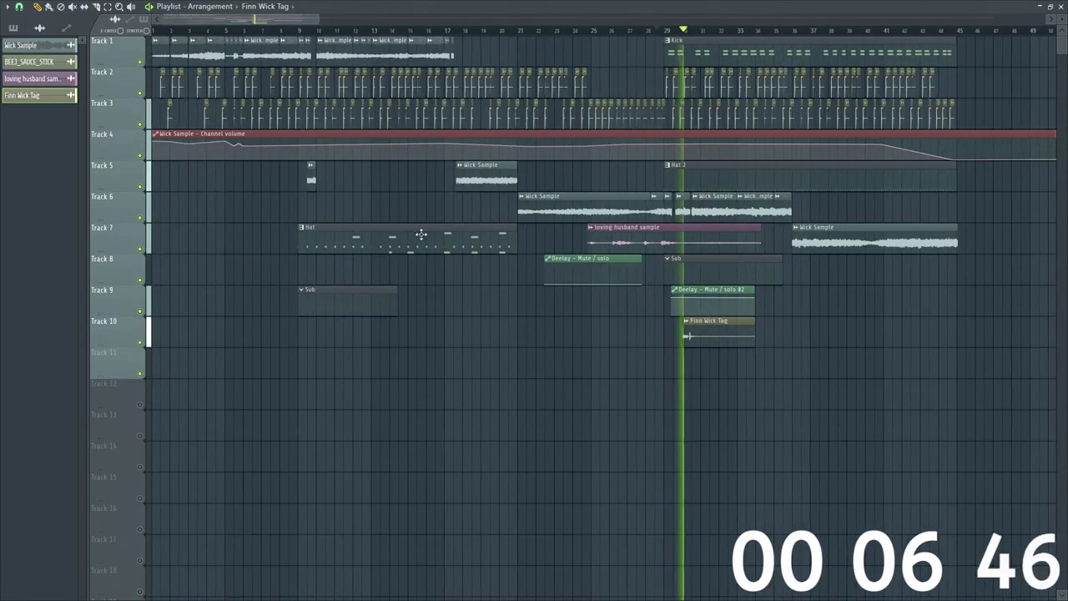
pyautogui.press('space')
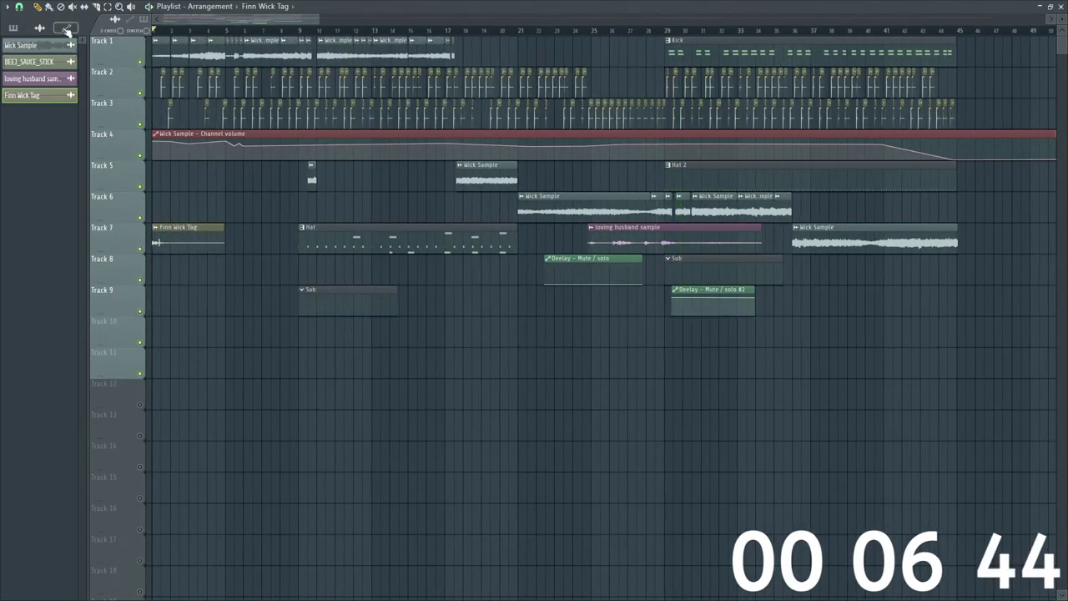
pyautogui.press('space')
pyautogui.moveTo(318, 21); pyautogui.dragTo(172, 21)
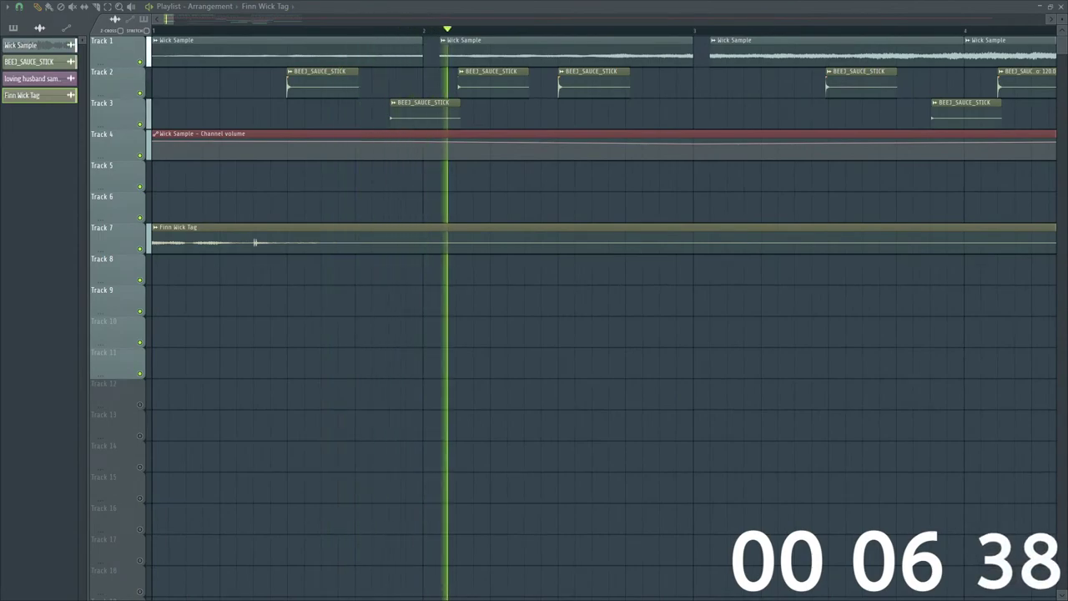
pyautogui.press('space')
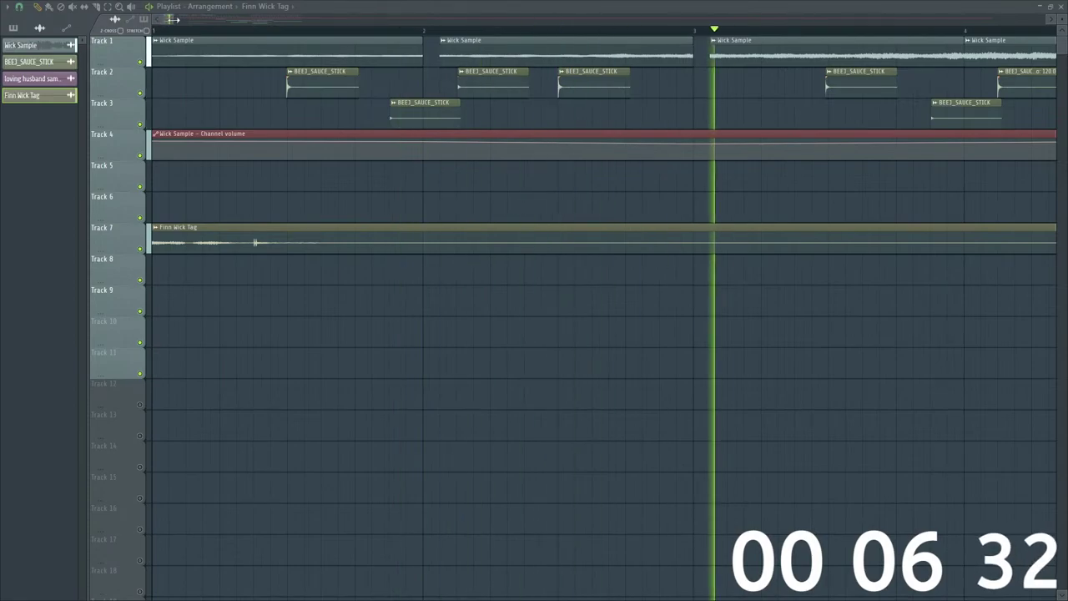
# Step: Create a channel volume automation clip for the loving husband sample on Track 10
pyautogui.moveTo(170, 19); pyautogui.dragTo(332, 30)
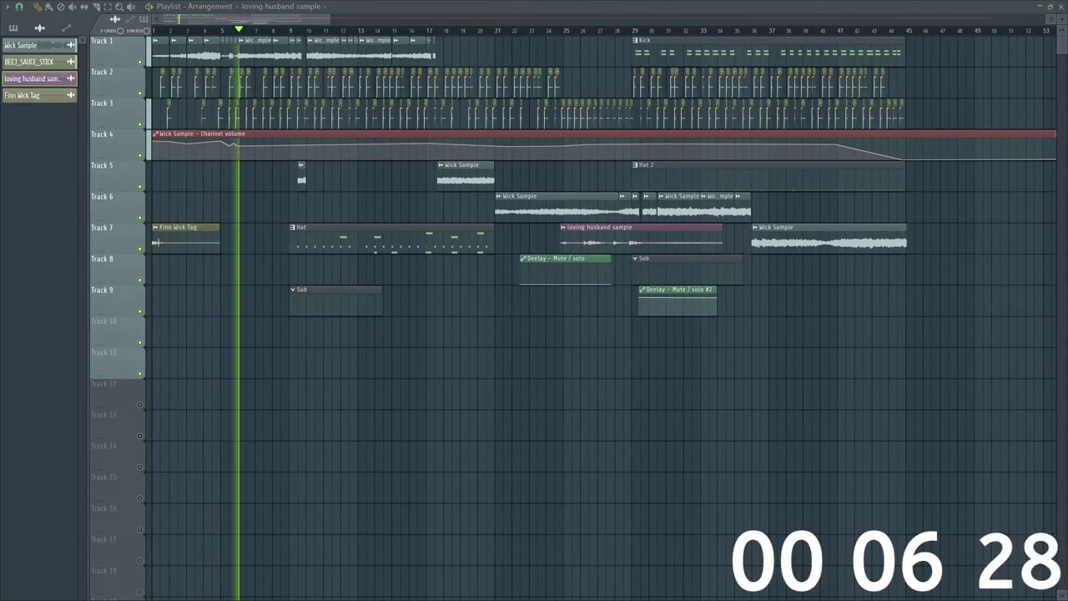
pyautogui.scroll(-3, 344, 31)
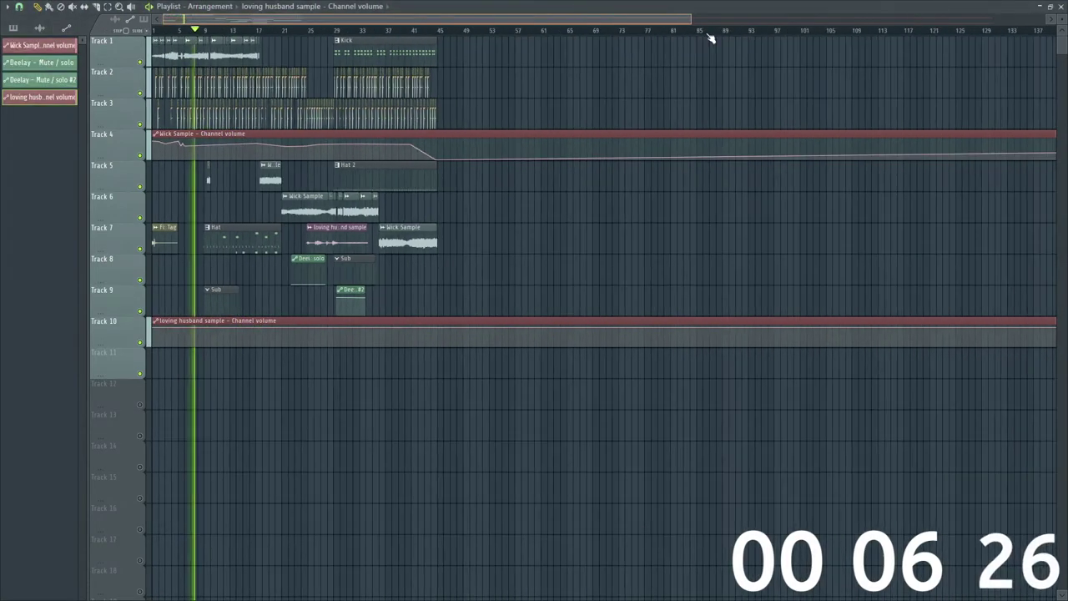
pyautogui.scroll(-2, 707, 28)
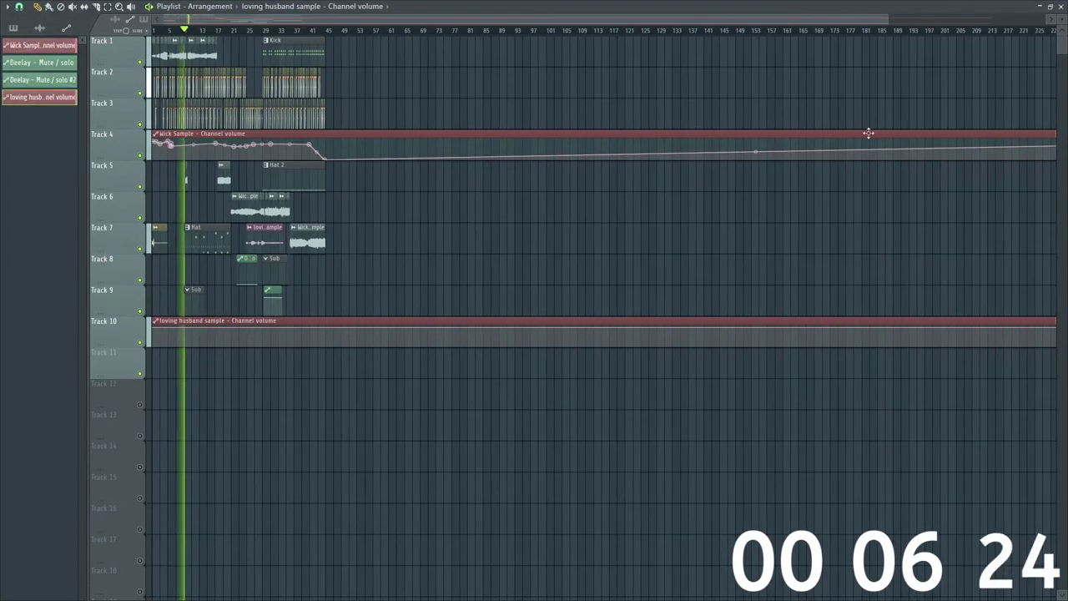
# Step: Trim the Wick Sample volume automation on Track 4 to end at about bar 45 and shorten the loving husband volume automation on Track 10
pyautogui.scroll(-1, 894, 31)
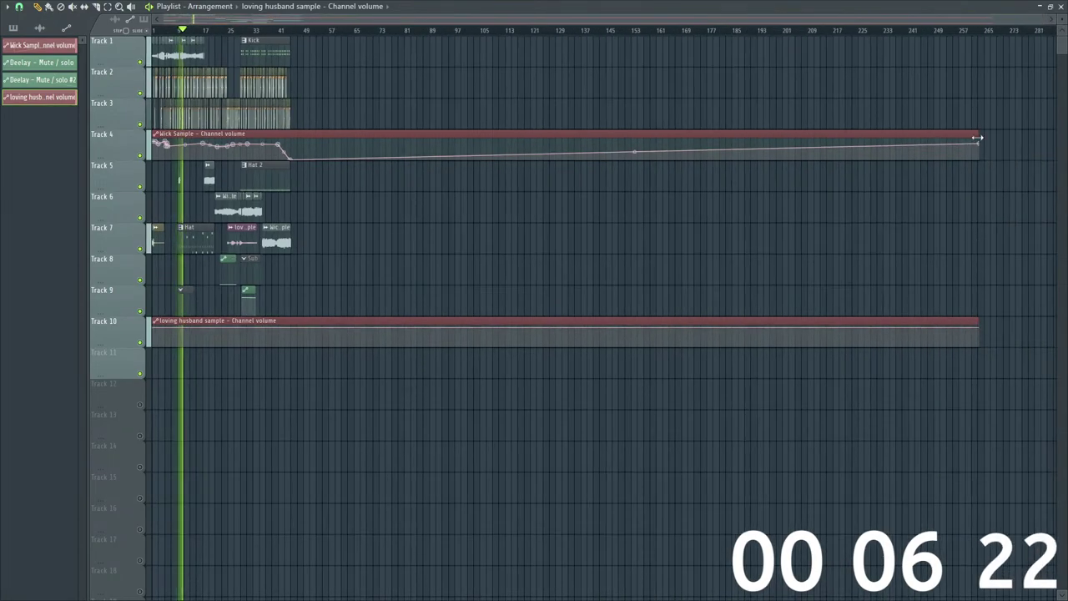
pyautogui.moveTo(979, 137); pyautogui.dragTo(360, 136)
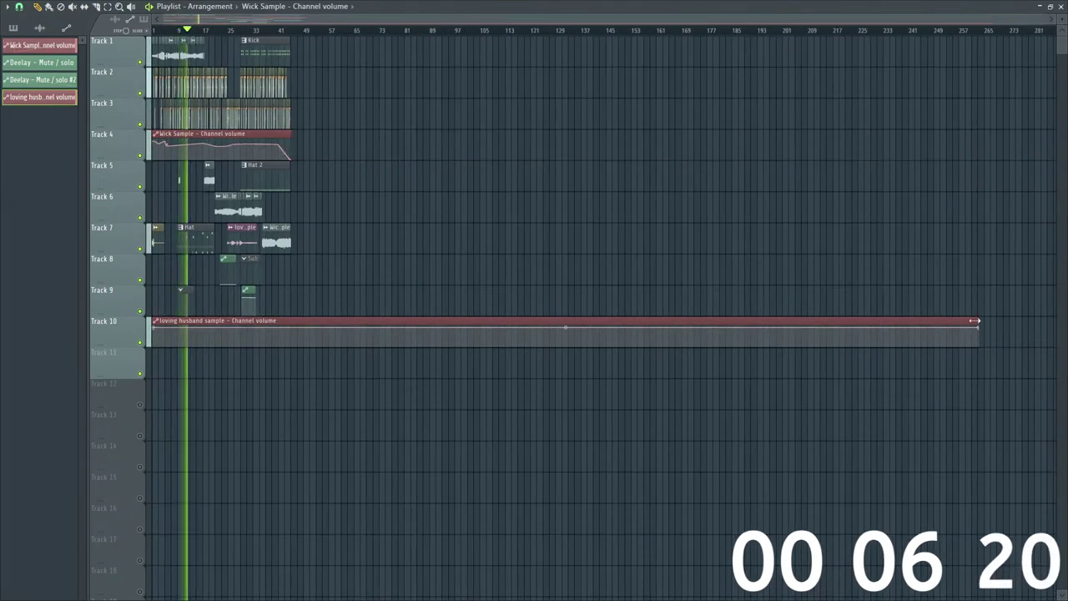
pyautogui.moveTo(975, 320); pyautogui.dragTo(209, 323)
# Step: Fit the loving husband volume automation on Track 10 to about bars 25 to 30 and lower its first point to create a fade-in
pyautogui.moveTo(1048, 18); pyautogui.dragTo(658, 92)
pyautogui.moveTo(435, 317); pyautogui.dragTo(804, 339)
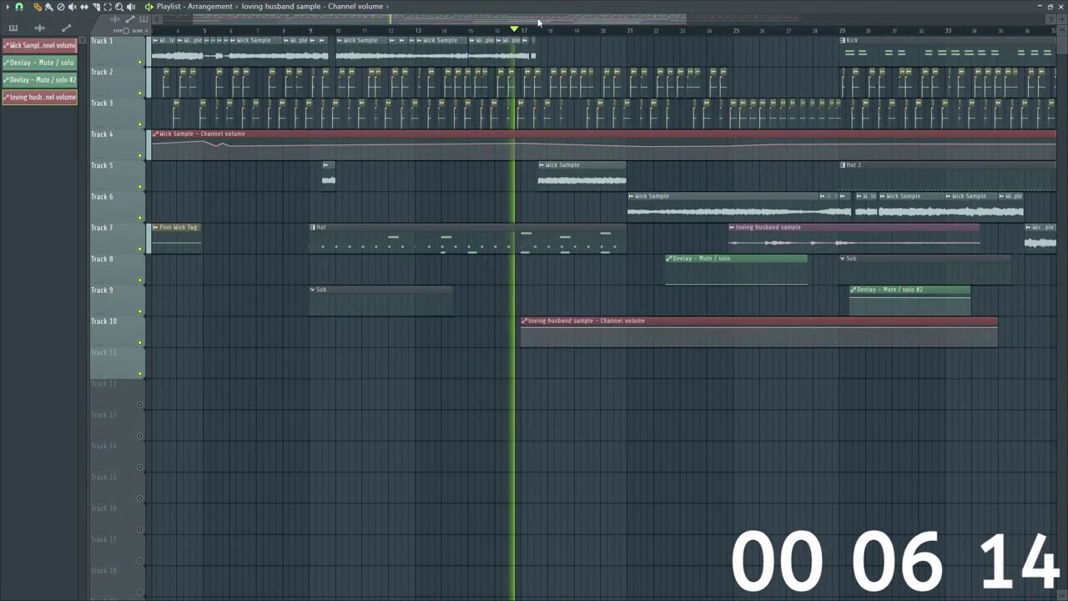
pyautogui.scroll(-3, 749, 349)
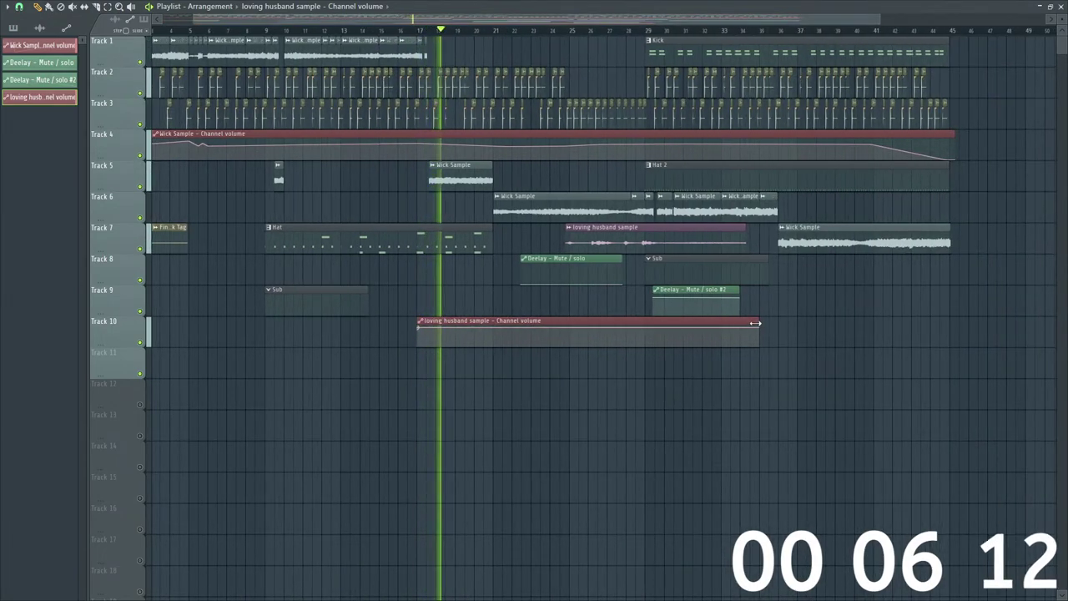
pyautogui.moveTo(757, 334); pyautogui.dragTo(639, 322)
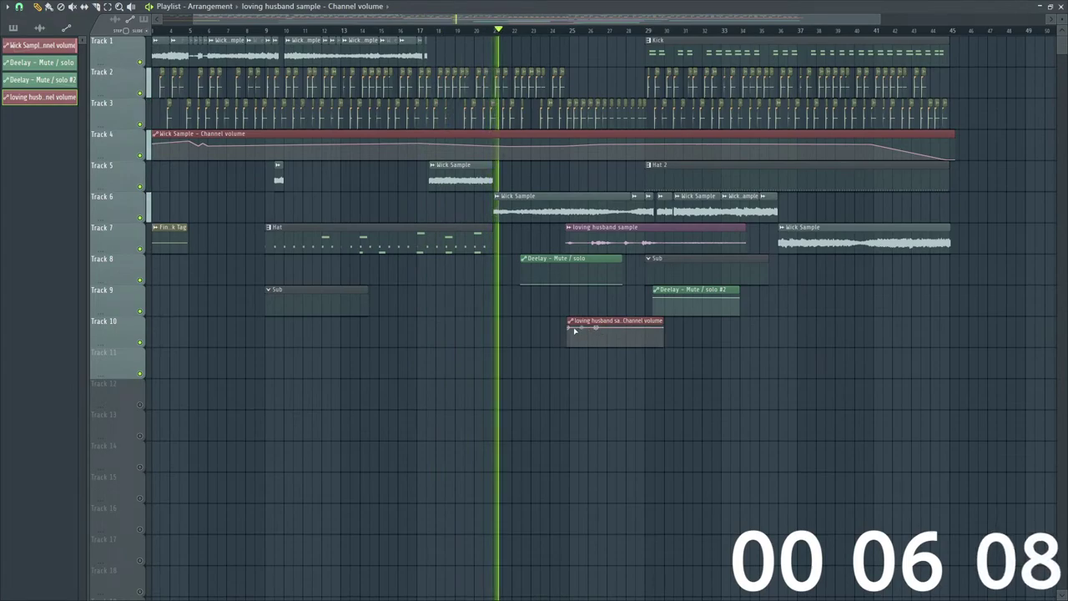
pyautogui.moveTo(568, 326); pyautogui.dragTo(568, 340)
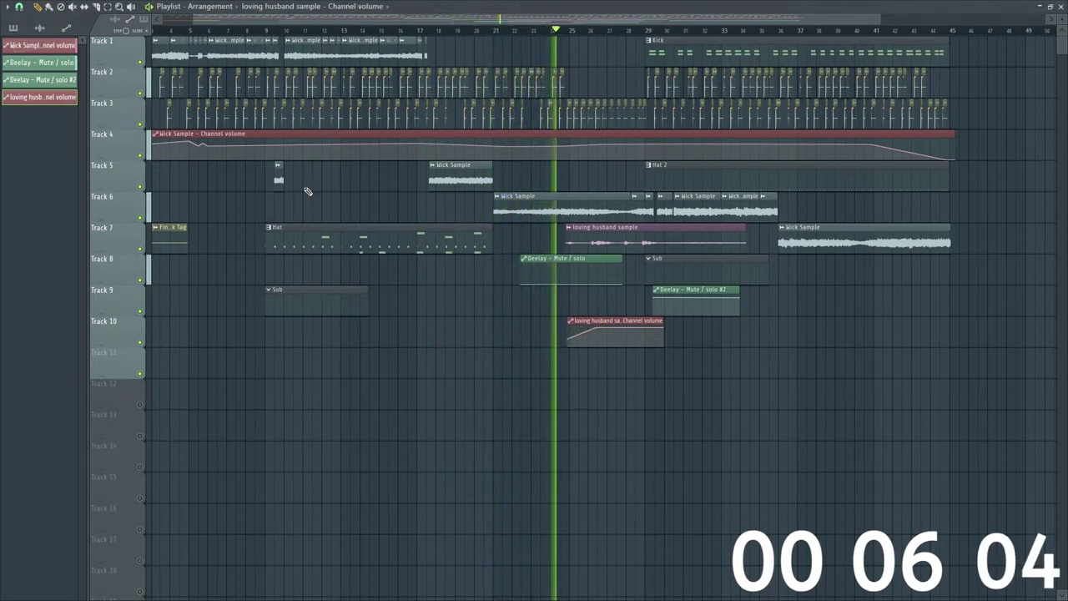
# Step: Play the arrangement from about bar 8 and listen to the section with the Hat and Sub clips
pyautogui.moveTo(306, 18); pyautogui.dragTo(265, 19)
pyautogui.click(290, 31)
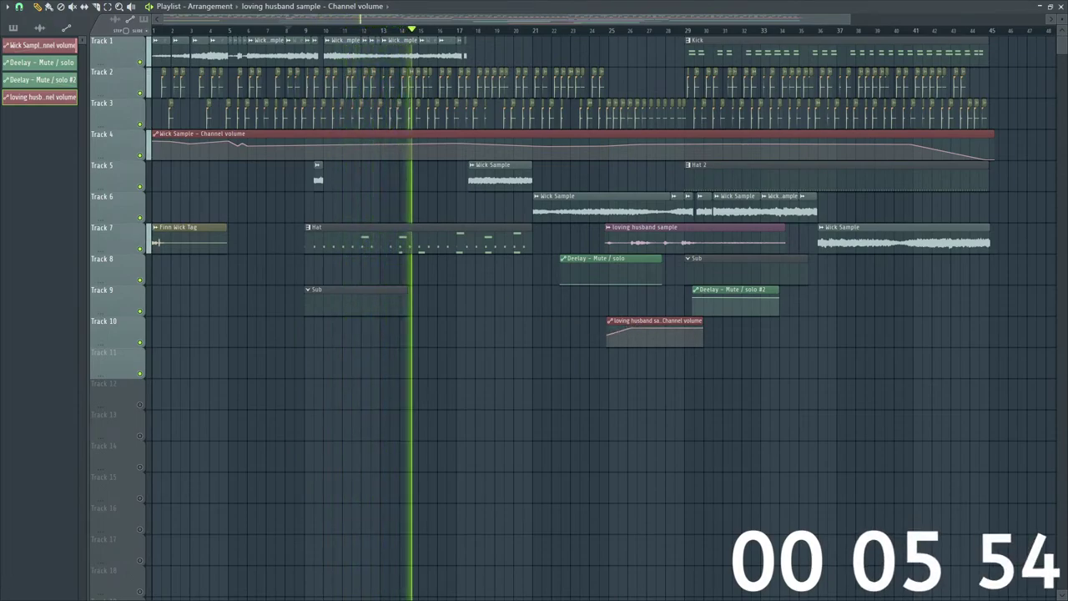
pyautogui.click(39, 27)
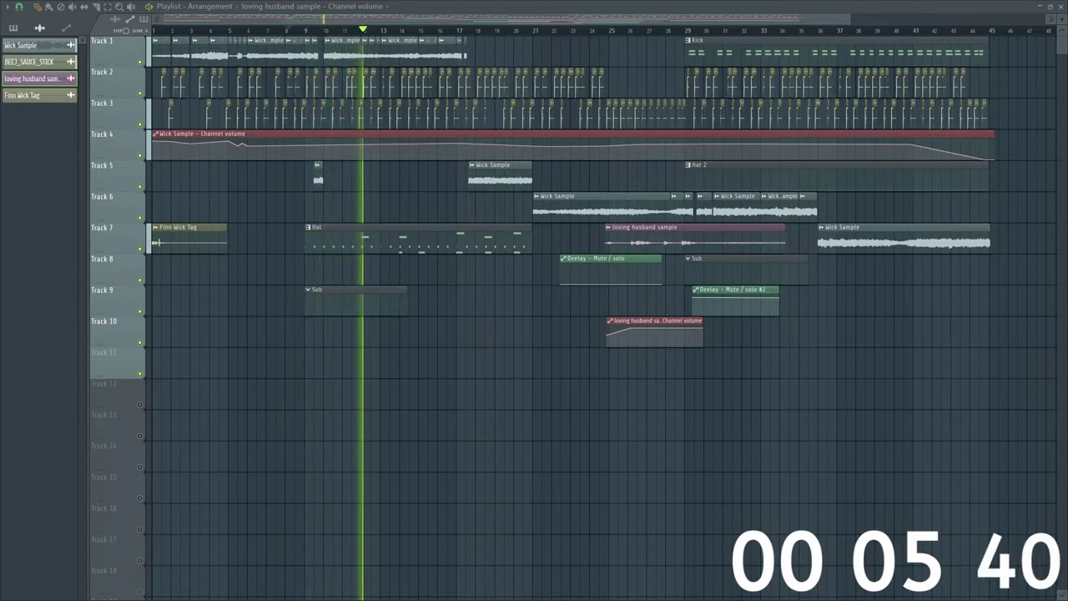
pyautogui.click(410, 302)
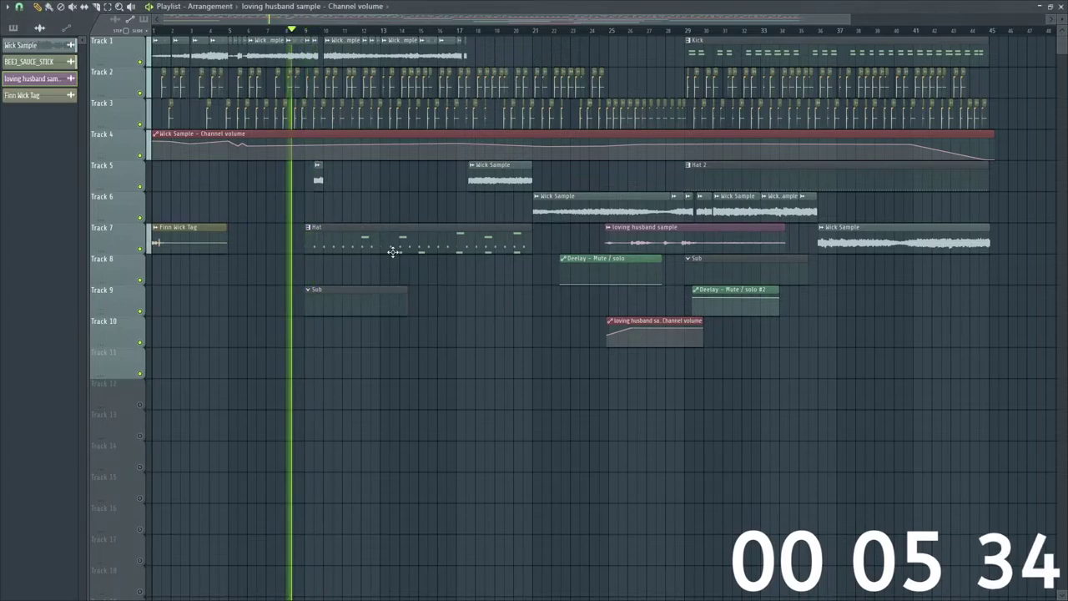
pyautogui.press('space')
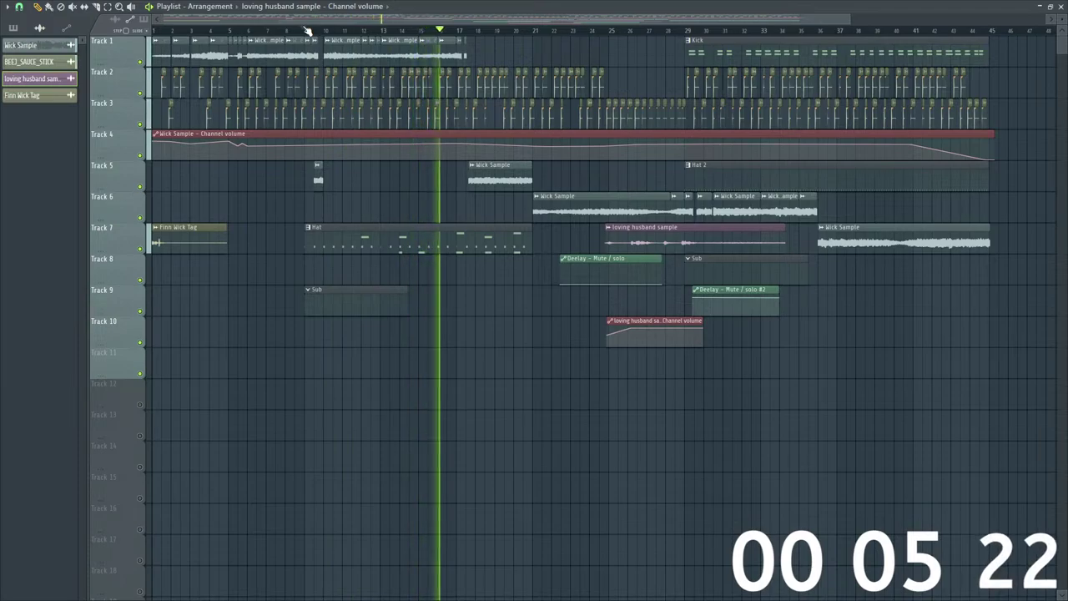
pyautogui.press('space')
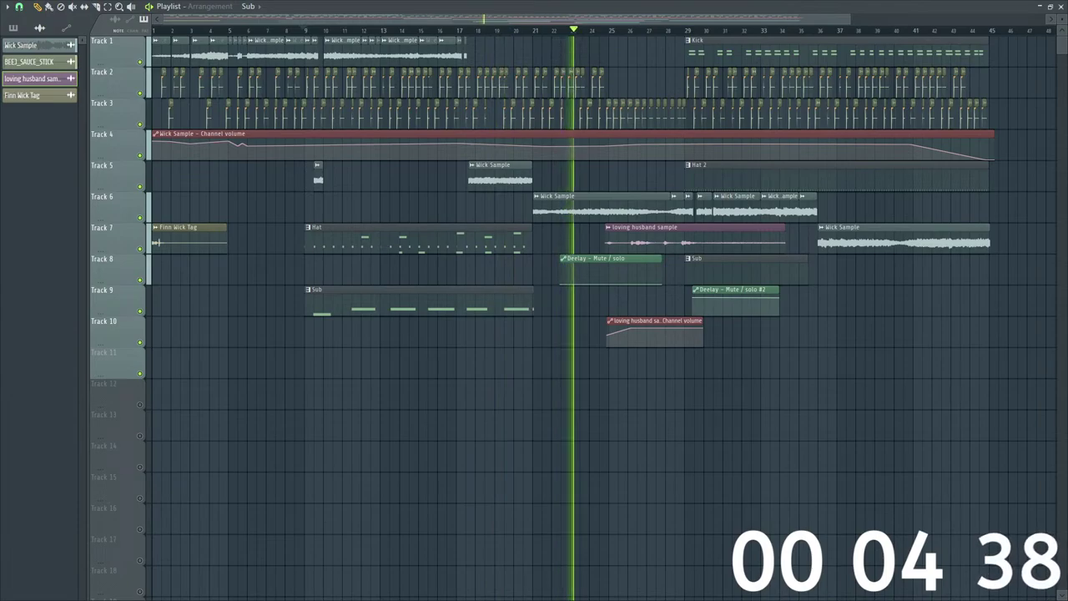
# Step: Extend the Sub clip on Track 9 to about bar 26 and audition it with the arrangement
pyautogui.moveTo(540, 306); pyautogui.dragTo(626, 306)
pyautogui.press('space')
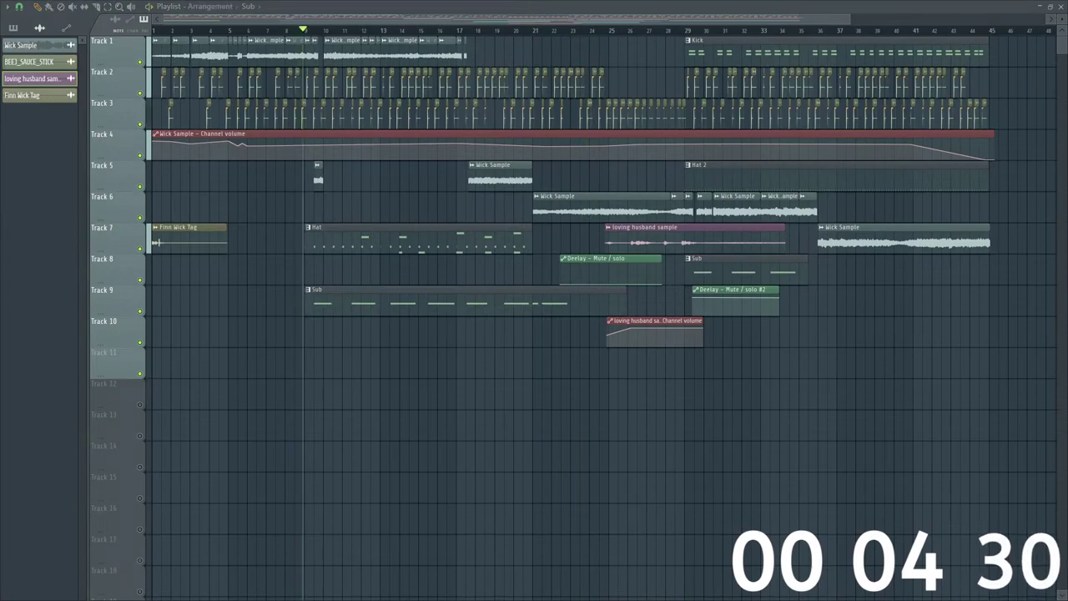
pyautogui.press('space')
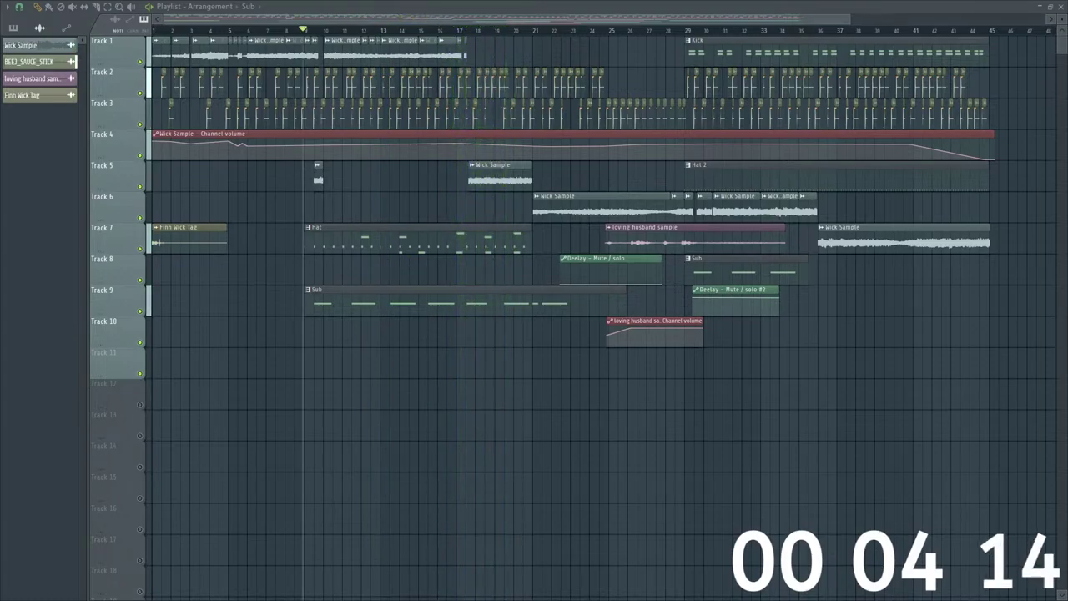
pyautogui.press('space')
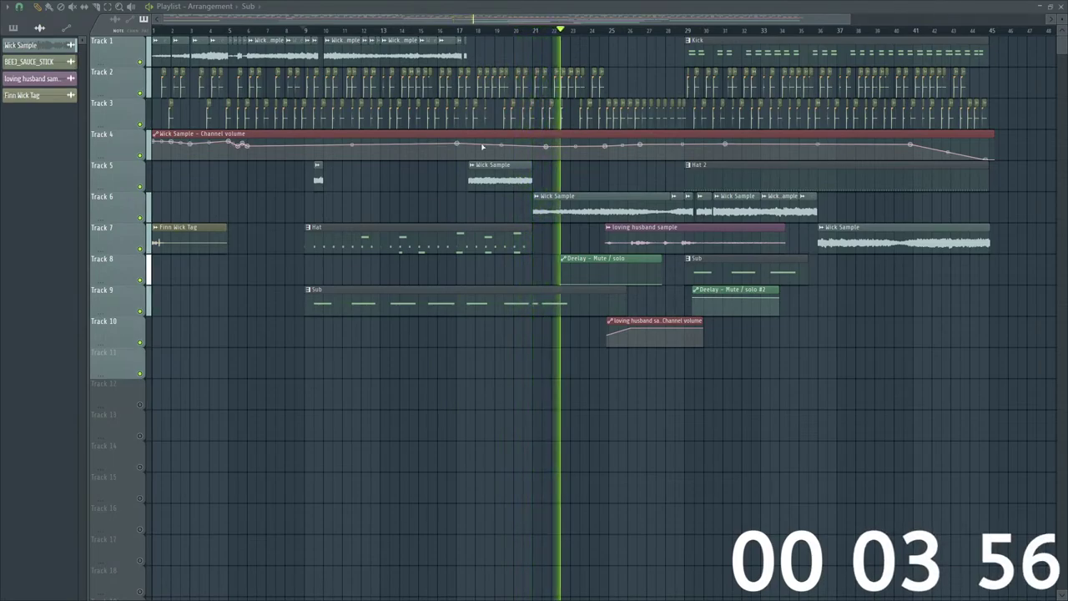
# Step: Play from about bar 9, open the piano roll for the Sub pattern and adjust its last notes
pyautogui.click(309, 32)
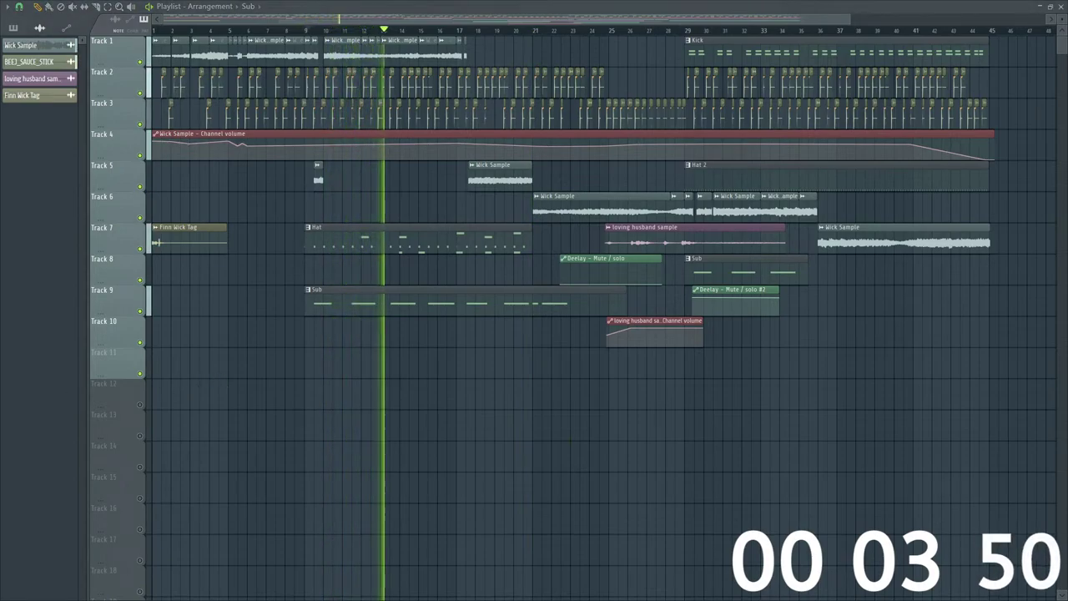
pyautogui.press('F7')
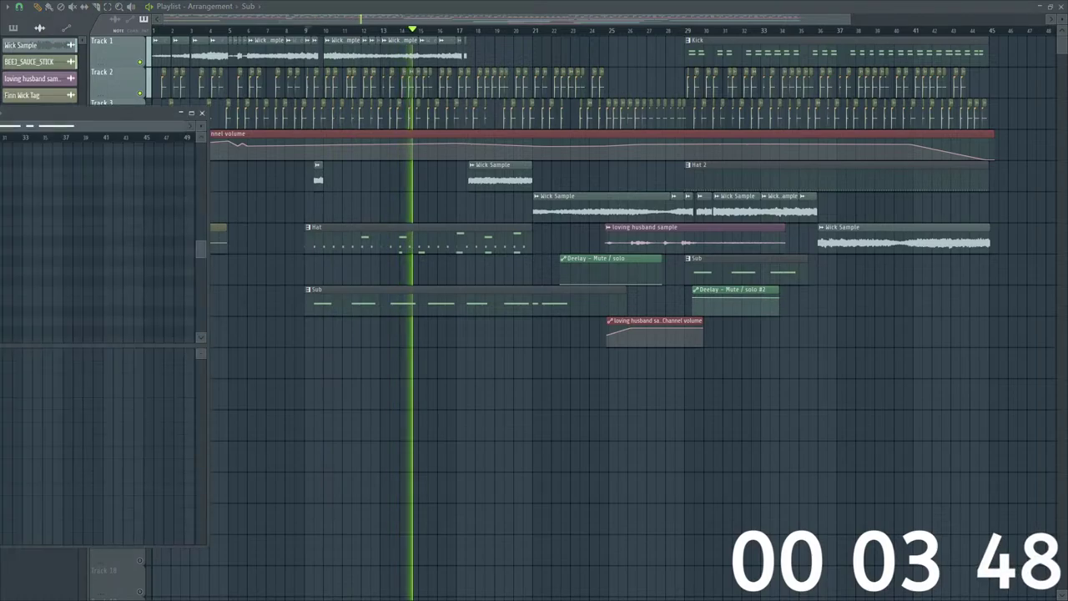
pyautogui.moveTo(98, 112); pyautogui.dragTo(0, 96)
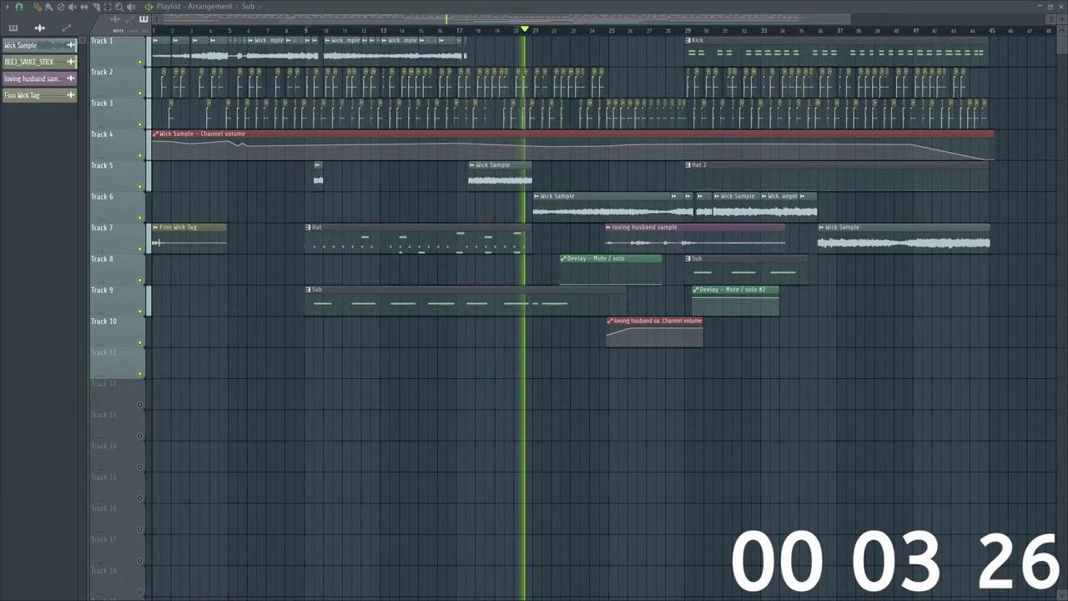
pyautogui.press('space')
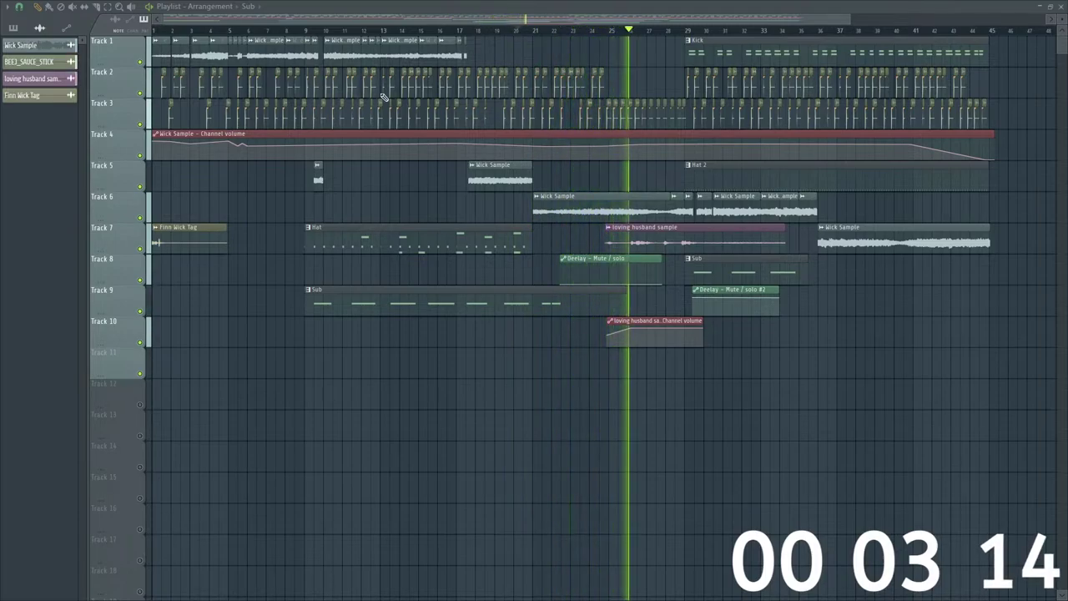
# Step: Place a copy of the Track 9 Sub clip on Track 11, starting at bar 29
pyautogui.click(502, 308)
pyautogui.click(682, 368)
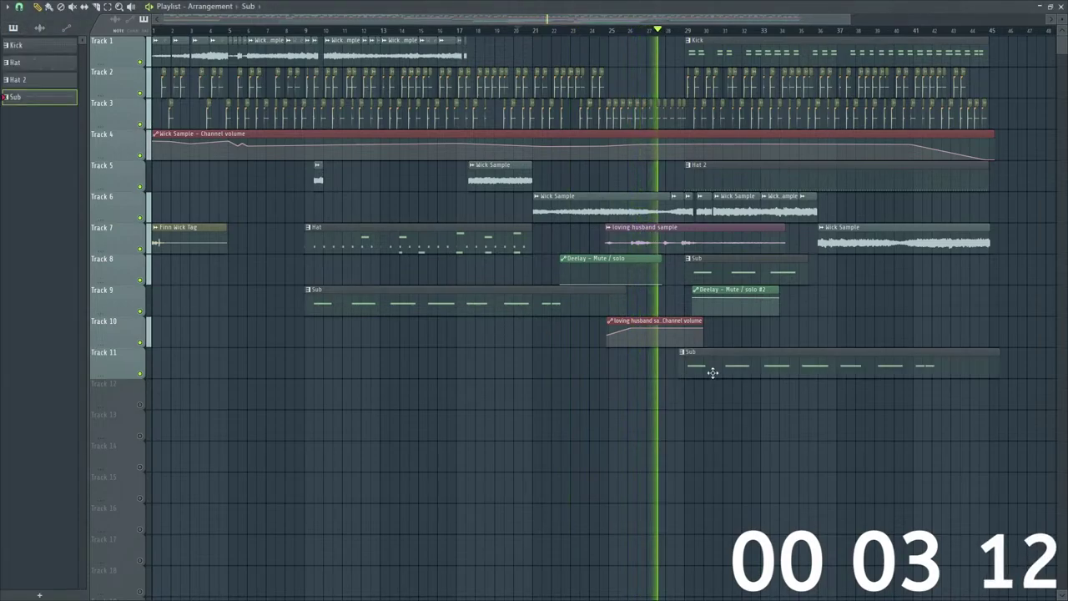
pyautogui.moveTo(713, 372); pyautogui.dragTo(716, 371)
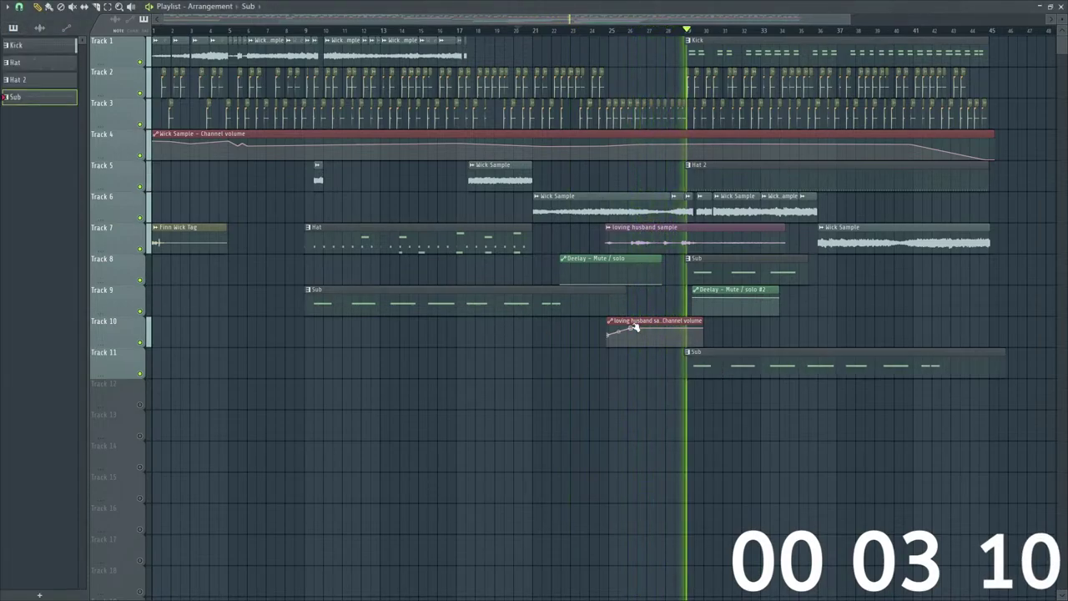
# Step: Stretch the loving husband volume fade-in on Track 10 to about bar 27 and play it from about bar 25
pyautogui.moveTo(632, 328); pyautogui.dragTo(656, 330)
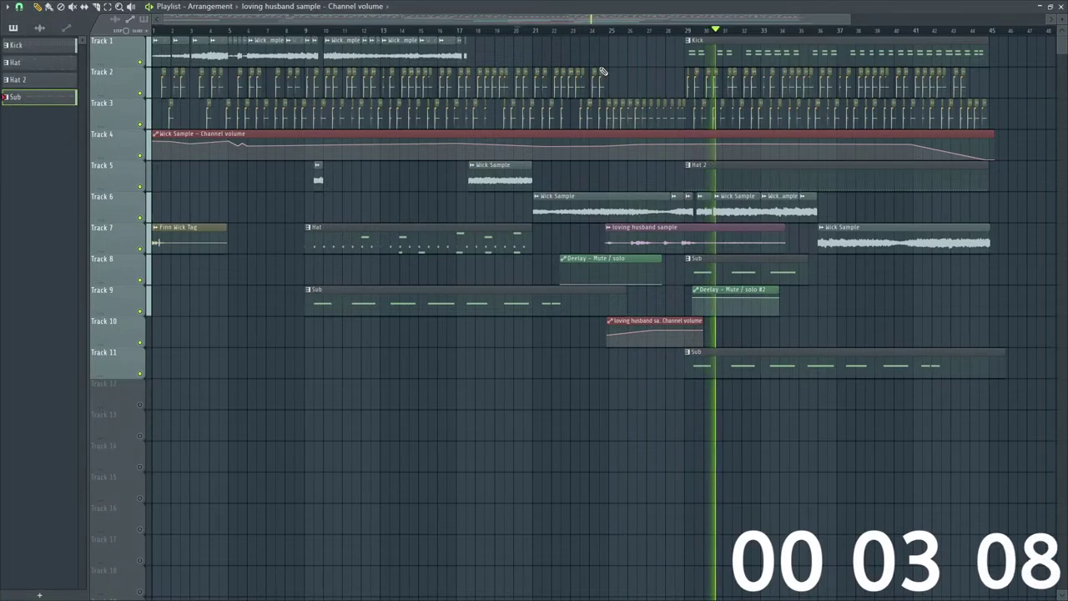
pyautogui.click(604, 32)
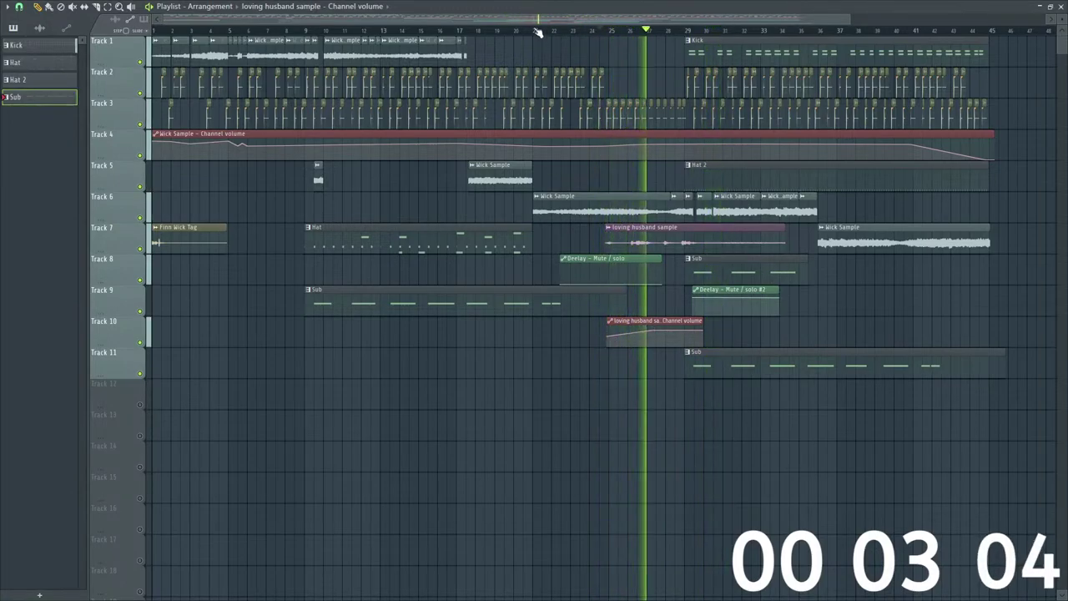
# Step: Add a second Sub clip on Track 12 at about bar 29, enable that track and play the section
pyautogui.moveTo(156, 17); pyautogui.dragTo(445, 40)
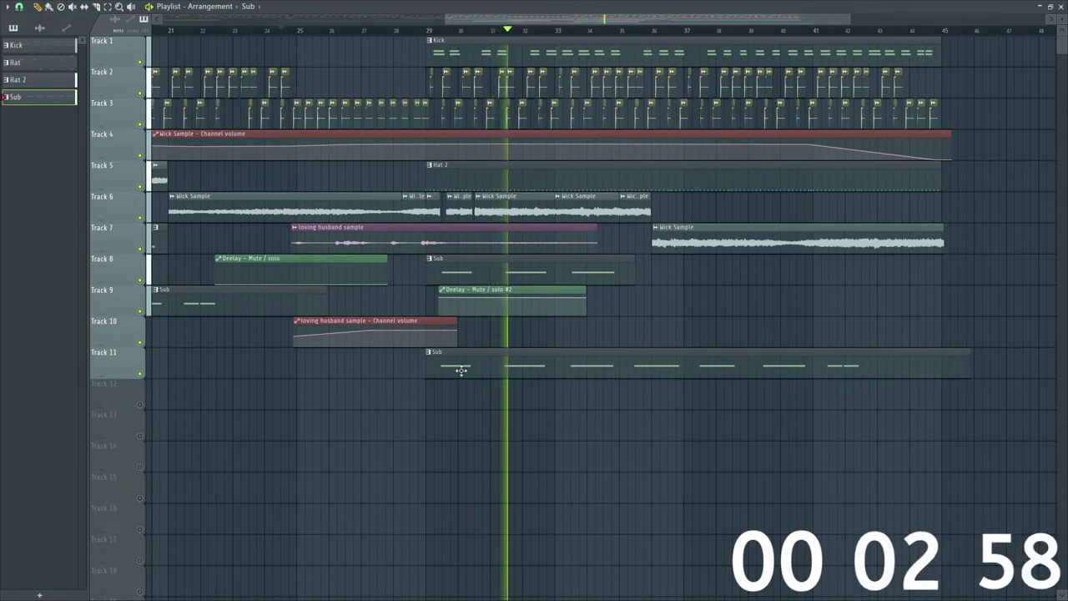
pyautogui.press('space')
pyautogui.click(430, 393)
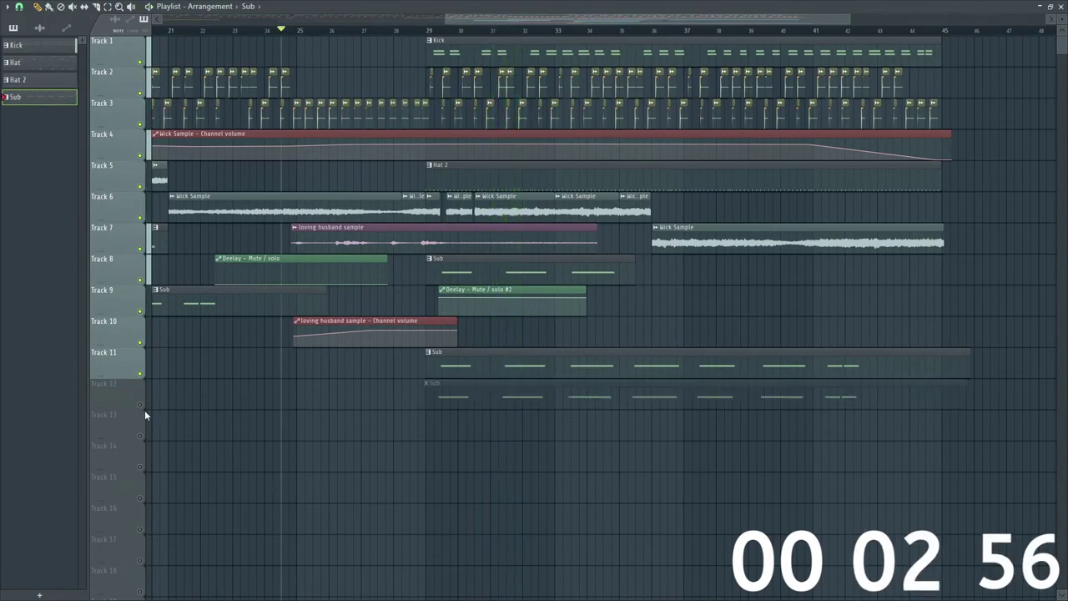
pyautogui.click(140, 405)
pyautogui.press('space')
# Step: Shift the Track 12 Sub clip to about bar 30.5, trim it to about one bar and move it to Track 10
pyautogui.moveTo(460, 398); pyautogui.dragTo(496, 398)
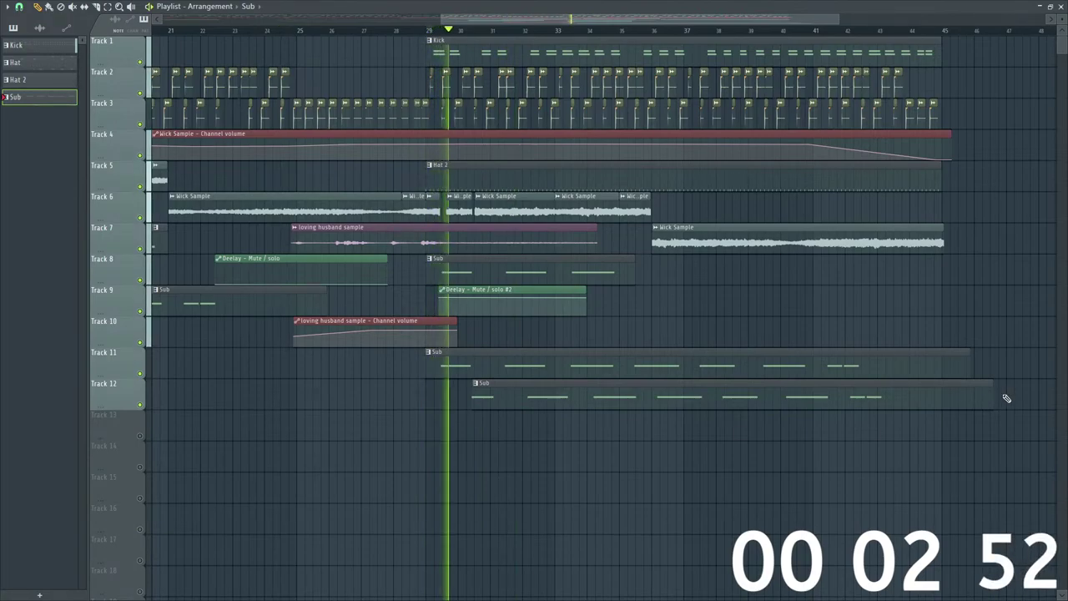
pyautogui.moveTo(992, 404); pyautogui.dragTo(569, 412)
pyautogui.press('space')
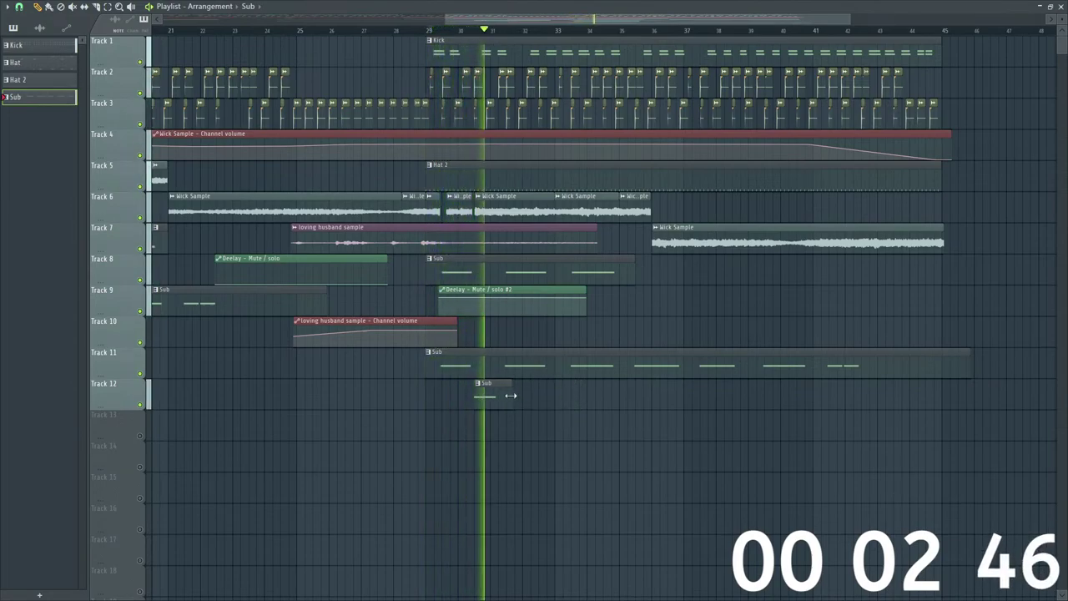
pyautogui.moveTo(497, 397); pyautogui.dragTo(499, 331)
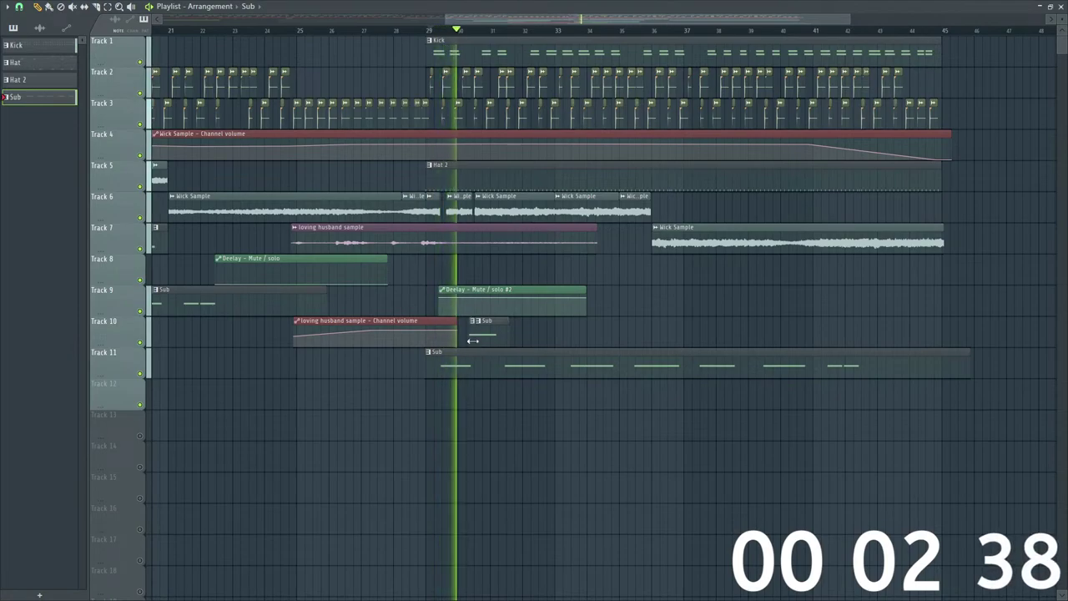
# Step: Place a full-length Sub clip on Track 10 at about bar 30.5 and audition it against the Track 11 Sub clip
pyautogui.click(448, 396)
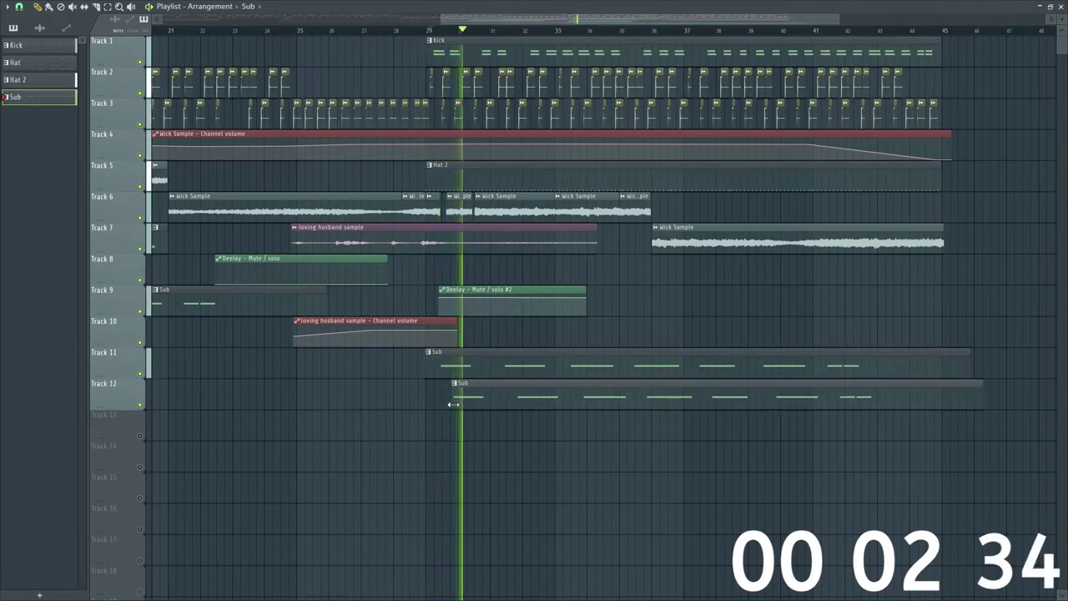
pyautogui.moveTo(470, 404); pyautogui.dragTo(492, 340)
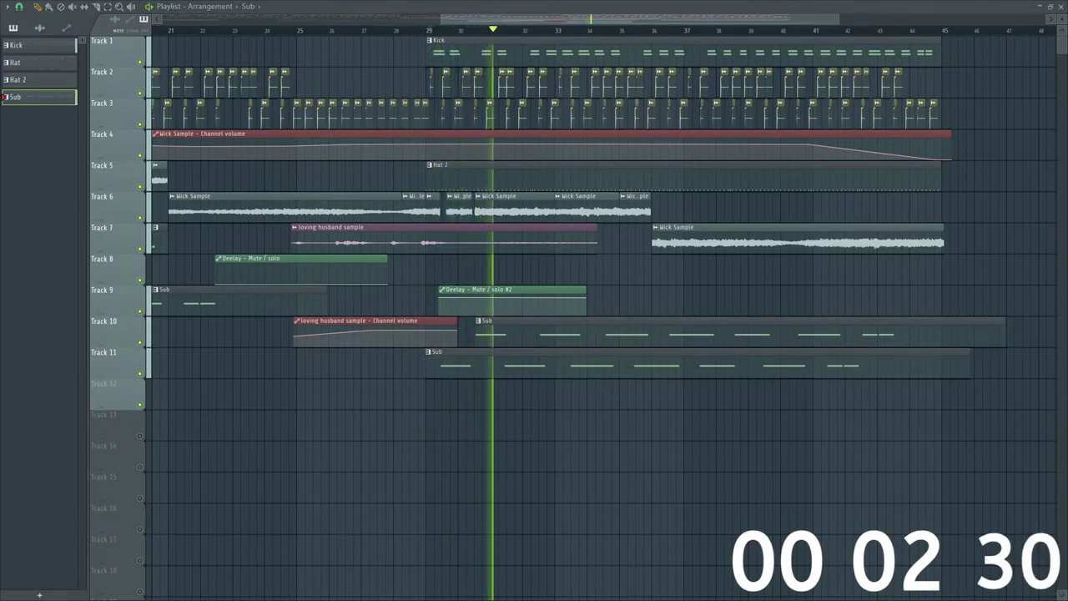
pyautogui.moveTo(838, 18); pyautogui.dragTo(672, 26)
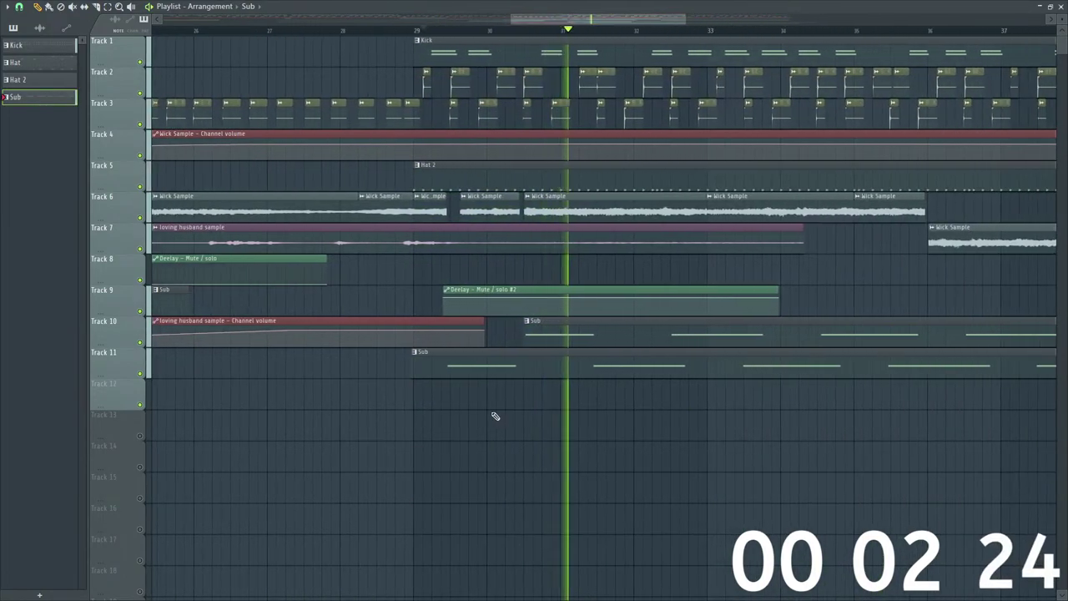
pyautogui.press('space')
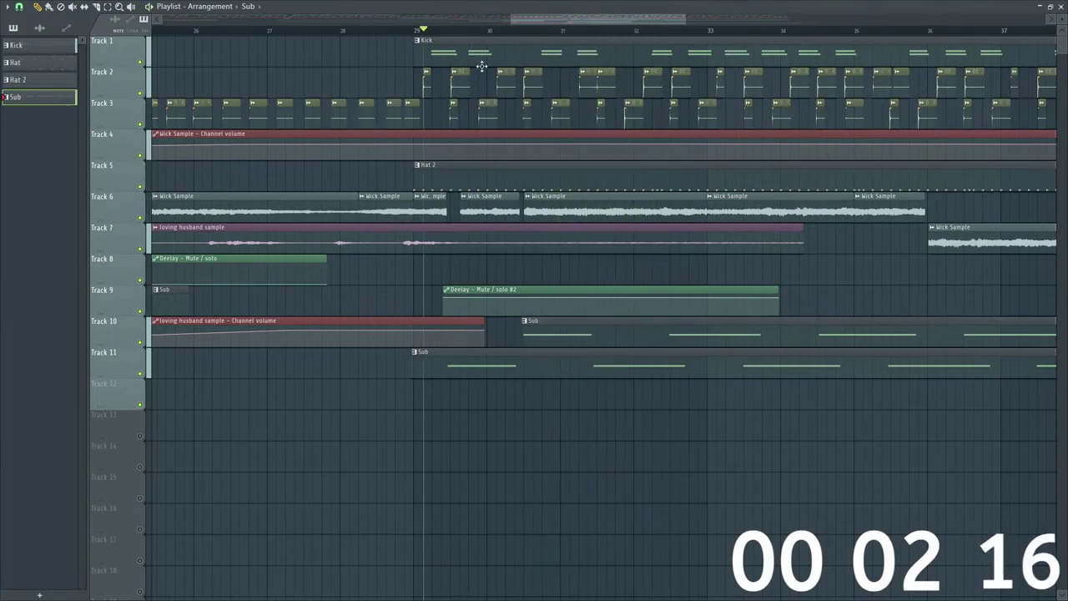
pyautogui.press('space')
# Step: Delete the Sub clips from Track 10 and Track 11 in the section after bar 29
pyautogui.moveTo(687, 20); pyautogui.dragTo(821, 45)
pyautogui.rightClick(840, 343)
pyautogui.press('space')
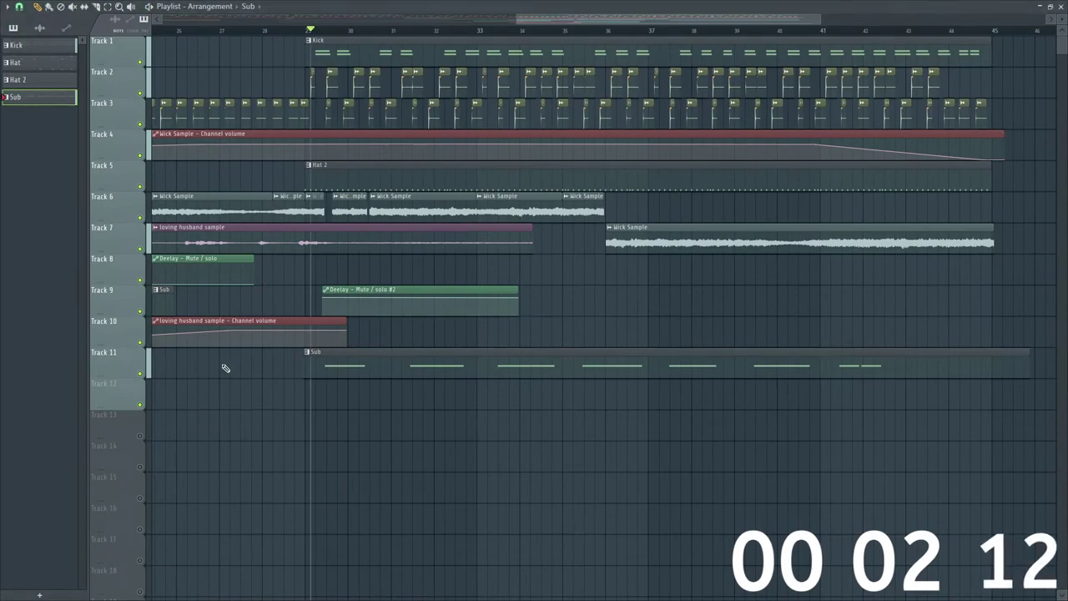
pyautogui.rightClick(364, 365)
# Step: Clone the Sub pattern, place the clone on Track 11 at bar 29 and play it with the arrangement
pyautogui.rightClick(37, 101)
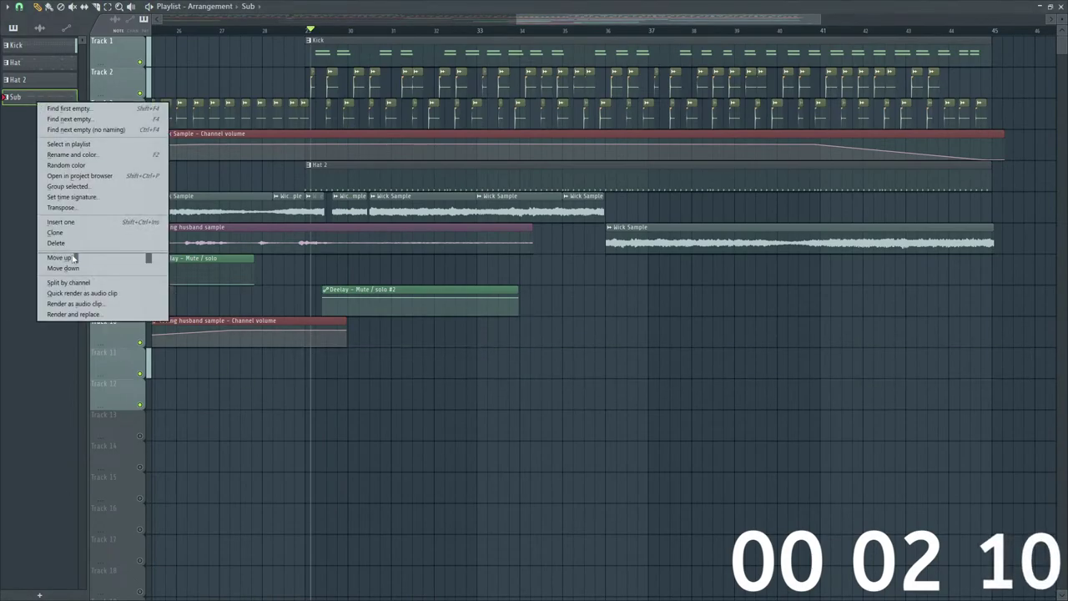
pyautogui.click(68, 234)
pyautogui.click(343, 371)
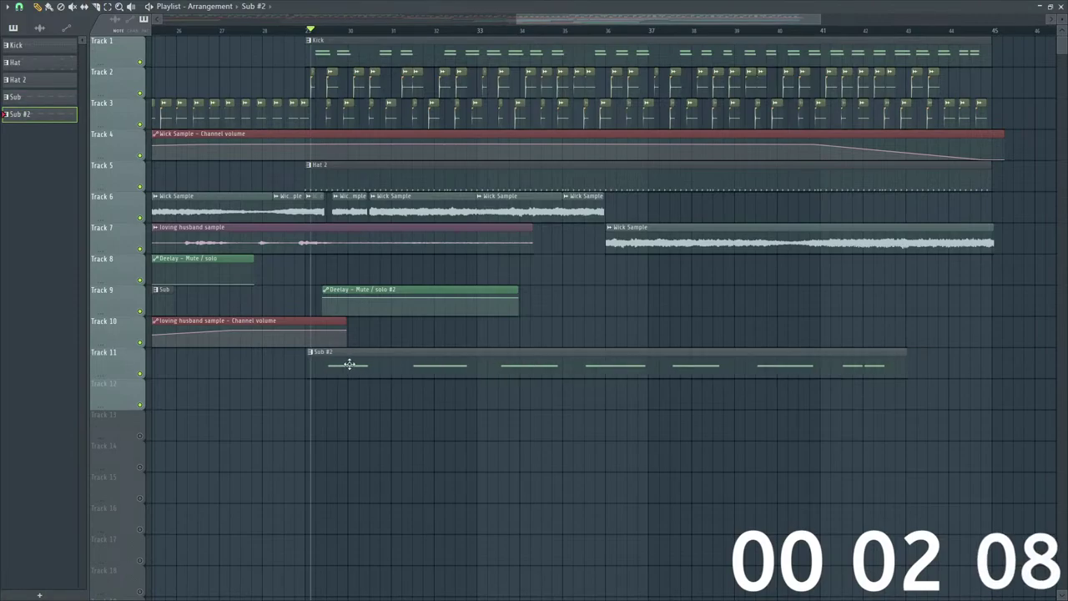
pyautogui.press('space')
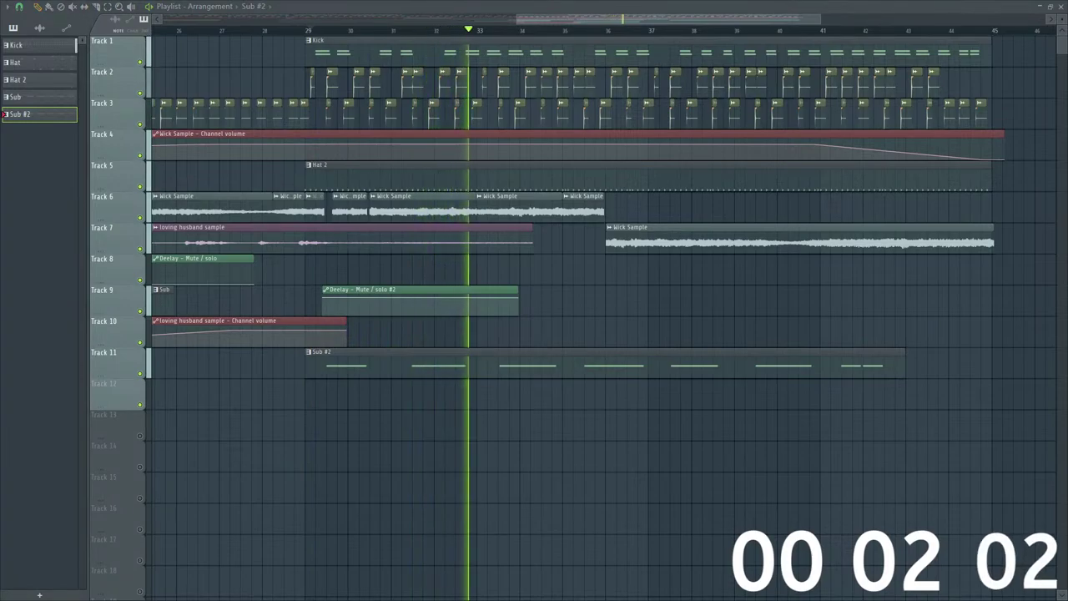
# Step: Audition the Track 11 Sub #2 pattern and rework its bass notes between bars 29 and 33 into shorter, more frequent hits
pyautogui.press('space')
pyautogui.press('space')
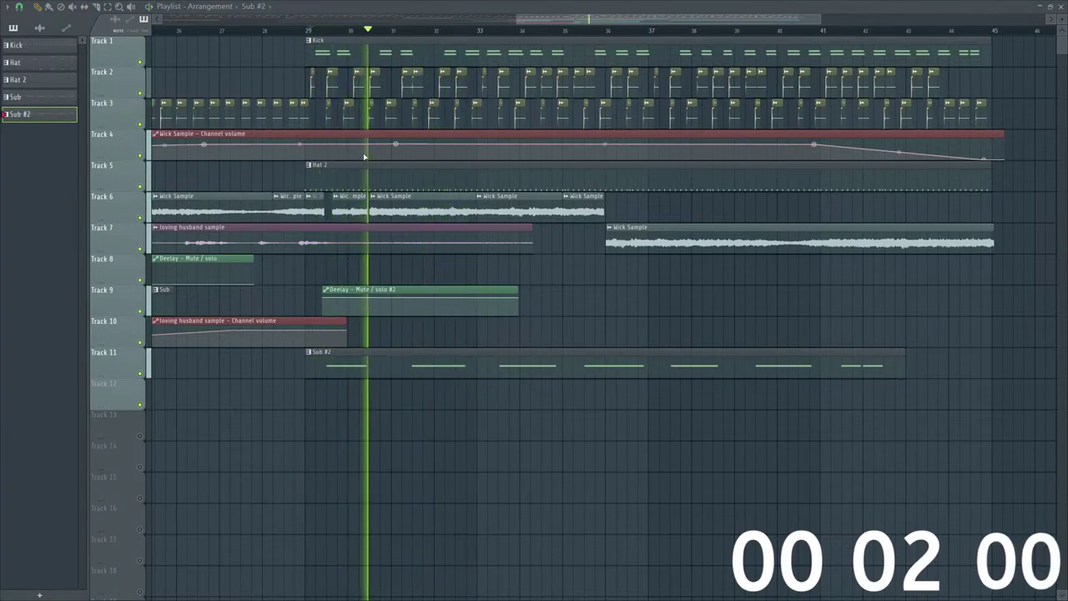
pyautogui.press('space')
pyautogui.press('space')
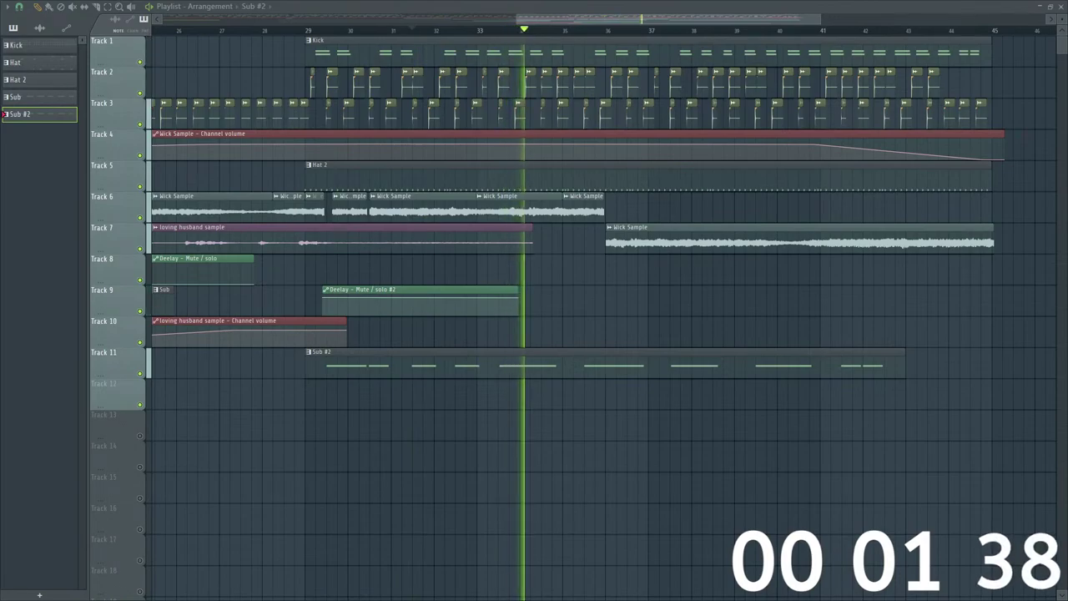
# Step: Clear the Sub #2 notes after the first four bars and replay the reworked bass line with the arrangement
pyautogui.press('space')
pyautogui.press('space')
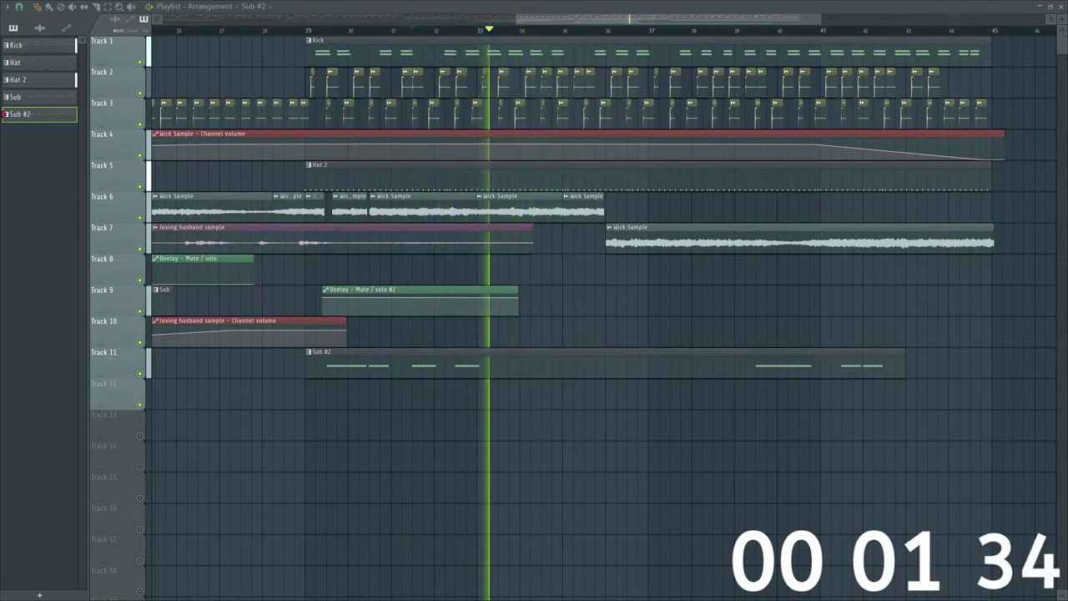
pyautogui.hotkey('ctrl', 'z')
pyautogui.press('space')
pyautogui.press('space')
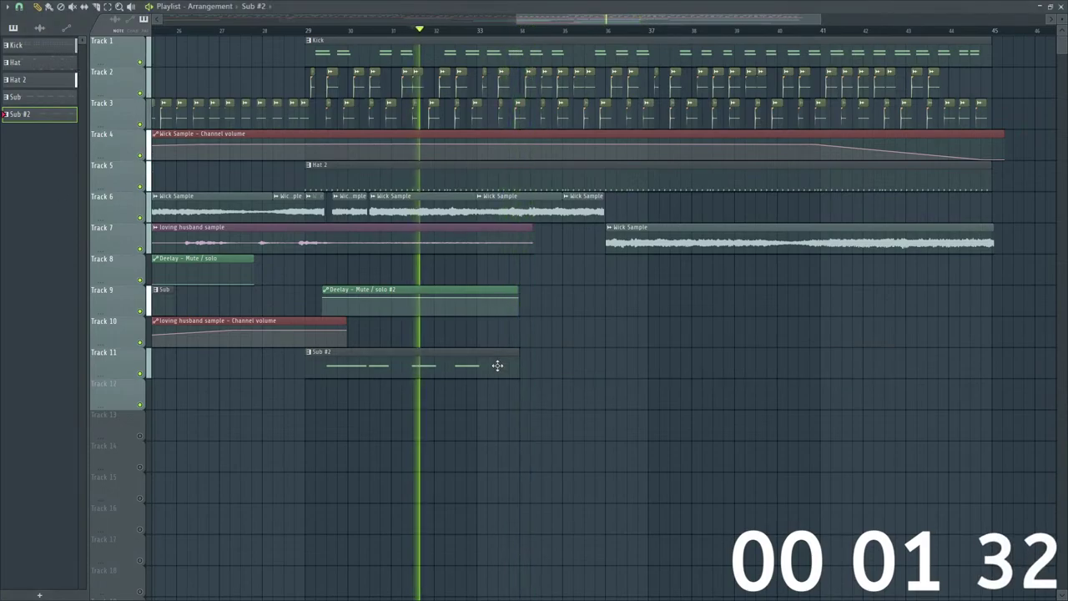
pyautogui.click(494, 395)
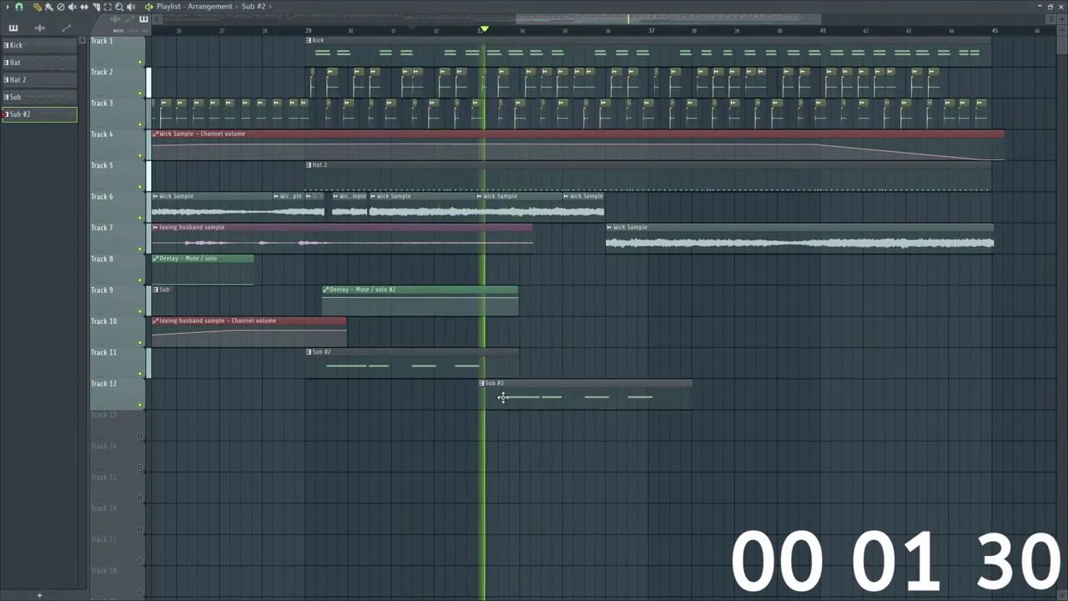
pyautogui.press('space')
pyautogui.rightClick(587, 401)
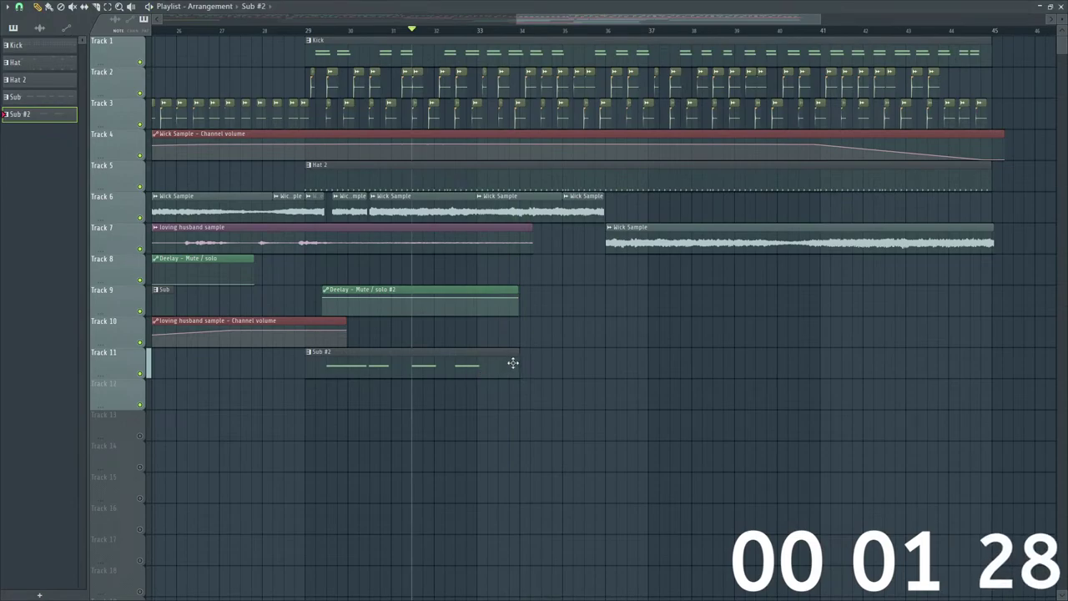
# Step: Set snapping to Line and repeat the four-bar Sub #2 clip on Track 11 at bars 33, 37 and 41
pyautogui.click(28, 10)
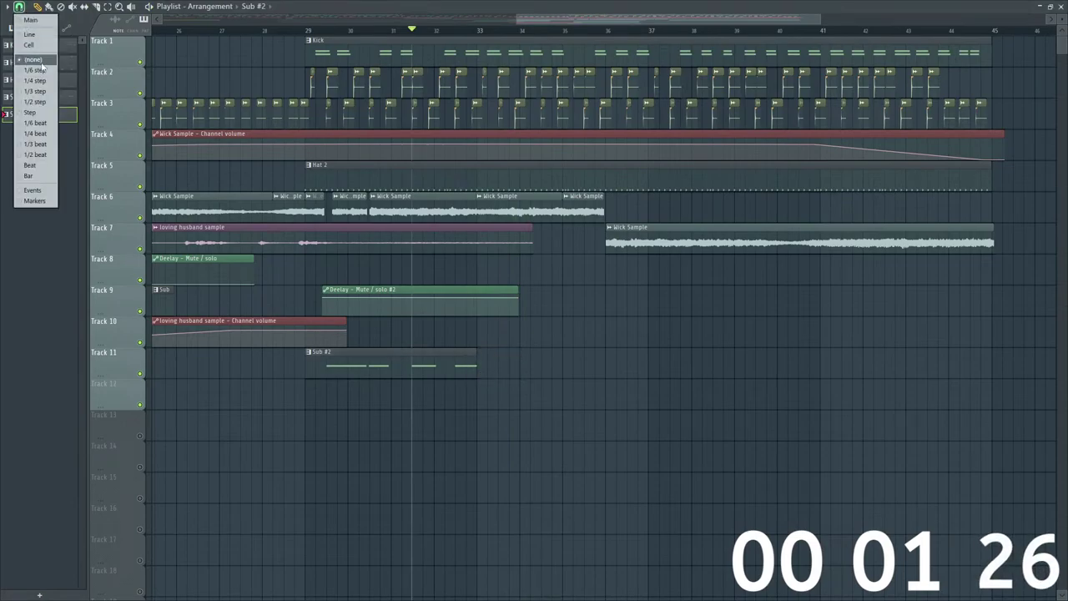
pyautogui.click(39, 38)
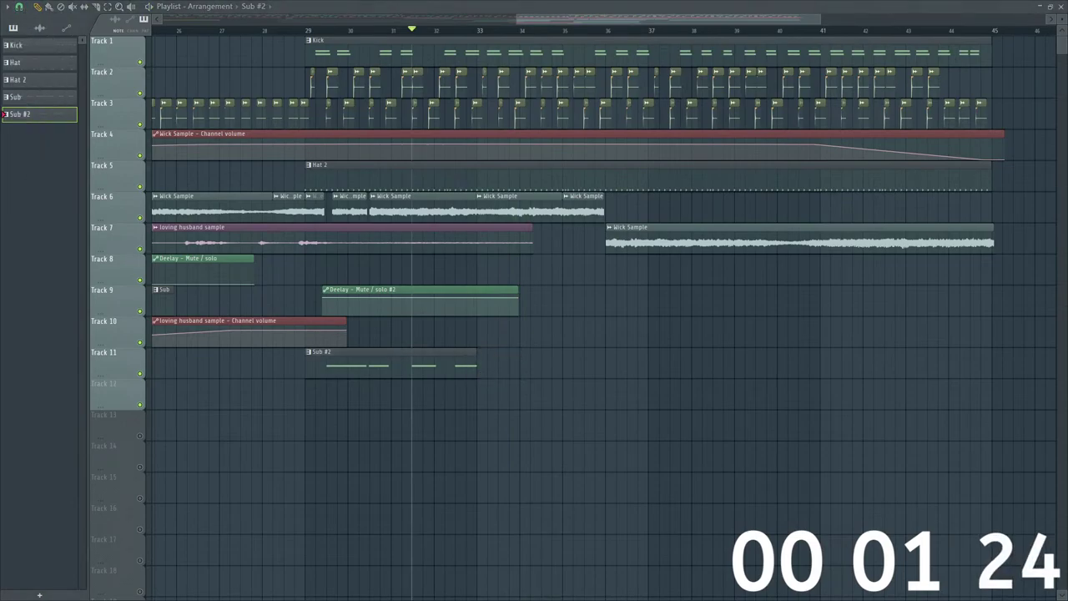
pyautogui.press('space')
pyautogui.click(496, 365)
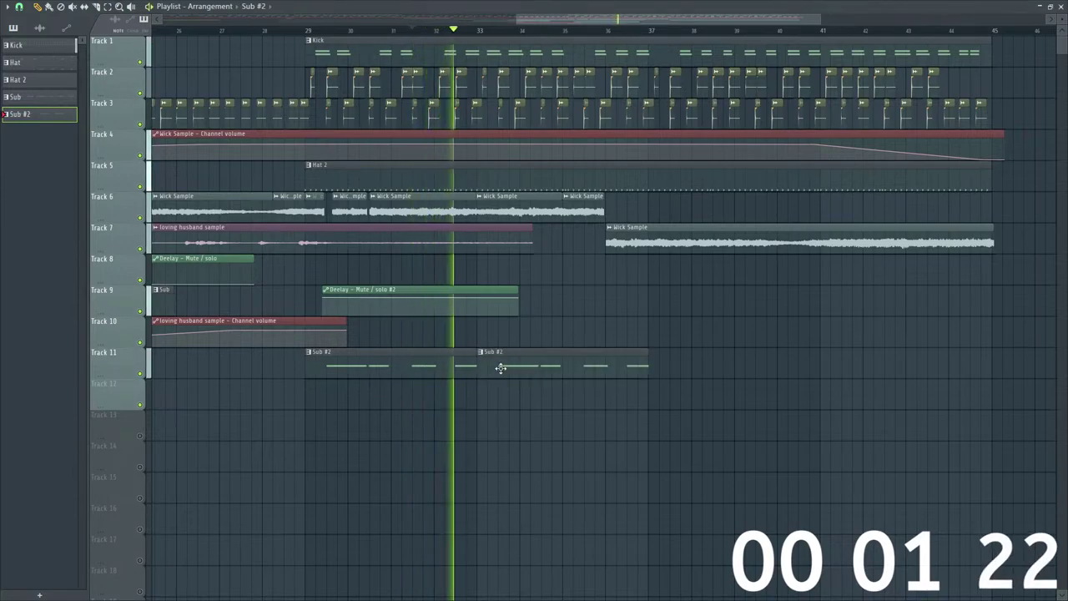
pyautogui.click(672, 368)
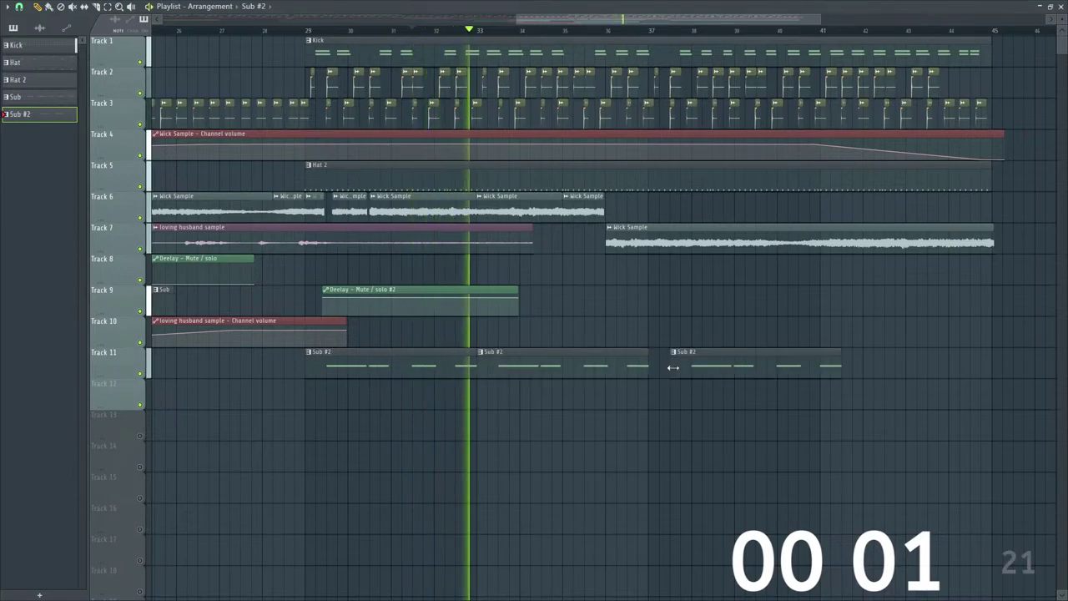
pyautogui.click(870, 362)
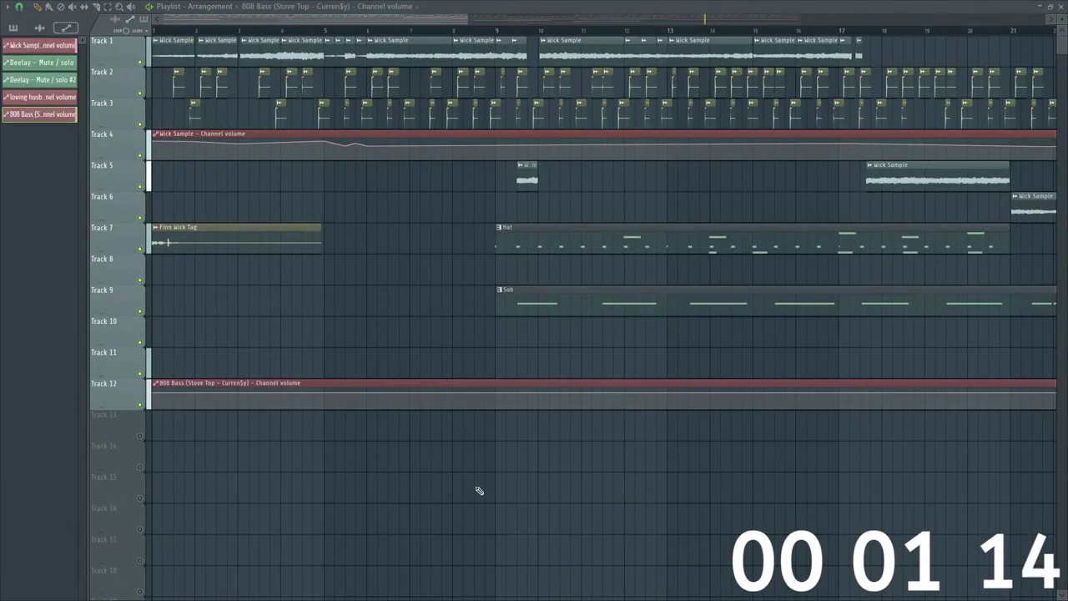
# Step: Fit the 808 Bass channel volume automation clip on Track 12 to bars 29–45 and shape its curve with gentle dips and rises
pyautogui.moveTo(465, 18); pyautogui.dragTo(1045, 171)
pyautogui.moveTo(788, 381); pyautogui.dragTo(612, 380)
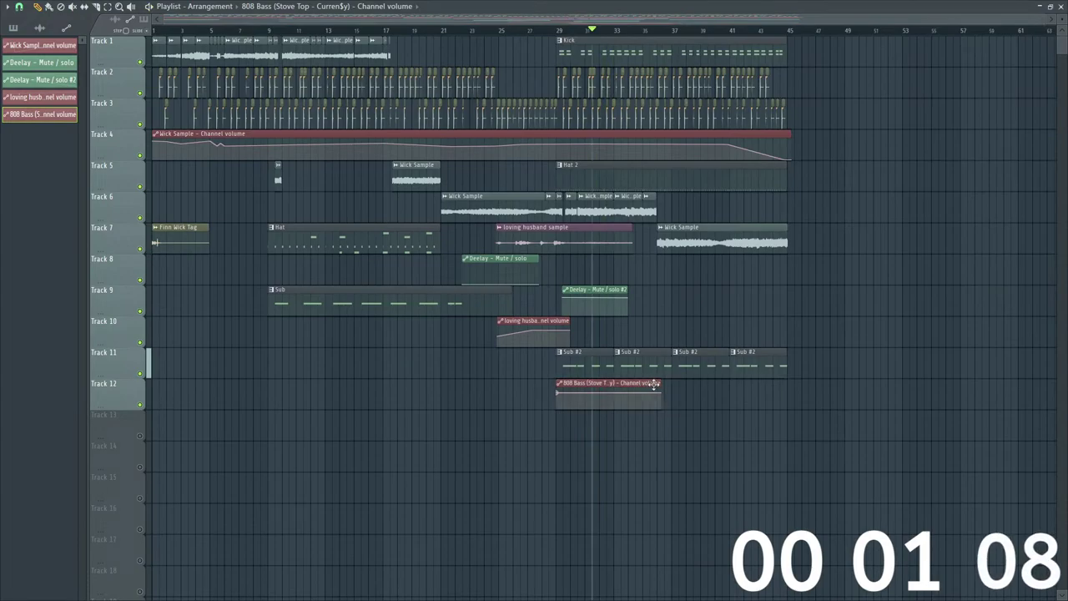
pyautogui.moveTo(765, 385); pyautogui.dragTo(789, 385)
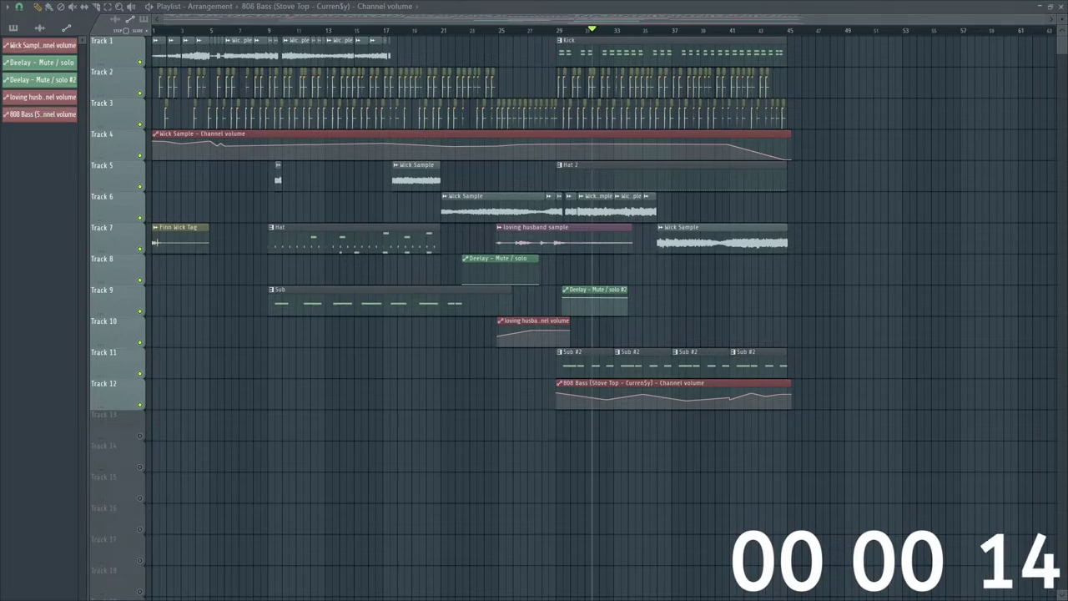
# Step: Play the arrangement from about bar 31 to check the Sub #2 bass line with its volume automation
pyautogui.press('space')
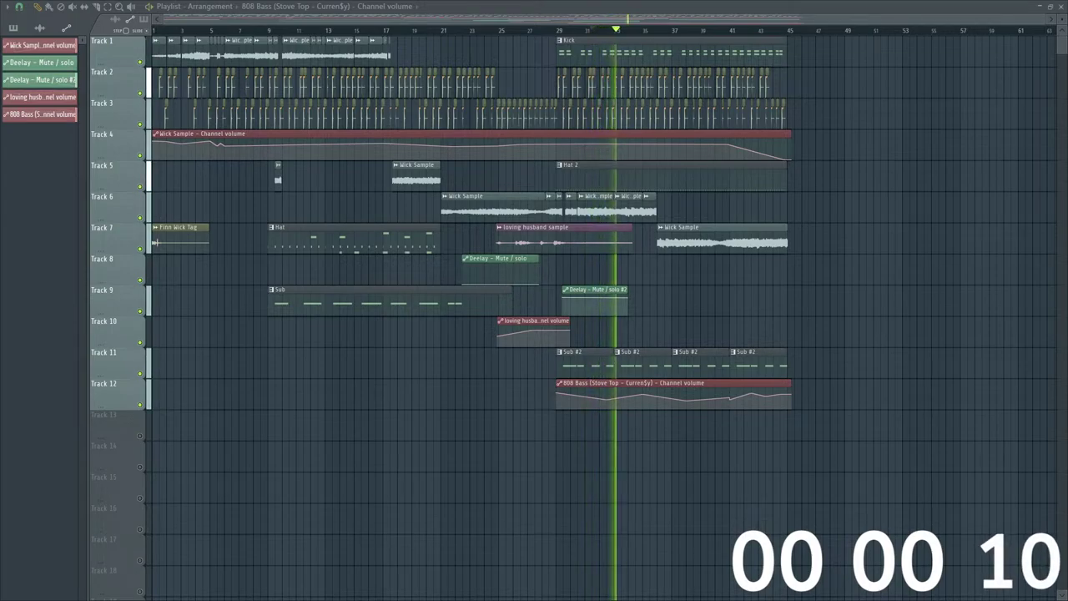
pyautogui.press('space')
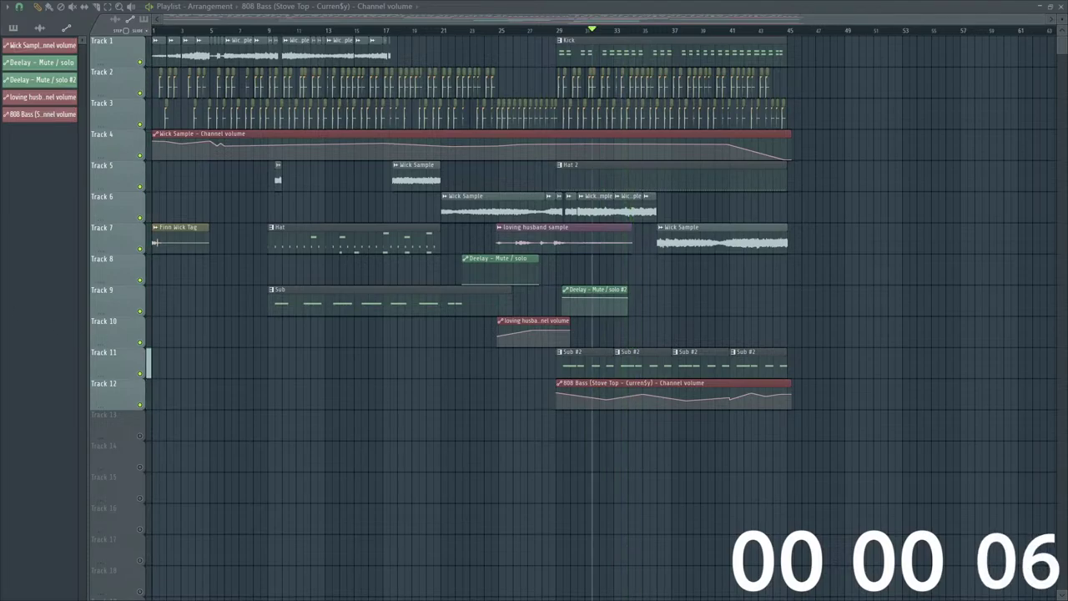
pyautogui.press('space')
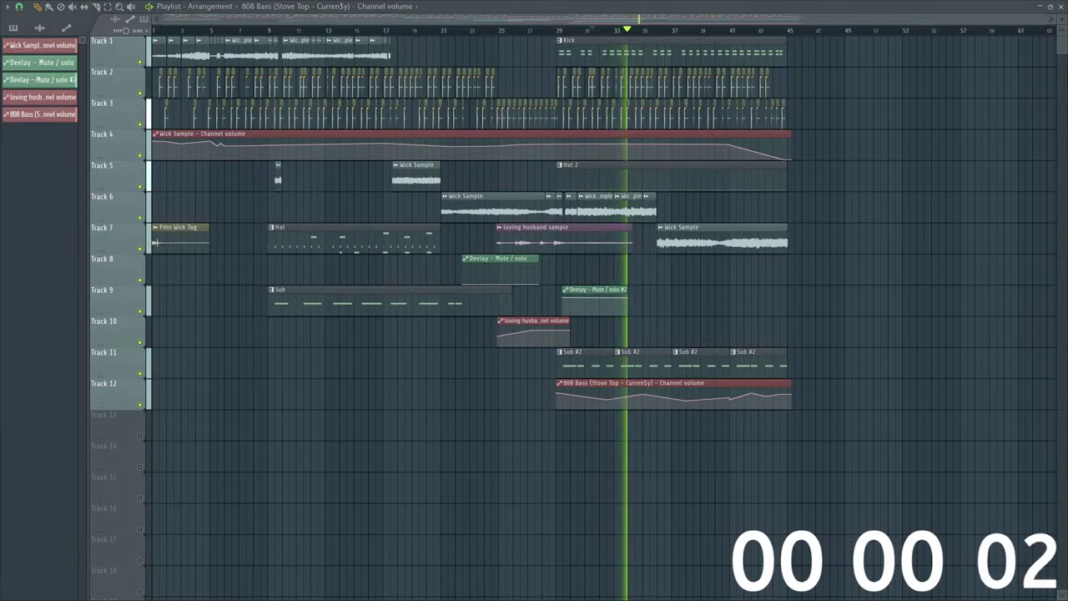
pyautogui.press('space')
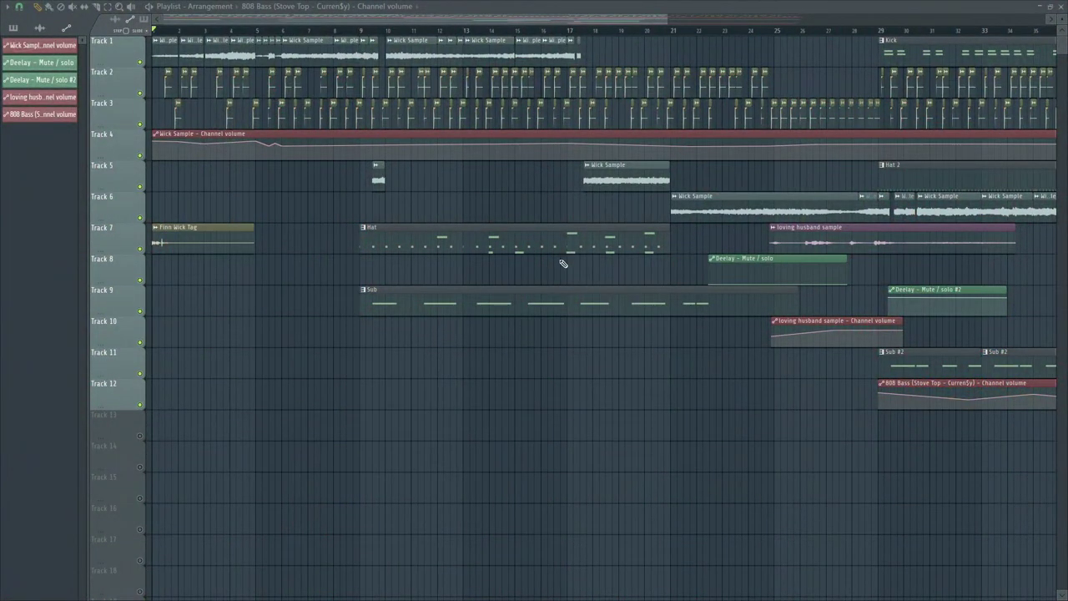
# Step: Review the full arrangement across Tracks 1 to 12, comparing the intro, middle and closing sections up to bar 45
pyautogui.moveTo(668, 19); pyautogui.dragTo(936, 19)
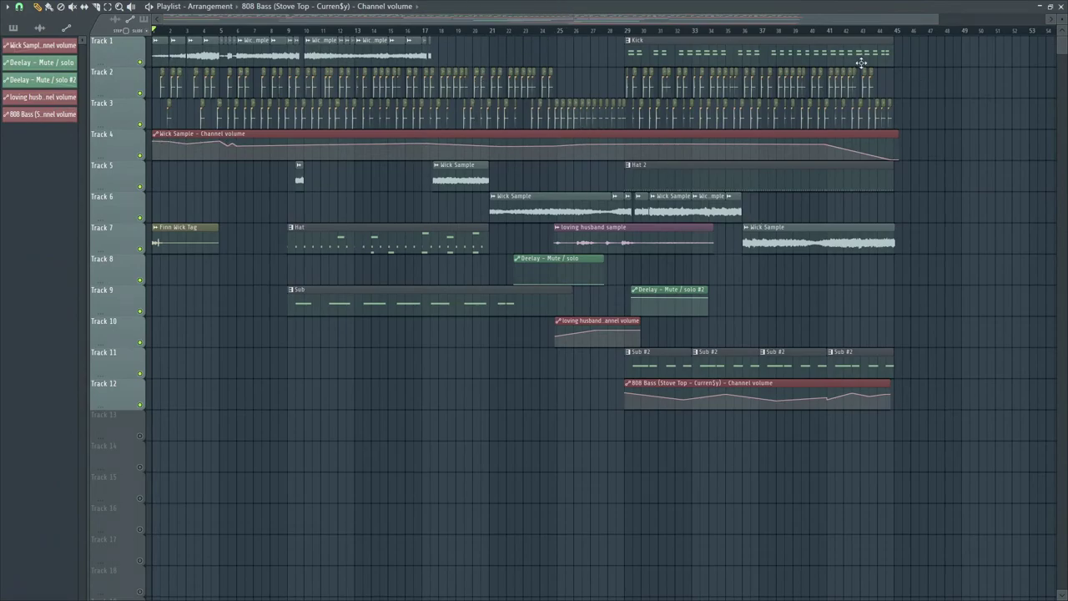
pyautogui.moveTo(937, 19); pyautogui.dragTo(1000, 50)
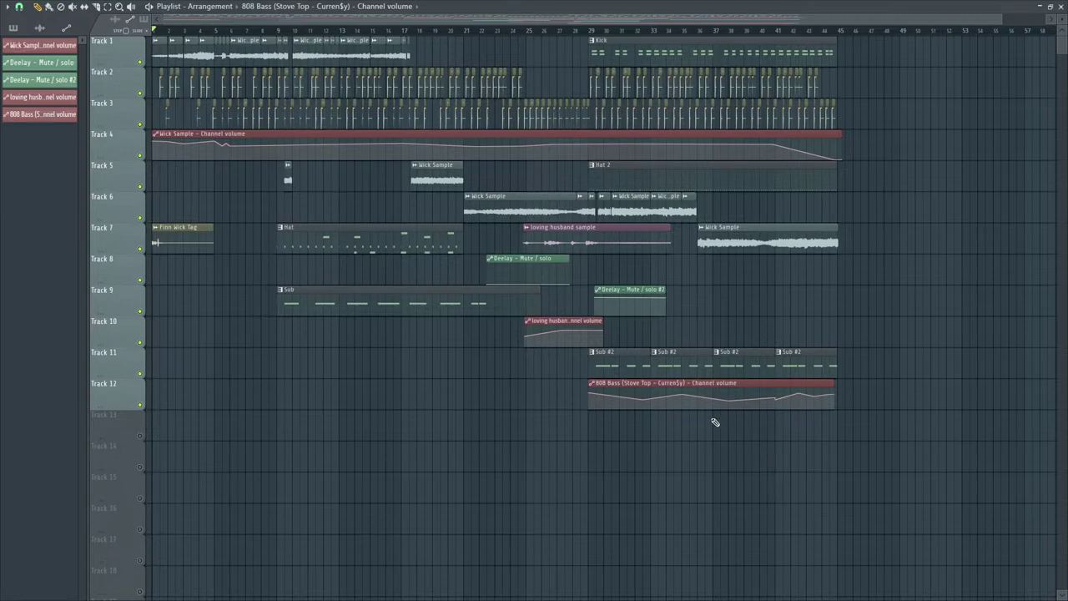
pyautogui.moveTo(686, 408)
pyautogui.moveTo(800, 15); pyautogui.dragTo(890, 10)
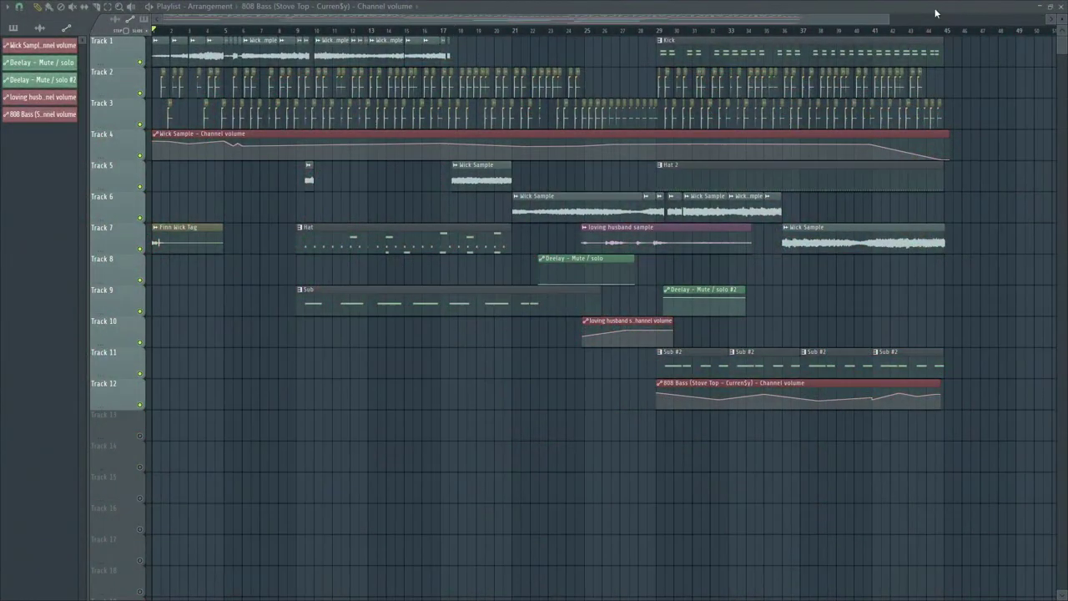
pyautogui.moveTo(885, 21); pyautogui.dragTo(574, 19)
pyautogui.moveTo(406, 21); pyautogui.dragTo(565, 21)
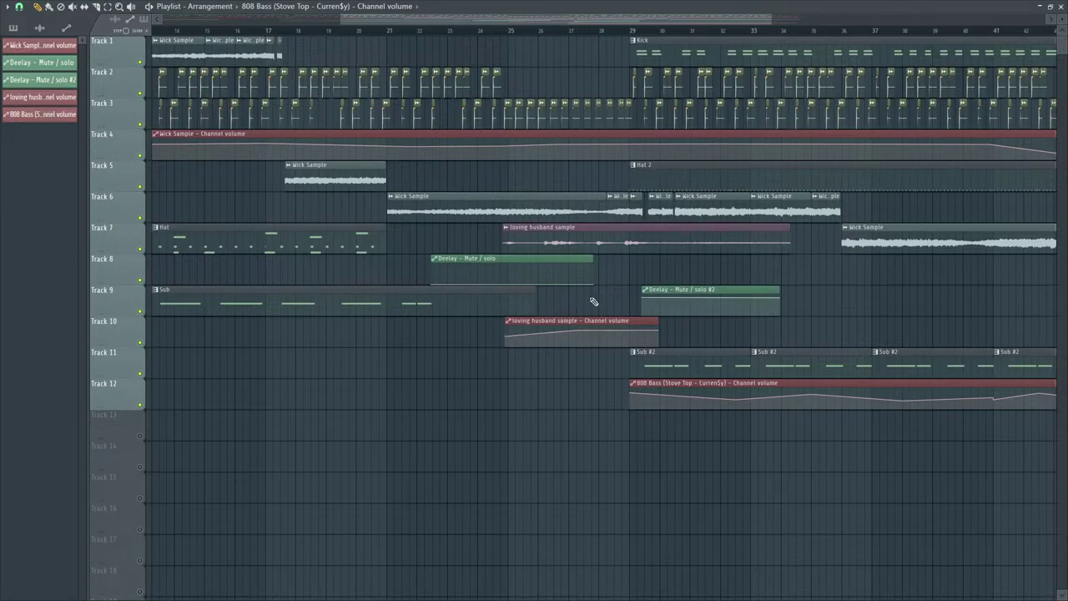
pyautogui.moveTo(383, 20); pyautogui.dragTo(201, 19)
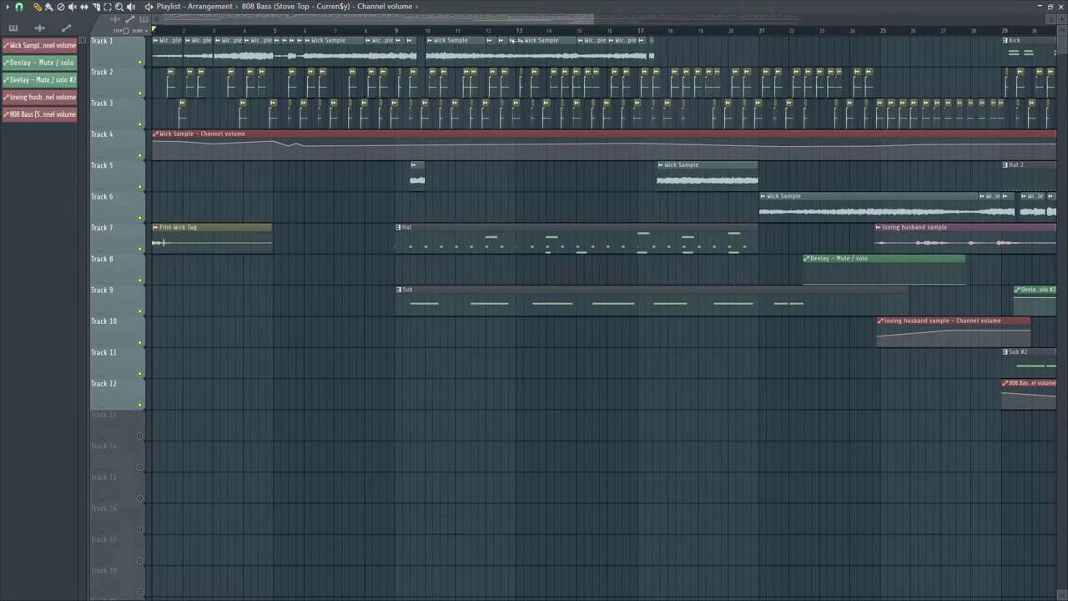
pyautogui.moveTo(466, 20); pyautogui.dragTo(735, 12)
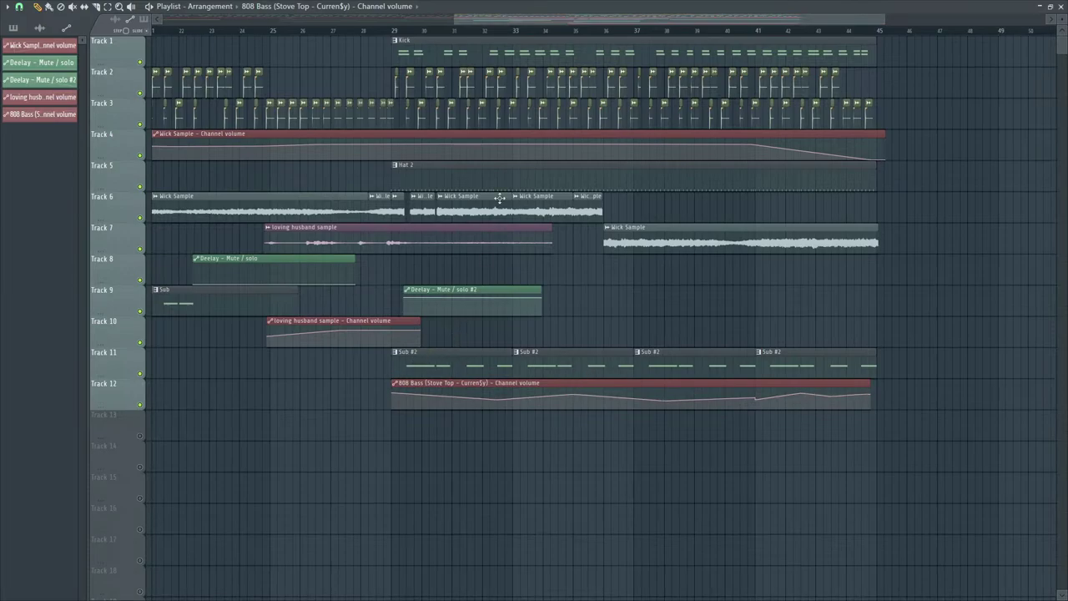
pyautogui.click(451, 15)
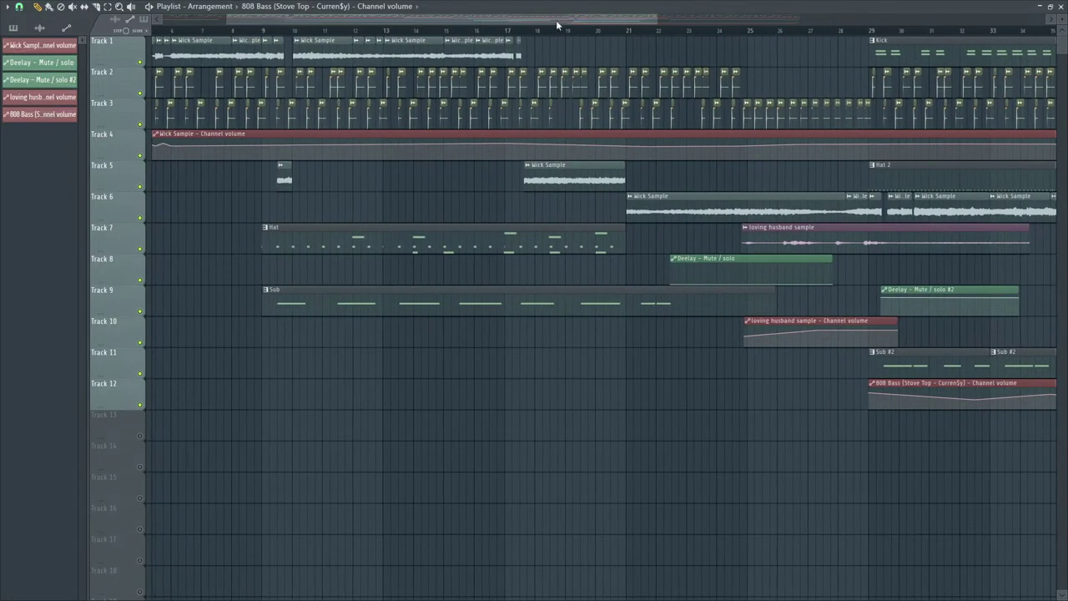
pyautogui.moveTo(664, 19); pyautogui.dragTo(956, 18)
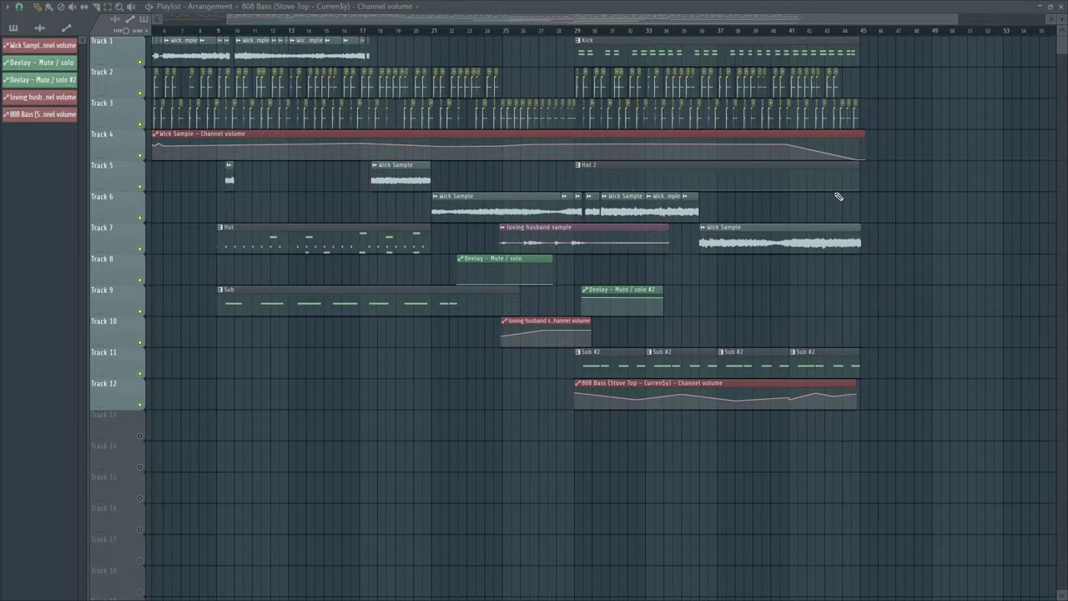
pyautogui.moveTo(818, 154)
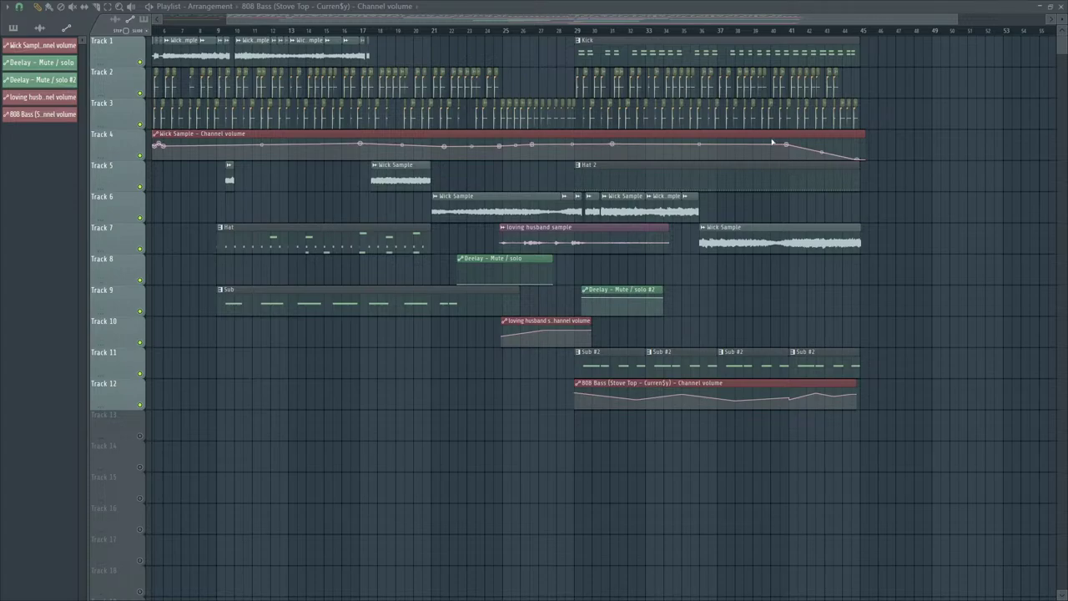